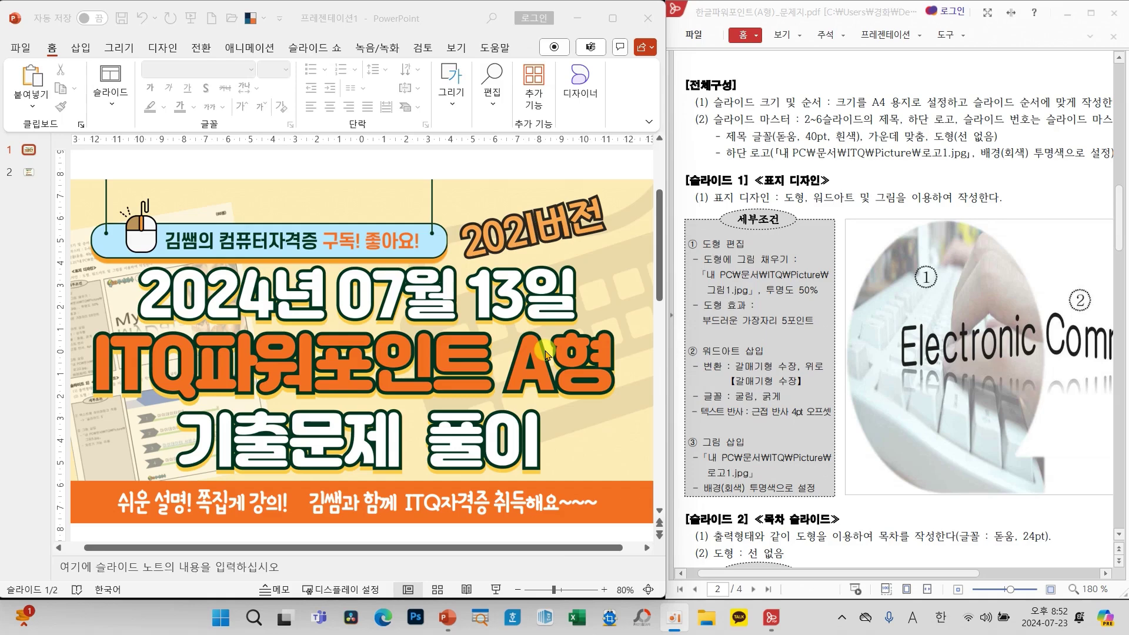
# Open slide 2 and turn on the gridlines alongside the ruler
pyautogui.click(31, 174)
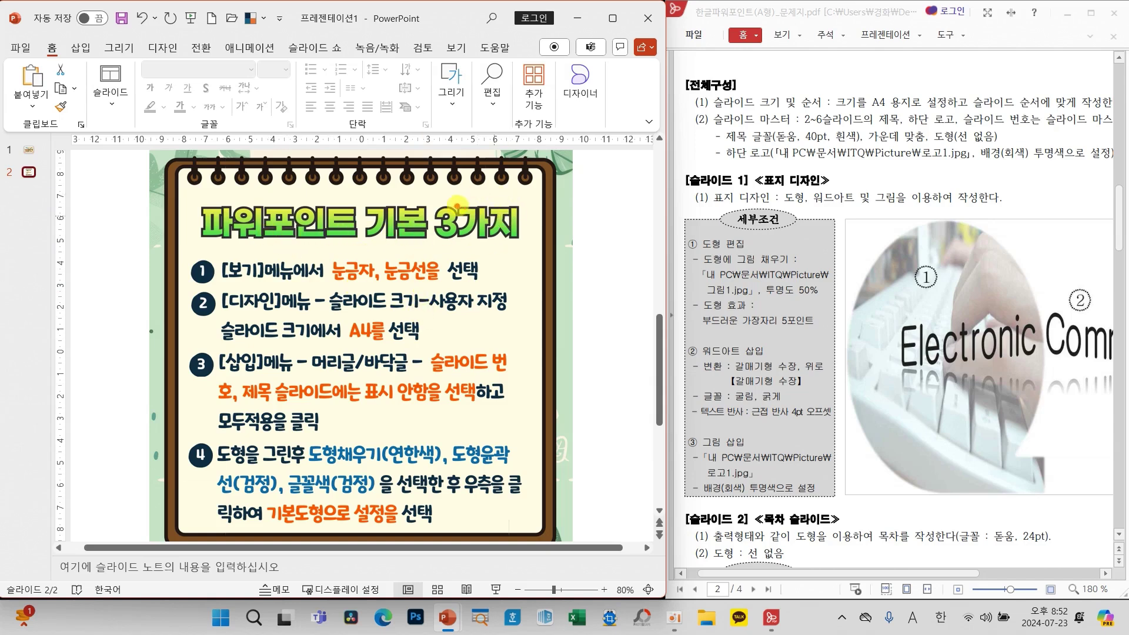
pyautogui.moveTo(353, 194); pyautogui.dragTo(540, 248)
pyautogui.click(455, 50)
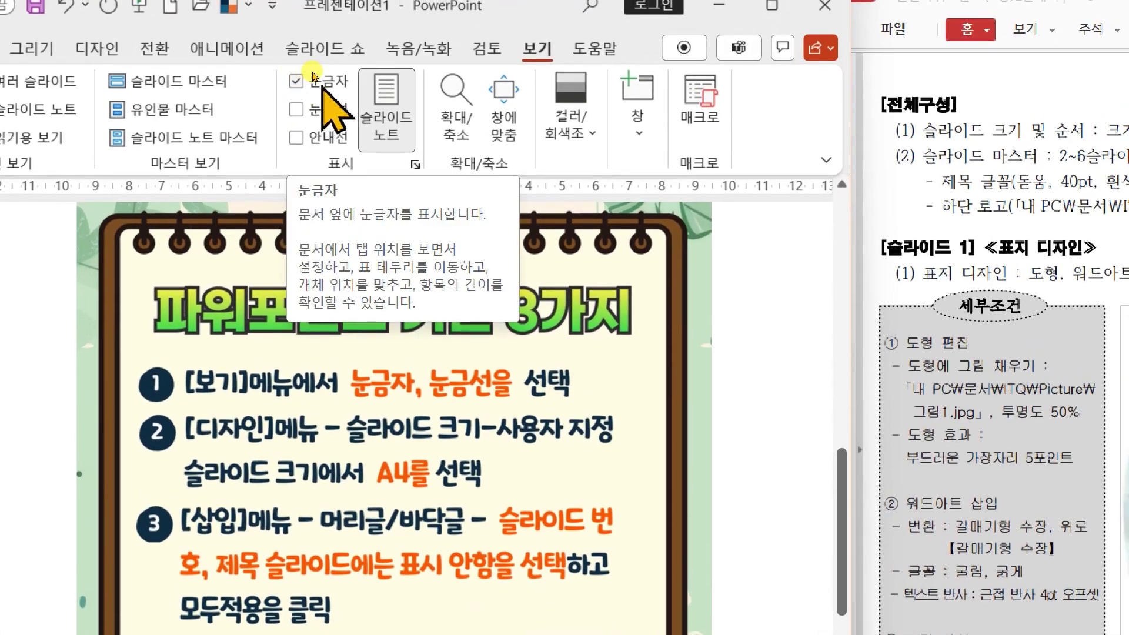
pyautogui.click(295, 111)
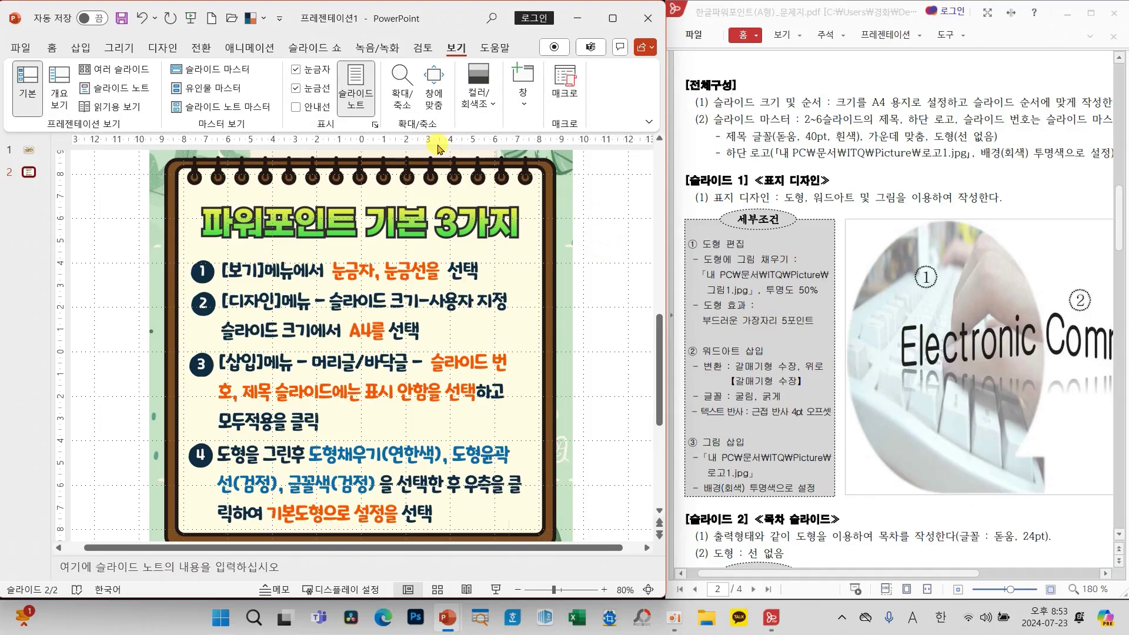
pyautogui.moveTo(66, 127)
pyautogui.mouseDown()
pyautogui.moveTo(534, 133)
pyautogui.moveTo(610, 153)
pyautogui.mouseUp()
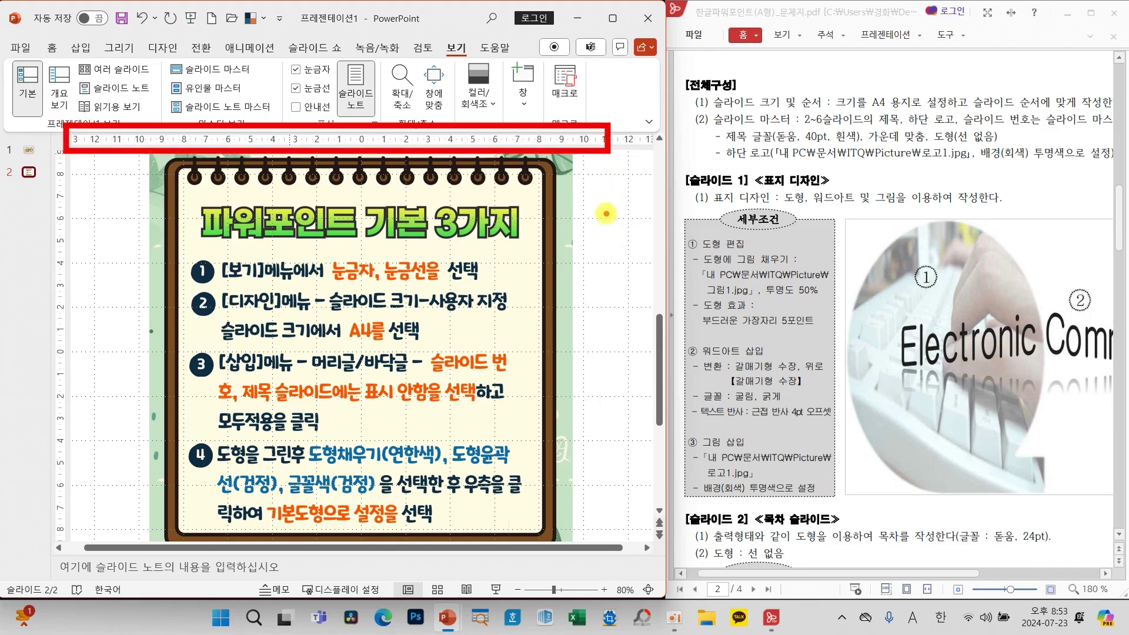
pyautogui.moveTo(603, 206); pyautogui.dragTo(636, 188)
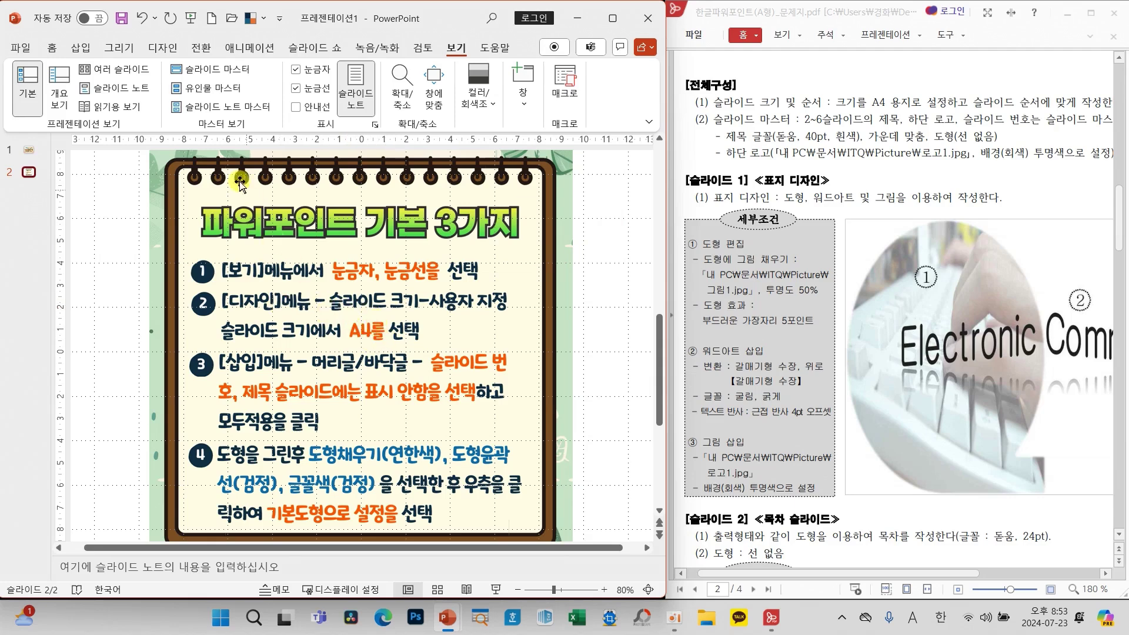
# Set the custom slide size to A4 용지(210x297mm) and accept it
pyautogui.click(162, 47)
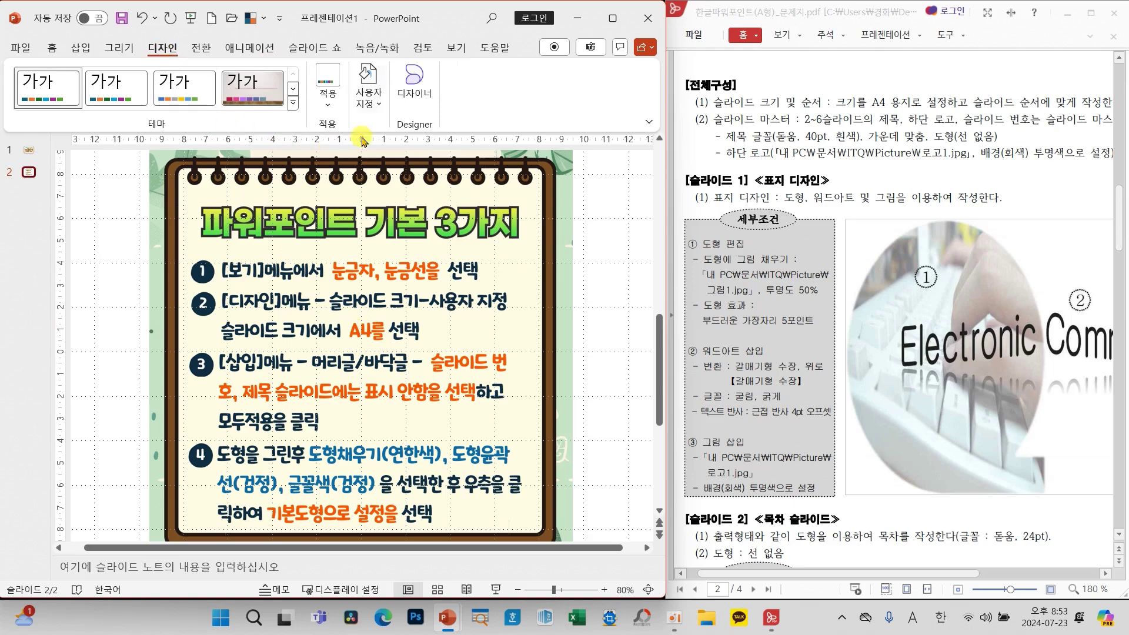
pyautogui.click(371, 111)
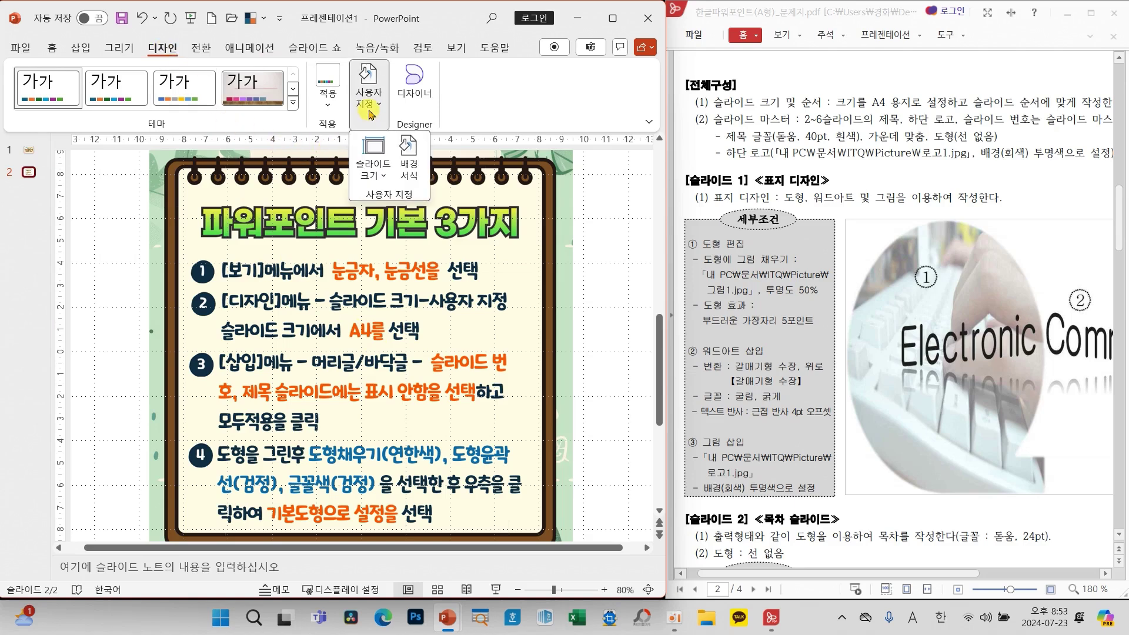
pyautogui.click(375, 168)
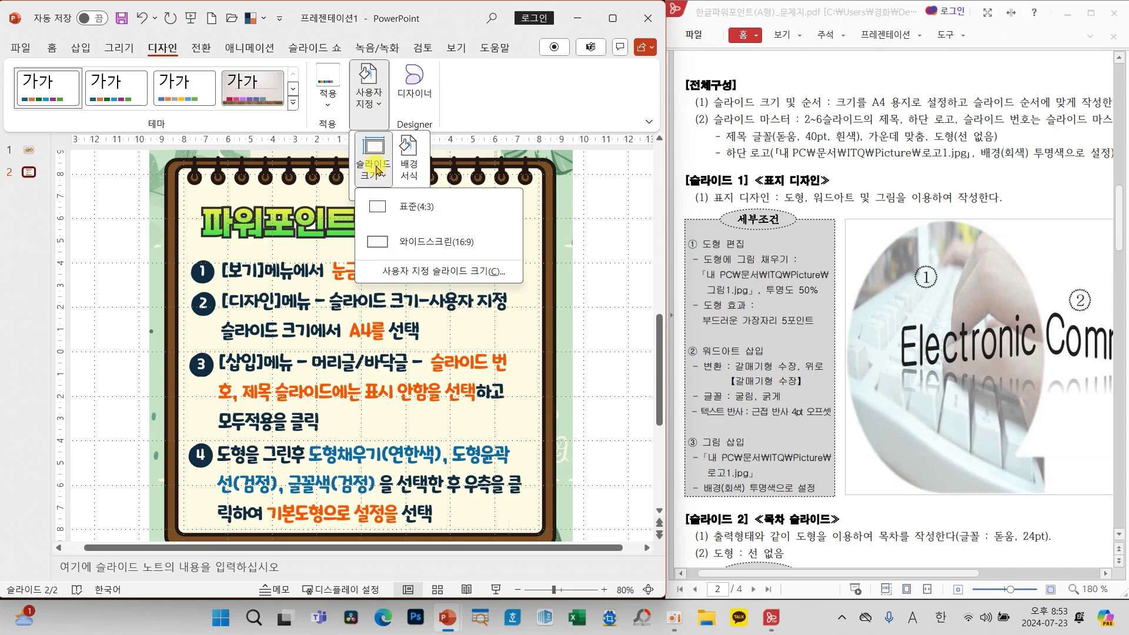
pyautogui.click(467, 272)
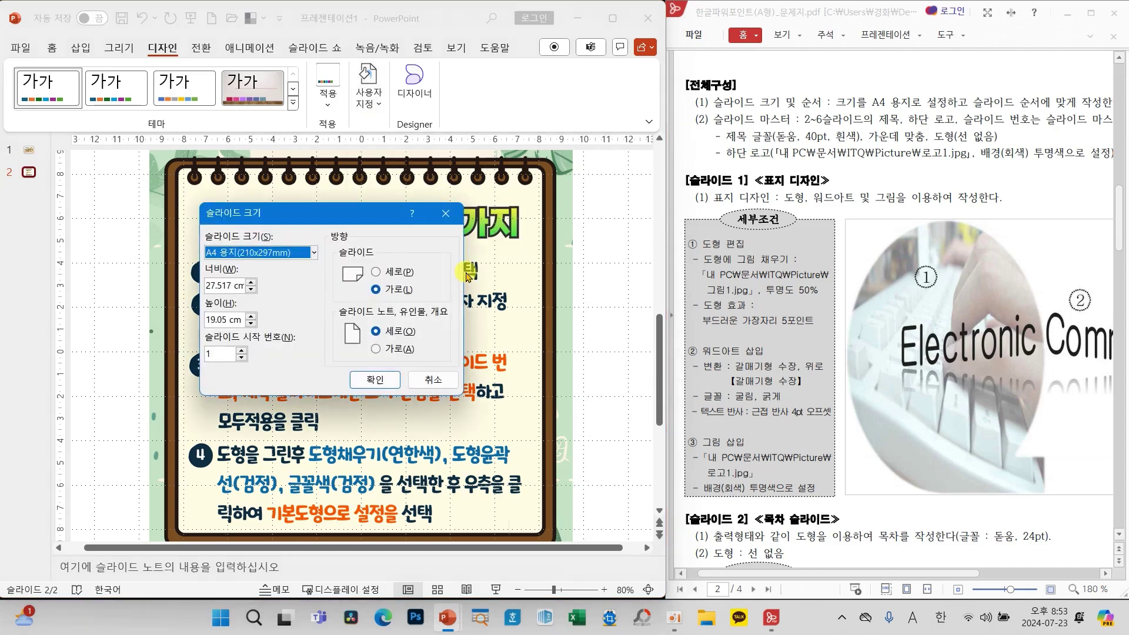
pyautogui.click(272, 254)
pyautogui.click(241, 324)
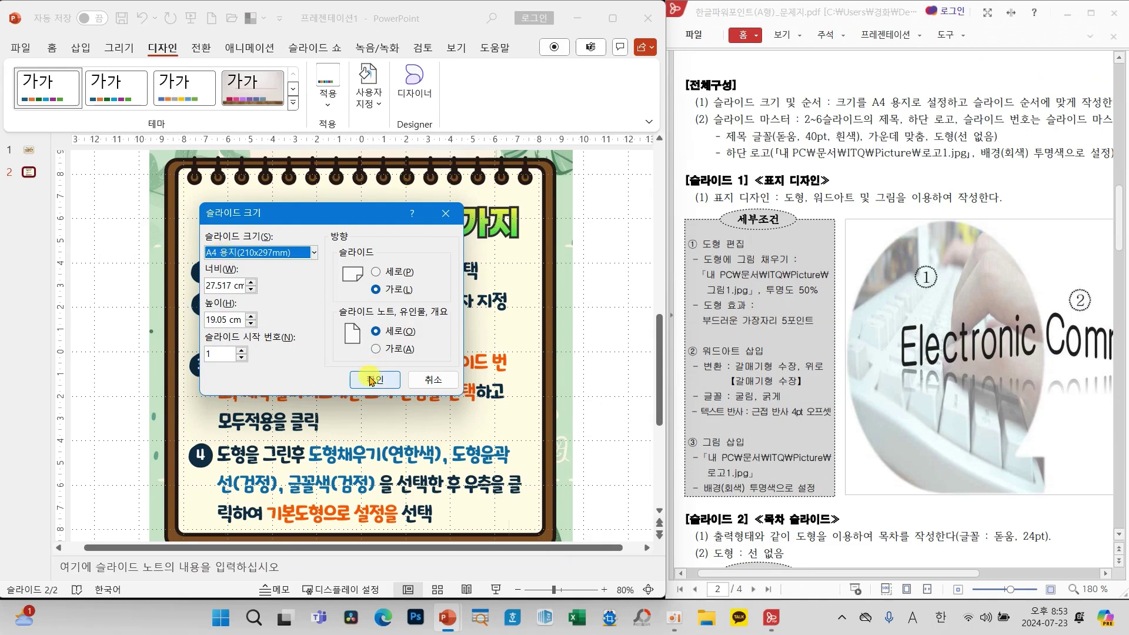
pyautogui.click(454, 442)
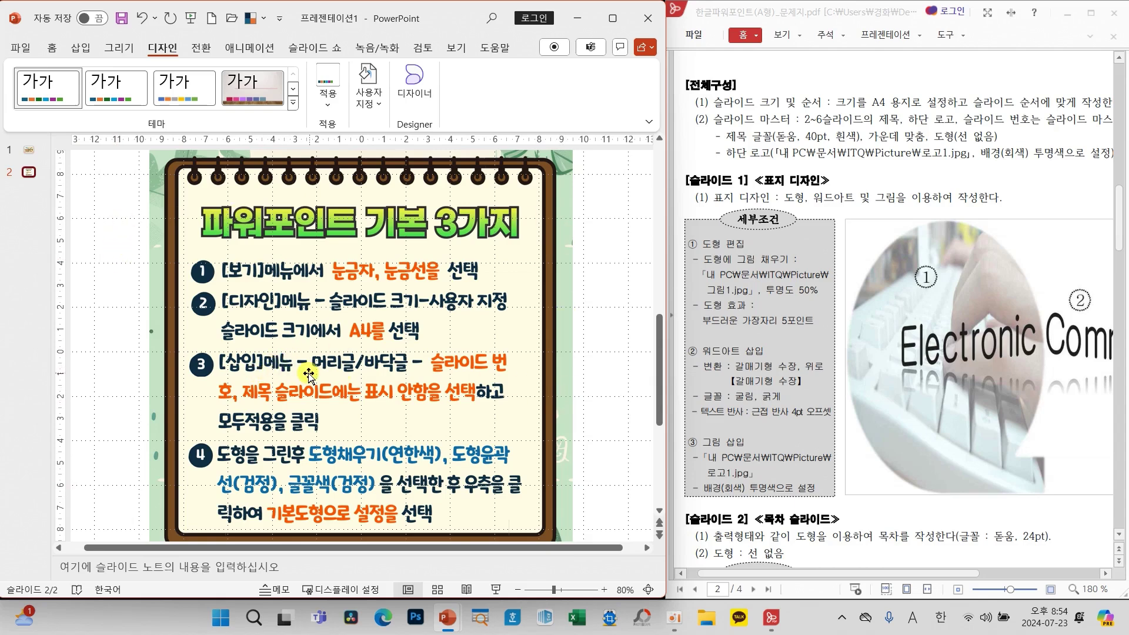
# Enable slide numbers (슬라이드 번호), exclude them from the title slide (제목 슬라이드에는 표시 안 함), and apply this to all slides
pyautogui.click(80, 47)
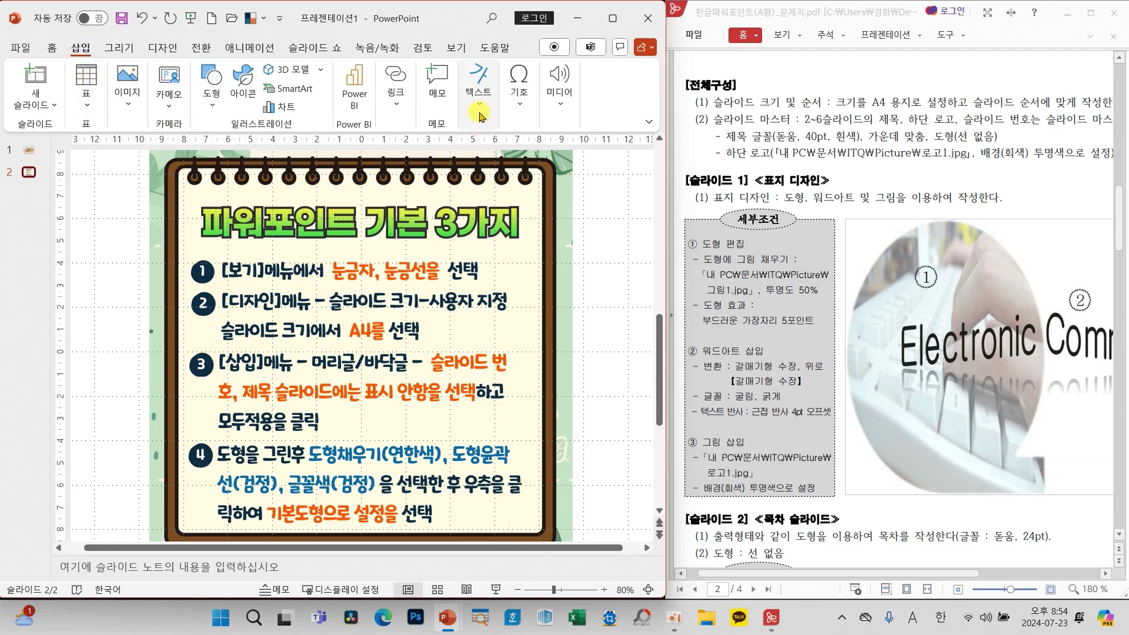
pyautogui.click(478, 83)
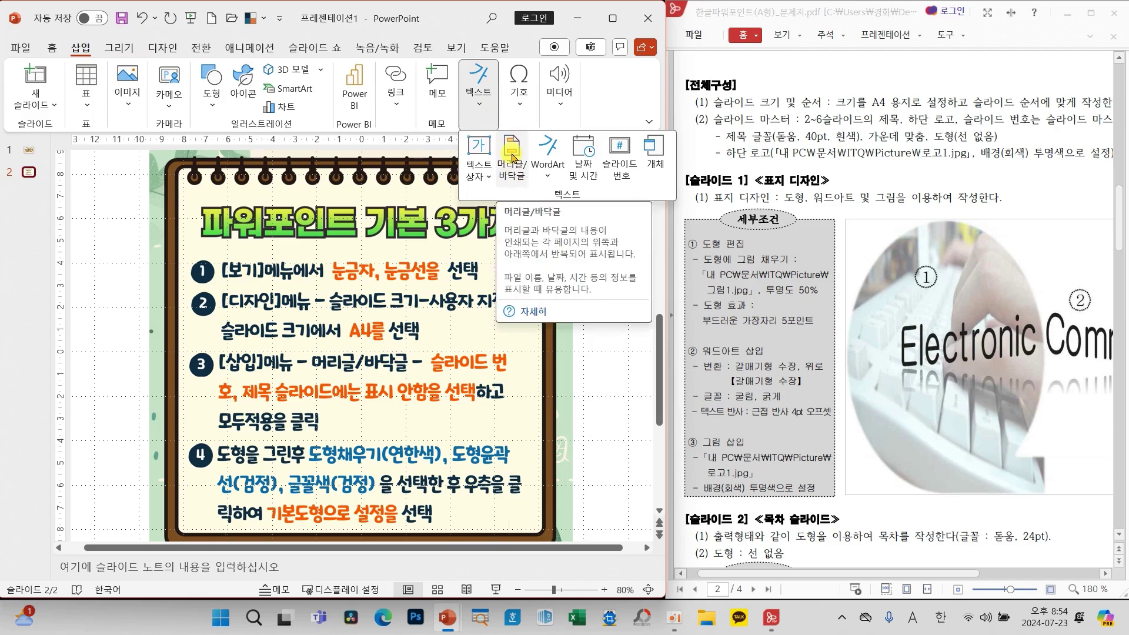
pyautogui.click(511, 156)
pyautogui.moveTo(368, 143); pyautogui.dragTo(410, 144)
pyautogui.click(239, 344)
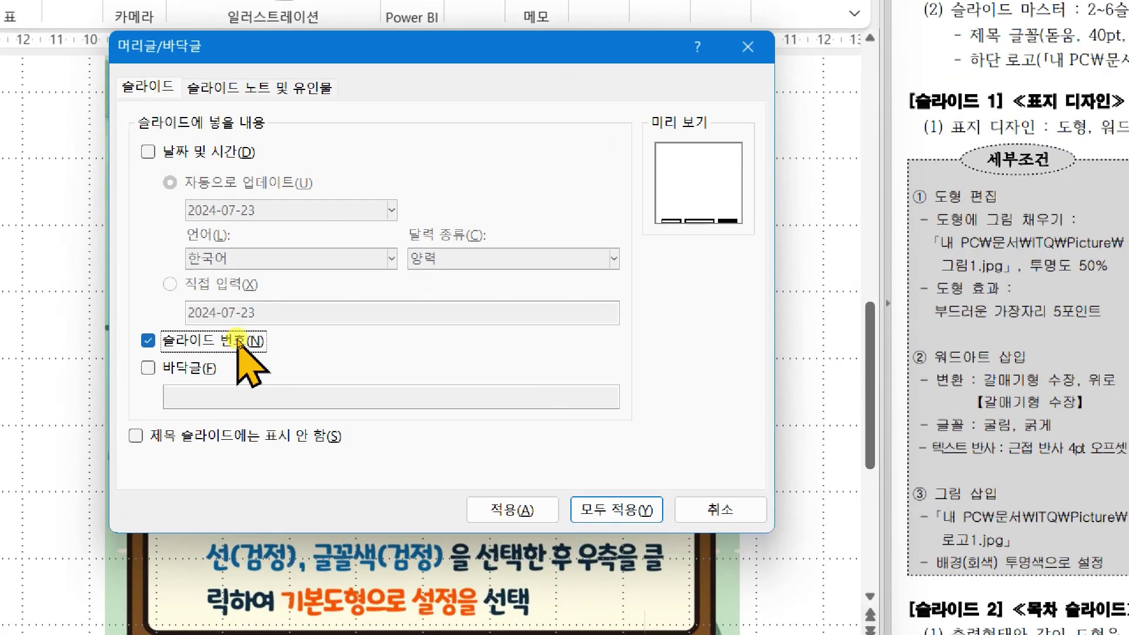
pyautogui.click(178, 442)
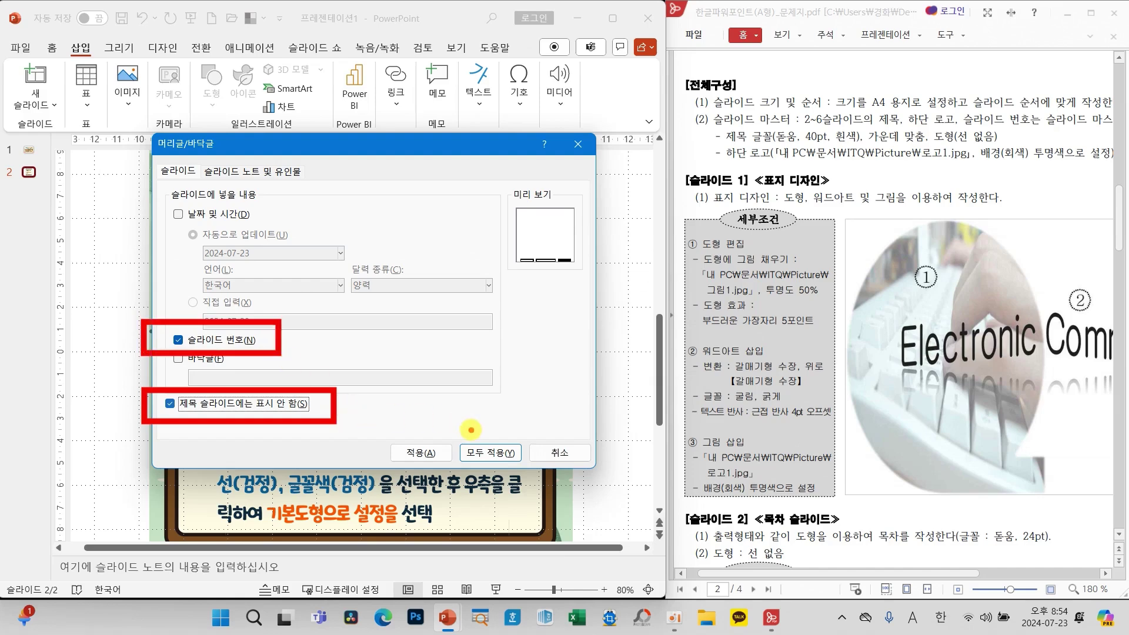
pyautogui.moveTo(472, 432); pyautogui.dragTo(521, 389)
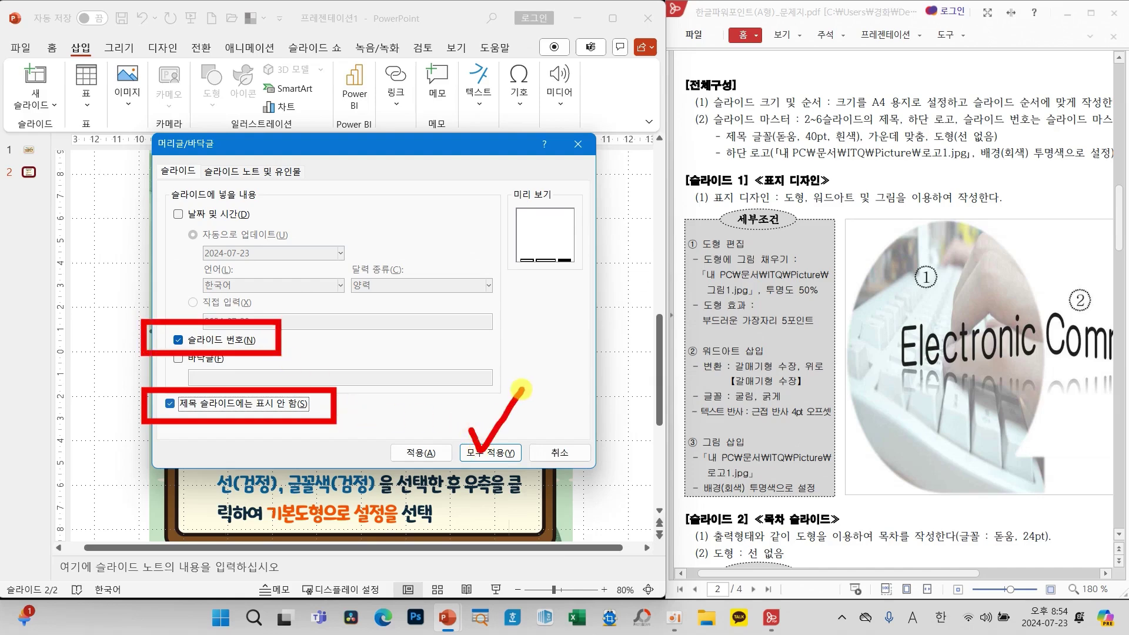
pyautogui.click(493, 452)
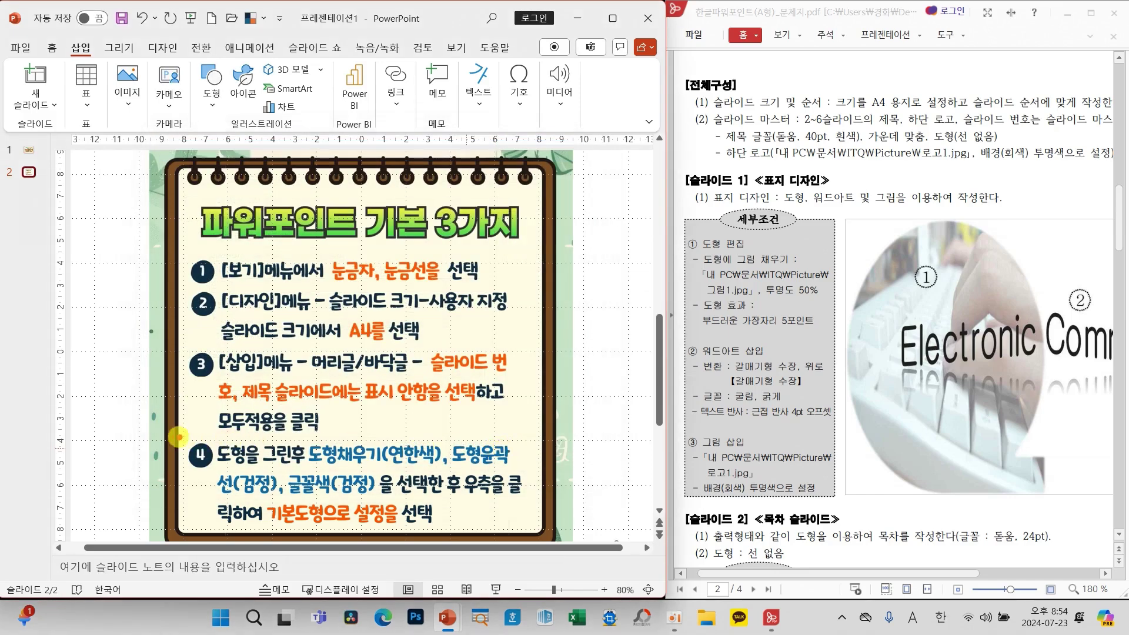
pyautogui.moveTo(172, 434)
pyautogui.mouseDown()
pyautogui.moveTo(258, 467)
pyautogui.moveTo(543, 534)
pyautogui.mouseUp()
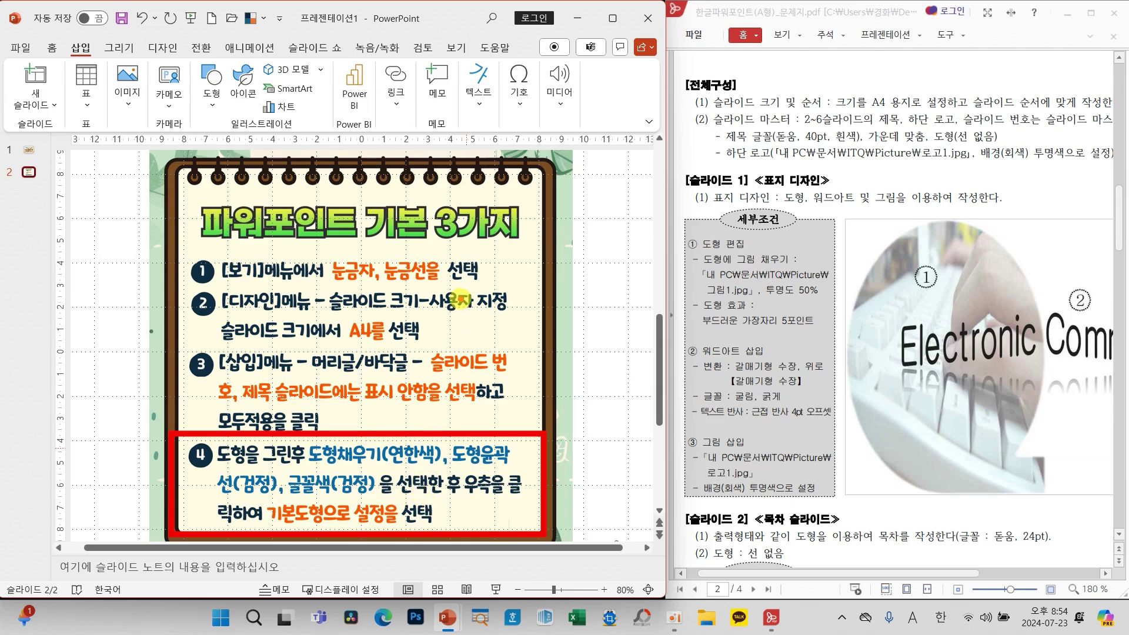
# Draw a rounded rectangle over the right edge of the notepad picture and move it slightly up and inward
pyautogui.click(51, 47)
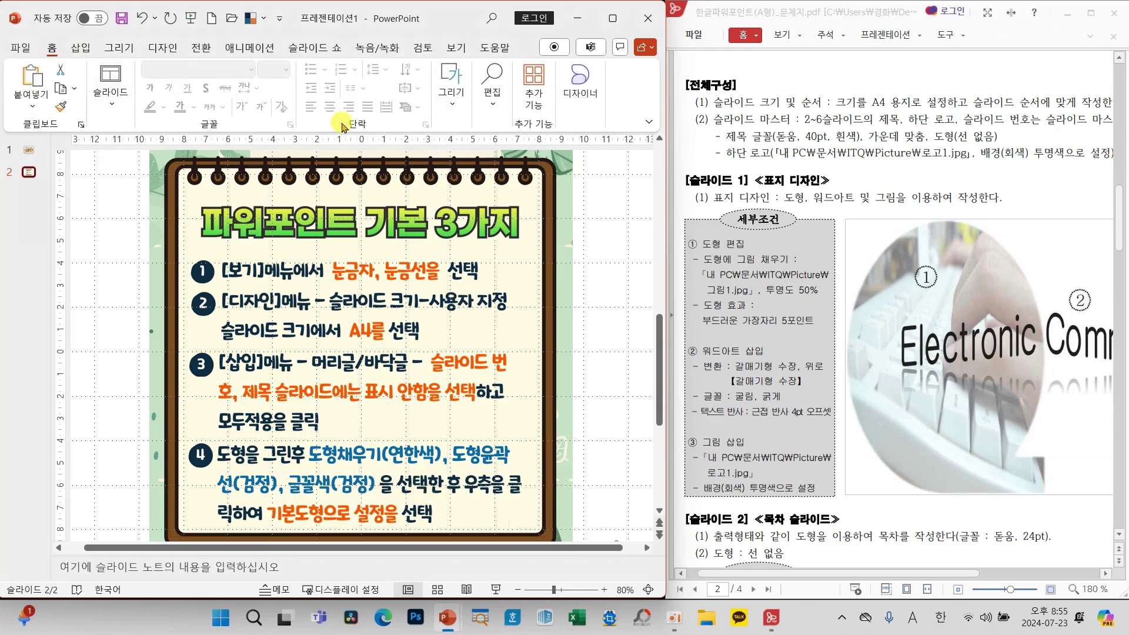
pyautogui.click(440, 108)
pyautogui.click(445, 160)
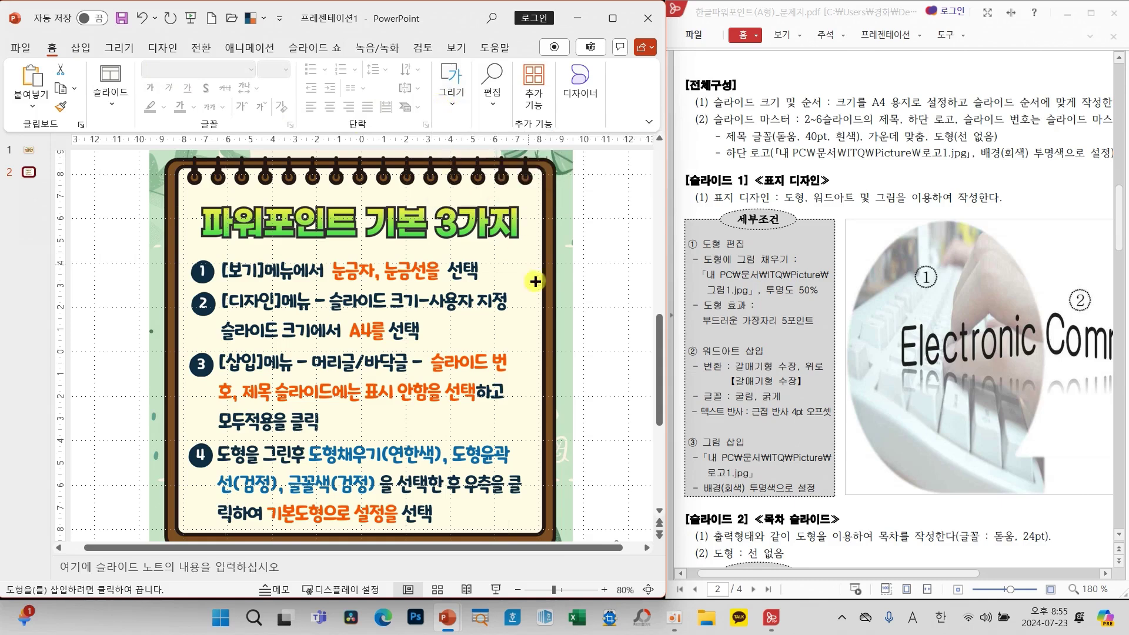
pyautogui.moveTo(526, 323); pyautogui.dragTo(648, 432)
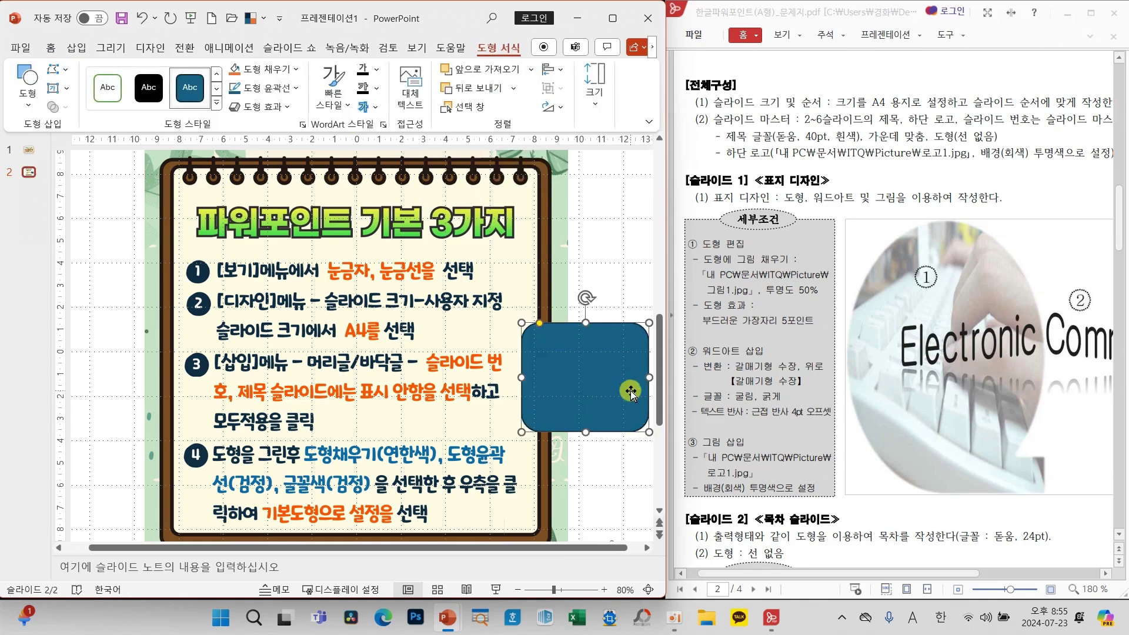
pyautogui.click(618, 279)
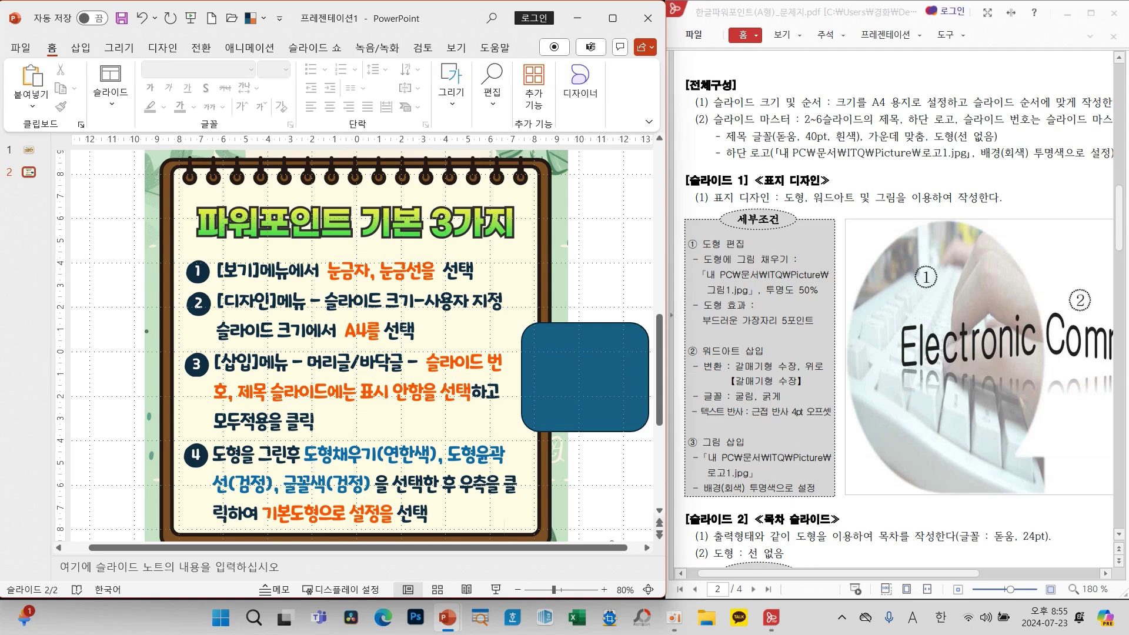
pyautogui.click(584, 377)
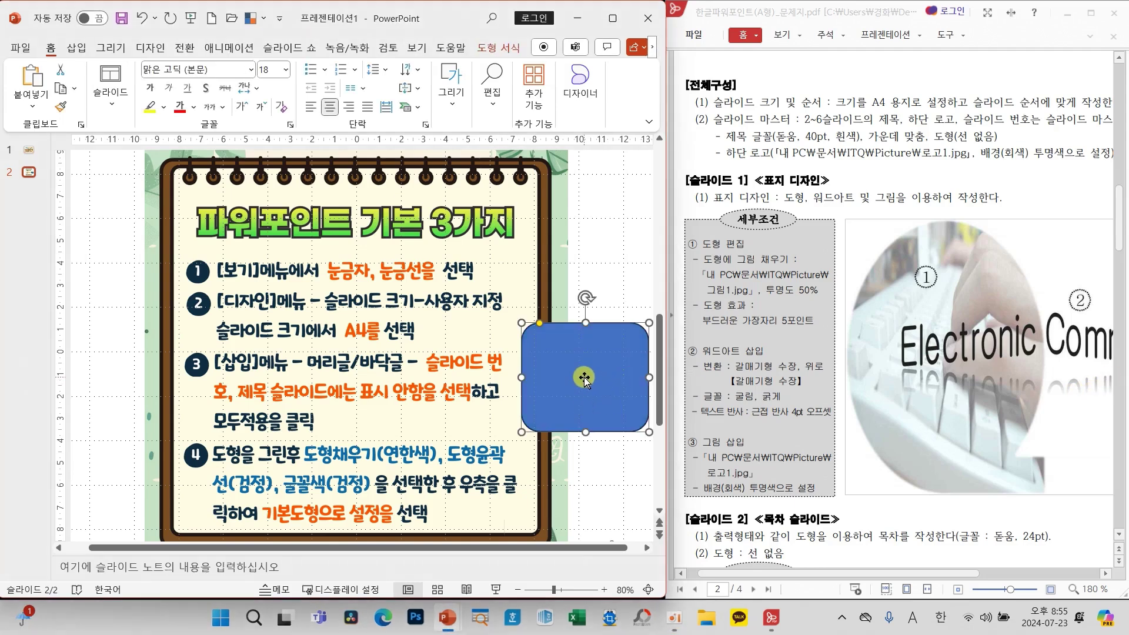
pyautogui.moveTo(584, 378); pyautogui.dragTo(567, 323)
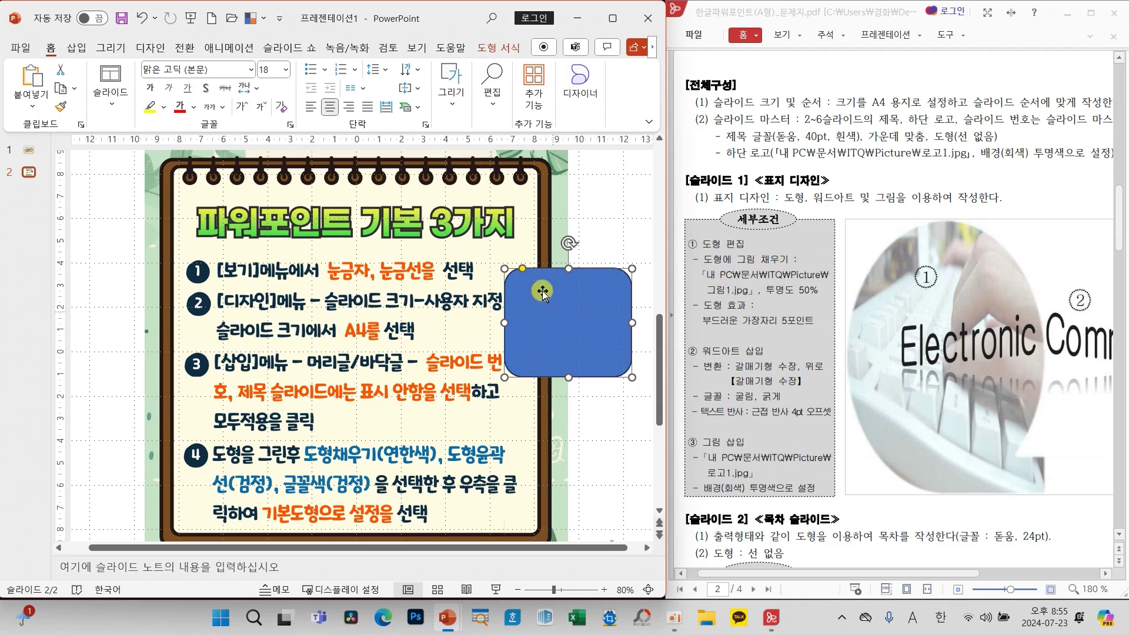
# Give the rounded rectangle a light blue theme fill and a black outline
pyautogui.click(451, 88)
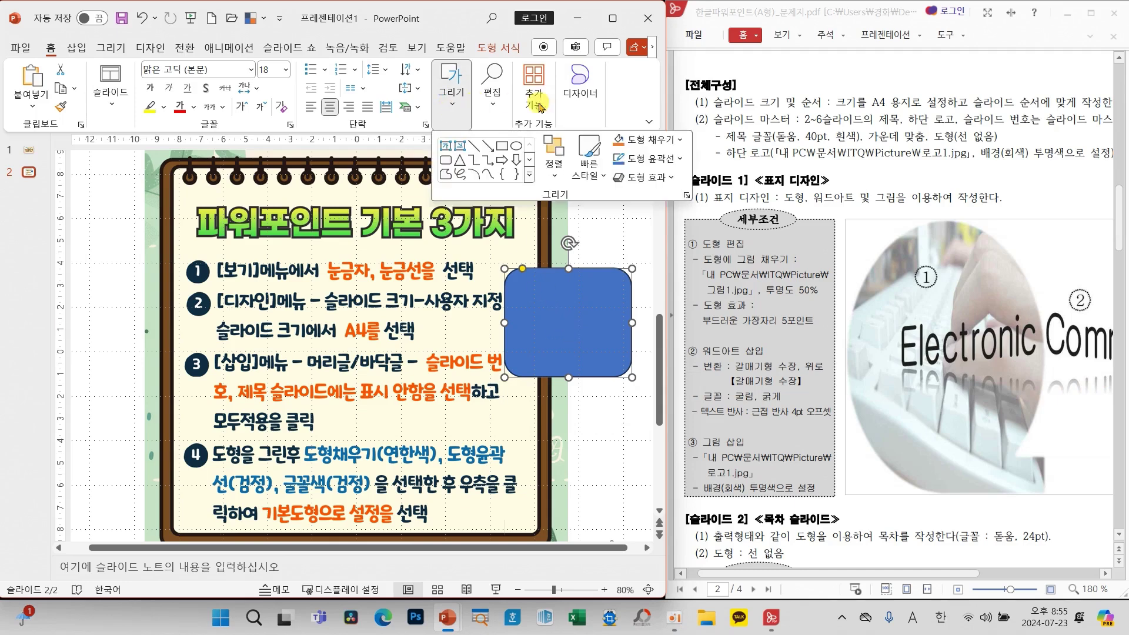
pyautogui.click(651, 144)
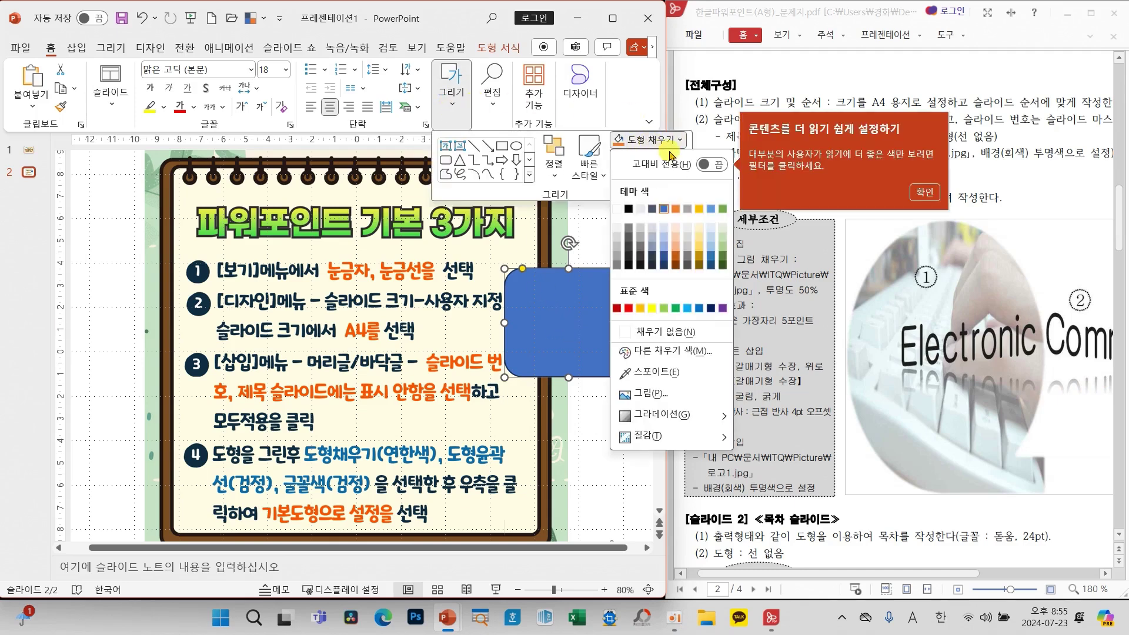
pyautogui.click(711, 238)
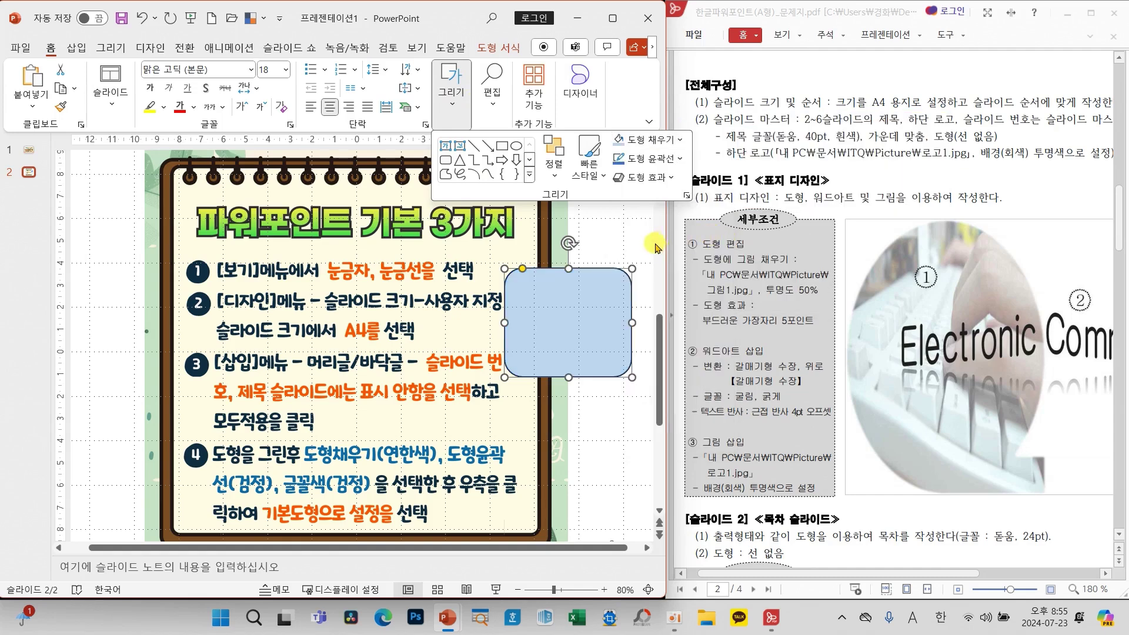
pyautogui.click(634, 159)
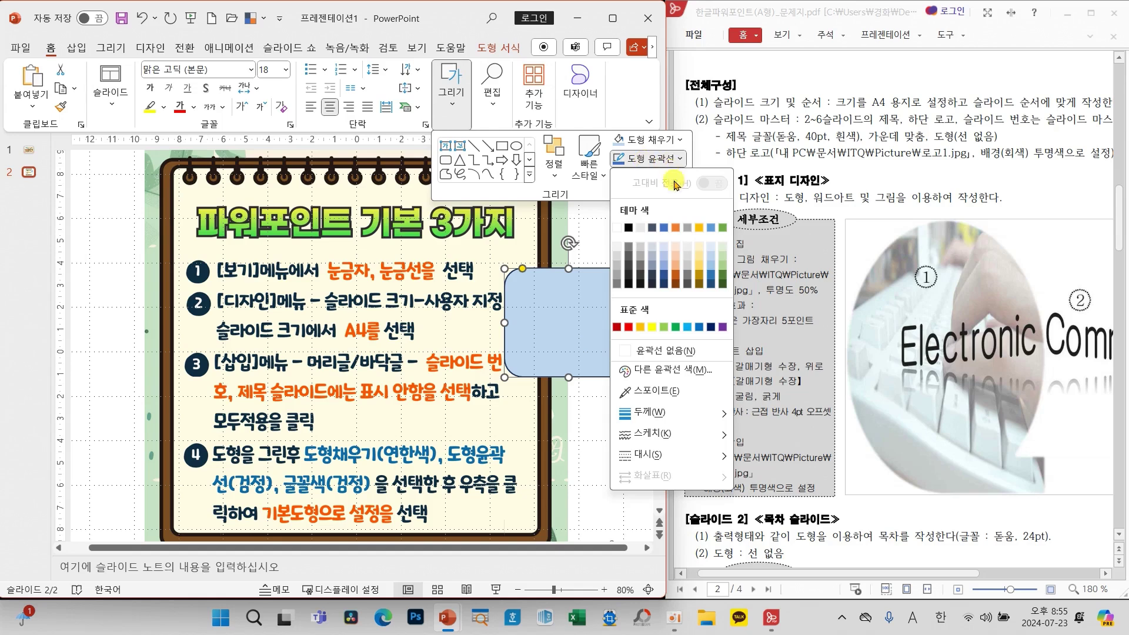
pyautogui.click(630, 226)
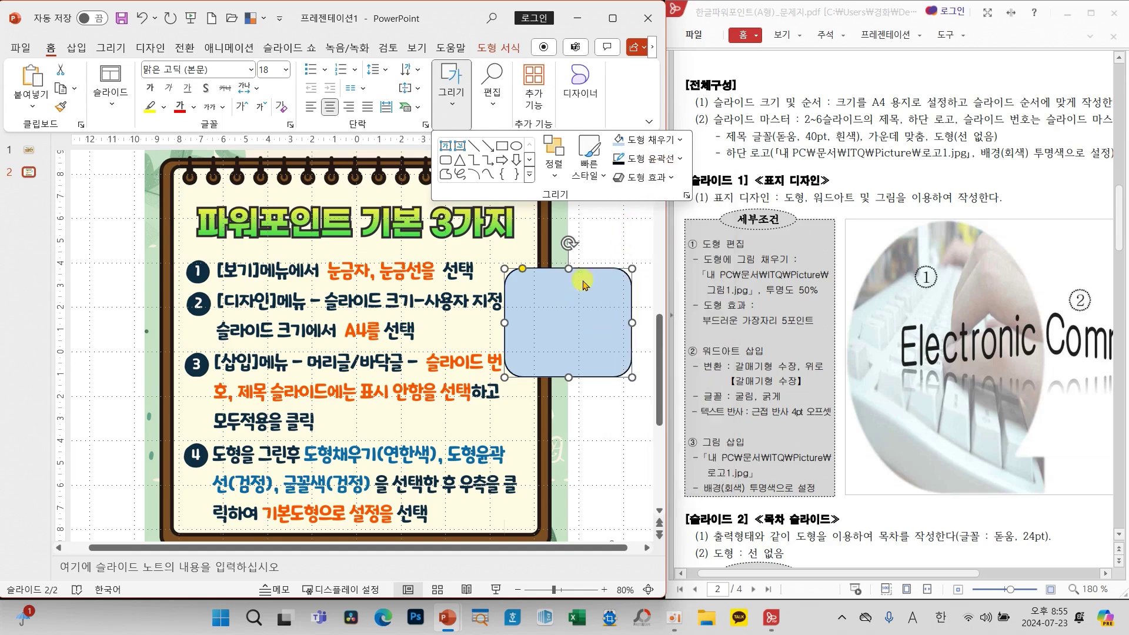
# Set the text colour inside the rounded rectangle to black
pyautogui.click(572, 327)
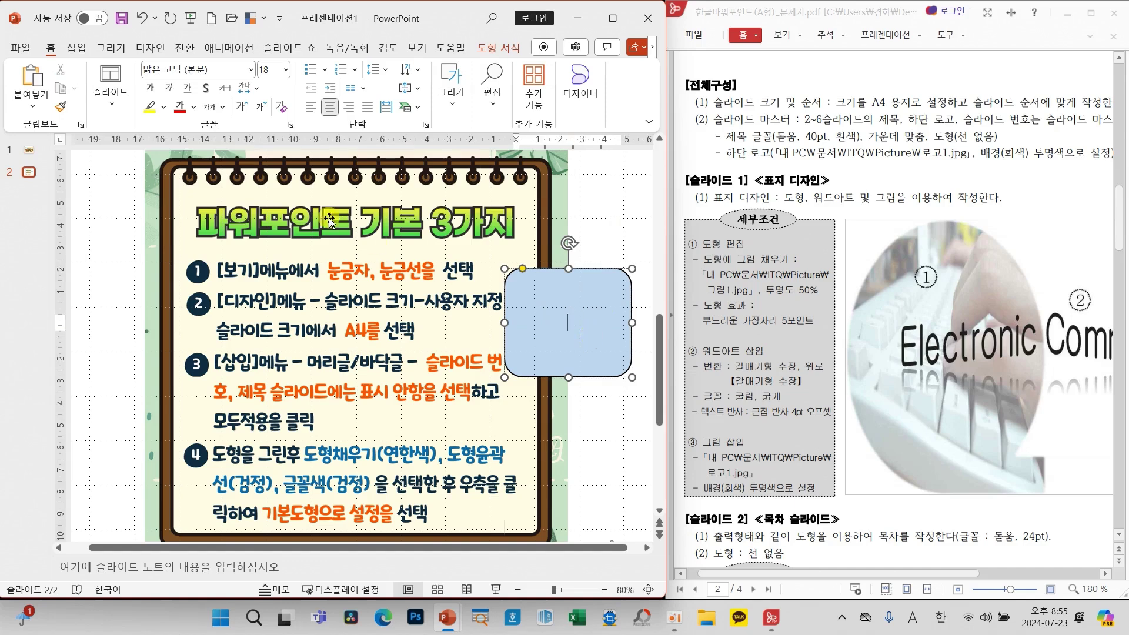
pyautogui.click(194, 107)
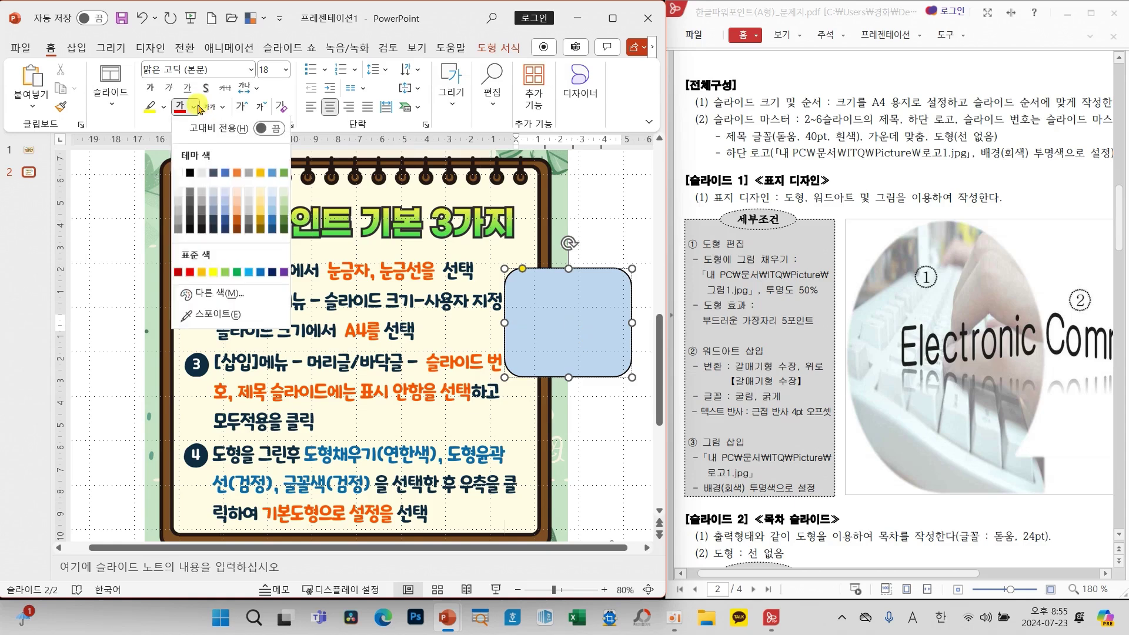
pyautogui.click(190, 177)
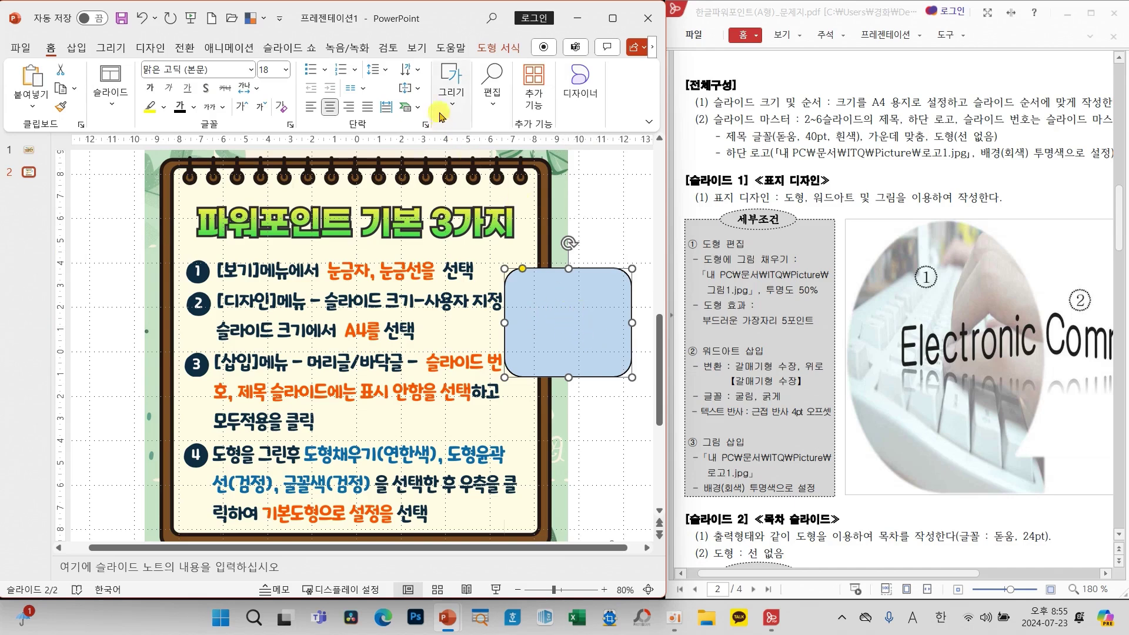
# Draw a trial rounded rectangle below the light blue one to check the default shape style, and delete it
pyautogui.click(452, 124)
pyautogui.click(447, 164)
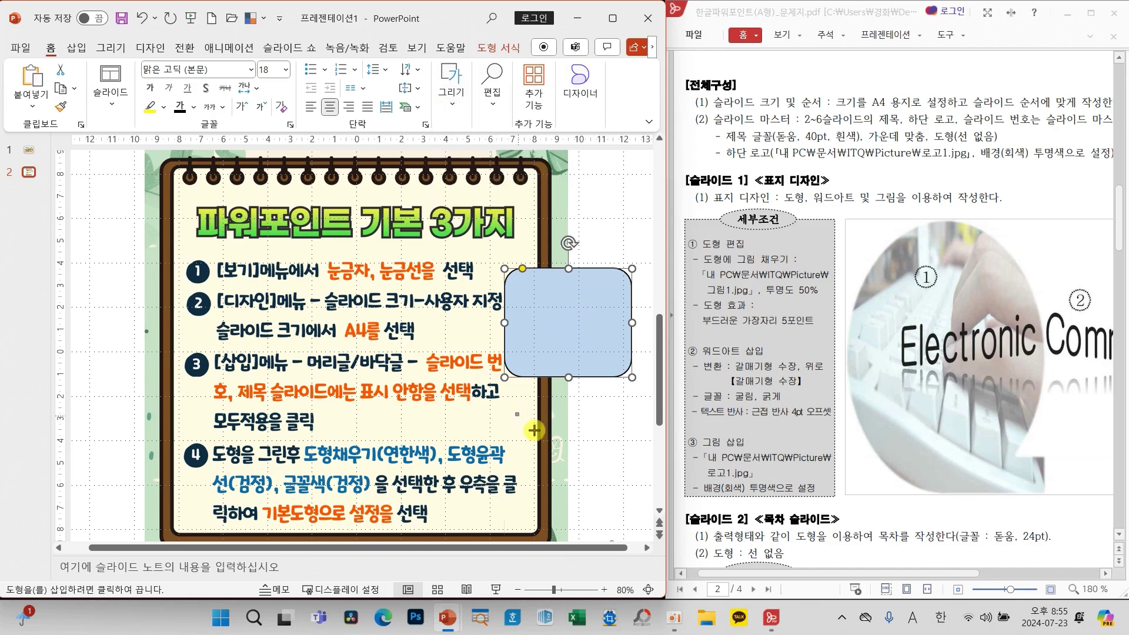
pyautogui.moveTo(516, 413); pyautogui.dragTo(621, 516)
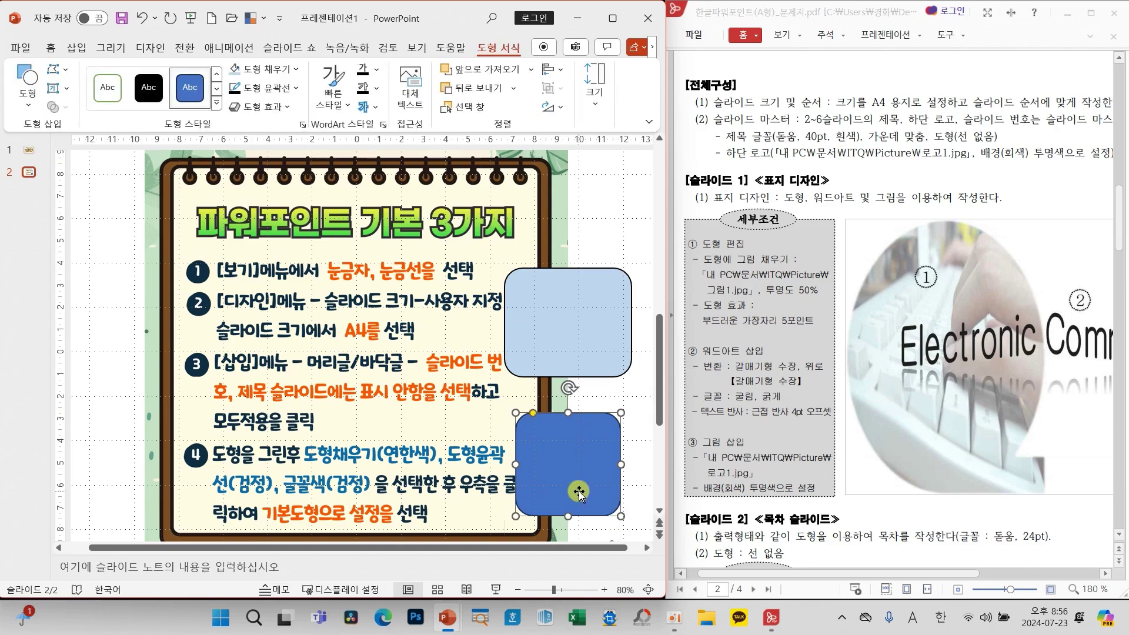
pyautogui.press('Delete')
# Set the light blue, black-outlined rounded rectangle's formatting as the default shape style, and delete the rectangle from the slide
pyautogui.click(546, 353)
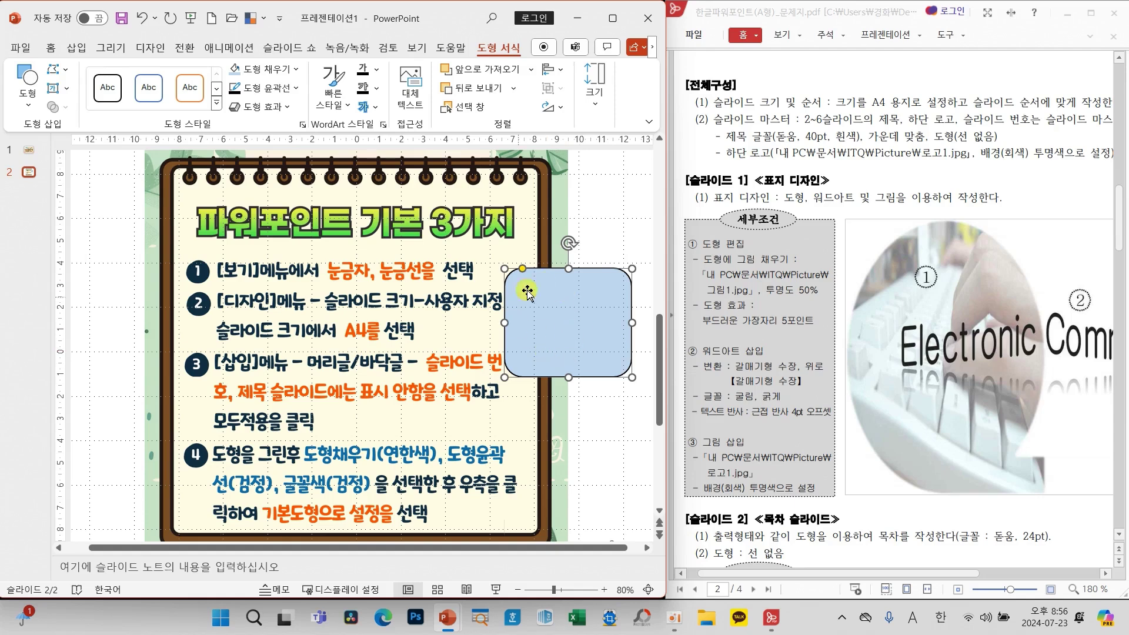
pyautogui.rightClick(567, 313)
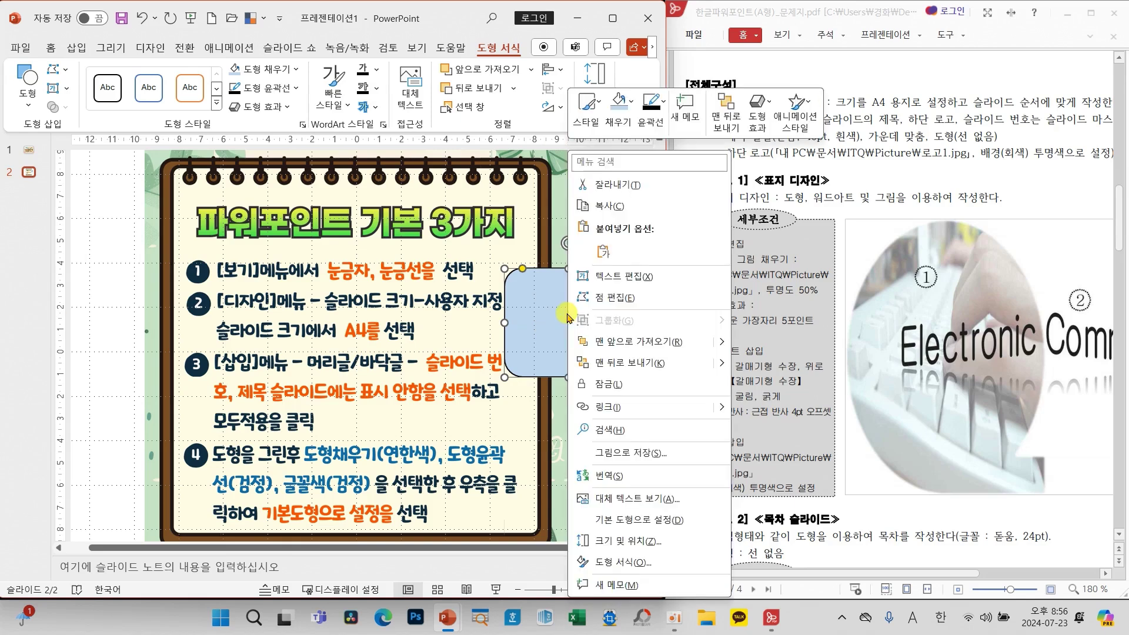
pyautogui.click(612, 520)
pyautogui.press('Delete')
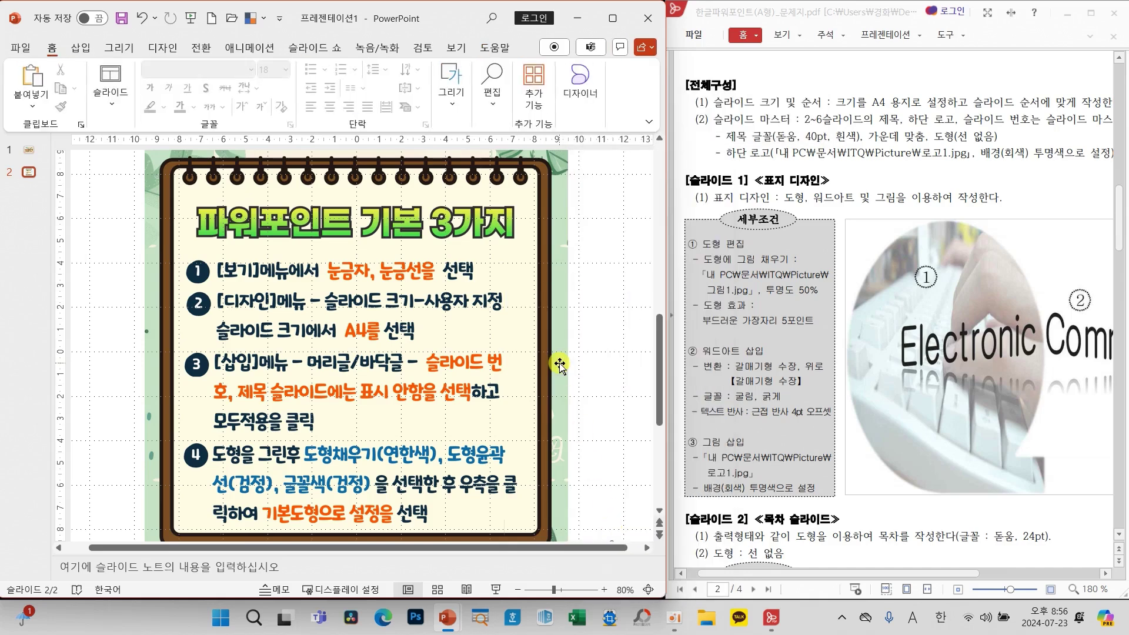
# Draw a trial rounded rectangle over the notepad picture's right edge to check the new default shape formatting, and delete it
pyautogui.click(452, 112)
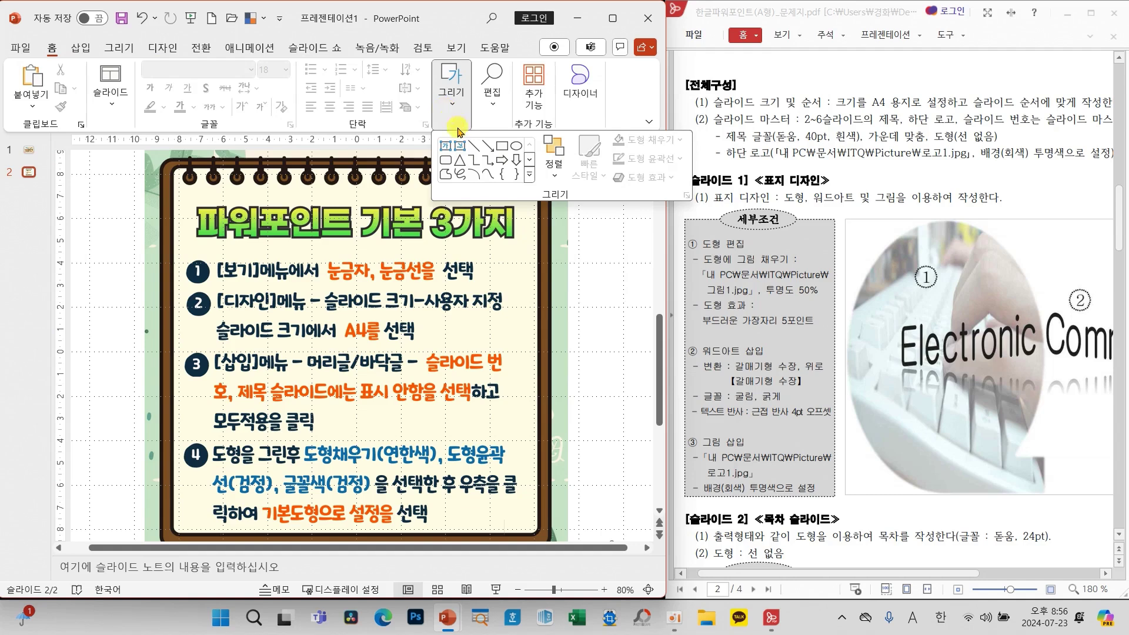
pyautogui.click(453, 164)
pyautogui.moveTo(483, 283); pyautogui.dragTo(613, 402)
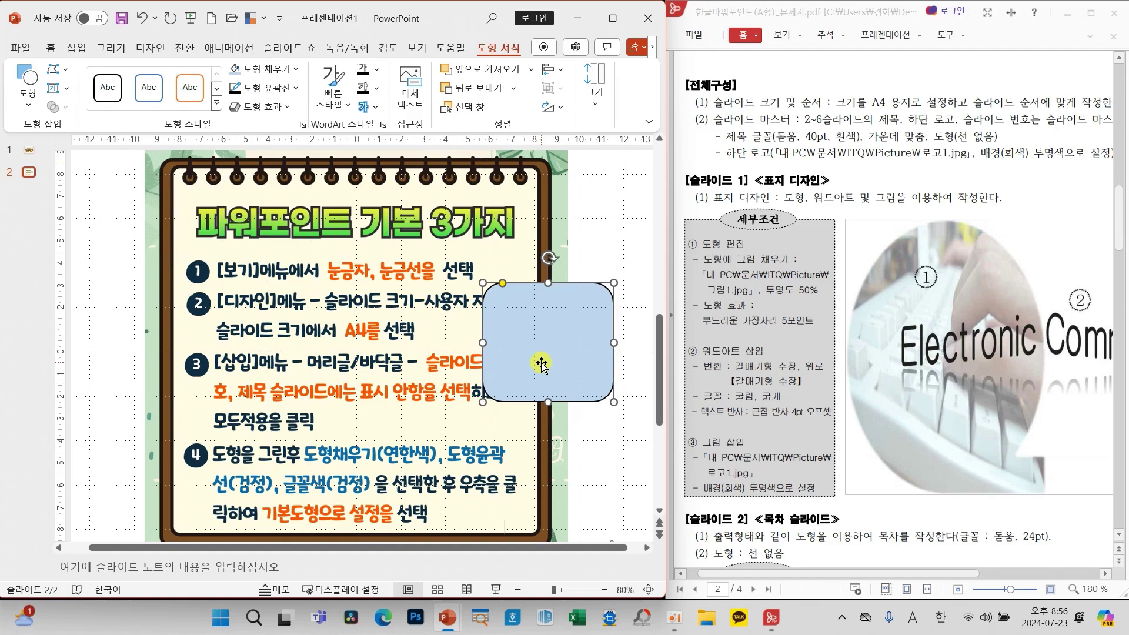
pyautogui.press('Delete')
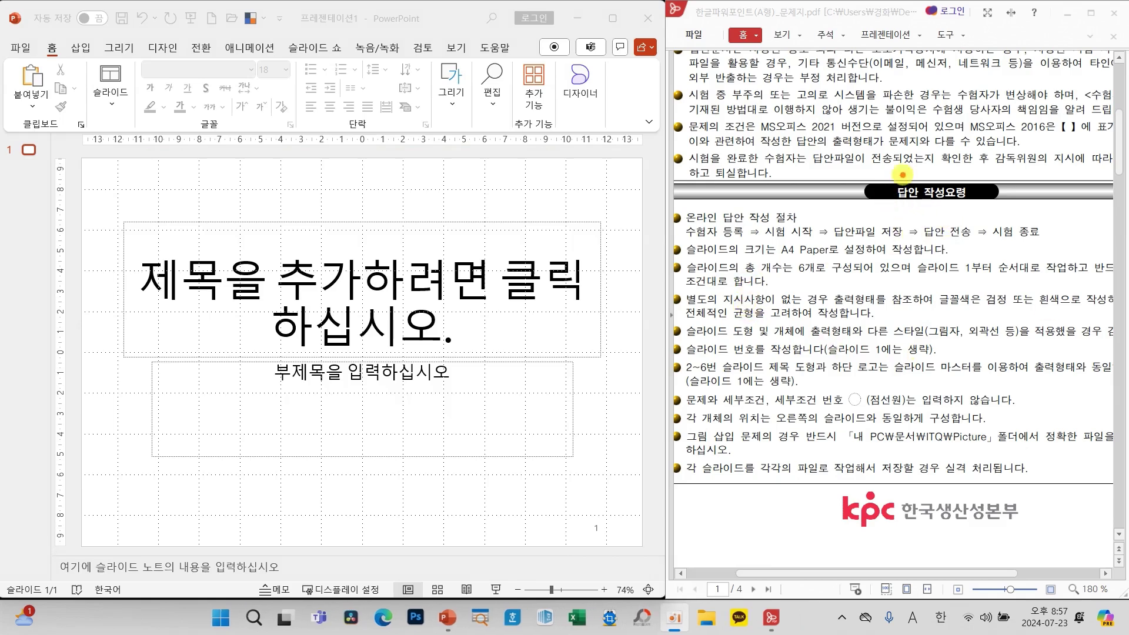
# Review the 답안 작성요령 section of the exam PDF for the rules on slide size, slide count, font colour and style deductions
pyautogui.moveTo(847, 171); pyautogui.dragTo(1001, 206)
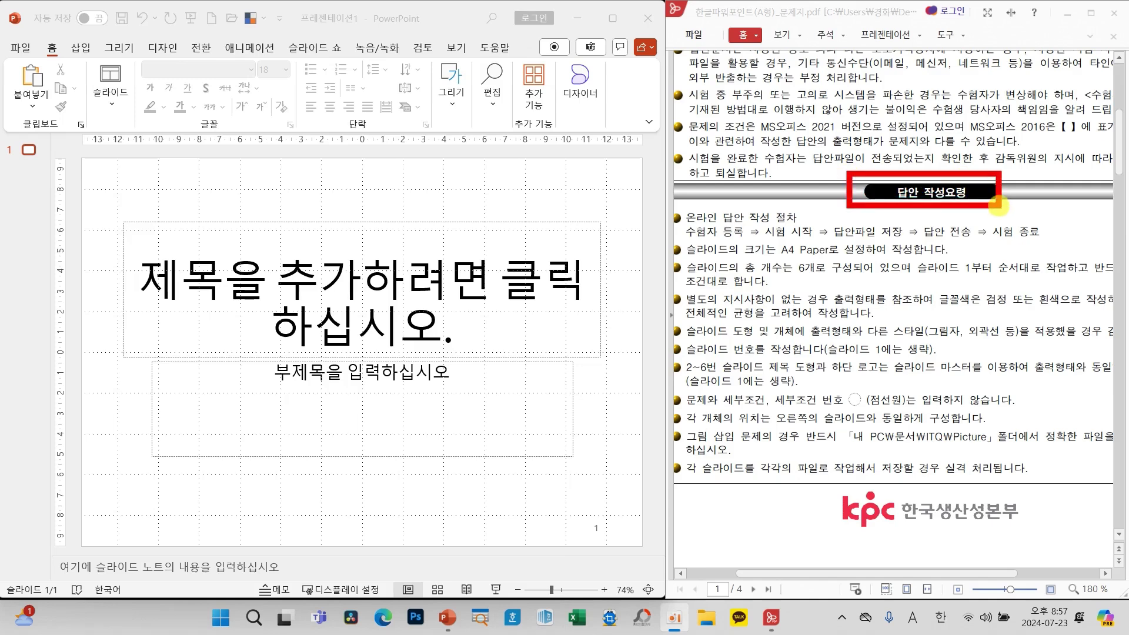
pyautogui.moveTo(745, 239); pyautogui.dragTo(837, 259)
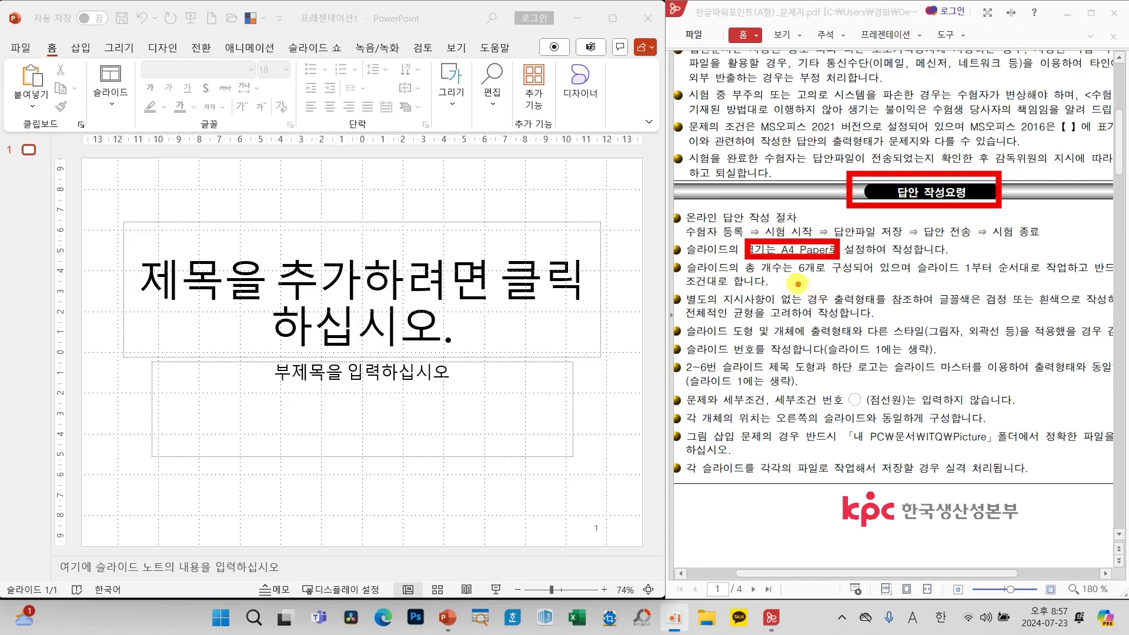
pyautogui.moveTo(792, 279); pyautogui.dragTo(815, 281)
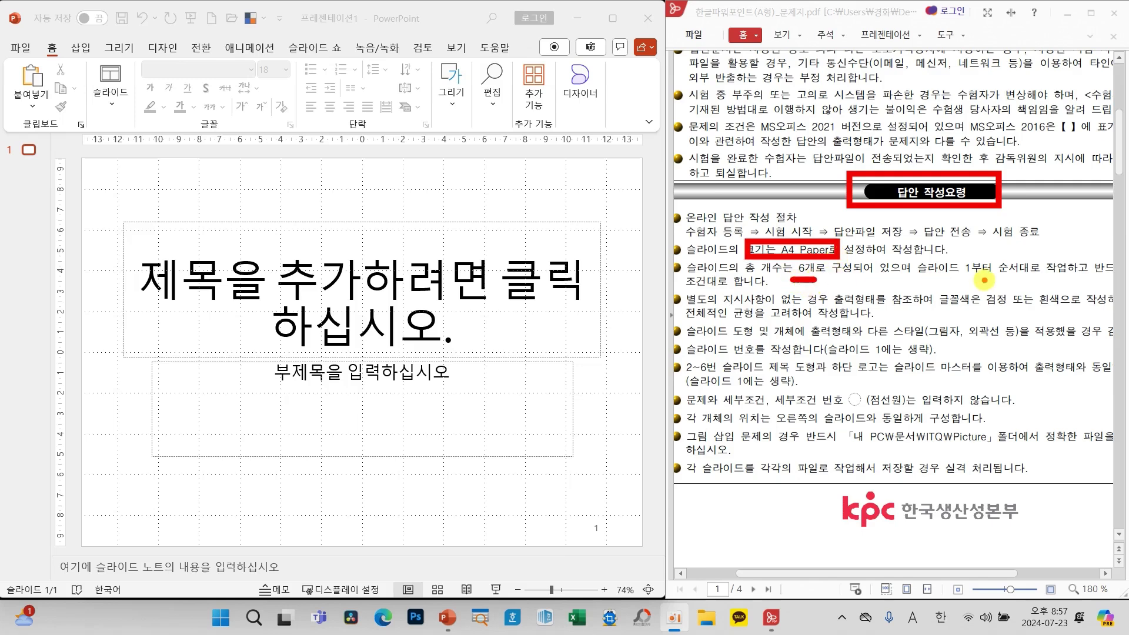
pyautogui.moveTo(948, 280); pyautogui.dragTo(993, 281)
pyautogui.moveTo(934, 287); pyautogui.dragTo(1066, 308)
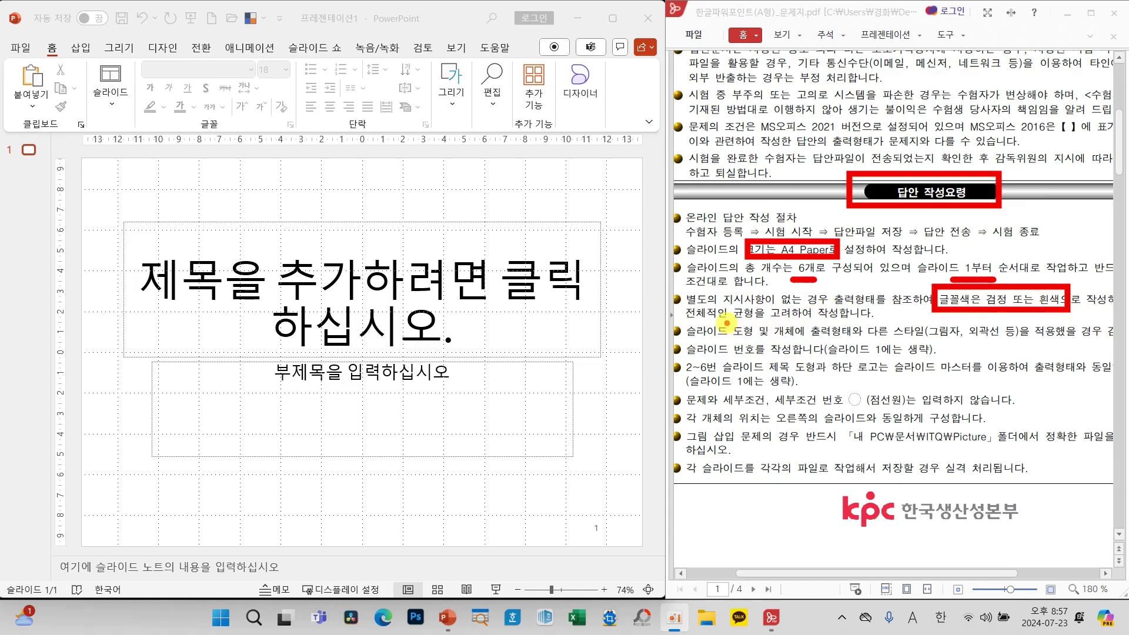
pyautogui.moveTo(725, 322)
pyautogui.mouseDown()
pyautogui.moveTo(817, 339)
pyautogui.moveTo(988, 337)
pyautogui.mouseUp()
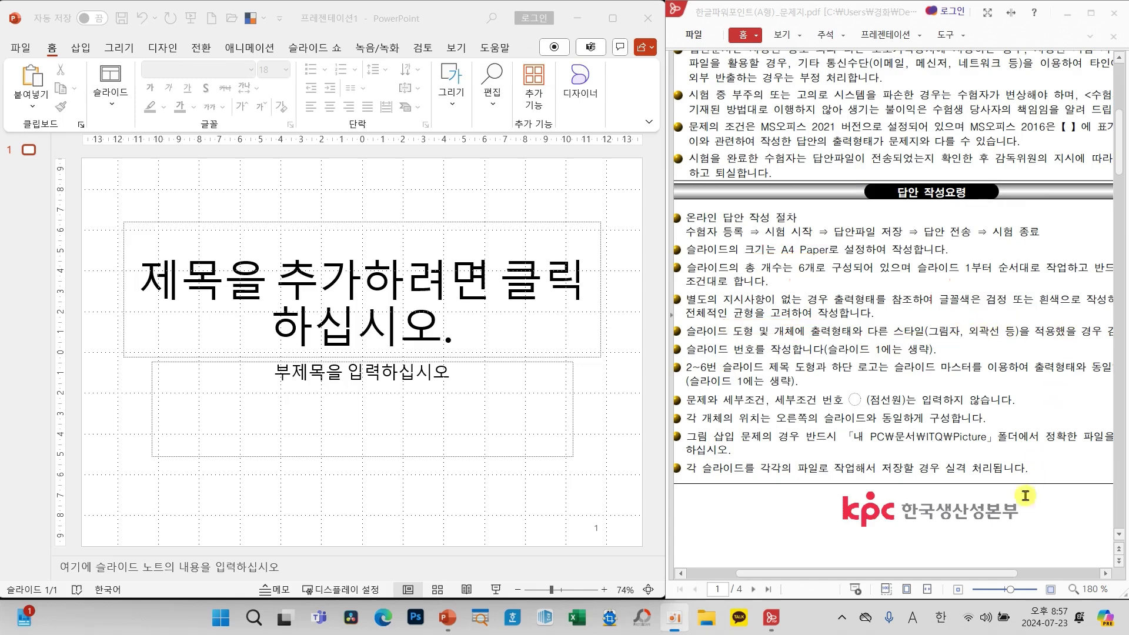
pyautogui.moveTo(993, 573); pyautogui.dragTo(1053, 578)
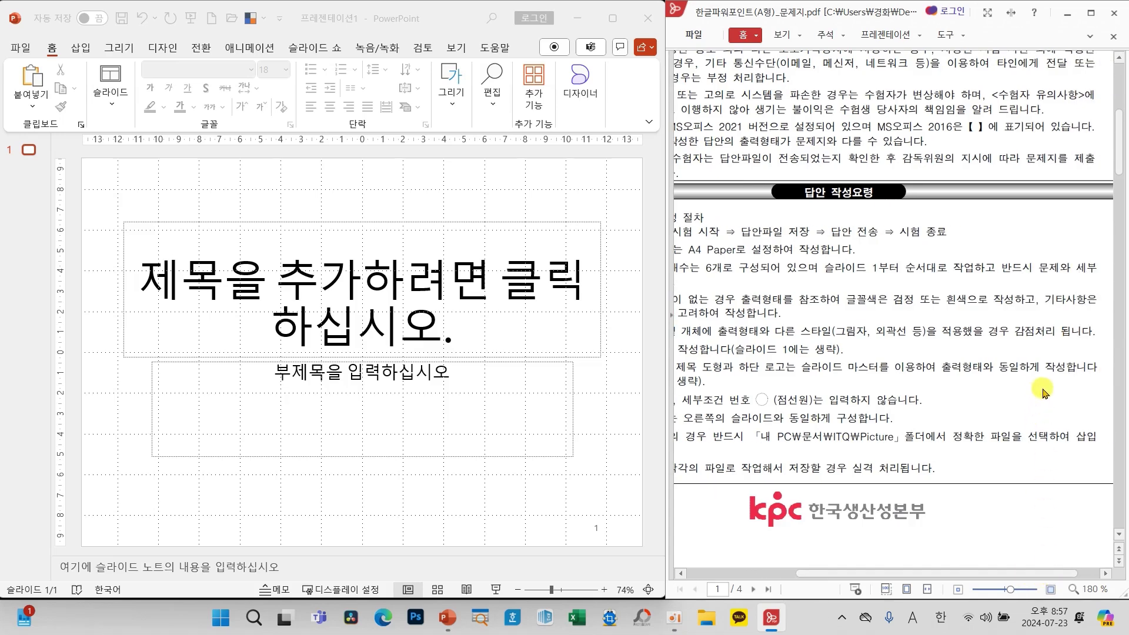
pyautogui.moveTo(999, 313); pyautogui.dragTo(1076, 349)
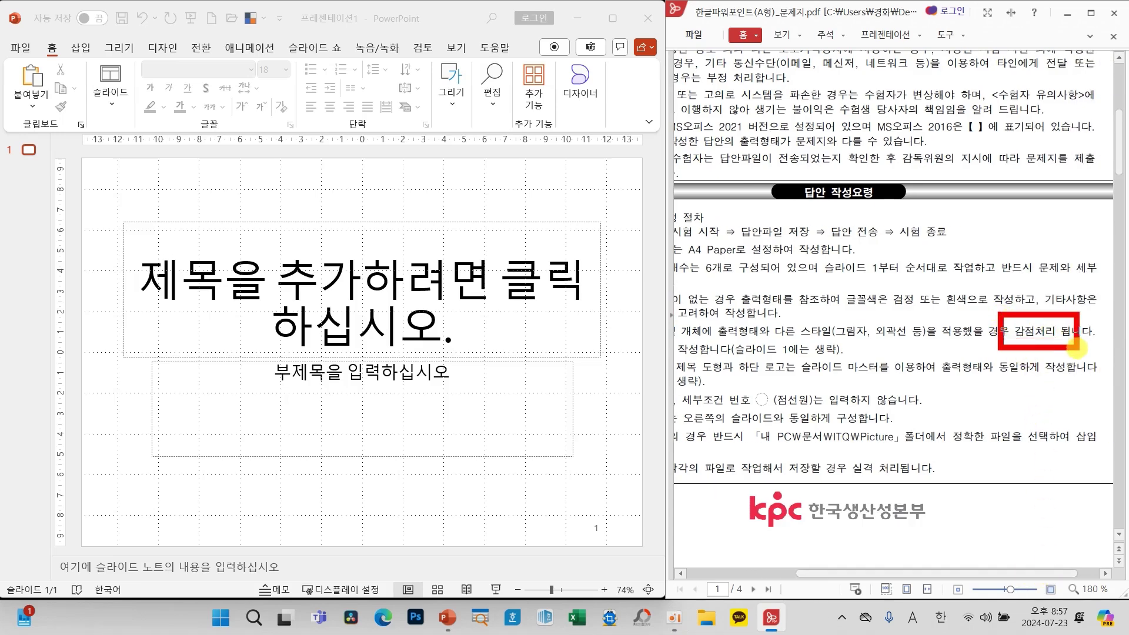
pyautogui.moveTo(959, 576); pyautogui.dragTo(891, 581)
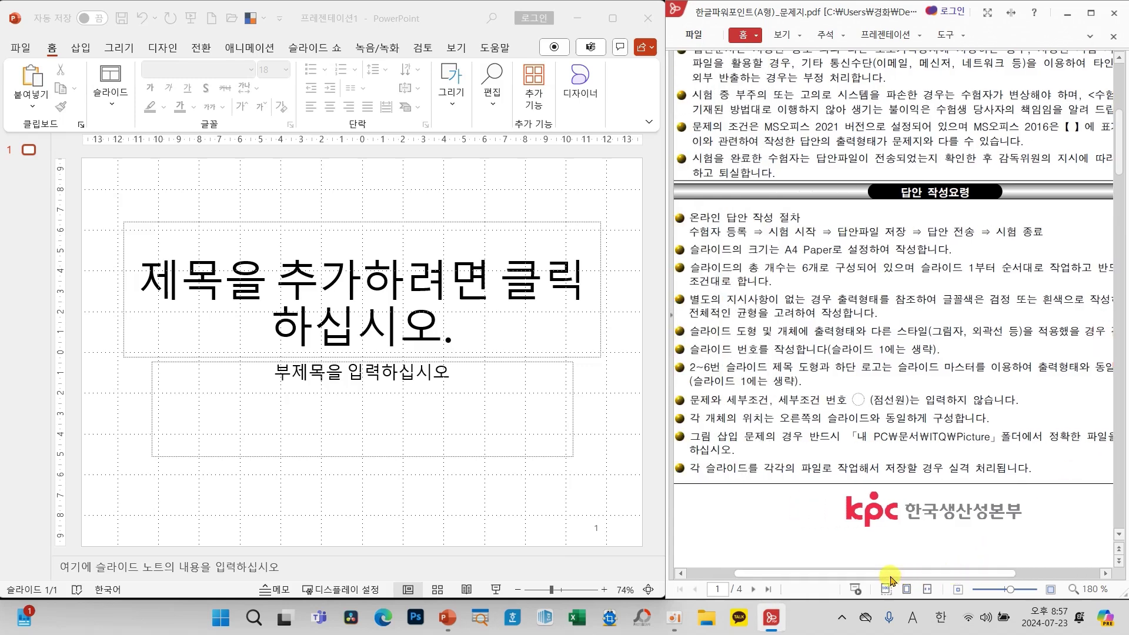
# Review the exam PDF's rules on slide numbers and the slide master for slides 2~6, and go to the [전체구성] section on page 2
pyautogui.moveTo(675, 338); pyautogui.dragTo(943, 358)
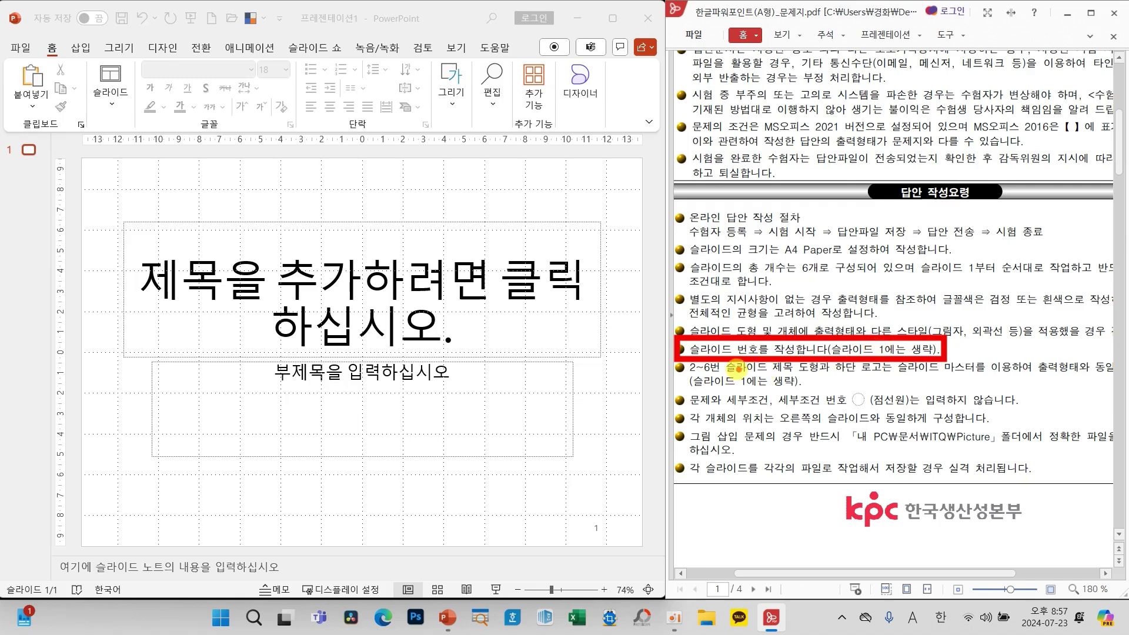
pyautogui.moveTo(685, 372); pyautogui.dragTo(720, 371)
pyautogui.click(749, 378)
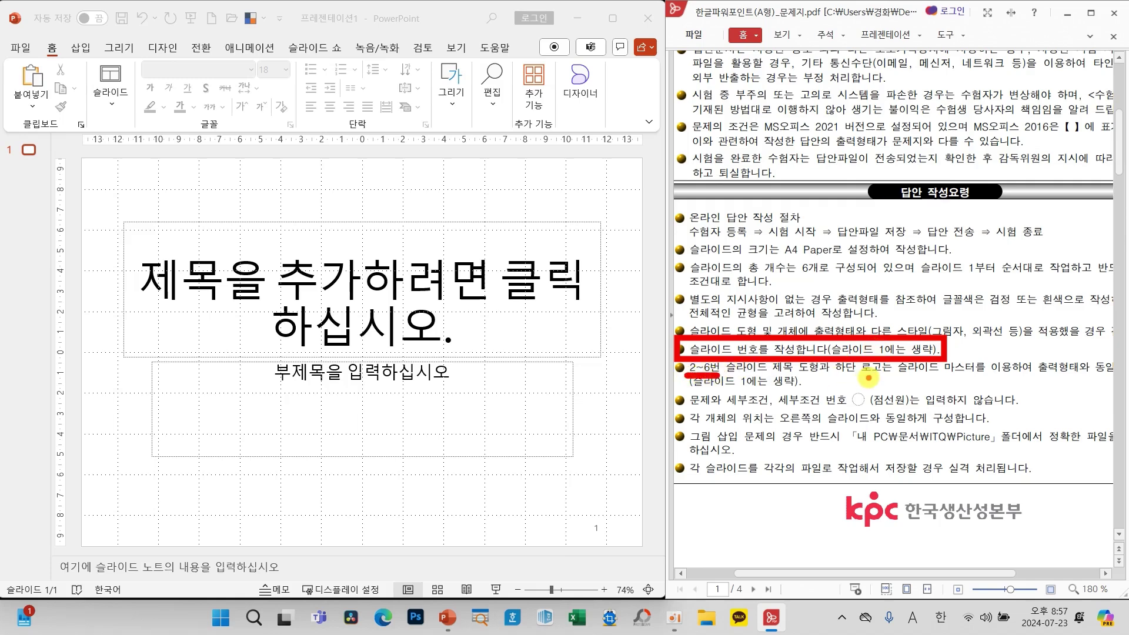
pyautogui.moveTo(831, 379); pyautogui.dragTo(870, 379)
pyautogui.moveTo(785, 381)
pyautogui.mouseDown()
pyautogui.moveTo(767, 379)
pyautogui.moveTo(864, 376)
pyautogui.mouseUp()
pyautogui.moveTo(994, 376)
pyautogui.mouseDown()
pyautogui.moveTo(957, 379)
pyautogui.moveTo(896, 356)
pyautogui.moveTo(997, 361)
pyautogui.moveTo(985, 375)
pyautogui.mouseUp()
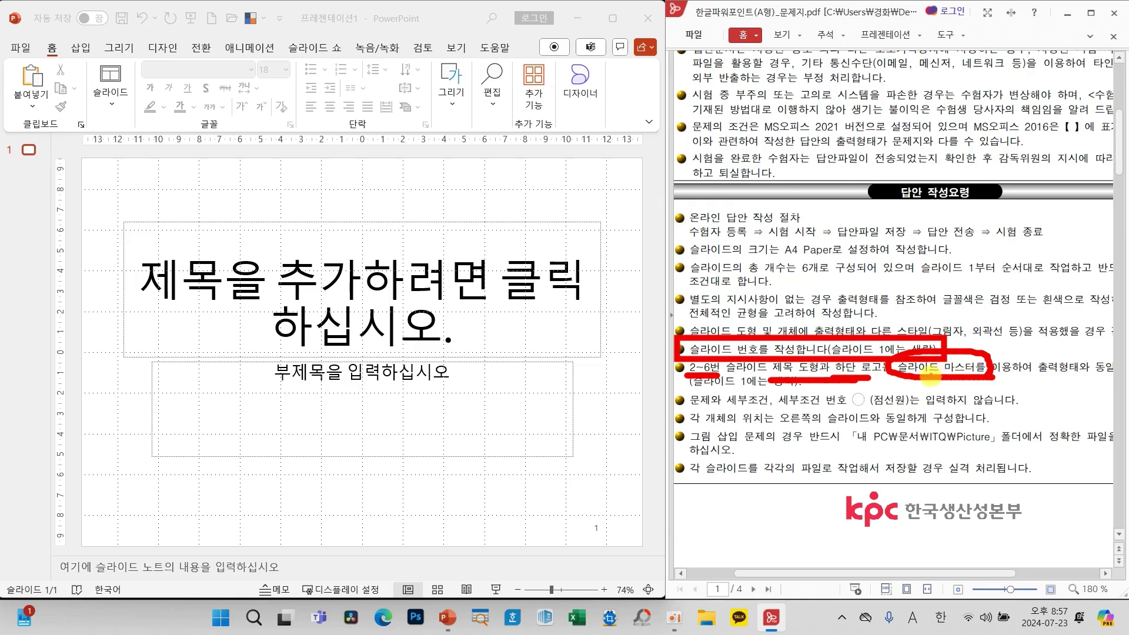
pyautogui.scroll(-6, 906, 399)
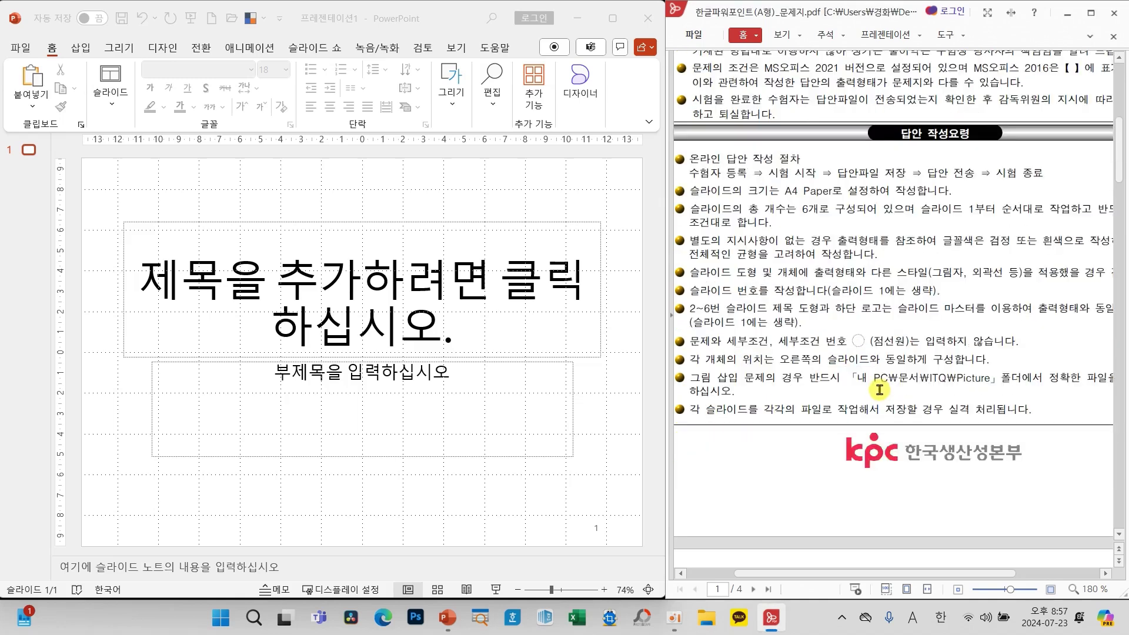
pyautogui.scroll(-3, 914, 464)
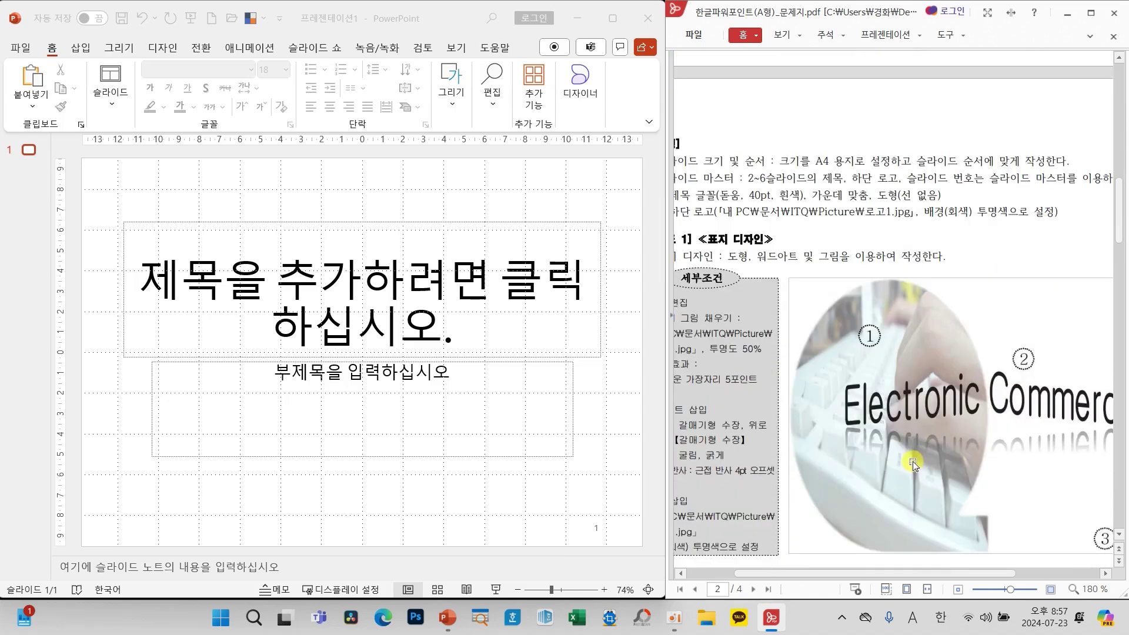
pyautogui.moveTo(854, 573); pyautogui.dragTo(821, 574)
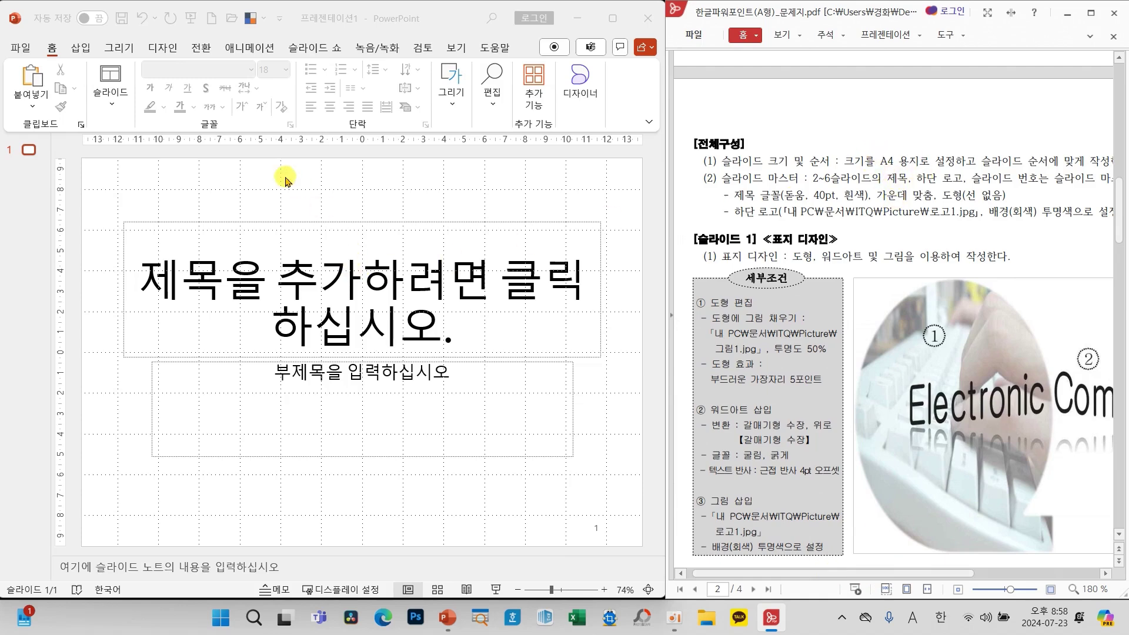
# Save the presentation in the 문서 > ITQ folder over the existing PowerPoint file named with the examinee number and name
pyautogui.click(26, 51)
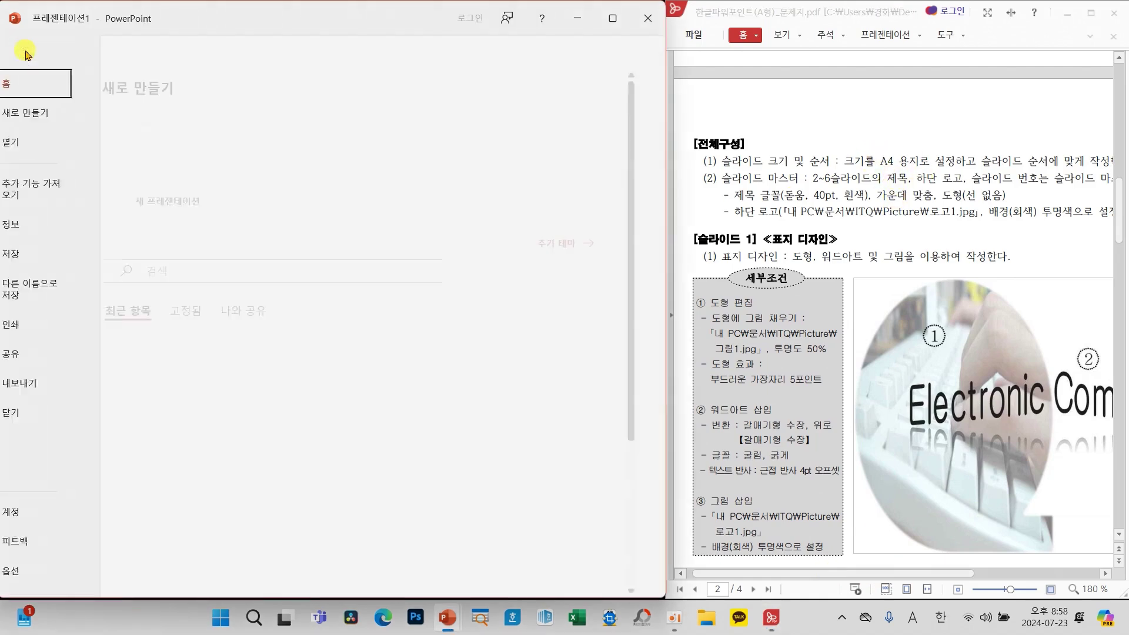
pyautogui.click(65, 288)
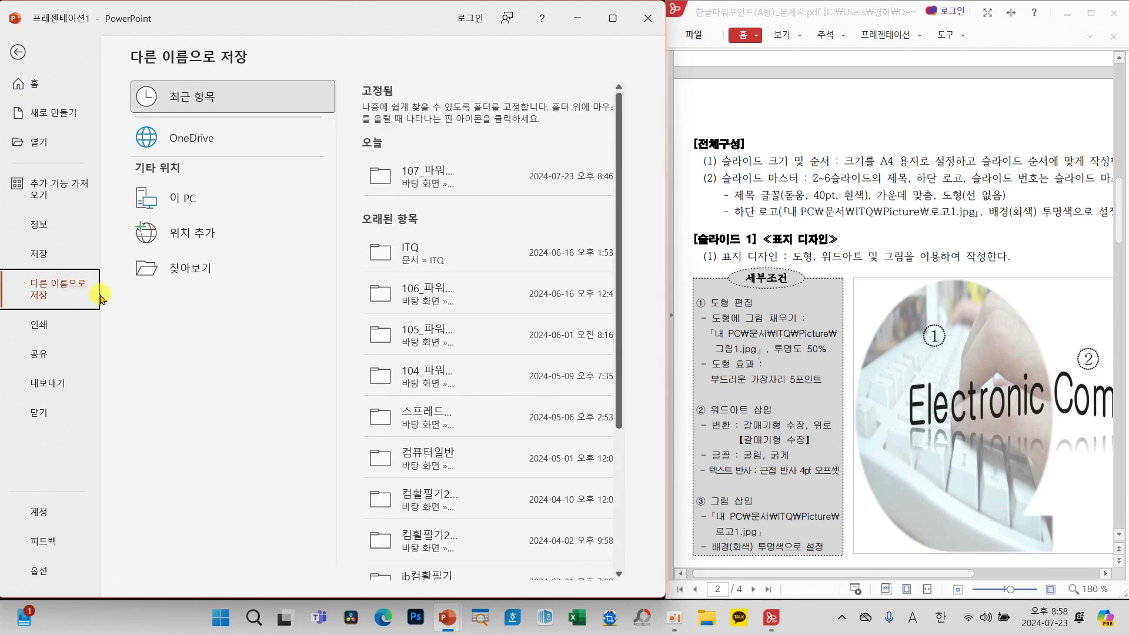
pyautogui.click(195, 284)
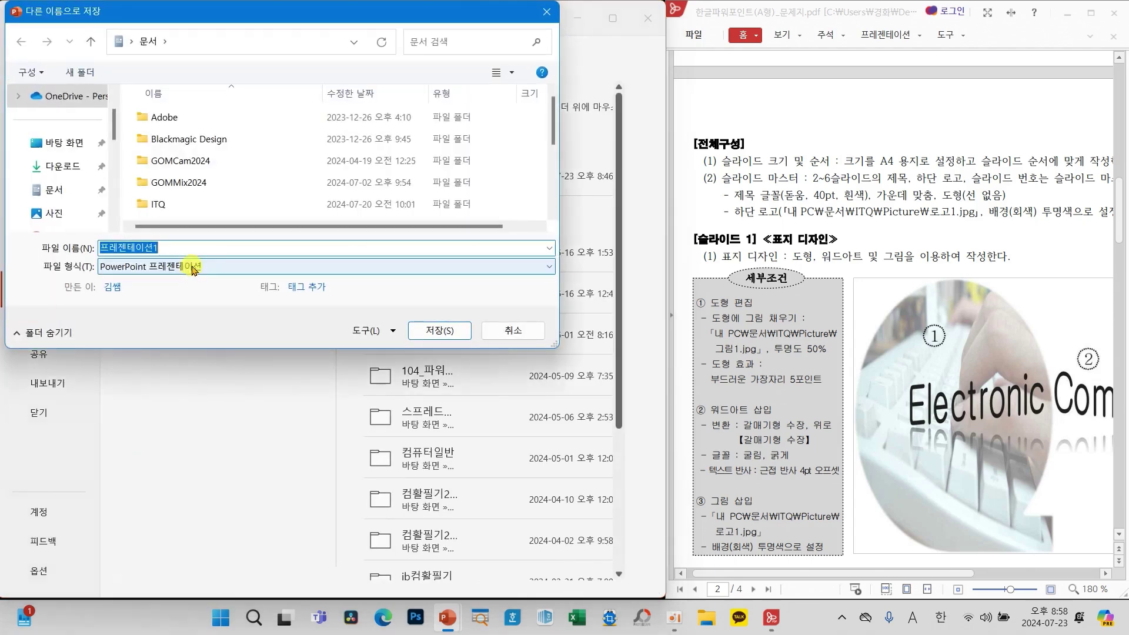
pyautogui.doubleClick(156, 206)
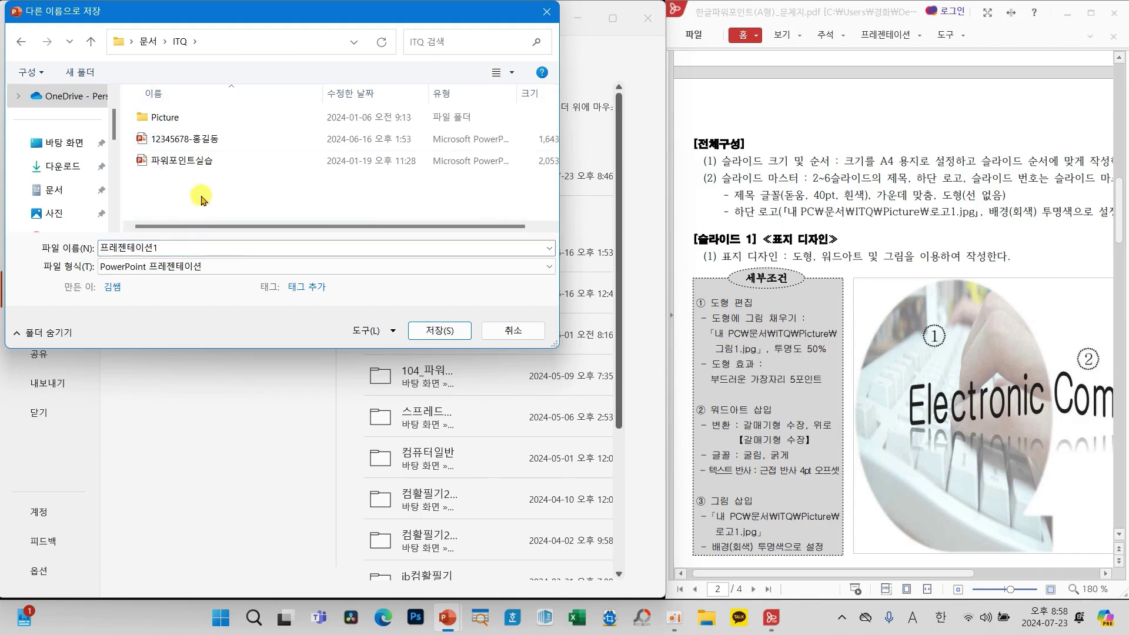
pyautogui.click(164, 146)
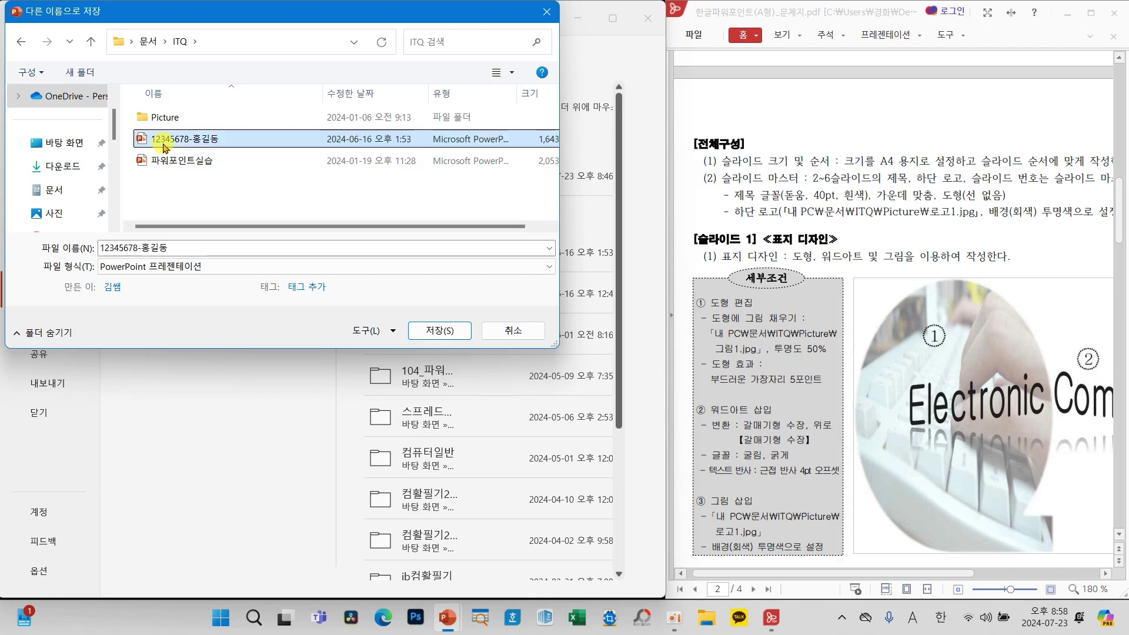
pyautogui.click(432, 331)
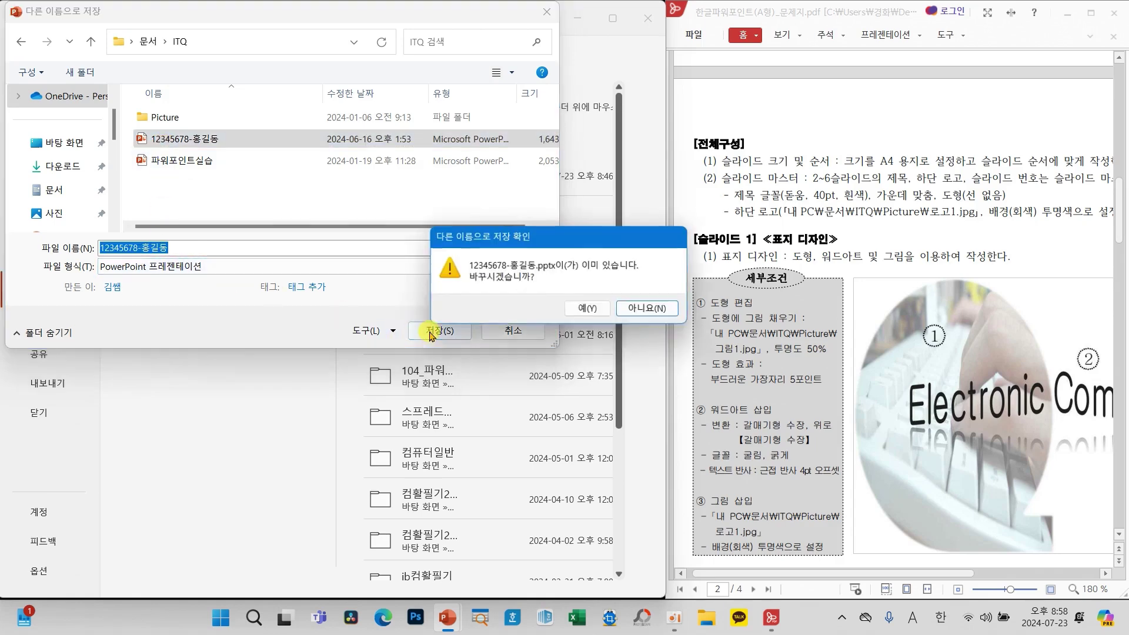
pyautogui.click(582, 308)
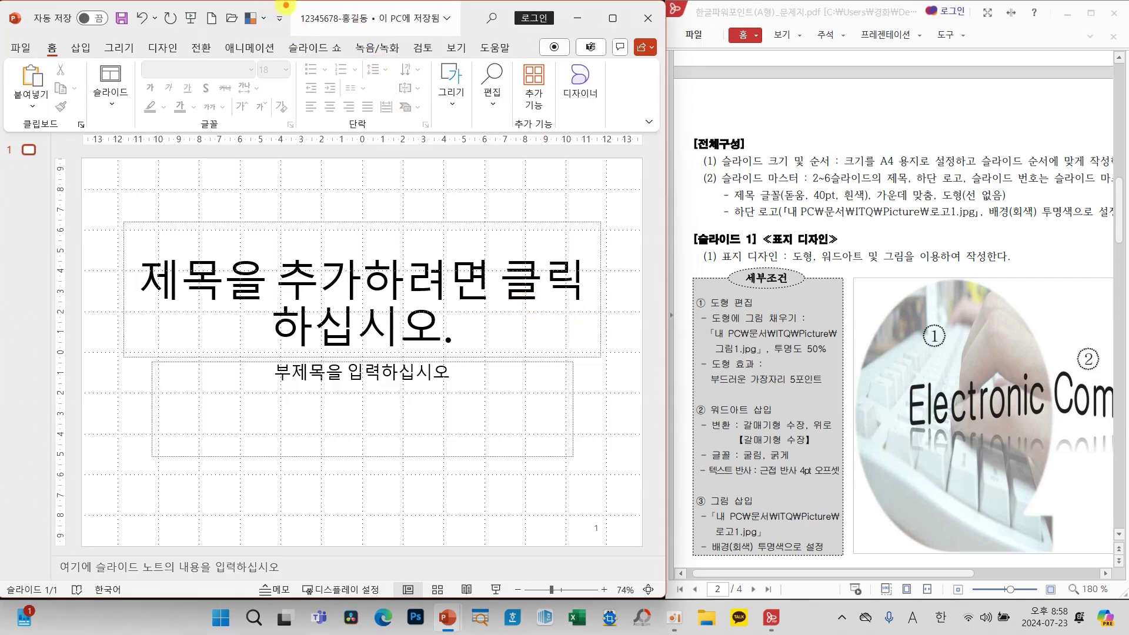
pyautogui.moveTo(277, 2)
pyautogui.mouseDown()
pyautogui.moveTo(327, 34)
pyautogui.moveTo(378, 34)
pyautogui.mouseUp()
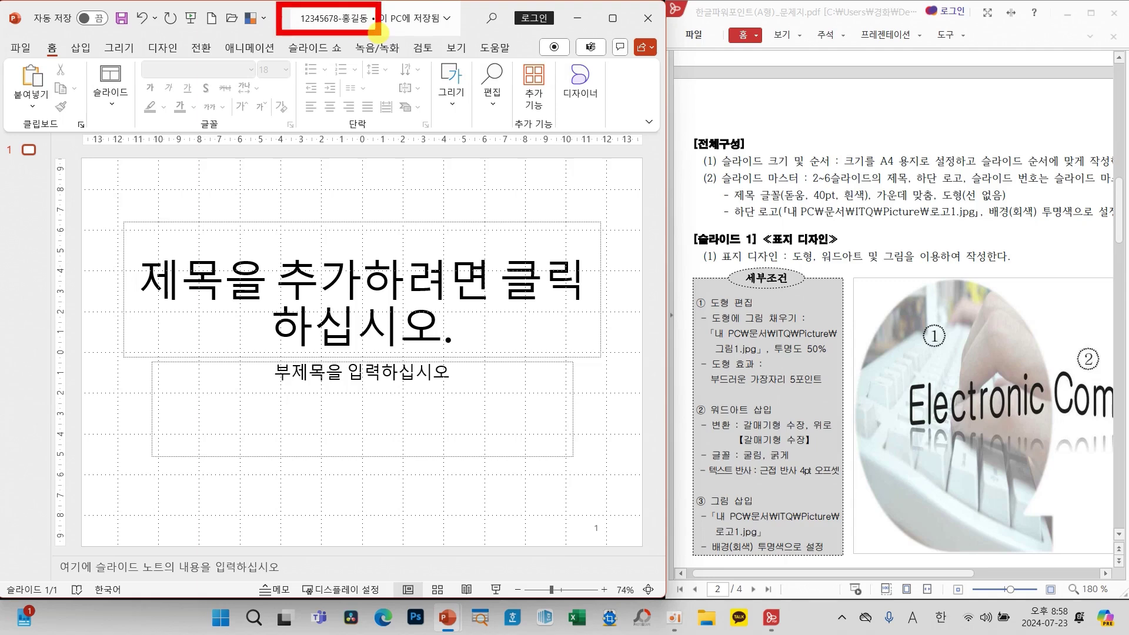
pyautogui.press('Escape')
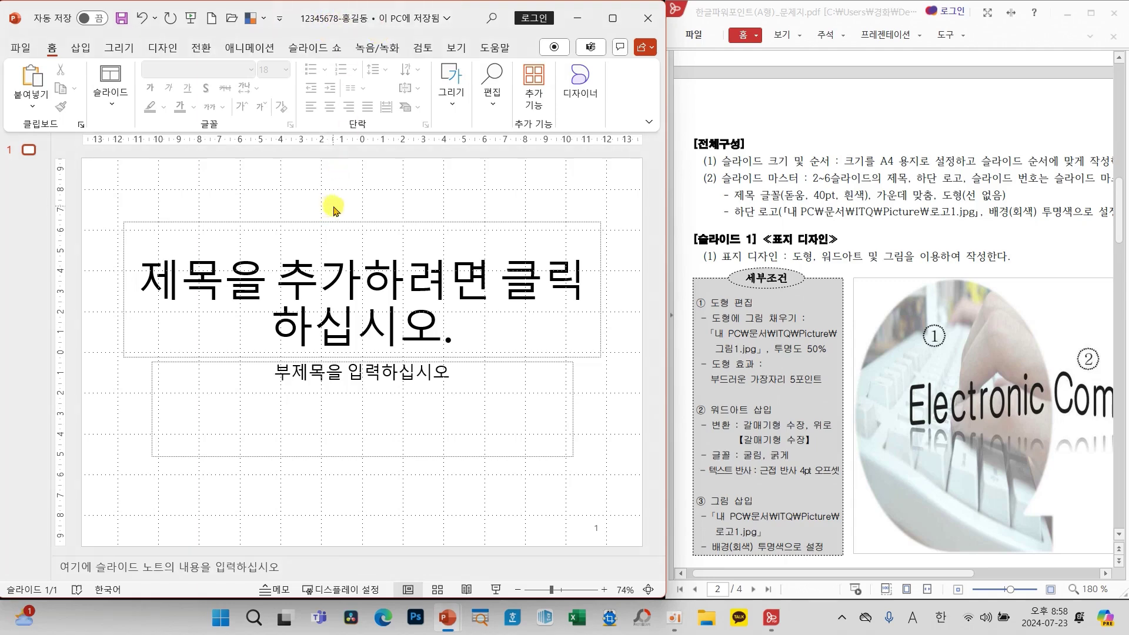
# Switch the presentation to slide master view and widen the thumbnail pane so the layout previews are readable
pyautogui.moveTo(831, 575); pyautogui.dragTo(852, 576)
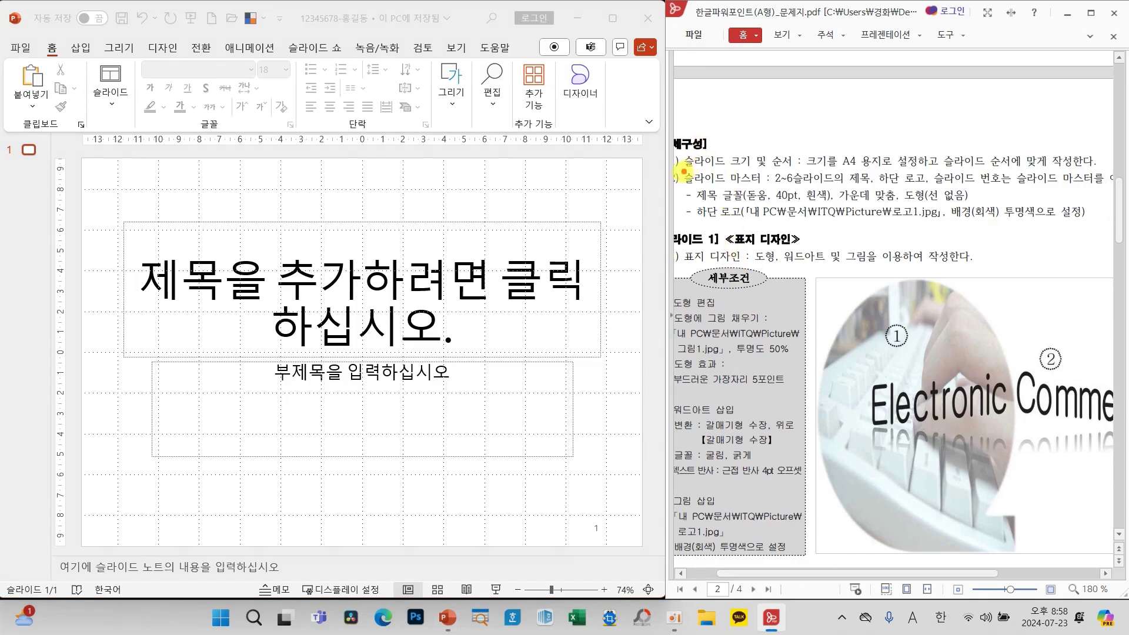
pyautogui.moveTo(670, 166)
pyautogui.mouseDown()
pyautogui.moveTo(707, 182)
pyautogui.moveTo(848, 187)
pyautogui.mouseUp()
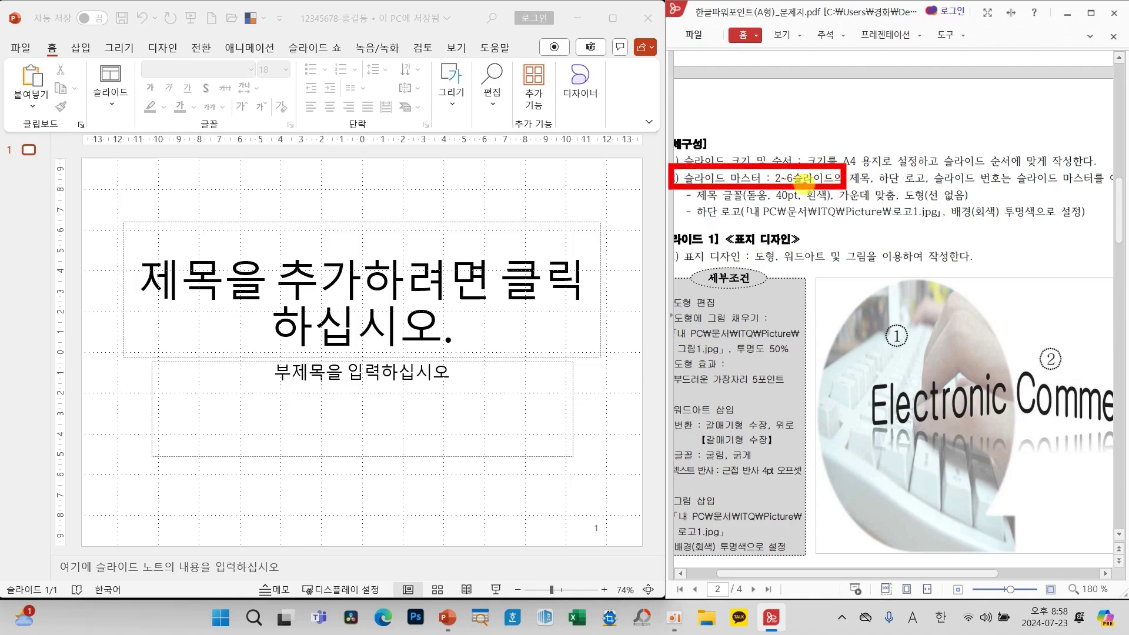
pyautogui.moveTo(437, 34); pyautogui.dragTo(477, 12)
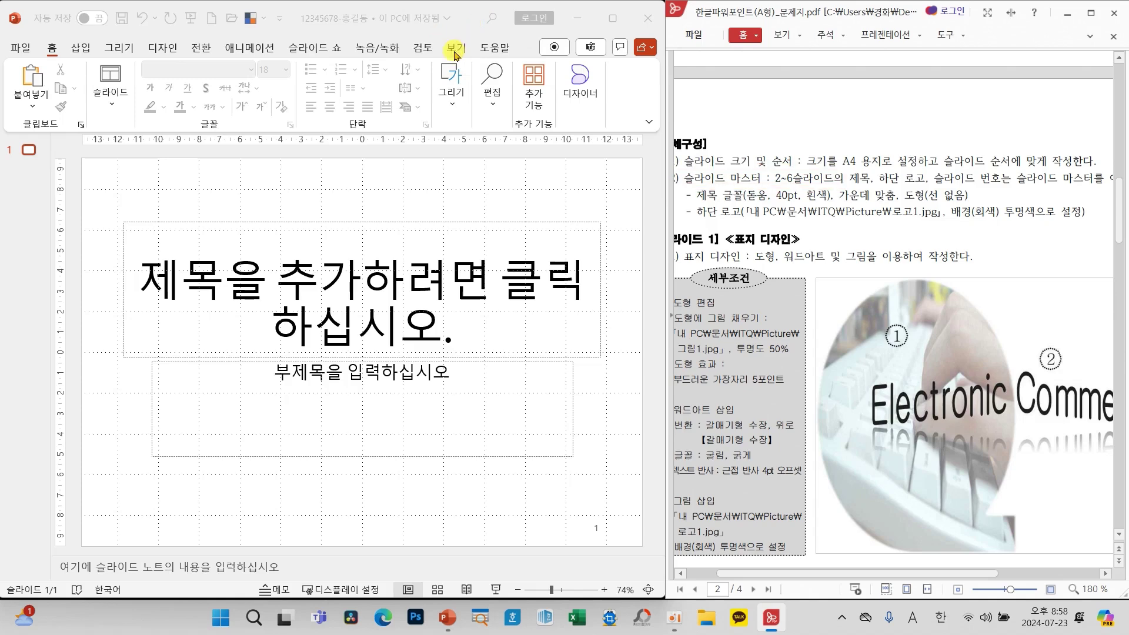
pyautogui.click(457, 47)
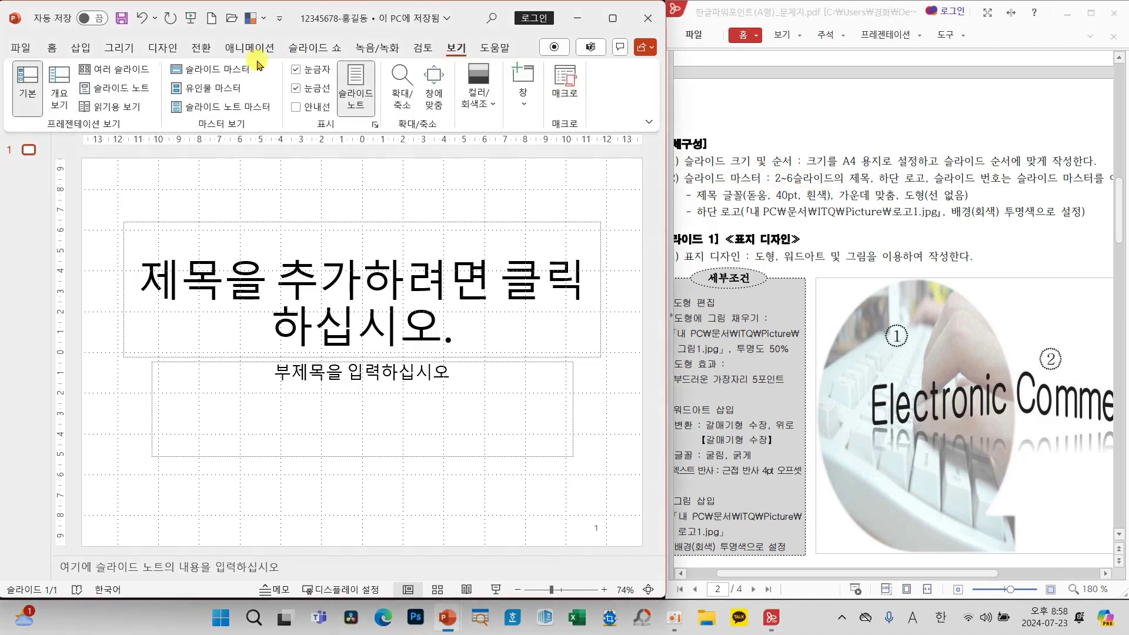
pyautogui.click(215, 69)
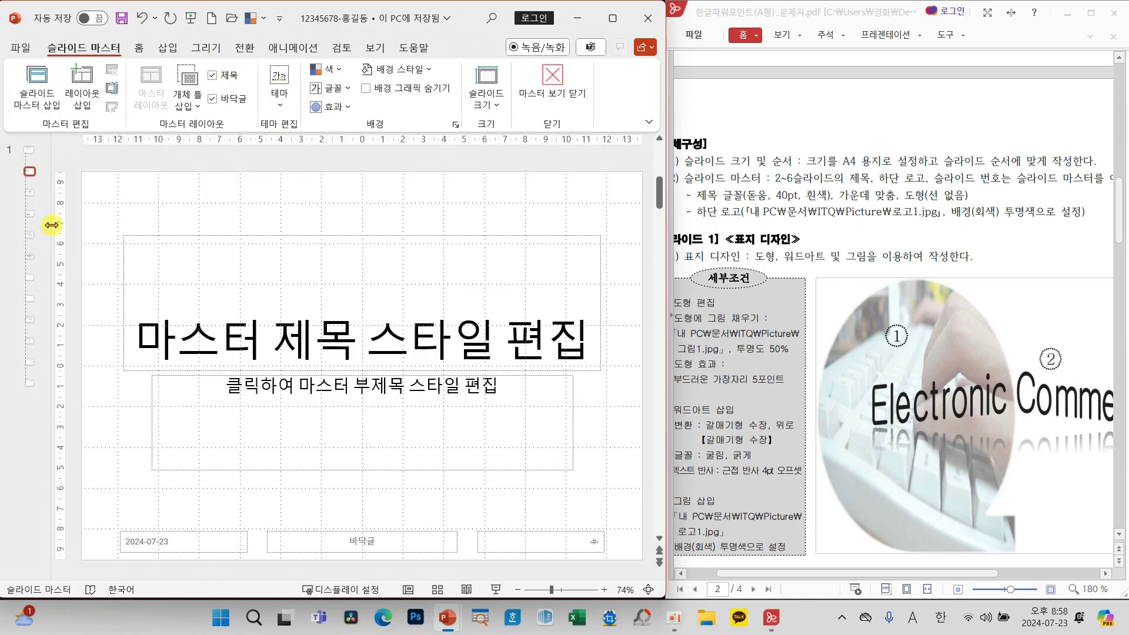
pyautogui.moveTo(51, 227); pyautogui.dragTo(179, 226)
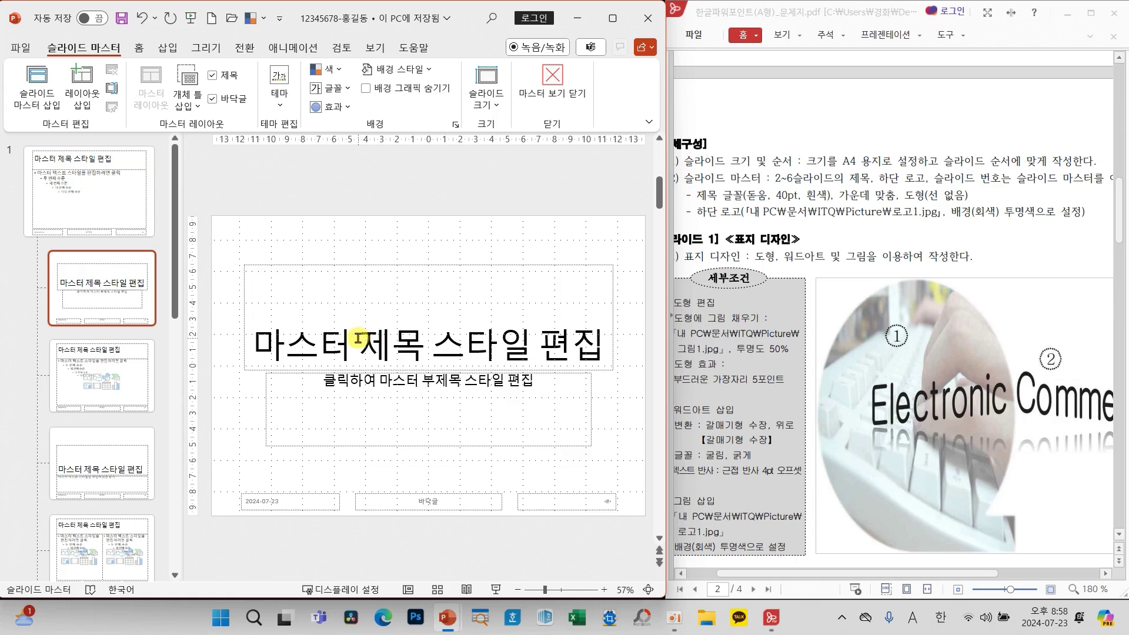
# Open the 제목 및 내용 layout for editing and narrow the thumbnail pane to enlarge the slide area
pyautogui.click(92, 387)
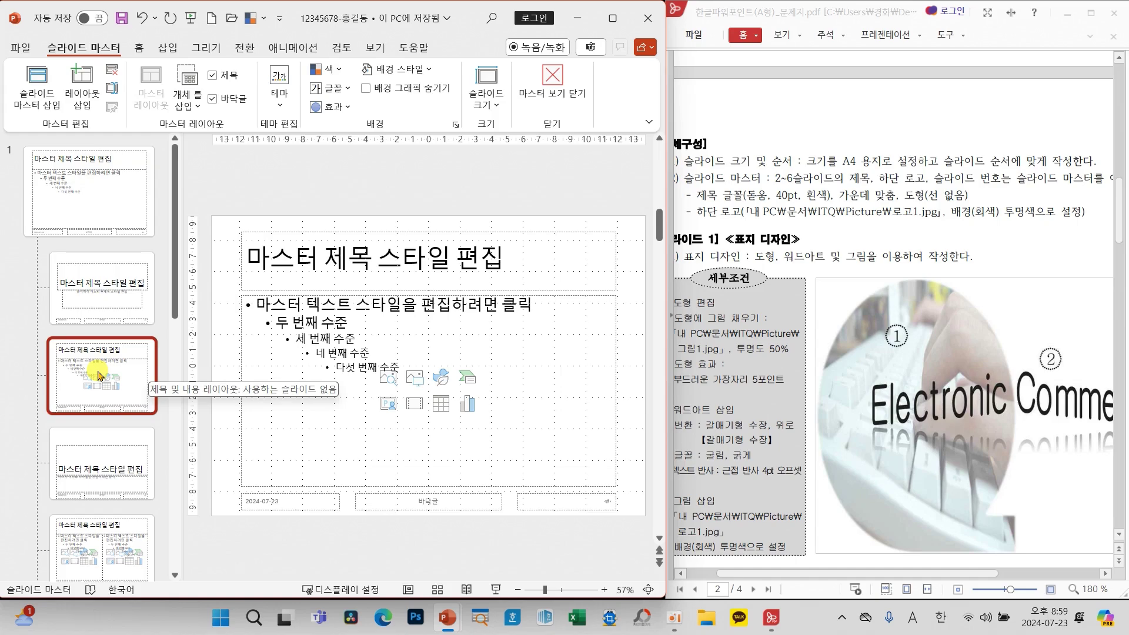
pyautogui.moveTo(183, 360); pyautogui.dragTo(39, 338)
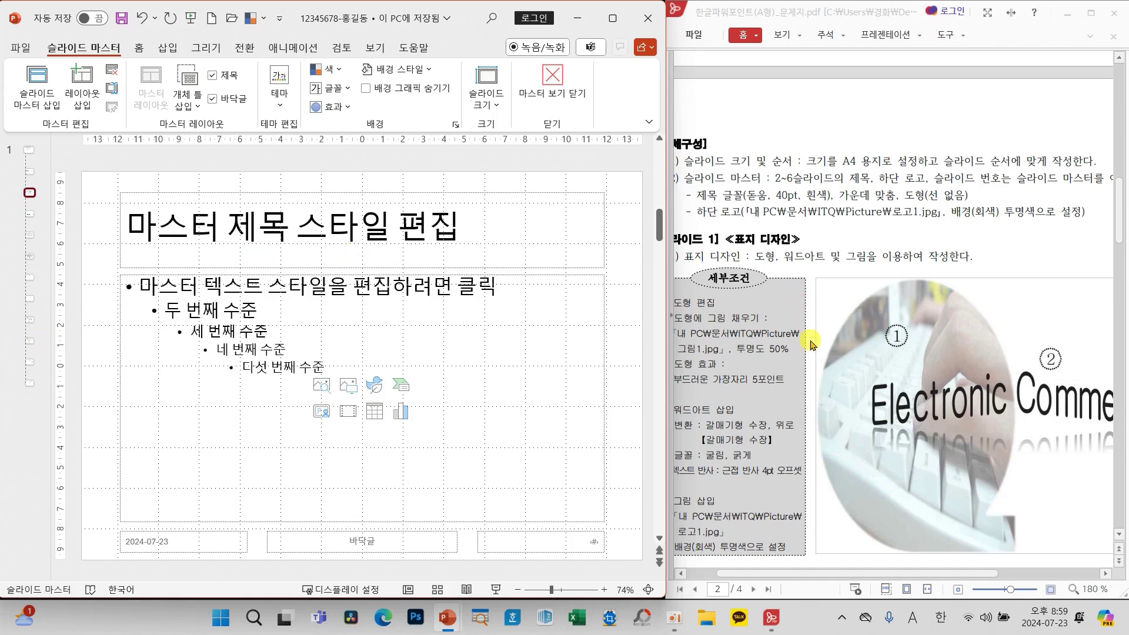
# Following the PDF's 목차 slide, draw a 갈매기형 수장 chevron block arrow across the full slide width over the title placeholder
pyautogui.scroll(-5, 804, 385)
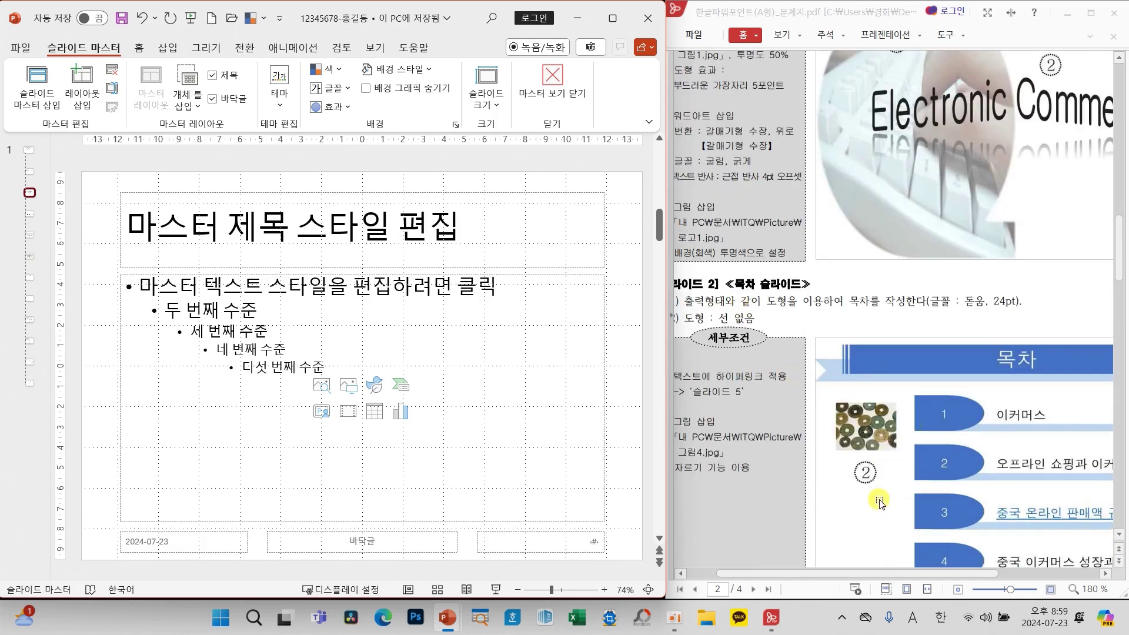
pyautogui.scroll(-2, 878, 501)
pyautogui.moveTo(897, 573); pyautogui.dragTo(977, 571)
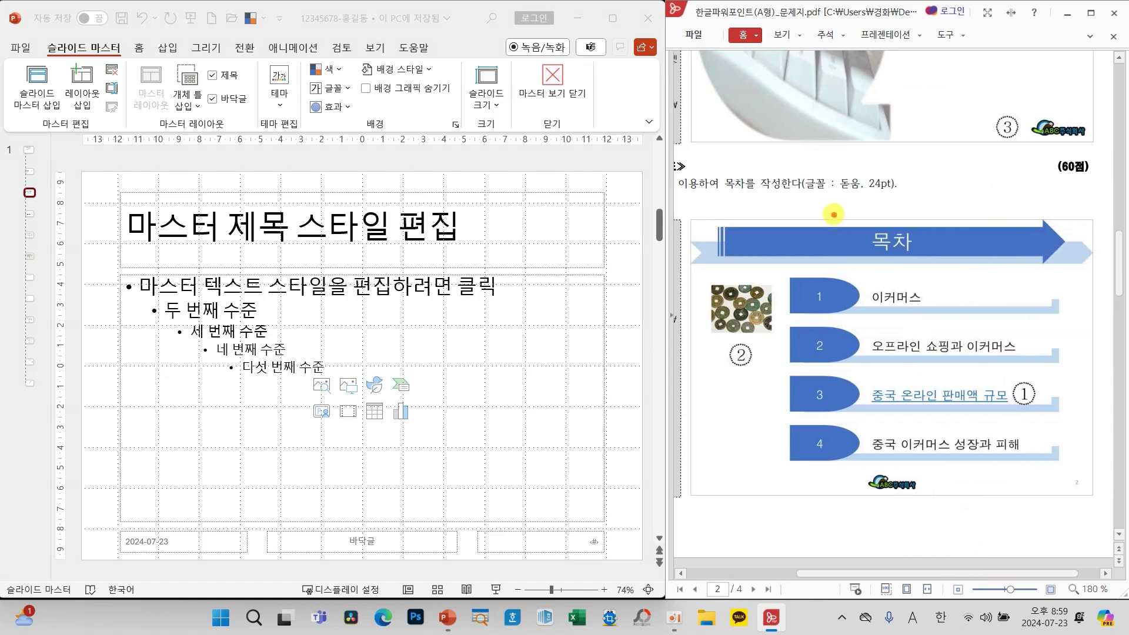
pyautogui.moveTo(832, 214); pyautogui.dragTo(879, 191)
pyautogui.moveTo(893, 469)
pyautogui.mouseDown()
pyautogui.moveTo(907, 505)
pyautogui.moveTo(941, 462)
pyautogui.mouseUp()
pyautogui.click(141, 53)
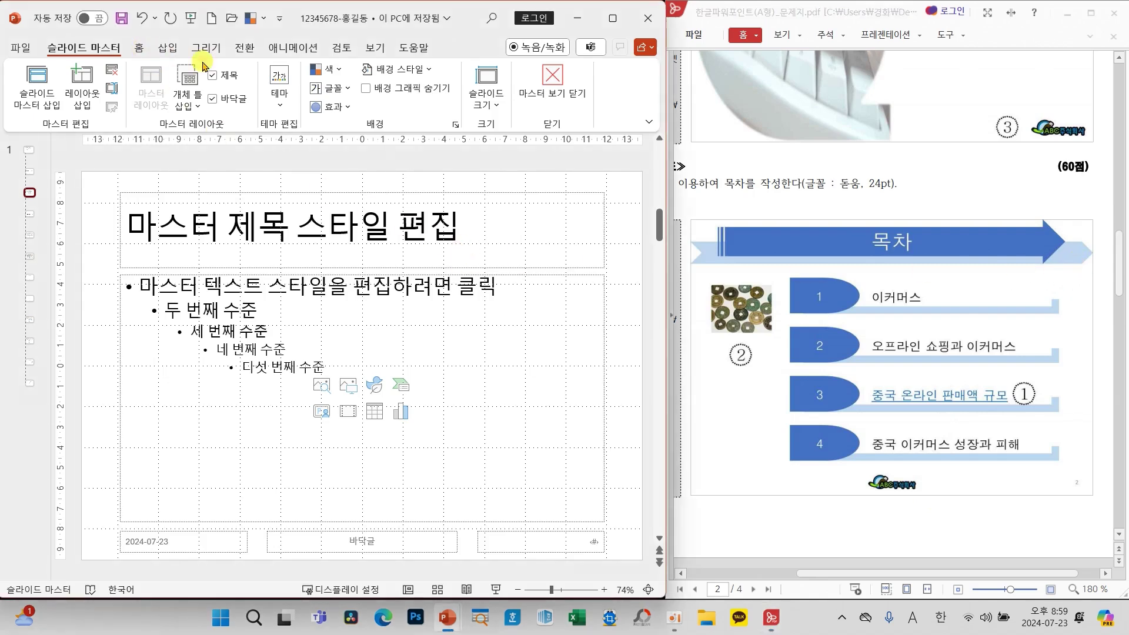
pyautogui.click(141, 47)
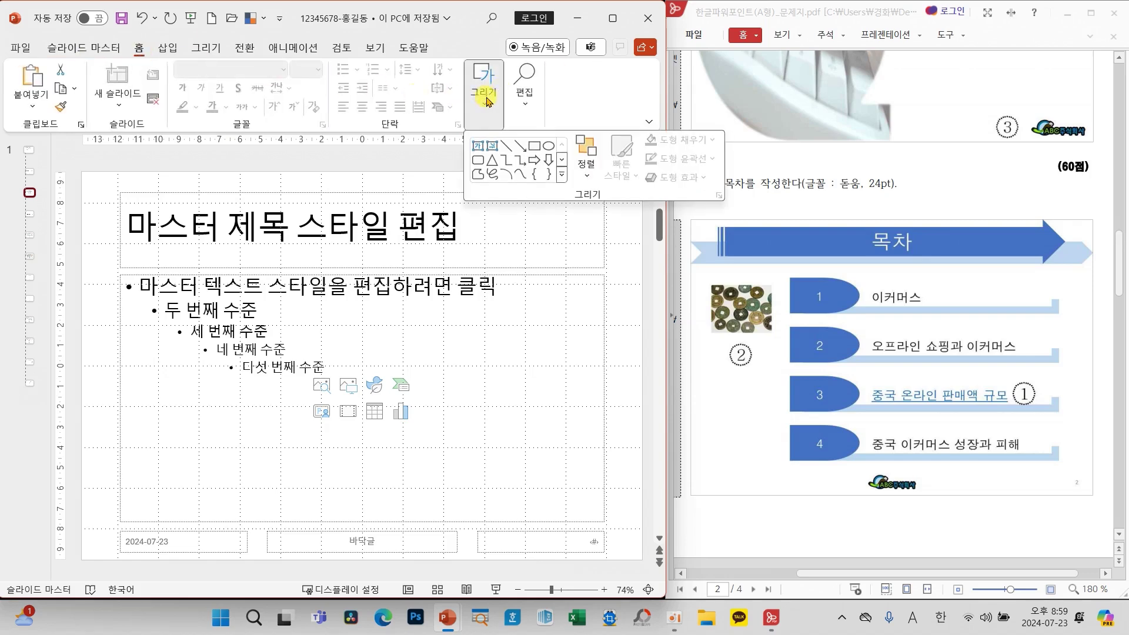
pyautogui.click(562, 175)
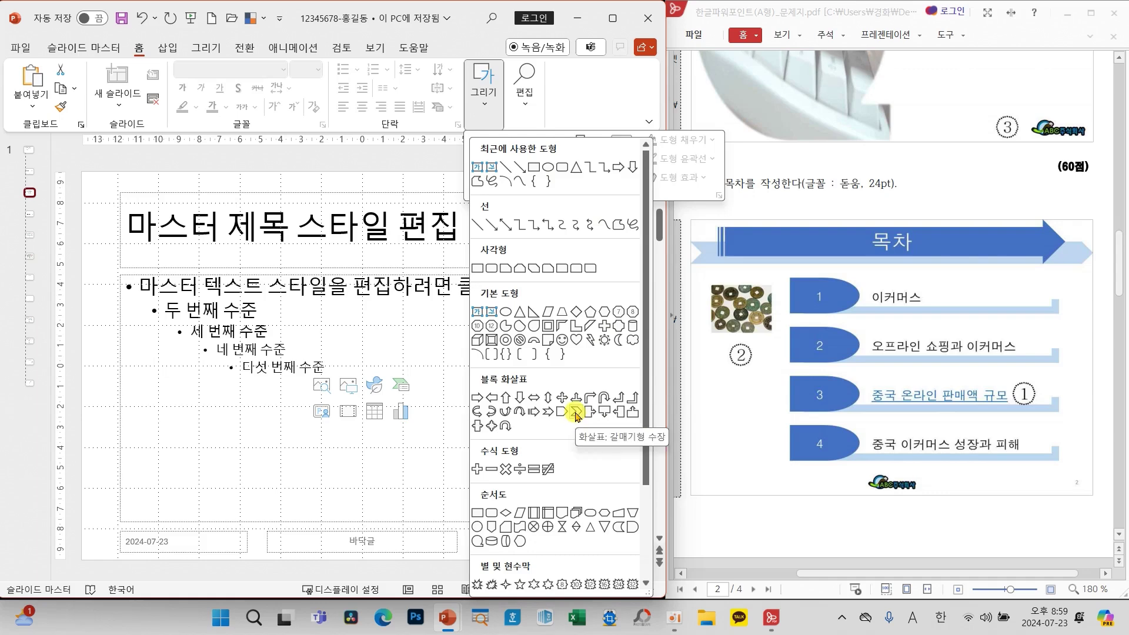
pyautogui.click(575, 413)
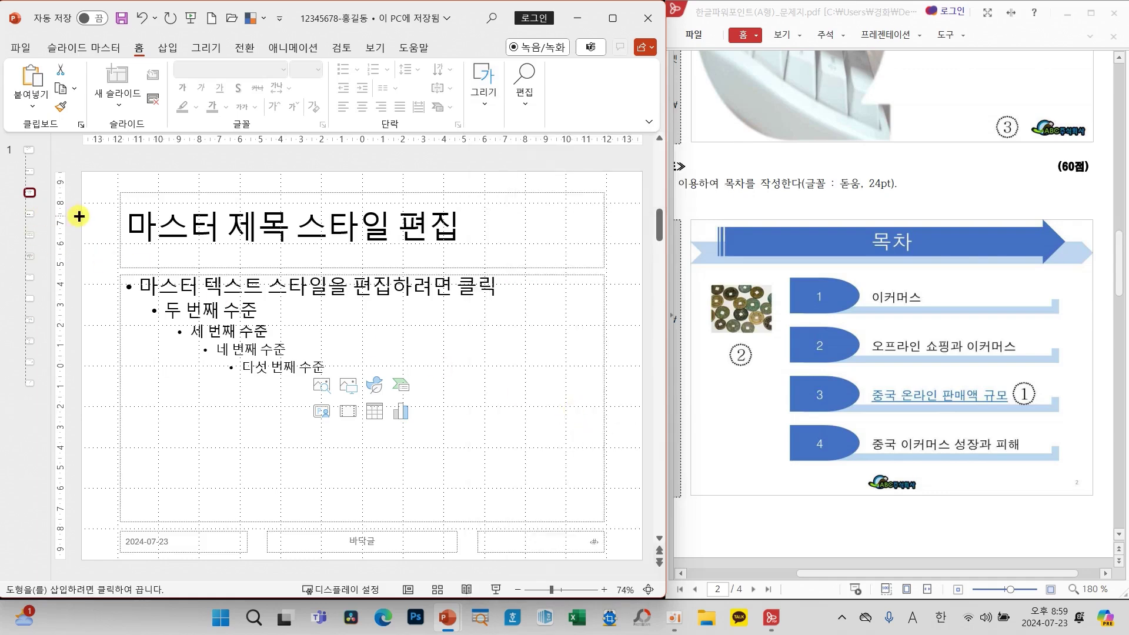
pyautogui.moveTo(80, 218); pyautogui.dragTo(642, 244)
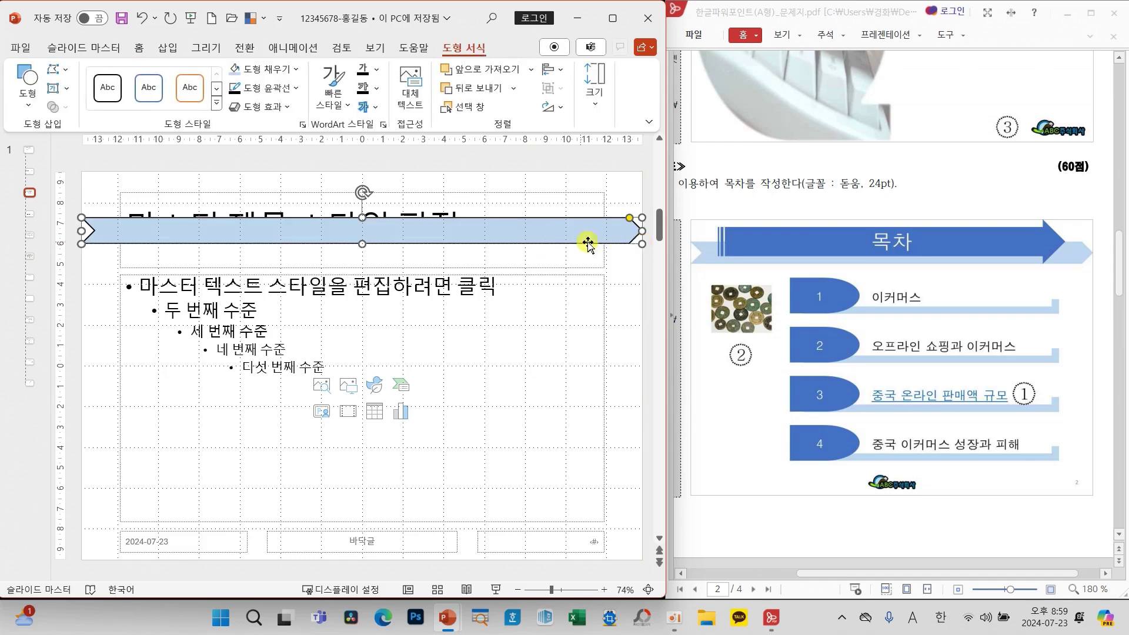
# Check the PDF's shape line requirement and remove the outline from the chevron shape
pyautogui.scroll(5, 784, 329)
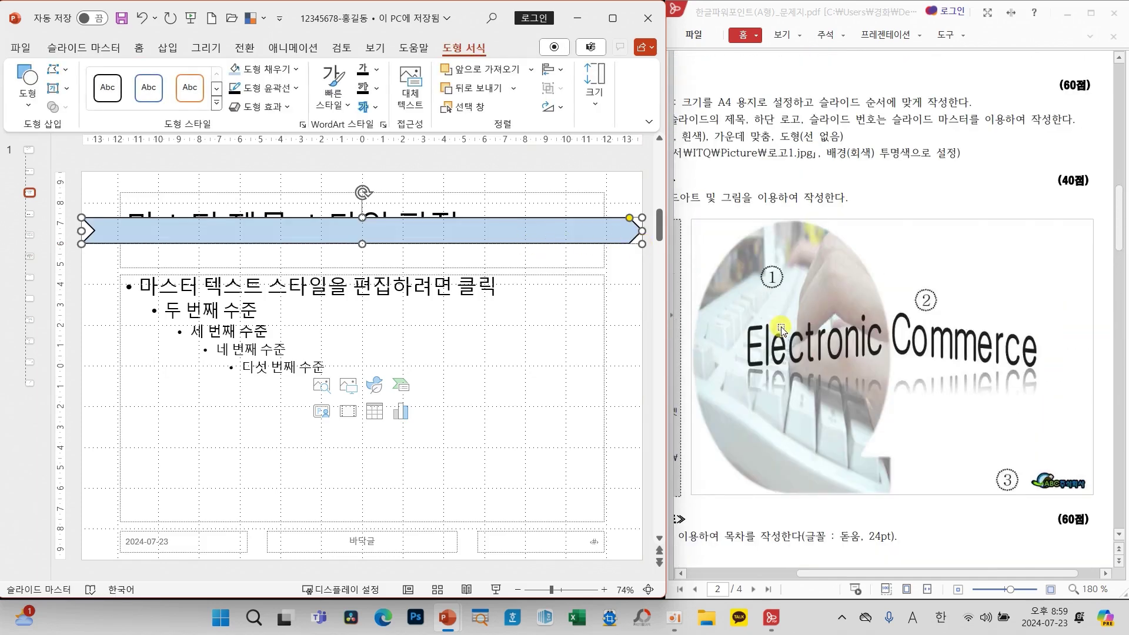
pyautogui.scroll(1, 768, 274)
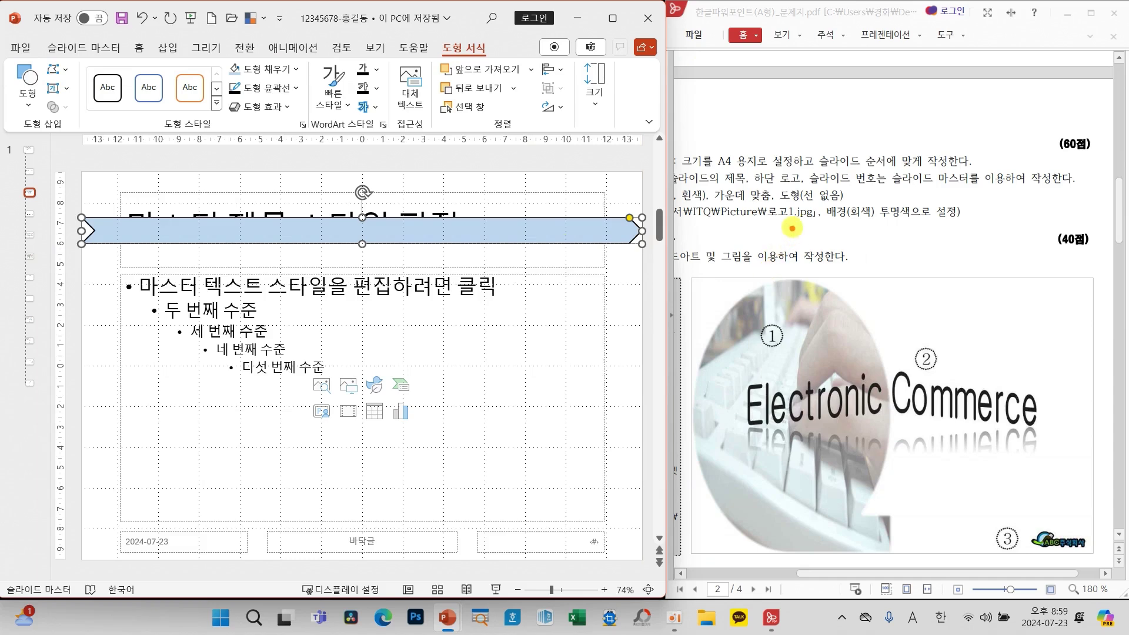
pyautogui.moveTo(768, 182); pyautogui.dragTo(851, 209)
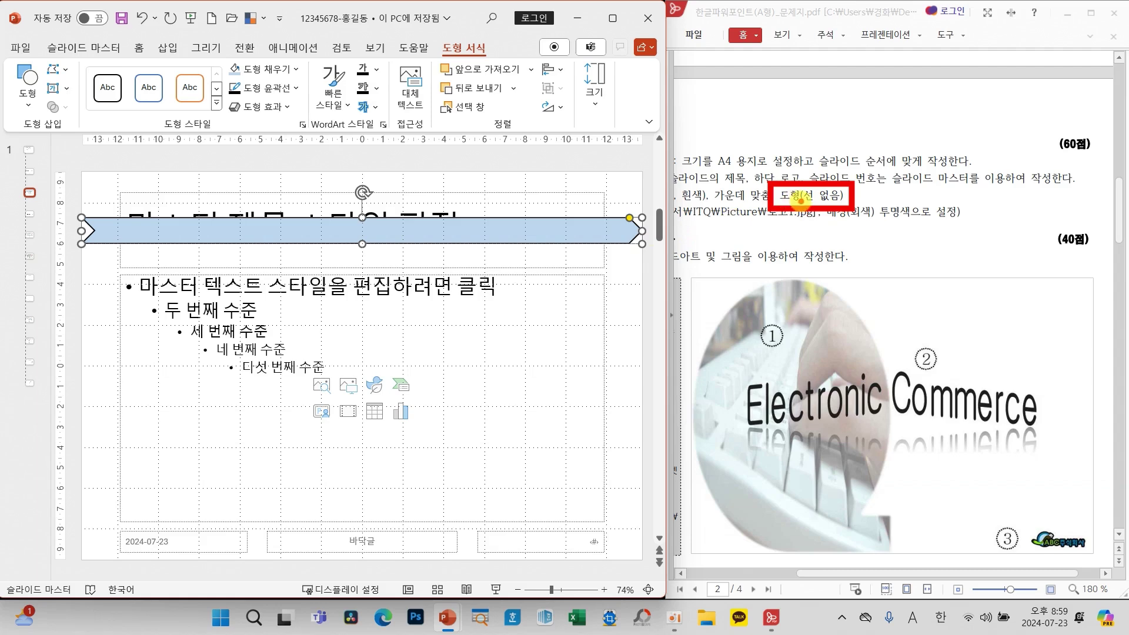
pyautogui.scroll(-6, 846, 366)
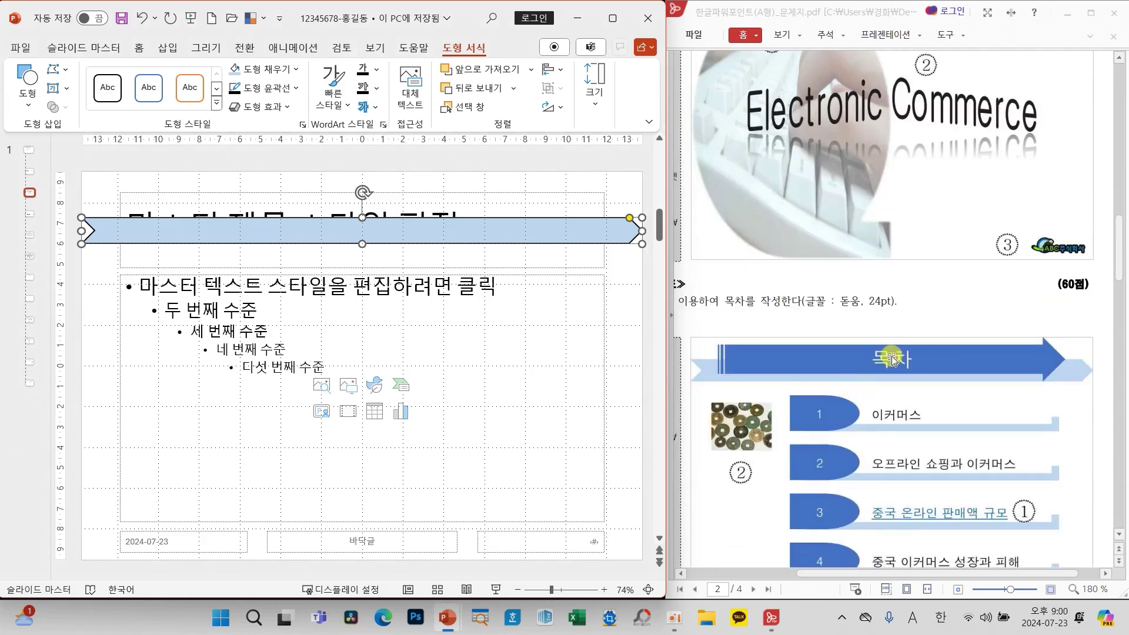
pyautogui.scroll(-1, 892, 360)
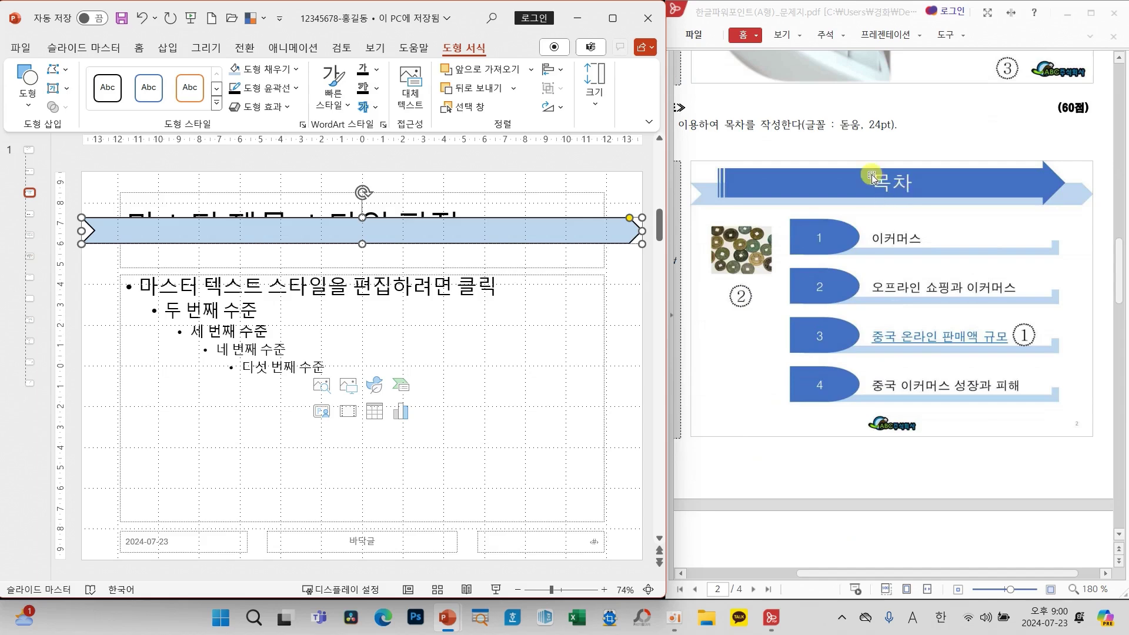
pyautogui.click(276, 89)
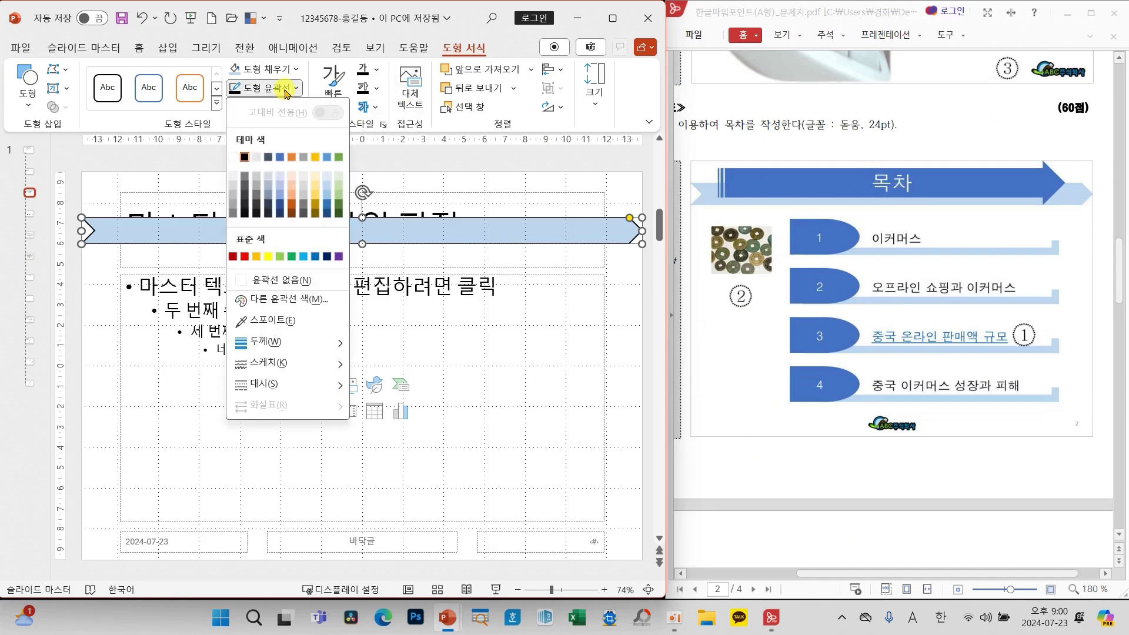
pyautogui.click(271, 280)
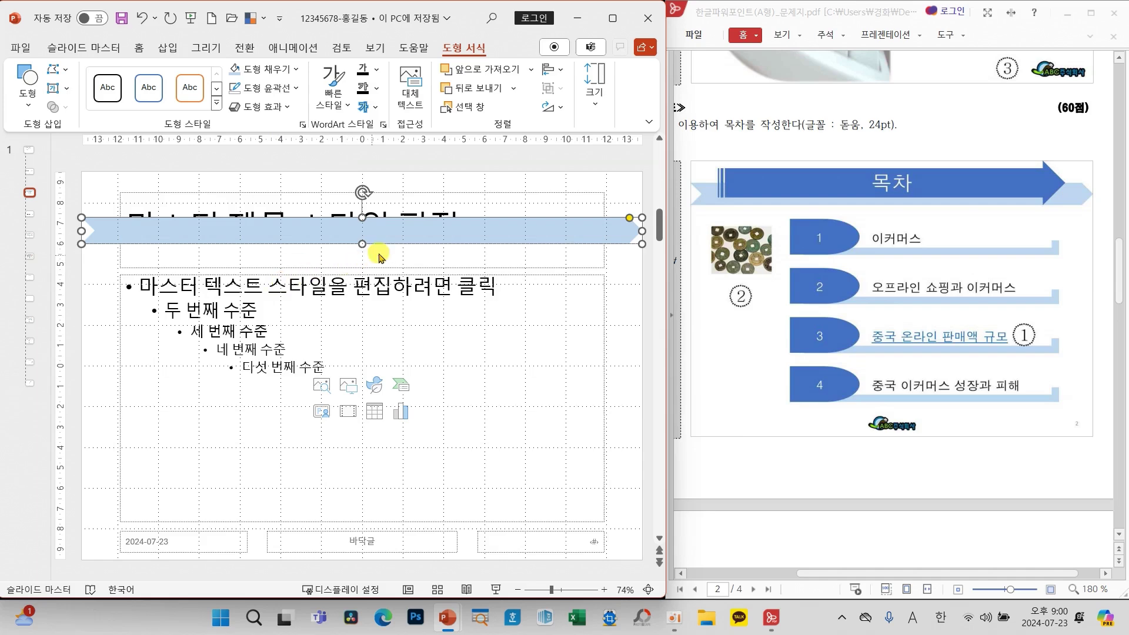
pyautogui.click(626, 296)
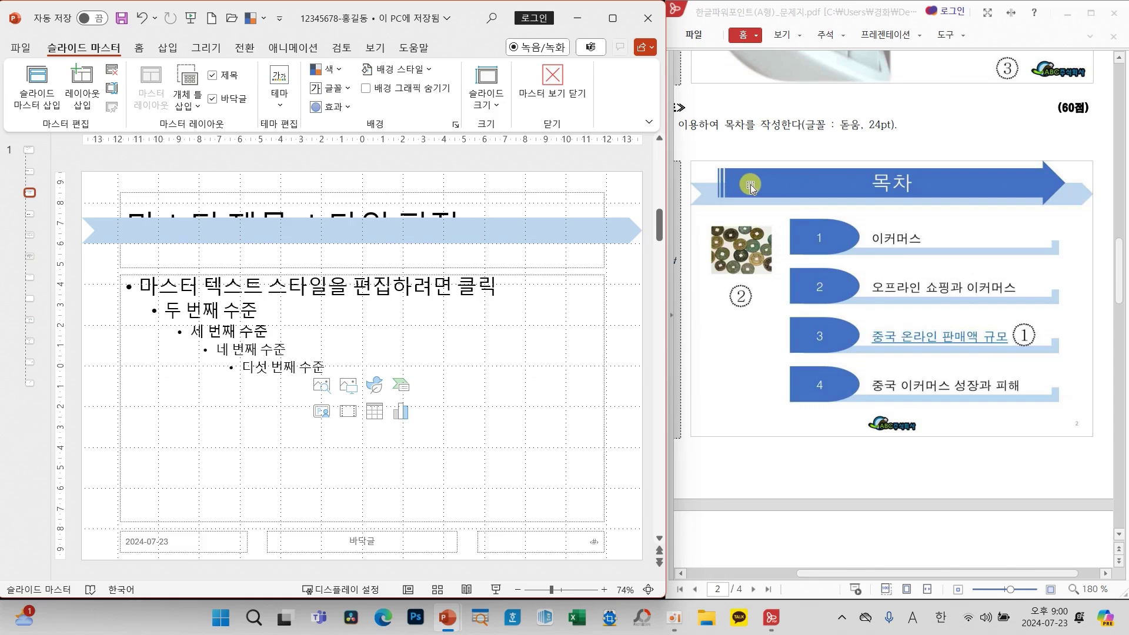
# Draw a striped right arrow from the slide's top edge, as wide as the title placeholder and overlapping the chevron
pyautogui.click(139, 52)
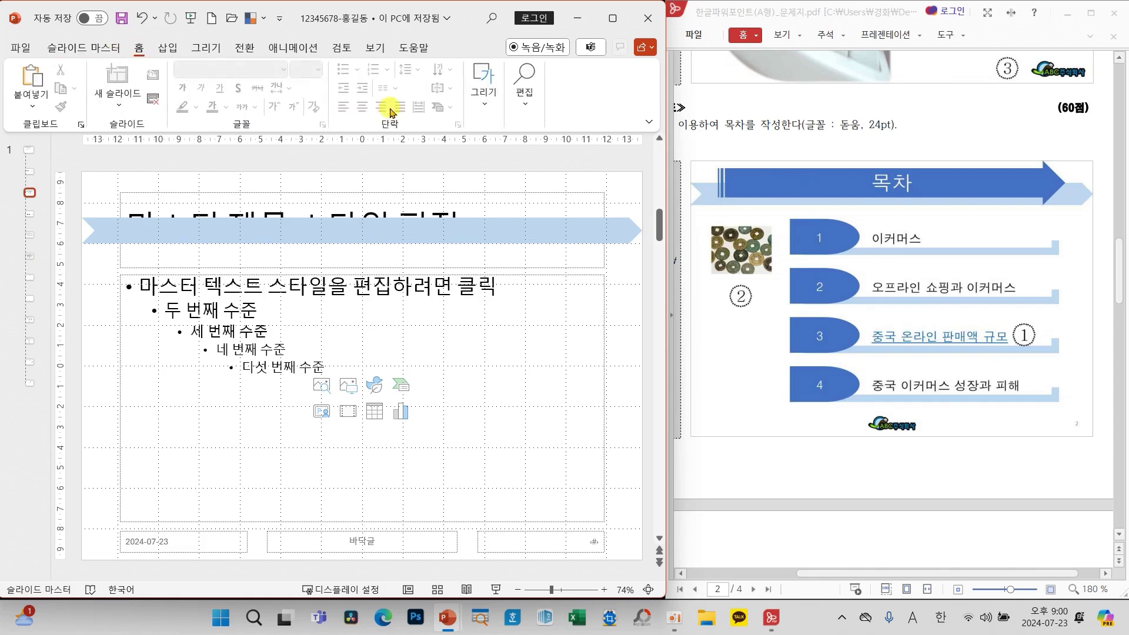
pyautogui.click(483, 85)
pyautogui.click(564, 175)
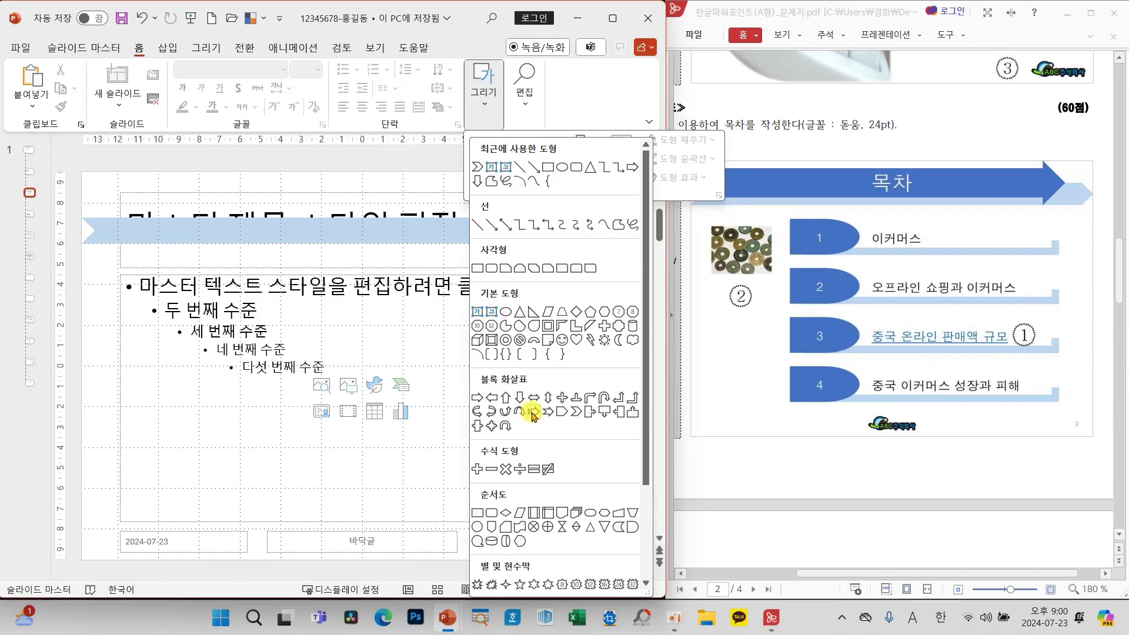
pyautogui.click(533, 411)
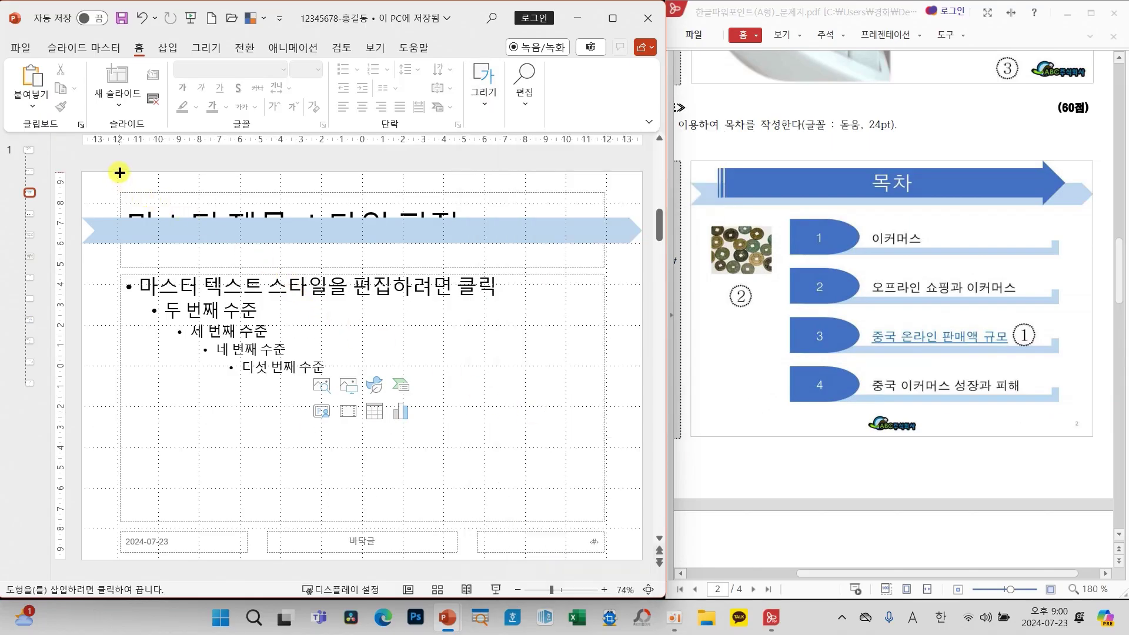
pyautogui.moveTo(116, 171)
pyautogui.mouseDown()
pyautogui.moveTo(502, 206)
pyautogui.moveTo(605, 224)
pyautogui.moveTo(603, 243)
pyautogui.mouseUp()
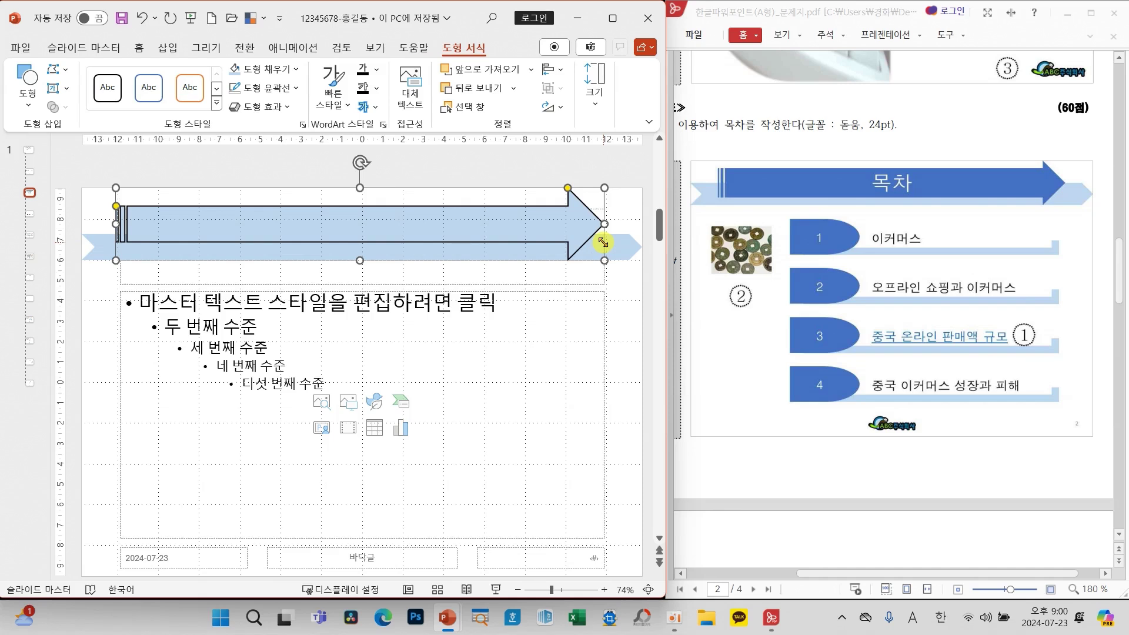
# Fill the striped arrow with a darker blue theme colour and remove its outline
pyautogui.click(267, 69)
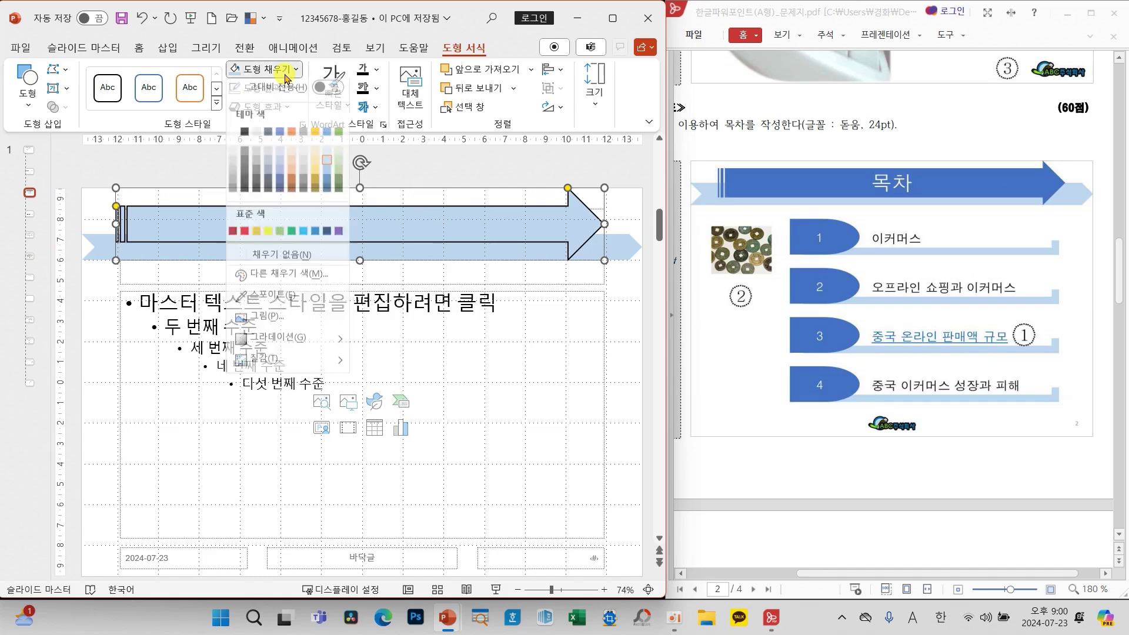
pyautogui.click(328, 190)
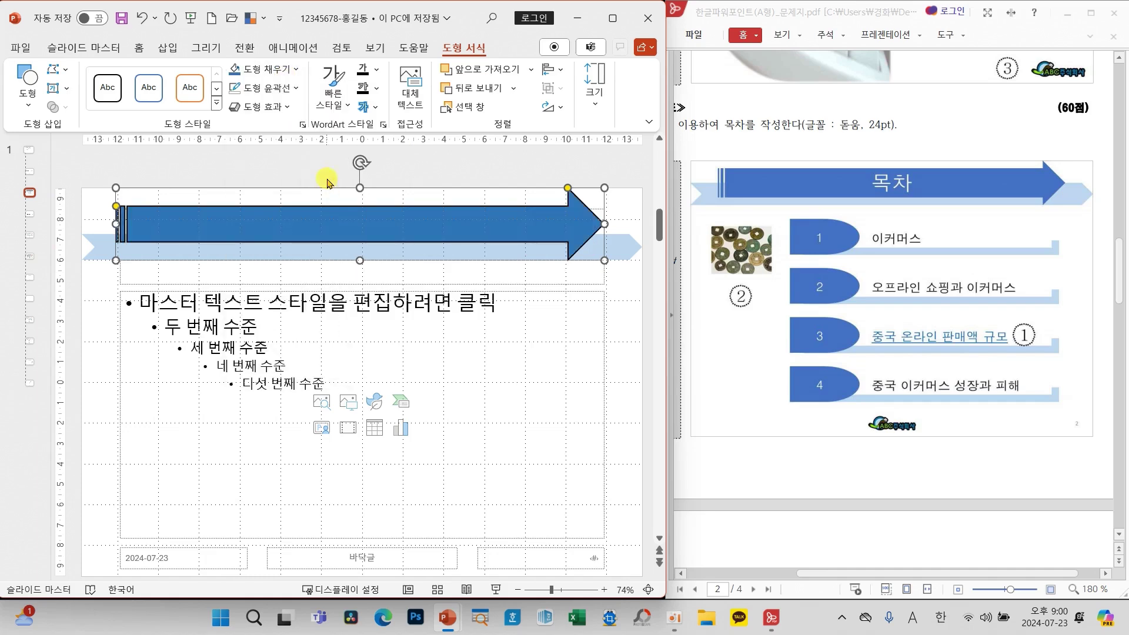
pyautogui.click(268, 87)
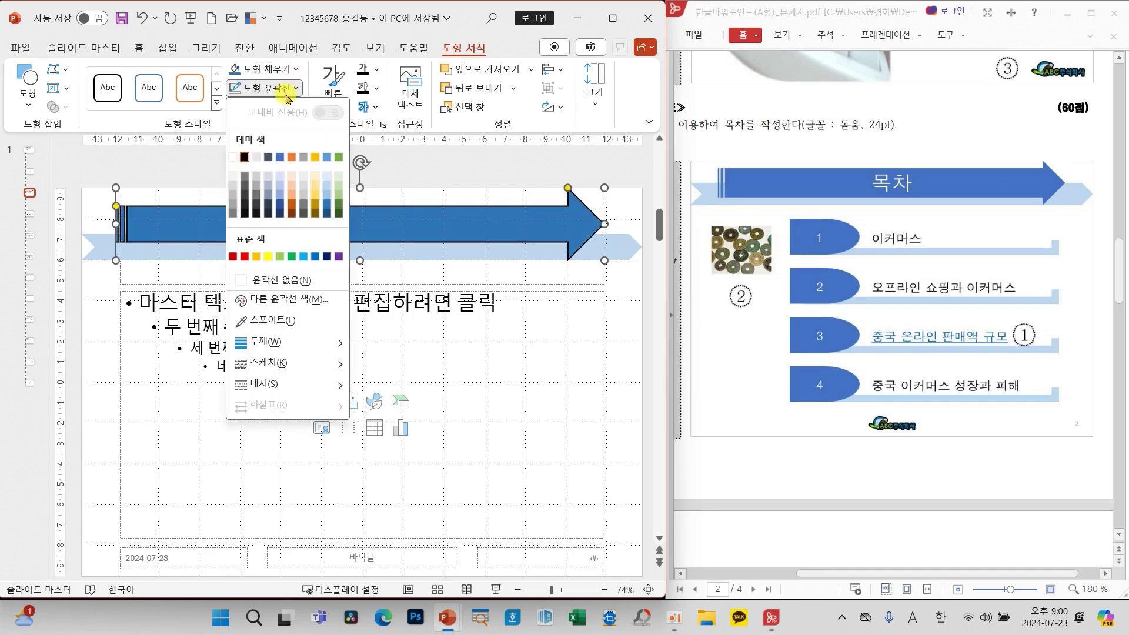
pyautogui.click(269, 280)
pyautogui.scroll(-1, 631, 293)
pyautogui.click(630, 292)
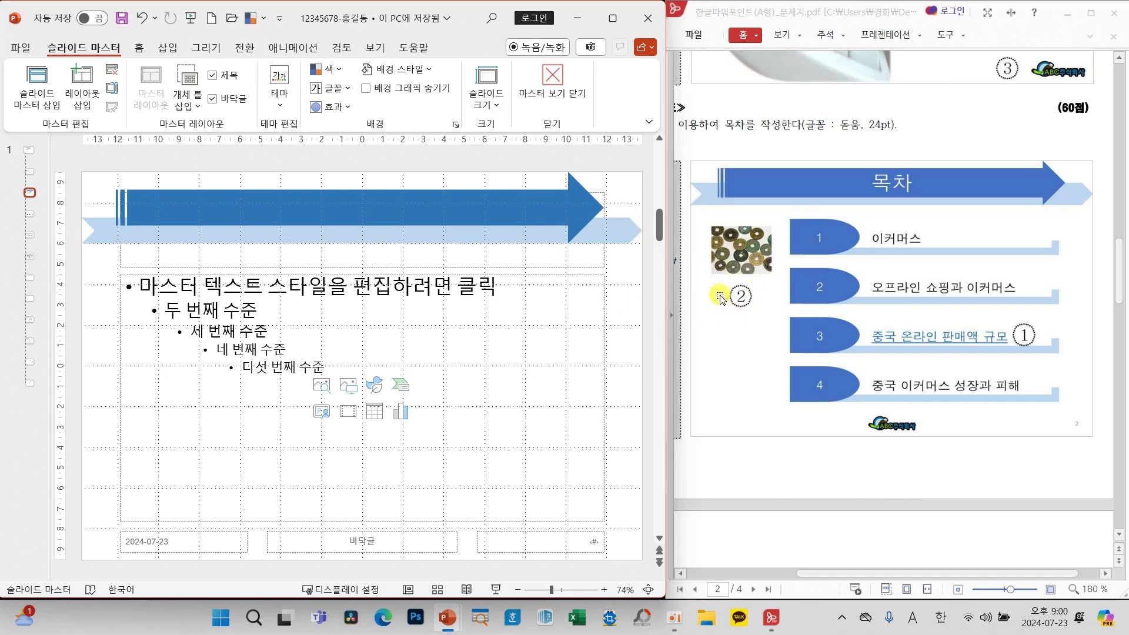
# Check the PDF's title font requirements and bring the title placeholder in front of both arrow shapes
pyautogui.scroll(5, 751, 329)
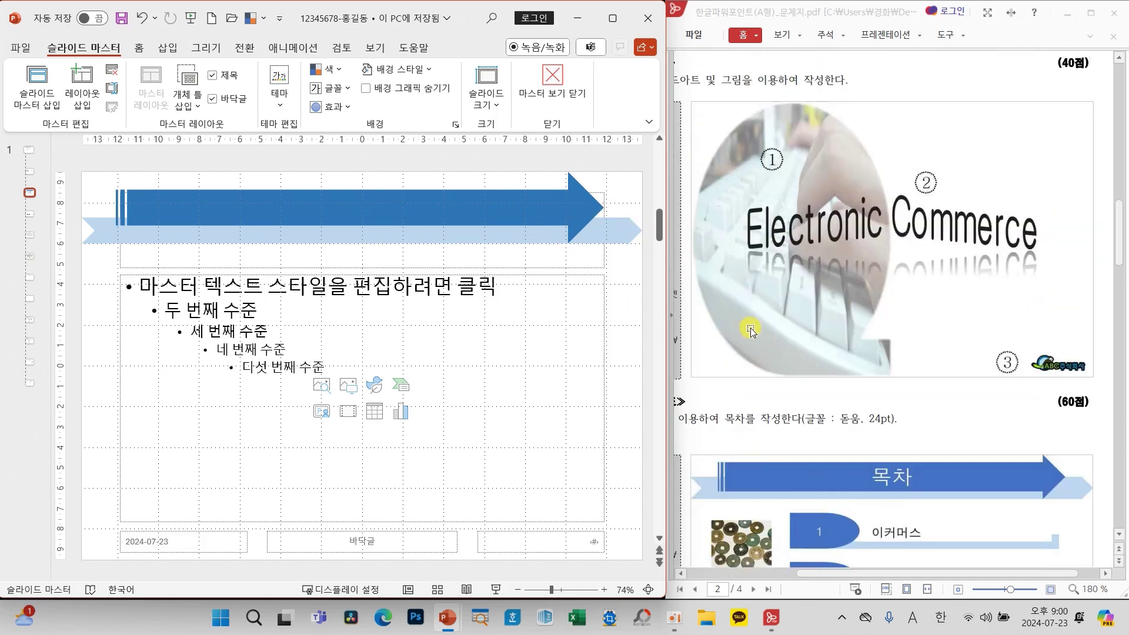
pyautogui.scroll(3, 750, 330)
pyautogui.moveTo(815, 571); pyautogui.dragTo(724, 573)
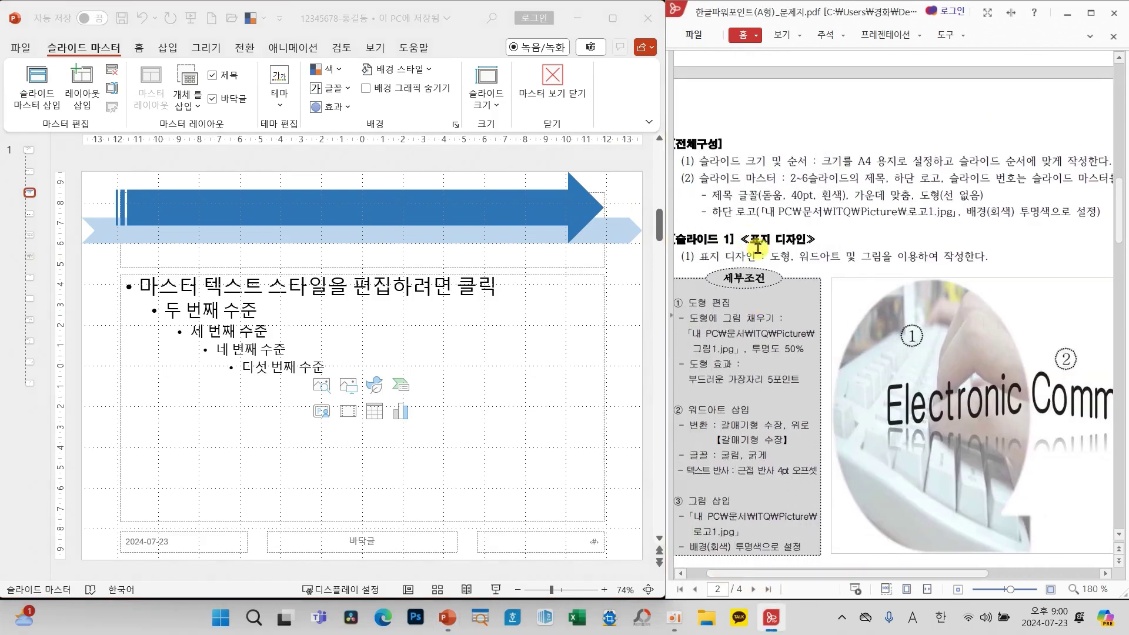
pyautogui.moveTo(705, 183)
pyautogui.mouseDown()
pyautogui.moveTo(791, 206)
pyautogui.moveTo(920, 209)
pyautogui.mouseUp()
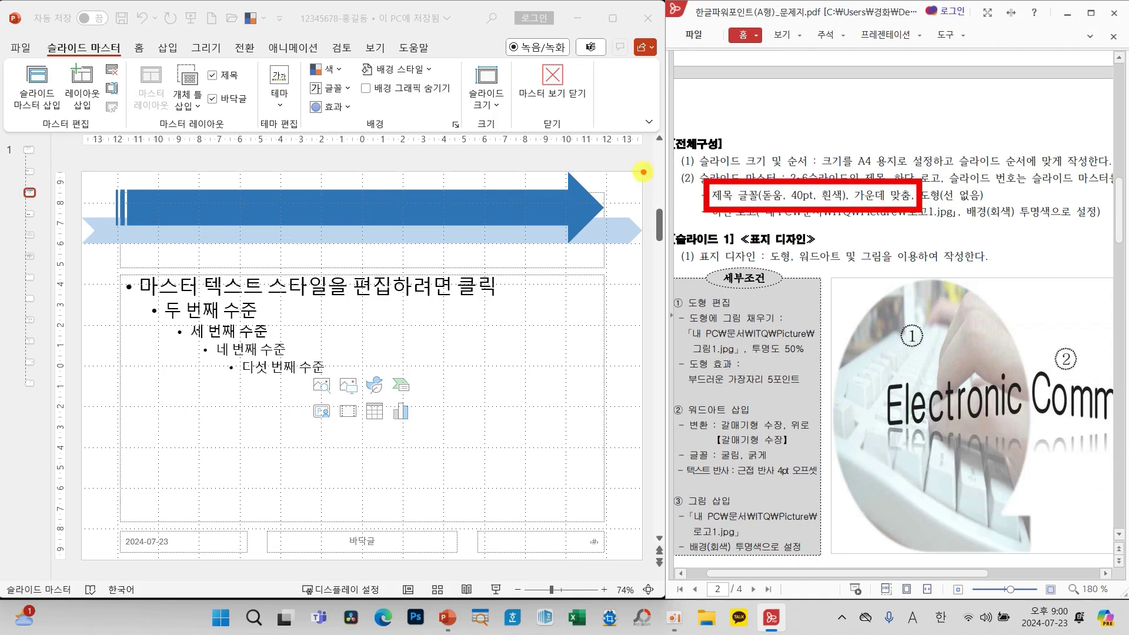
pyautogui.moveTo(549, 200); pyautogui.dragTo(573, 180)
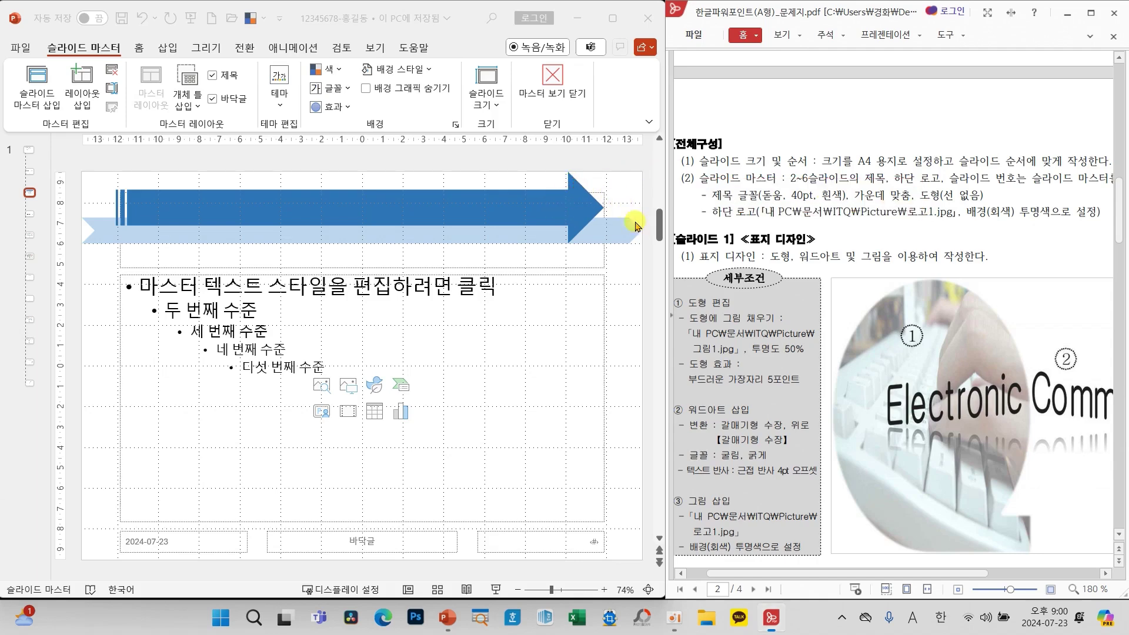
pyautogui.click(600, 266)
pyautogui.click(604, 263)
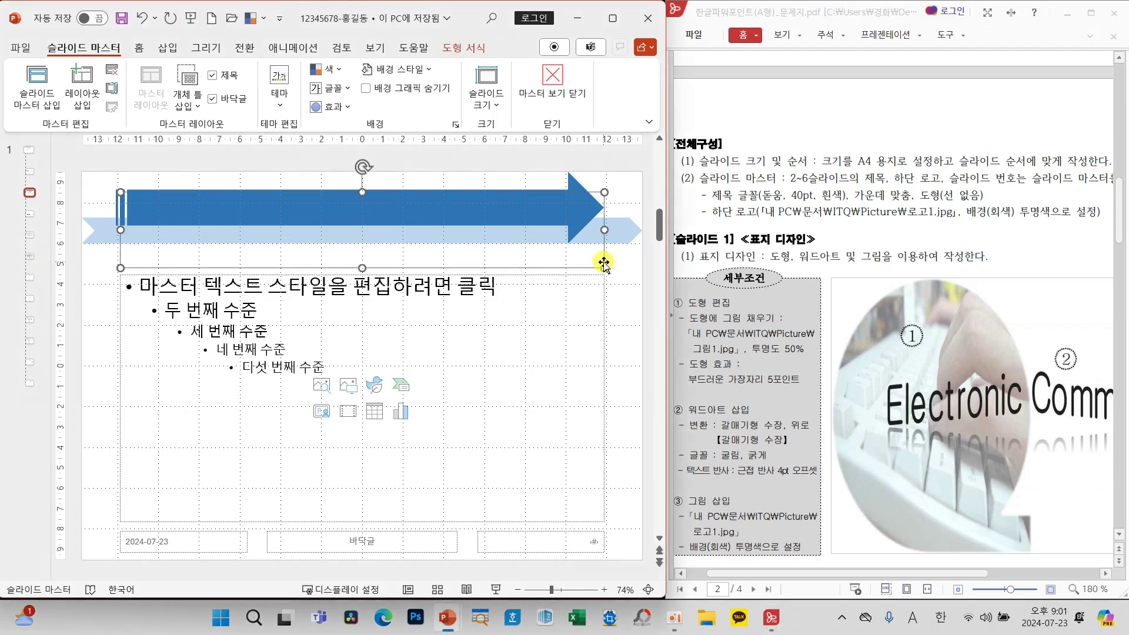
pyautogui.click(467, 47)
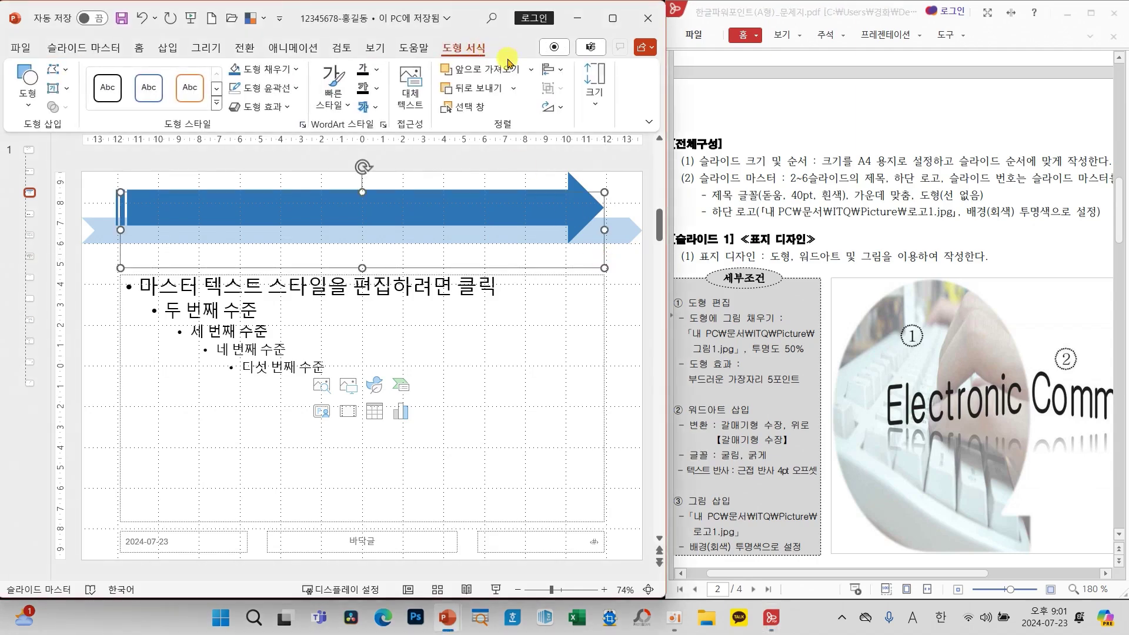
pyautogui.click(531, 69)
pyautogui.click(494, 88)
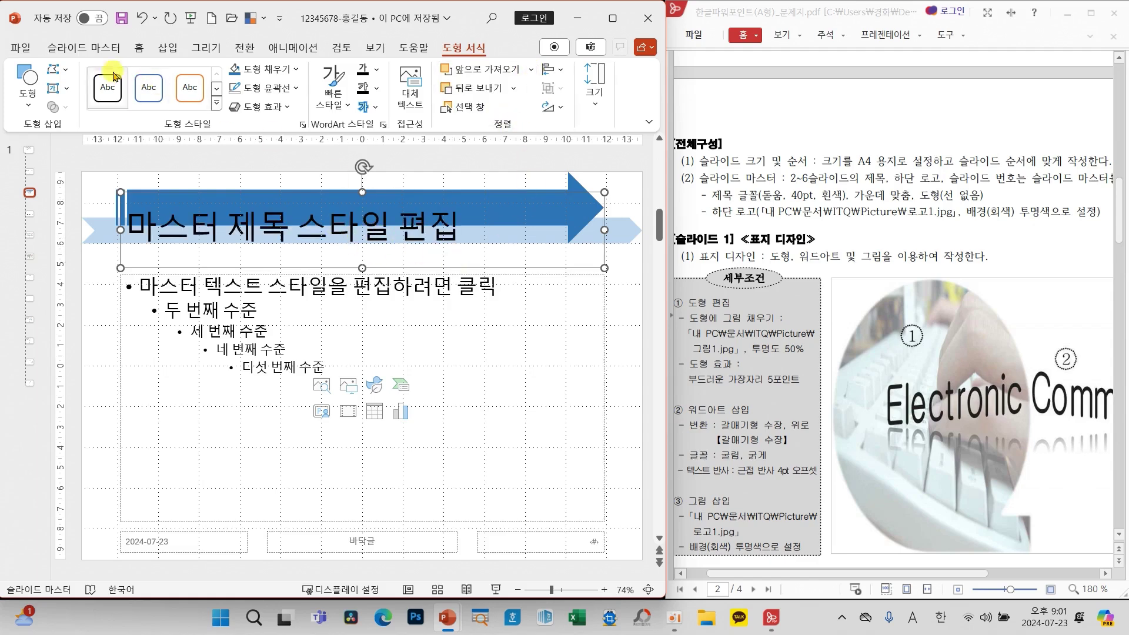
# Format the master title text as 돋움, 40 pt, white and centre-aligned
pyautogui.click(136, 49)
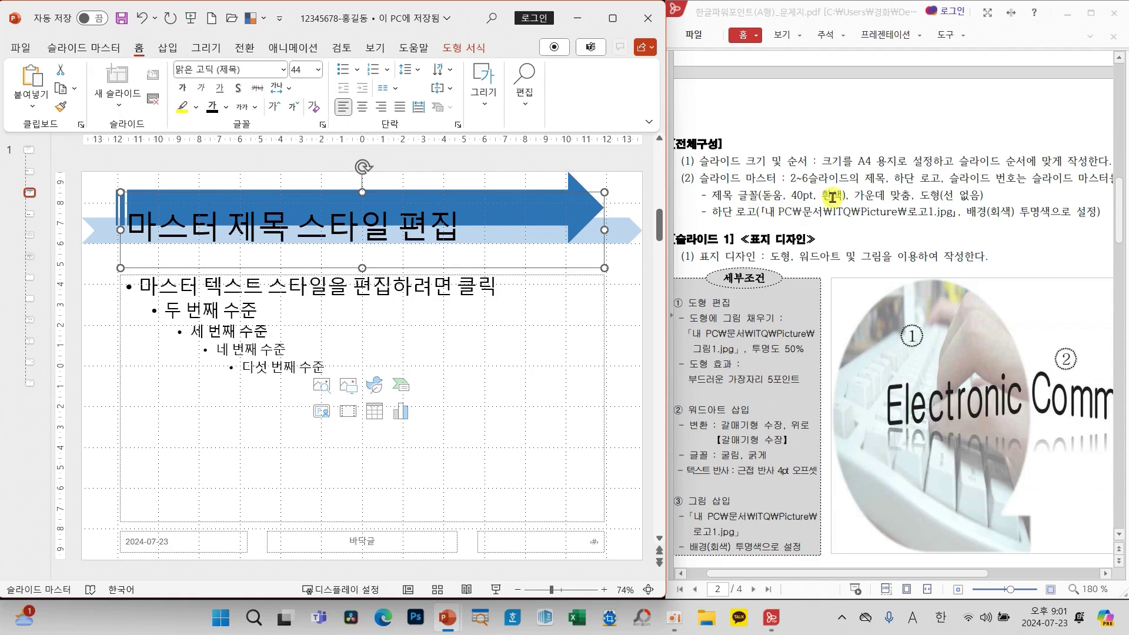
pyautogui.click(282, 70)
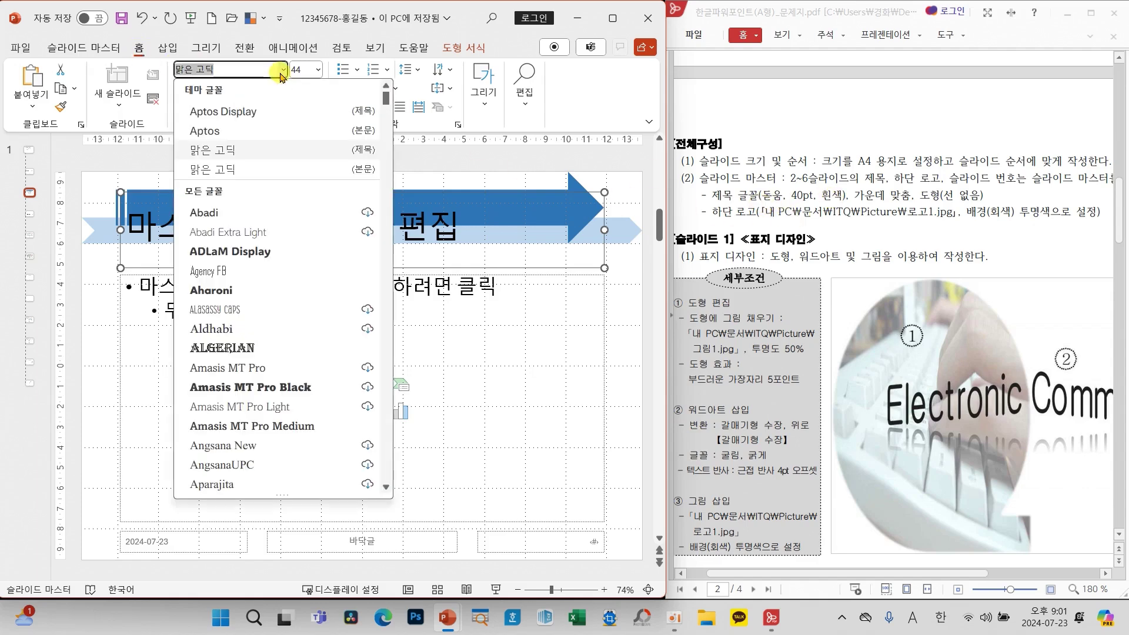
pyautogui.write('도ㄷ움')
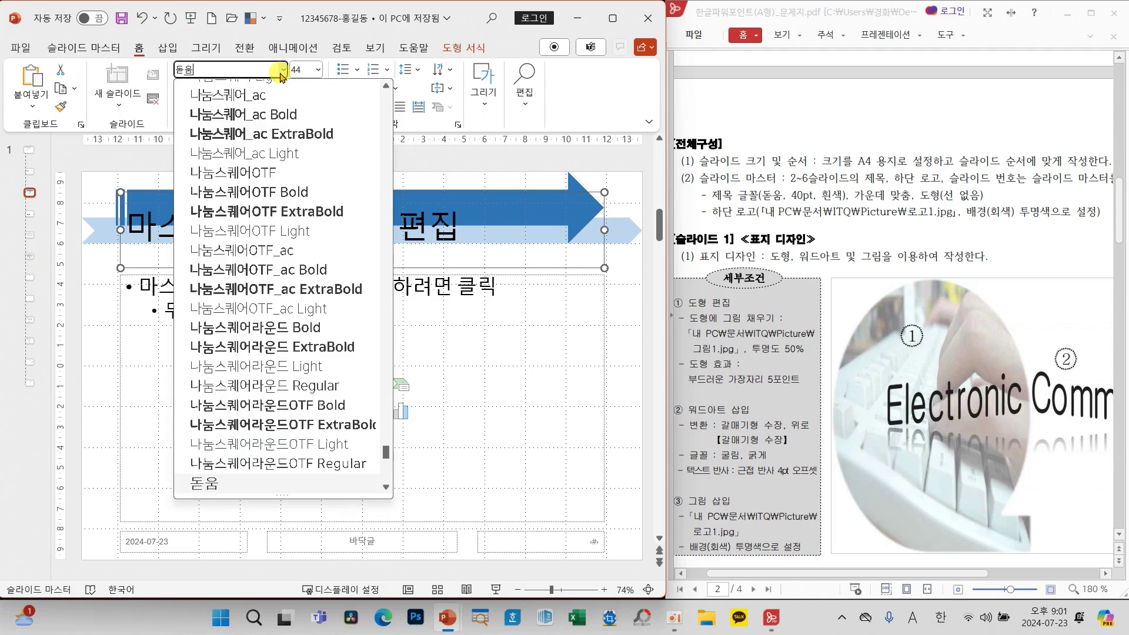
pyautogui.press('Return')
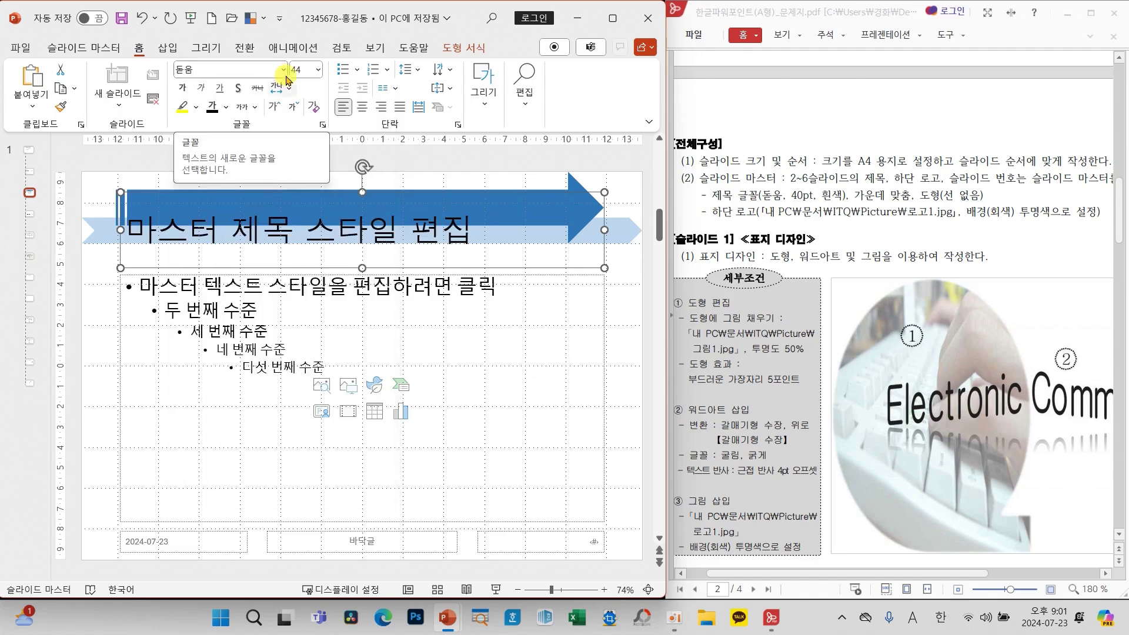
pyautogui.click(317, 69)
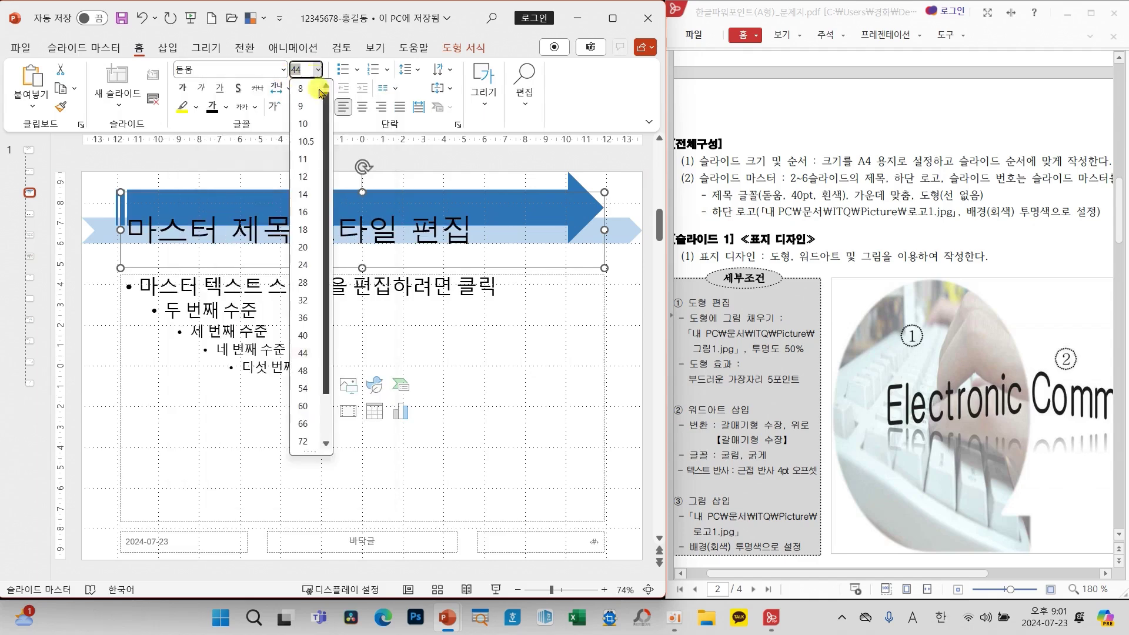
pyautogui.click(305, 340)
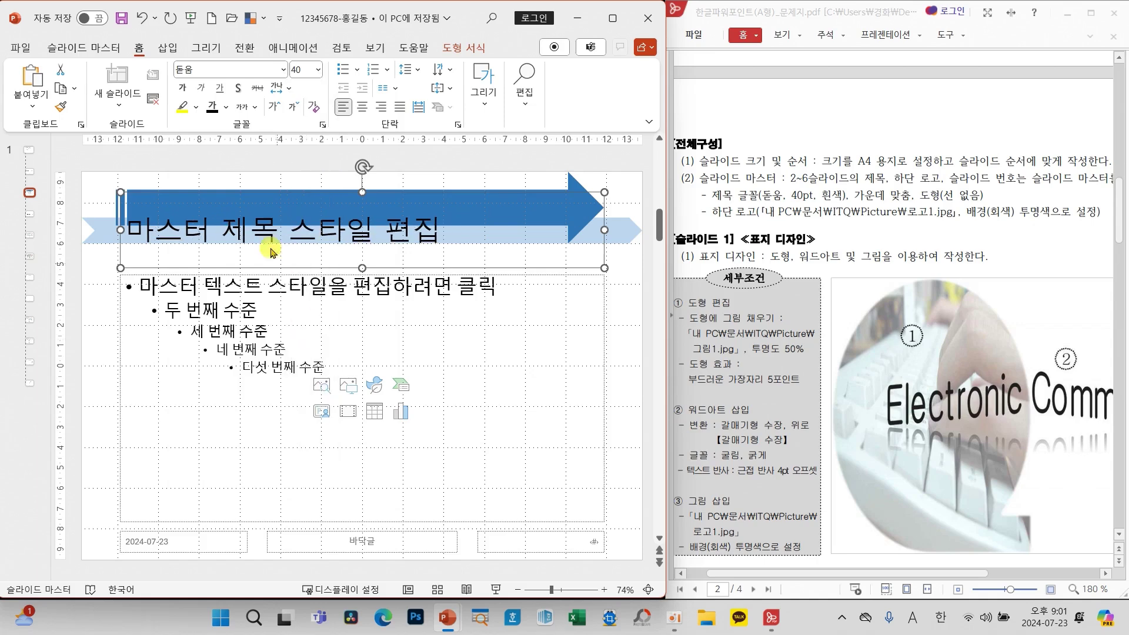
pyautogui.click(227, 109)
pyautogui.click(211, 176)
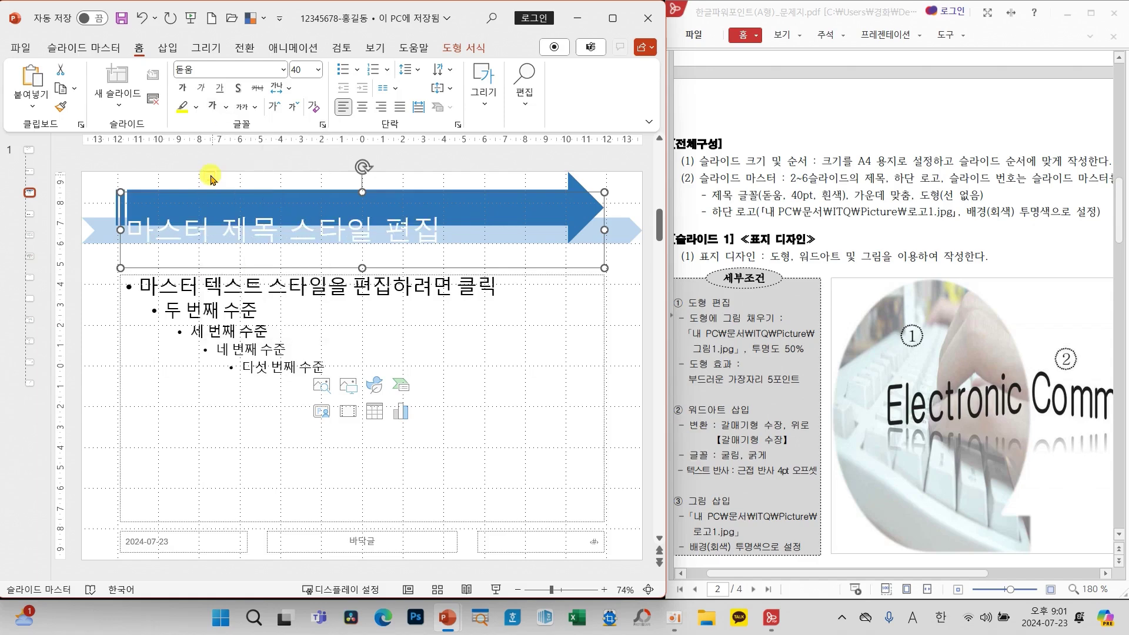
pyautogui.click(367, 106)
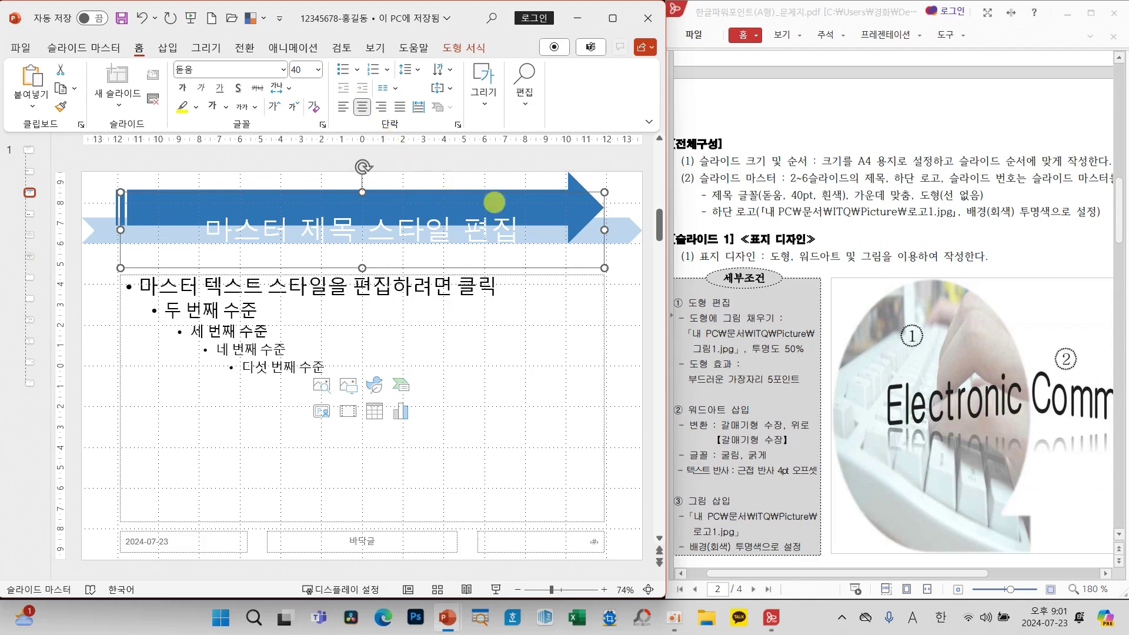
pyautogui.moveTo(582, 188); pyautogui.dragTo(597, 177)
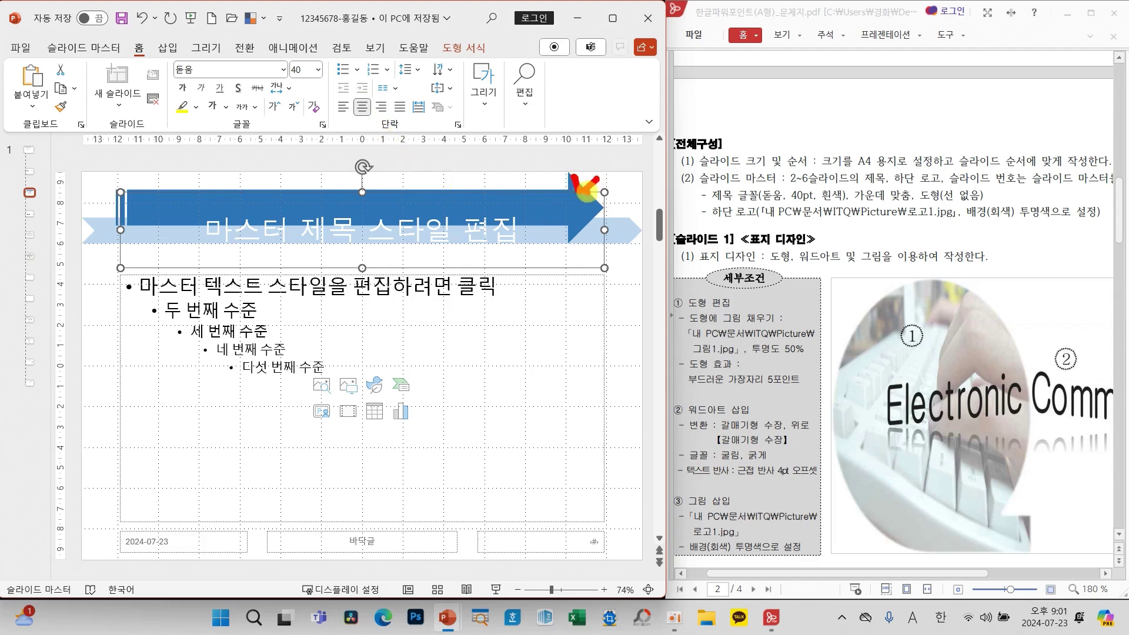
pyautogui.moveTo(367, 261)
pyautogui.mouseDown()
pyautogui.moveTo(337, 259)
pyautogui.moveTo(370, 272)
pyautogui.mouseUp()
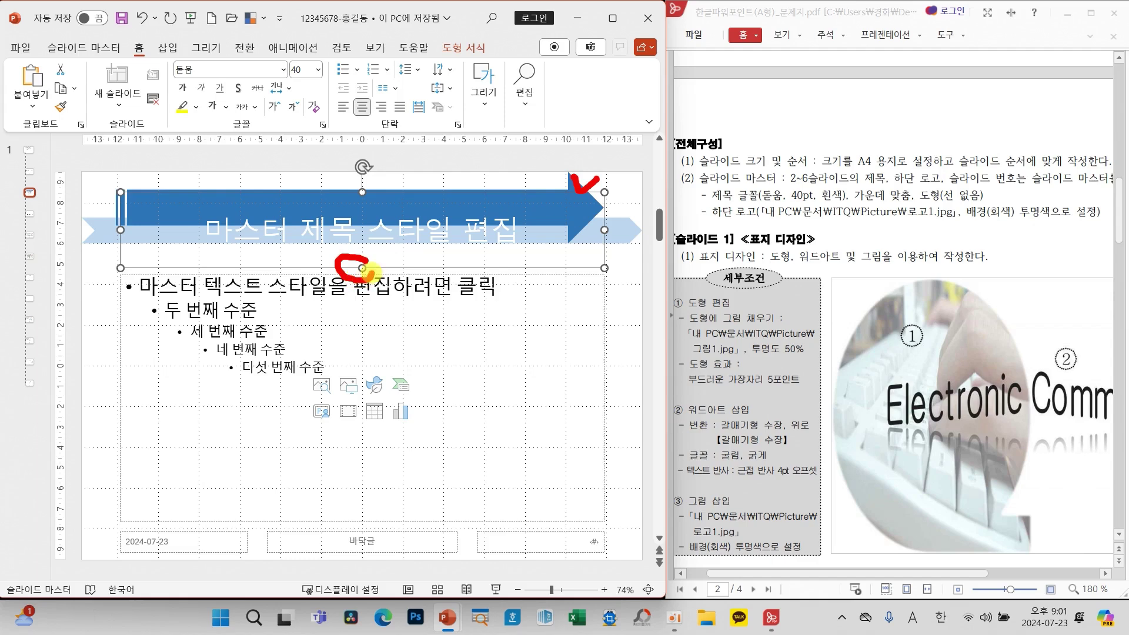
pyautogui.moveTo(366, 180)
pyautogui.mouseDown()
pyautogui.moveTo(350, 192)
pyautogui.moveTo(376, 196)
pyautogui.moveTo(361, 178)
pyautogui.mouseUp()
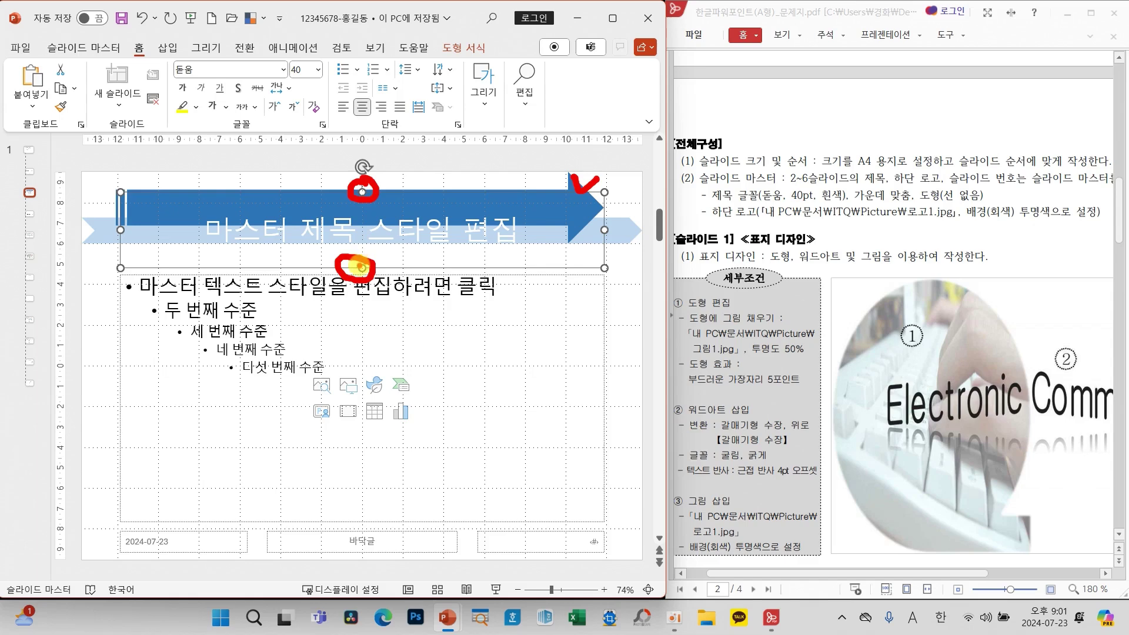
pyautogui.press('Escape')
# Resize the title placeholder to span from the slide's top edge to the lower edge of the arrow shapes
pyautogui.moveTo(361, 191); pyautogui.dragTo(359, 173)
pyautogui.moveTo(362, 284); pyautogui.dragTo(362, 258)
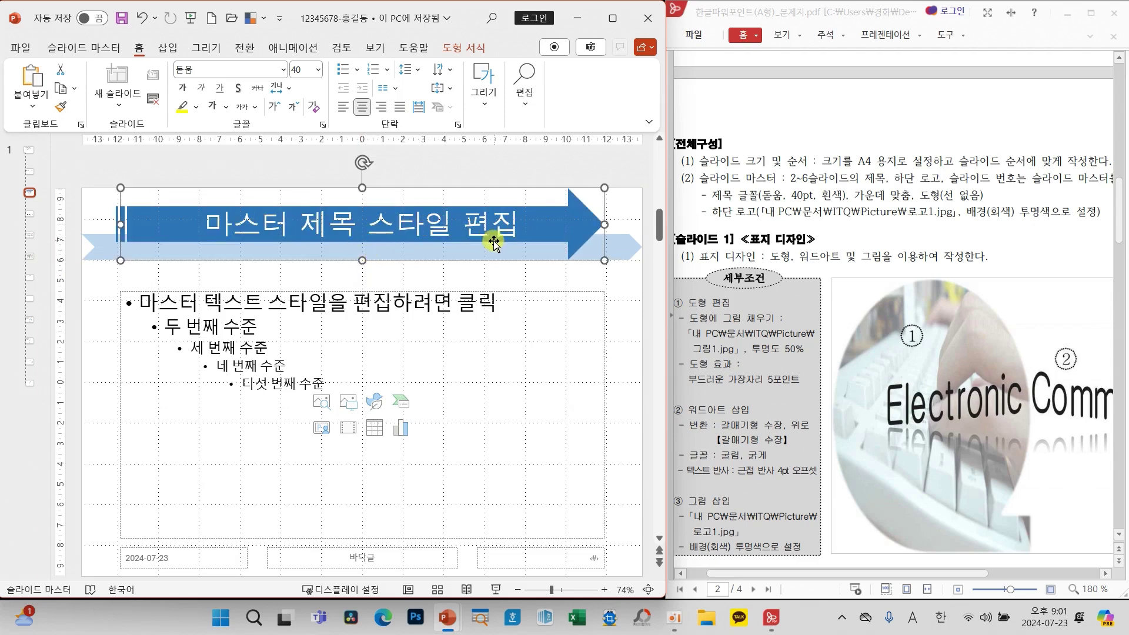
pyautogui.click(101, 338)
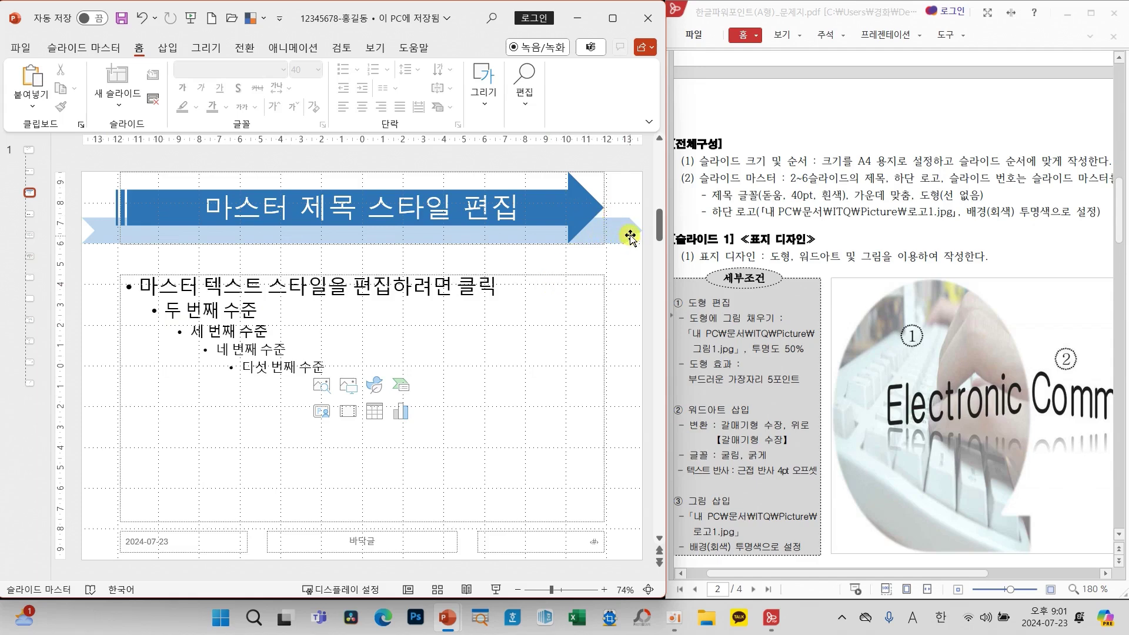
pyautogui.click(595, 197)
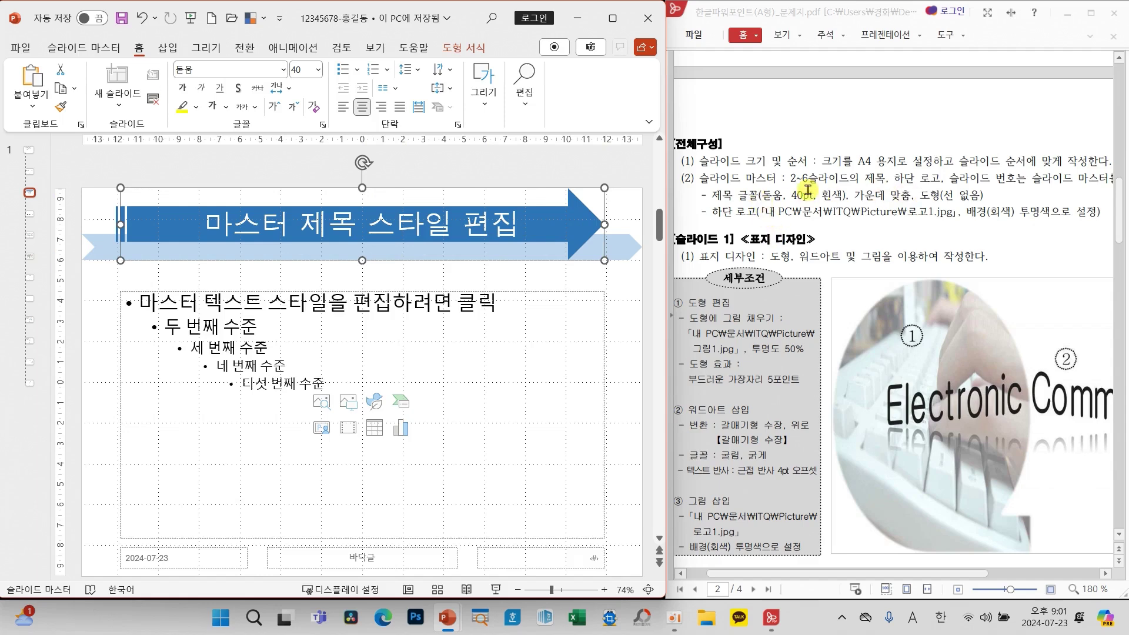
pyautogui.click(634, 316)
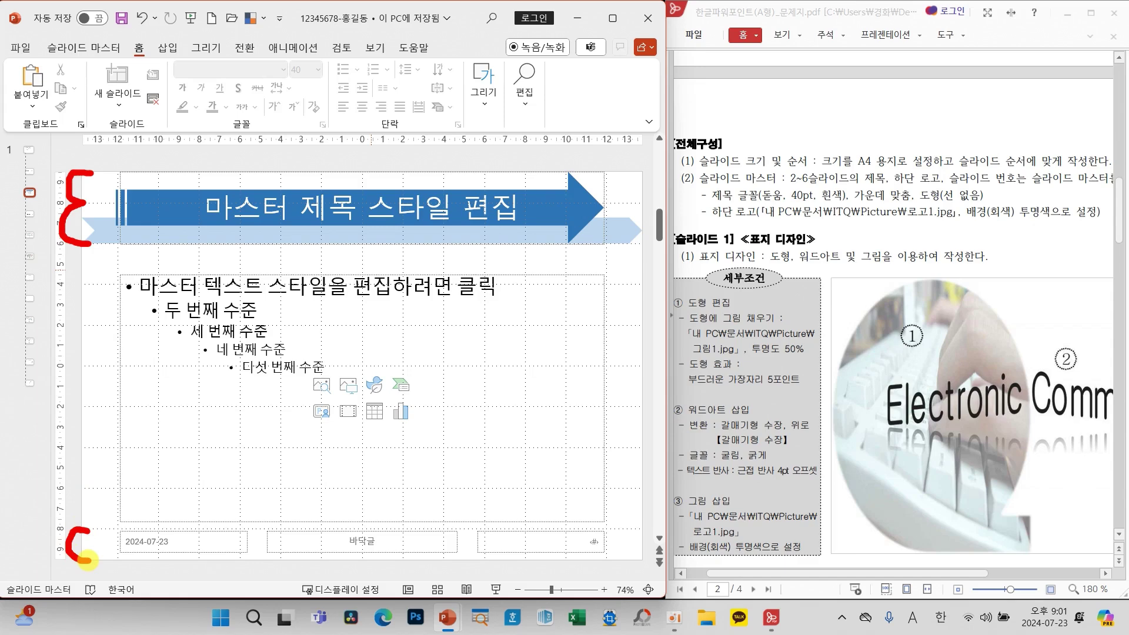
# Insert the logo picture 로고1 from the Documents ITQ\Picture folder into the slide layout
pyautogui.moveTo(892, 225)
pyautogui.mouseDown()
pyautogui.moveTo(958, 194)
pyautogui.moveTo(928, 231)
pyautogui.mouseUp()
pyautogui.click(167, 49)
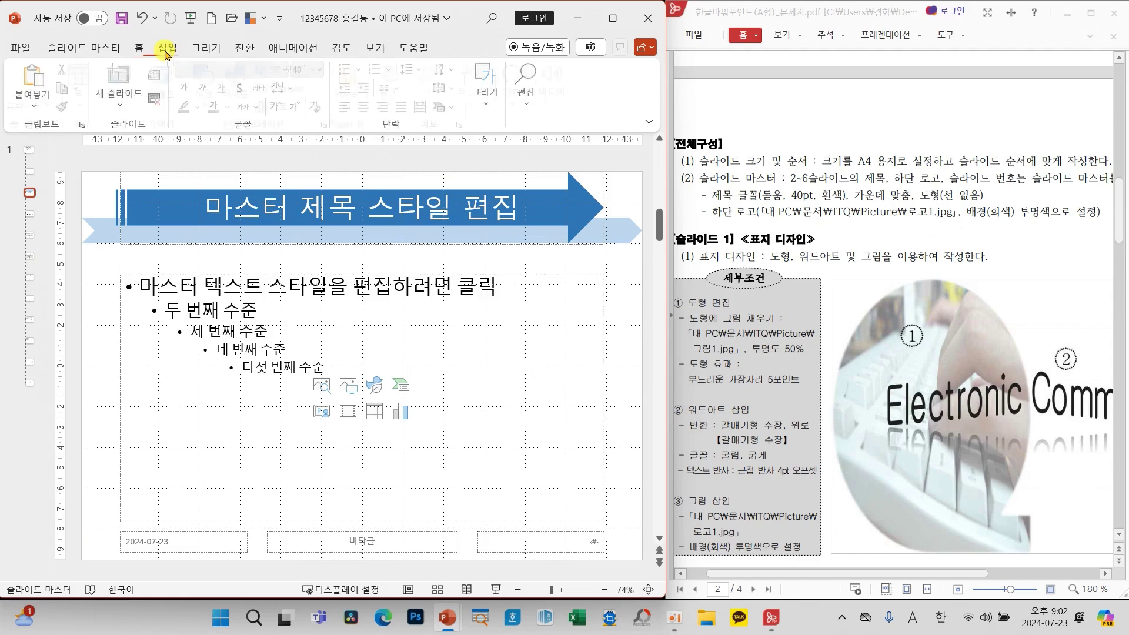
pyautogui.click(128, 82)
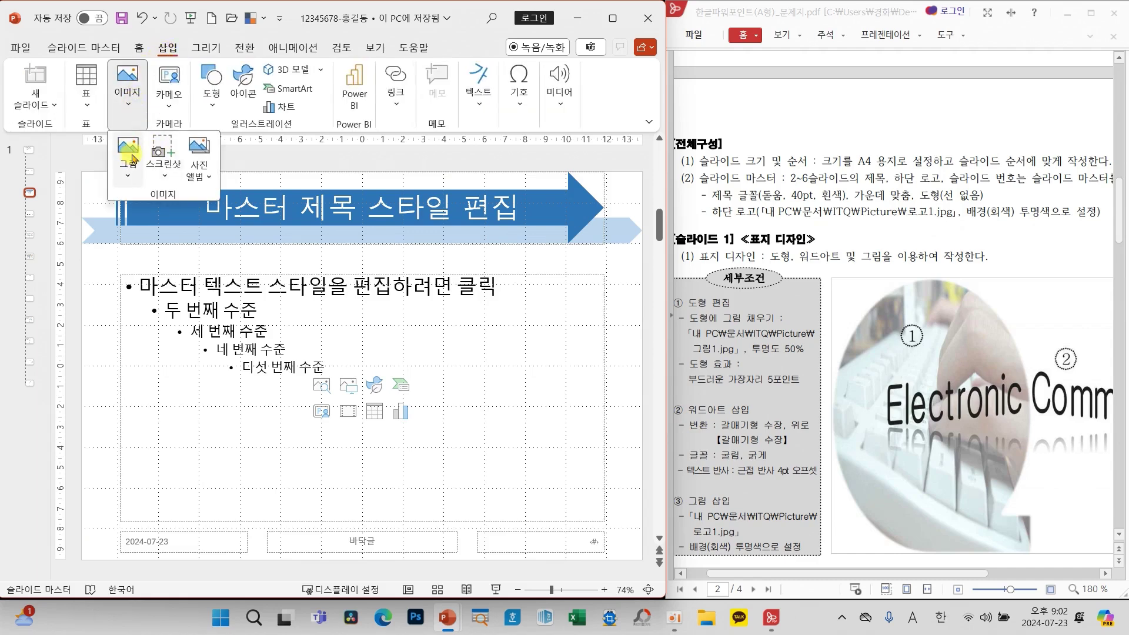
pyautogui.click(133, 151)
pyautogui.click(169, 222)
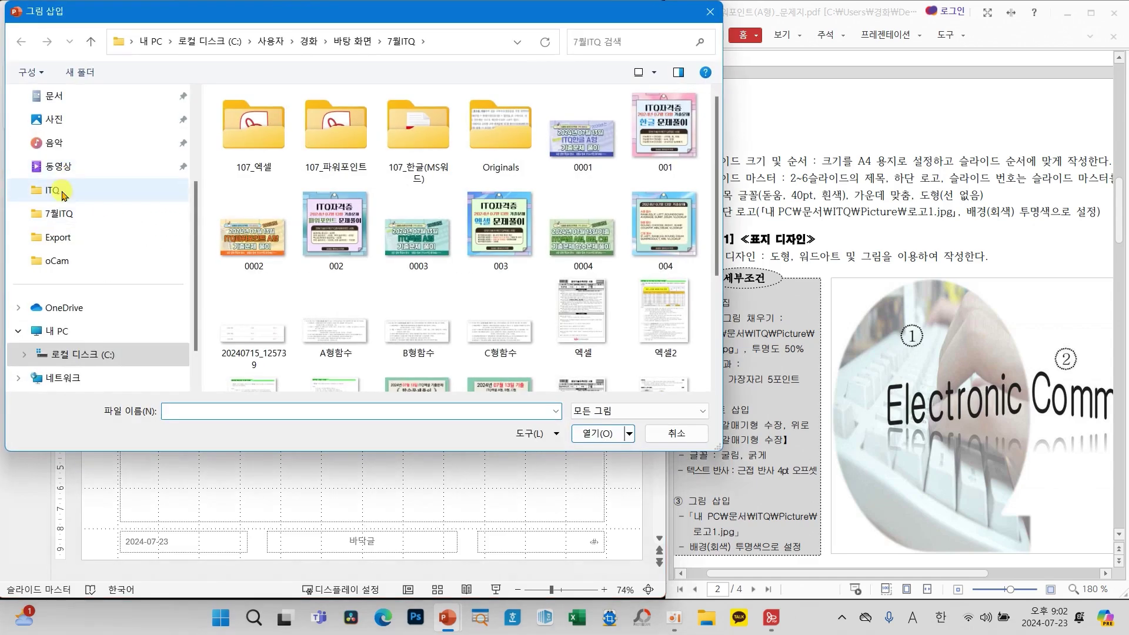
pyautogui.click(56, 191)
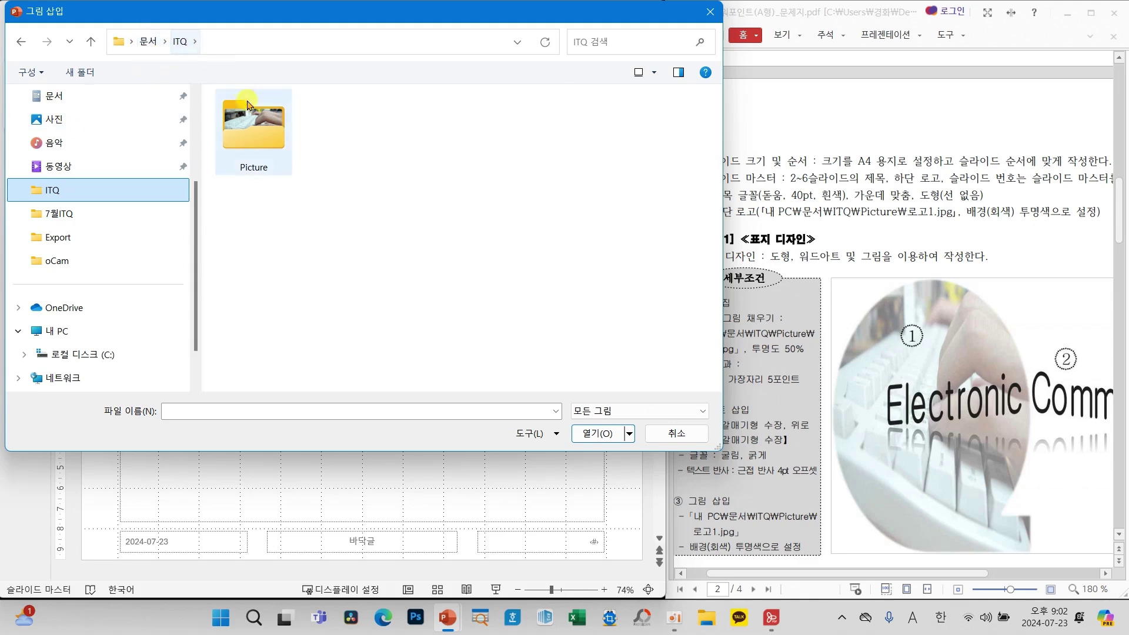
pyautogui.doubleClick(253, 129)
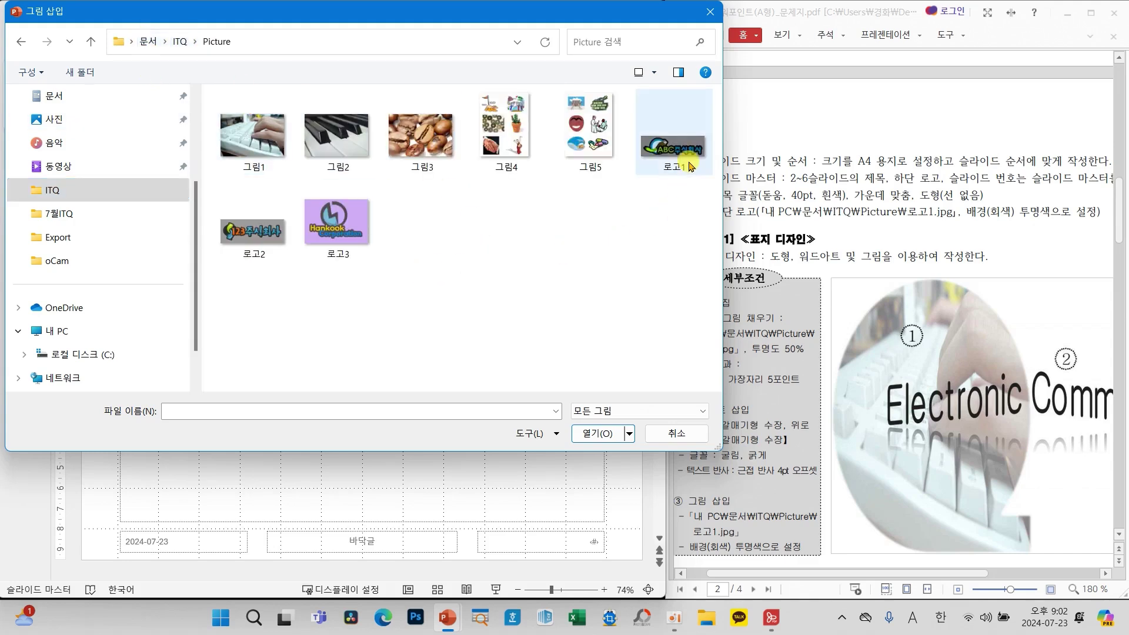
pyautogui.click(666, 146)
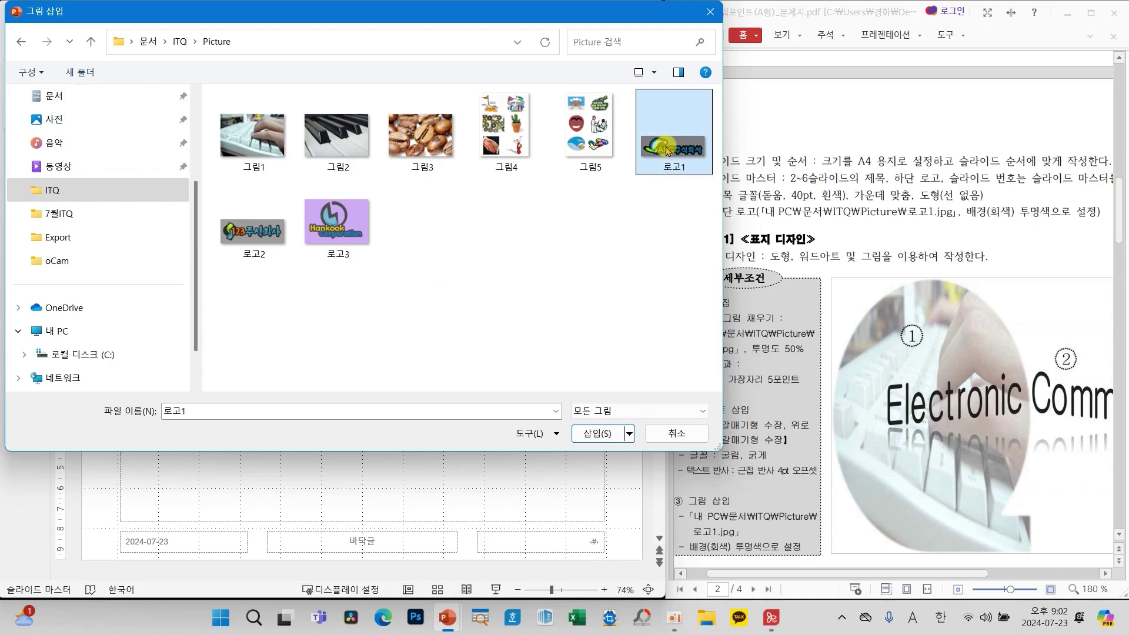
pyautogui.click(595, 433)
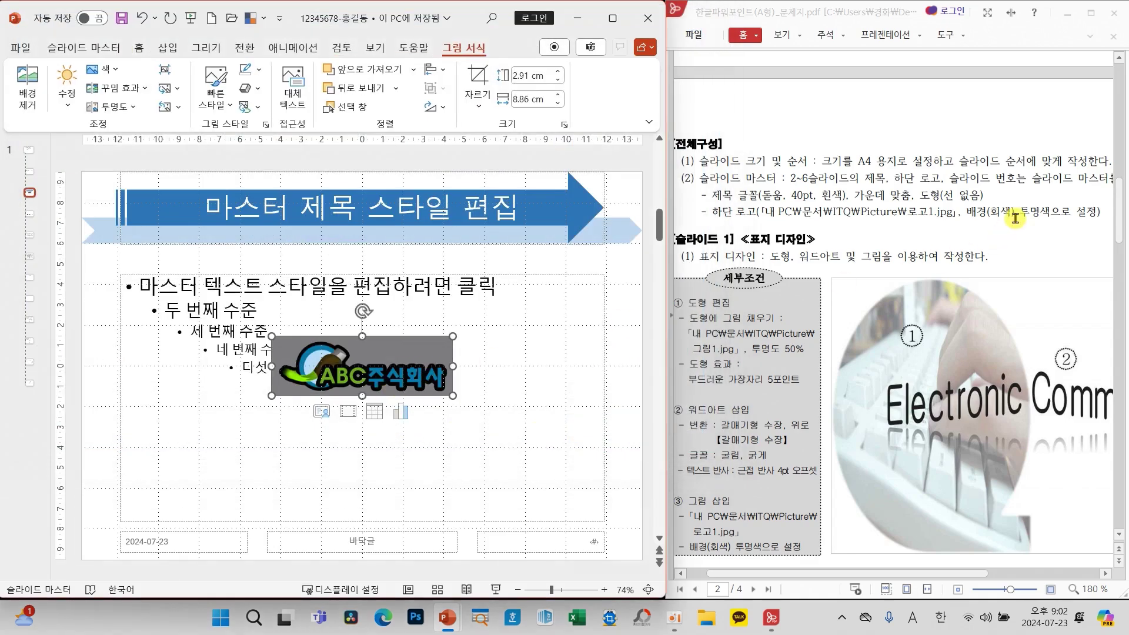
# Make the logo picture's grey background transparent with the set transparent colour option
pyautogui.moveTo(956, 193); pyautogui.dragTo(1109, 232)
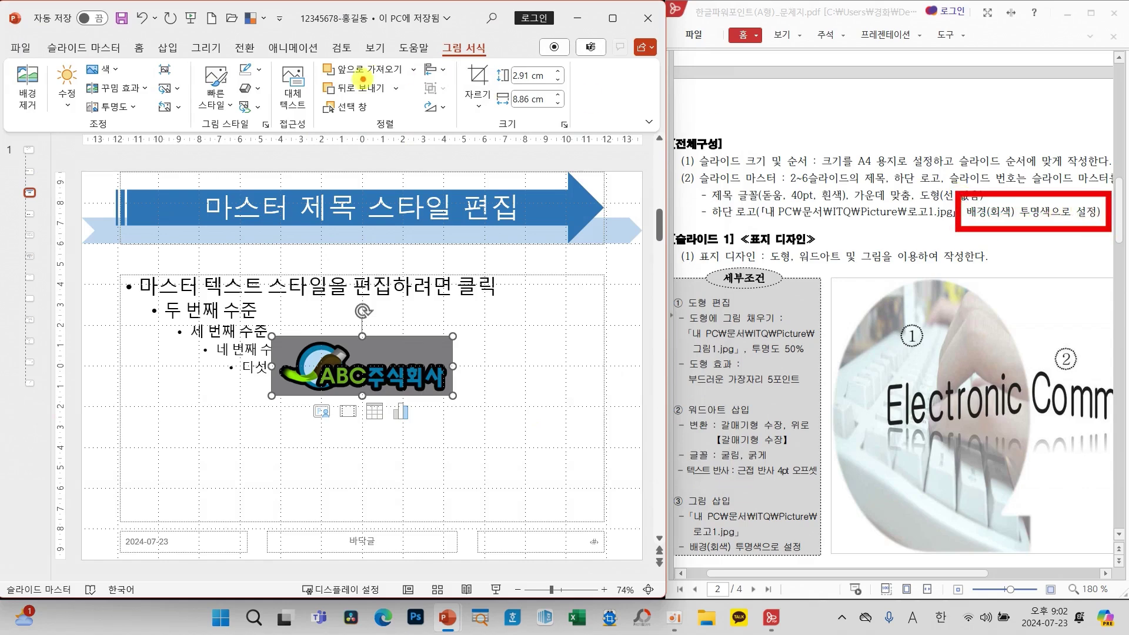
pyautogui.moveTo(107, 63); pyautogui.dragTo(151, 47)
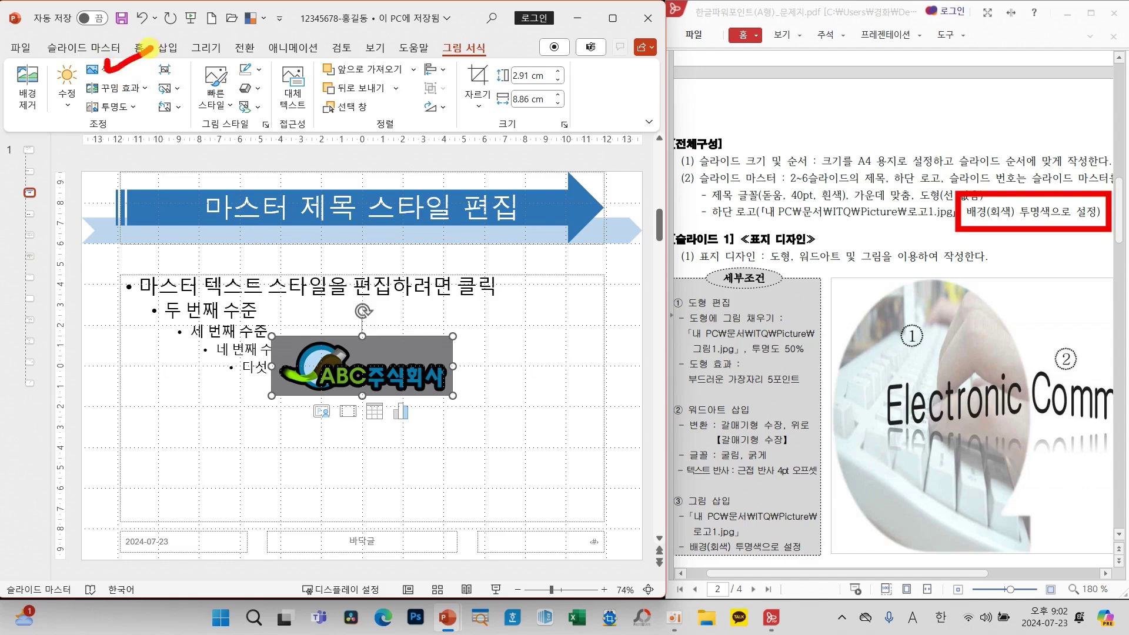
pyautogui.click(100, 69)
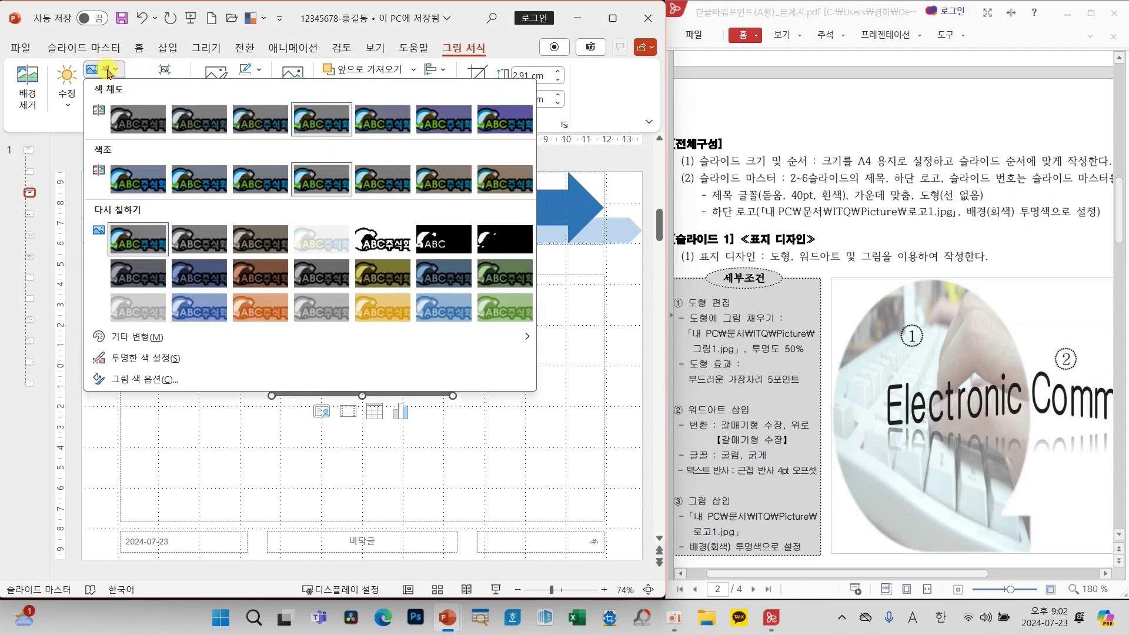
pyautogui.click(139, 358)
pyautogui.click(382, 350)
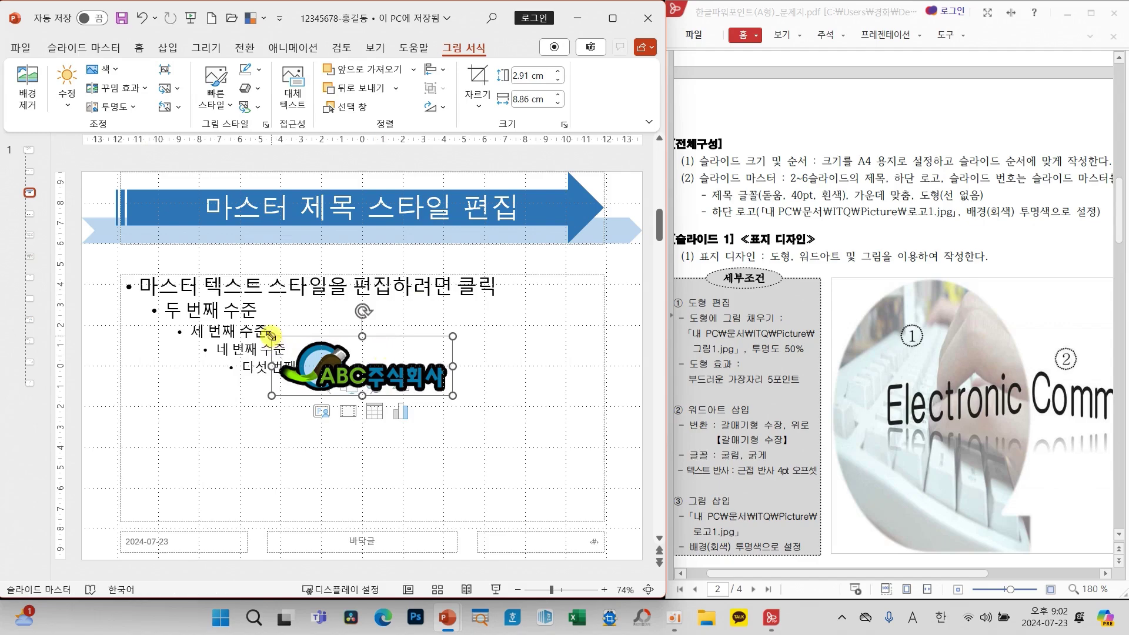
# Shrink the logo to 1.46 cm high by 4.43 cm wide and check its placement on the PDF's 목차 slide
pyautogui.moveTo(271, 337); pyautogui.dragTo(362, 366)
pyautogui.scroll(-5, 900, 362)
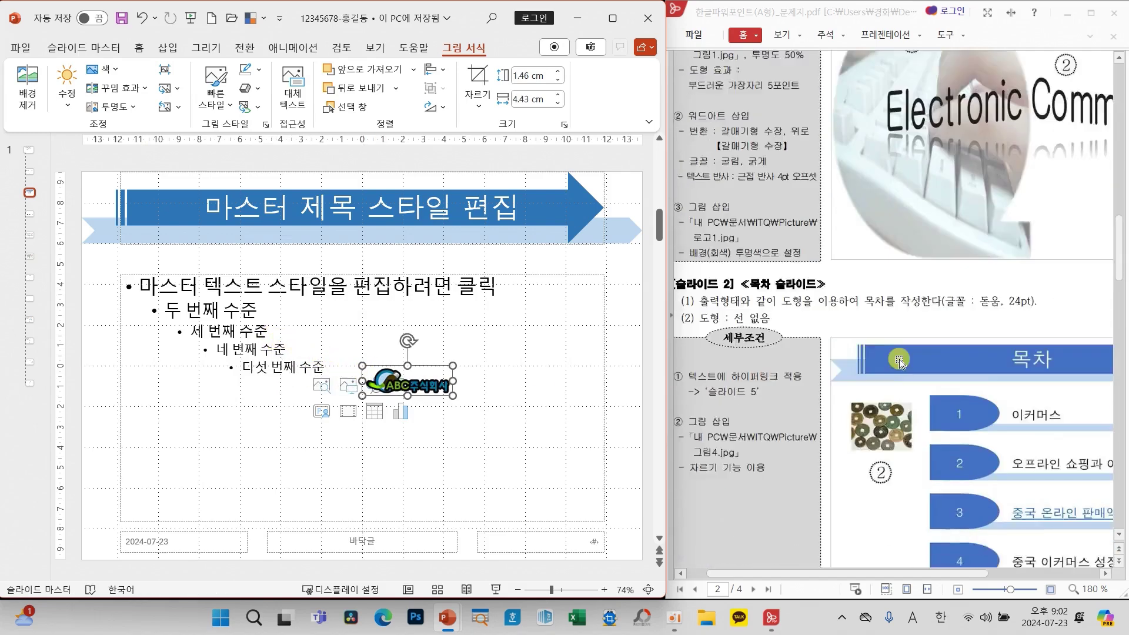
pyautogui.scroll(-3, 899, 361)
pyautogui.moveTo(917, 573); pyautogui.dragTo(994, 565)
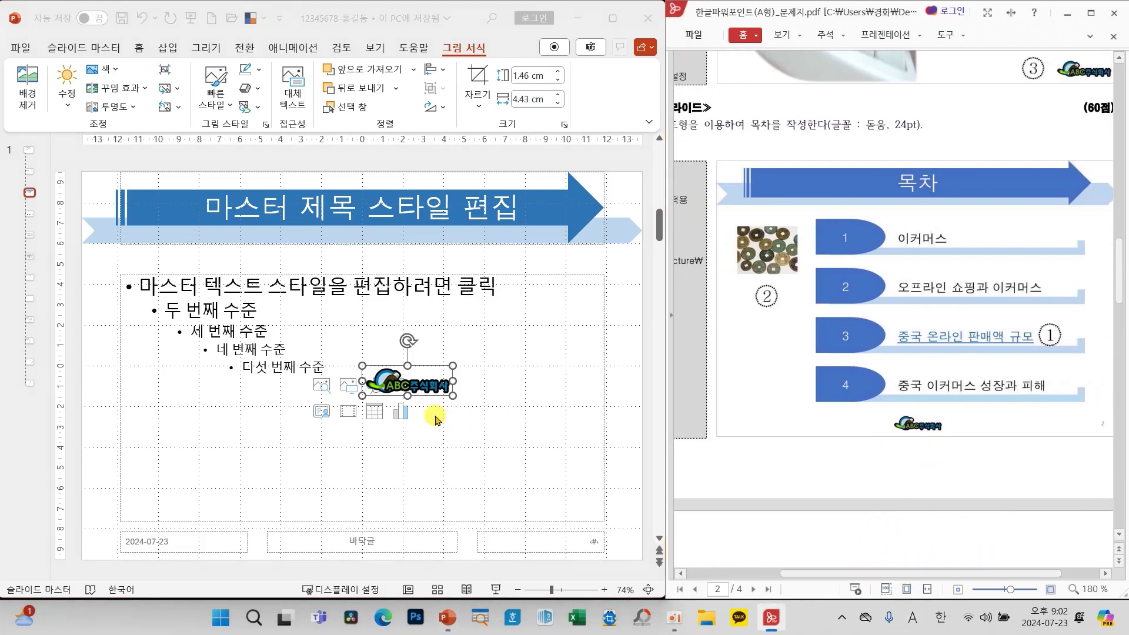
# Move the logo to the bottom centre of the slide, over the footer placeholder, and nudge it slightly down
pyautogui.click(412, 385)
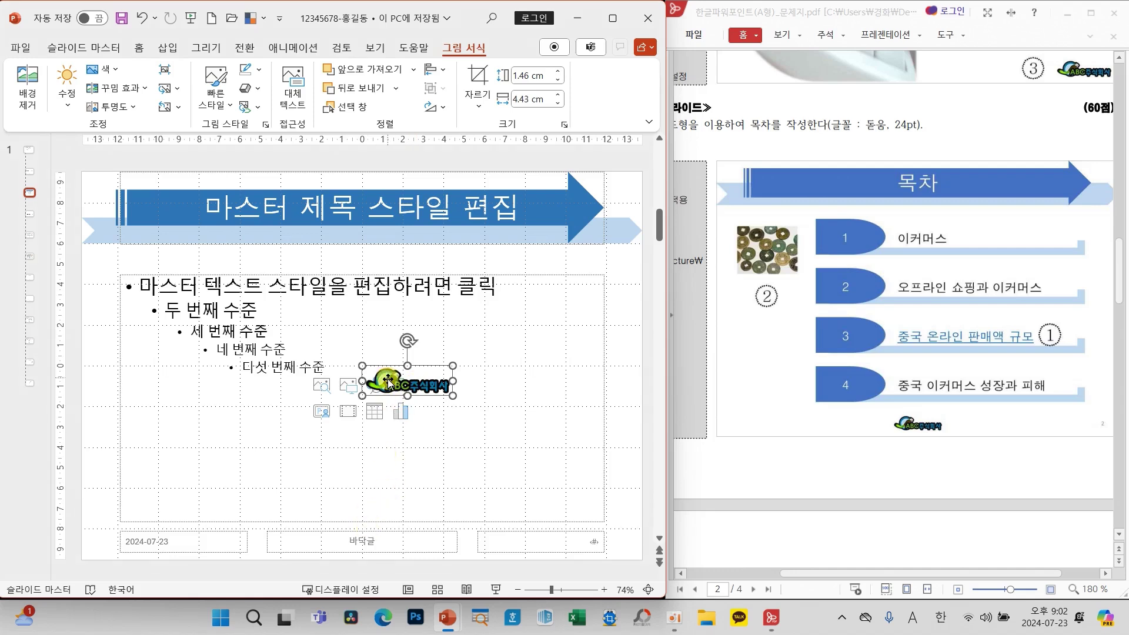
pyautogui.moveTo(388, 381); pyautogui.dragTo(338, 539)
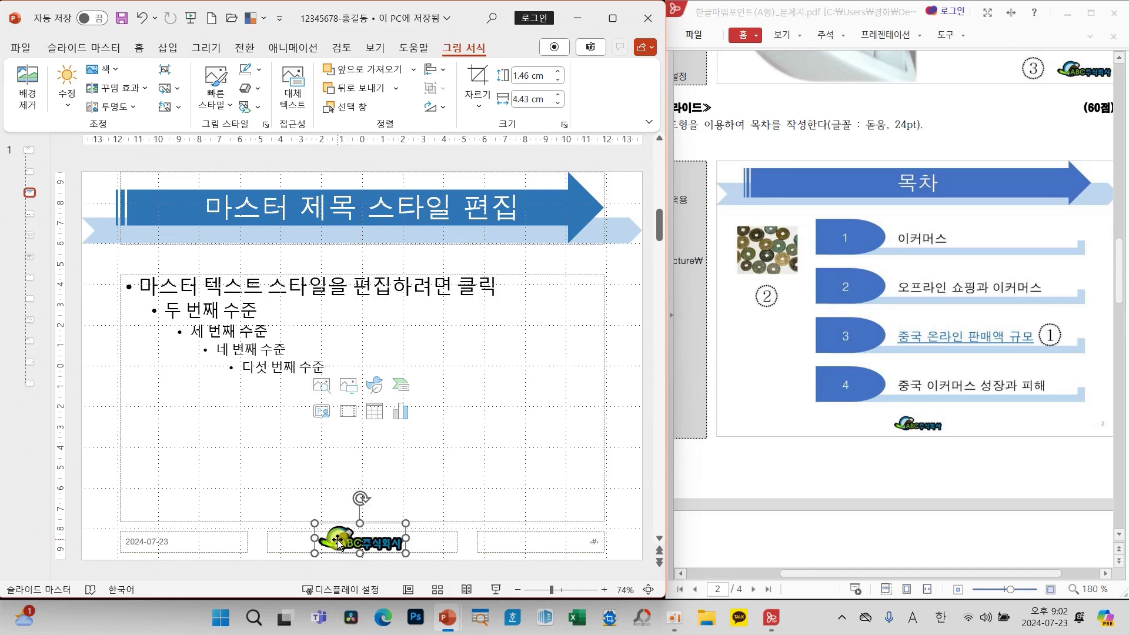
pyautogui.press('Down')
pyautogui.press('Down')
pyautogui.press('Down')
pyautogui.press('Down')
pyautogui.press('Down')
pyautogui.press('Down')
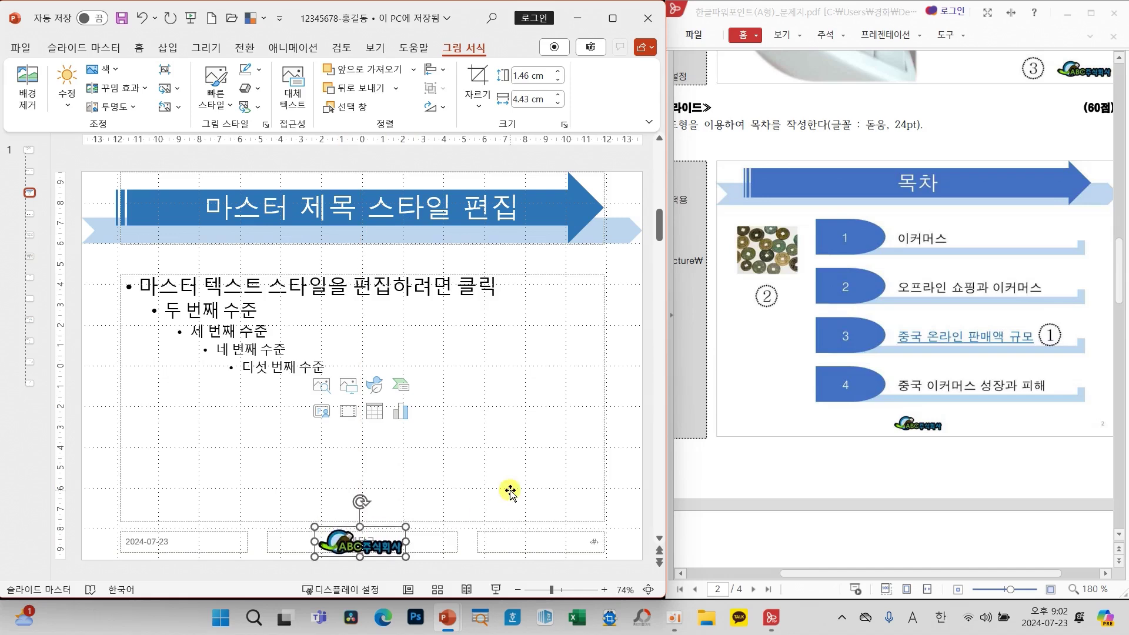
pyautogui.click(617, 482)
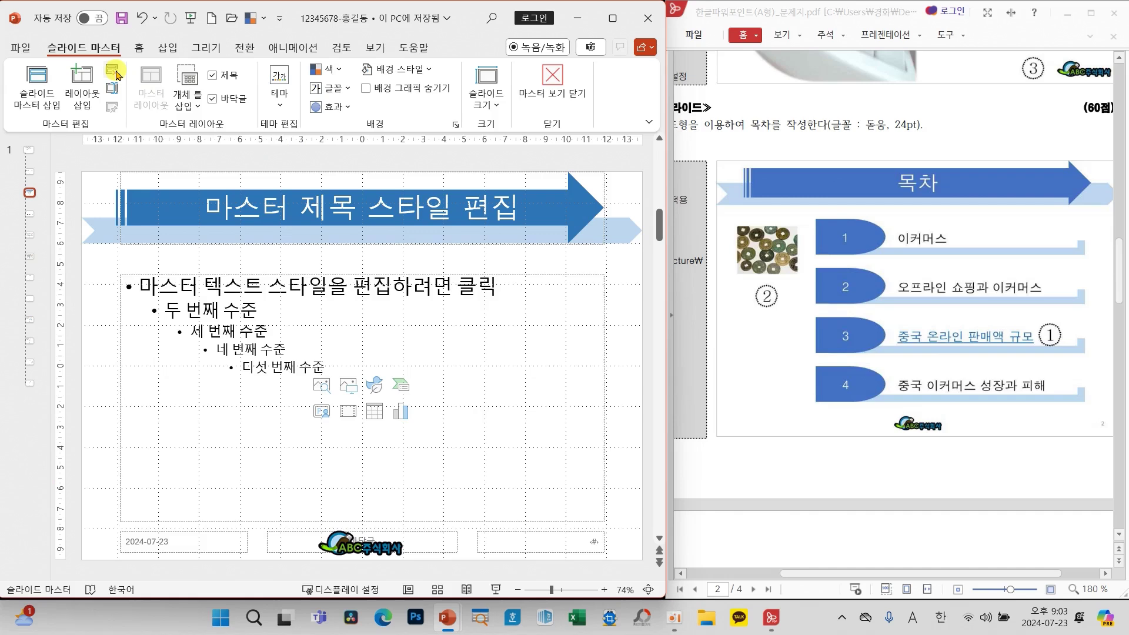
# Close the slide master view and return to the normal slide view
pyautogui.moveTo(66, 32)
pyautogui.mouseDown()
pyautogui.moveTo(83, 76)
pyautogui.moveTo(114, 13)
pyautogui.mouseUp()
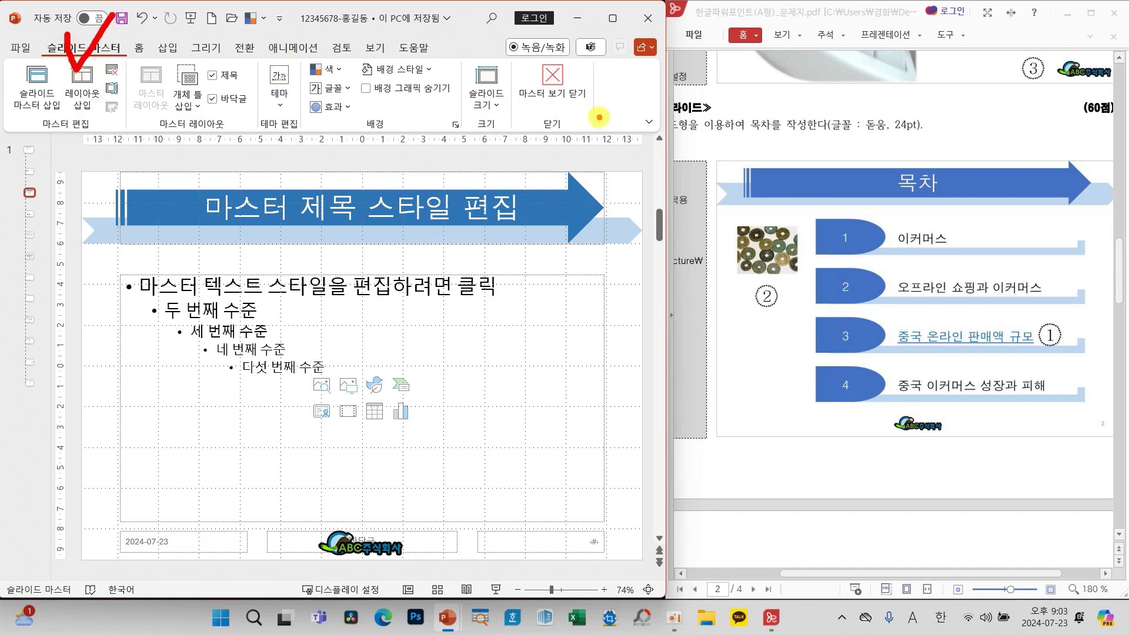
pyautogui.moveTo(599, 117)
pyautogui.mouseDown()
pyautogui.moveTo(478, 115)
pyautogui.moveTo(597, 73)
pyautogui.moveTo(573, 120)
pyautogui.mouseUp()
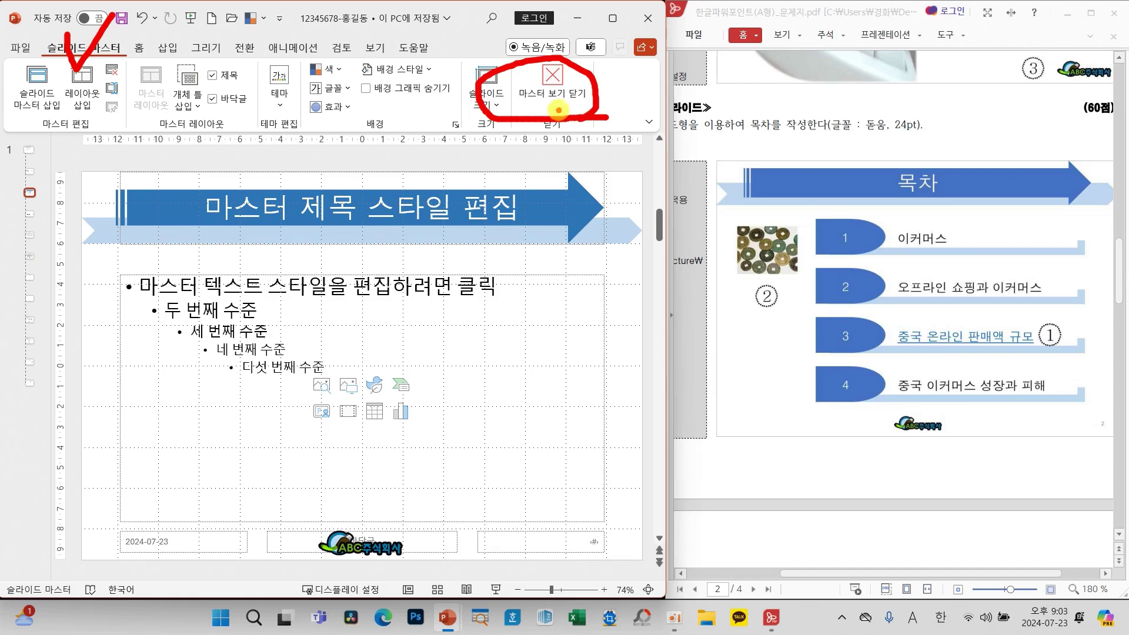
pyautogui.click(552, 88)
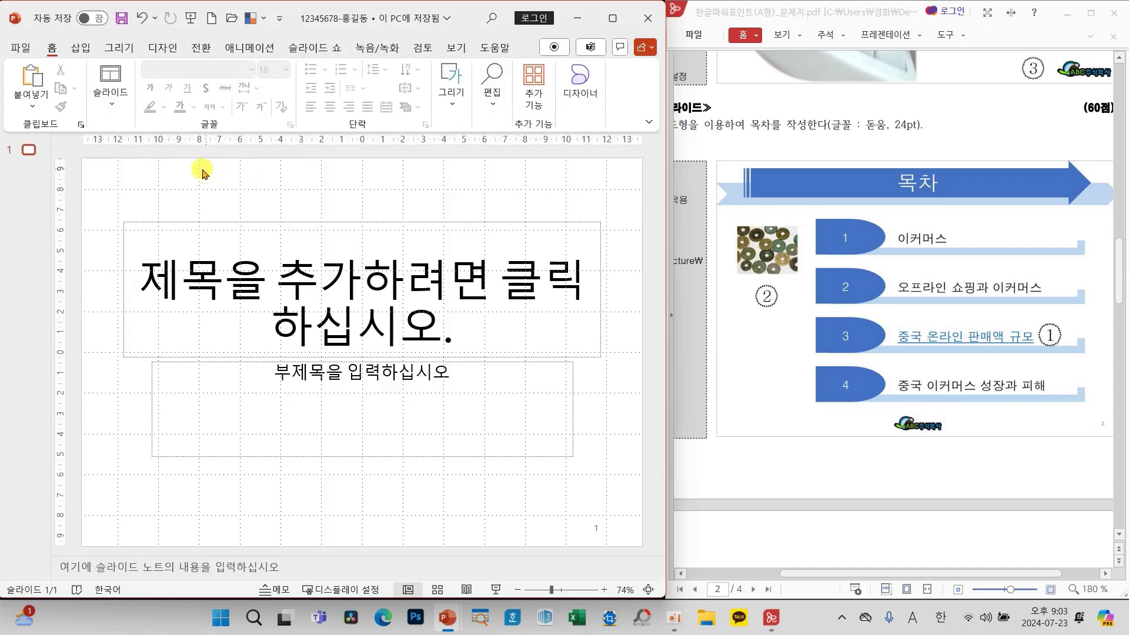
# Add five title-and-content slides after the title slide and enlarge the slide thumbnails
pyautogui.click(111, 106)
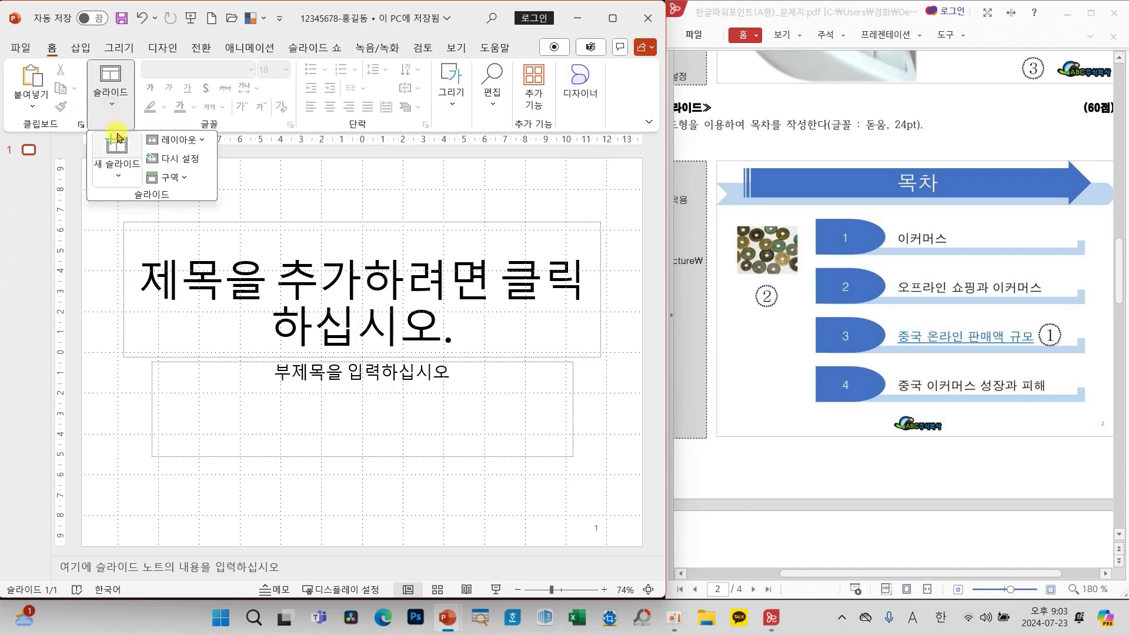
pyautogui.click(117, 137)
pyautogui.click(112, 112)
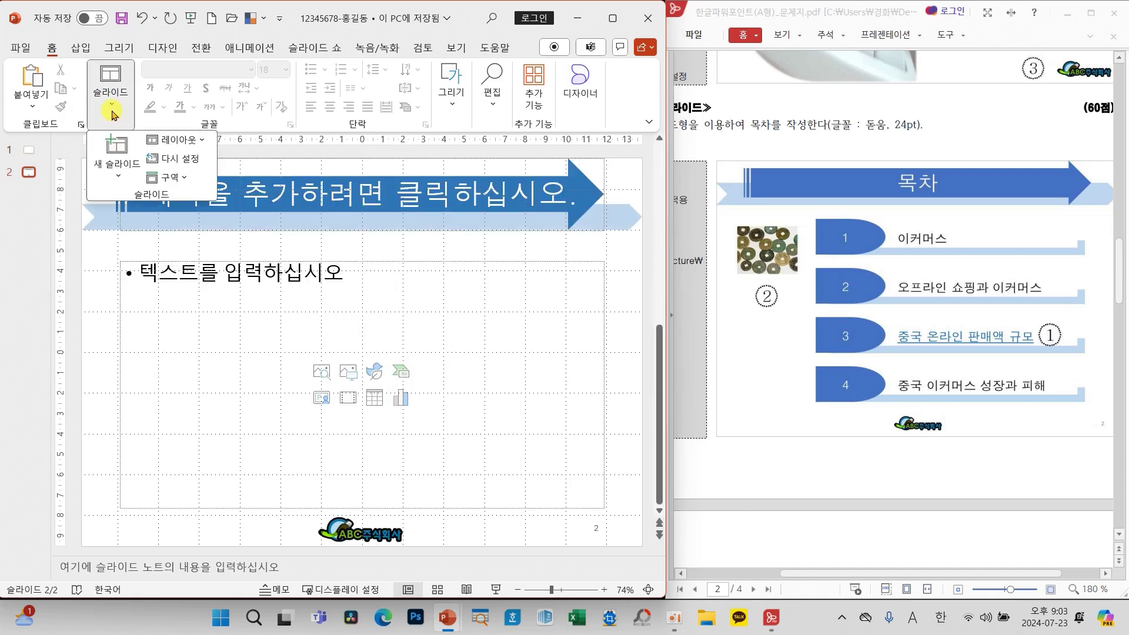
pyautogui.click(117, 144)
pyautogui.click(111, 112)
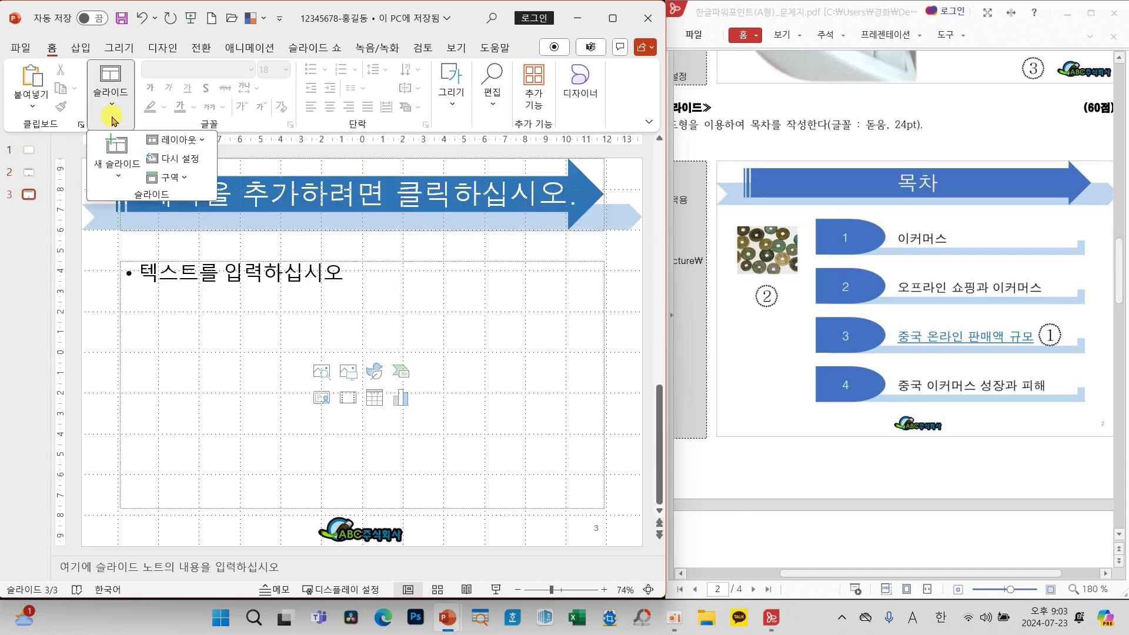
pyautogui.click(118, 146)
pyautogui.click(111, 110)
pyautogui.click(117, 146)
pyautogui.click(110, 112)
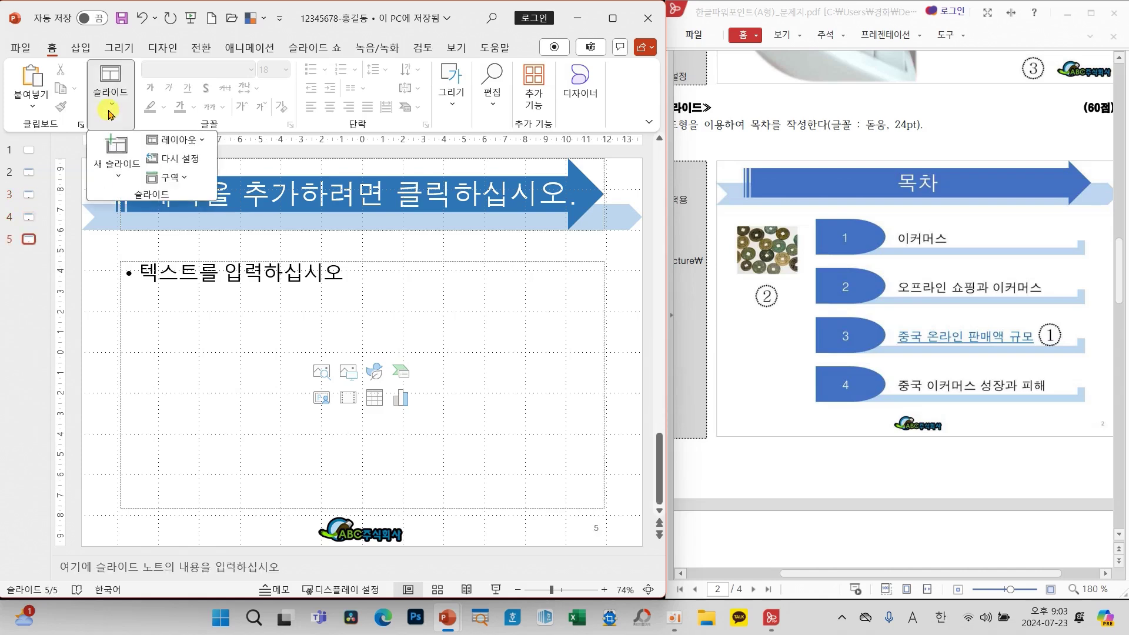
pyautogui.click(117, 146)
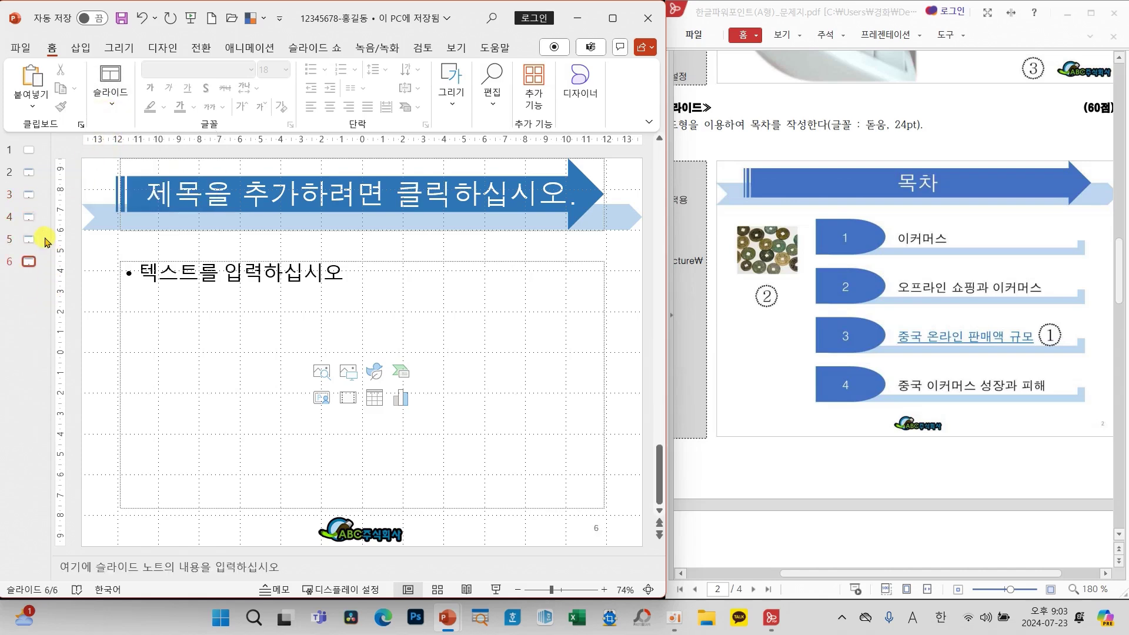
pyautogui.moveTo(51, 244); pyautogui.dragTo(113, 247)
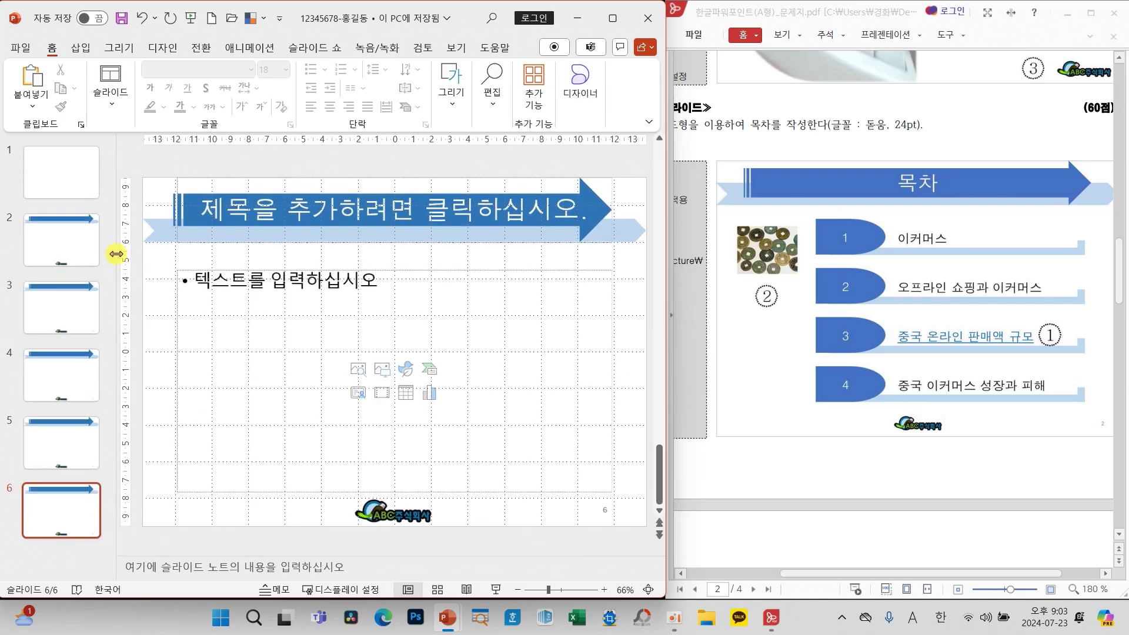
# Go through slides 1 to 6 to check their layouts and save the presentation
pyautogui.click(73, 169)
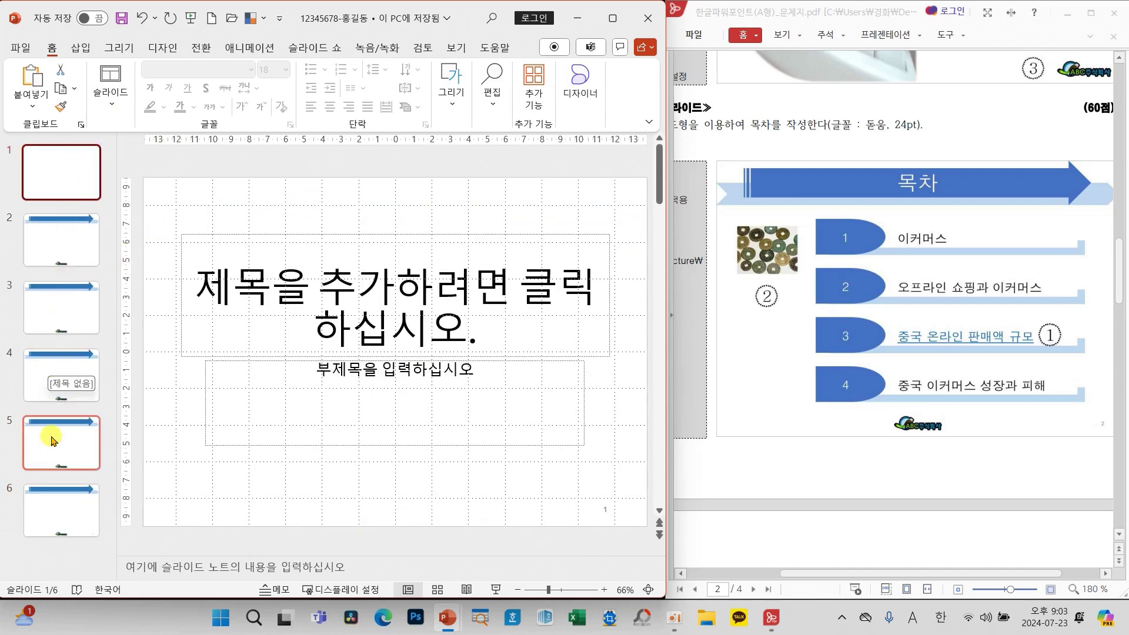
pyautogui.click(59, 244)
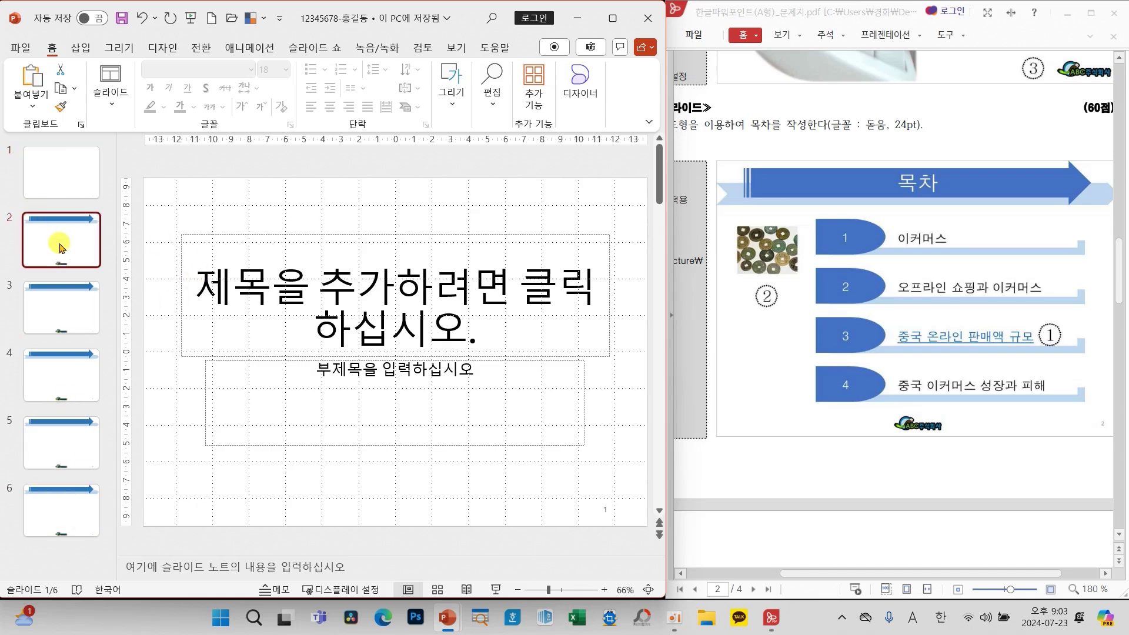
pyautogui.click(62, 305)
pyautogui.click(56, 371)
pyautogui.click(60, 433)
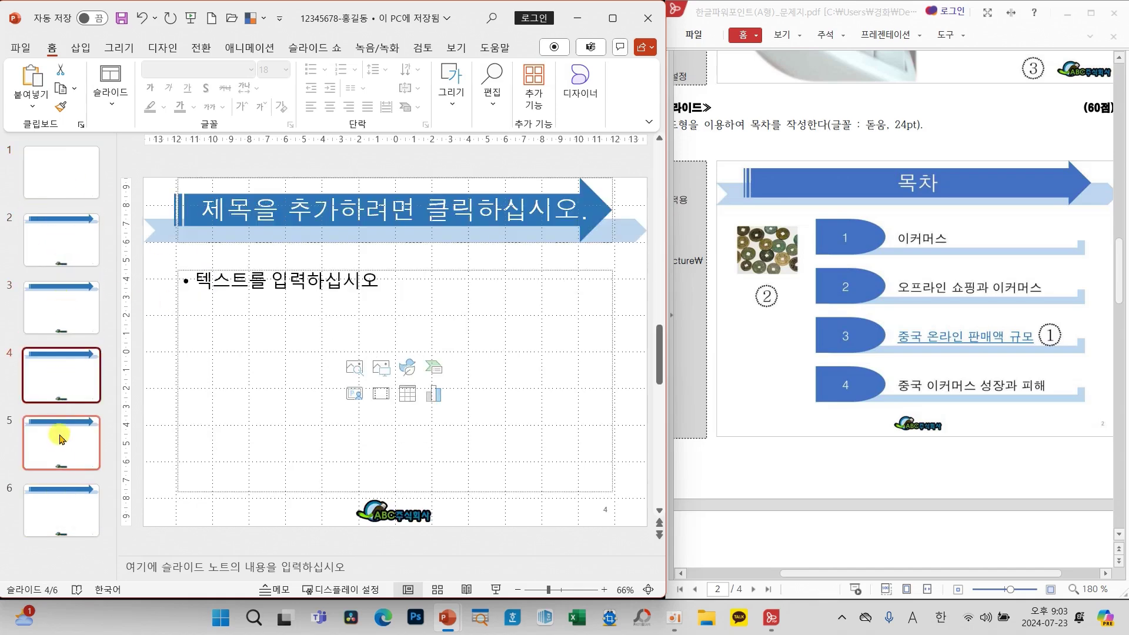
pyautogui.click(63, 504)
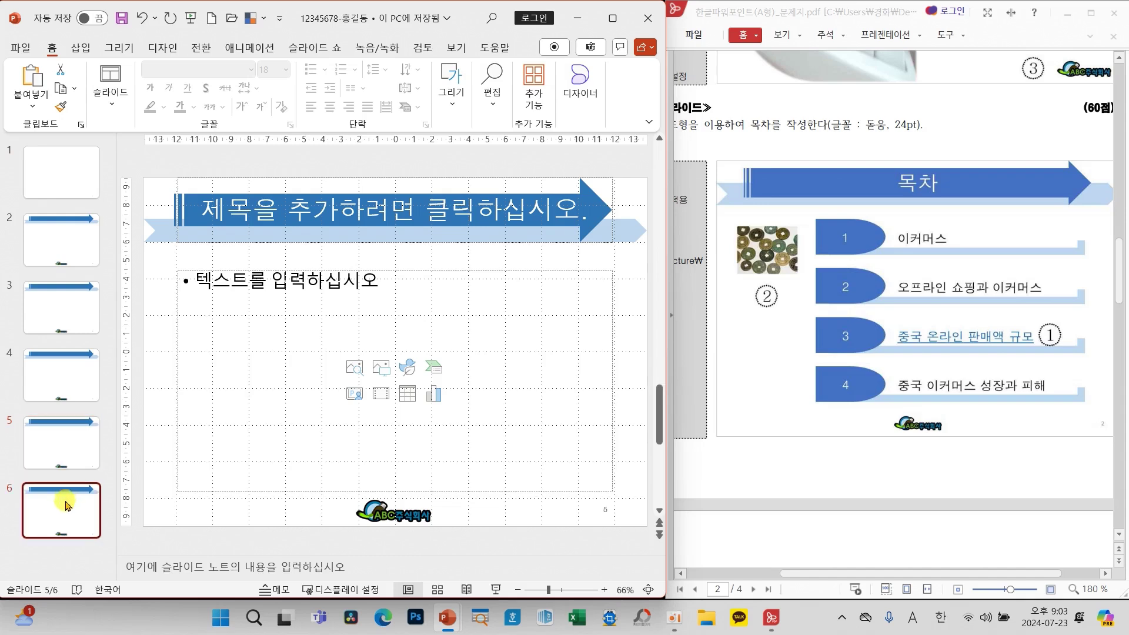
pyautogui.click(123, 20)
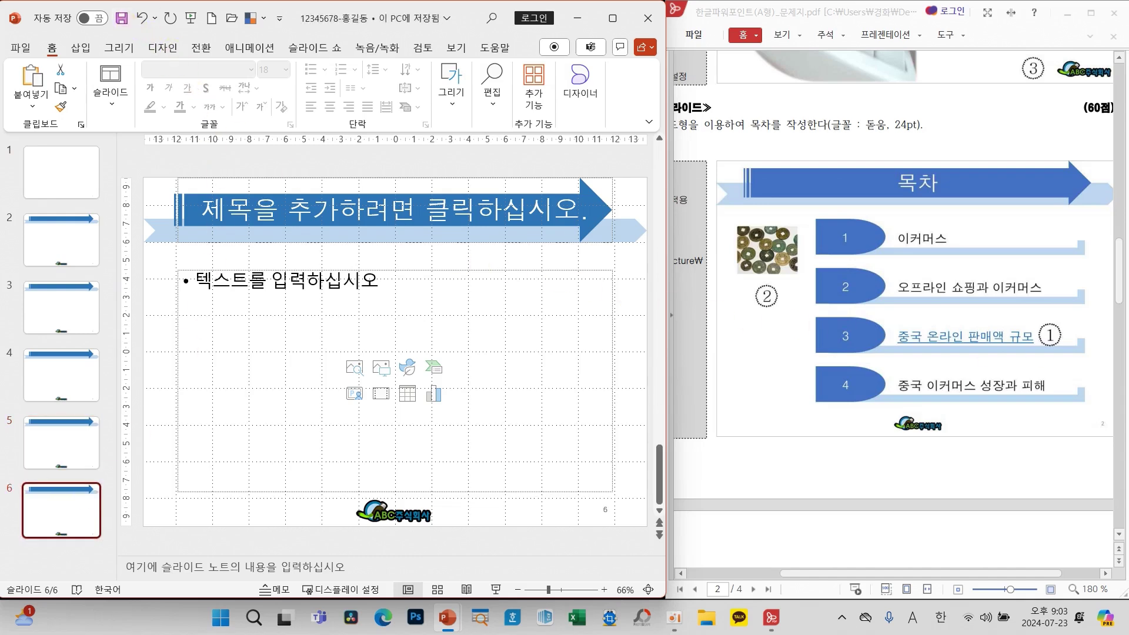
# Compare slide 2's title shape and slide number with the title slide
pyautogui.press('Home')
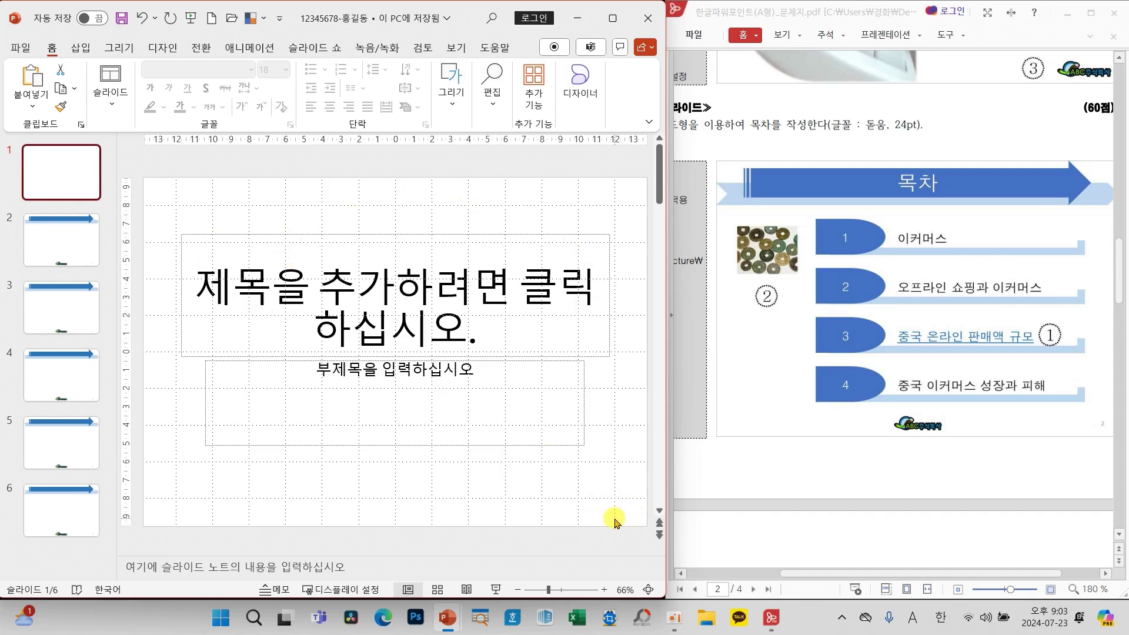
pyautogui.click(68, 250)
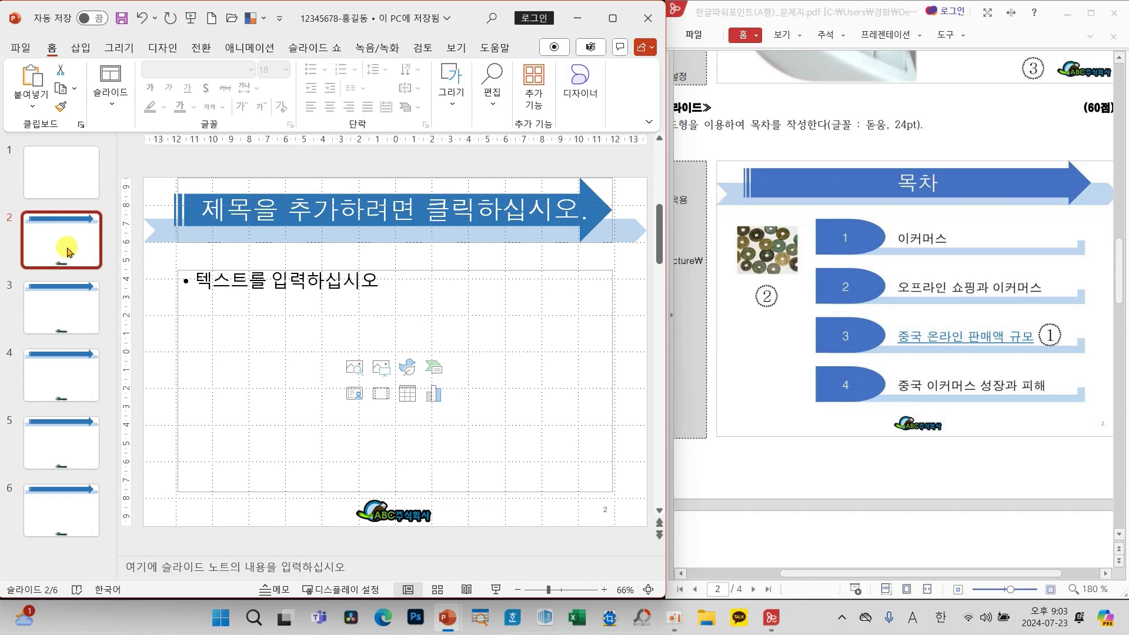
pyautogui.moveTo(301, 158)
pyautogui.mouseDown()
pyautogui.moveTo(304, 167)
pyautogui.moveTo(371, 155)
pyautogui.mouseUp()
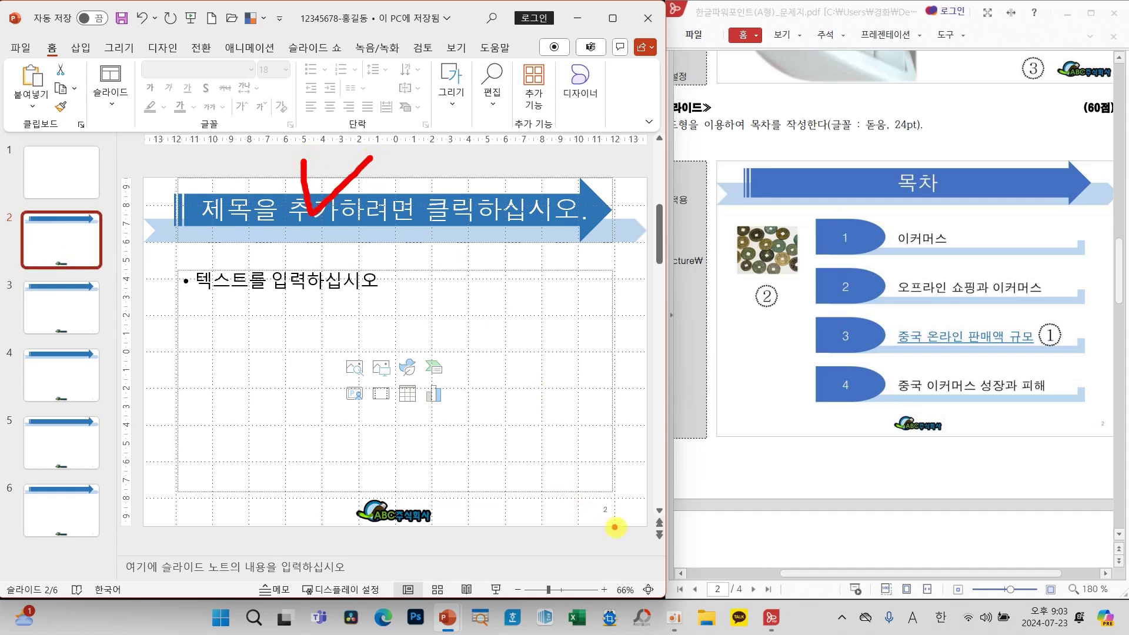
pyautogui.moveTo(615, 527)
pyautogui.mouseDown()
pyautogui.moveTo(573, 521)
pyautogui.moveTo(622, 536)
pyautogui.mouseUp()
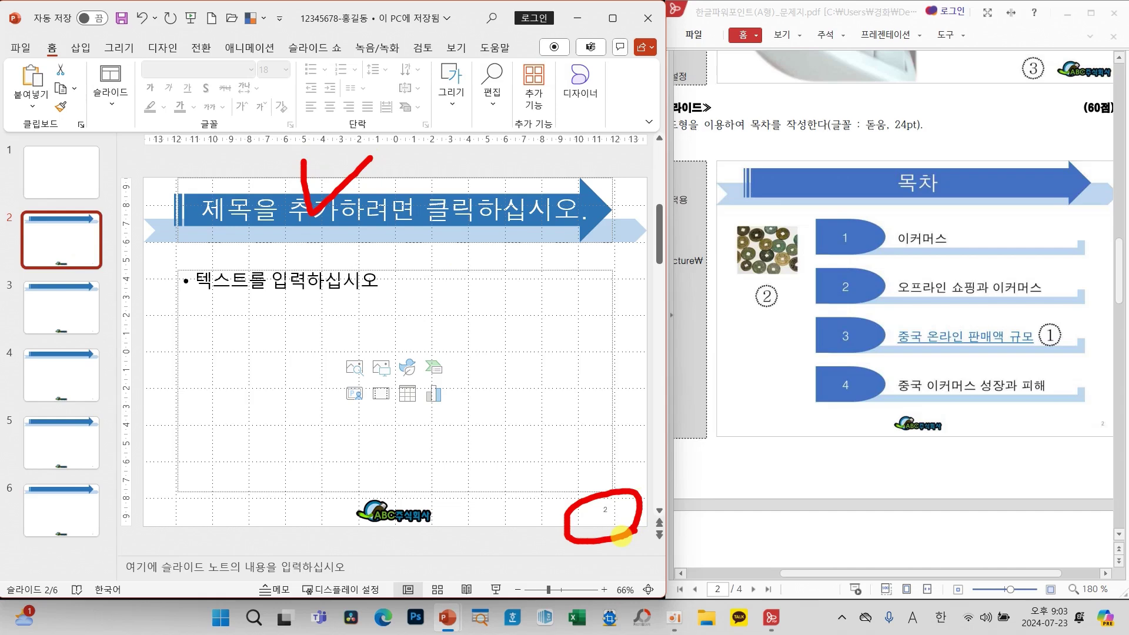
pyautogui.click(62, 167)
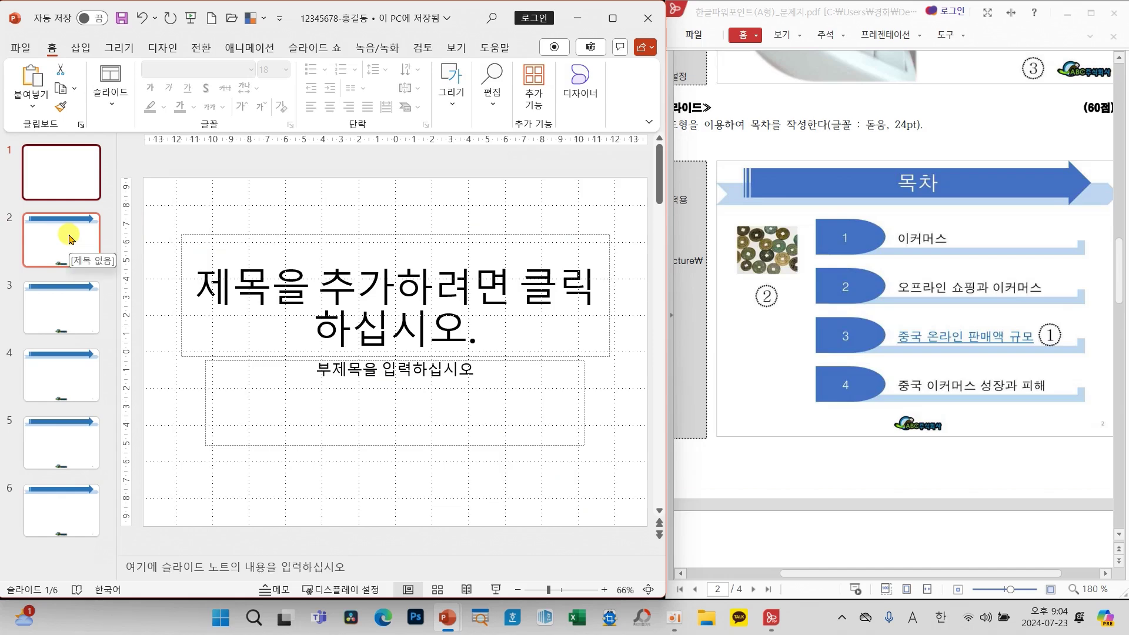
# Reopen the slide master to inspect the title-and-content layout and return to the normal slide view
pyautogui.click(453, 47)
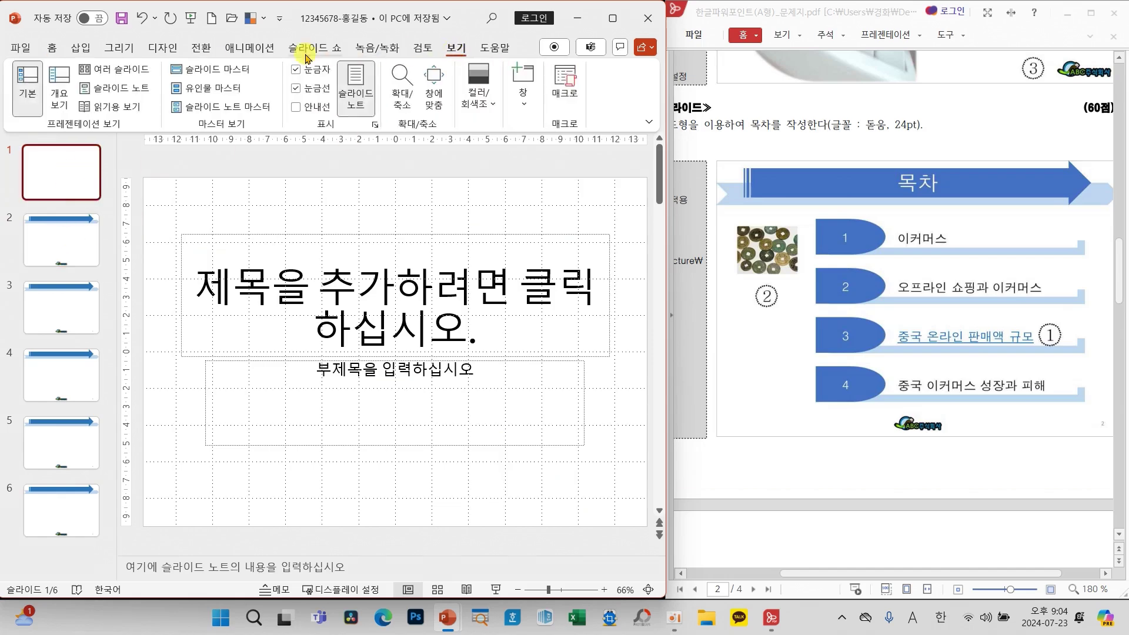
pyautogui.click(199, 68)
pyautogui.click(71, 220)
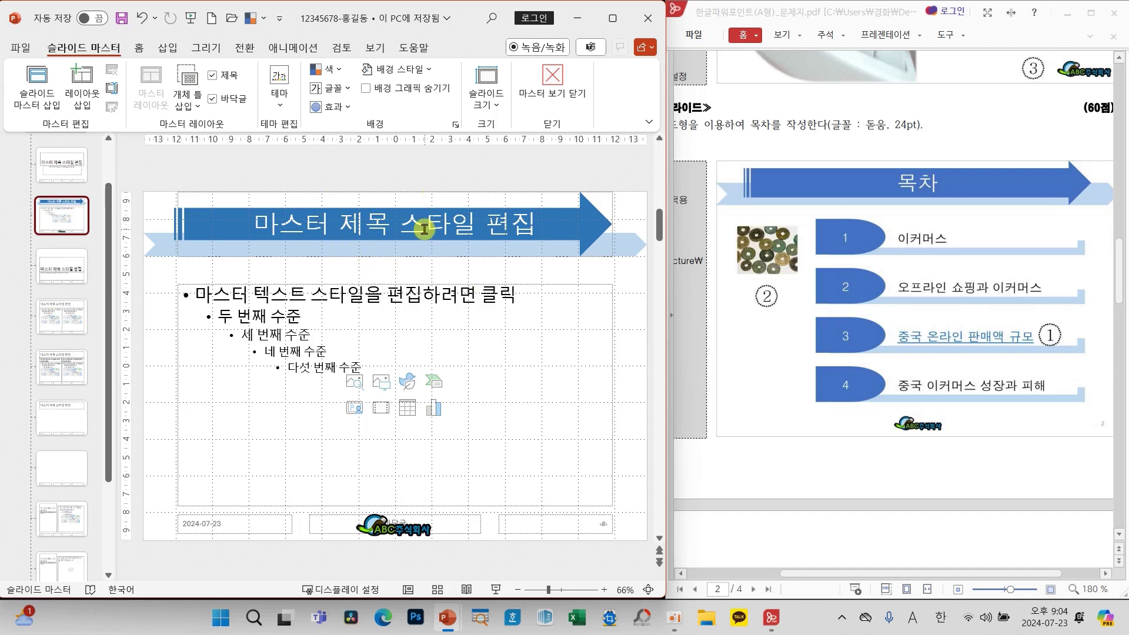
pyautogui.click(551, 79)
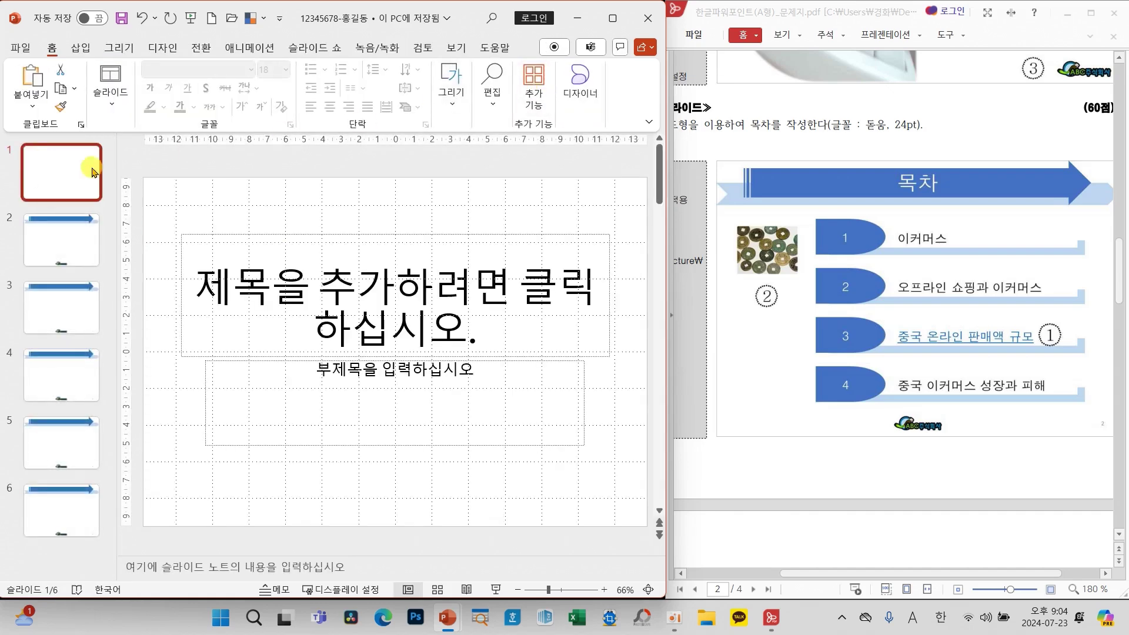
# Bring the PDF's 슬라이드 1 표지 디자인 section into view and read the shape's picture fill conditions
pyautogui.scroll(5, 831, 294)
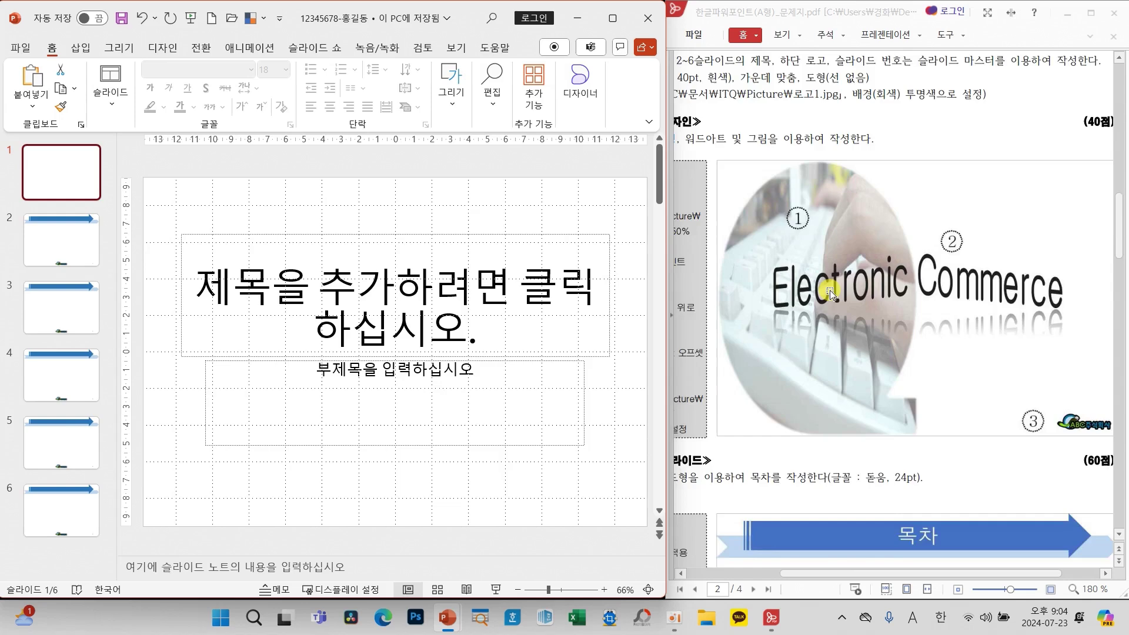
pyautogui.scroll(2, 831, 294)
pyautogui.moveTo(866, 571); pyautogui.dragTo(781, 588)
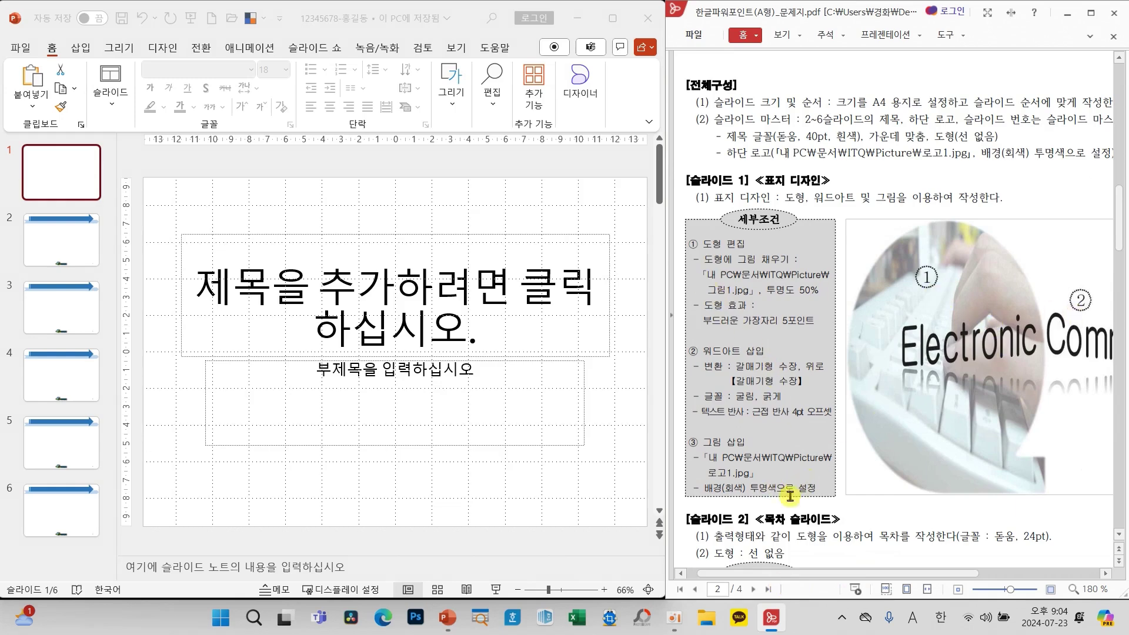
pyautogui.moveTo(838, 573); pyautogui.dragTo(807, 574)
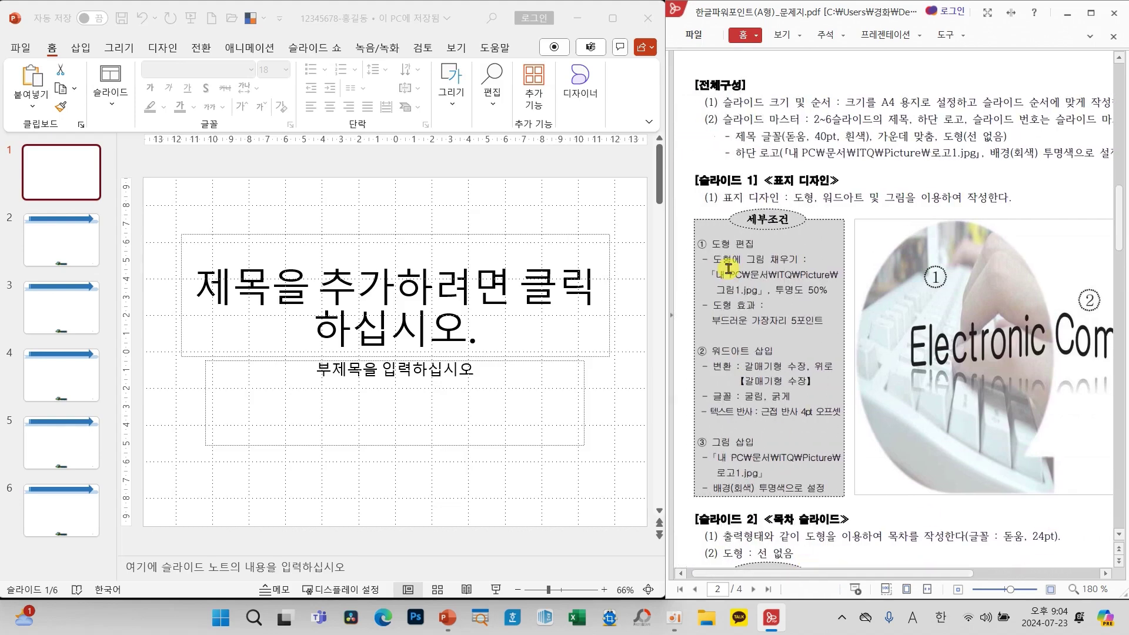
pyautogui.moveTo(694, 254); pyautogui.dragTo(815, 271)
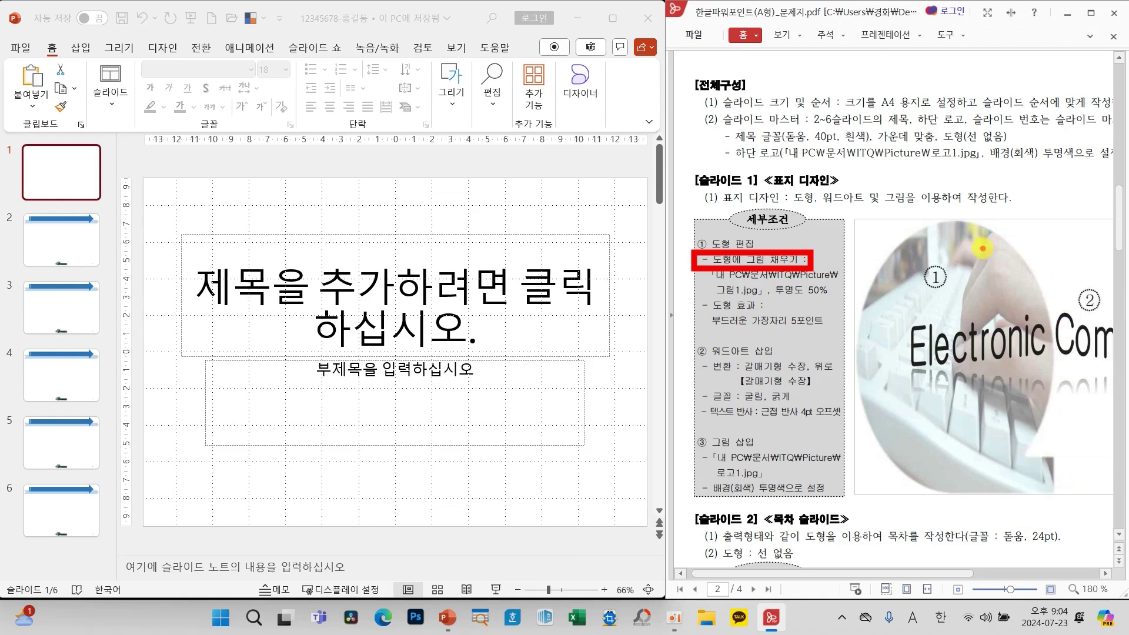
# Delete the title and subtitle placeholders from slide 1
pyautogui.click(150, 217)
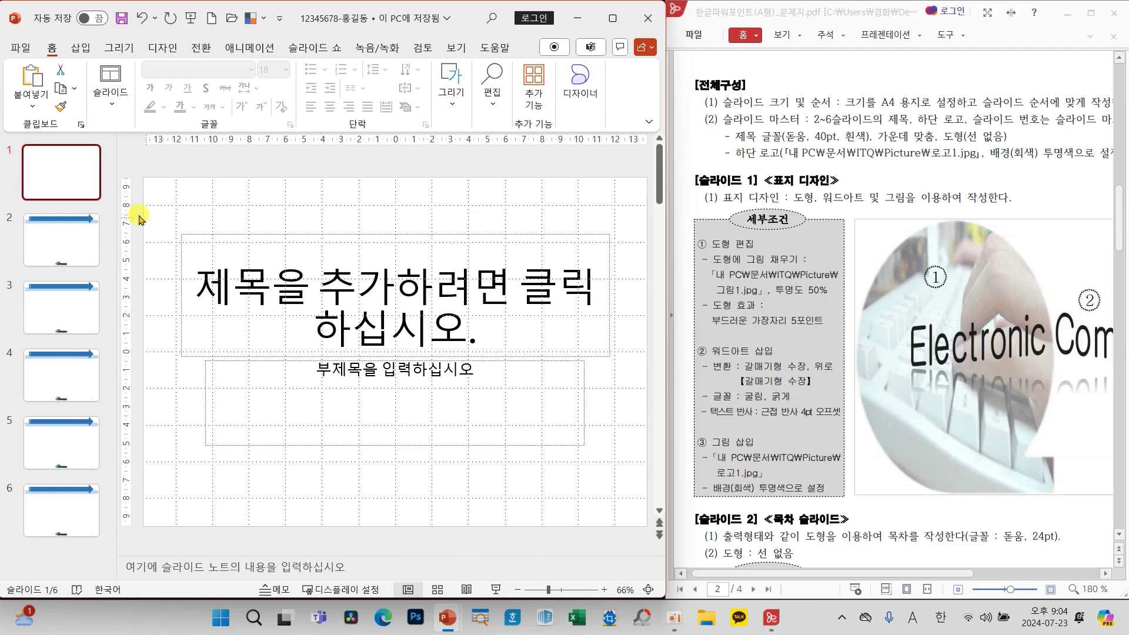
pyautogui.moveTo(136, 157); pyautogui.dragTo(638, 501)
pyautogui.press('Delete')
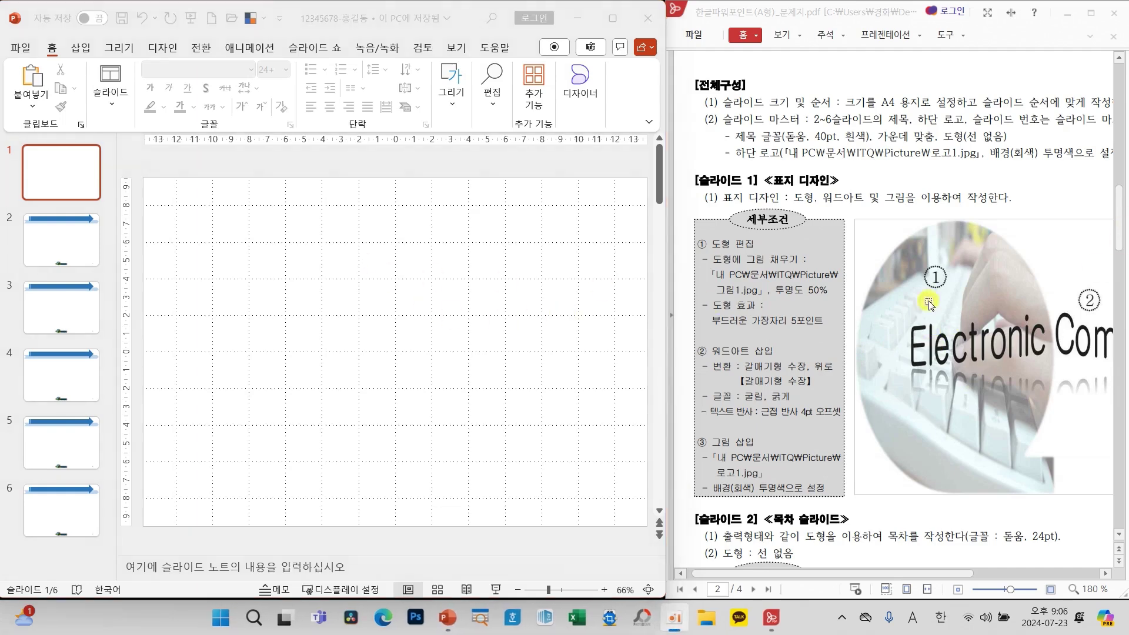
# Draw the flowchart sequential access storage shape on slide 1, covering the slide's left half at full slide height
pyautogui.click(451, 105)
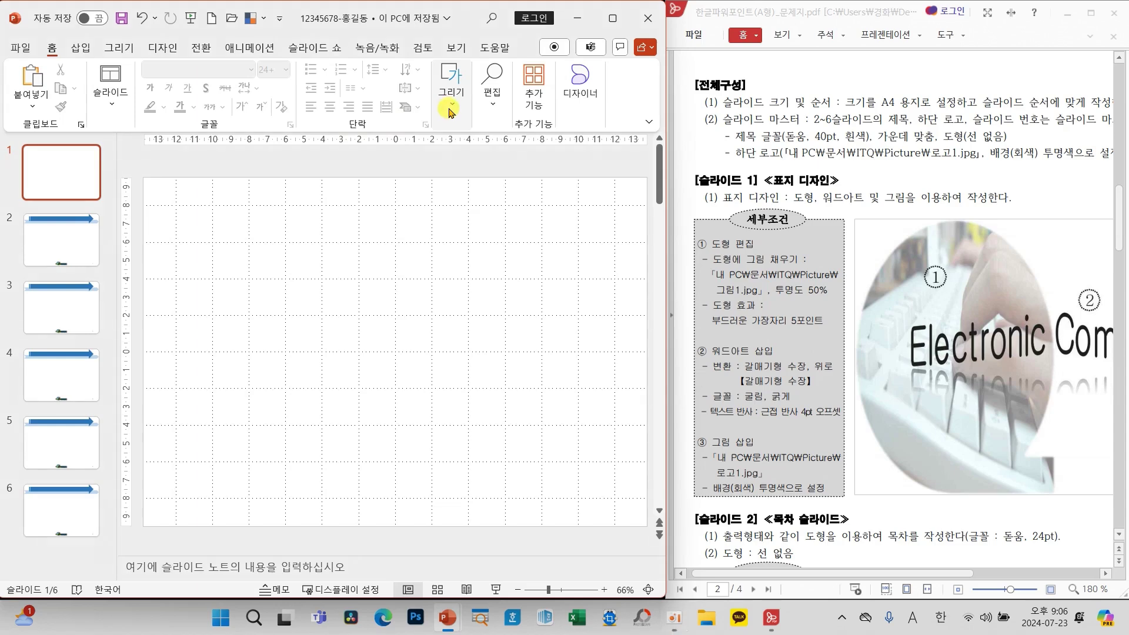
pyautogui.click(451, 103)
pyautogui.click(529, 175)
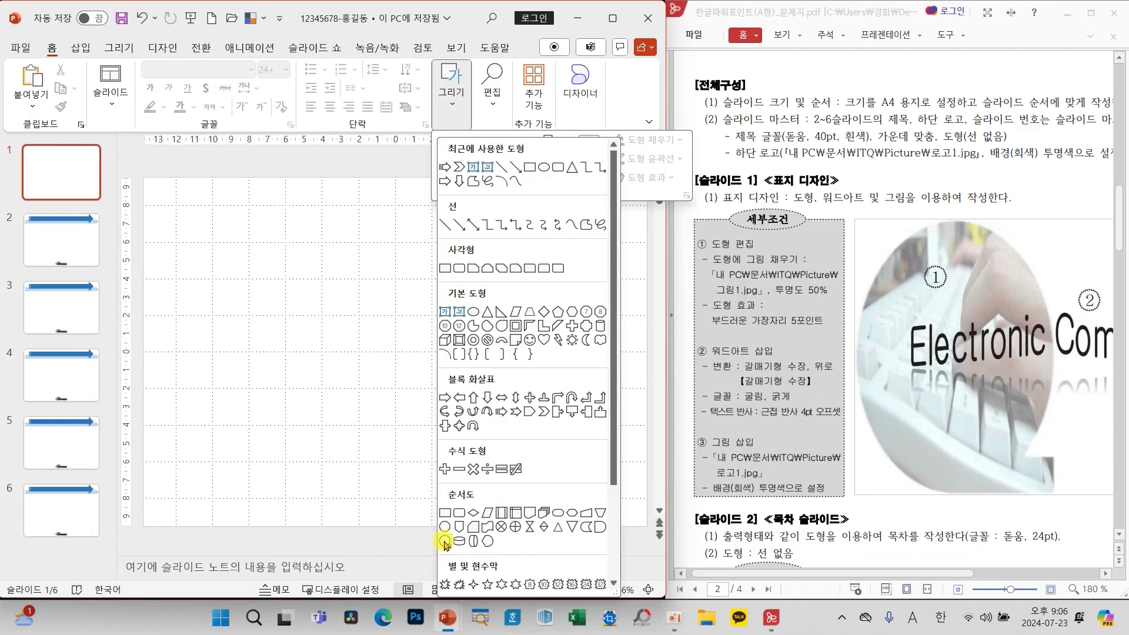
pyautogui.click(443, 537)
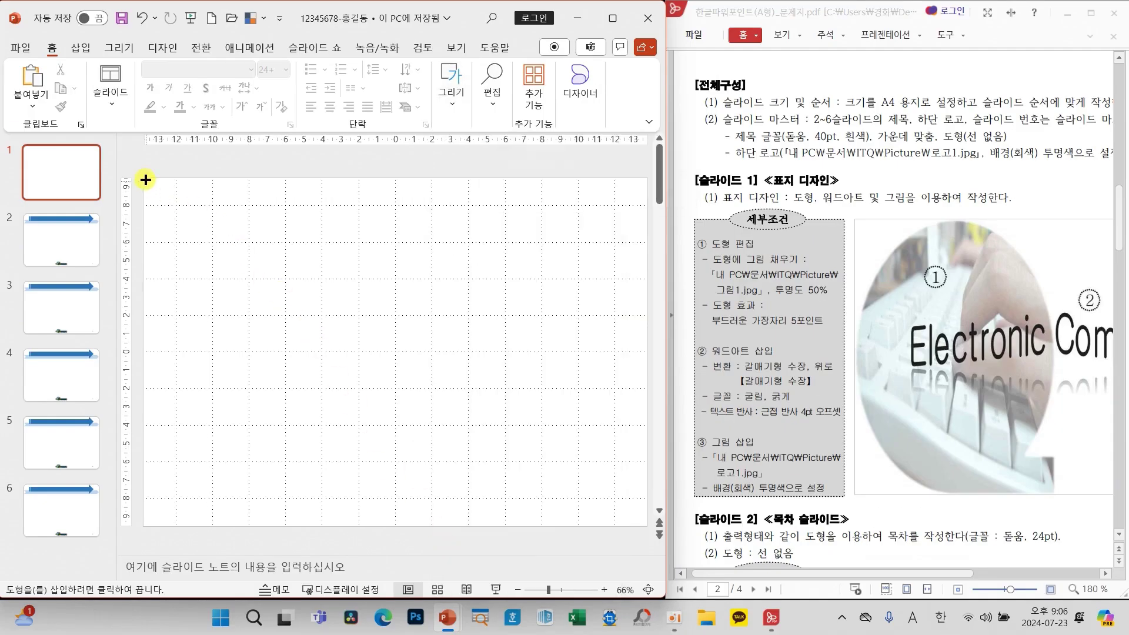
pyautogui.moveTo(144, 176); pyautogui.dragTo(392, 526)
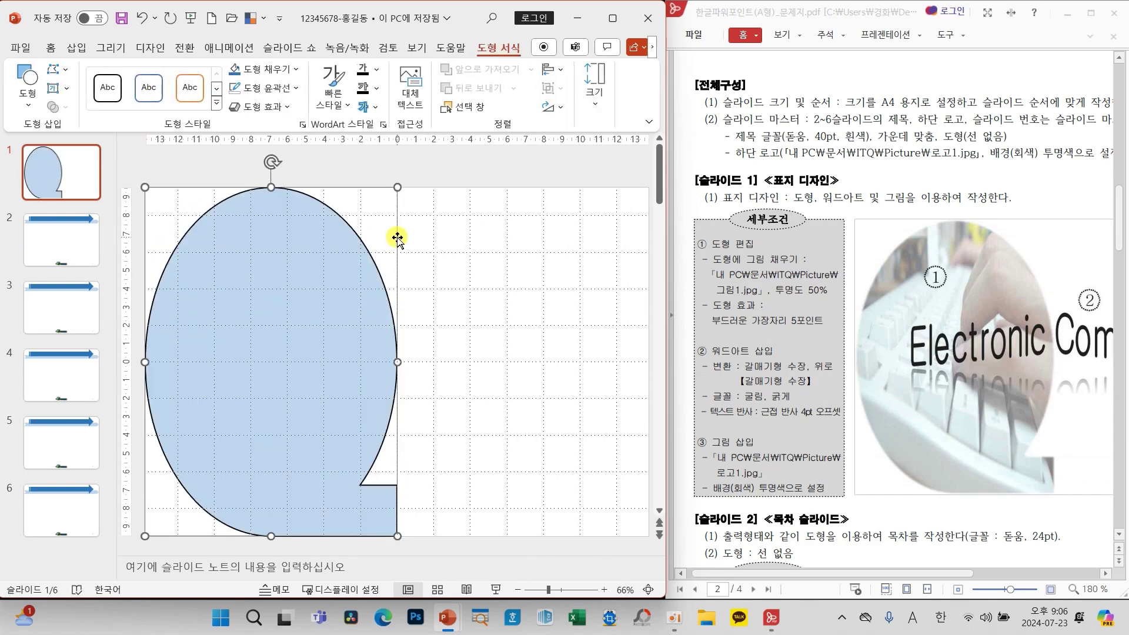
pyautogui.click(383, 133)
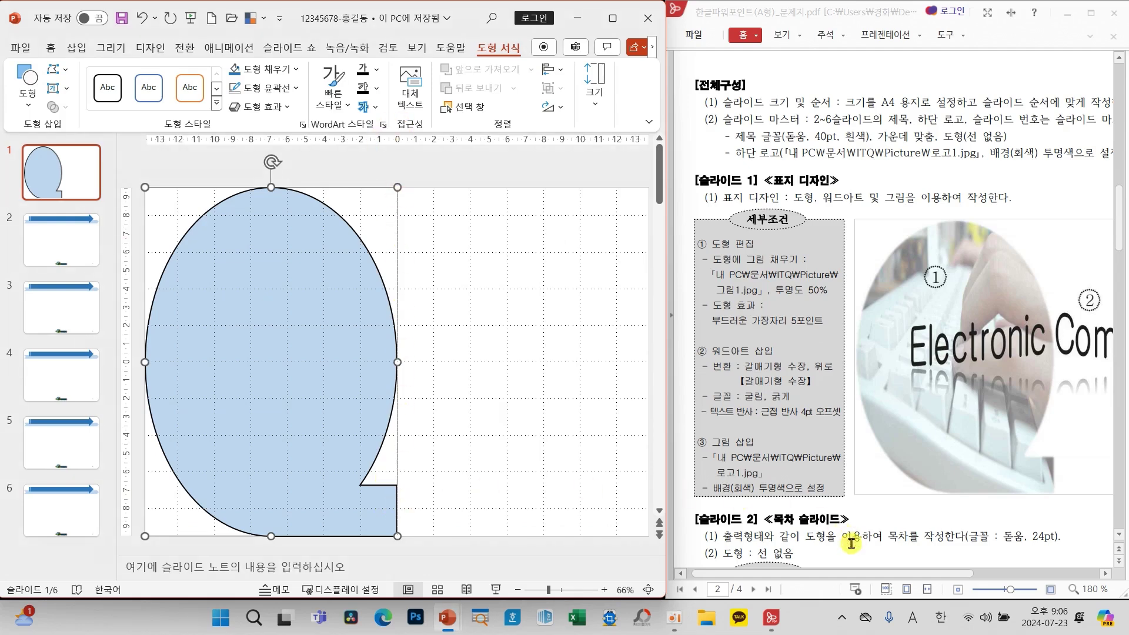
# Fill the storage shape on slide 1 with the picture 그림1 from the ITQ Picture folder
pyautogui.moveTo(857, 573)
pyautogui.mouseDown()
pyautogui.moveTo(1008, 575)
pyautogui.moveTo(858, 579)
pyautogui.mouseUp()
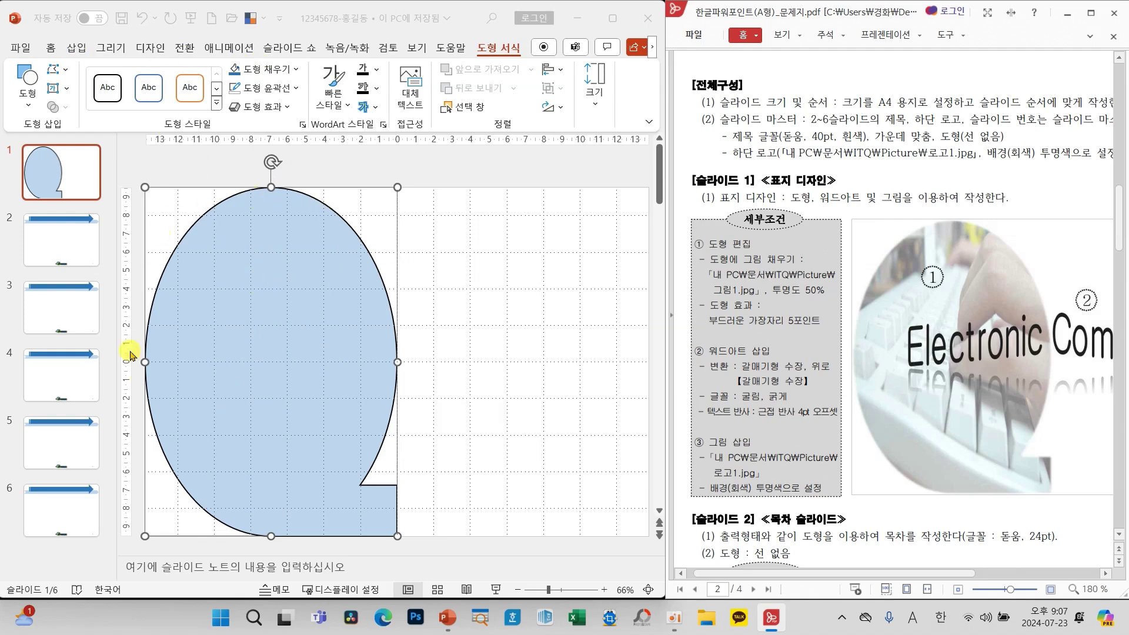
pyautogui.click(269, 69)
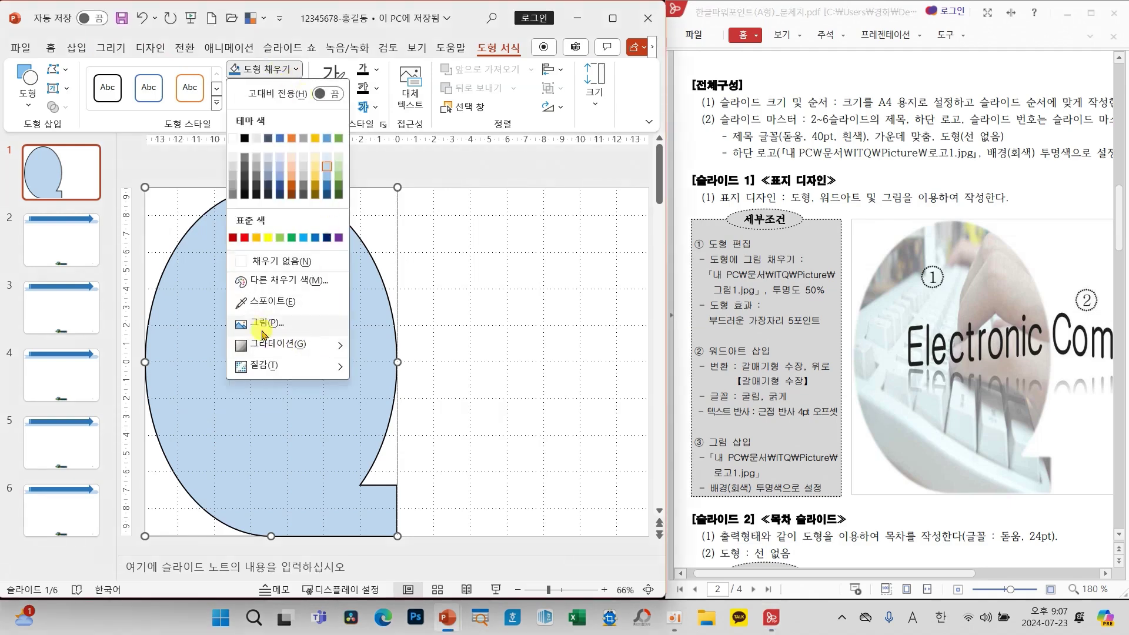
pyautogui.click(266, 325)
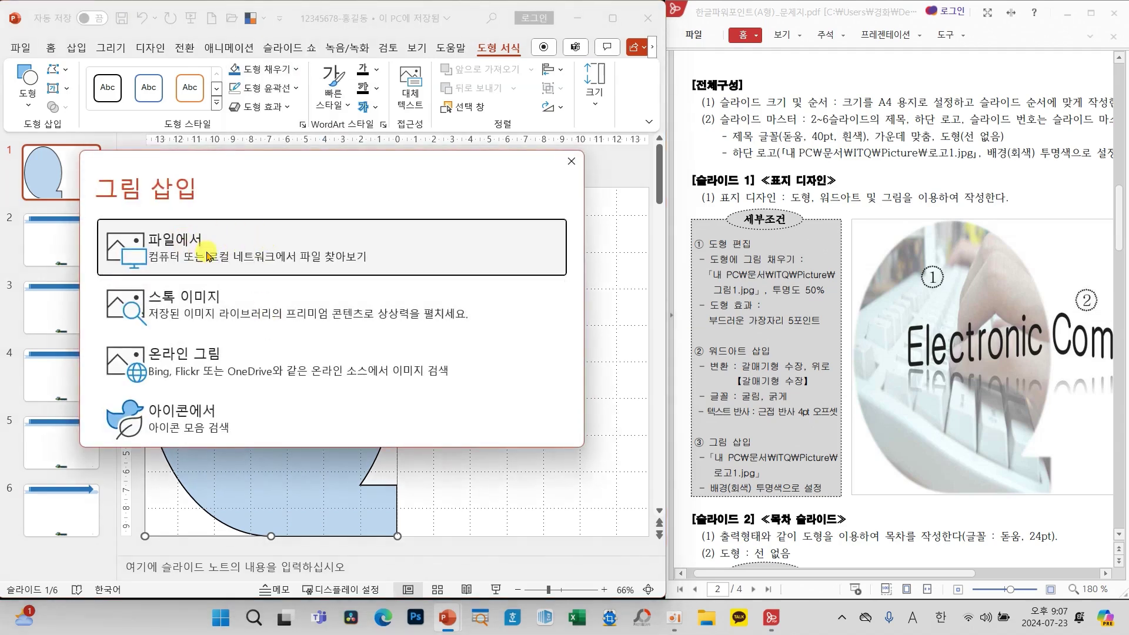
pyautogui.click(207, 253)
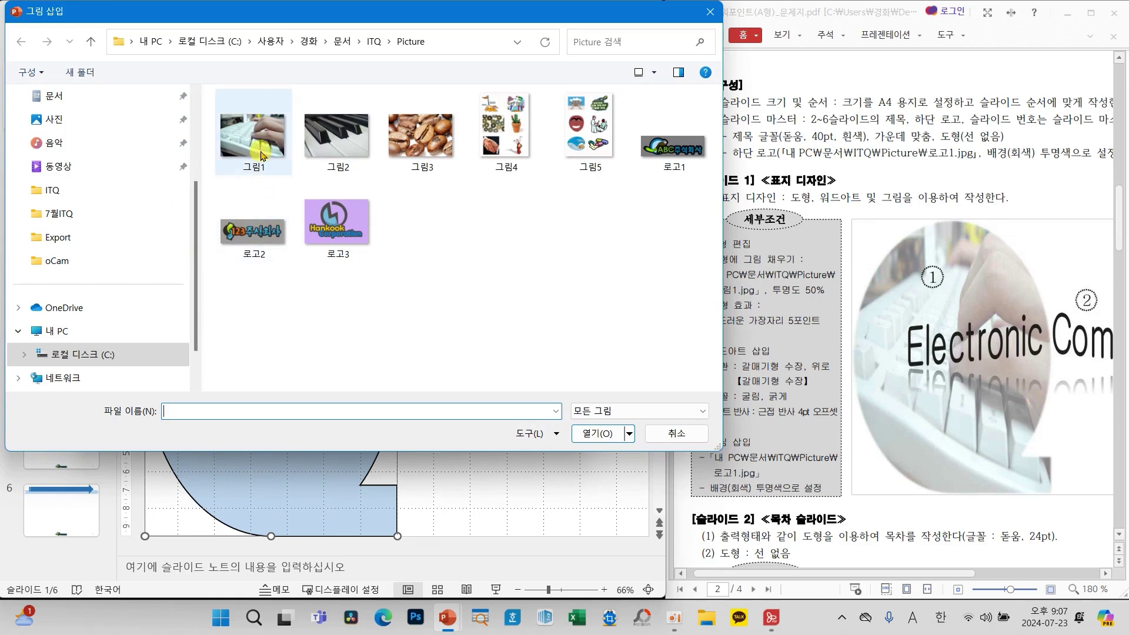
pyautogui.click(261, 150)
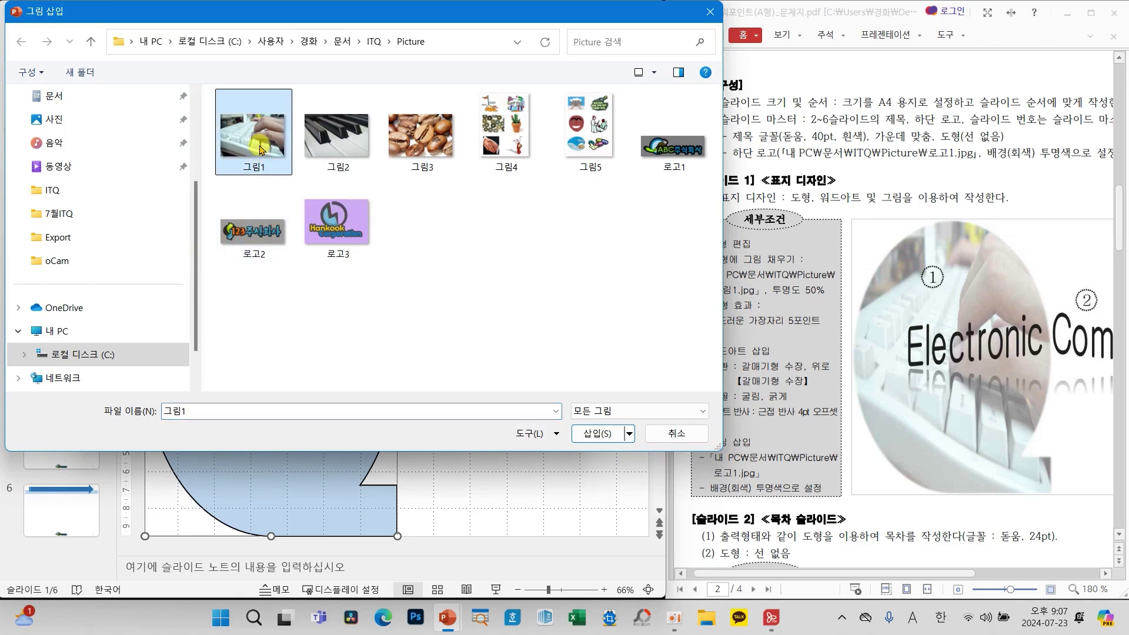
pyautogui.click(590, 434)
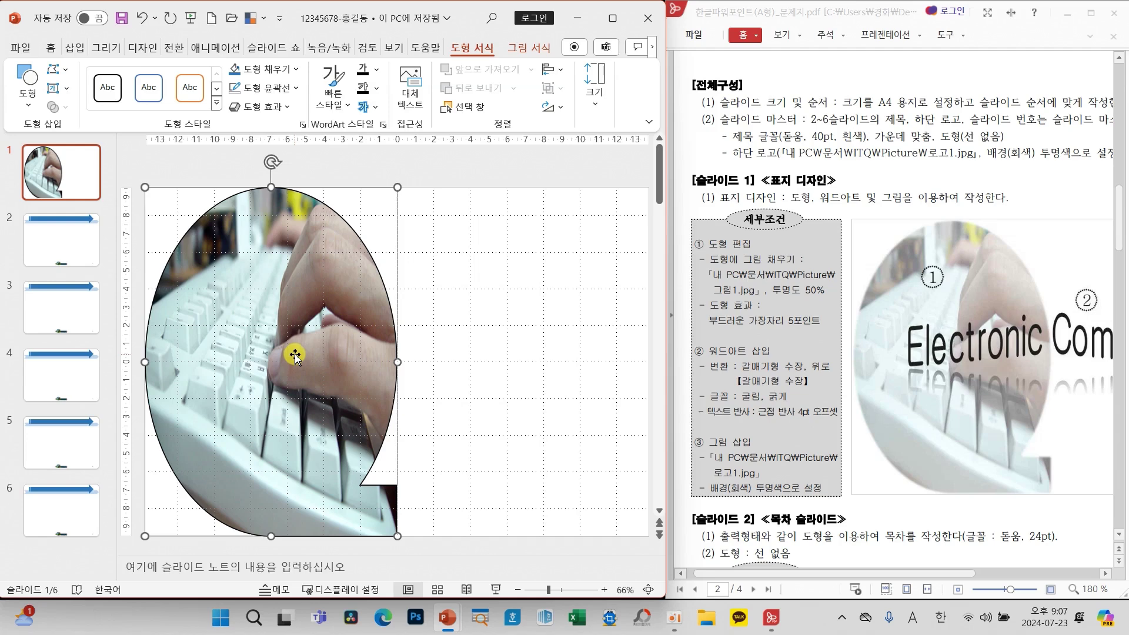
# Narrow the slide thumbnail pane and set the transparency of the shape's picture fill to 50%
pyautogui.moveTo(114, 299); pyautogui.dragTo(52, 303)
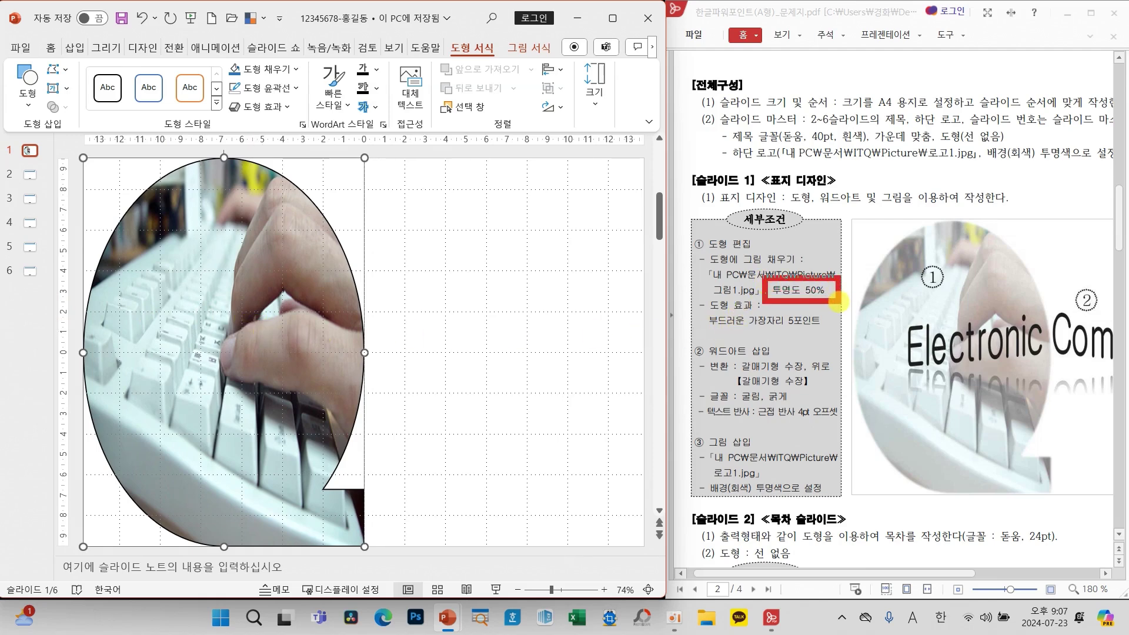
pyautogui.moveTo(724, 319); pyautogui.dragTo(826, 334)
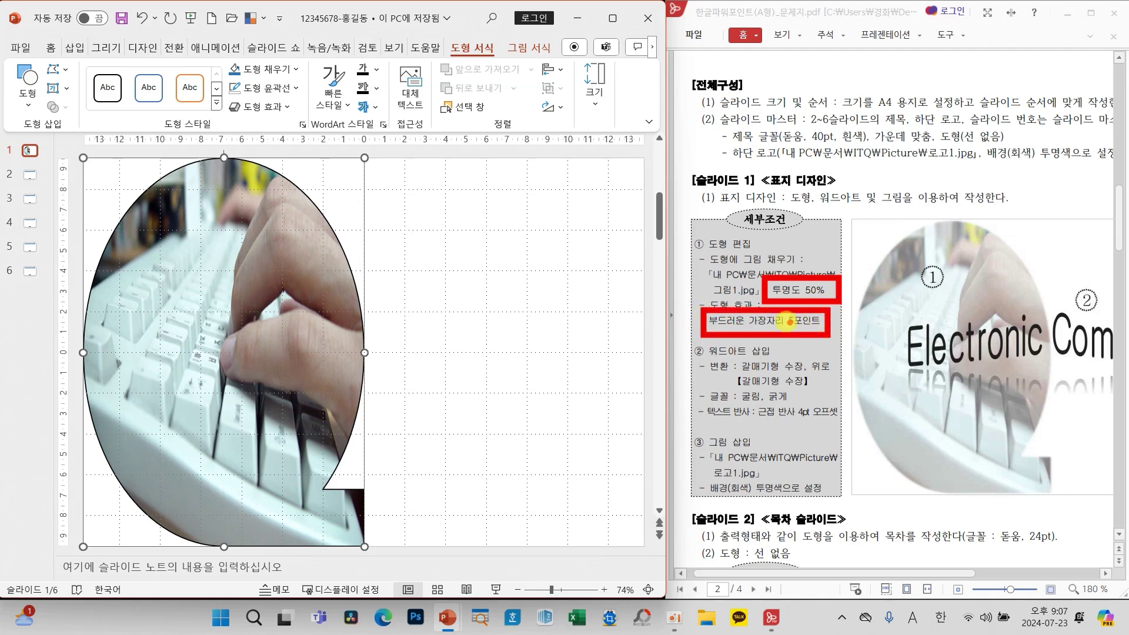
pyautogui.rightClick(224, 287)
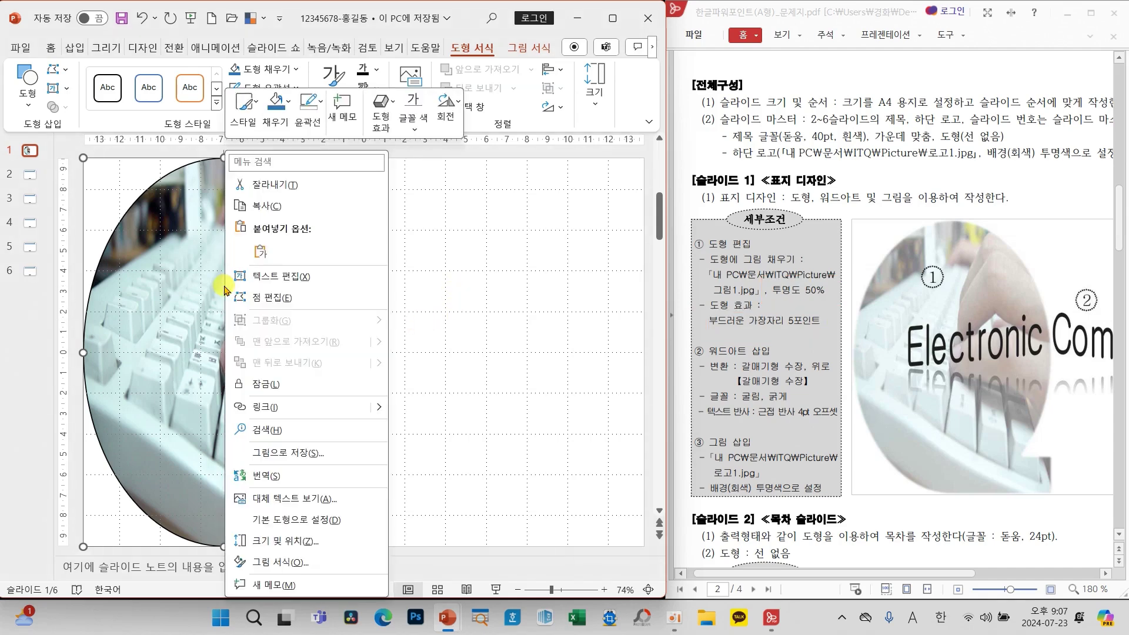
pyautogui.click(277, 563)
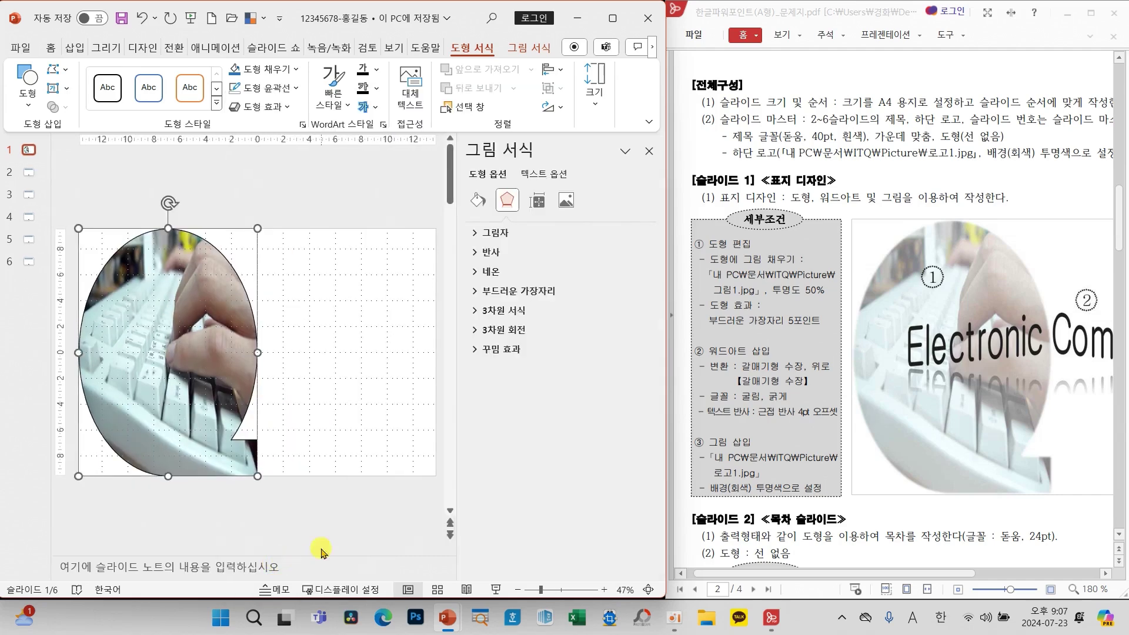
pyautogui.click(478, 202)
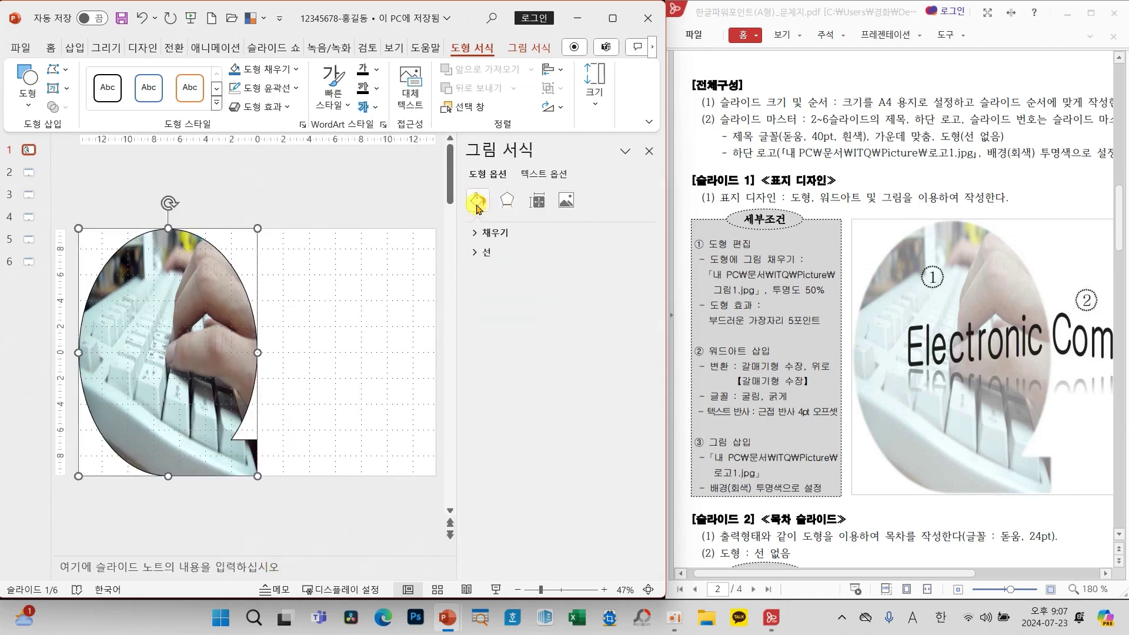
pyautogui.click(483, 233)
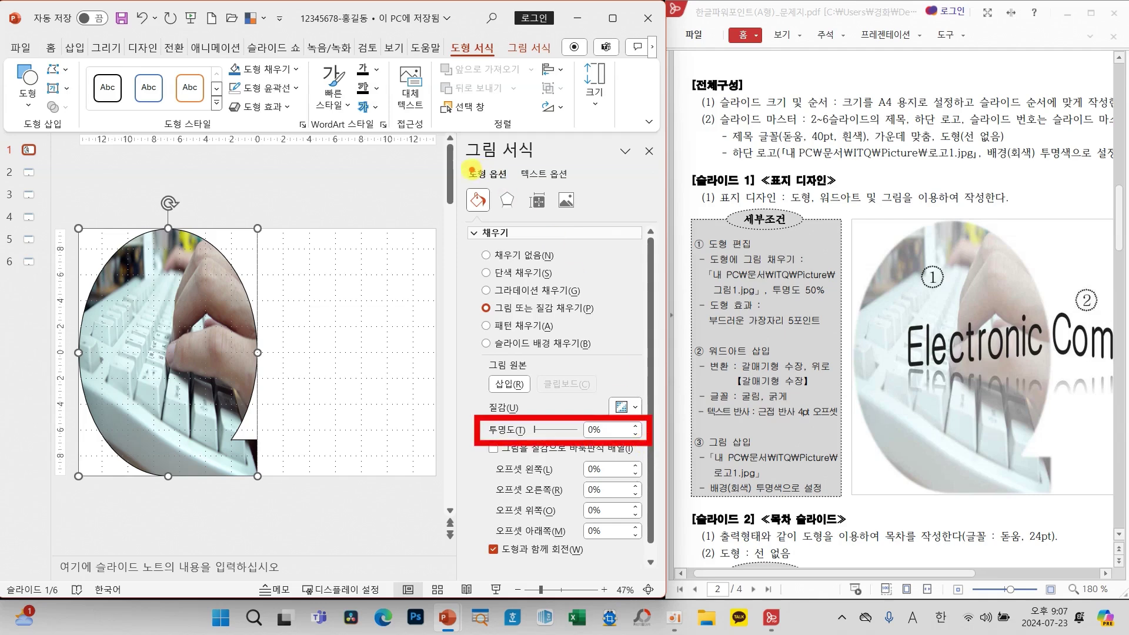
pyautogui.moveTo(472, 170); pyautogui.dragTo(513, 132)
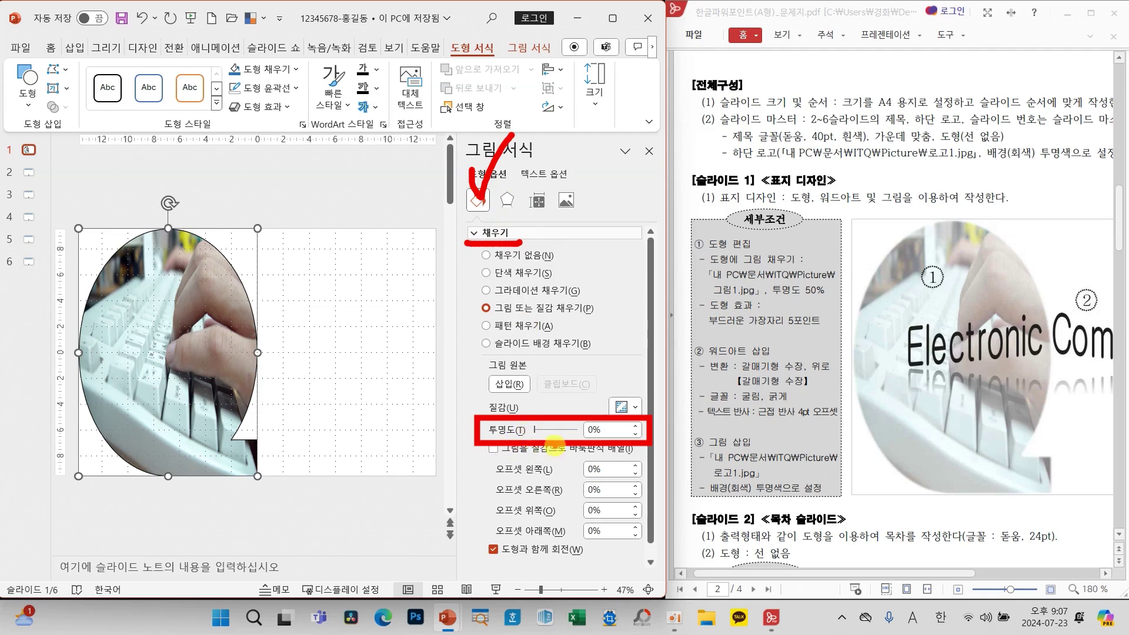
pyautogui.click(590, 430)
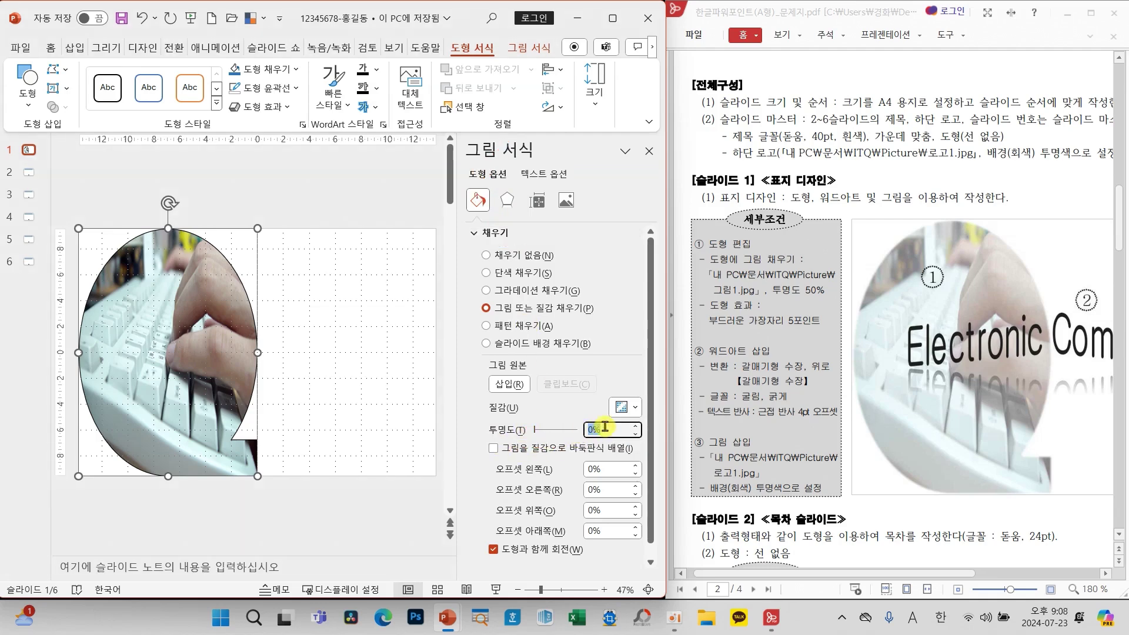
pyautogui.write('50')
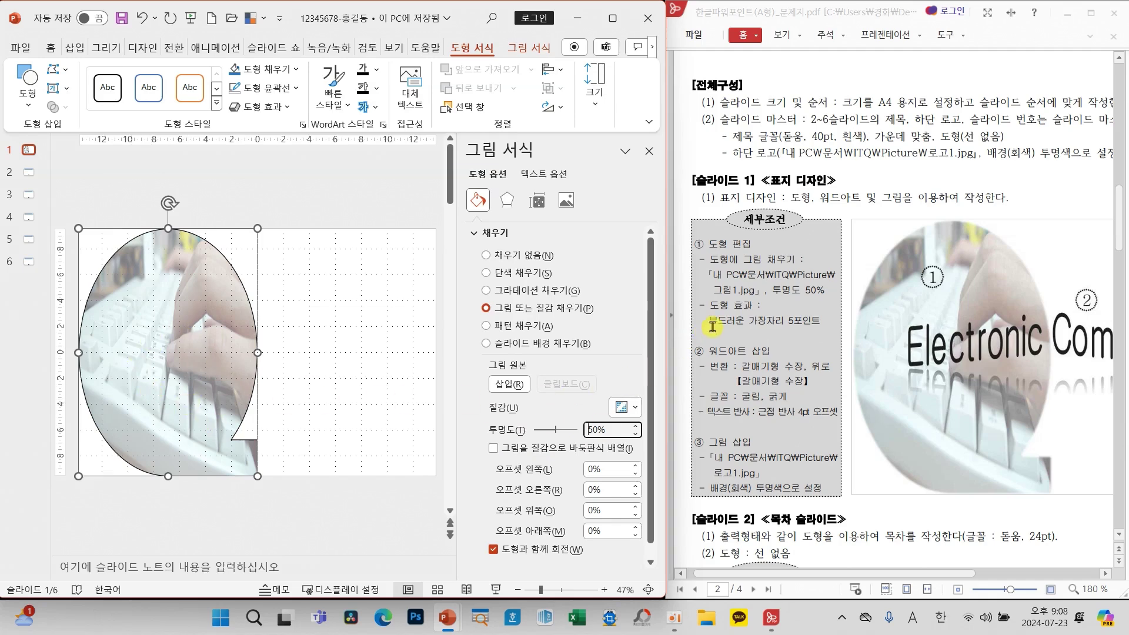
# Apply the 5-point soft edges preset to the picture-filled shape and close the formatting pane
pyautogui.click(514, 201)
pyautogui.click(533, 293)
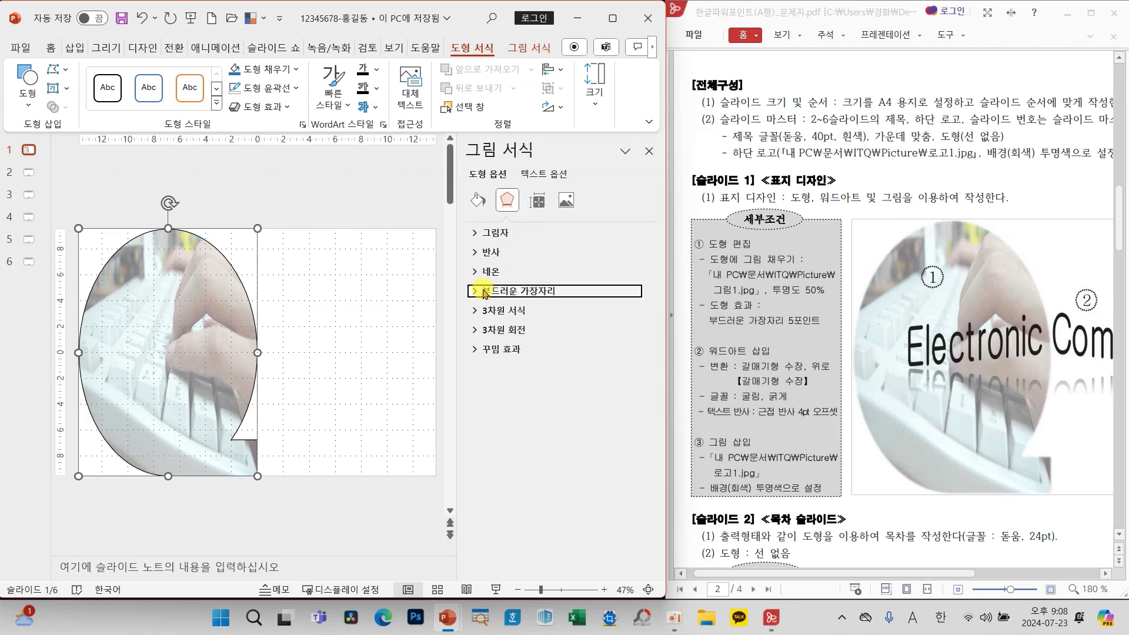
pyautogui.click(626, 311)
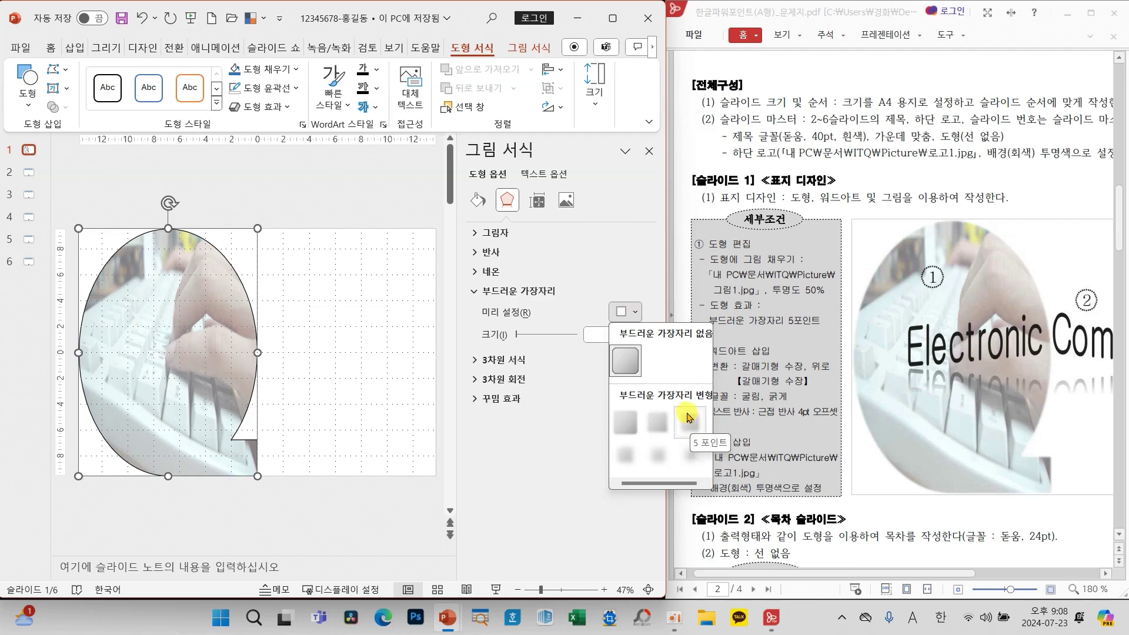
pyautogui.click(689, 420)
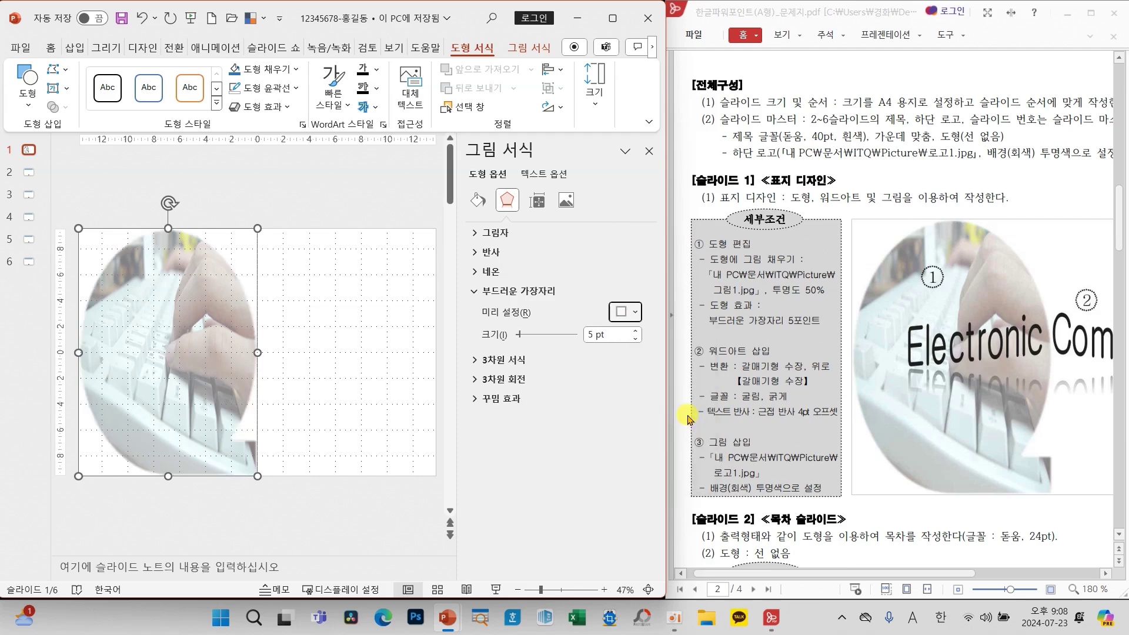
pyautogui.click(648, 152)
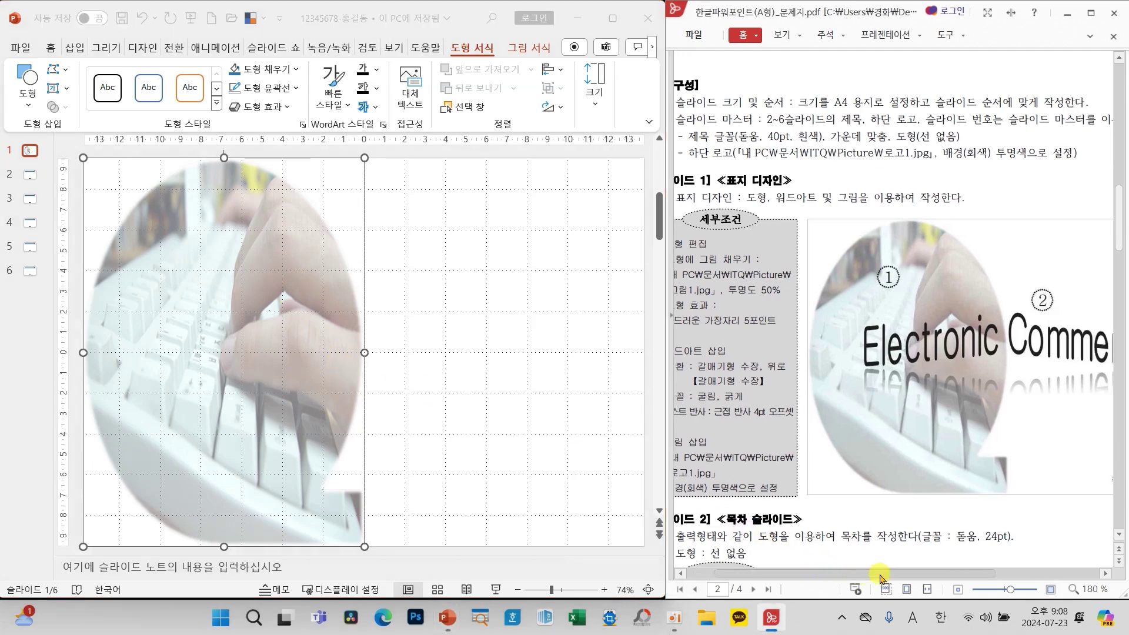
# Check the cover sample's title in the PDF and insert a WordArt in the orange outlined style on slide 1
pyautogui.moveTo(849, 573); pyautogui.dragTo(931, 580)
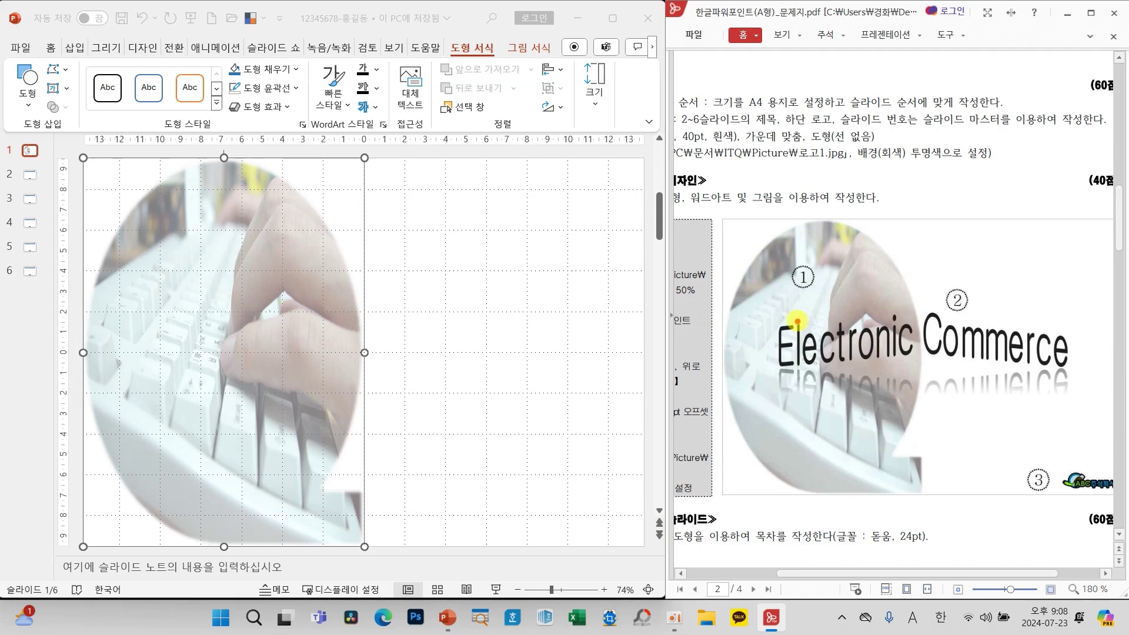
pyautogui.moveTo(761, 294)
pyautogui.mouseDown()
pyautogui.moveTo(1039, 353)
pyautogui.moveTo(1083, 384)
pyautogui.mouseUp()
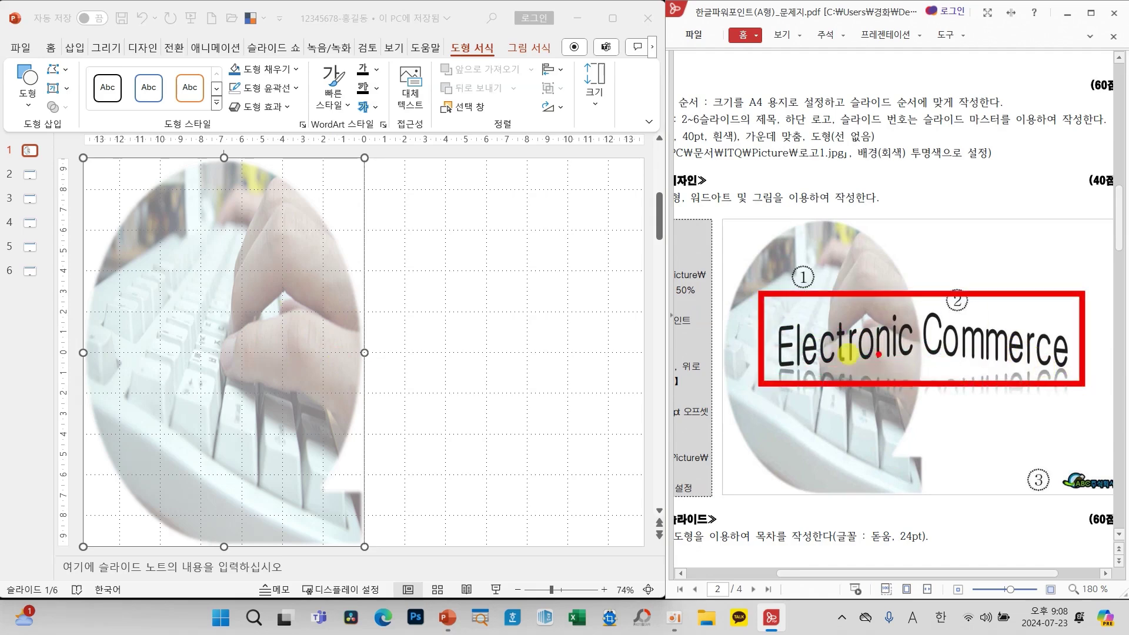
pyautogui.click(75, 49)
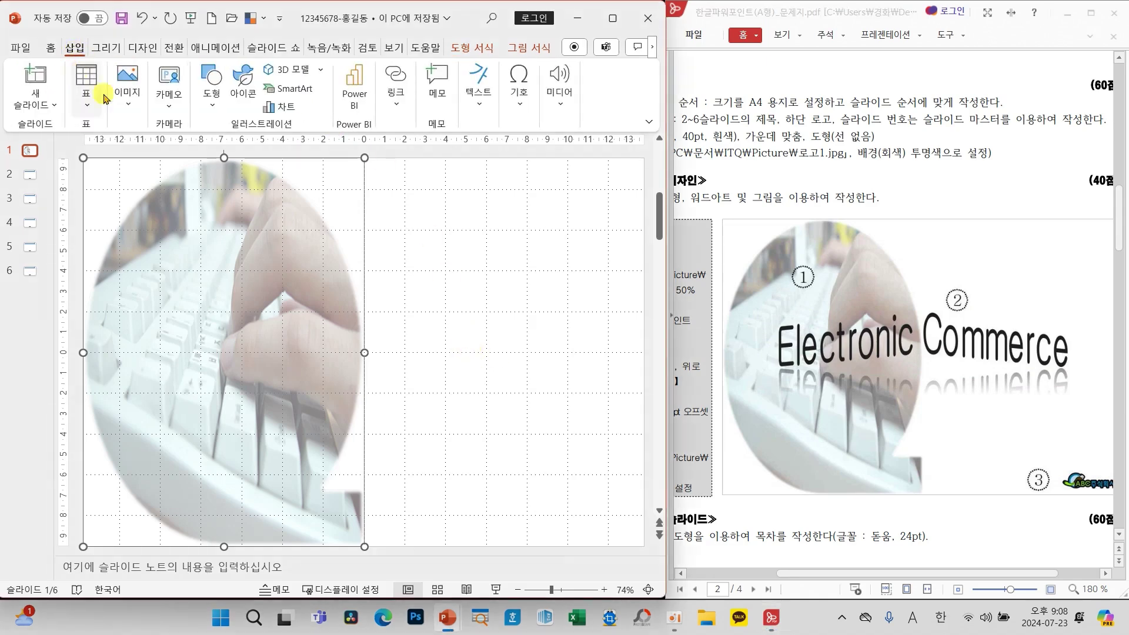
pyautogui.click(486, 103)
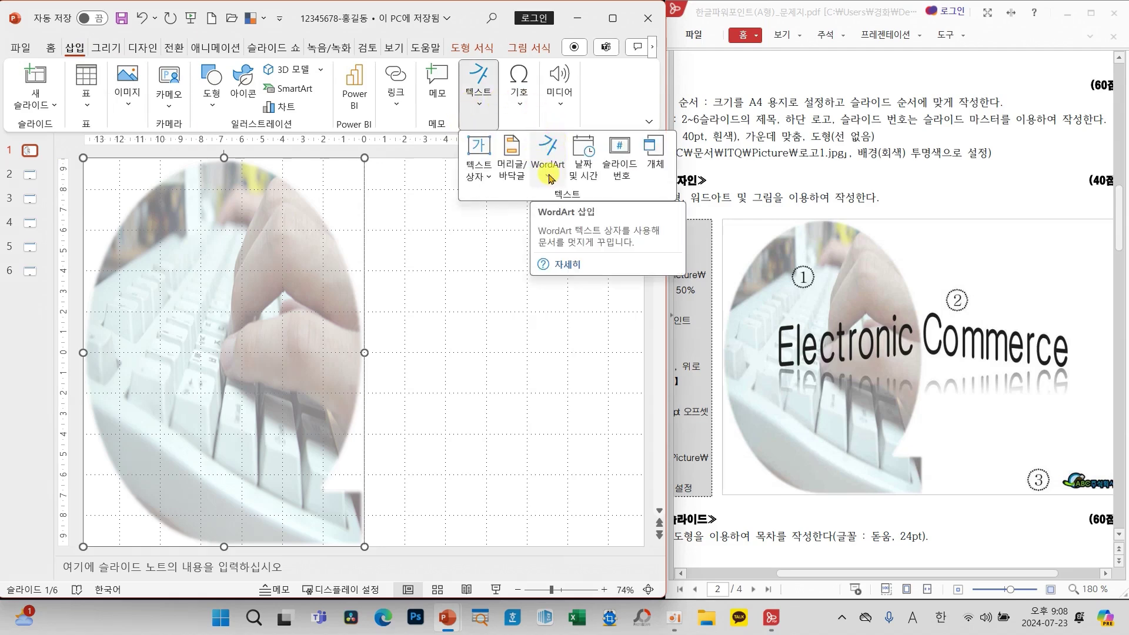
pyautogui.click(547, 174)
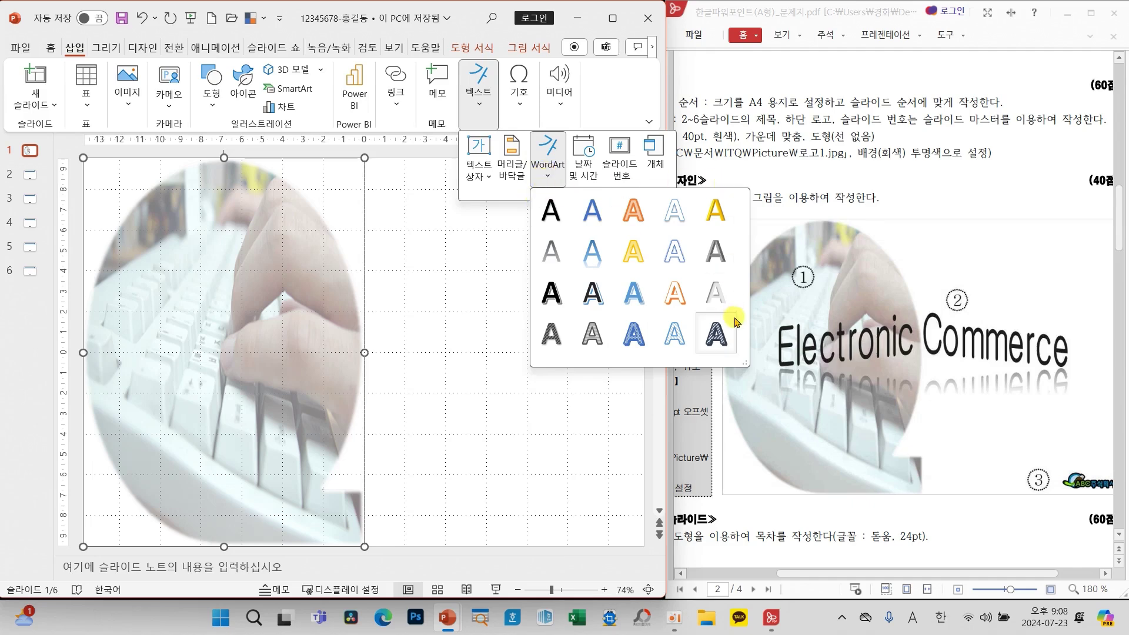
pyautogui.click(633, 210)
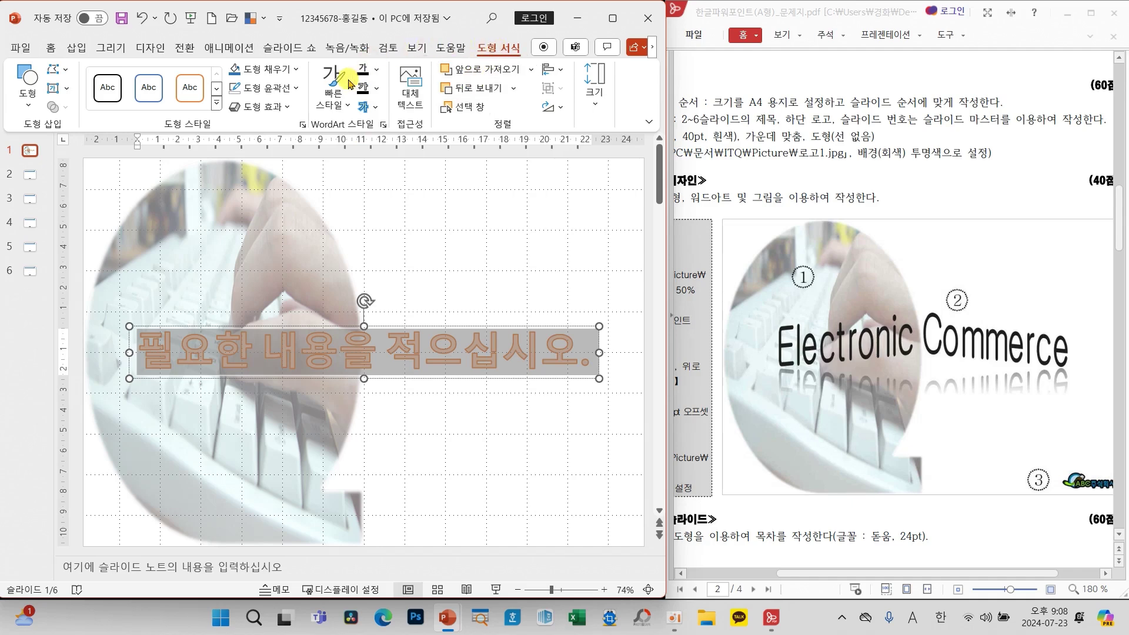
# Clear the WordArt formatting from the new WordArt's placeholder text
pyautogui.click(333, 106)
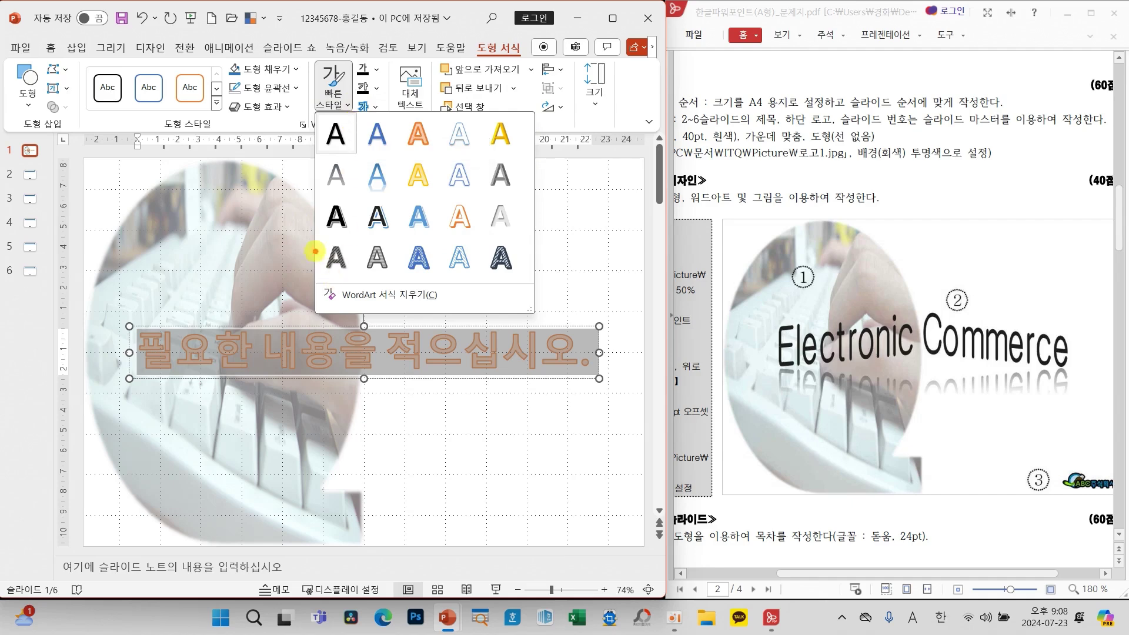
pyautogui.moveTo(308, 275)
pyautogui.mouseDown()
pyautogui.moveTo(465, 315)
pyautogui.moveTo(469, 294)
pyautogui.moveTo(502, 297)
pyautogui.moveTo(473, 254)
pyautogui.moveTo(475, 307)
pyautogui.moveTo(510, 268)
pyautogui.mouseUp()
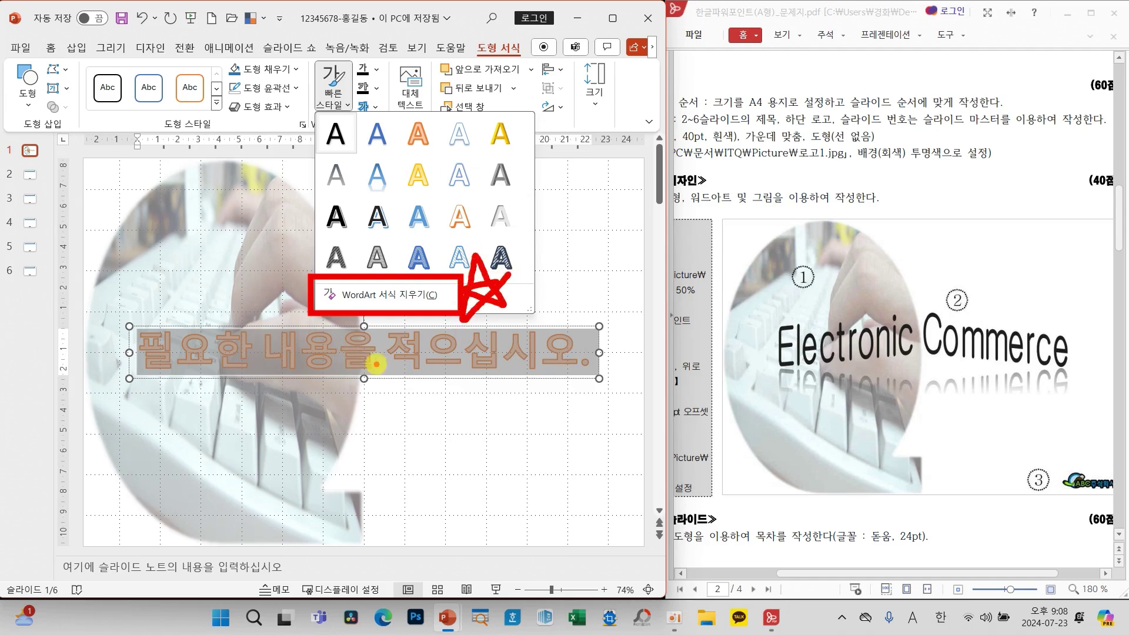
pyautogui.press('Escape')
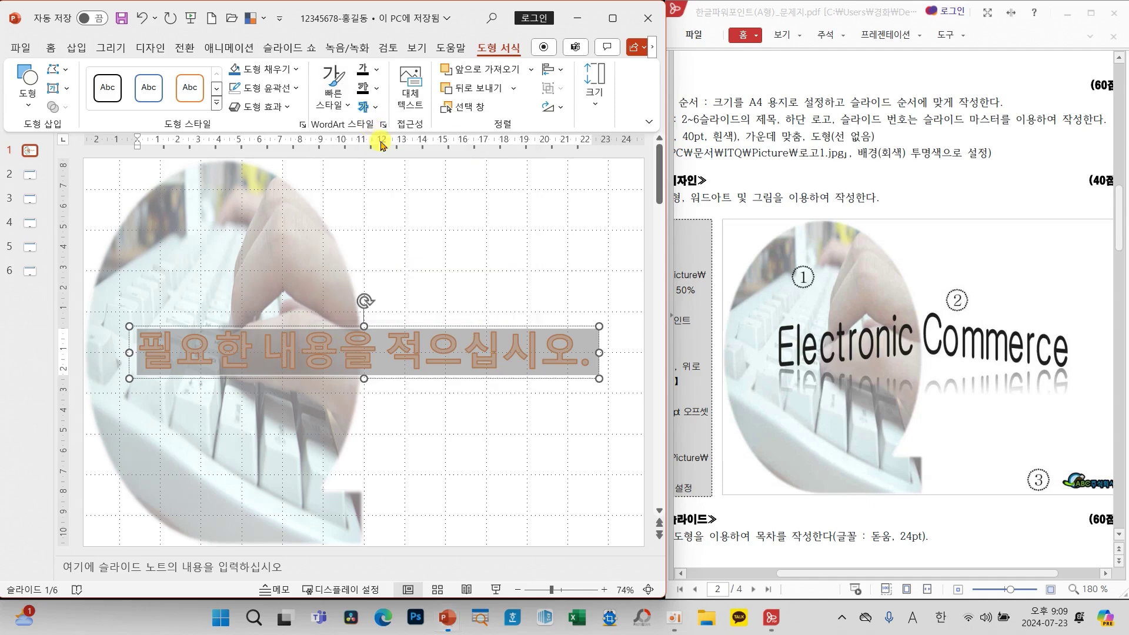
pyautogui.click(348, 106)
pyautogui.click(389, 295)
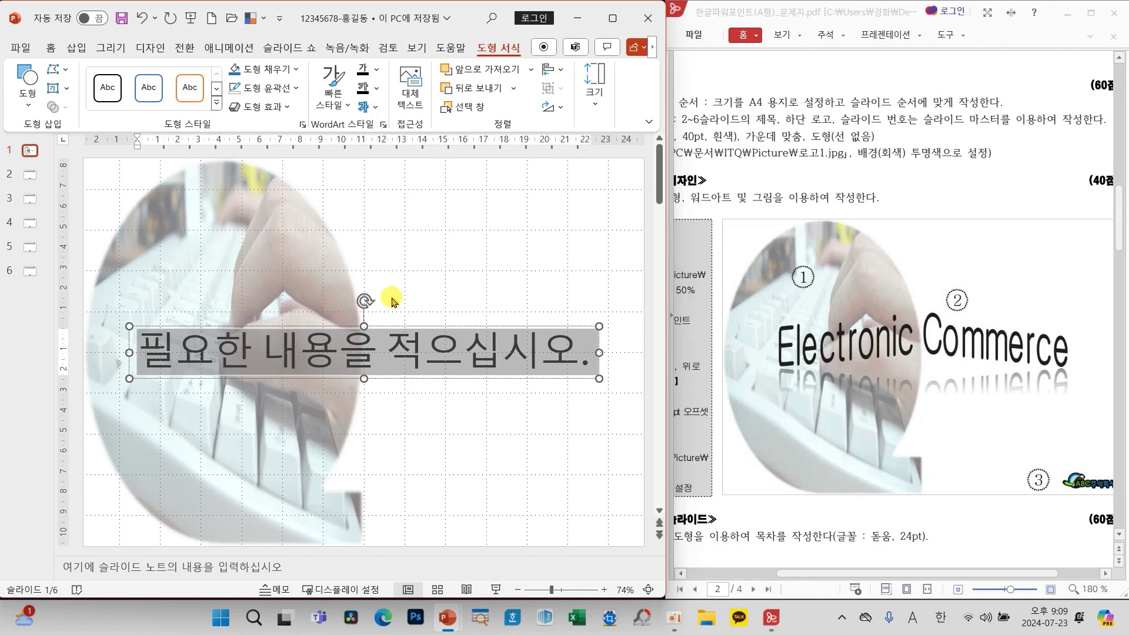
# Replace the WordArt's placeholder text with "Electronic Commerce" and select the whole WordArt box
pyautogui.press('Delete')
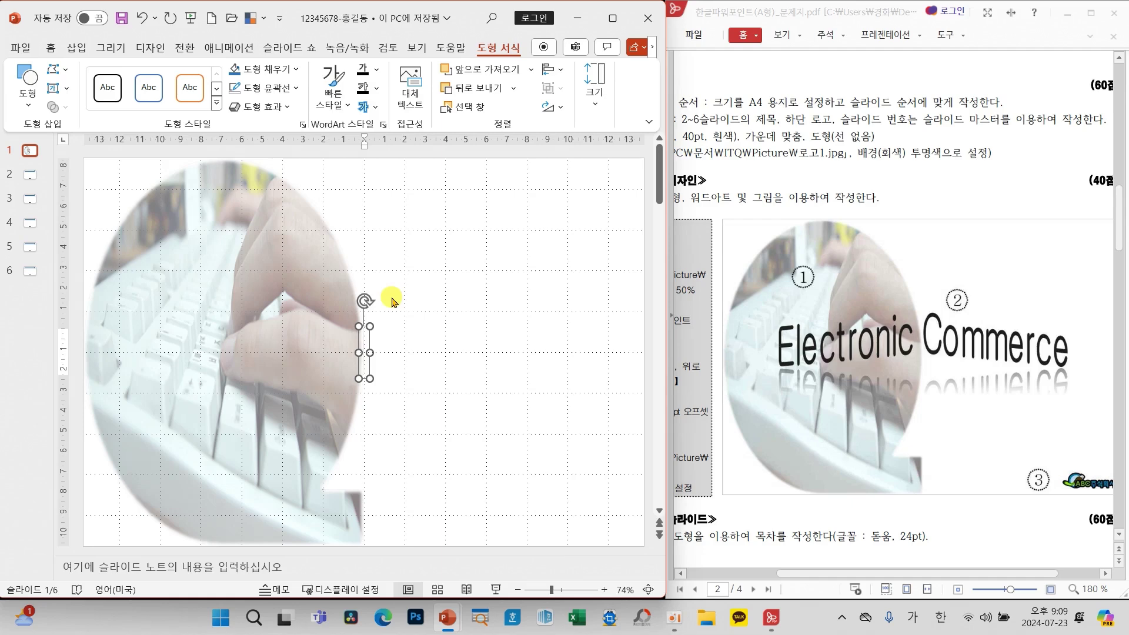
pyautogui.write('ㄸ')
pyautogui.press('BackSpace')
pyautogui.write('Ele')
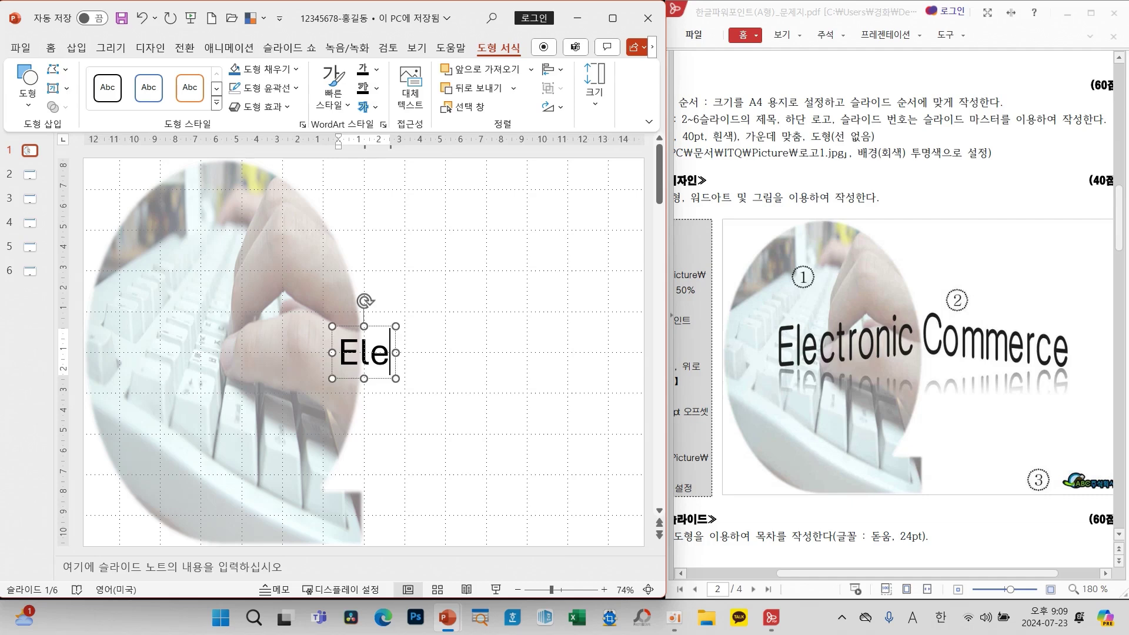
pyautogui.write('ctronic ')
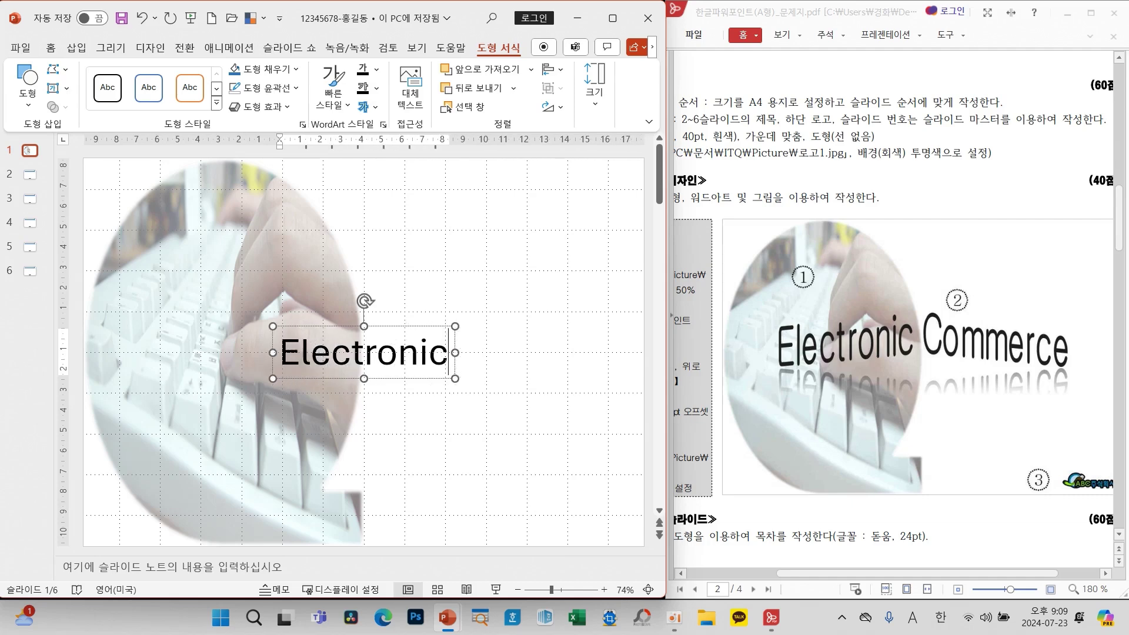
pyautogui.write('C')
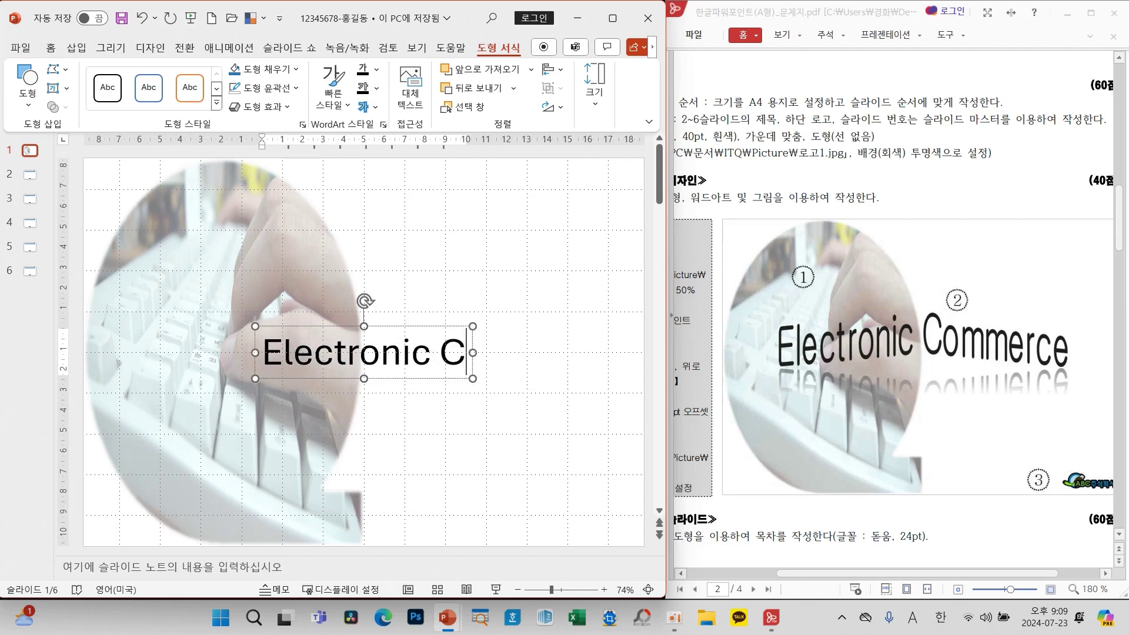
pyautogui.write('ommerce')
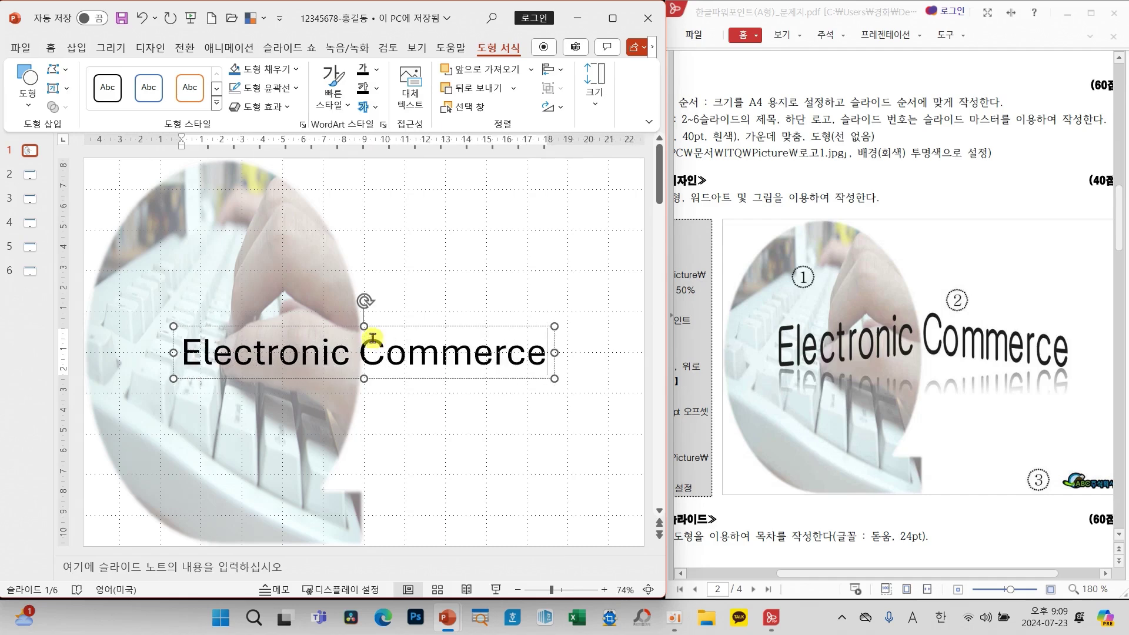
pyautogui.click(470, 324)
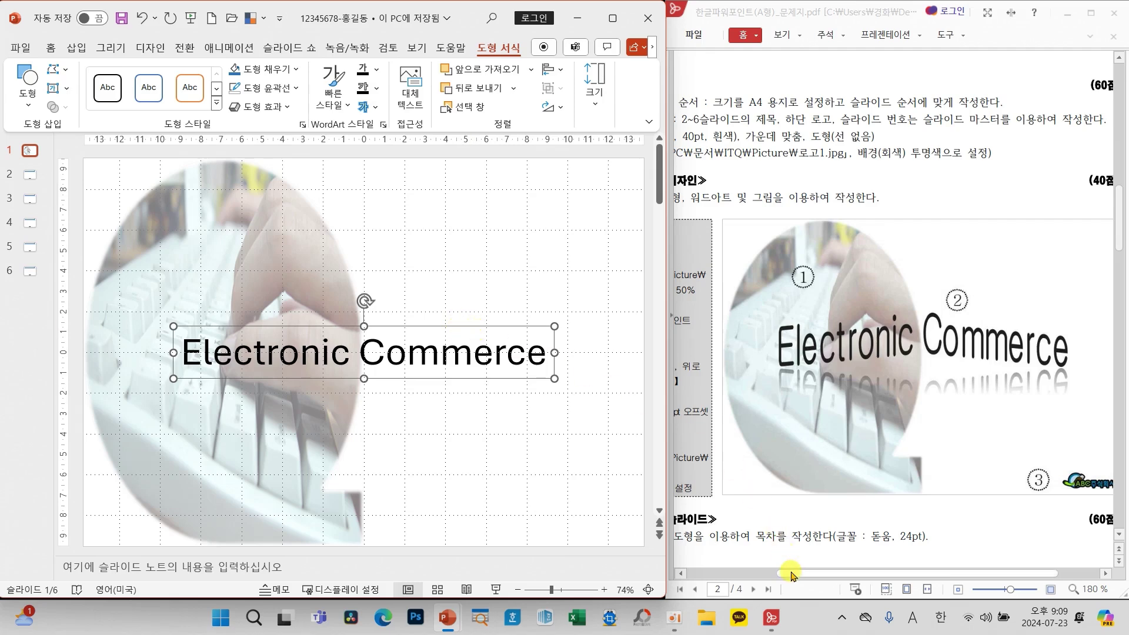
# Check the WordArt requirements in the PDF and apply the upward chevron transform to the "Electronic Commerce" WordArt
pyautogui.moveTo(793, 574); pyautogui.dragTo(700, 573)
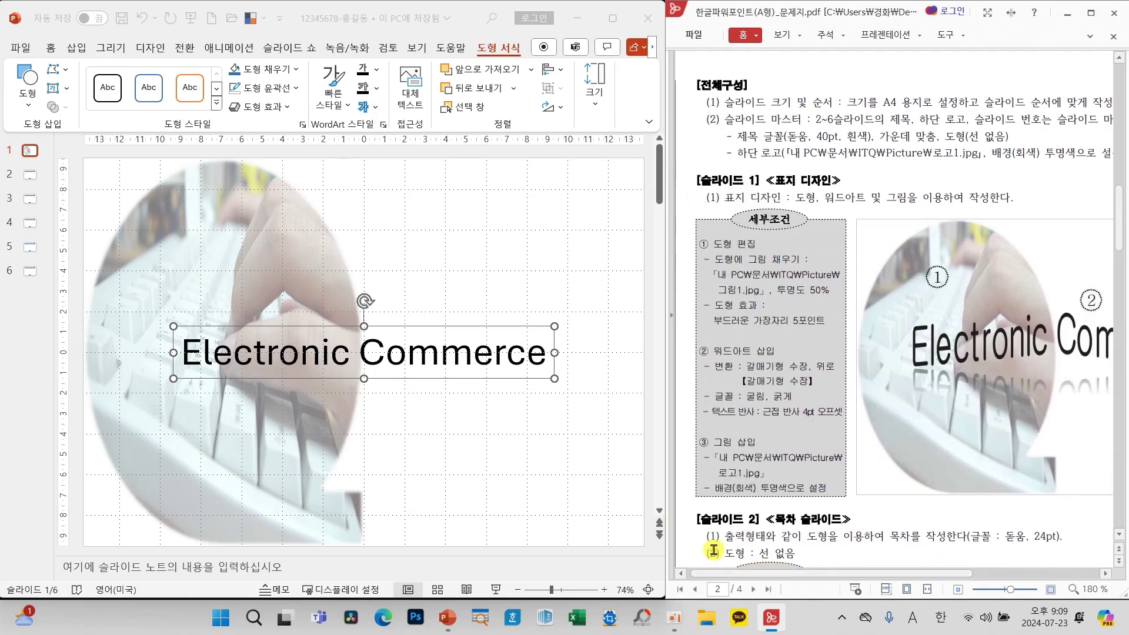
pyautogui.moveTo(687, 336)
pyautogui.mouseDown()
pyautogui.moveTo(861, 429)
pyautogui.moveTo(851, 423)
pyautogui.mouseUp()
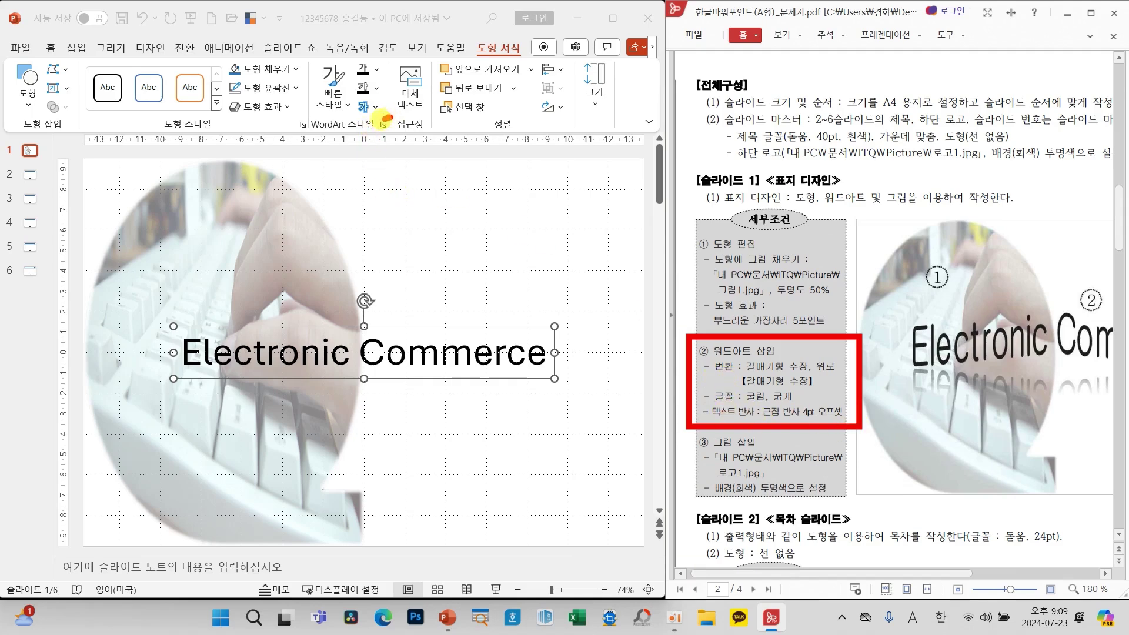
pyautogui.moveTo(386, 121)
pyautogui.mouseDown()
pyautogui.moveTo(344, 101)
pyautogui.moveTo(388, 112)
pyautogui.mouseUp()
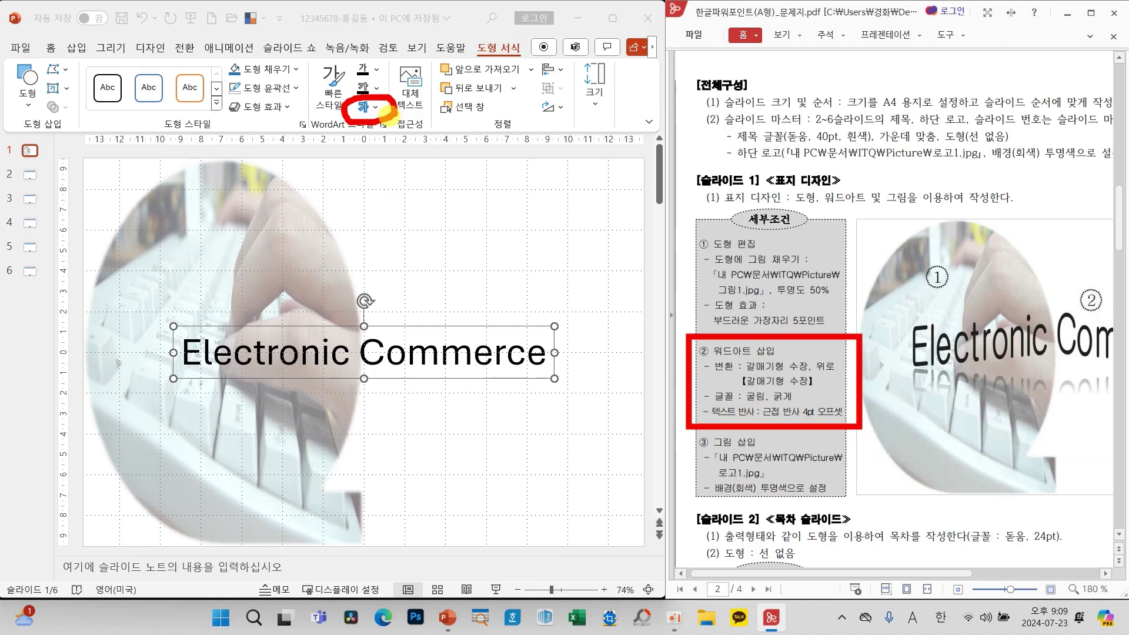
pyautogui.press('Escape')
pyautogui.click(376, 109)
pyautogui.click(375, 107)
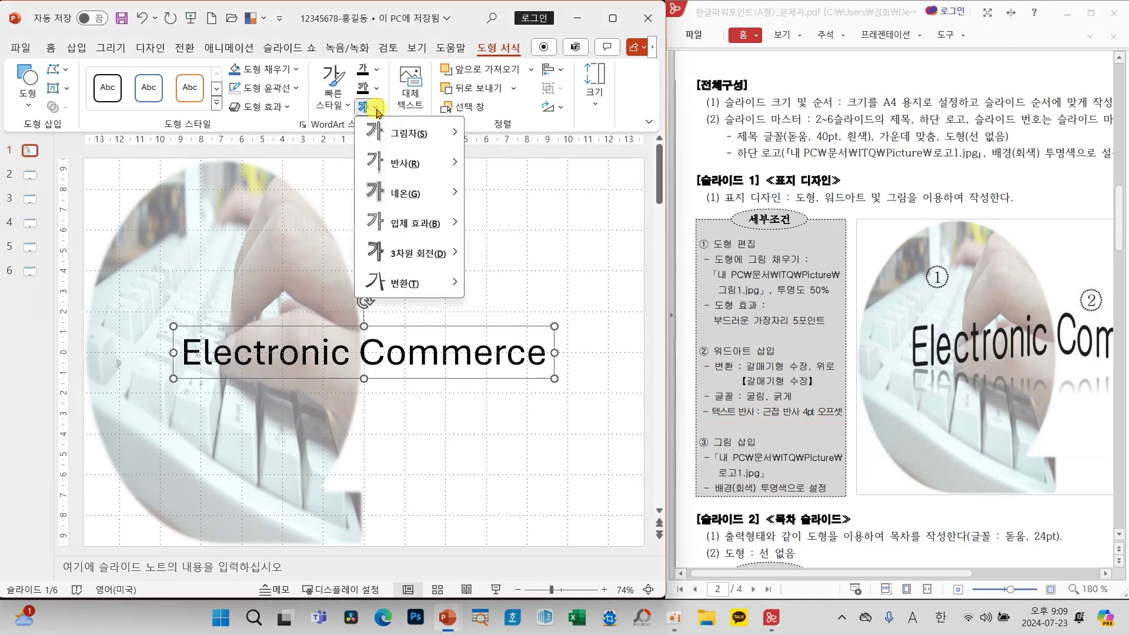
pyautogui.moveTo(419, 286)
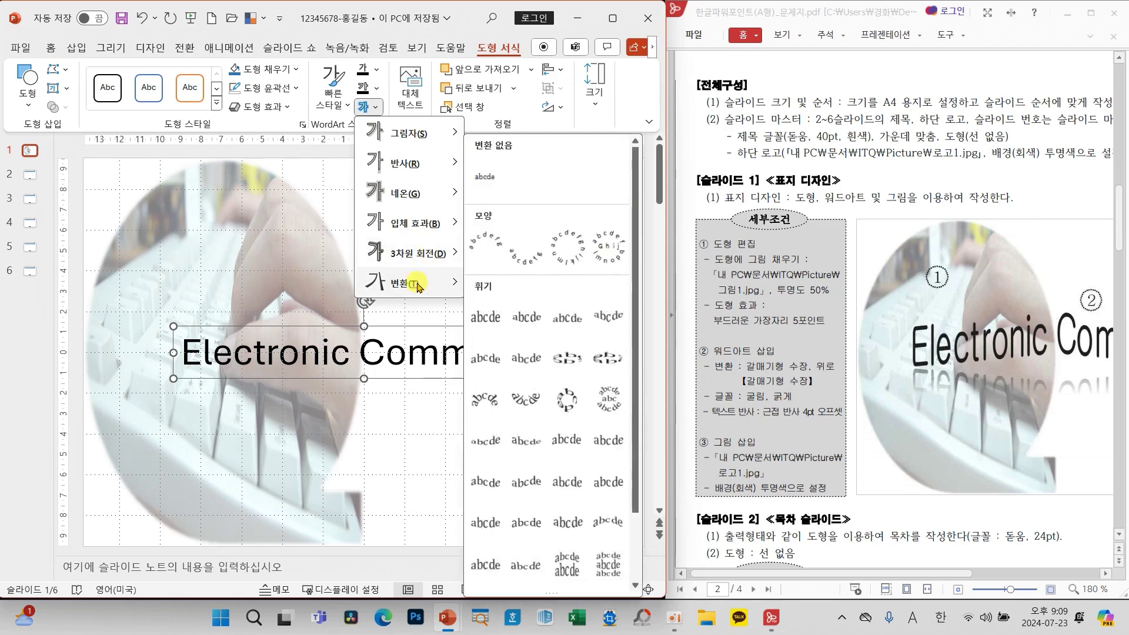
pyautogui.click(479, 360)
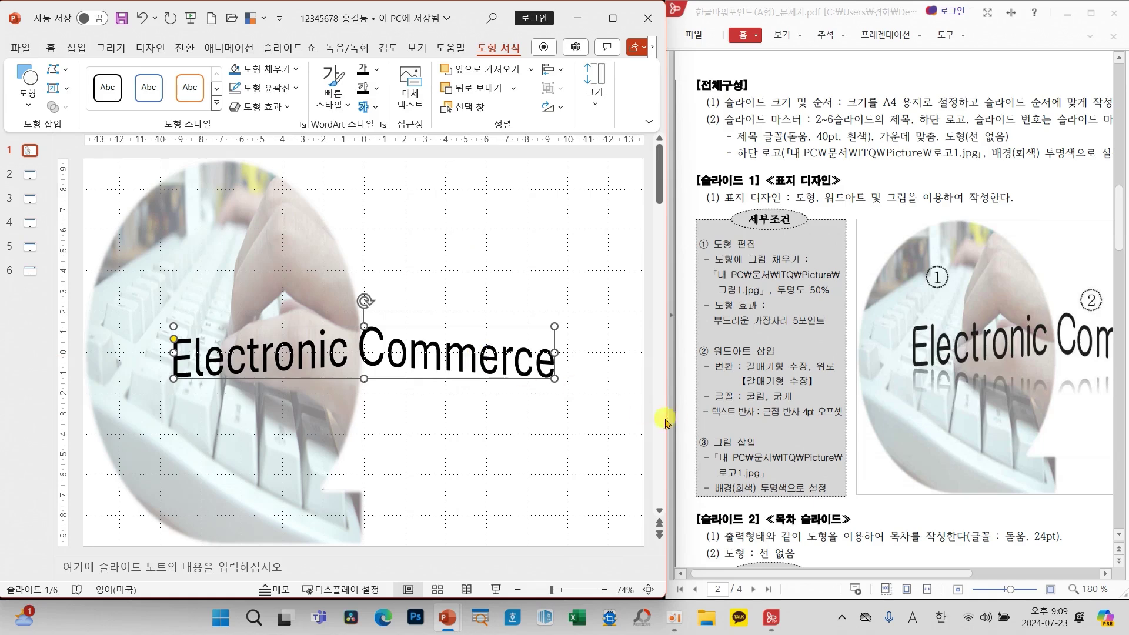
# Apply the tight reflection with 4 pt offset to the WordArt text
pyautogui.click(372, 108)
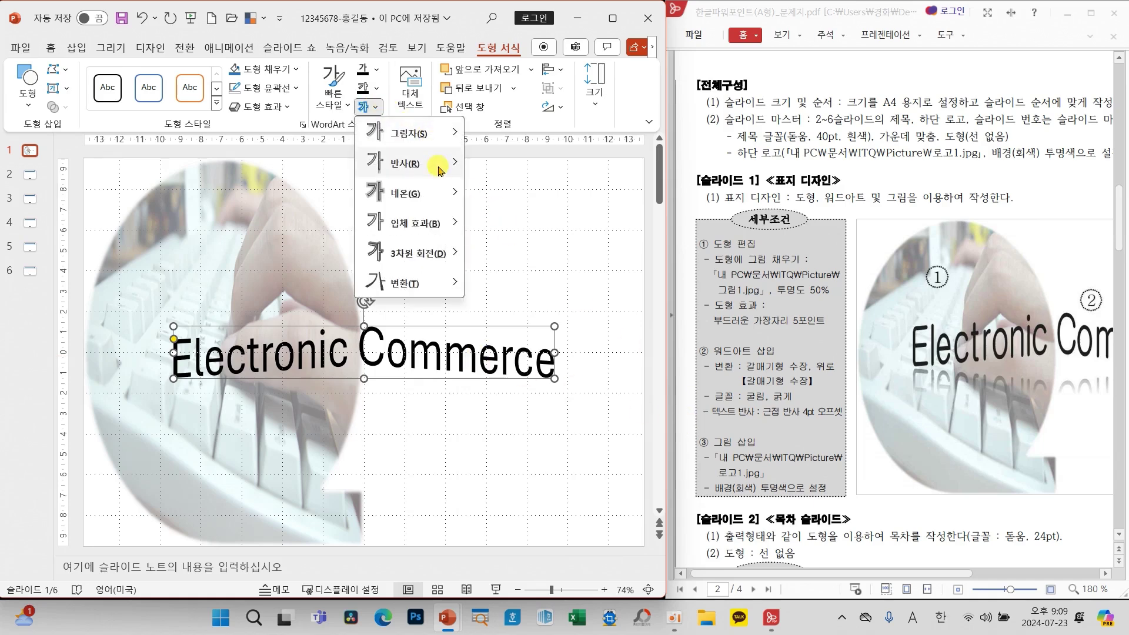
pyautogui.moveTo(428, 173)
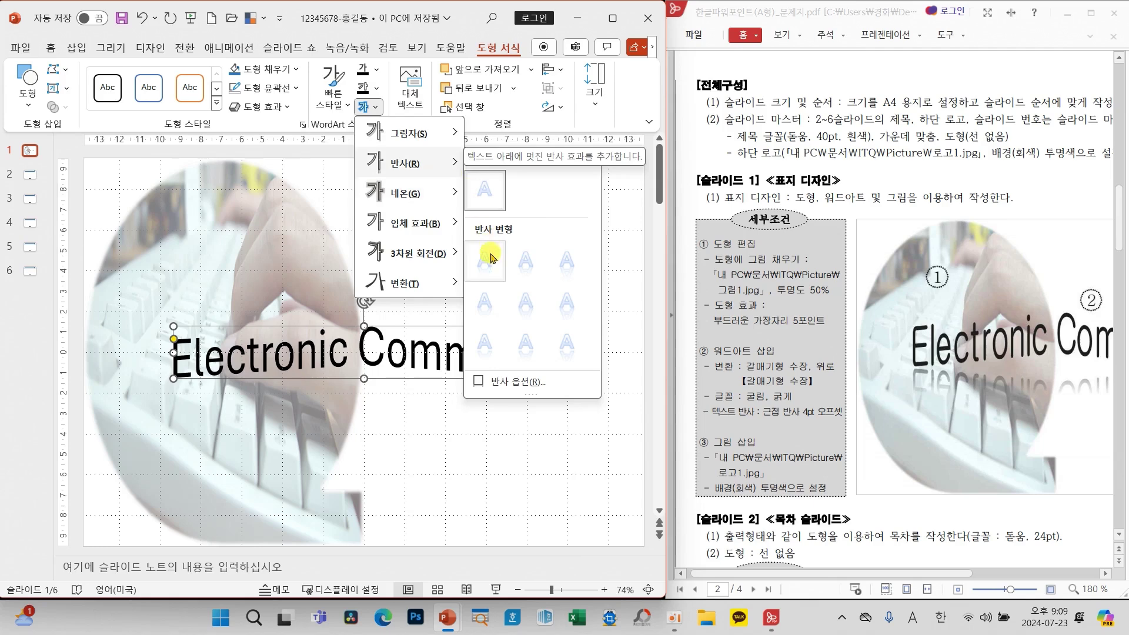
pyautogui.click(485, 303)
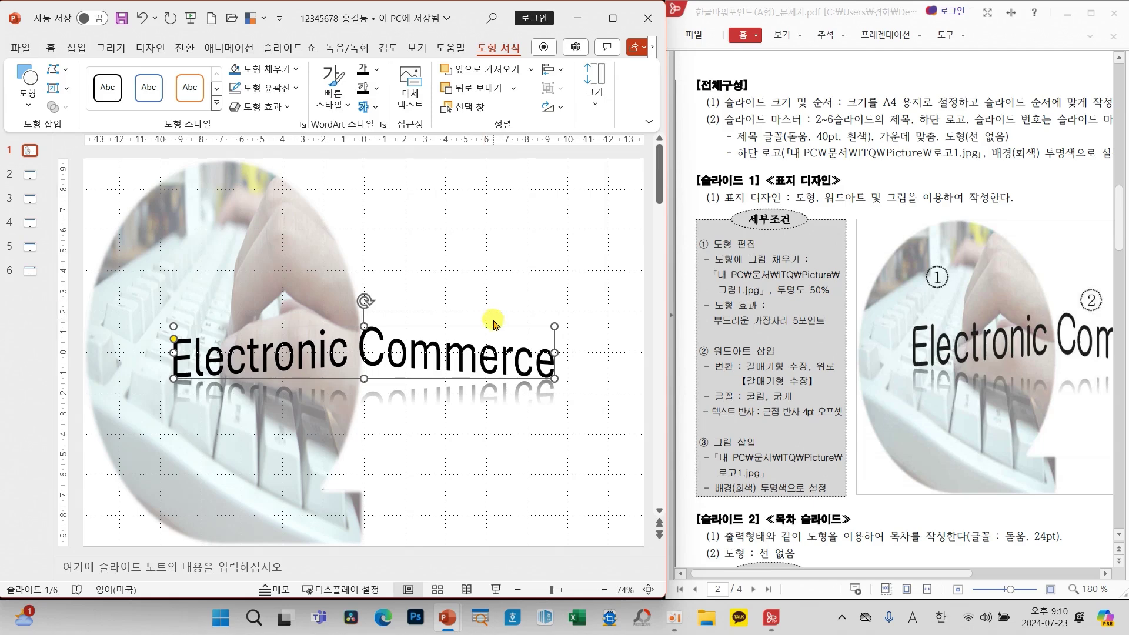
# Set the WordArt's font to 굴림 and make it bold, as the PDF requires
pyautogui.moveTo(686, 380); pyautogui.dragTo(816, 410)
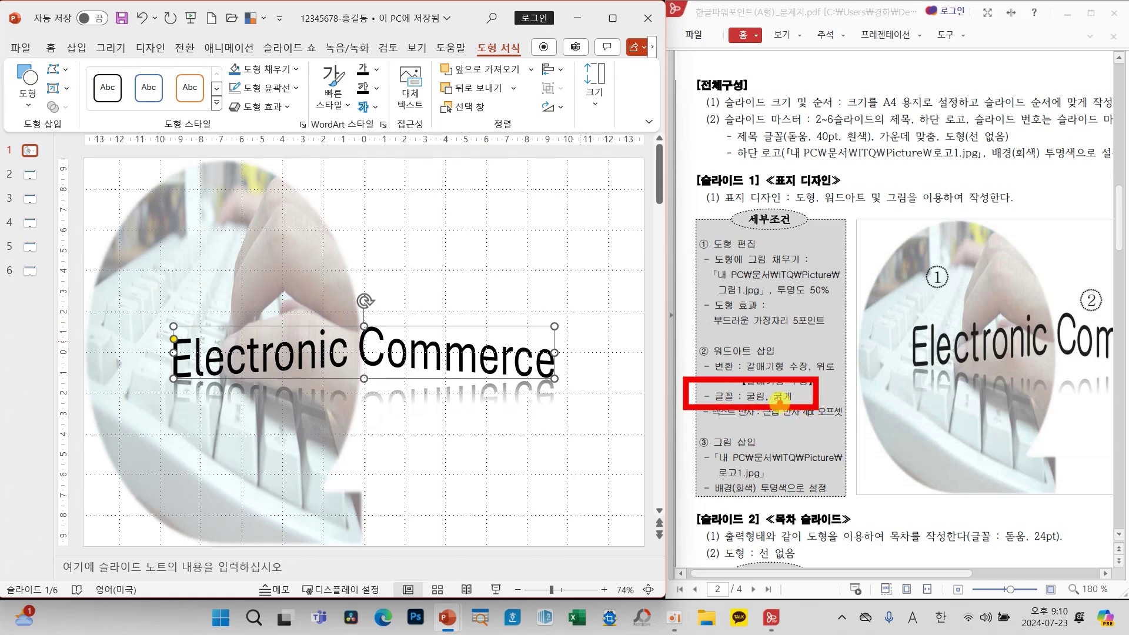
pyautogui.click(50, 49)
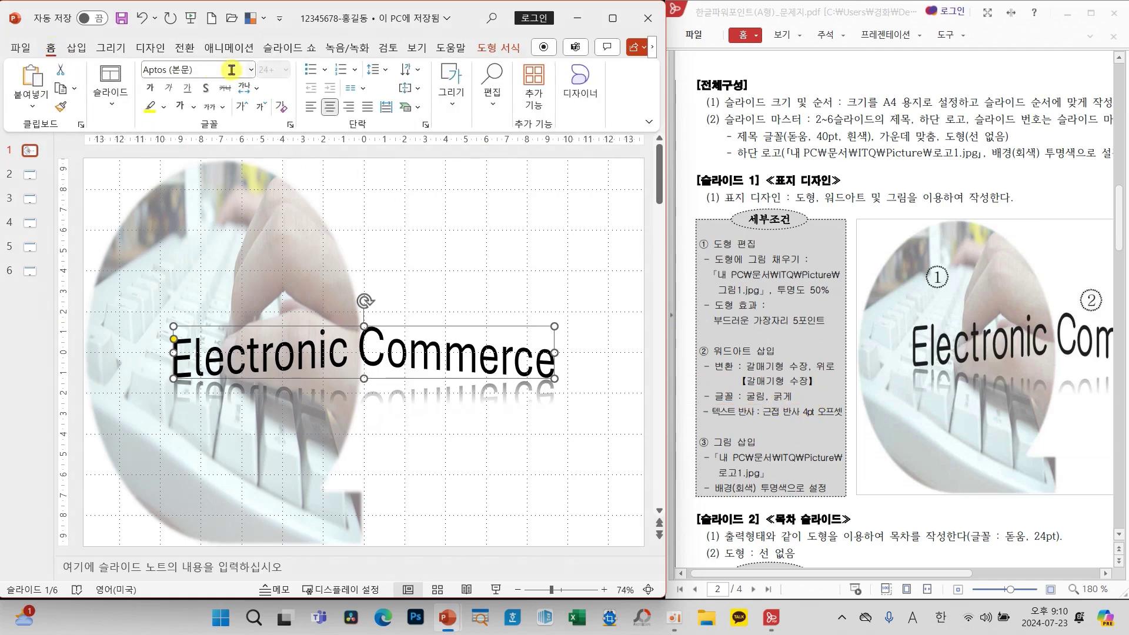
pyautogui.click(250, 70)
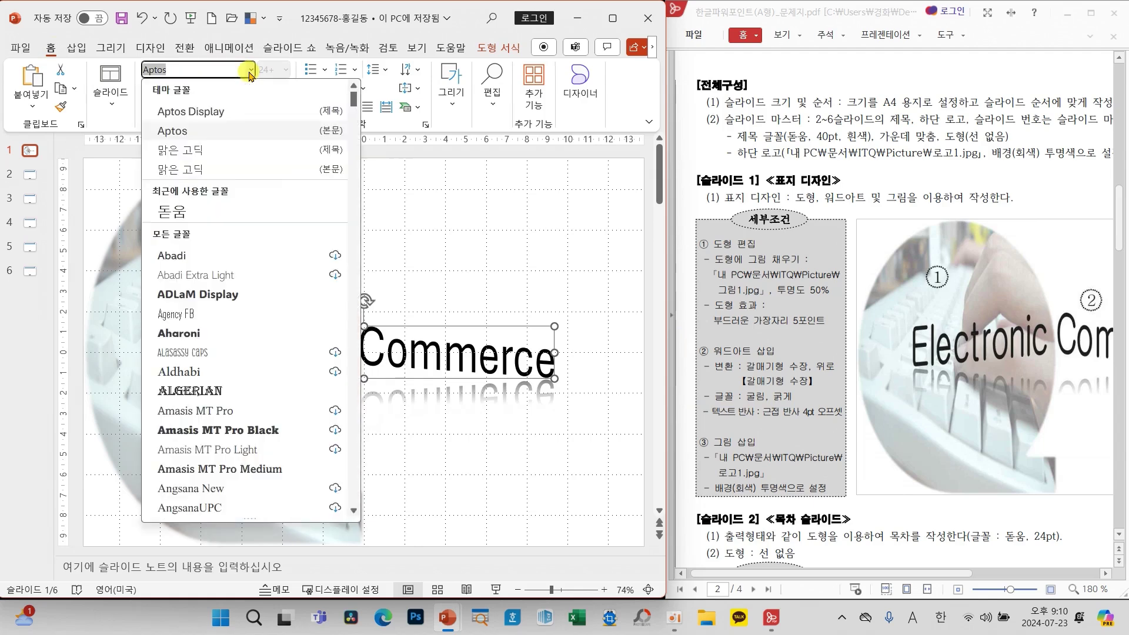
pyautogui.write('rnffl')
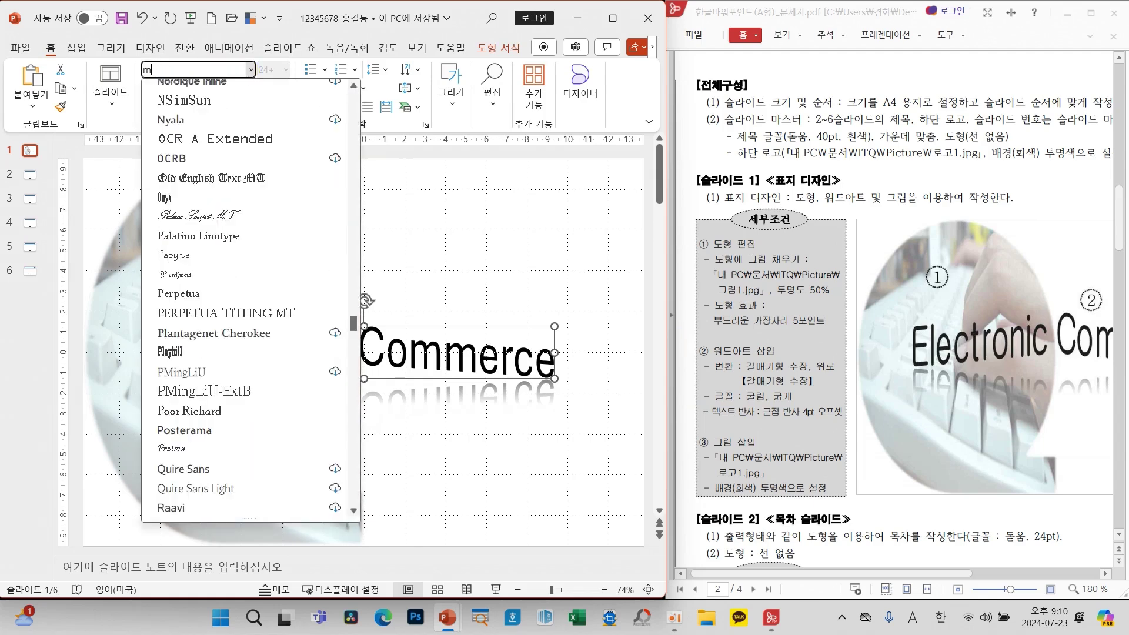
pyautogui.press('BackSpace')
pyautogui.press('Hangul')
pyautogui.write('굴림')
pyautogui.press('Return')
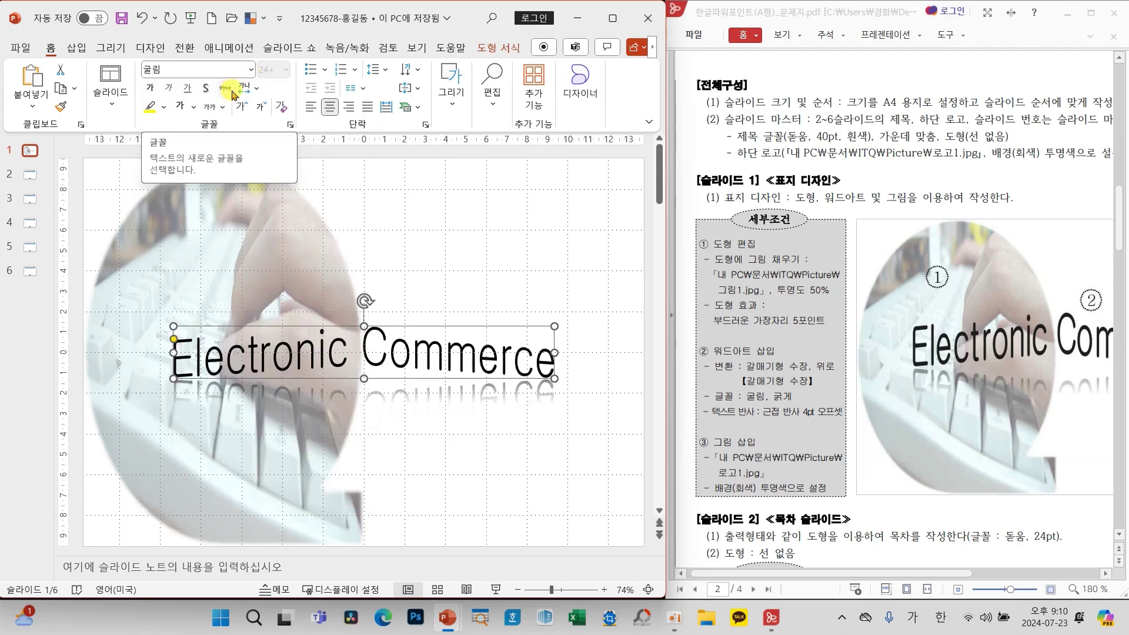
pyautogui.click(150, 88)
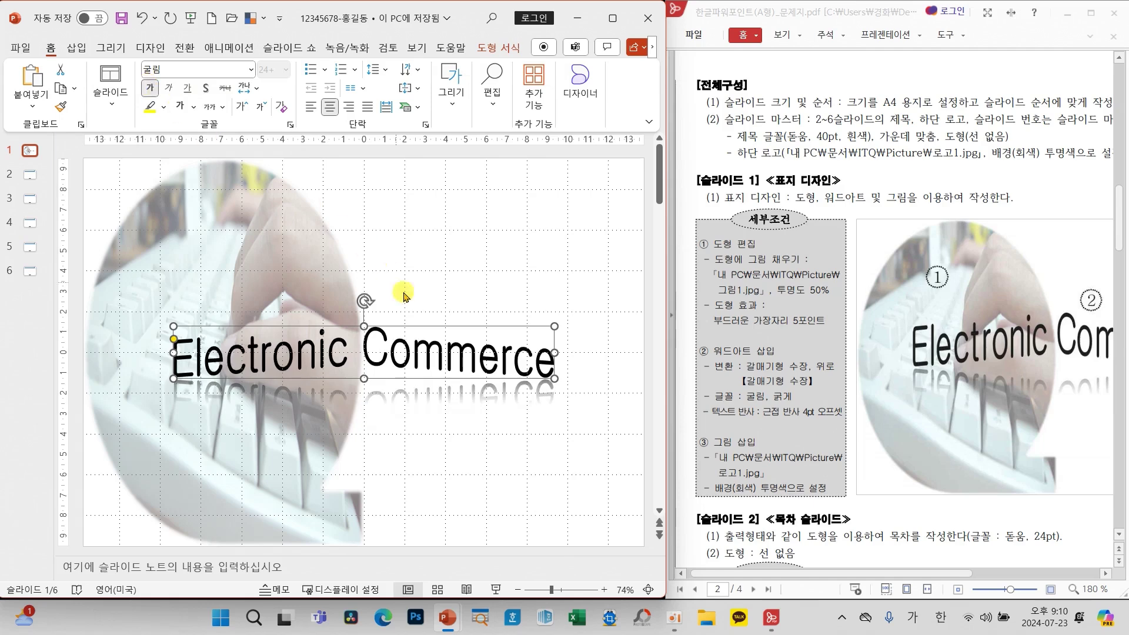
# Enlarge the WordArt and shift it slightly up and left to match its size and position in the PDF sample
pyautogui.moveTo(554, 328); pyautogui.dragTo(590, 310)
pyautogui.moveTo(887, 573); pyautogui.dragTo(998, 575)
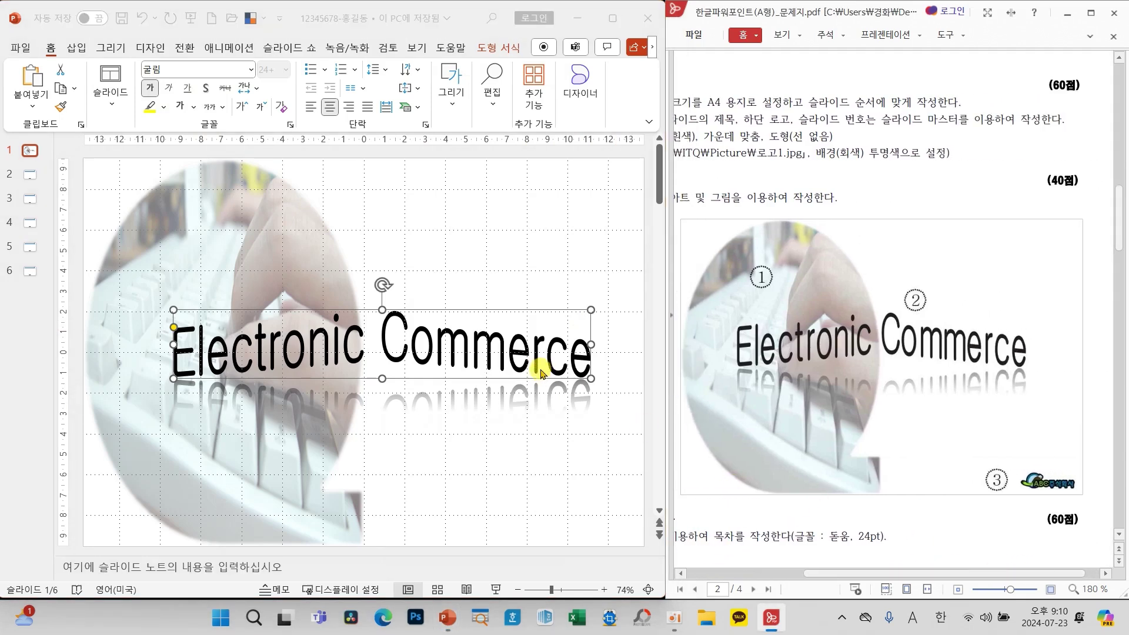
pyautogui.moveTo(591, 310); pyautogui.dragTo(599, 310)
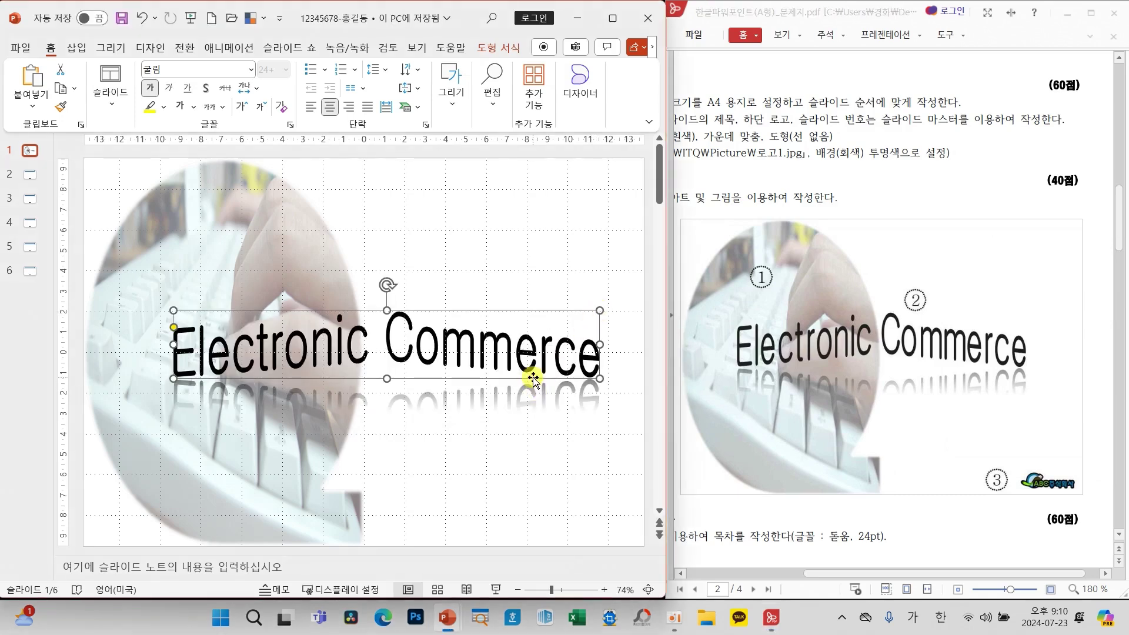
pyautogui.moveTo(529, 375)
pyautogui.mouseDown()
pyautogui.moveTo(506, 379)
pyautogui.moveTo(517, 370)
pyautogui.mouseUp()
pyautogui.click(541, 222)
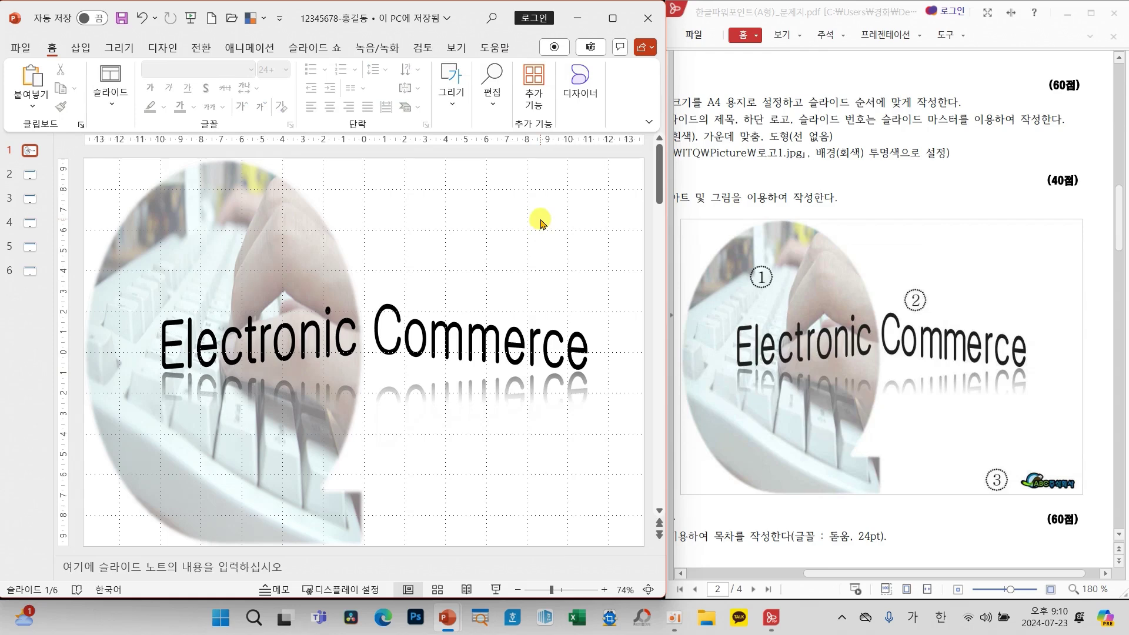
# Check the logo requirement in the PDF and insert the picture 로고1 from the ITQ Picture folder on slide 1
pyautogui.moveTo(910, 573); pyautogui.dragTo(800, 578)
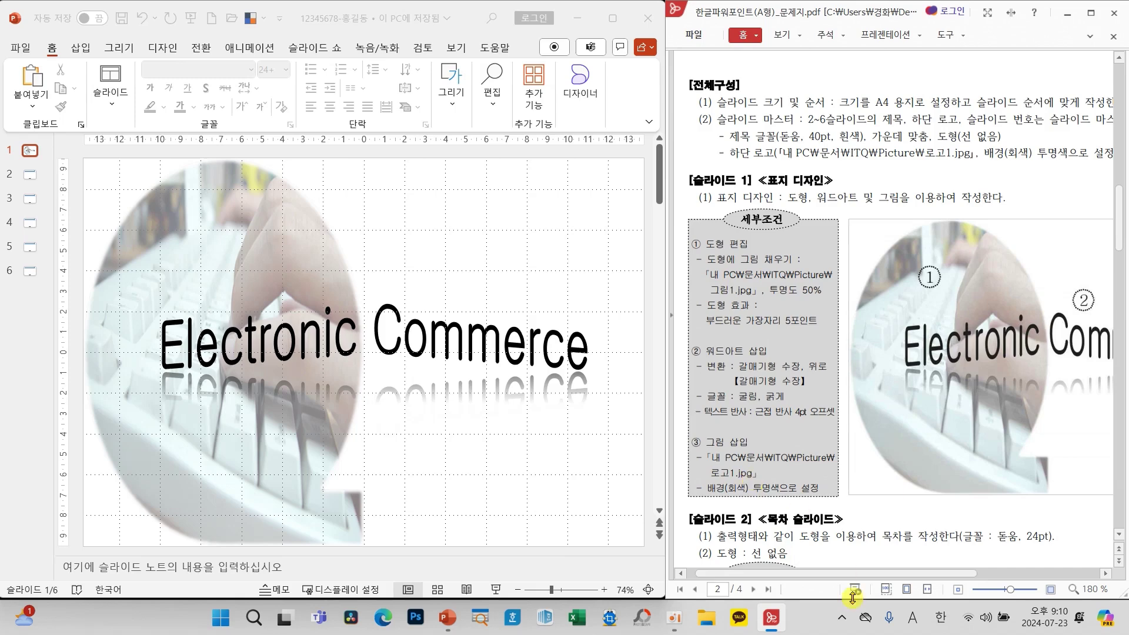
pyautogui.moveTo(847, 571); pyautogui.dragTo(966, 573)
pyautogui.click(438, 220)
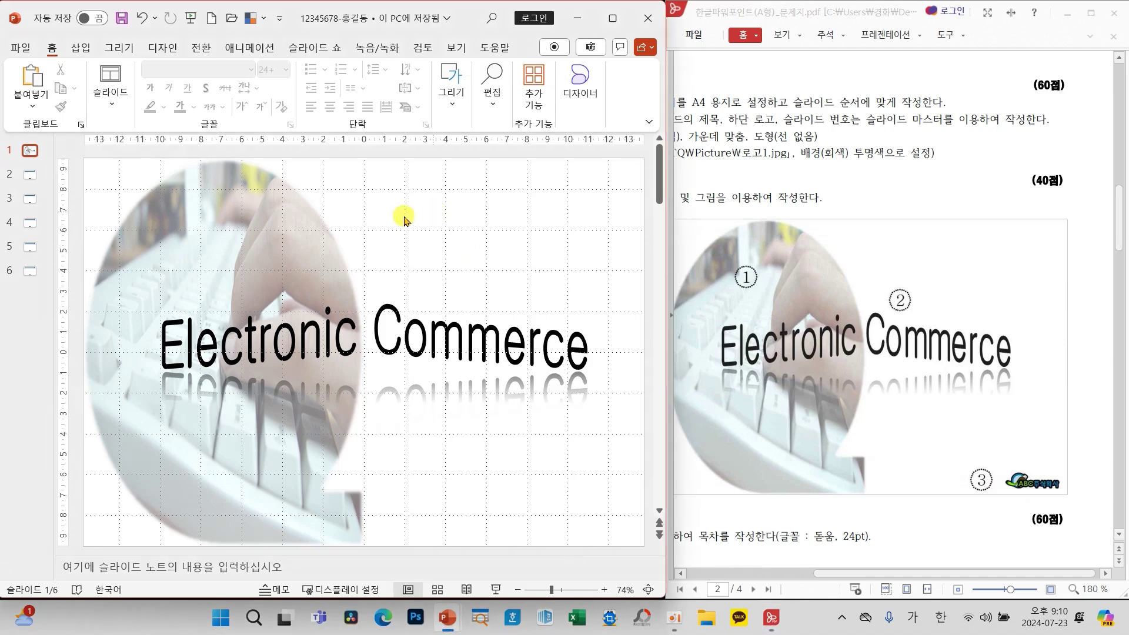
pyautogui.click(80, 47)
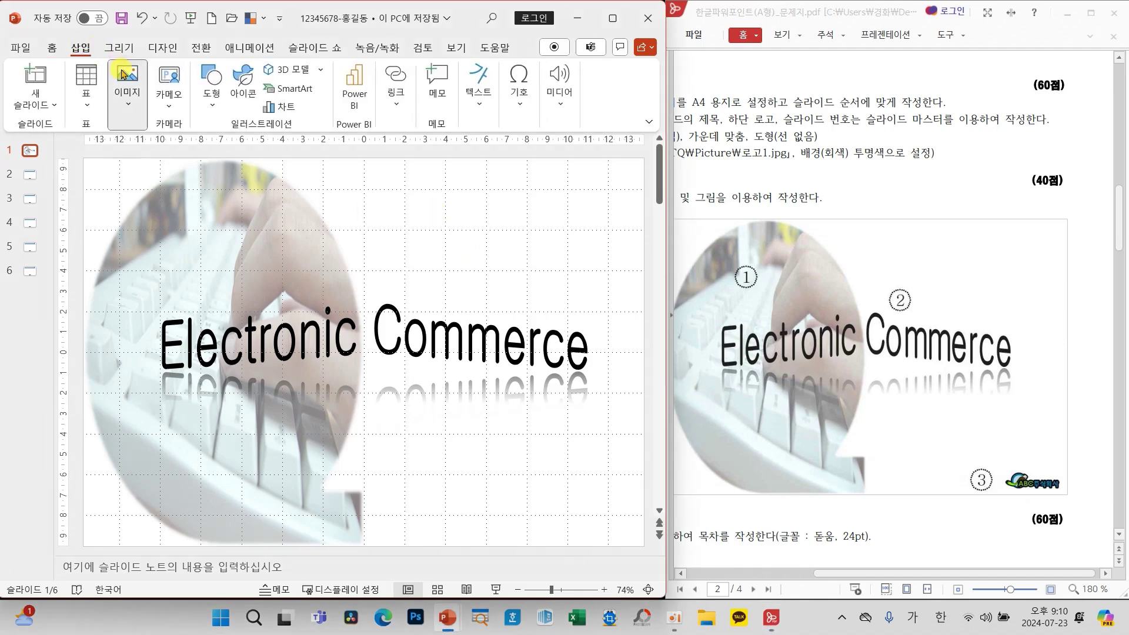
pyautogui.click(127, 91)
pyautogui.click(128, 154)
pyautogui.click(166, 222)
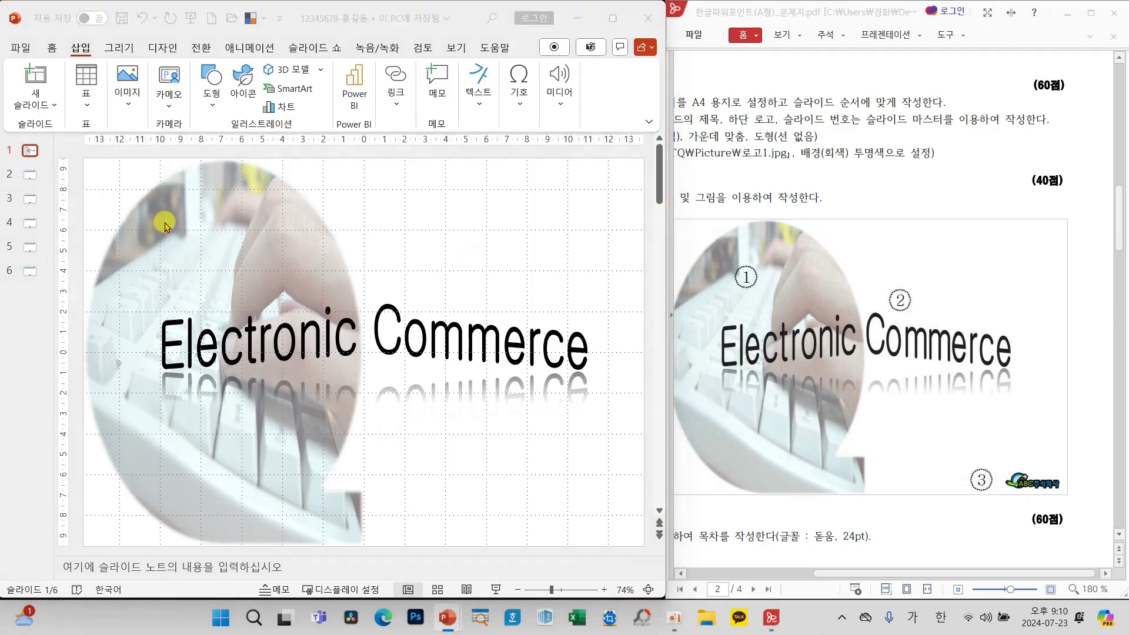
pyautogui.click(661, 151)
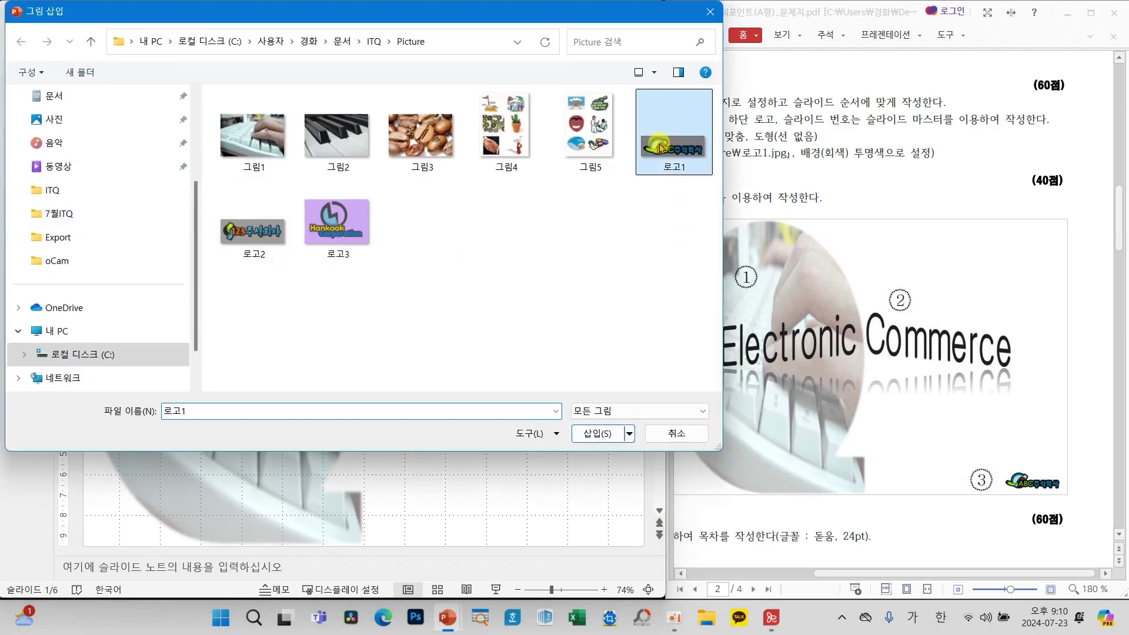
pyautogui.click(595, 433)
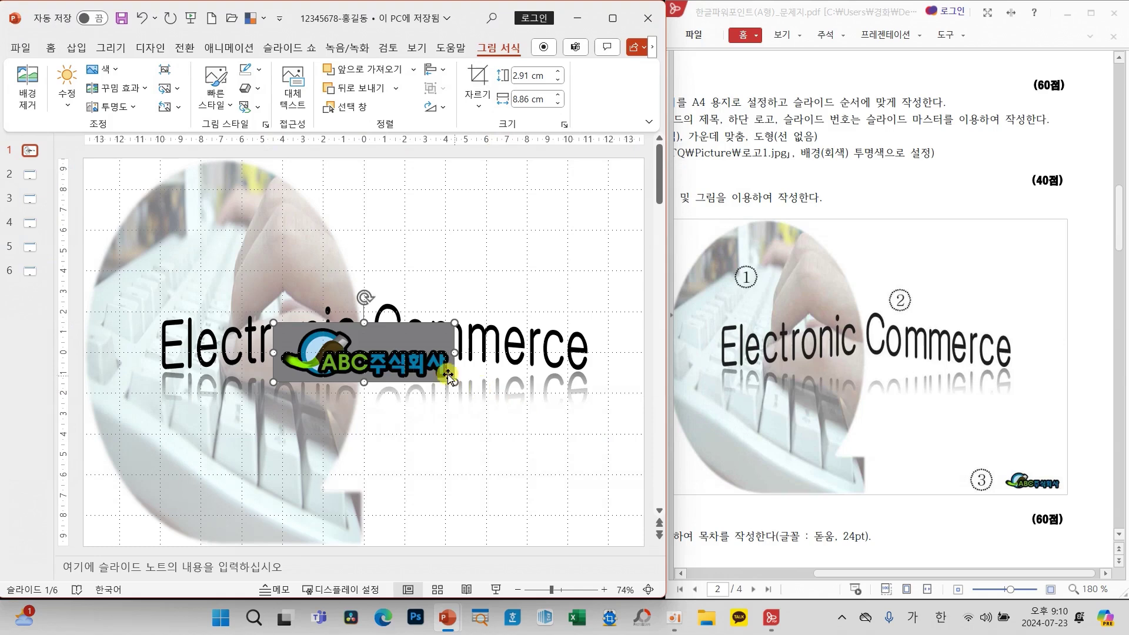
# Move the logo below the WordArt, clear of the title text, and make its gray background transparent
pyautogui.moveTo(395, 340); pyautogui.dragTo(496, 471)
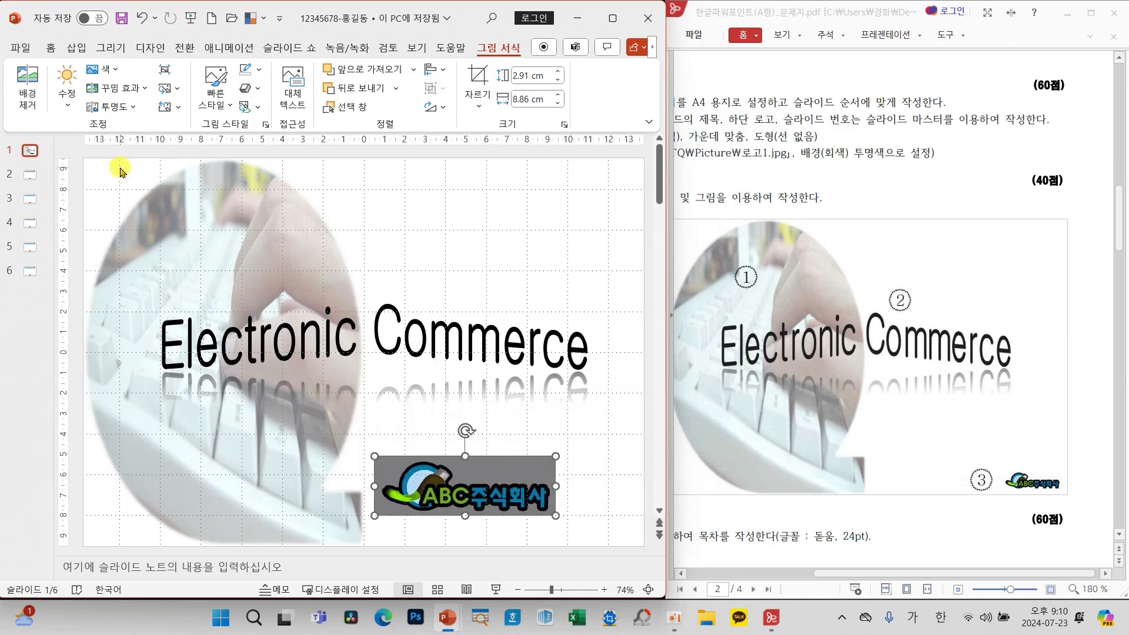
pyautogui.click(101, 69)
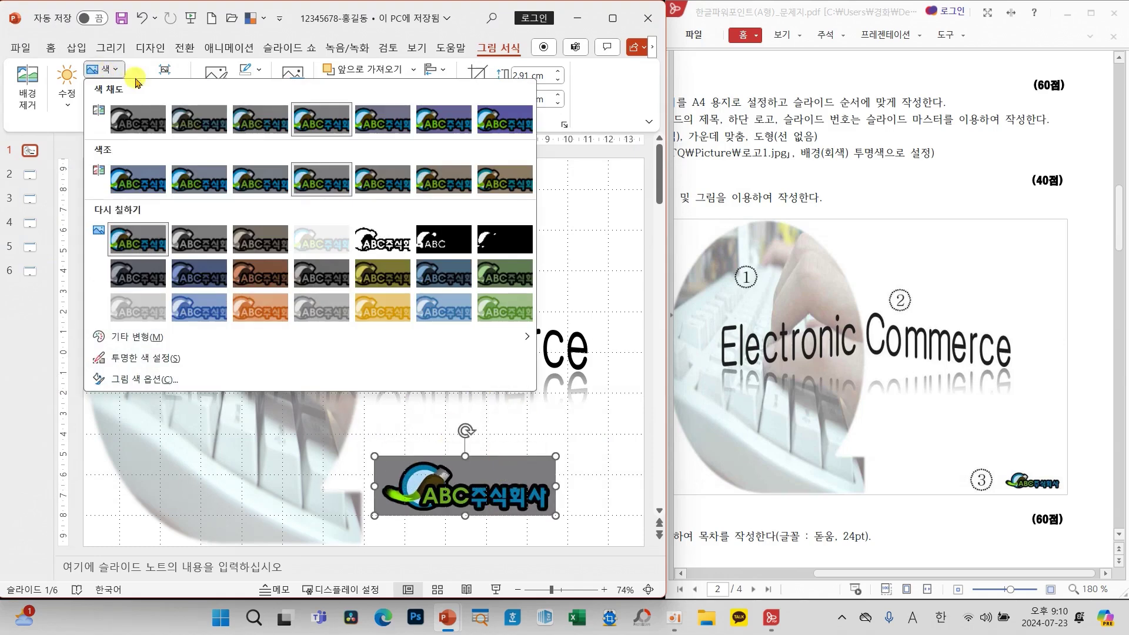
pyautogui.click(150, 358)
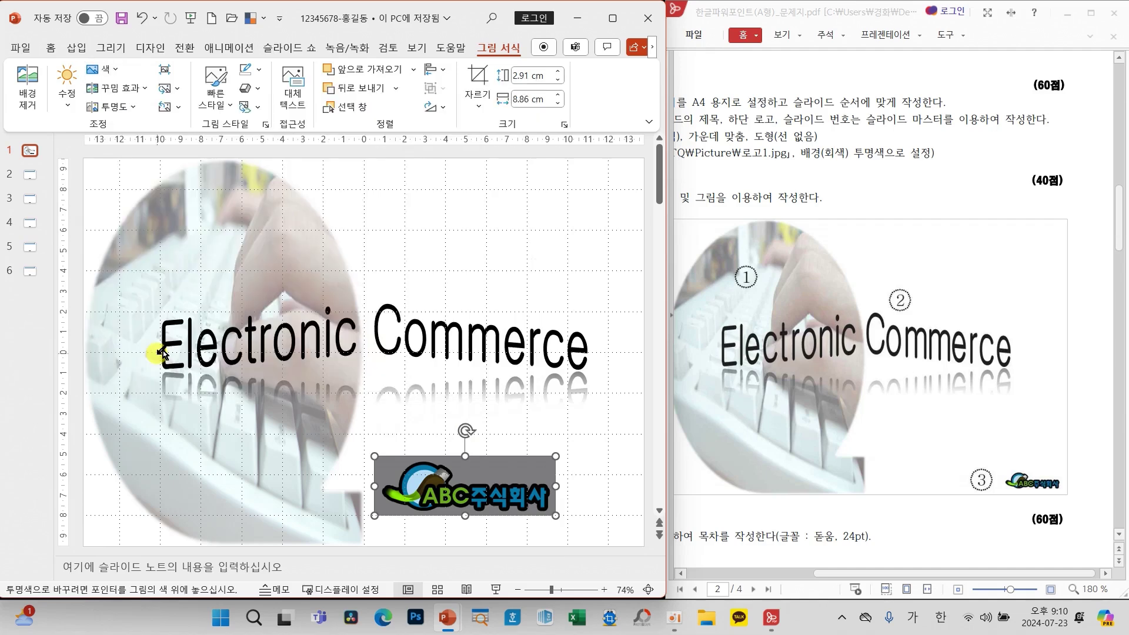
pyautogui.click(496, 468)
# Shrink the logo to about 1.6 × 4.87 cm in the slide's lower-right corner and save the presentation
pyautogui.moveTo(374, 456); pyautogui.dragTo(563, 525)
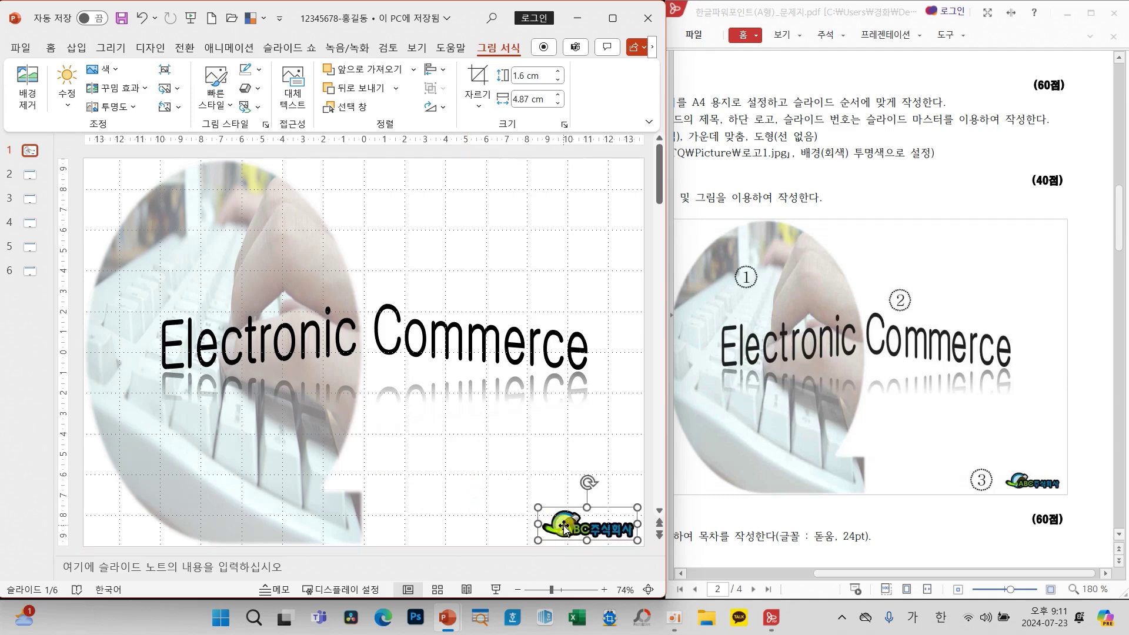
pyautogui.click(551, 253)
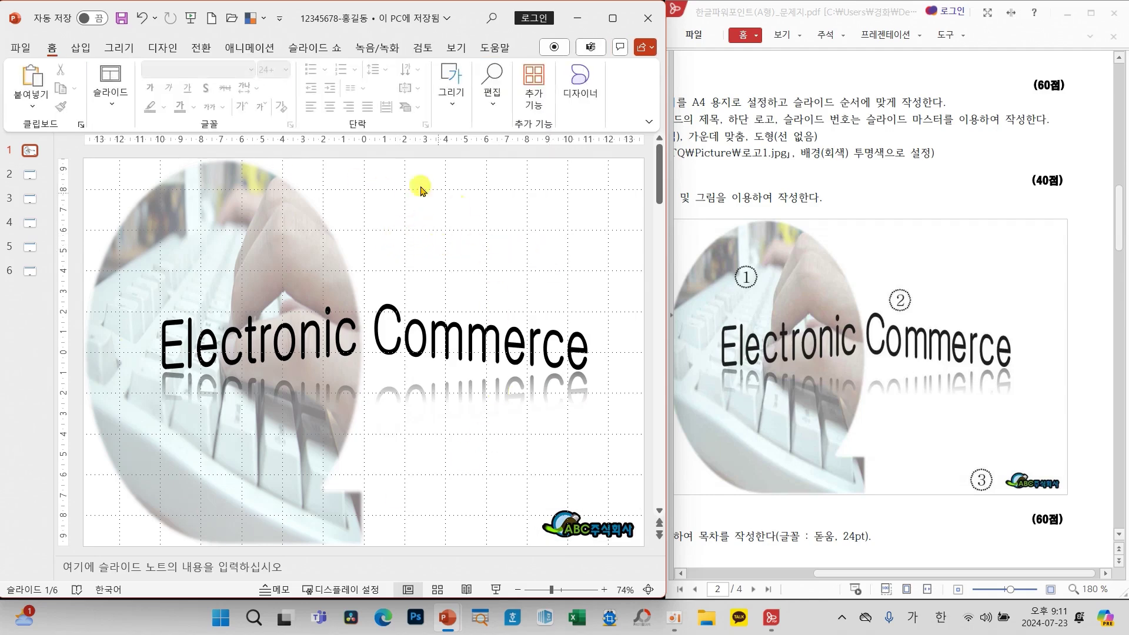
pyautogui.click(121, 20)
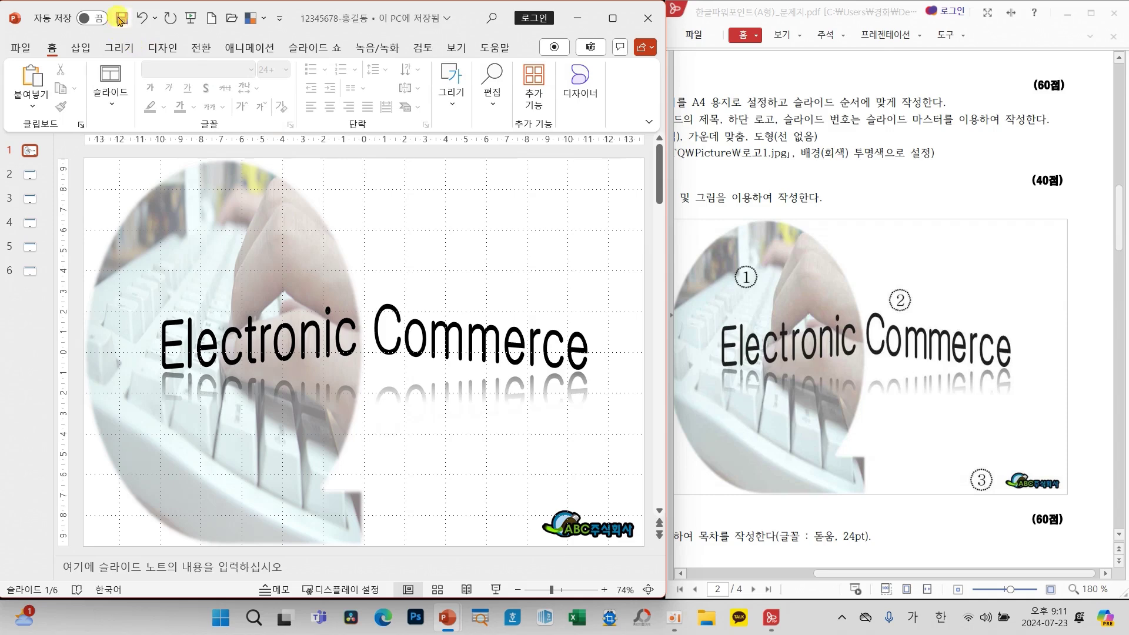
# Enter "목차" as the title of slide 2, following the table-of-contents sample in the PDF
pyautogui.click(30, 175)
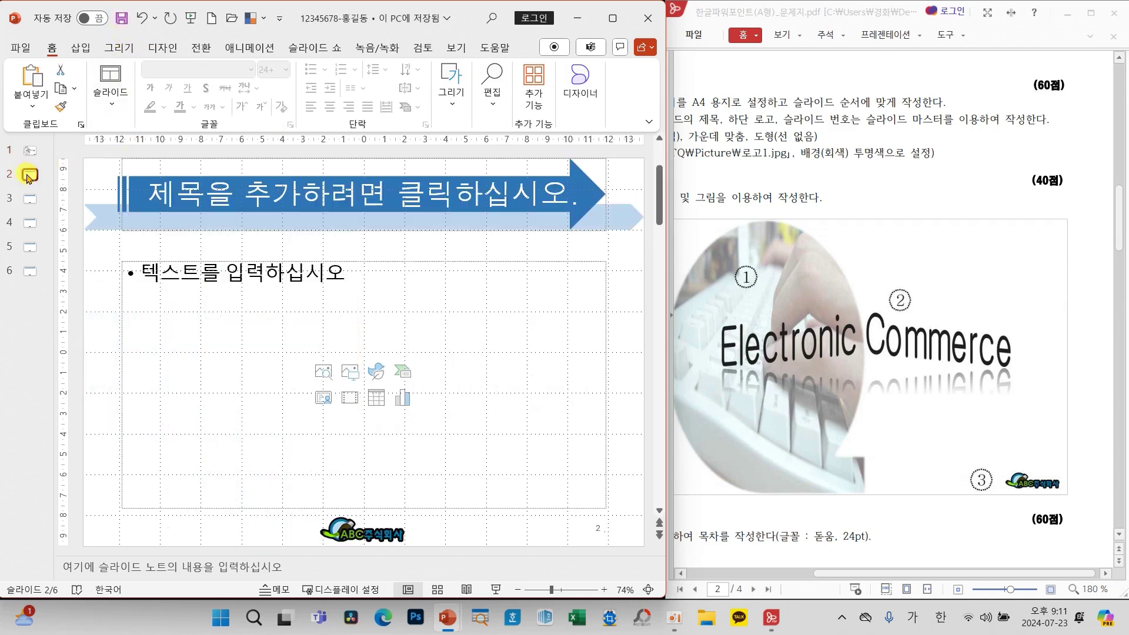
pyautogui.scroll(-1, 826, 357)
pyautogui.scroll(-3, 826, 357)
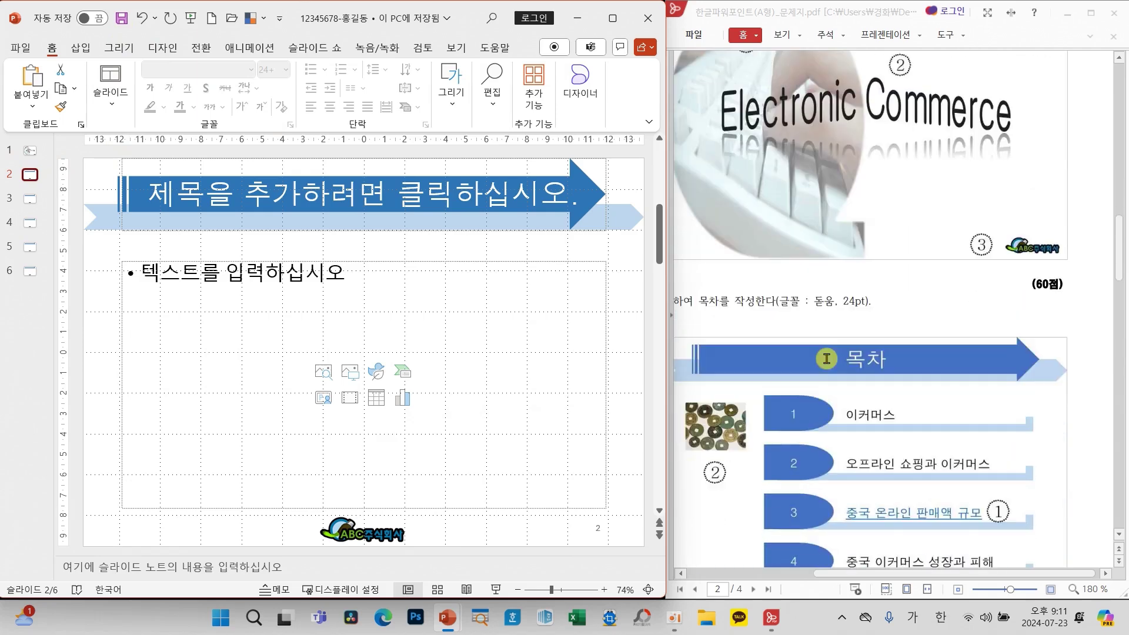
pyautogui.click(364, 197)
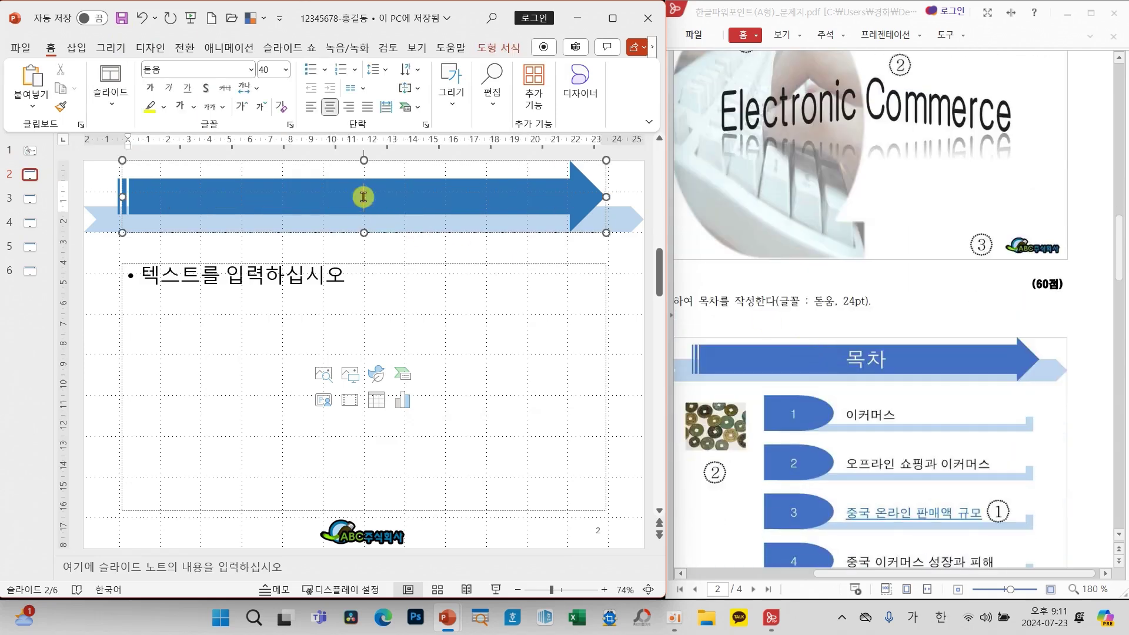
pyautogui.write('ahrck')
pyautogui.click(114, 318)
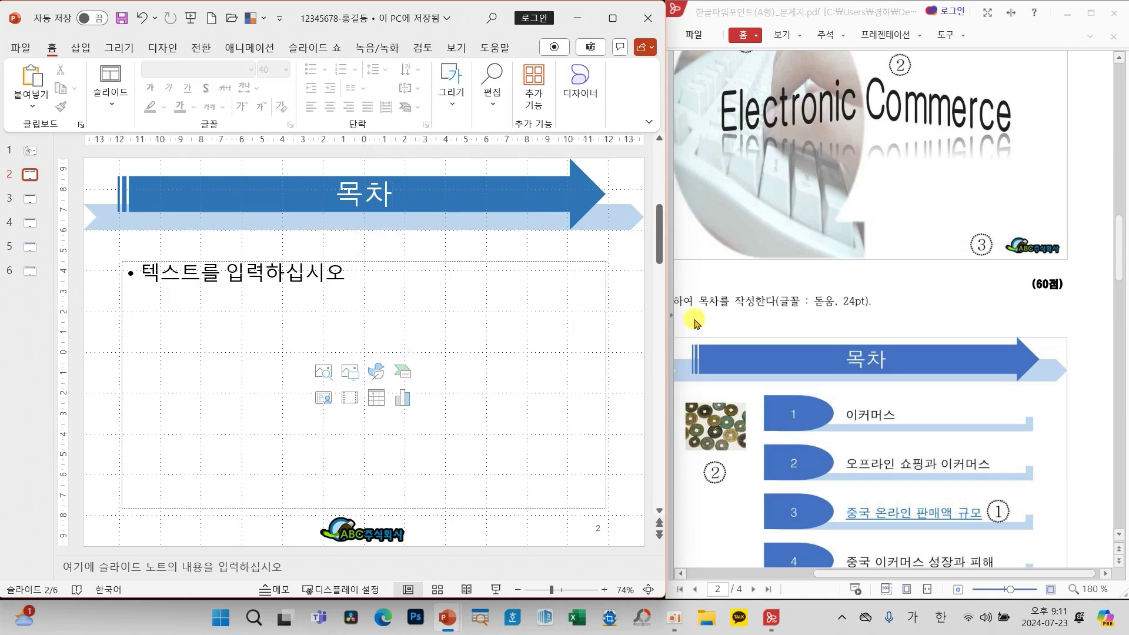
pyautogui.moveTo(816, 579); pyautogui.dragTo(786, 579)
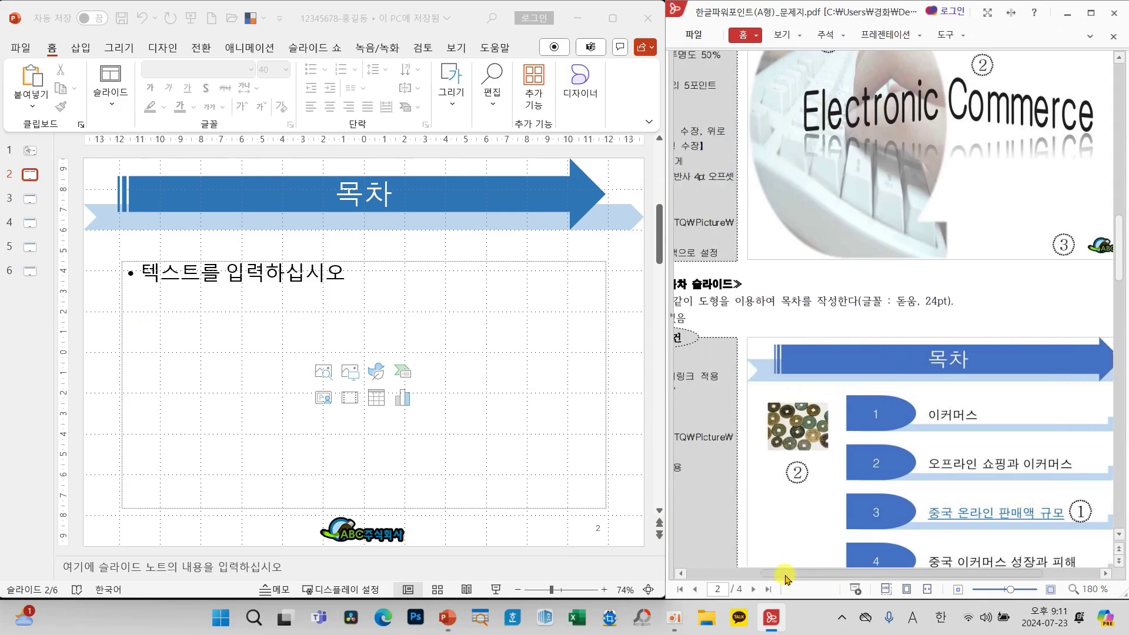
# Check the slide 2 font and no-outline requirements in the PDF and delete the empty content placeholder on slide 2
pyautogui.scroll(-2, 783, 517)
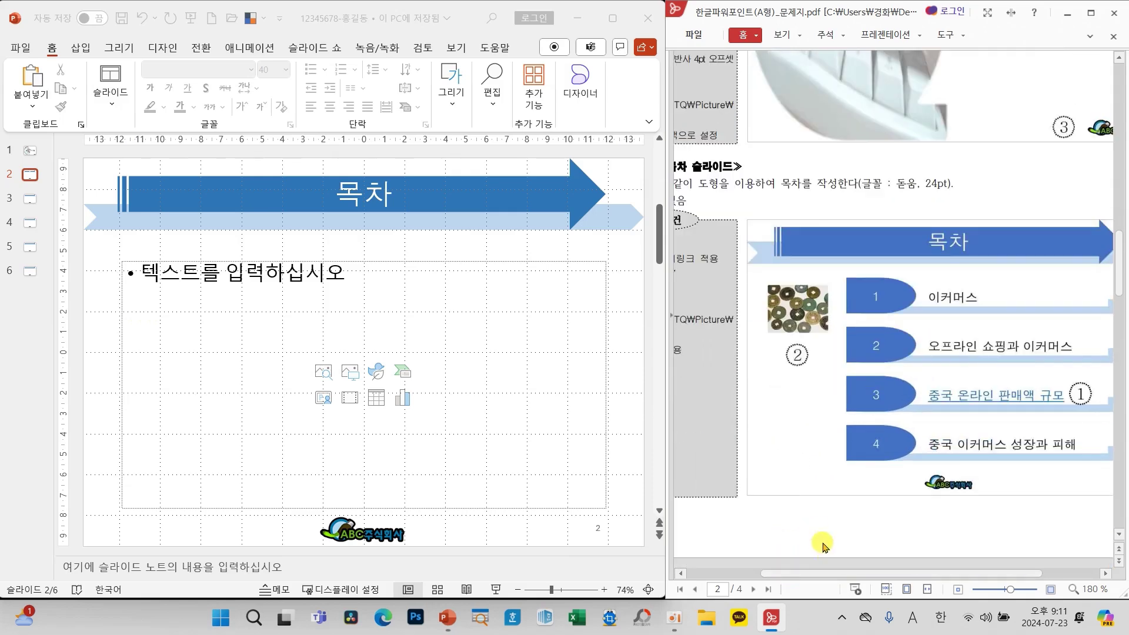
pyautogui.moveTo(830, 573); pyautogui.dragTo(791, 573)
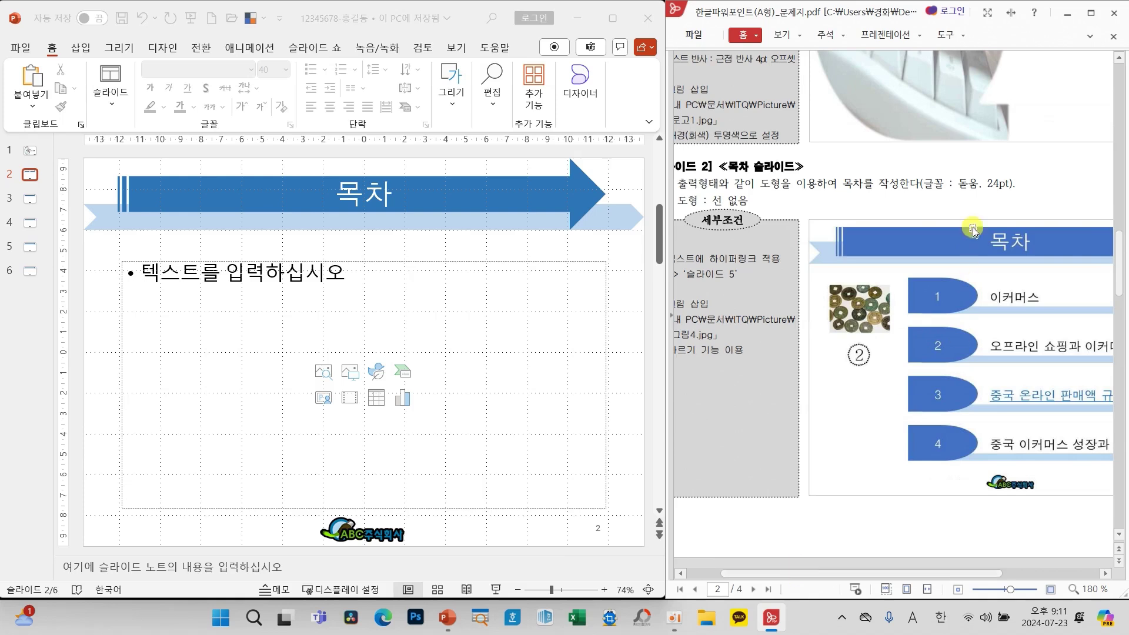
pyautogui.moveTo(1020, 189)
pyautogui.mouseDown()
pyautogui.moveTo(1008, 154)
pyautogui.moveTo(1033, 197)
pyautogui.mouseUp()
pyautogui.moveTo(754, 210)
pyautogui.mouseDown()
pyautogui.moveTo(681, 179)
pyautogui.moveTo(754, 210)
pyautogui.mouseUp()
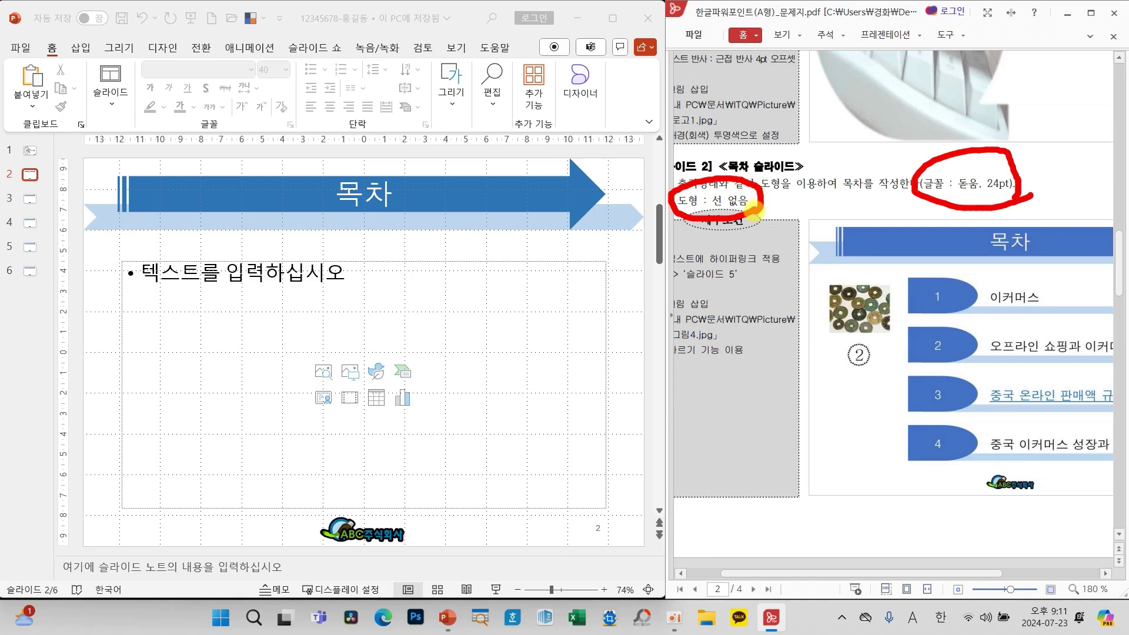
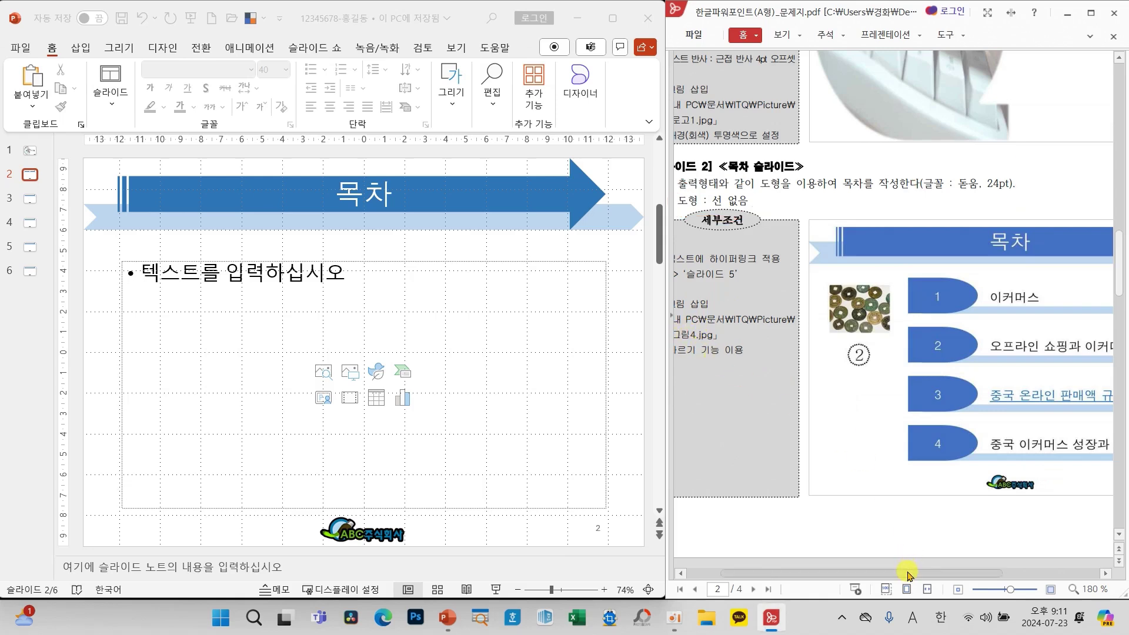
pyautogui.moveTo(907, 572); pyautogui.dragTo(996, 574)
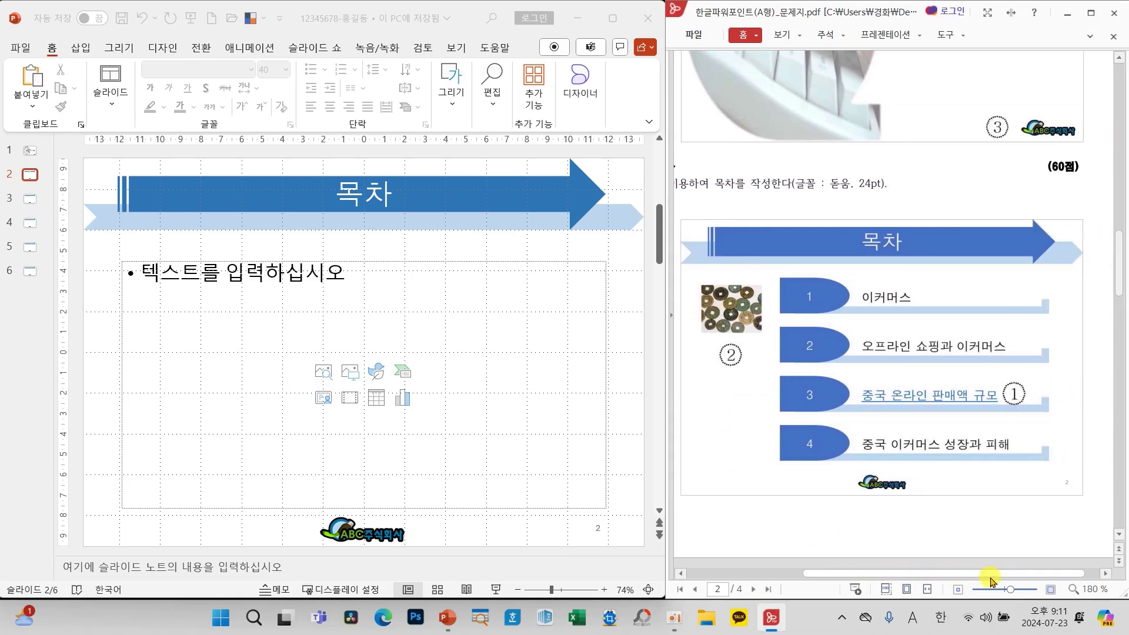
pyautogui.click(331, 258)
pyautogui.click(331, 259)
pyautogui.press('Delete')
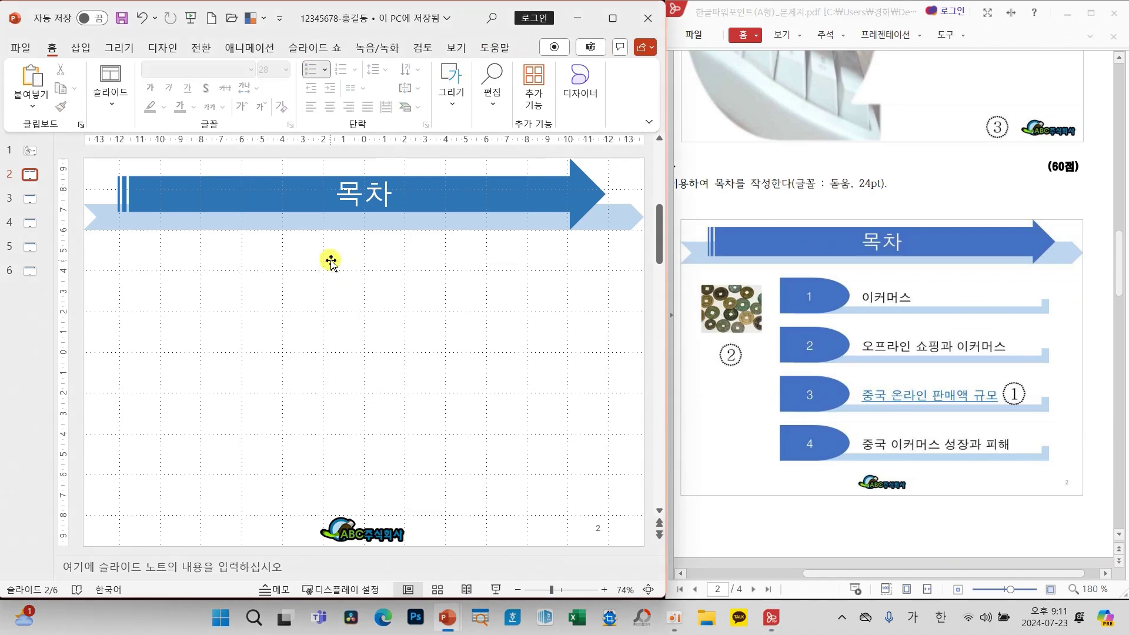
pyautogui.moveTo(83, 269); pyautogui.dragTo(233, 269)
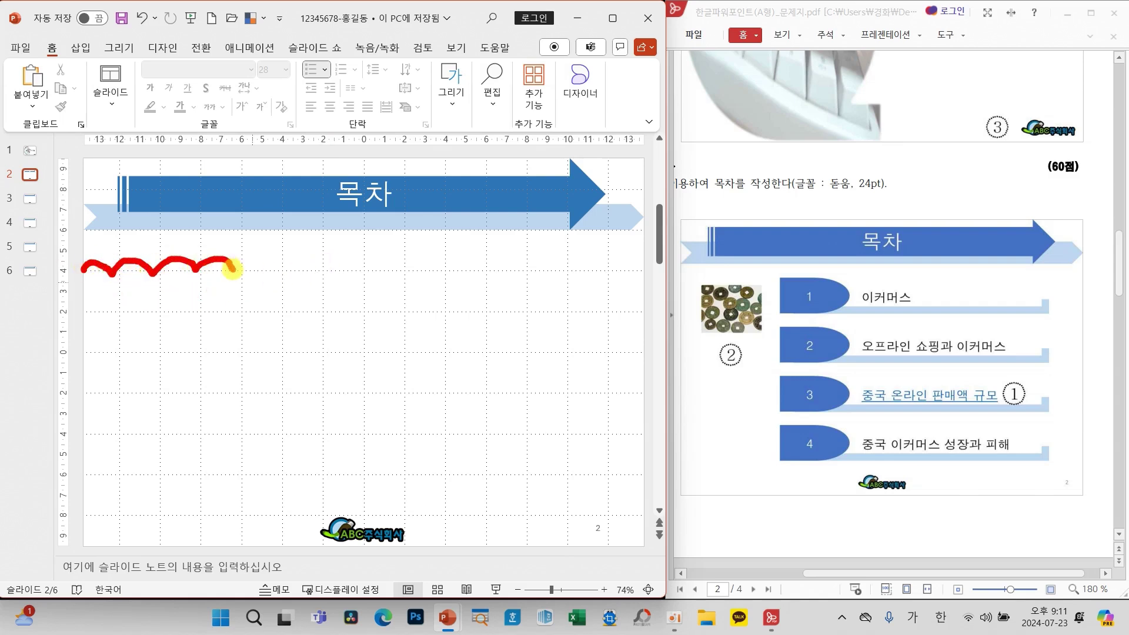
pyautogui.moveTo(594, 270)
pyautogui.mouseDown()
pyautogui.moveTo(549, 247)
pyautogui.moveTo(234, 363)
pyautogui.moveTo(517, 529)
pyautogui.moveTo(640, 383)
pyautogui.moveTo(517, 255)
pyautogui.mouseUp()
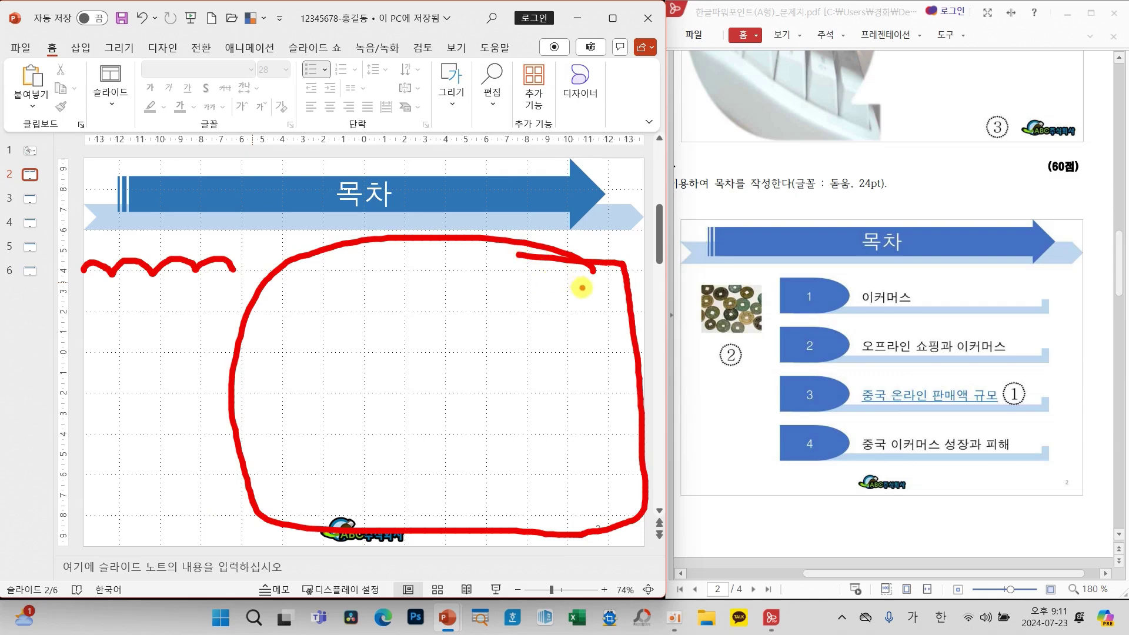
pyautogui.moveTo(1007, 298); pyautogui.dragTo(1030, 295)
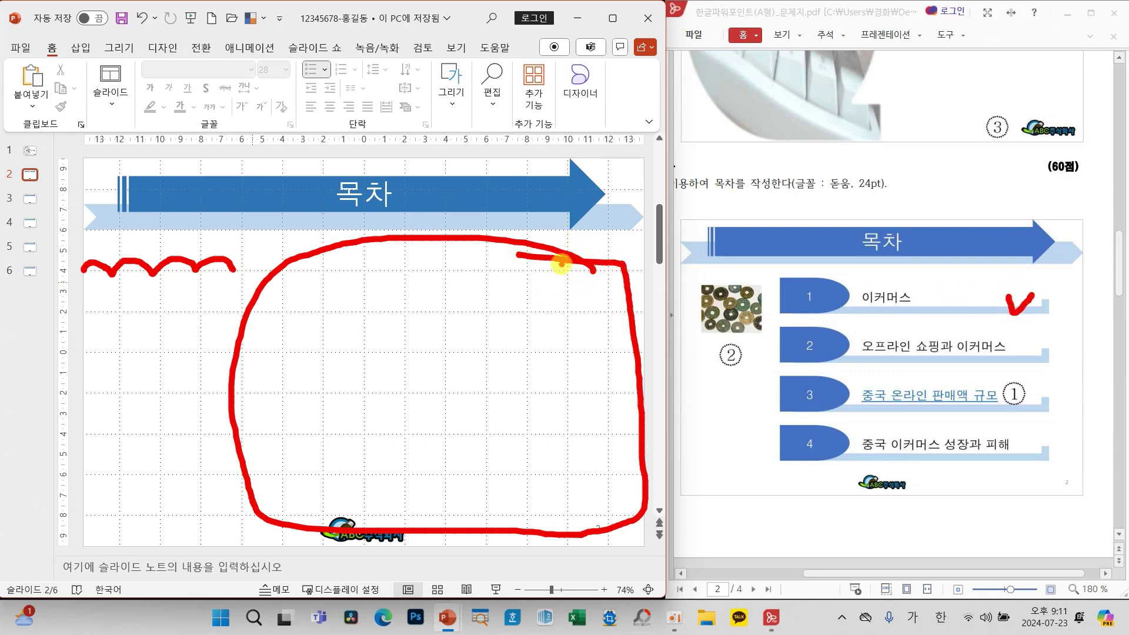
pyautogui.moveTo(593, 296)
pyautogui.mouseDown()
pyautogui.moveTo(322, 289)
pyautogui.moveTo(415, 310)
pyautogui.moveTo(599, 309)
pyautogui.moveTo(570, 296)
pyautogui.mouseUp()
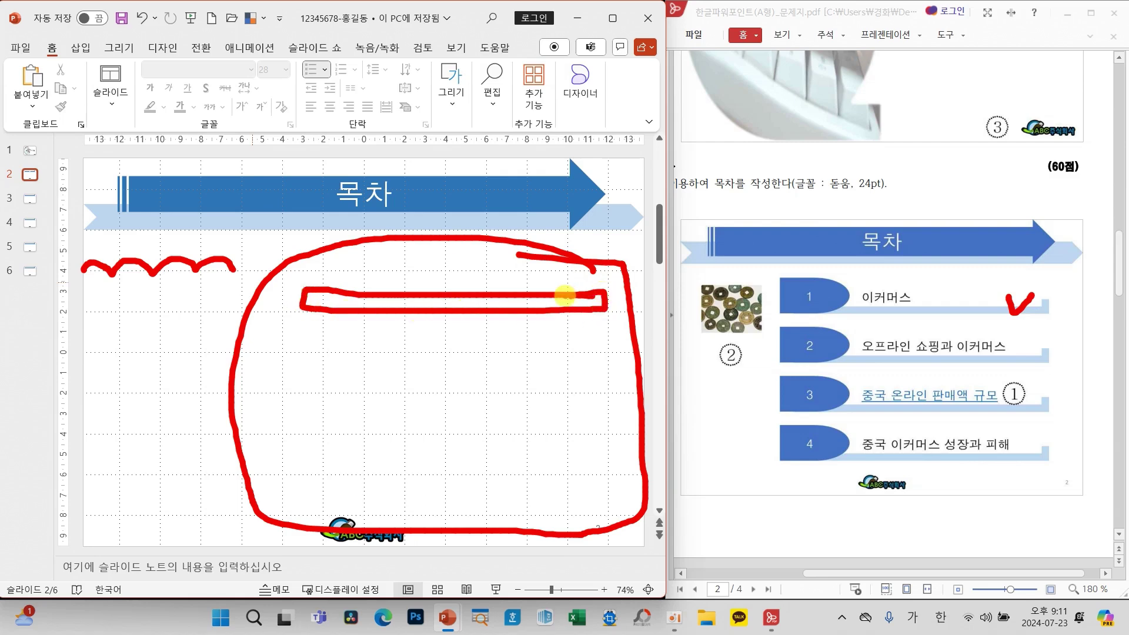
pyautogui.press('Escape')
# Draw a thin L-shape about 16 cm wide below the slide 2 title and flip it horizontally
pyautogui.click(464, 110)
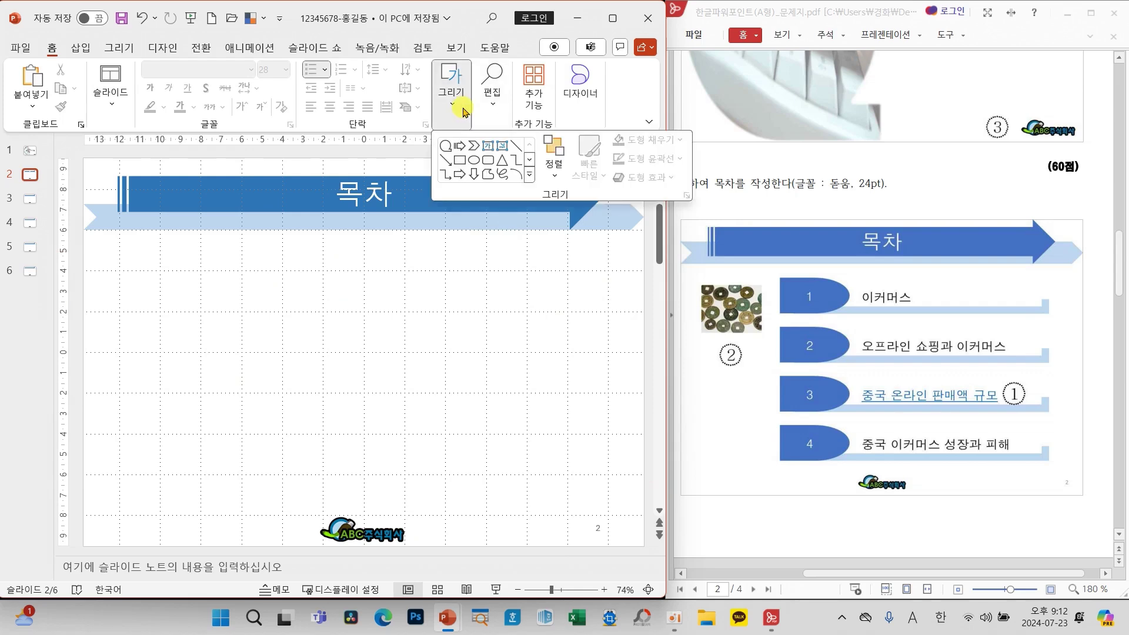
pyautogui.click(529, 175)
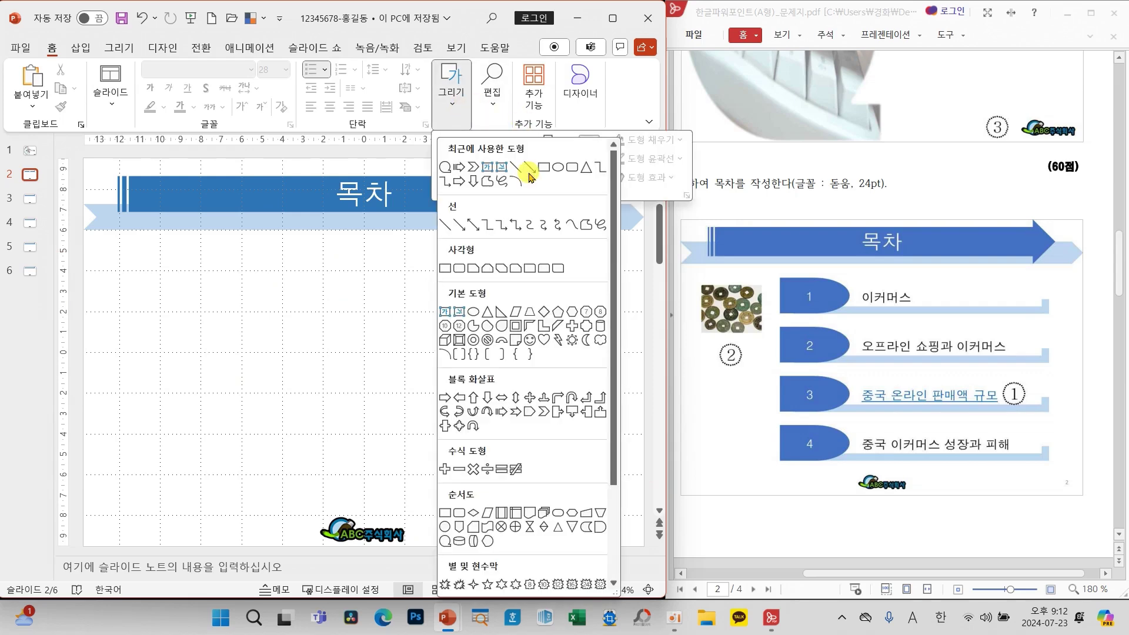
pyautogui.click(544, 327)
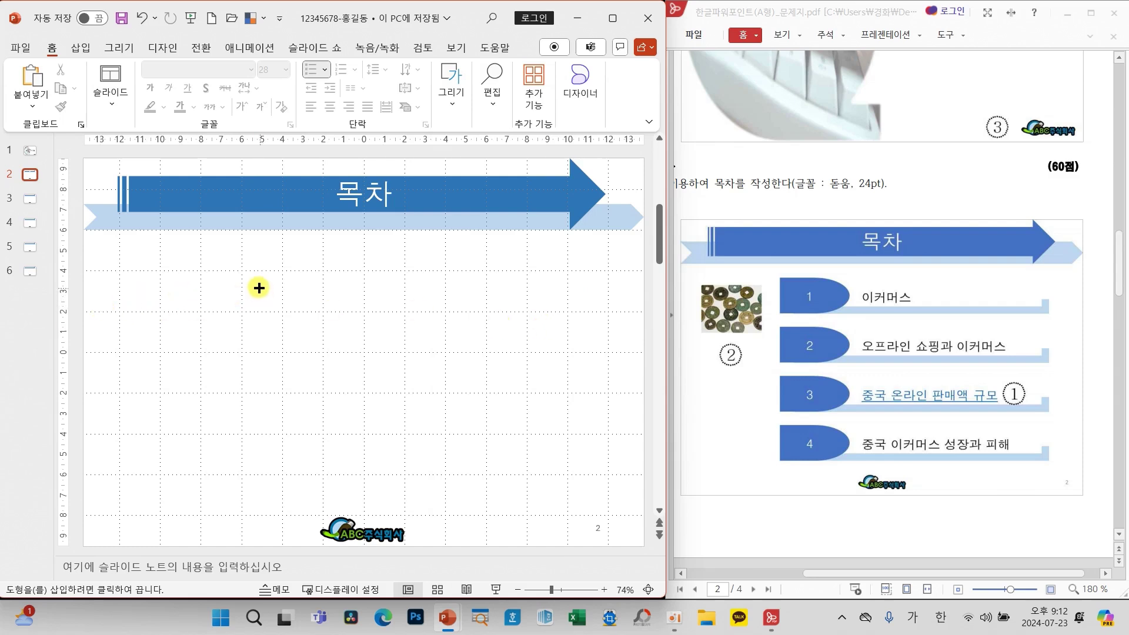
pyautogui.moveTo(259, 288); pyautogui.dragTo(592, 312)
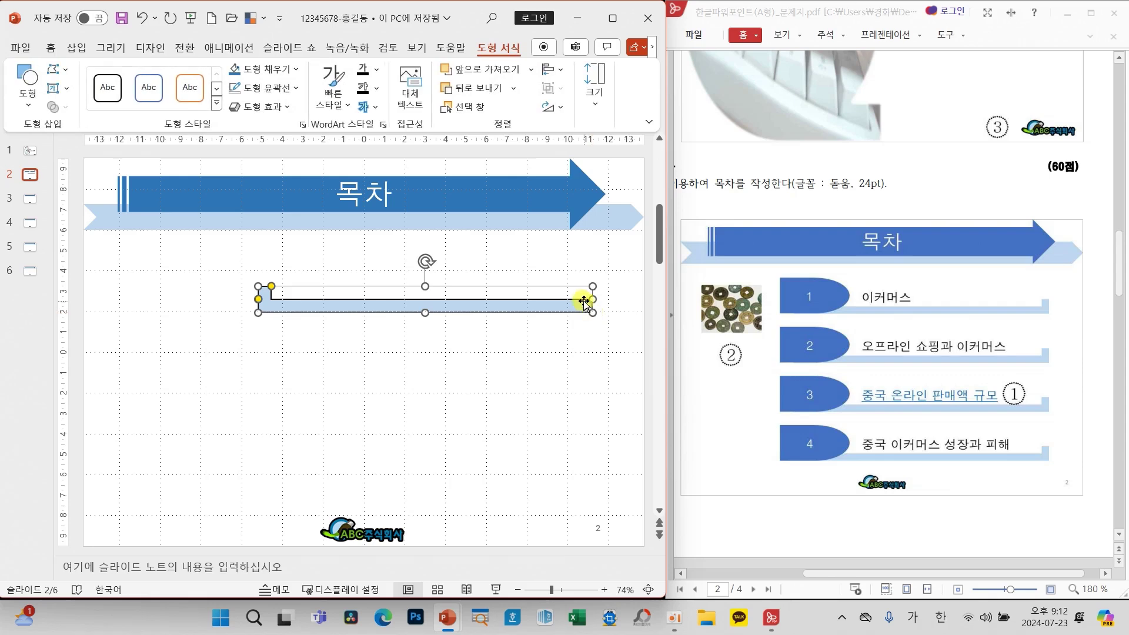
pyautogui.click(556, 107)
pyautogui.click(590, 189)
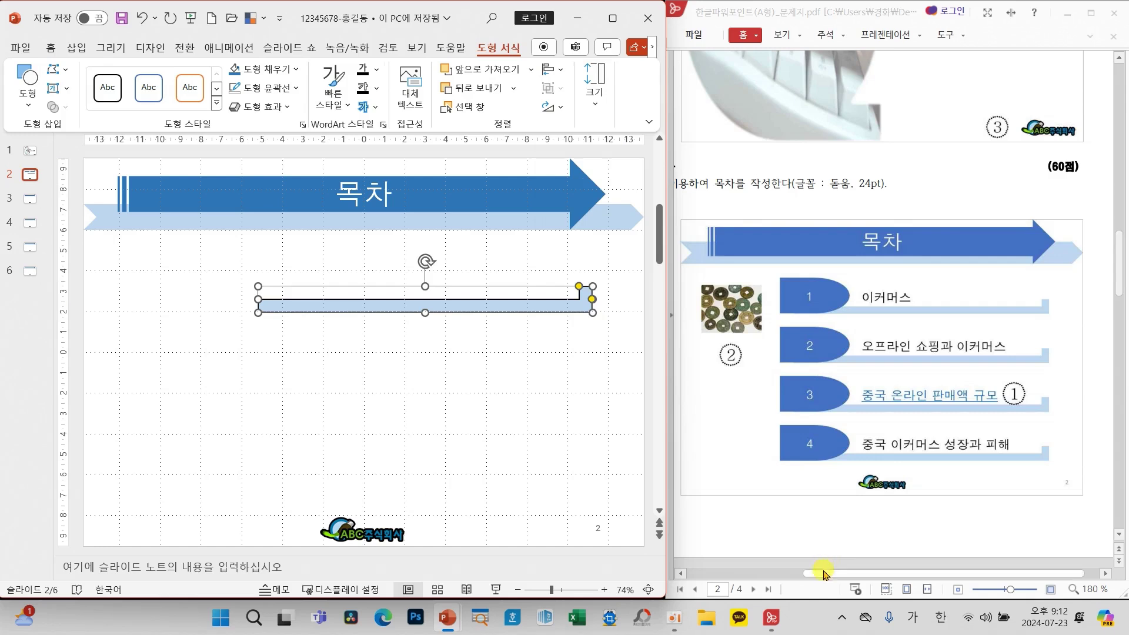
# Remove the L-shape's outline as the PDF requires and extend its right end slightly
pyautogui.moveTo(829, 574); pyautogui.dragTo(736, 581)
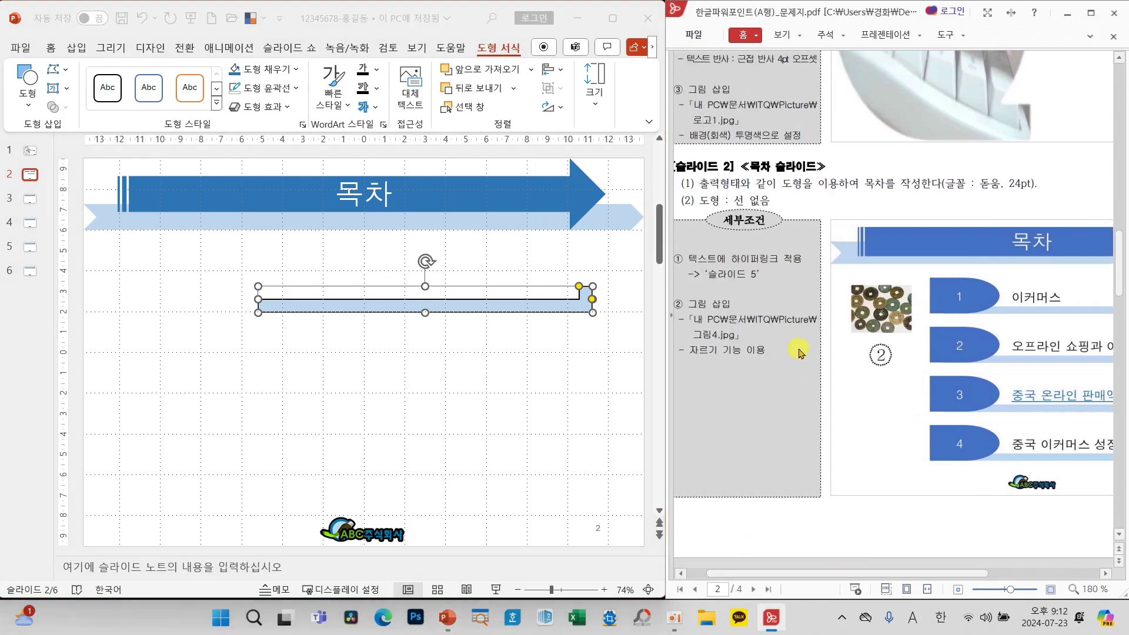
pyautogui.moveTo(684, 183)
pyautogui.mouseDown()
pyautogui.moveTo(774, 219)
pyautogui.moveTo(811, 172)
pyautogui.moveTo(792, 219)
pyautogui.moveTo(827, 185)
pyautogui.mouseUp()
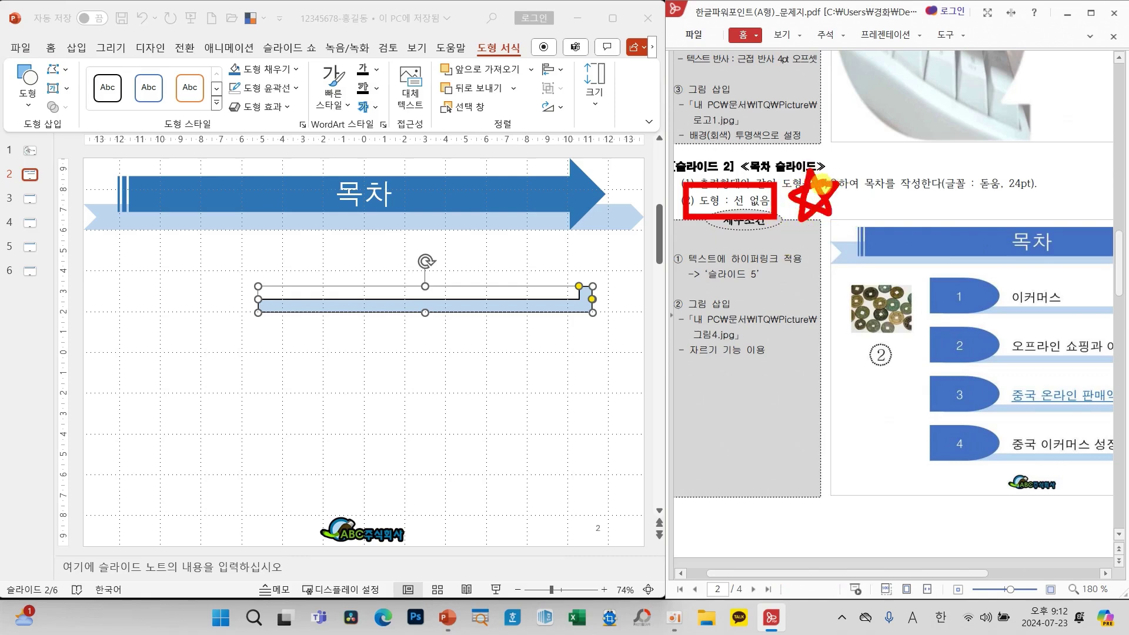
pyautogui.press('Escape')
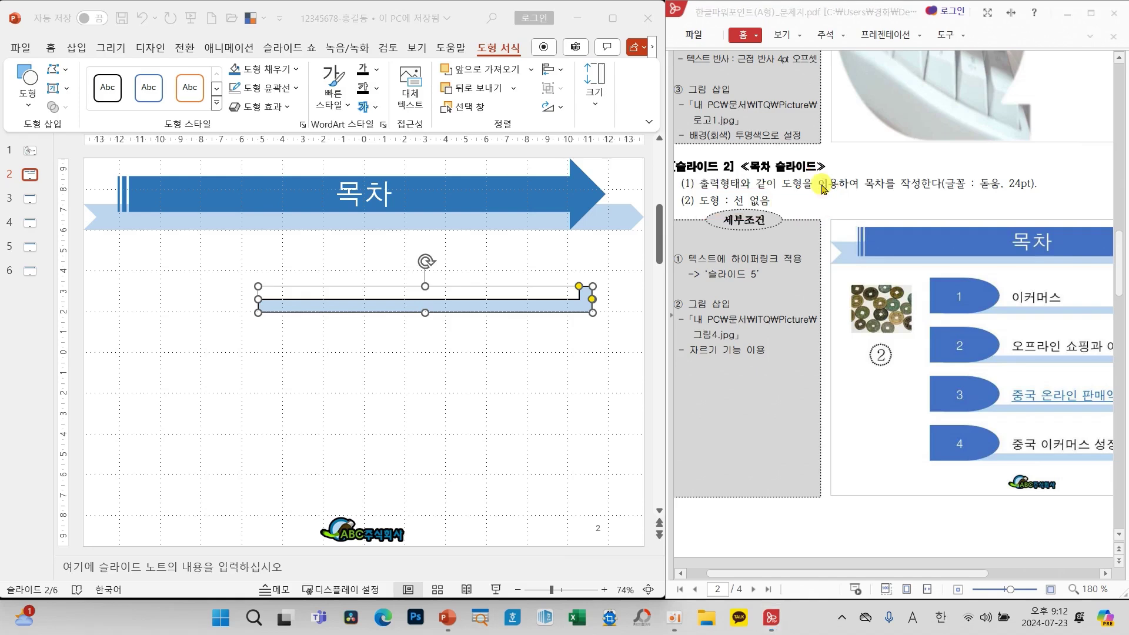
pyautogui.click(268, 92)
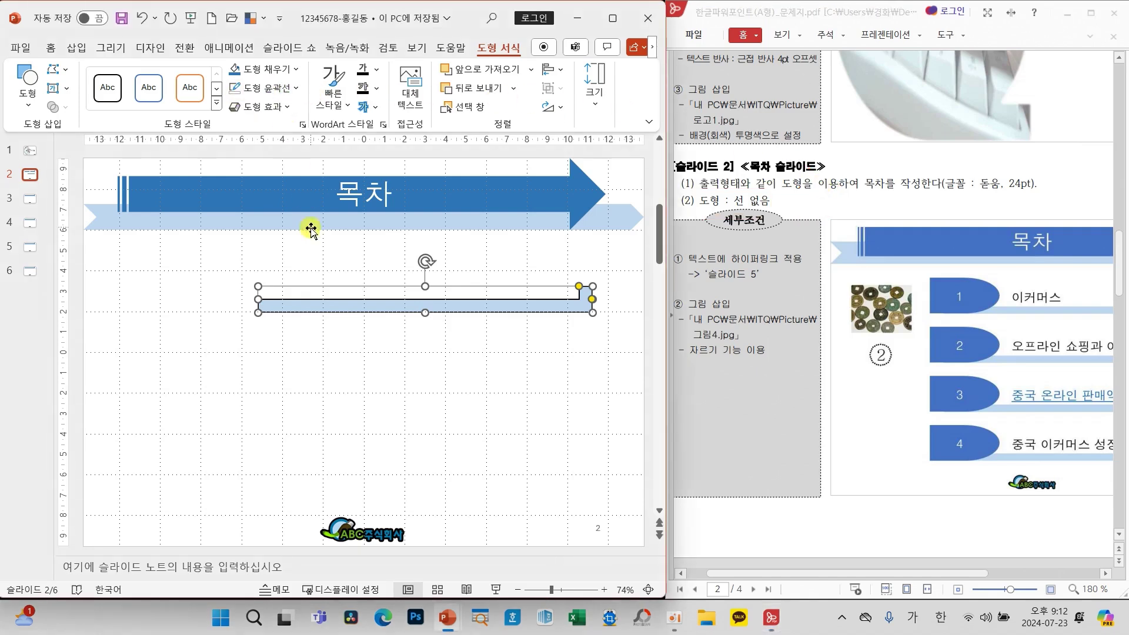
pyautogui.click(296, 89)
pyautogui.click(282, 286)
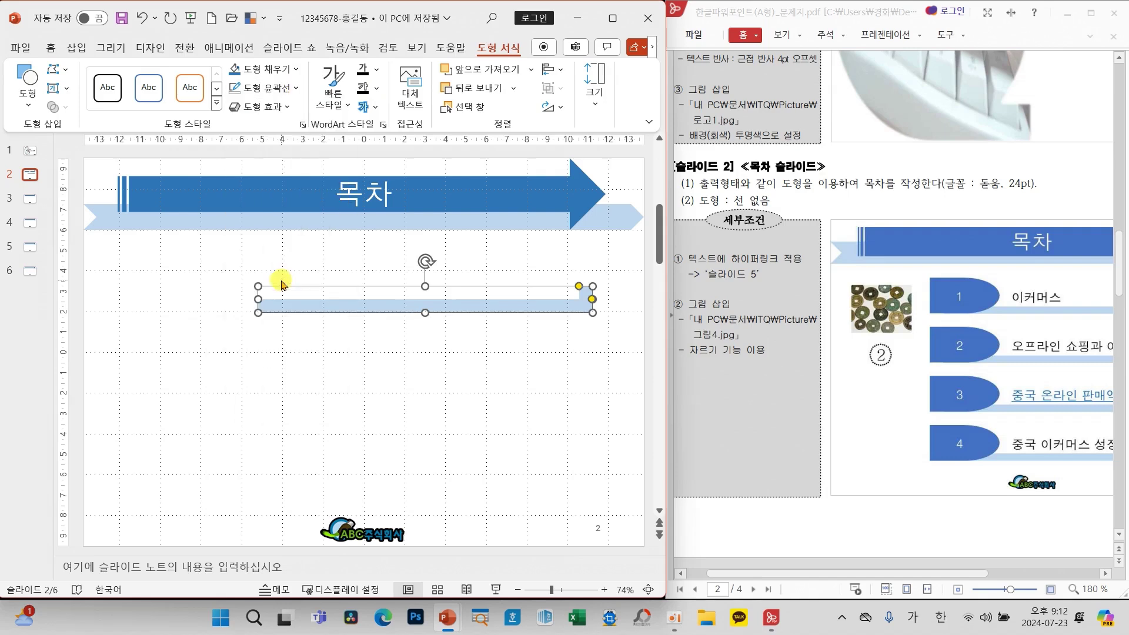
pyautogui.moveTo(955, 572); pyautogui.dragTo(1053, 577)
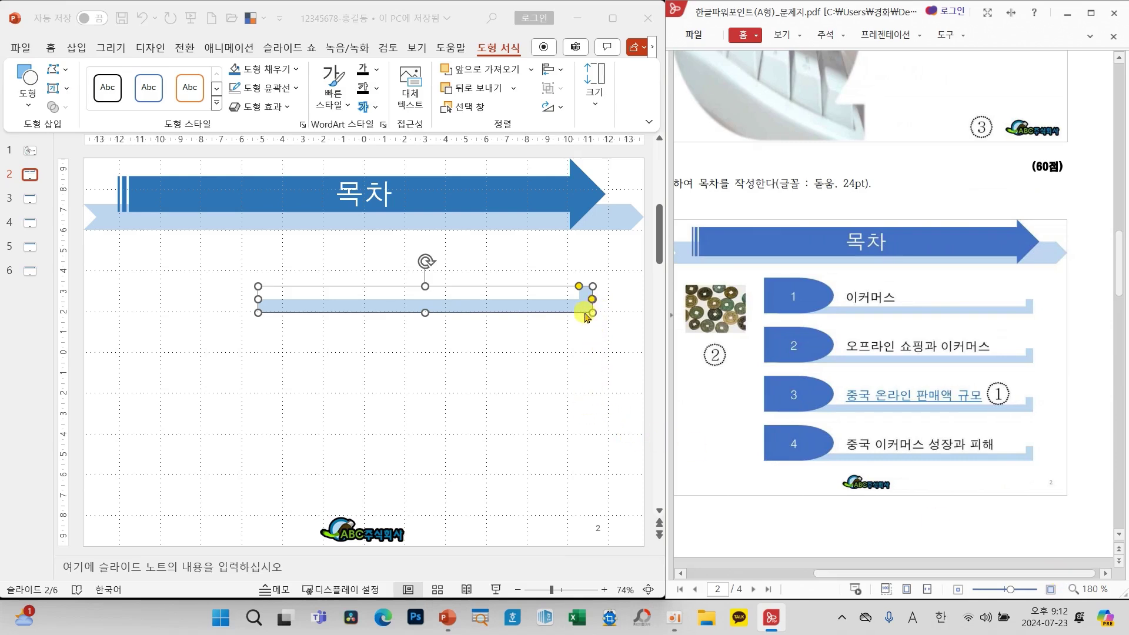
pyautogui.click(593, 287)
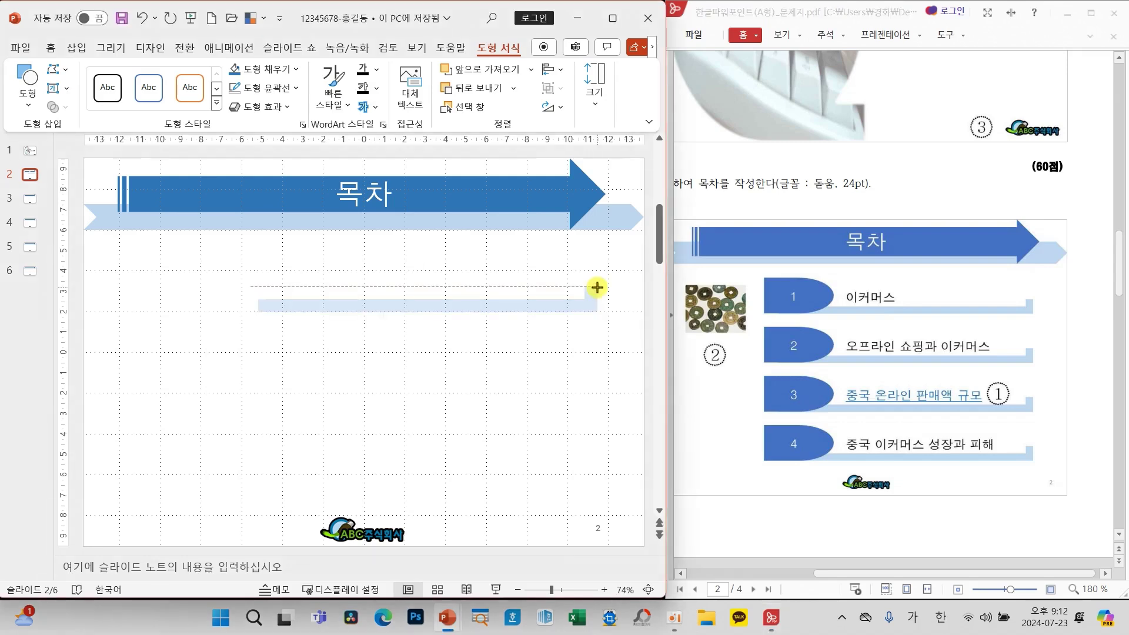
pyautogui.click(517, 360)
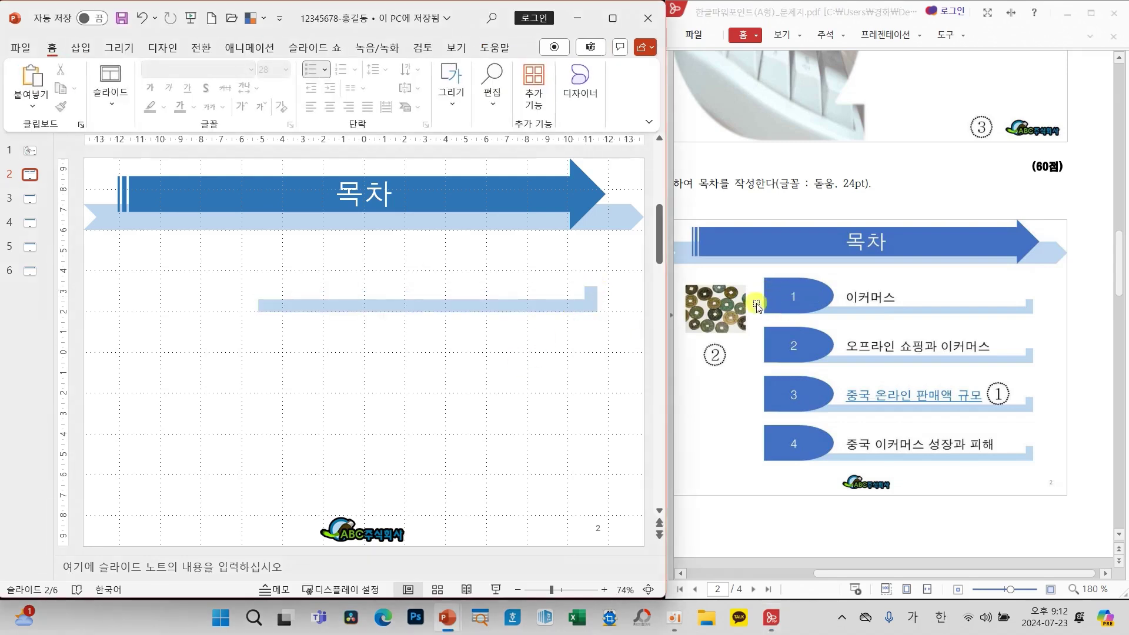
# Draw a flowchart Delay shape about 4 × 2 cm over the left end of the L-shaped bar
pyautogui.click(450, 99)
pyautogui.click(529, 174)
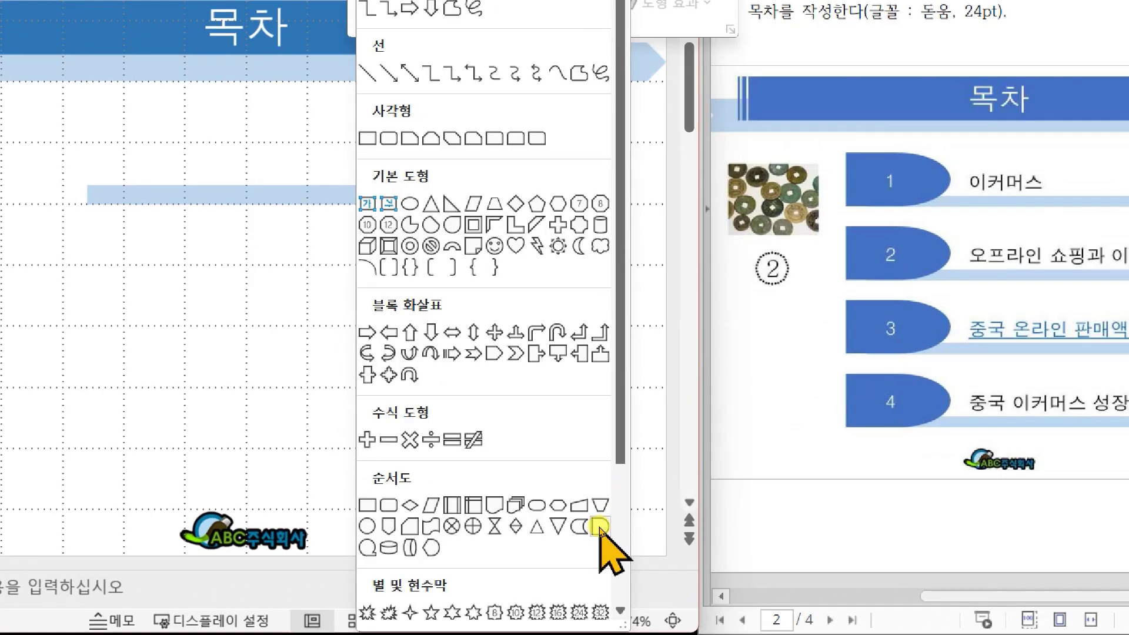
pyautogui.click(599, 526)
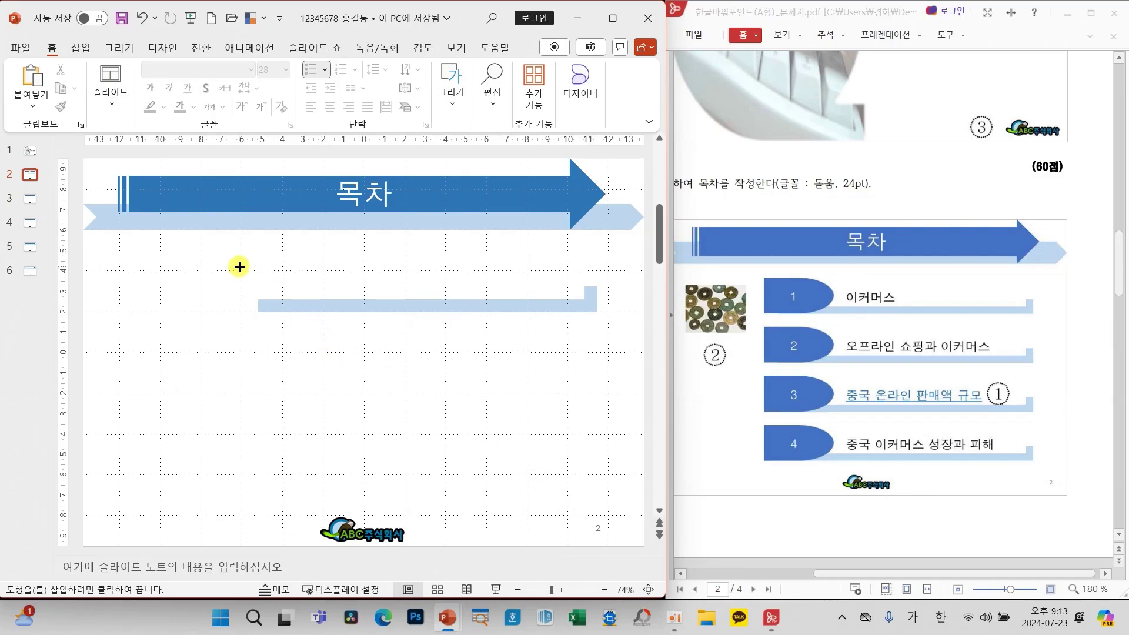
pyautogui.moveTo(246, 268); pyautogui.dragTo(322, 310)
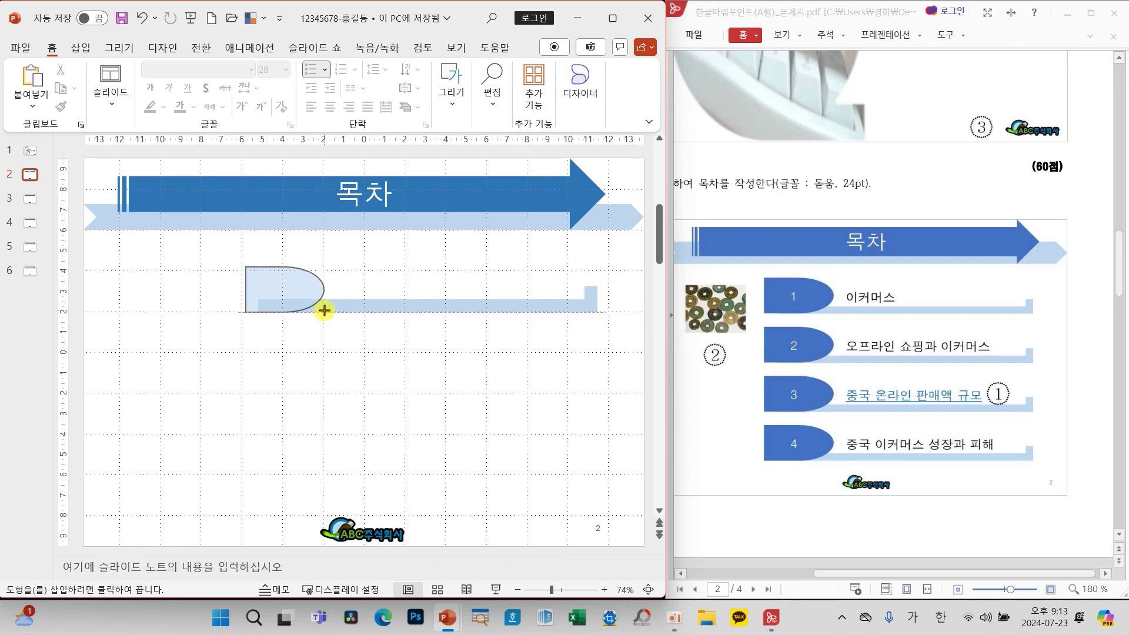
pyautogui.moveTo(324, 310); pyautogui.dragTo(325, 312)
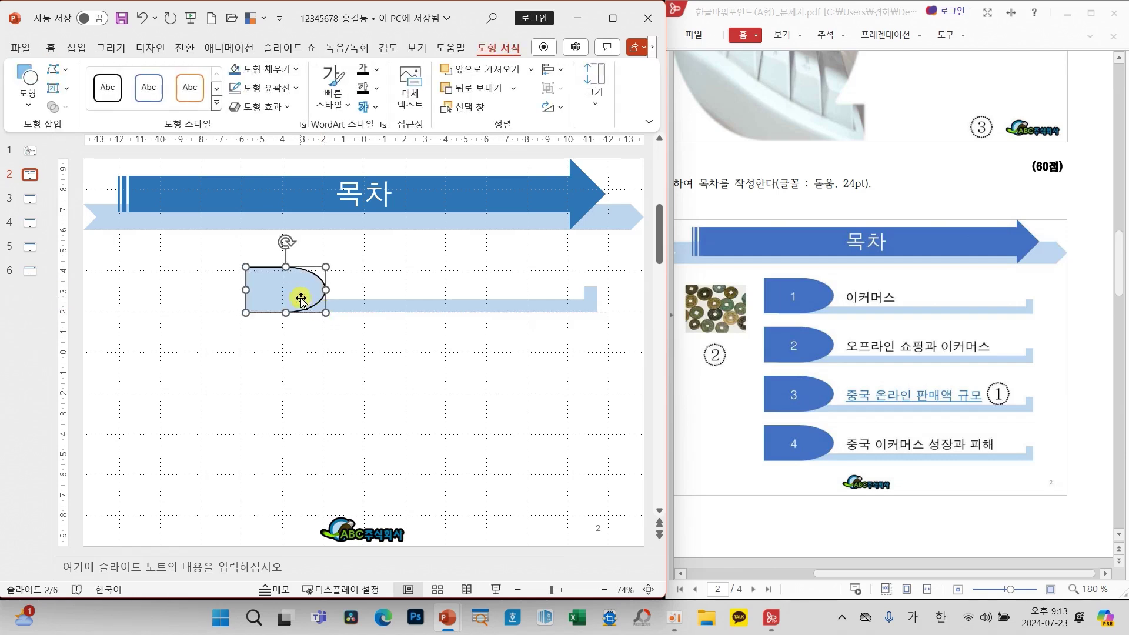
# Fill the Delay shape with the darker title blue and remove its outline
pyautogui.click(235, 77)
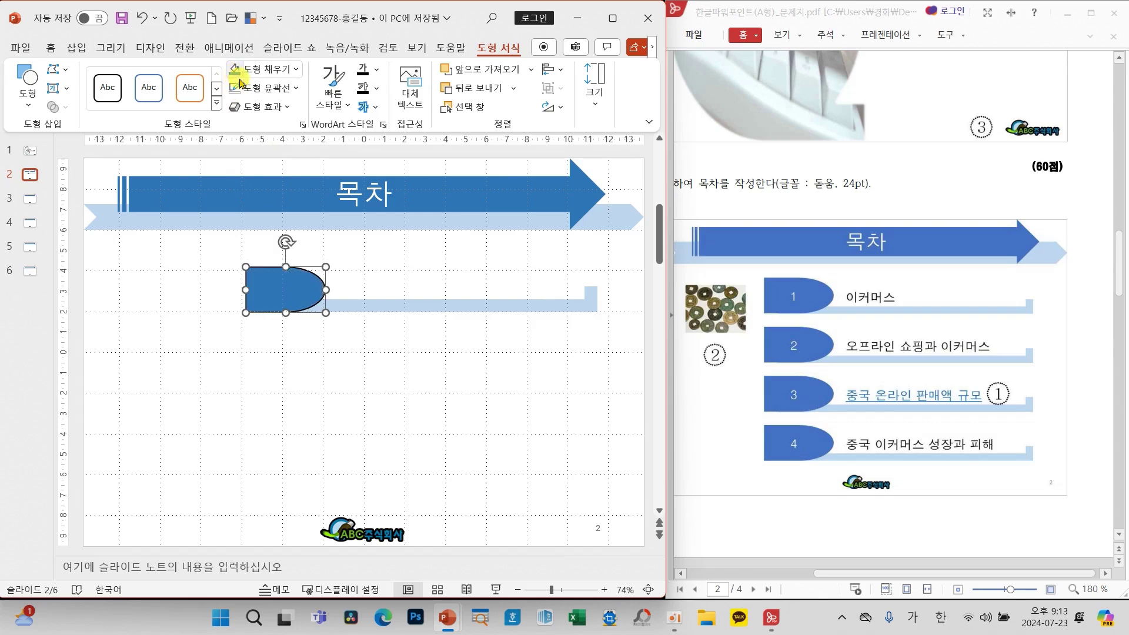
pyautogui.click(241, 88)
pyautogui.click(271, 280)
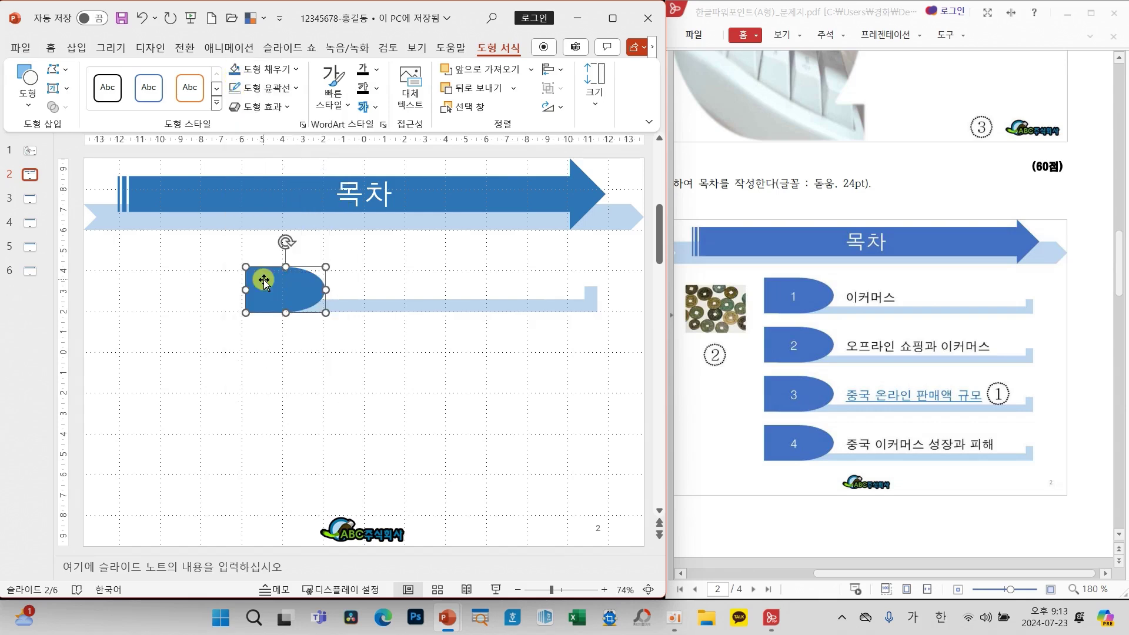
# Set the Delay shape's text to 돋움, 24 pt, and choose its font color from the theme colors
pyautogui.click(50, 47)
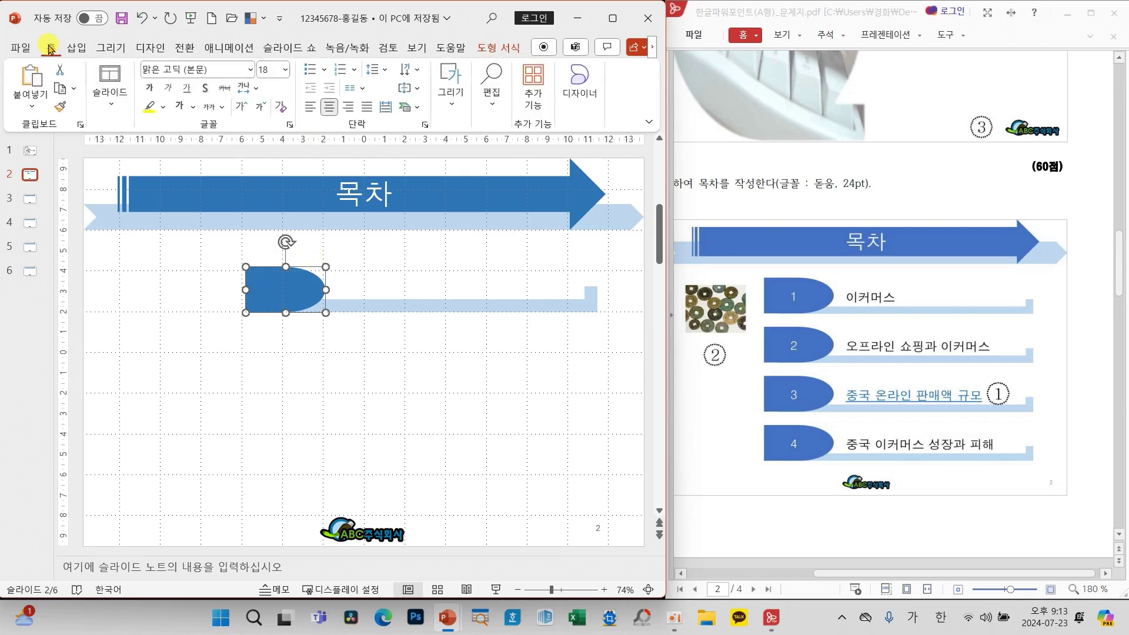
pyautogui.click(251, 73)
pyautogui.click(179, 231)
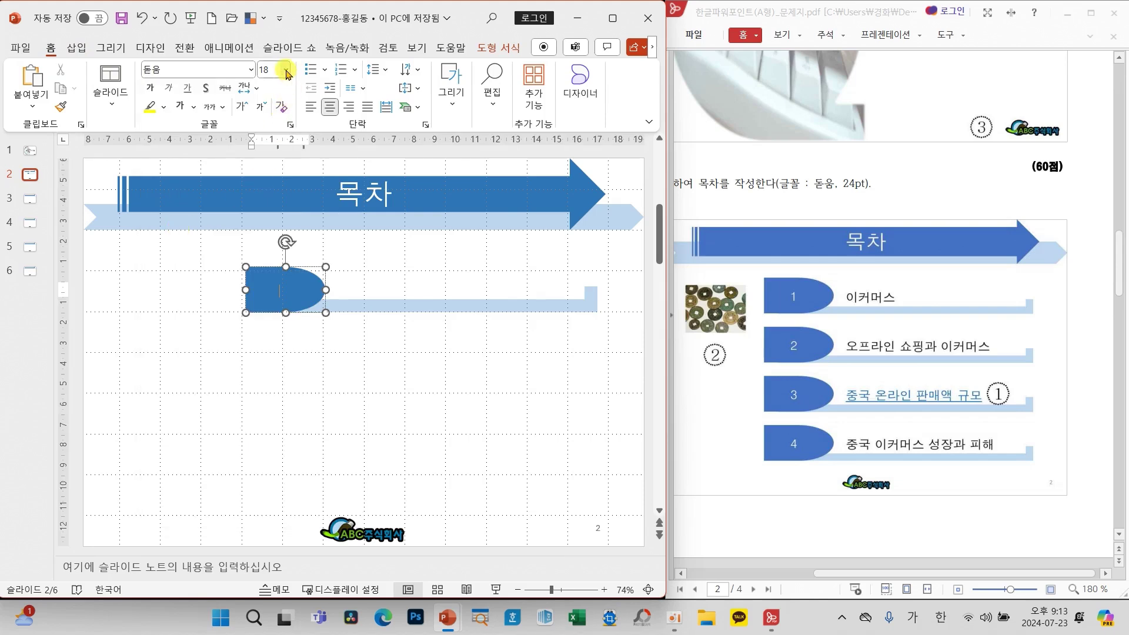
pyautogui.click(286, 73)
pyautogui.click(270, 264)
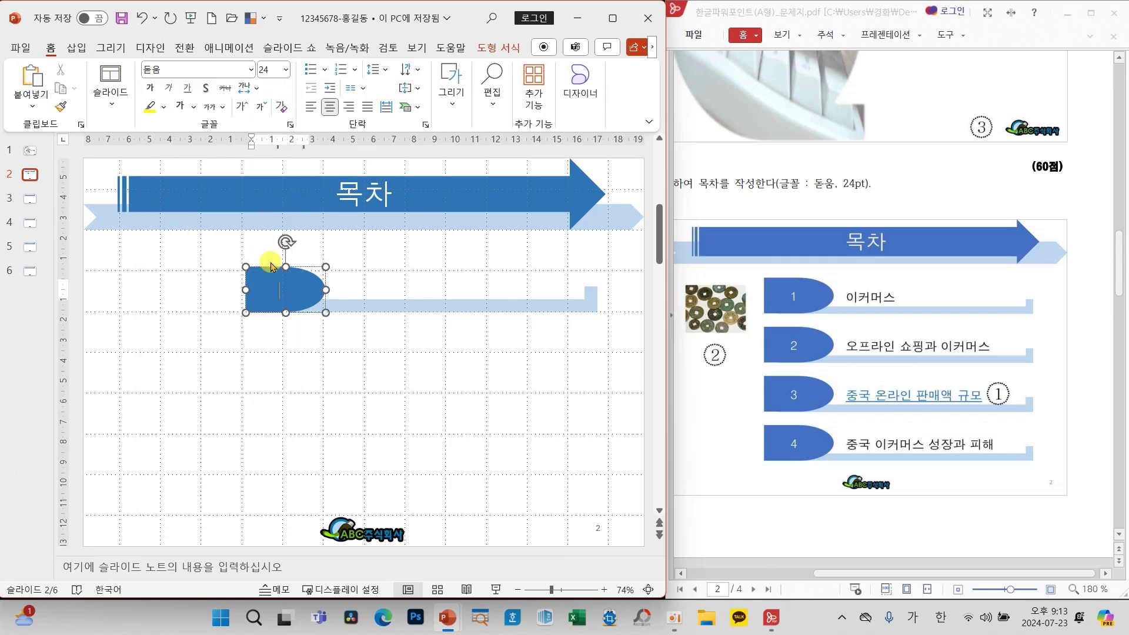
pyautogui.click(193, 107)
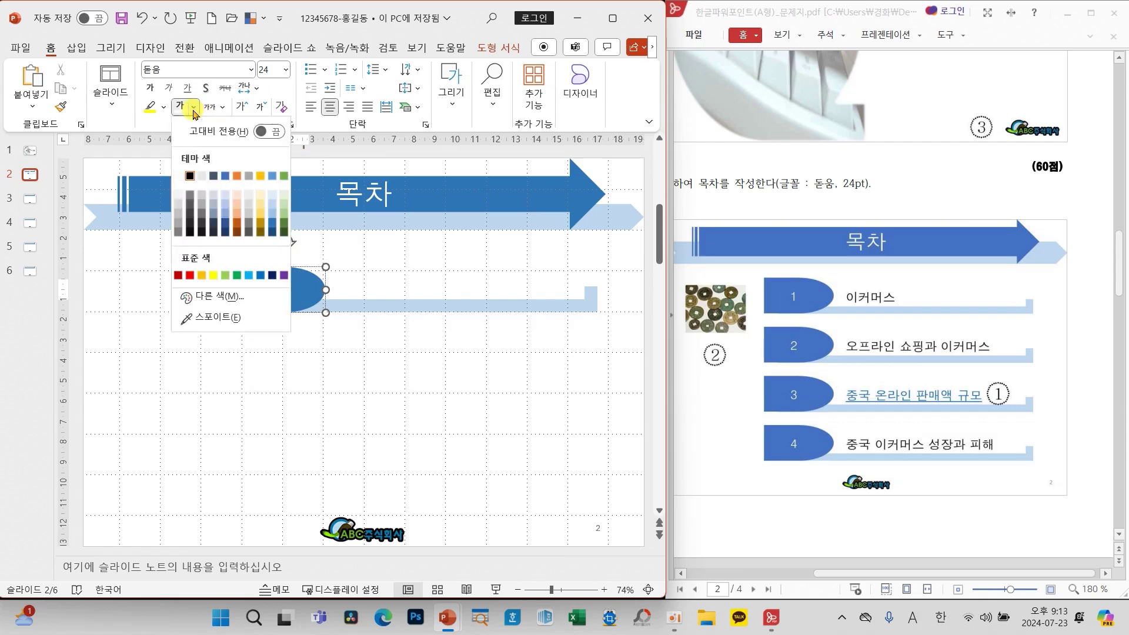
pyautogui.click(187, 176)
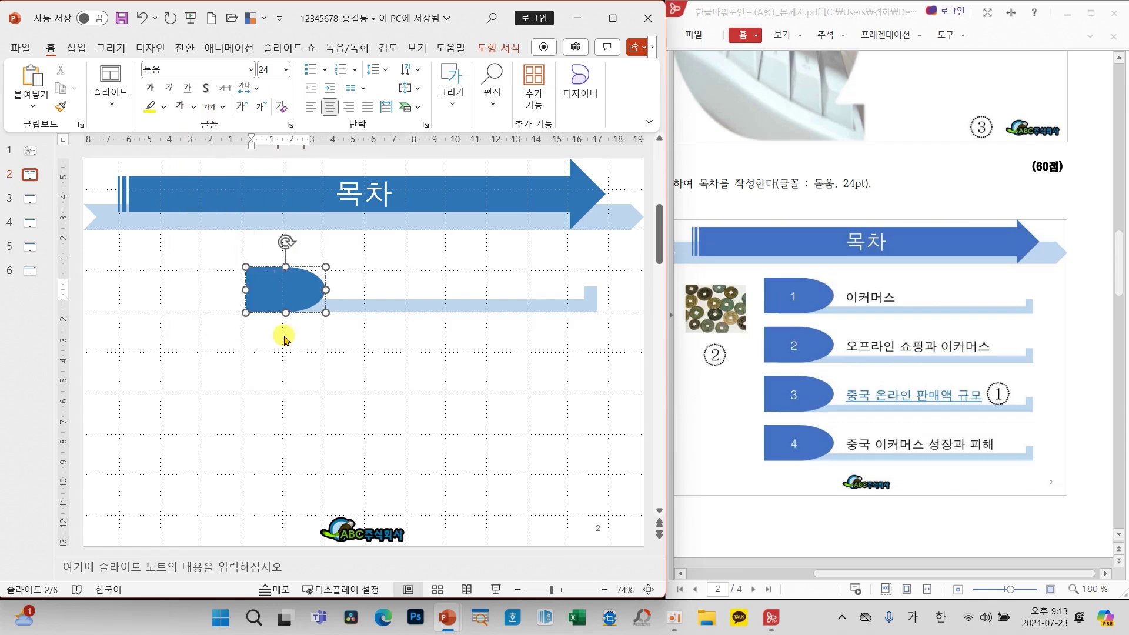
pyautogui.click(311, 345)
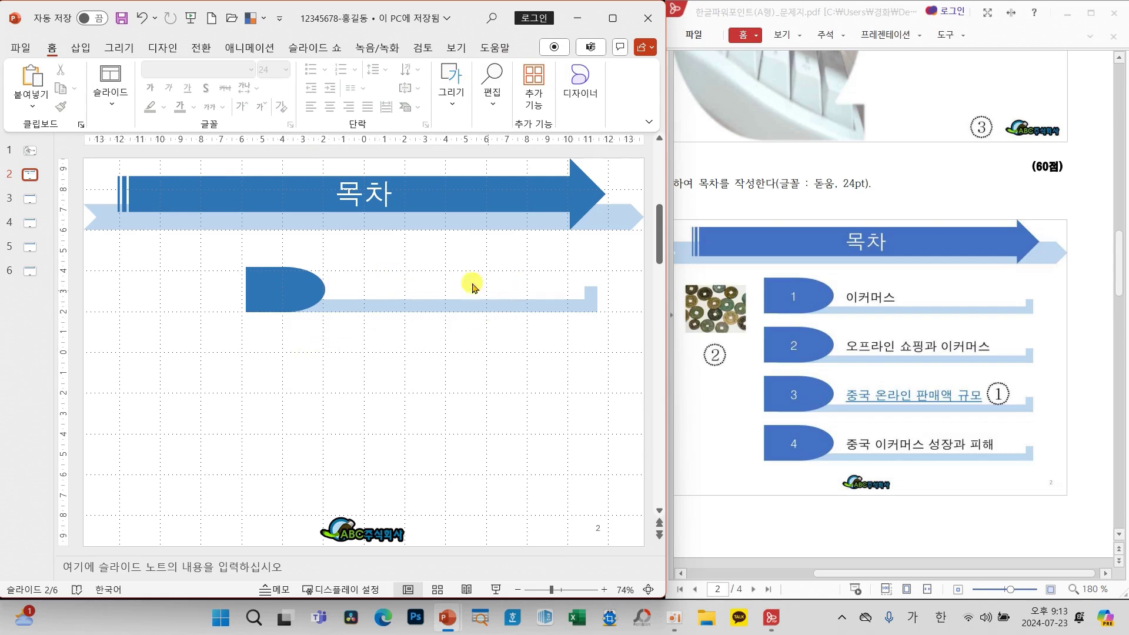
# Draw a horizontal text box above the L-shaped bar, from the Delay shape to the bar's far end
pyautogui.click(451, 107)
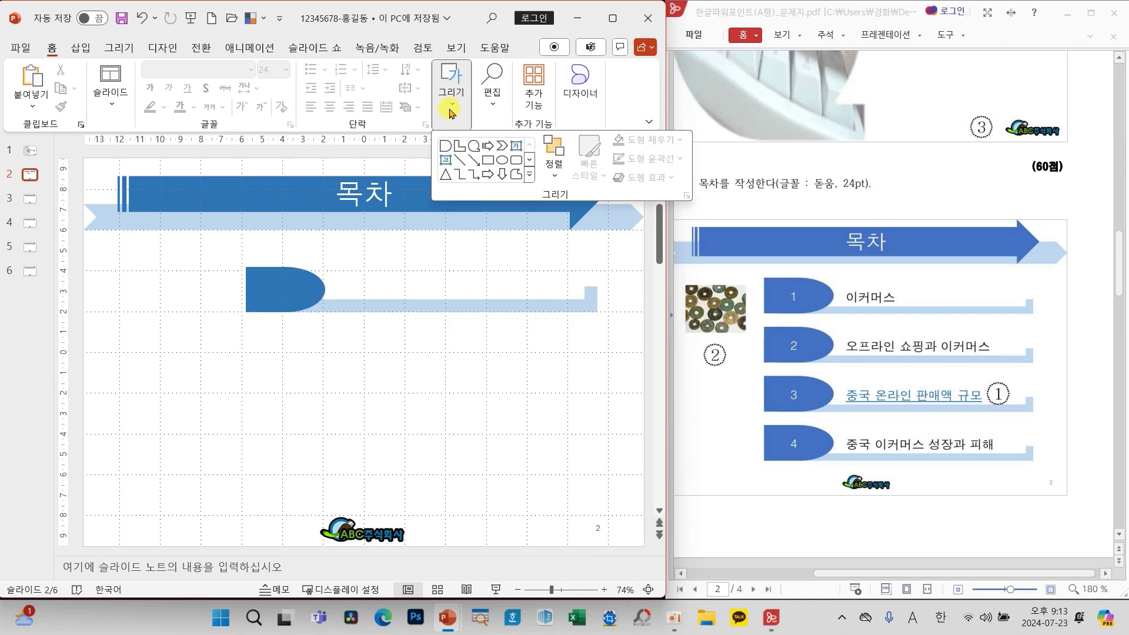
pyautogui.click(529, 174)
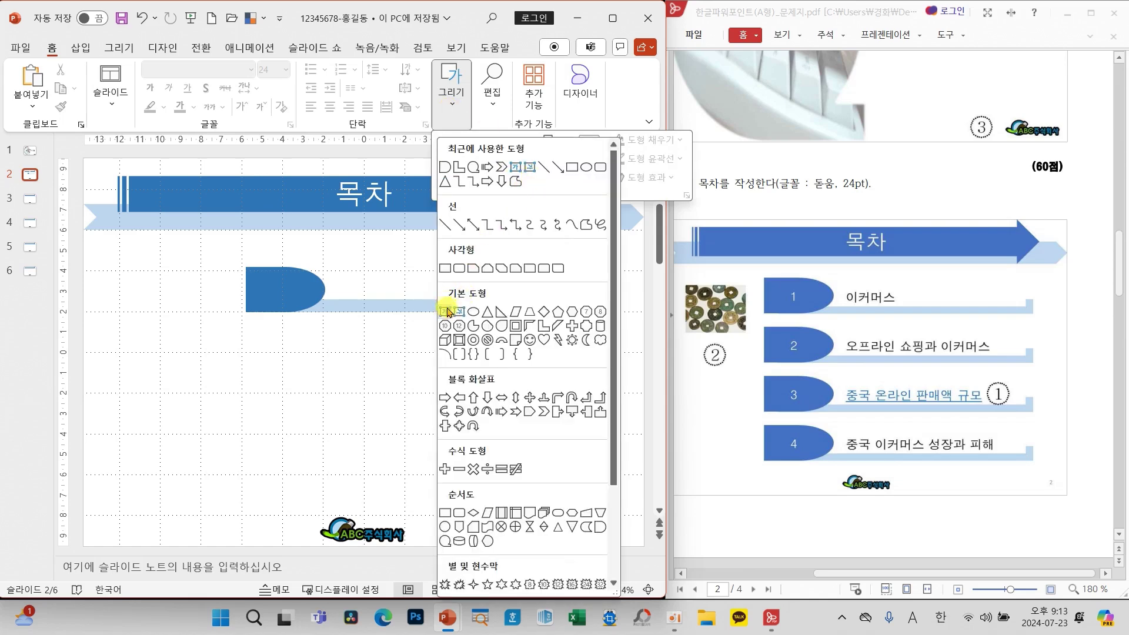
pyautogui.click(448, 312)
pyautogui.moveTo(334, 268); pyautogui.dragTo(592, 313)
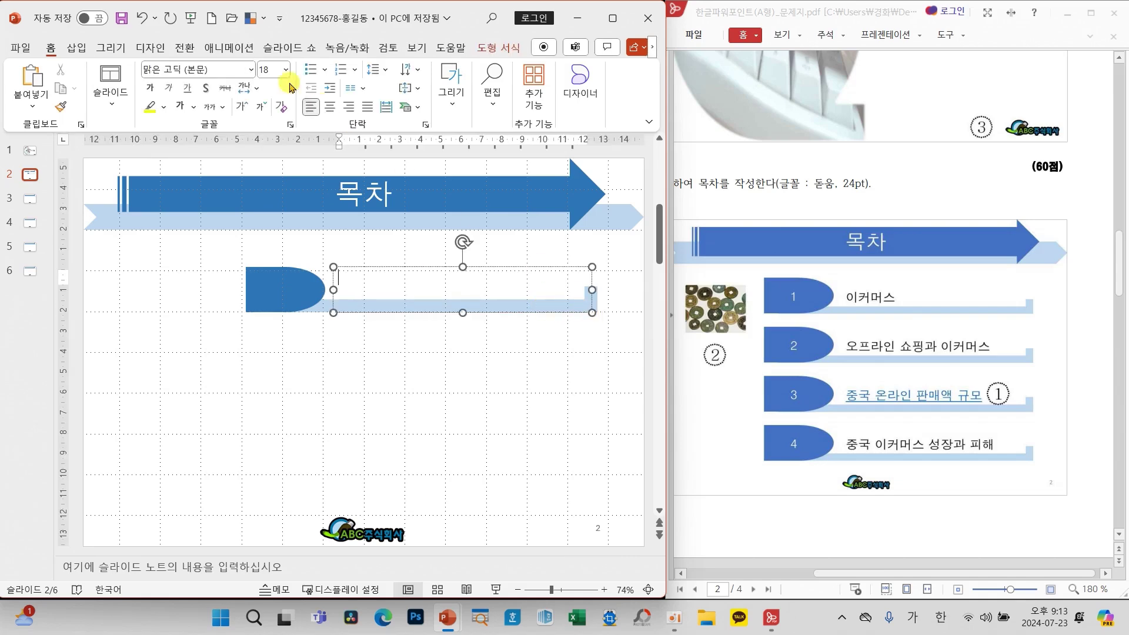
# Set the text box to 돋움, 24 pt, enter the placeholder text 이, and lower the box to align with the Delay shape
pyautogui.click(253, 70)
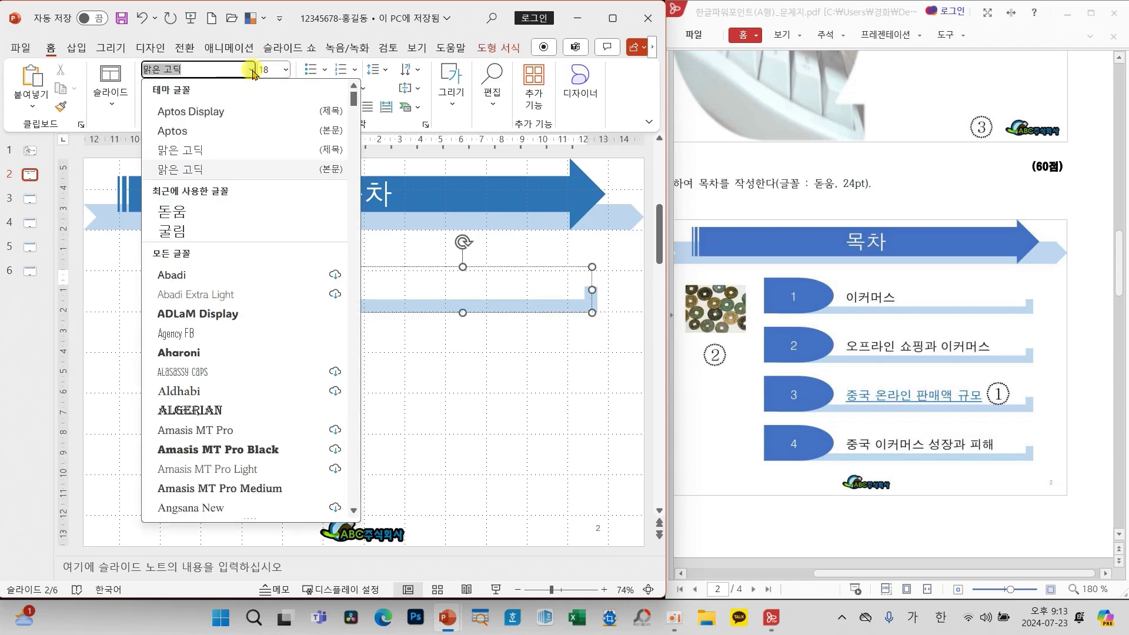
pyautogui.click(174, 215)
pyautogui.click(285, 75)
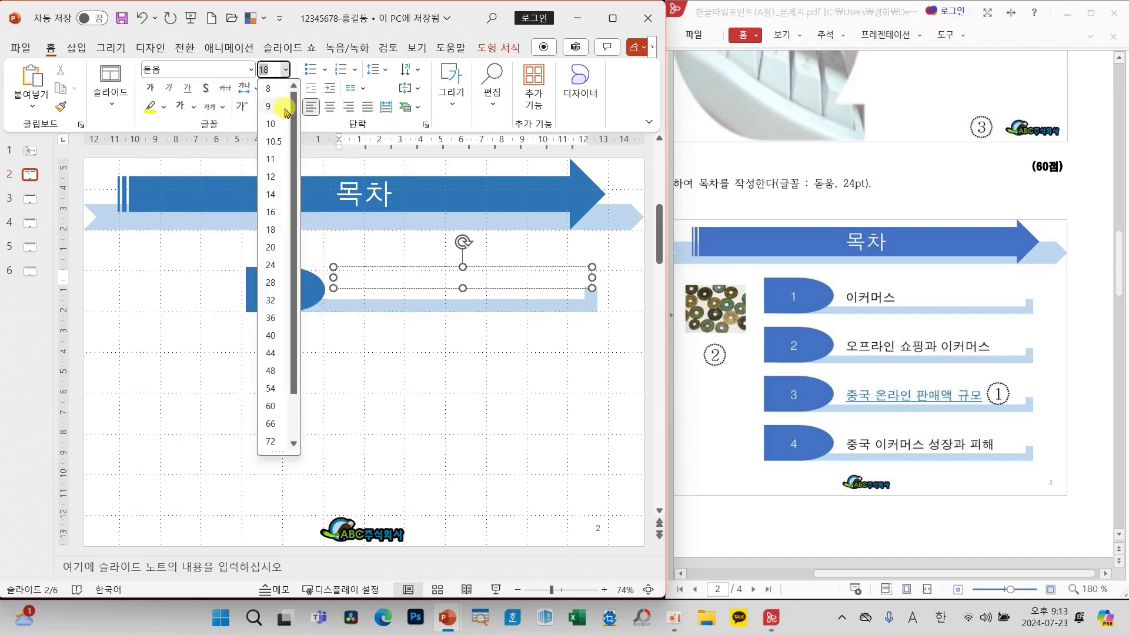
pyautogui.click(271, 262)
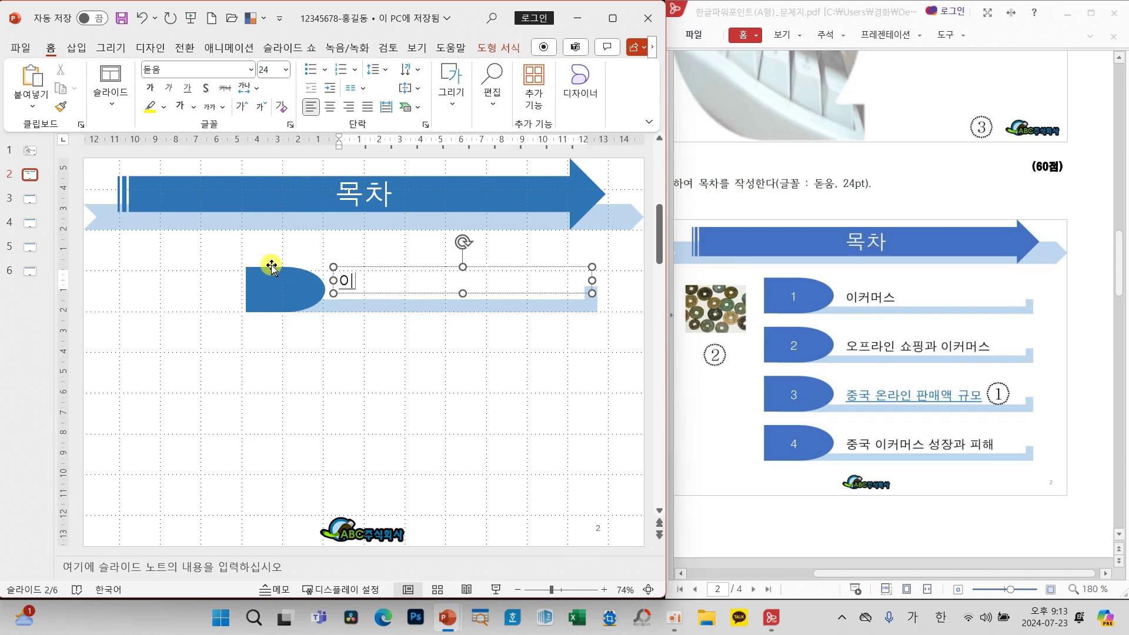
pyautogui.click(373, 293)
pyautogui.press('Down')
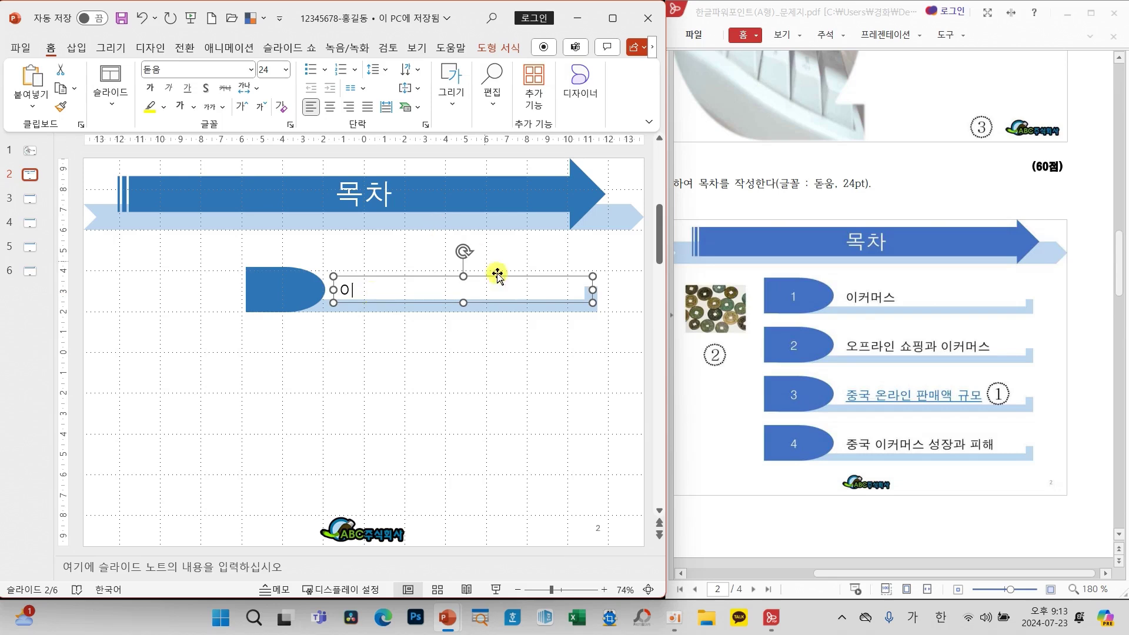
# Slightly narrow the L-shape's upright end and thin its horizontal bar
pyautogui.click(562, 352)
pyautogui.click(593, 305)
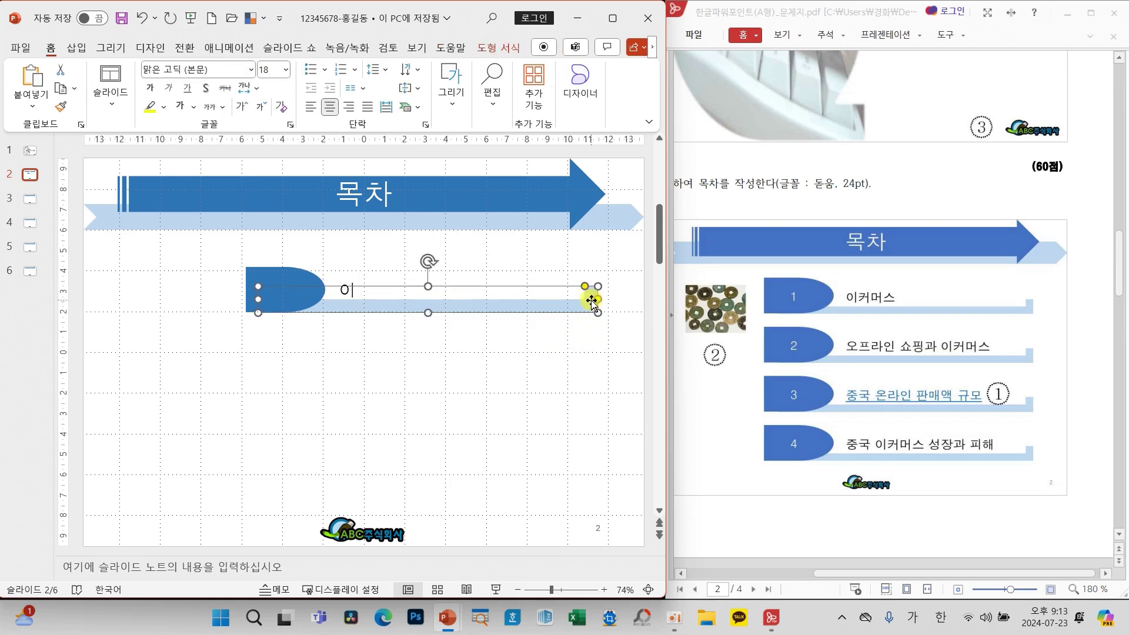
pyautogui.moveTo(585, 286); pyautogui.dragTo(588, 288)
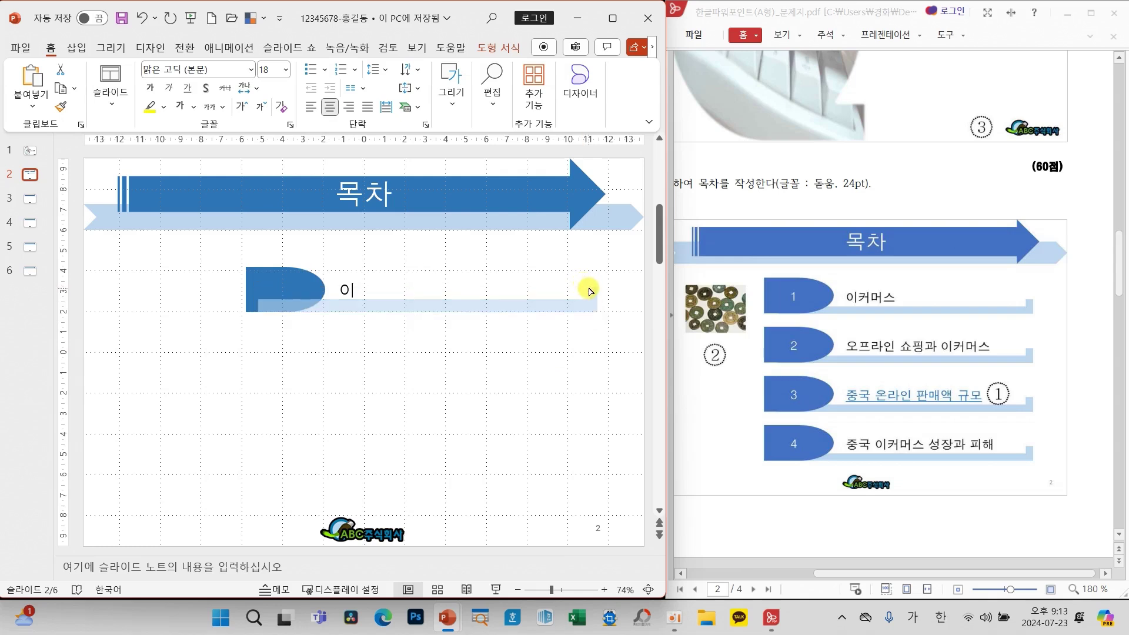
pyautogui.click(584, 293)
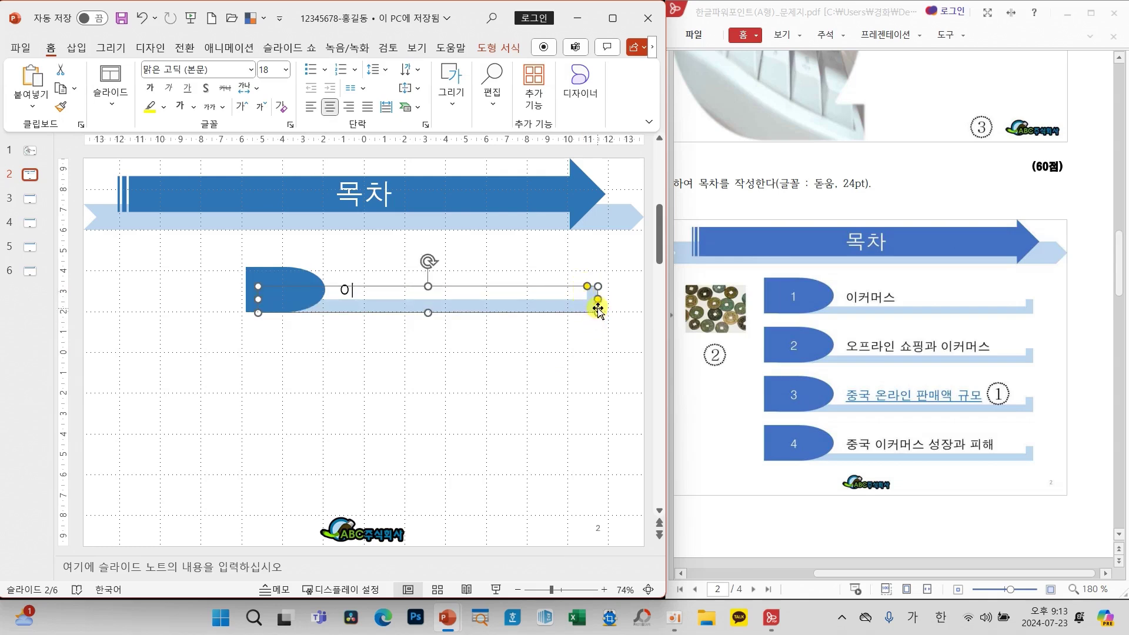
pyautogui.moveTo(598, 304); pyautogui.dragTo(597, 298)
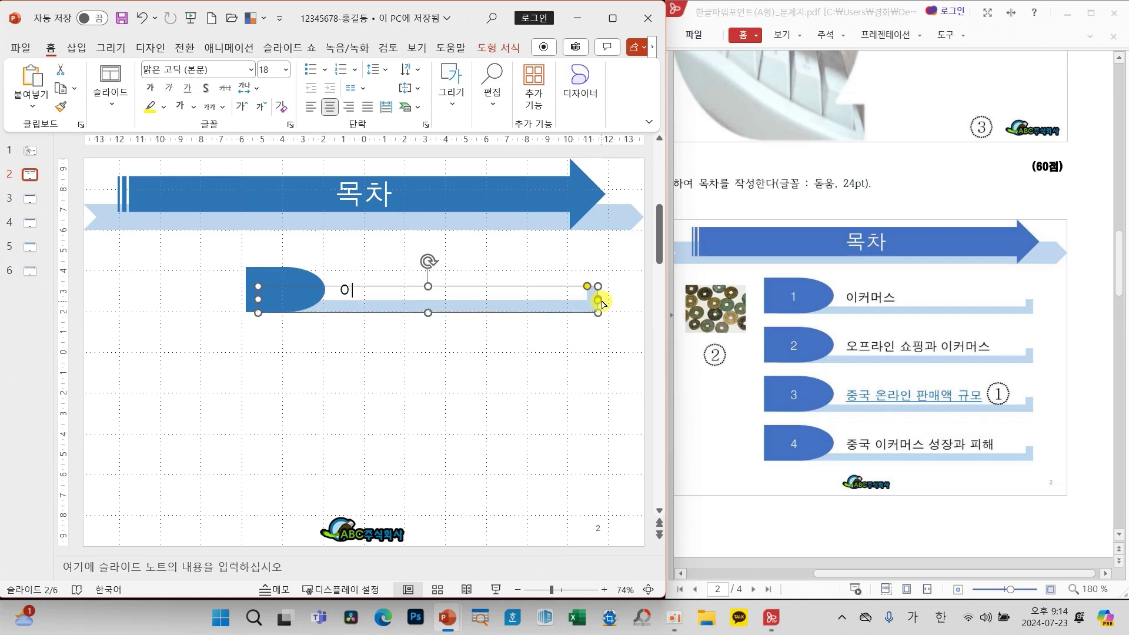
pyautogui.click(587, 347)
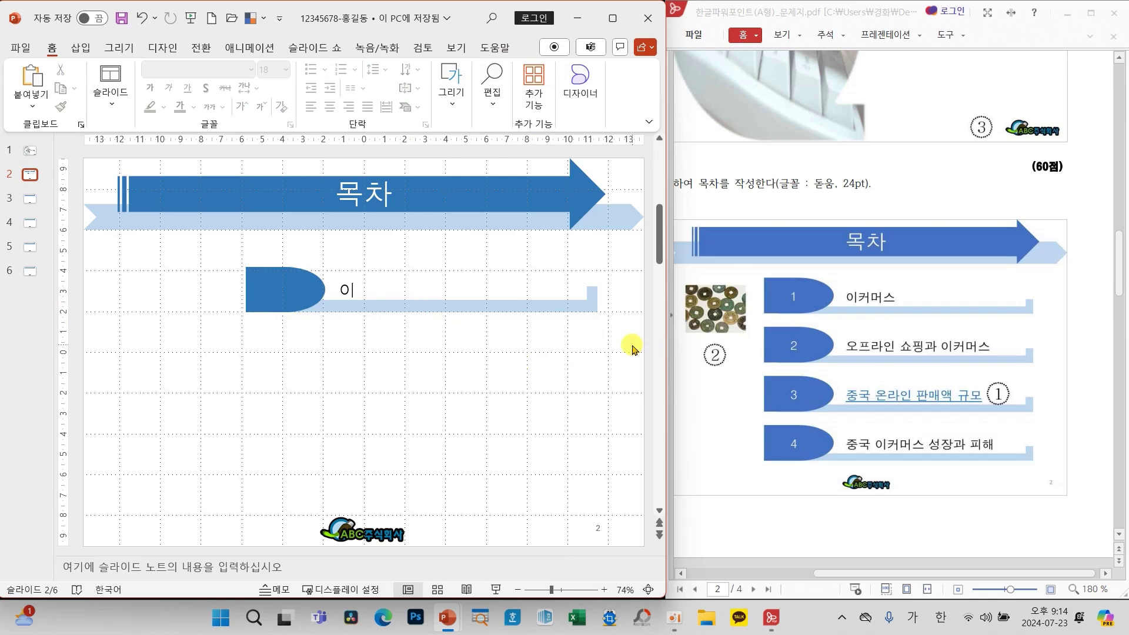
# Duplicate the Delay shape, L-shape and text box together straight down to make four evenly spaced rows
pyautogui.moveTo(632, 345); pyautogui.dragTo(214, 249)
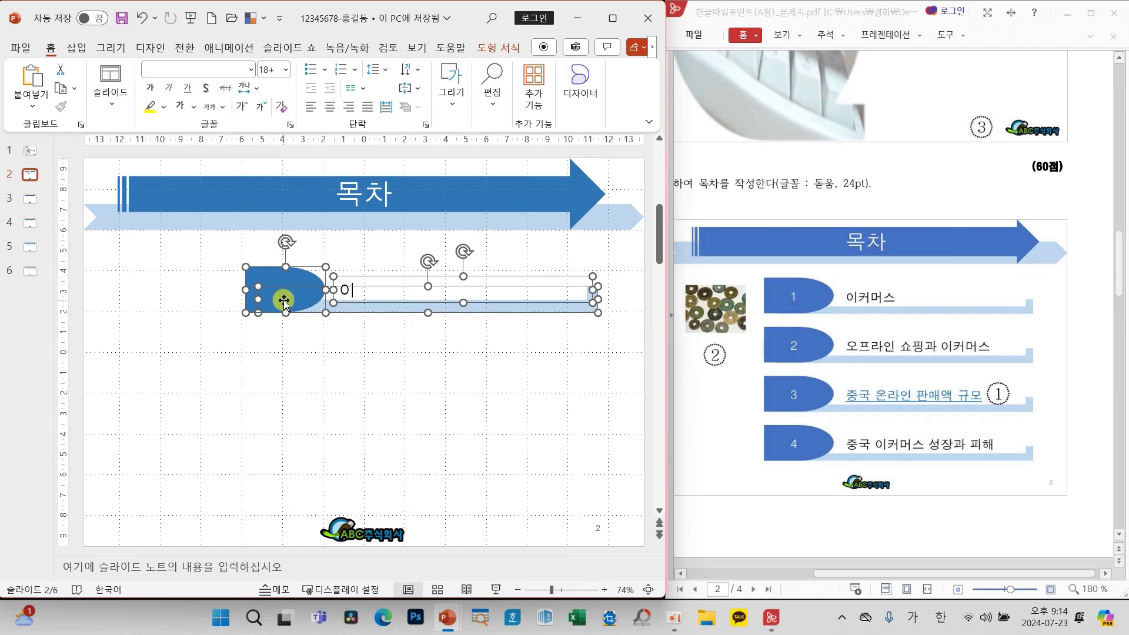
pyautogui.moveTo(288, 304); pyautogui.dragTo(313, 483)
pyautogui.click(612, 445)
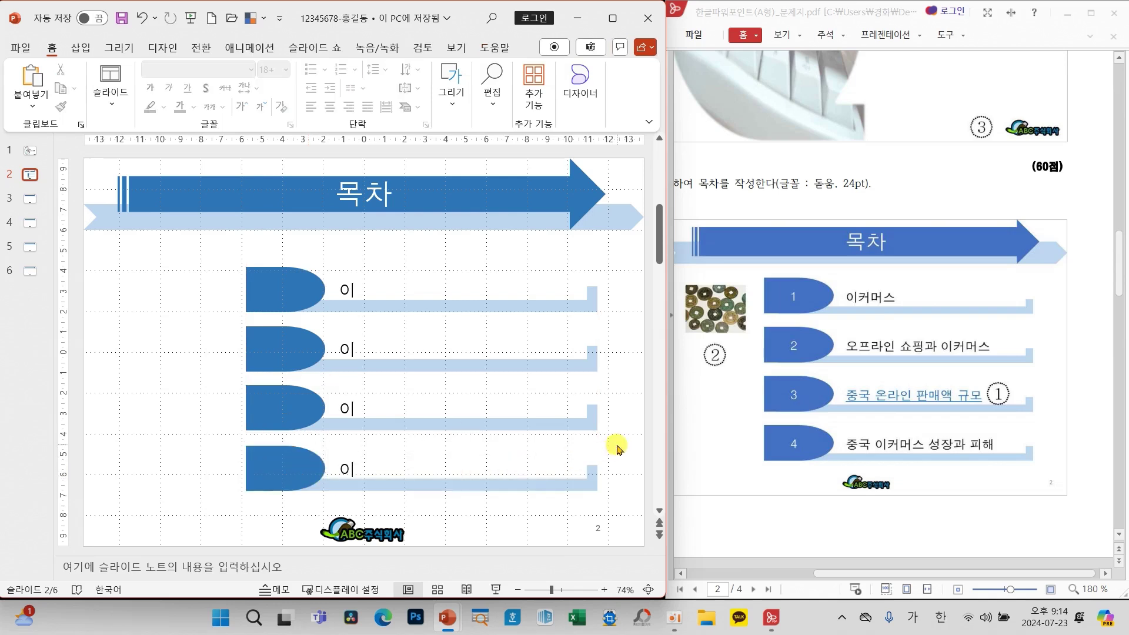
# Number the four Delay shapes 1, 2, 3 and 4 from the first row to the last
pyautogui.click(294, 290)
pyautogui.write('1')
pyautogui.click(301, 354)
pyautogui.write('2')
pyautogui.click(290, 415)
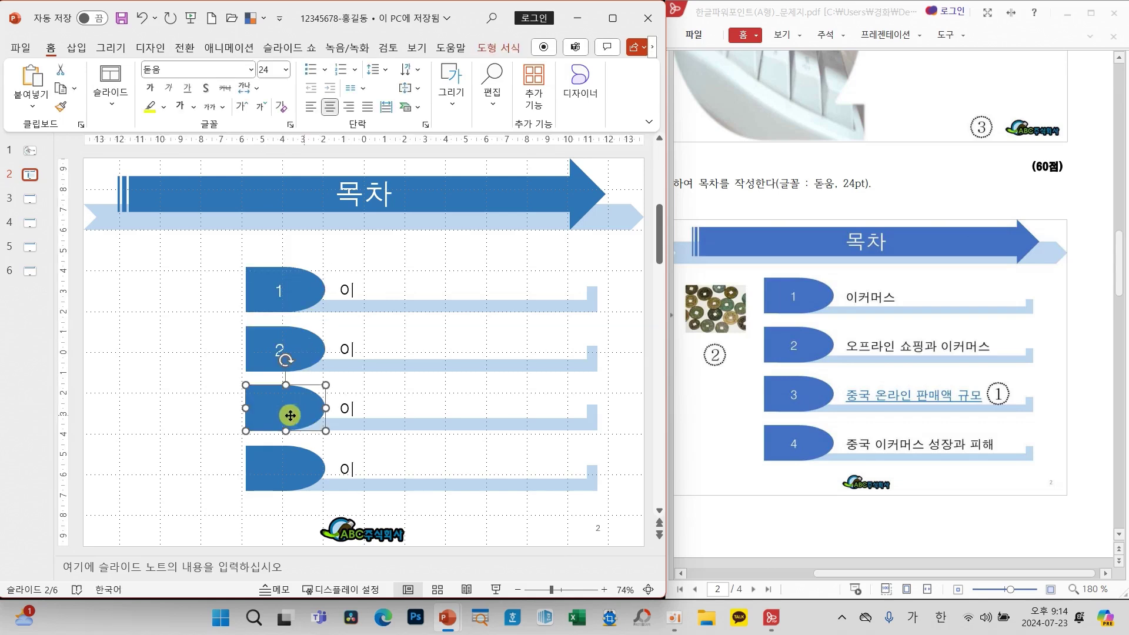
pyautogui.write('3')
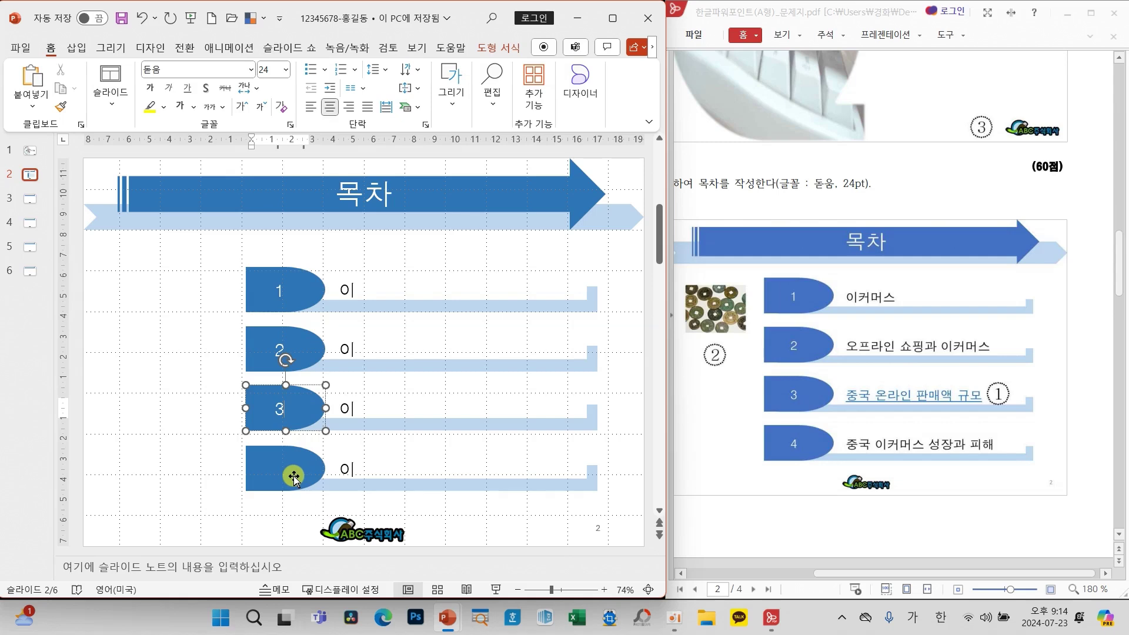
pyautogui.click(293, 477)
pyautogui.write('4')
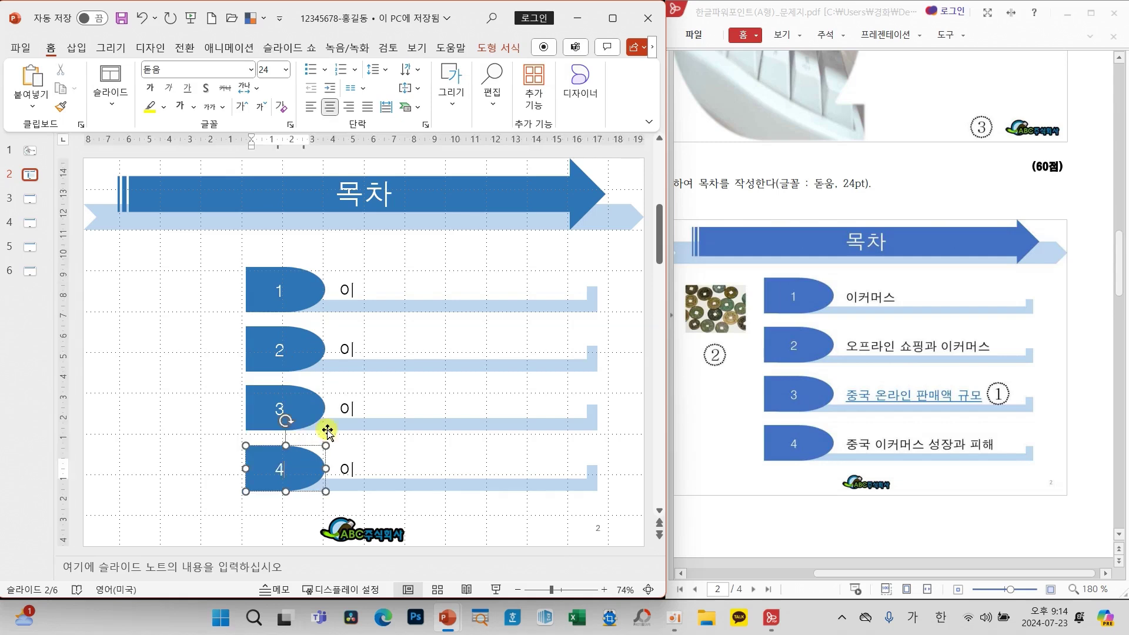
# Replace the four placeholder texts in order with 이커머스, 오프라인 쇼핑과 이커머스, 중국 온라인 판매액 규모 and 중국 이커머스 성장과 피해
pyautogui.click(356, 290)
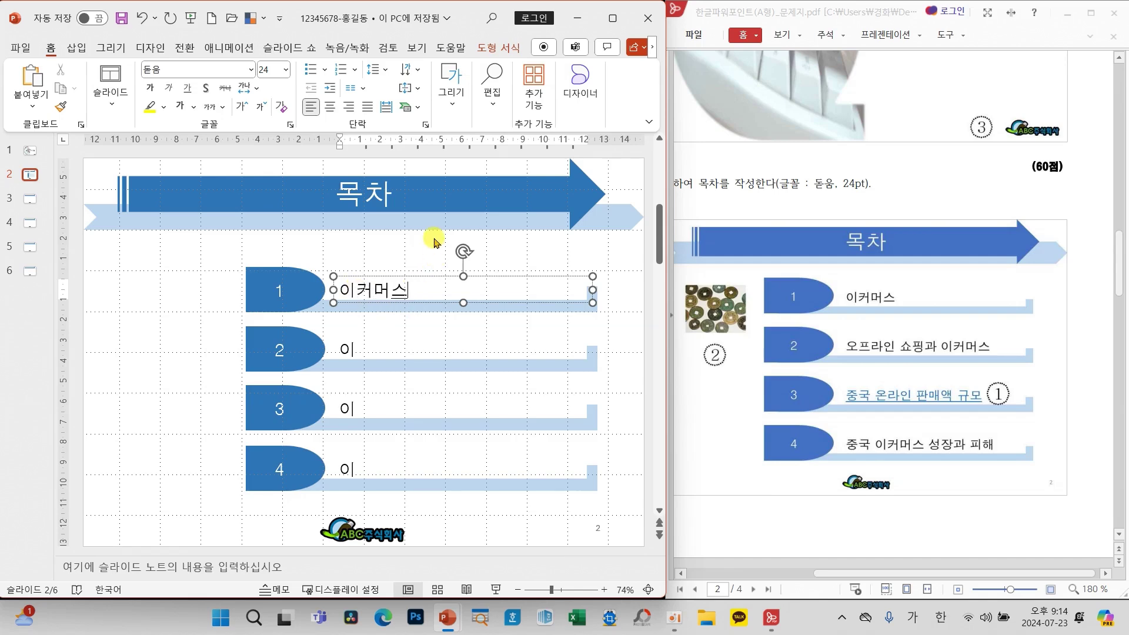
pyautogui.click(351, 349)
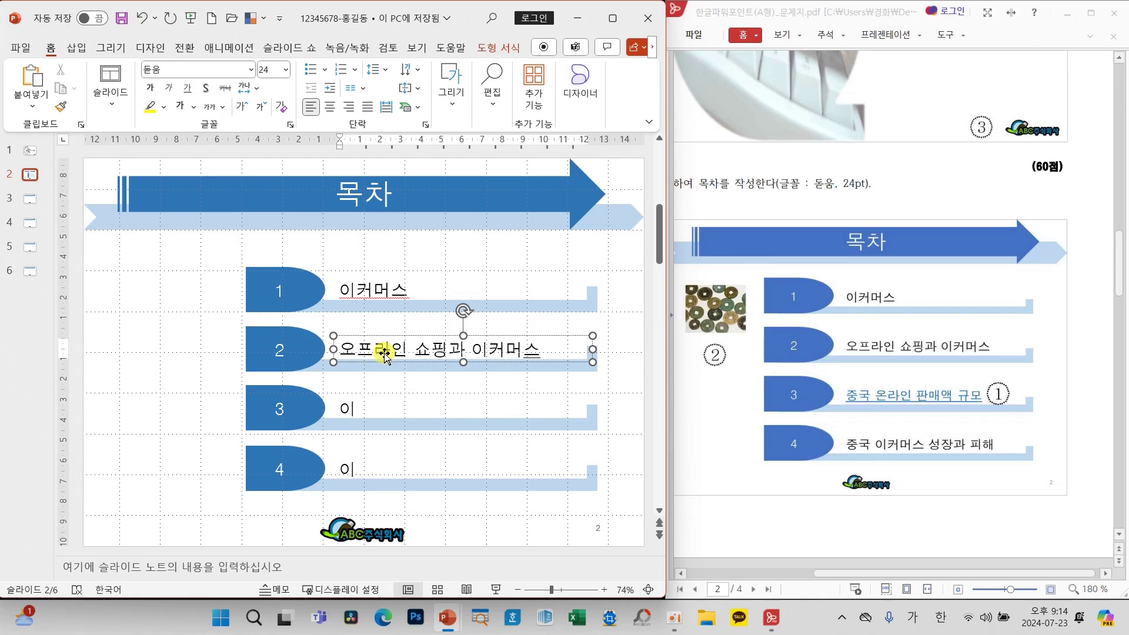
pyautogui.click(351, 410)
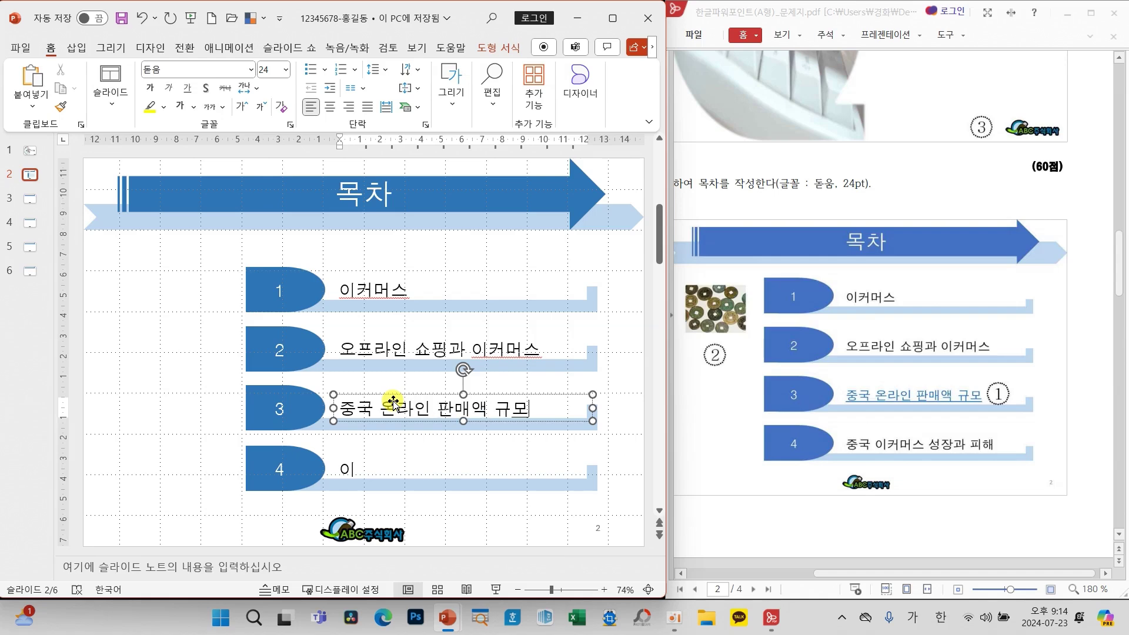
pyautogui.click(362, 468)
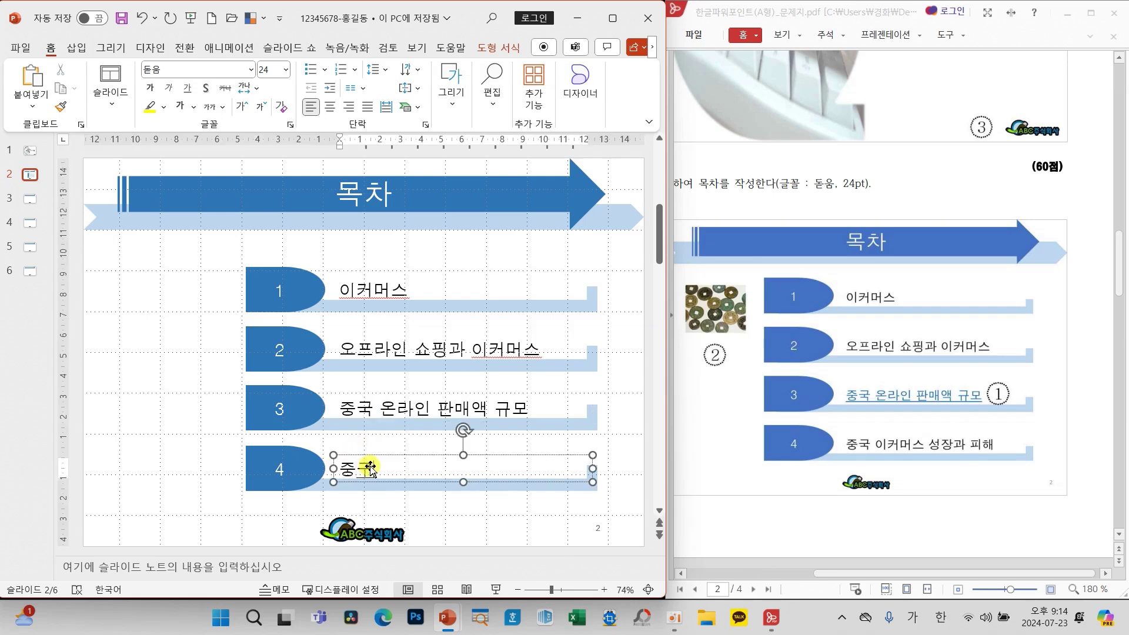
pyautogui.write('커머스 성장과 피해')
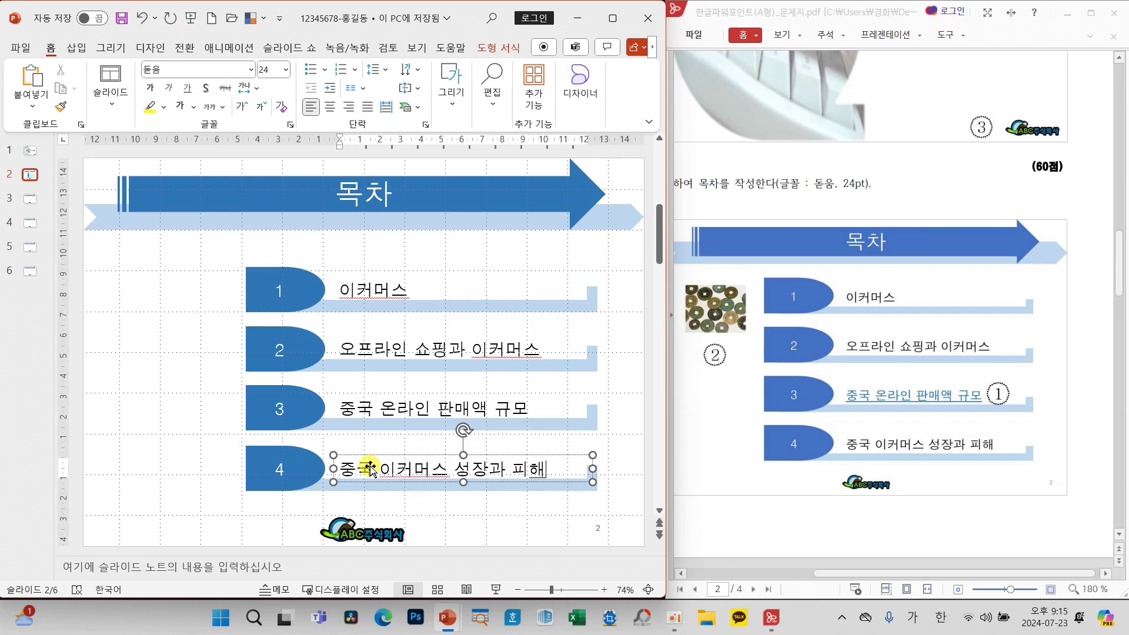
pyautogui.click(622, 423)
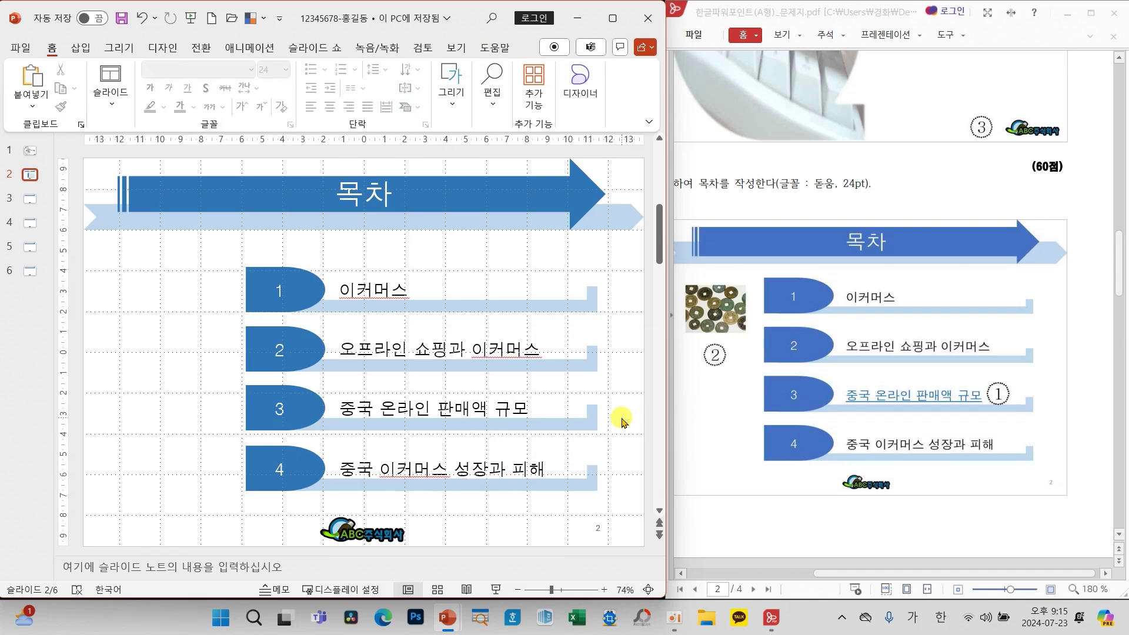
pyautogui.click(282, 289)
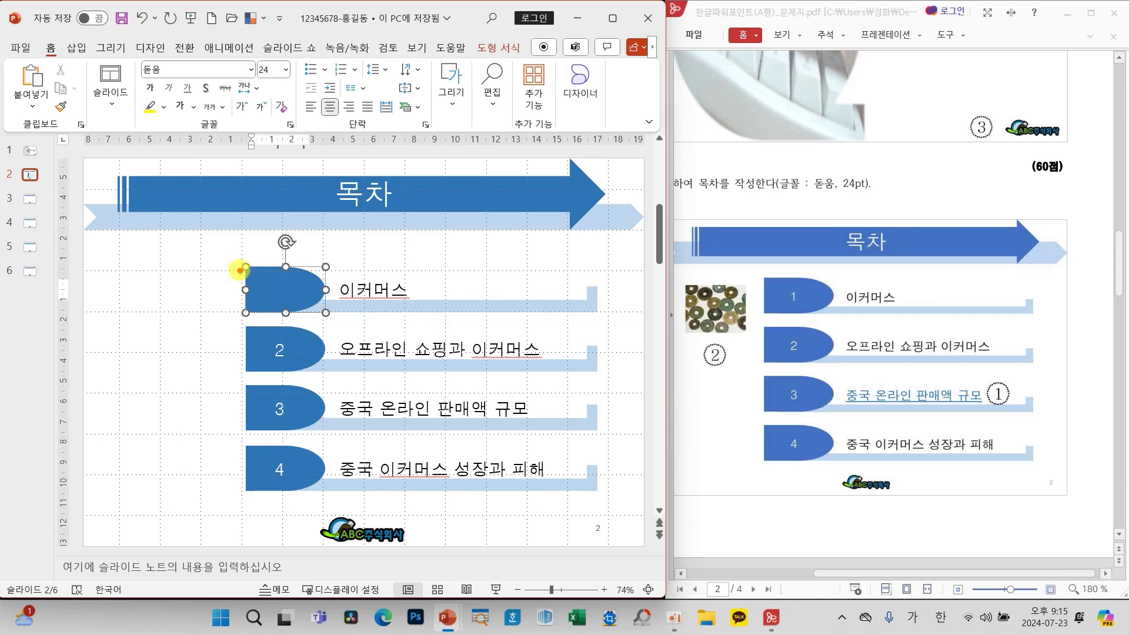
pyautogui.moveTo(224, 241)
pyautogui.mouseDown()
pyautogui.moveTo(300, 325)
pyautogui.moveTo(349, 489)
pyautogui.mouseUp()
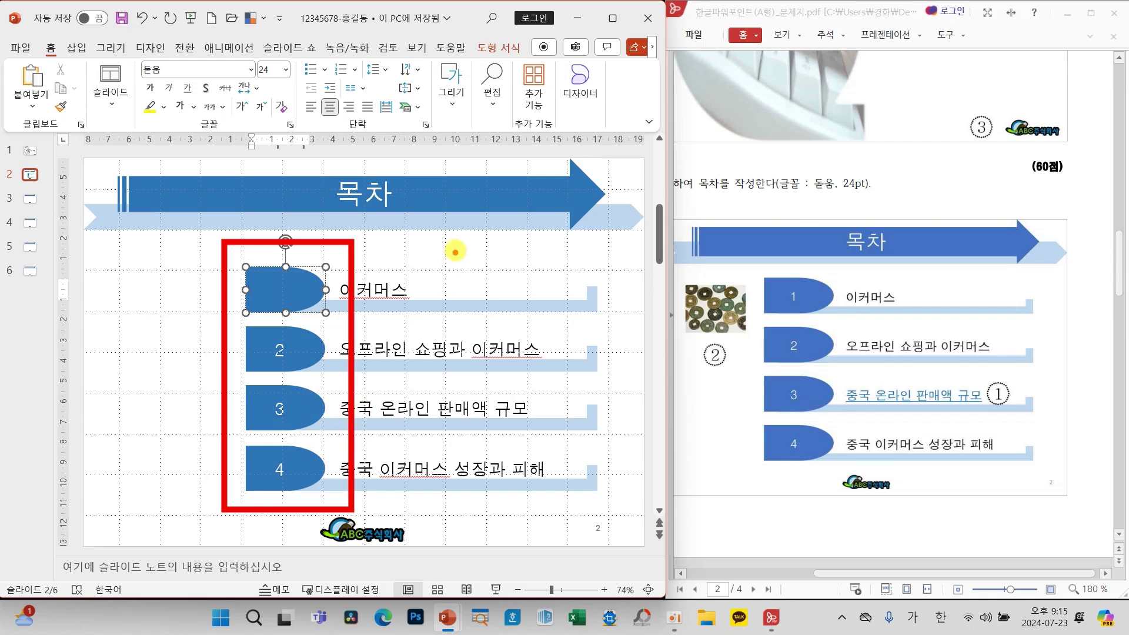
pyautogui.moveTo(437, 233); pyautogui.dragTo(437, 288)
pyautogui.moveTo(479, 229)
pyautogui.mouseDown()
pyautogui.moveTo(475, 286)
pyautogui.moveTo(489, 284)
pyautogui.mouseUp()
pyautogui.moveTo(531, 229)
pyautogui.mouseDown()
pyautogui.moveTo(534, 287)
pyautogui.moveTo(548, 249)
pyautogui.moveTo(547, 287)
pyautogui.moveTo(564, 284)
pyautogui.mouseUp()
pyautogui.press('Escape')
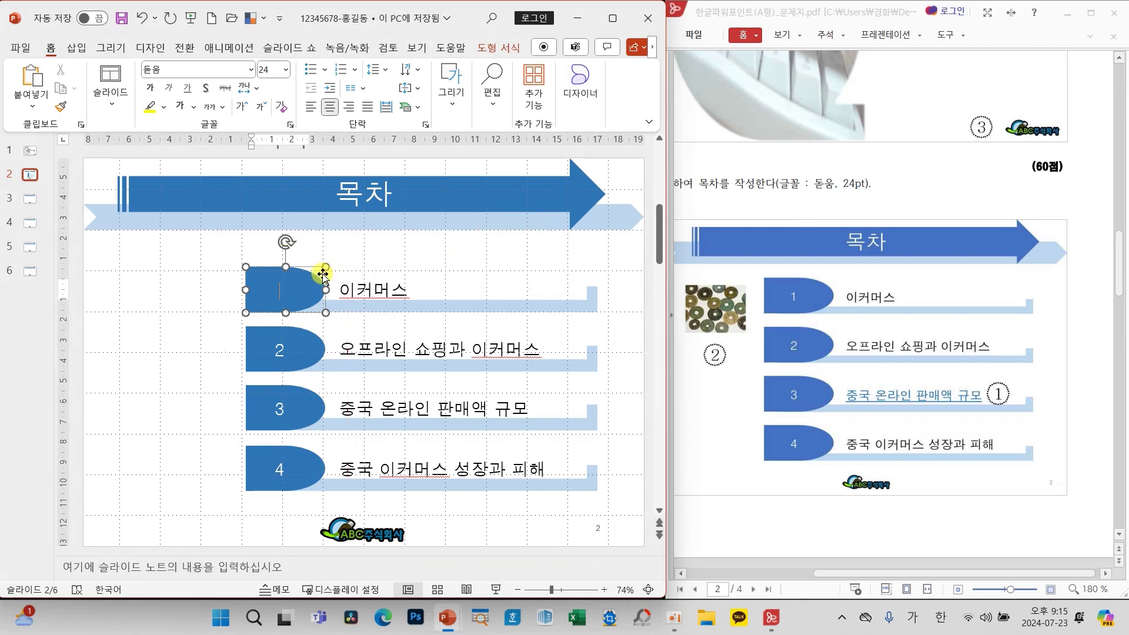
# Try the Roman numerals from the special-character list for ㅈ in the first Delay shape
pyautogui.click(314, 281)
pyautogui.write('ㅈ')
pyautogui.press('Hangul_Hanja')
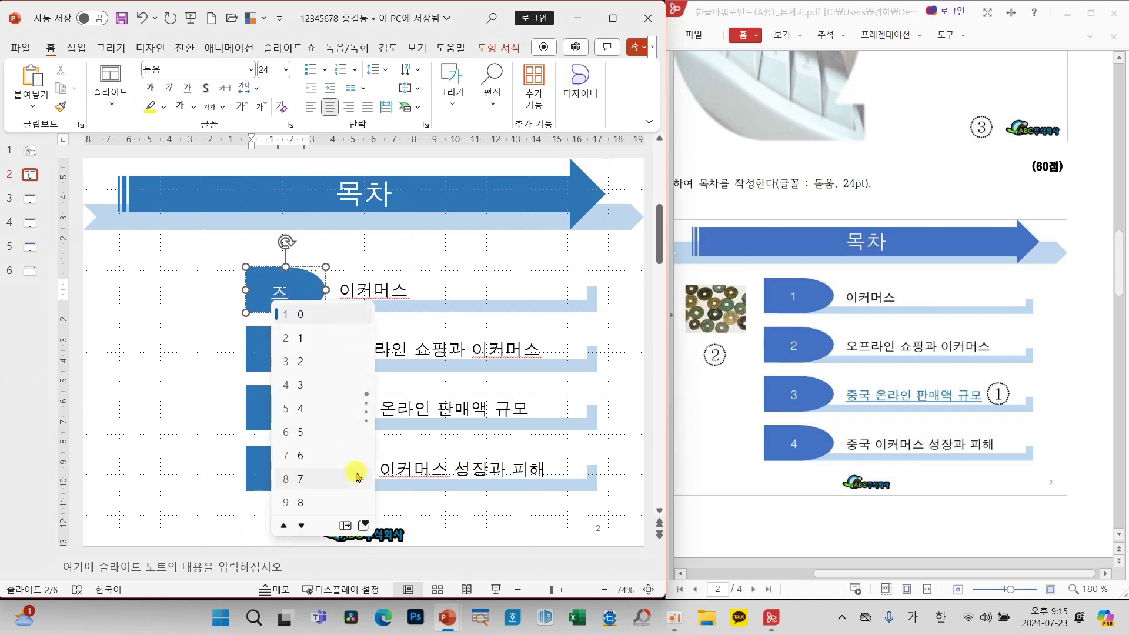
pyautogui.click(347, 526)
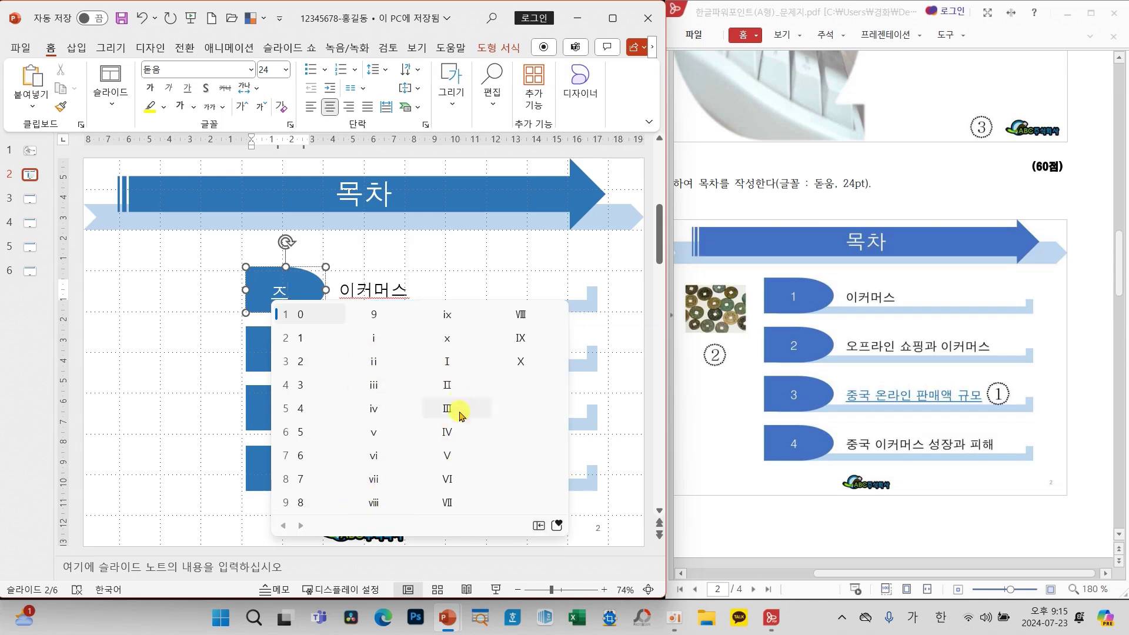
pyautogui.click(447, 433)
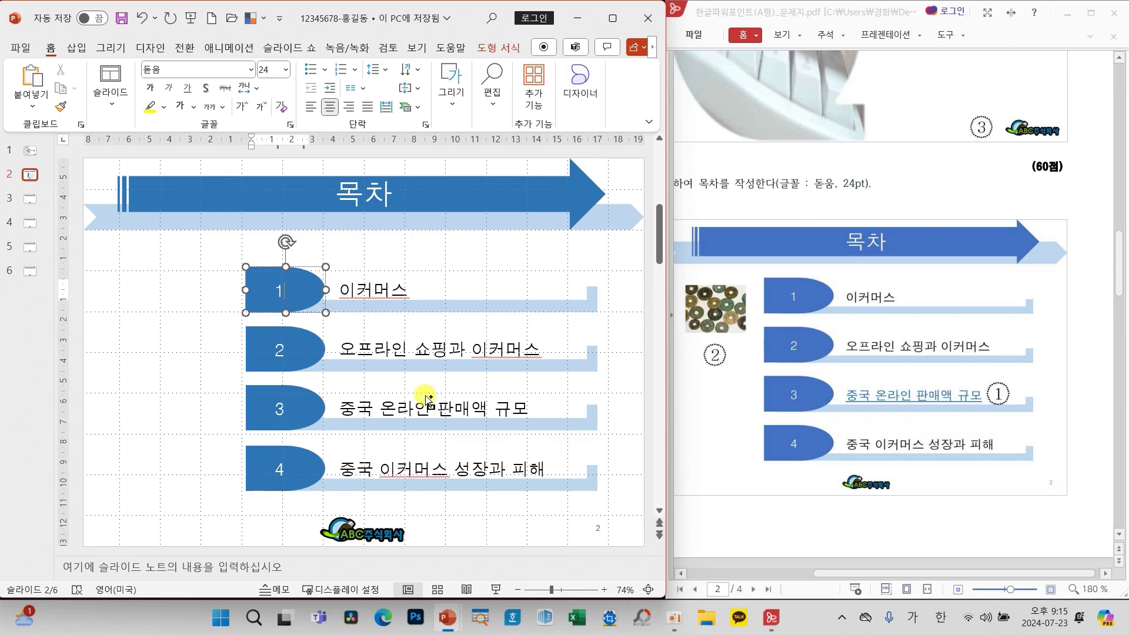
pyautogui.moveTo(355, 253)
pyautogui.mouseDown()
pyautogui.moveTo(373, 245)
pyautogui.moveTo(361, 298)
pyautogui.moveTo(404, 299)
pyautogui.moveTo(446, 266)
pyautogui.moveTo(429, 298)
pyautogui.mouseUp()
pyautogui.moveTo(463, 238); pyautogui.dragTo(488, 233)
pyautogui.moveTo(462, 267)
pyautogui.mouseDown()
pyautogui.moveTo(491, 256)
pyautogui.moveTo(482, 288)
pyautogui.mouseUp()
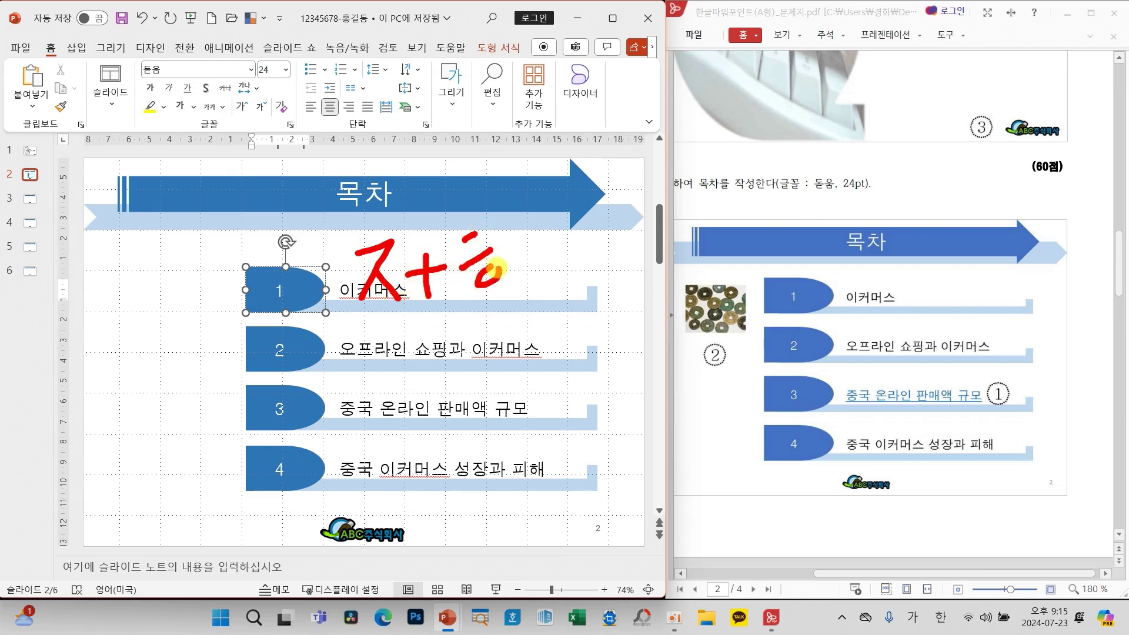
pyautogui.moveTo(501, 231)
pyautogui.mouseDown()
pyautogui.moveTo(497, 276)
pyautogui.moveTo(515, 262)
pyautogui.moveTo(503, 297)
pyautogui.moveTo(529, 289)
pyautogui.mouseUp()
pyautogui.moveTo(518, 264)
pyautogui.mouseDown()
pyautogui.moveTo(538, 247)
pyautogui.moveTo(536, 275)
pyautogui.moveTo(569, 288)
pyautogui.mouseUp()
pyautogui.moveTo(566, 233)
pyautogui.mouseDown()
pyautogui.moveTo(579, 303)
pyautogui.moveTo(603, 263)
pyautogui.mouseUp()
pyautogui.moveTo(622, 311)
pyautogui.mouseDown()
pyautogui.moveTo(350, 327)
pyautogui.moveTo(336, 209)
pyautogui.moveTo(629, 200)
pyautogui.moveTo(619, 321)
pyautogui.mouseUp()
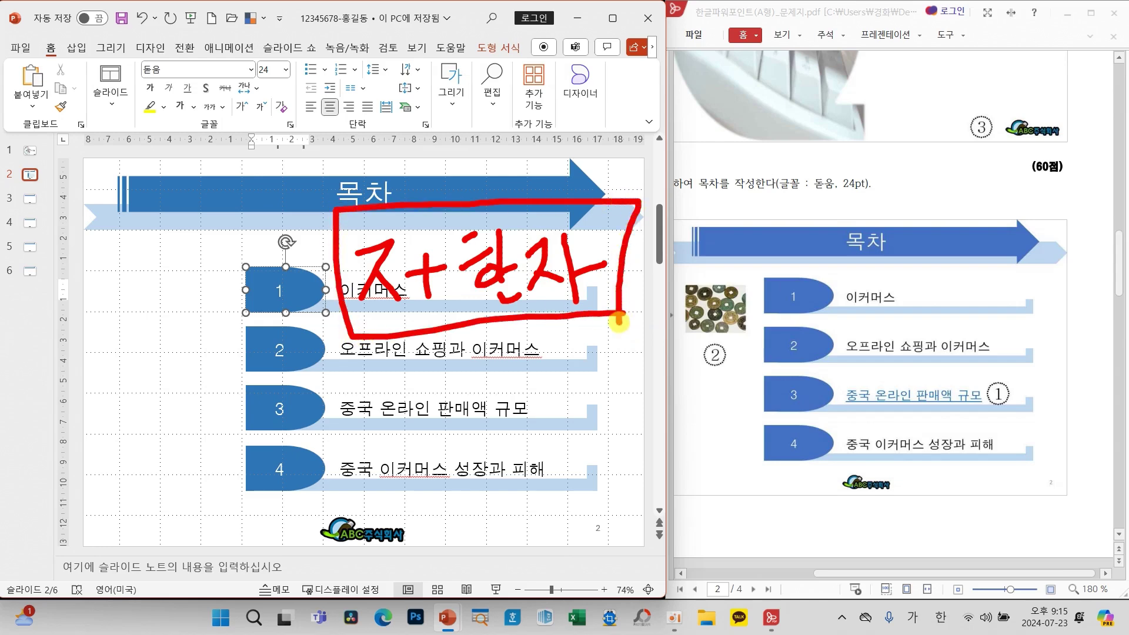
pyautogui.press('Escape')
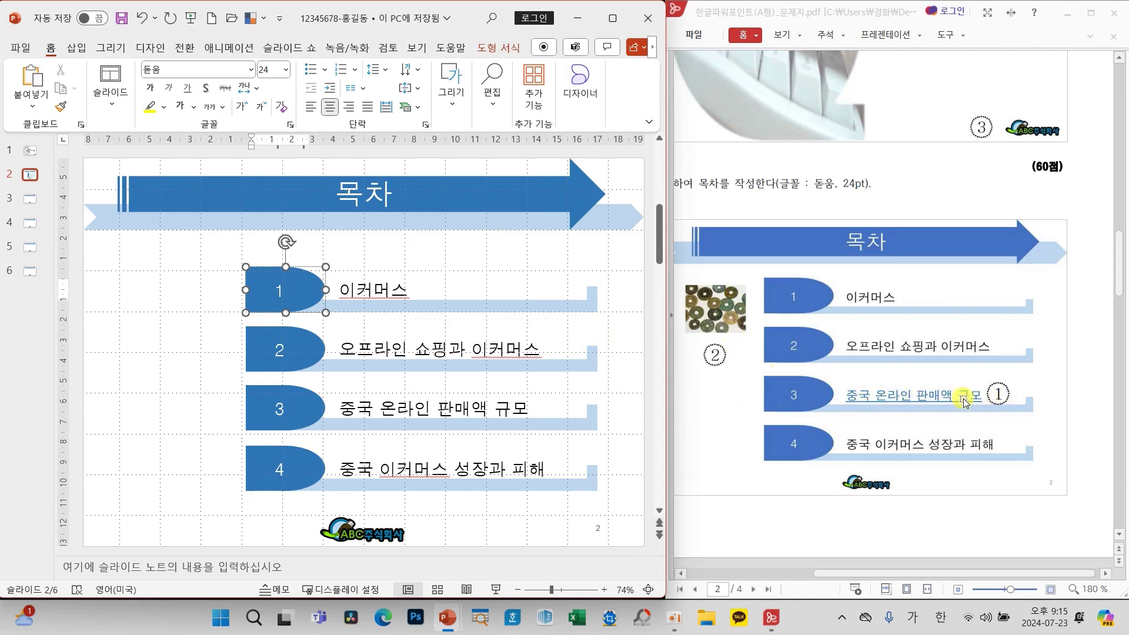
# Hyperlink the text 중국 온라인 판매액 규모 on slide 2 to 슬라이드 5 of the current document
pyautogui.moveTo(922, 583); pyautogui.dragTo(801, 583)
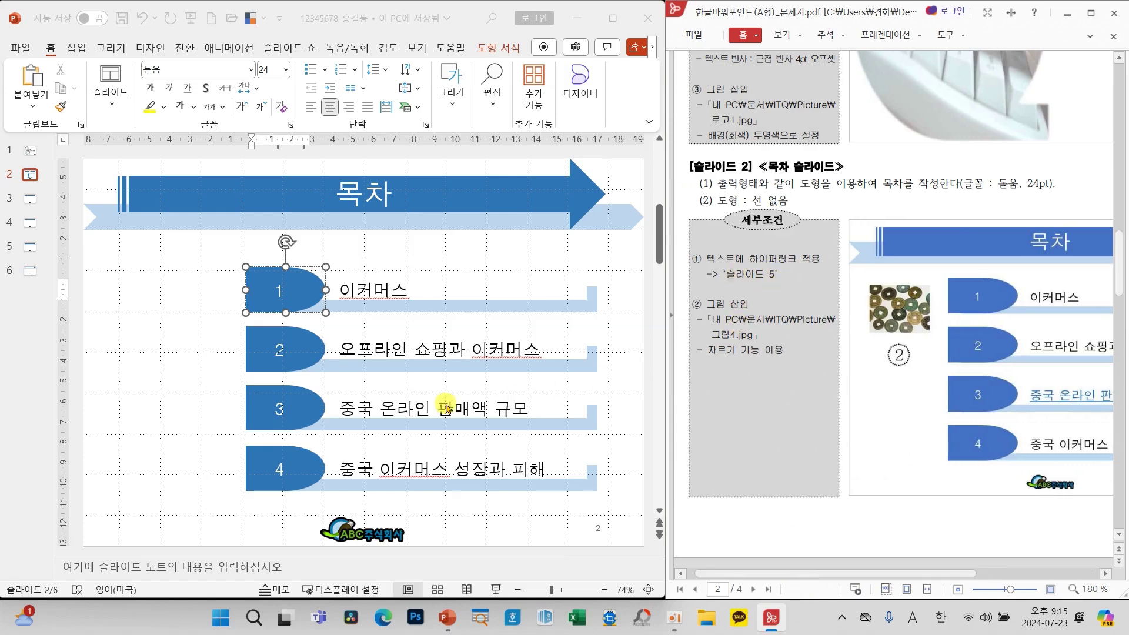
pyautogui.click(345, 409)
pyautogui.moveTo(345, 409); pyautogui.dragTo(525, 410)
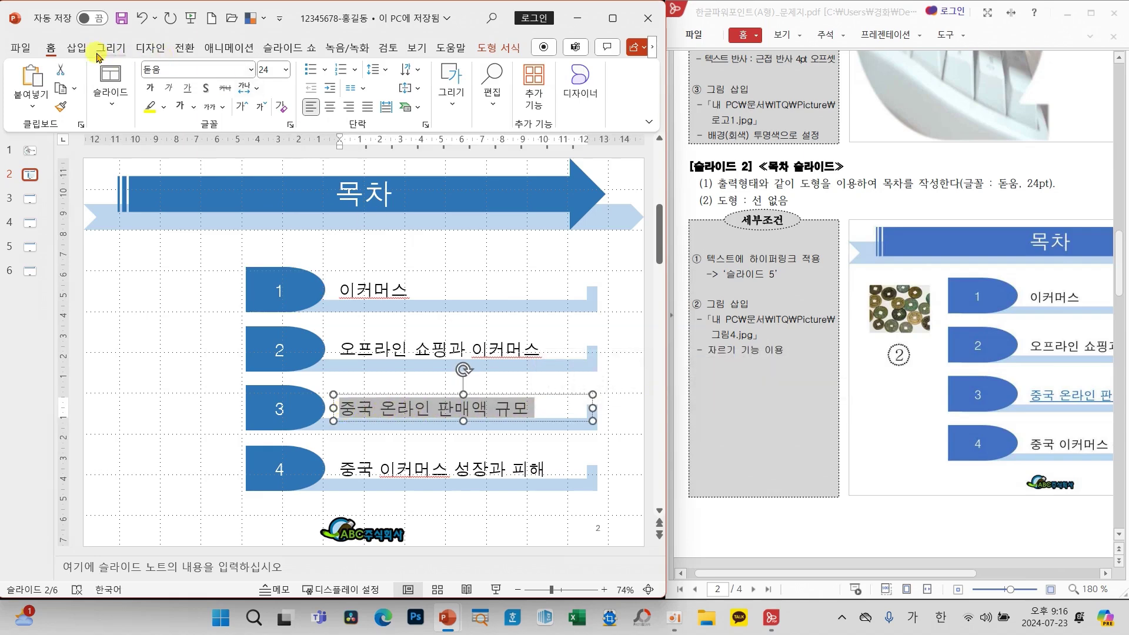
pyautogui.click(76, 47)
pyautogui.click(395, 88)
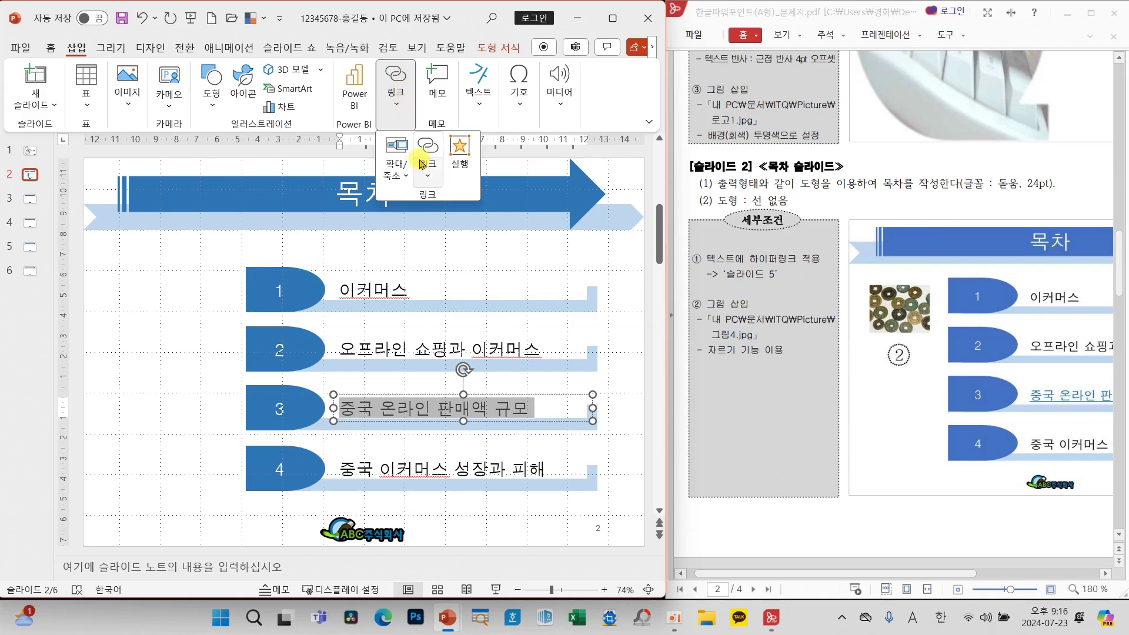
pyautogui.click(428, 158)
pyautogui.click(428, 149)
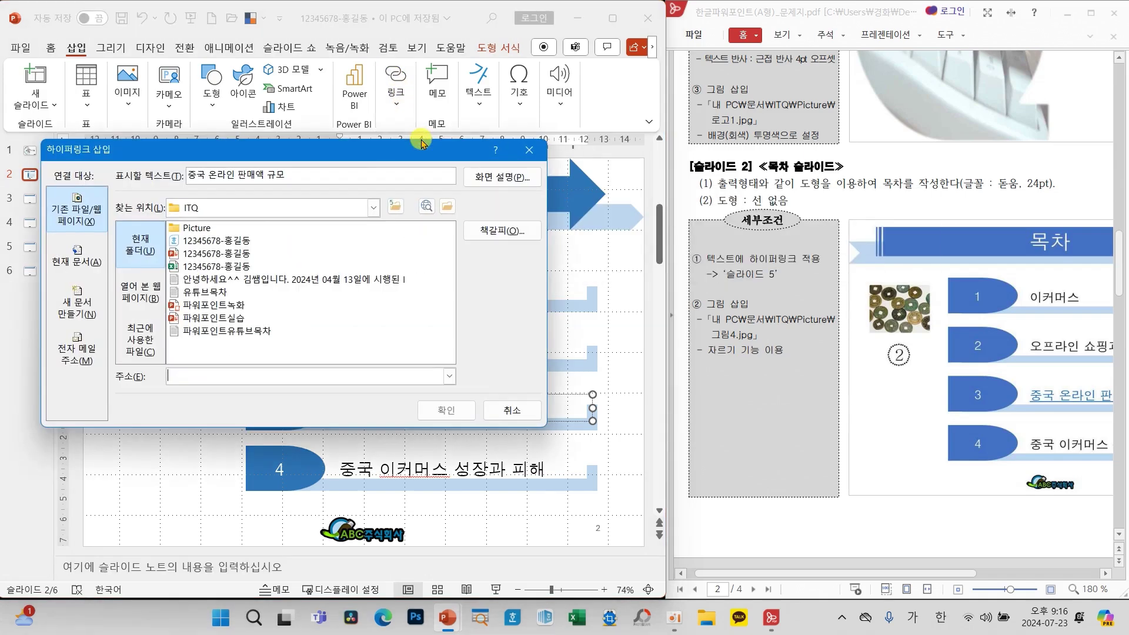
pyautogui.click(82, 261)
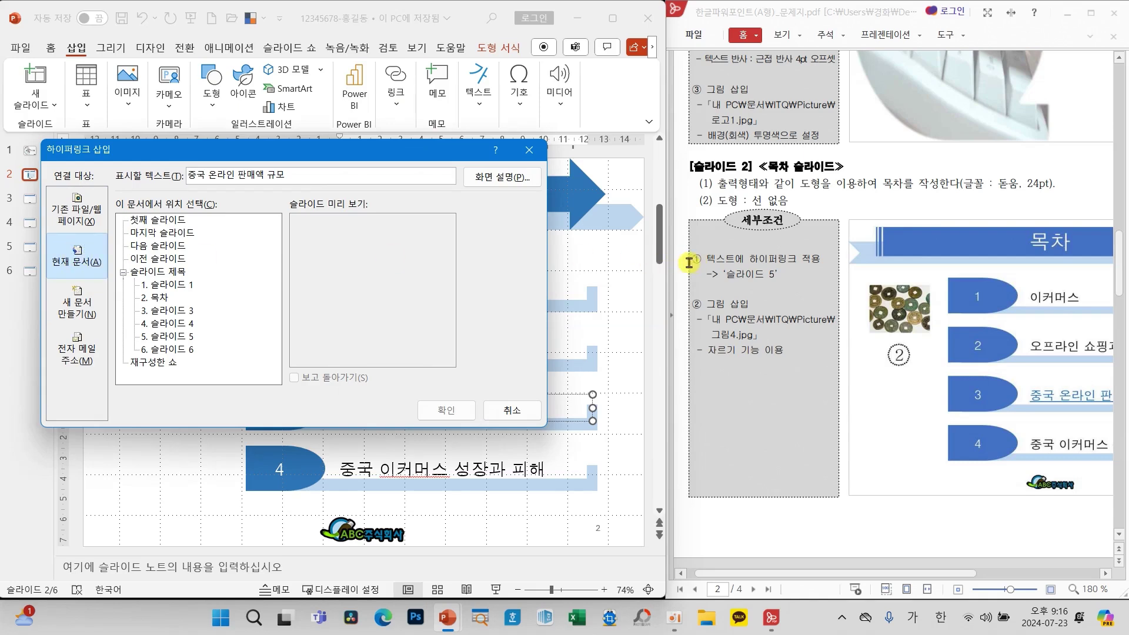
pyautogui.click(171, 336)
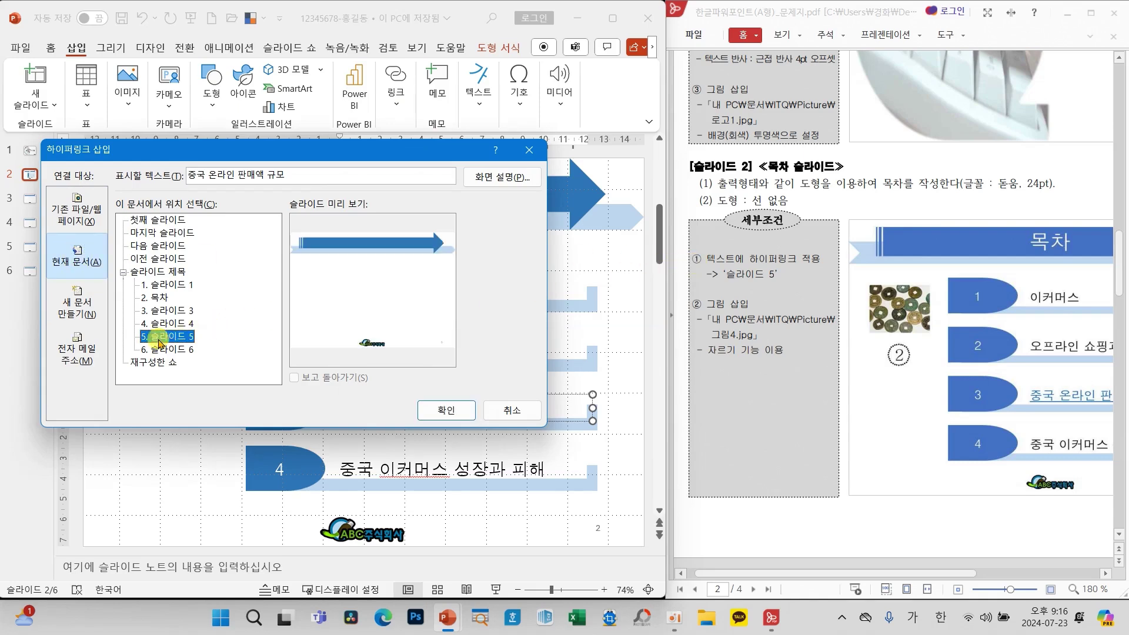
pyautogui.click(444, 413)
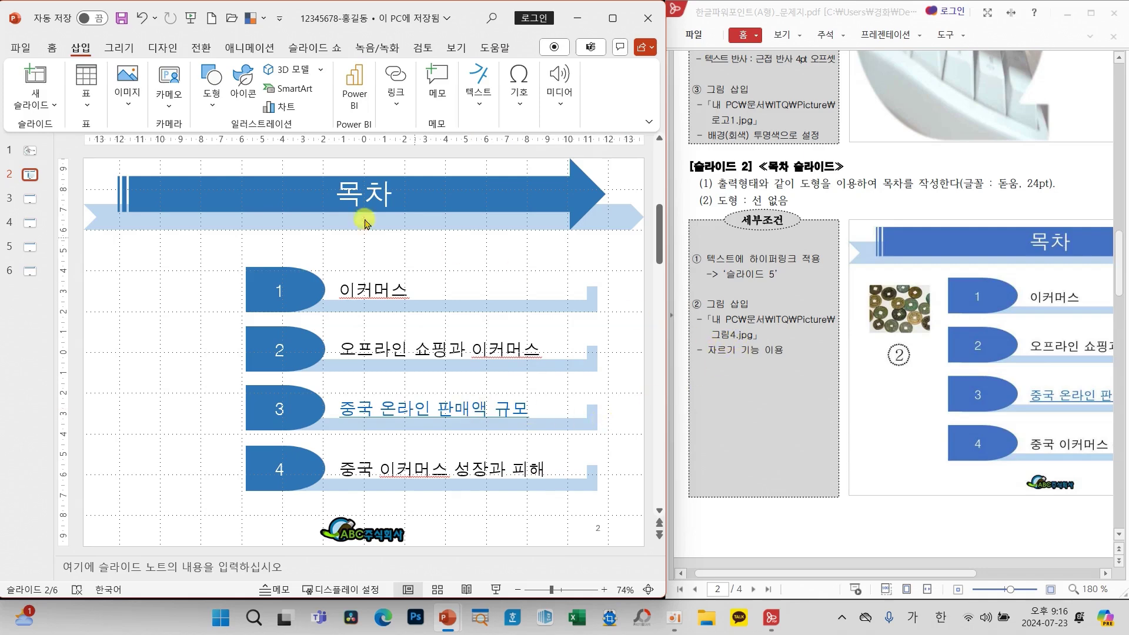
# Insert the picture 그림4 from the ITQ Picture folder on slide 2
pyautogui.click(128, 85)
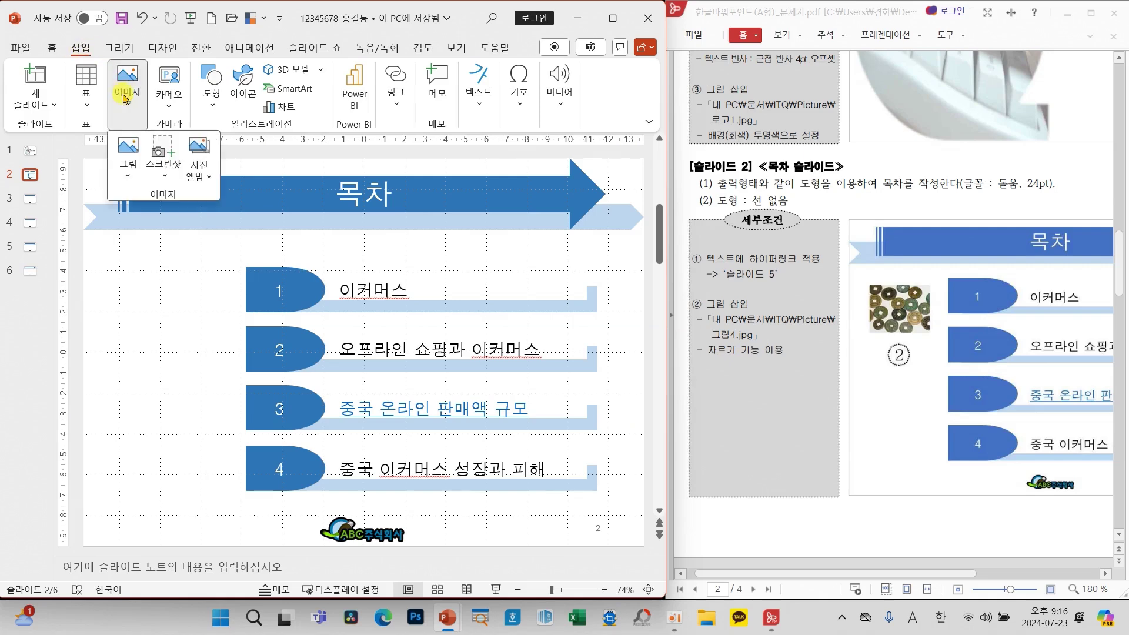
pyautogui.click(135, 154)
pyautogui.click(161, 218)
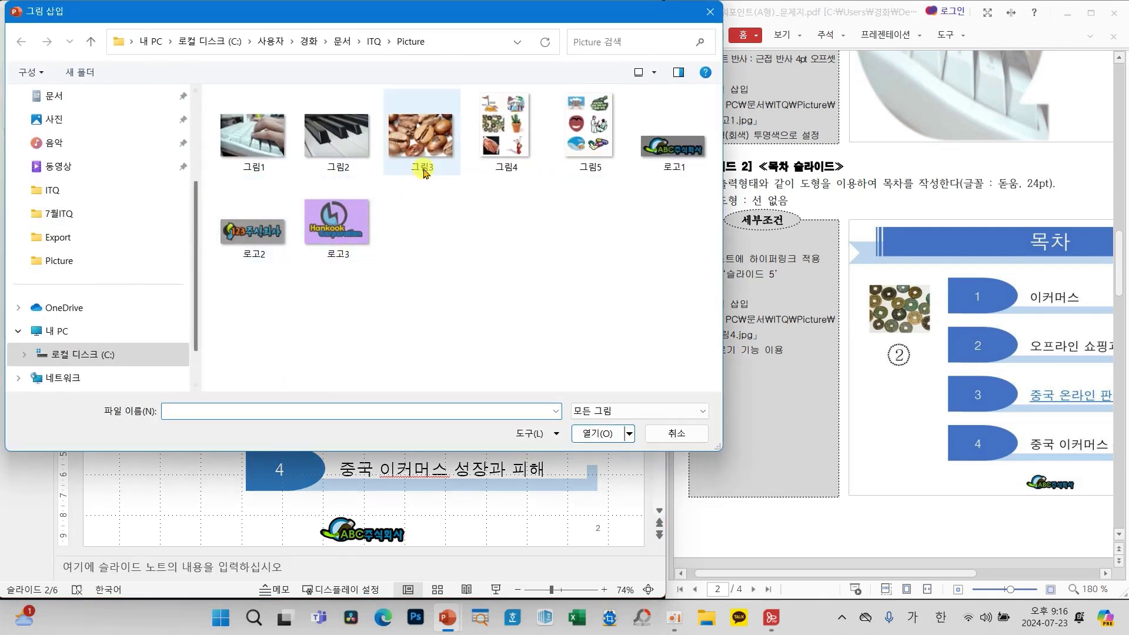
pyautogui.click(504, 132)
pyautogui.click(594, 433)
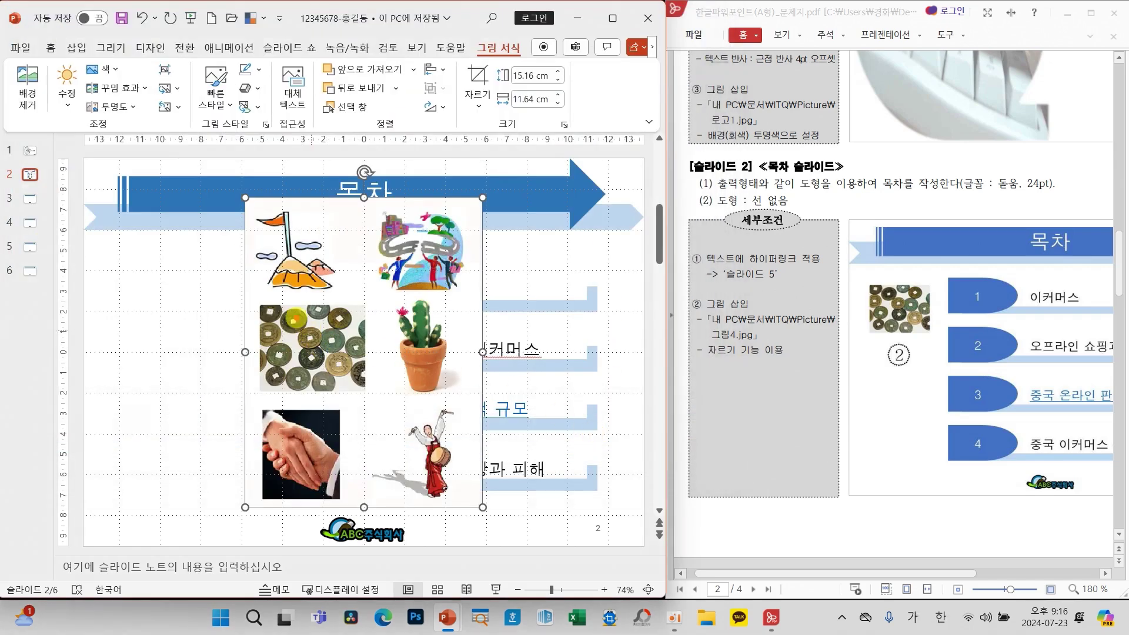
pyautogui.moveTo(295, 315); pyautogui.dragTo(356, 301)
pyautogui.moveTo(491, 101)
pyautogui.mouseDown()
pyautogui.moveTo(457, 77)
pyautogui.moveTo(486, 107)
pyautogui.mouseUp()
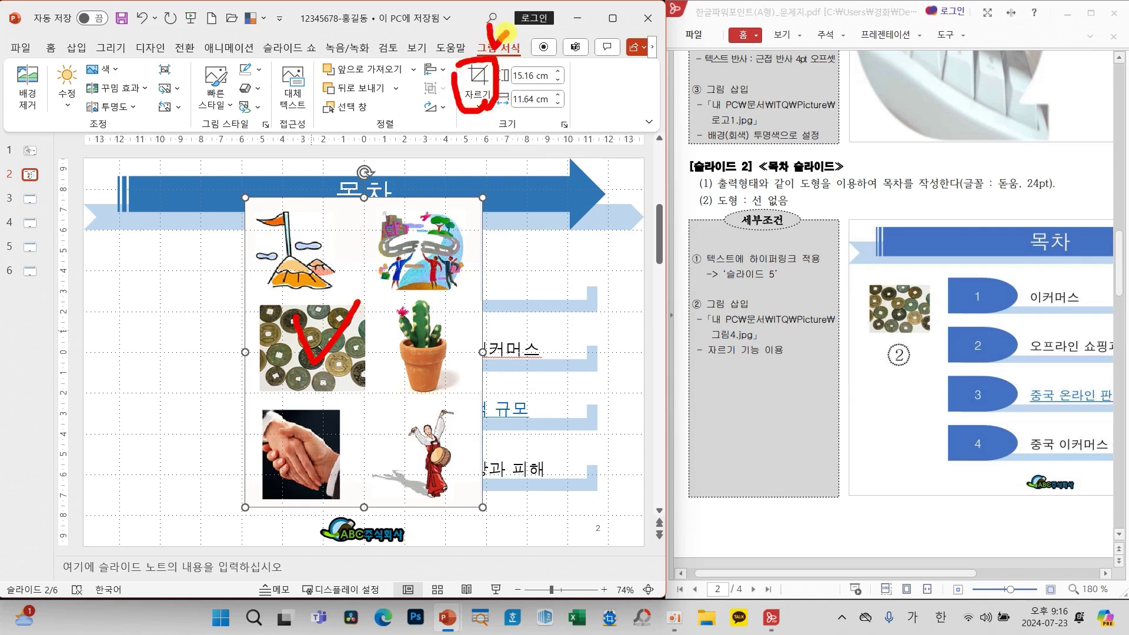
pyautogui.press('Escape')
# Crop the inserted picture down to the old coins image in its middle row
pyautogui.click(476, 79)
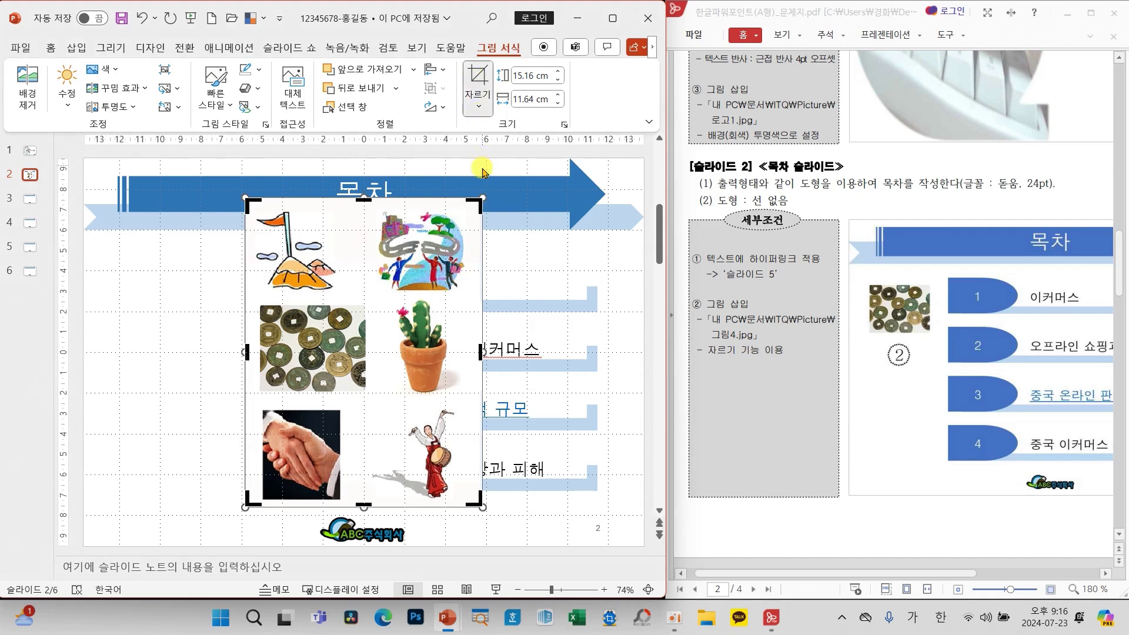
pyautogui.moveTo(475, 203); pyautogui.dragTo(375, 299)
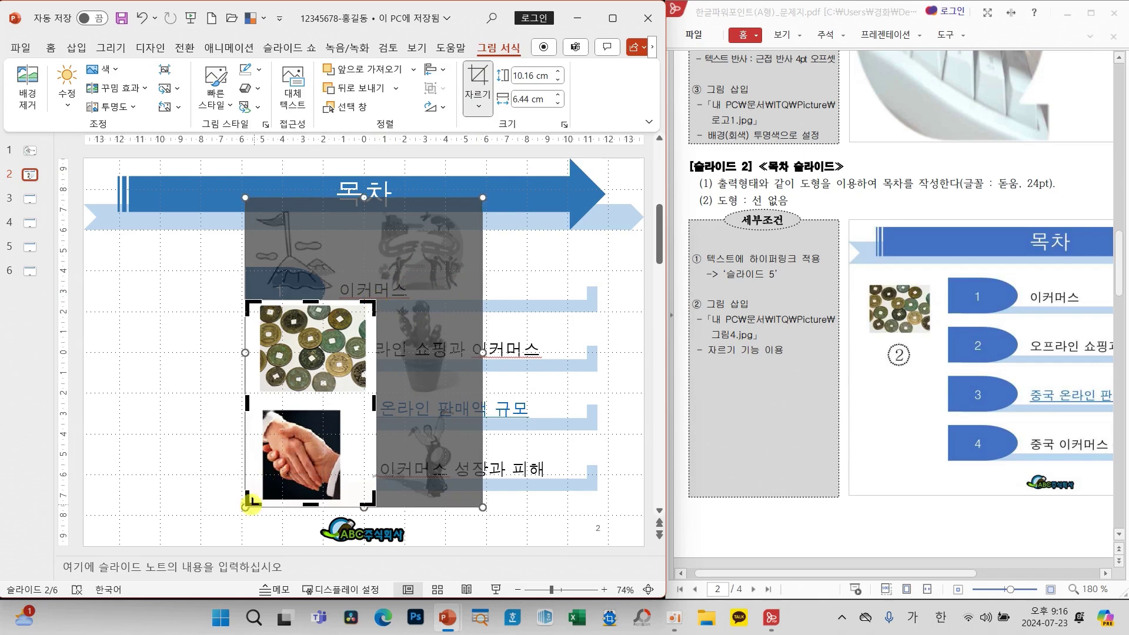
pyautogui.moveTo(247, 500); pyautogui.dragTo(246, 397)
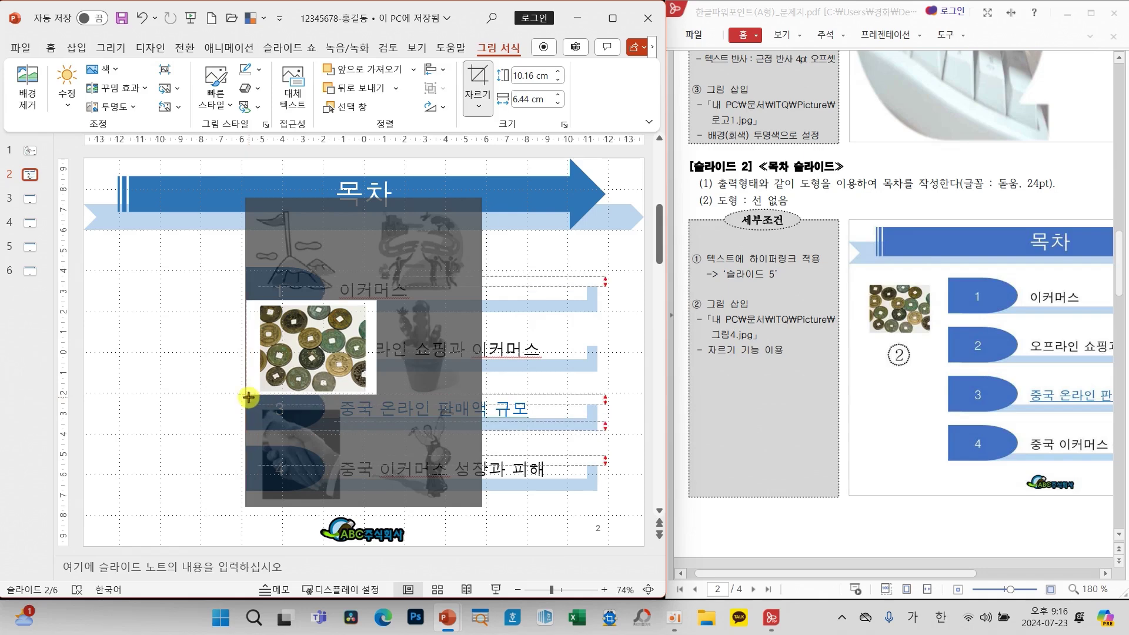
pyautogui.click(165, 322)
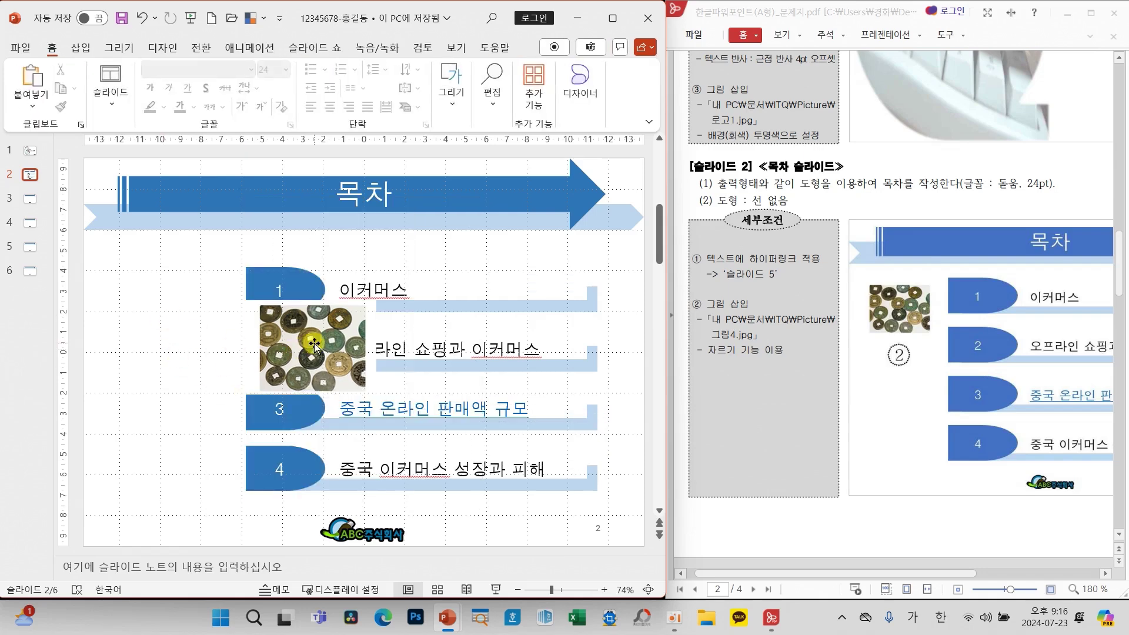
# Move the cropped coins picture to the left of contents rows 1 and 2, and save the presentation
pyautogui.moveTo(300, 341); pyautogui.dragTo(167, 311)
pyautogui.click(160, 411)
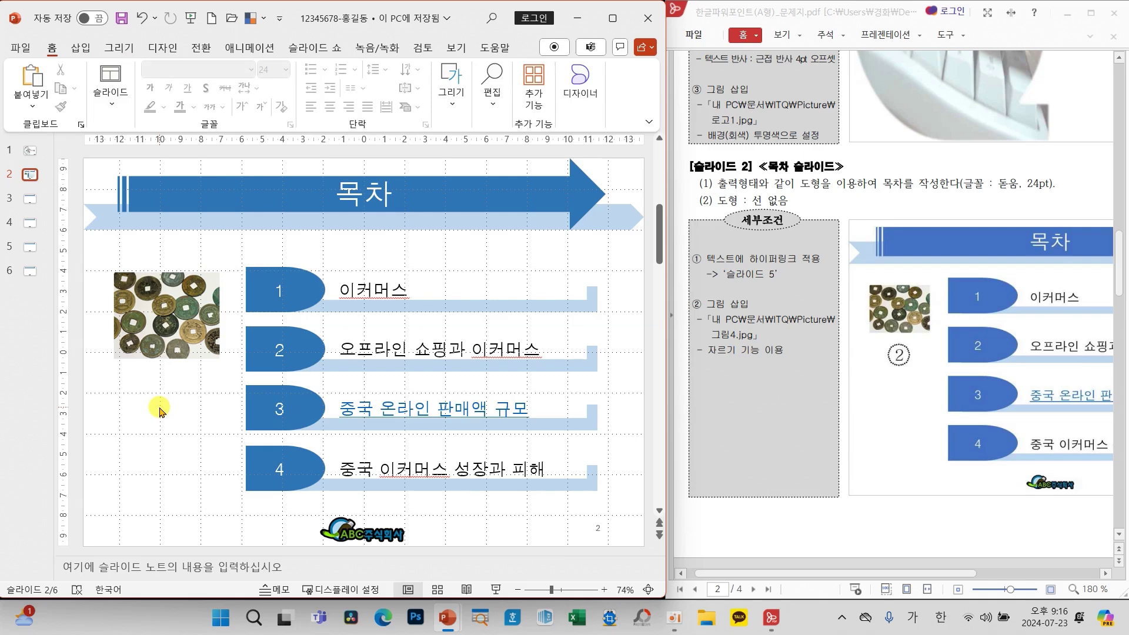
pyautogui.click(120, 21)
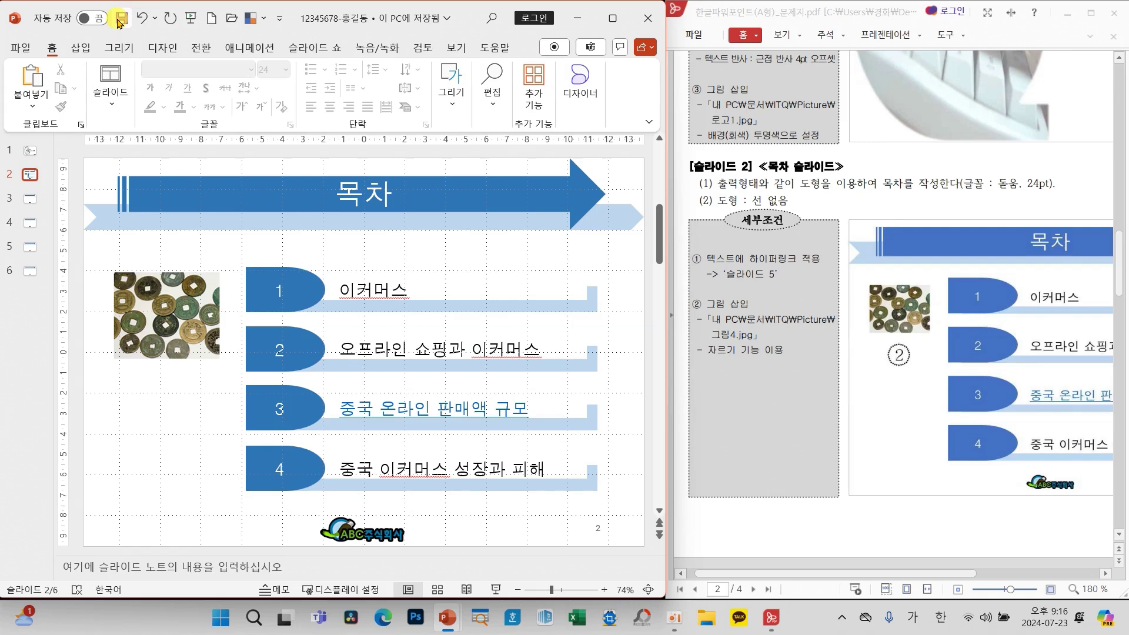
# Find the slide 3 instructions in the exam PDF and enter the title 1. 이커머스 on slide 3
pyautogui.scroll(-6, 827, 341)
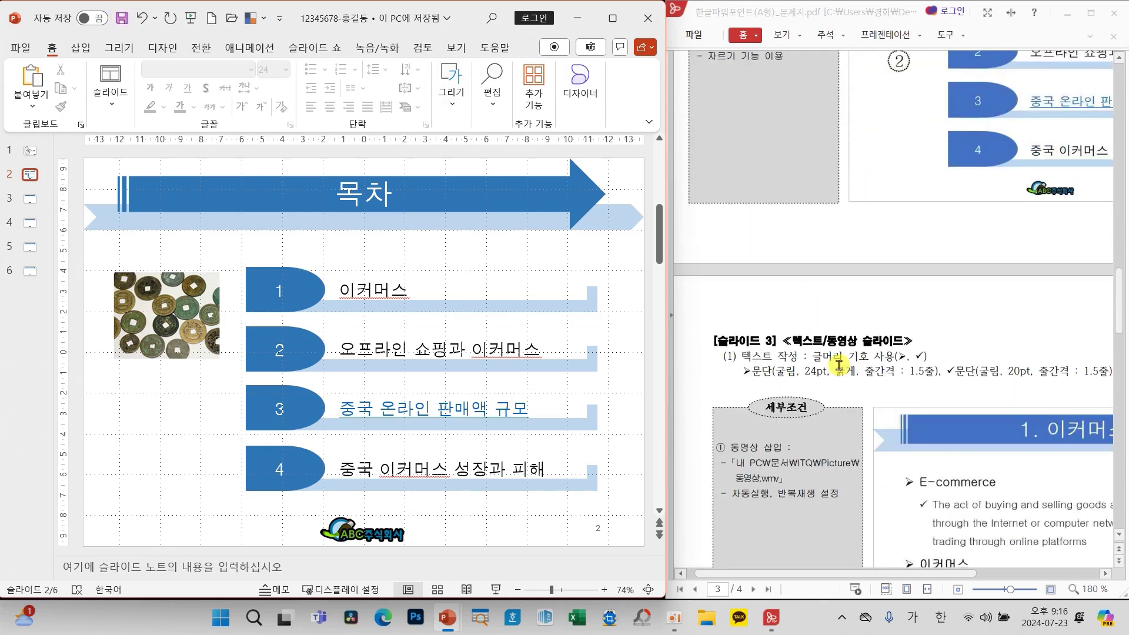
pyautogui.moveTo(845, 573); pyautogui.dragTo(874, 571)
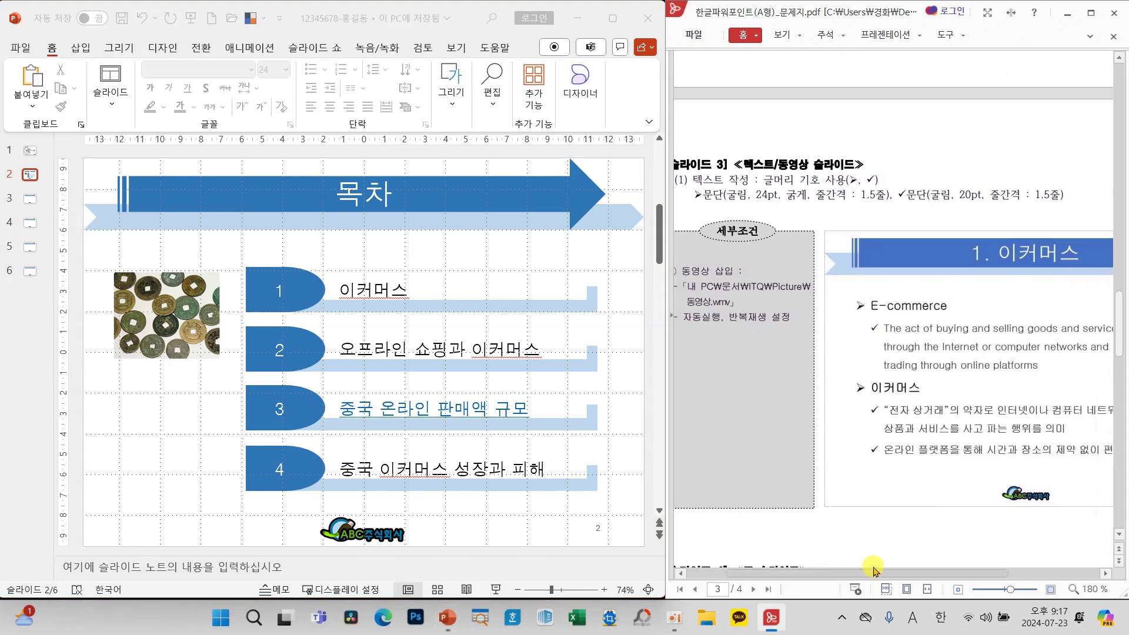
pyautogui.click(32, 200)
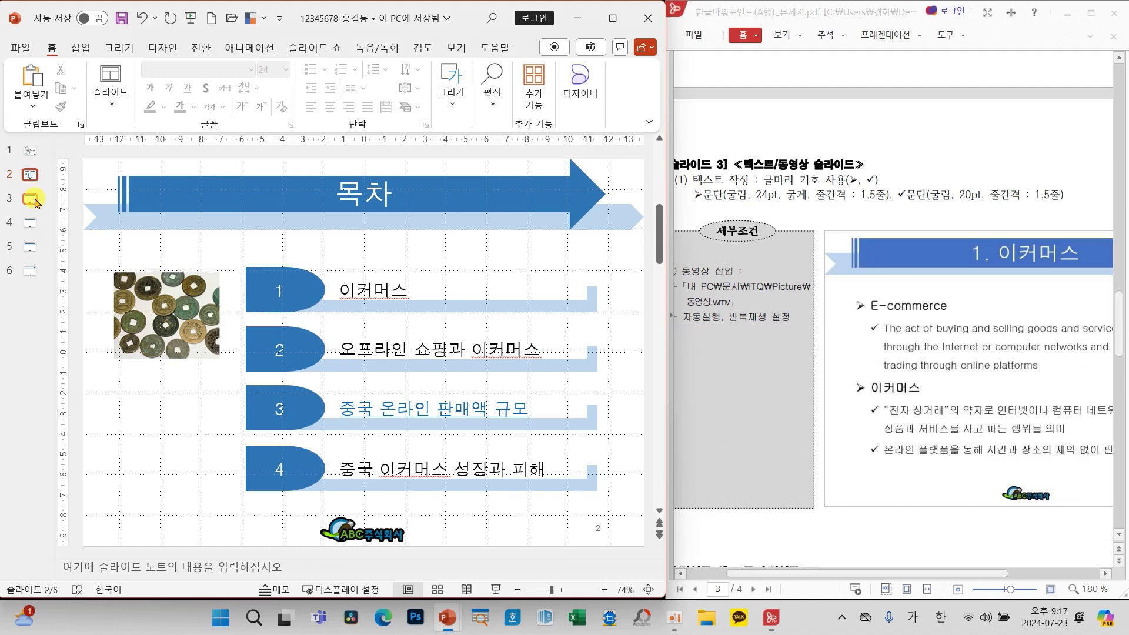
pyautogui.click(335, 200)
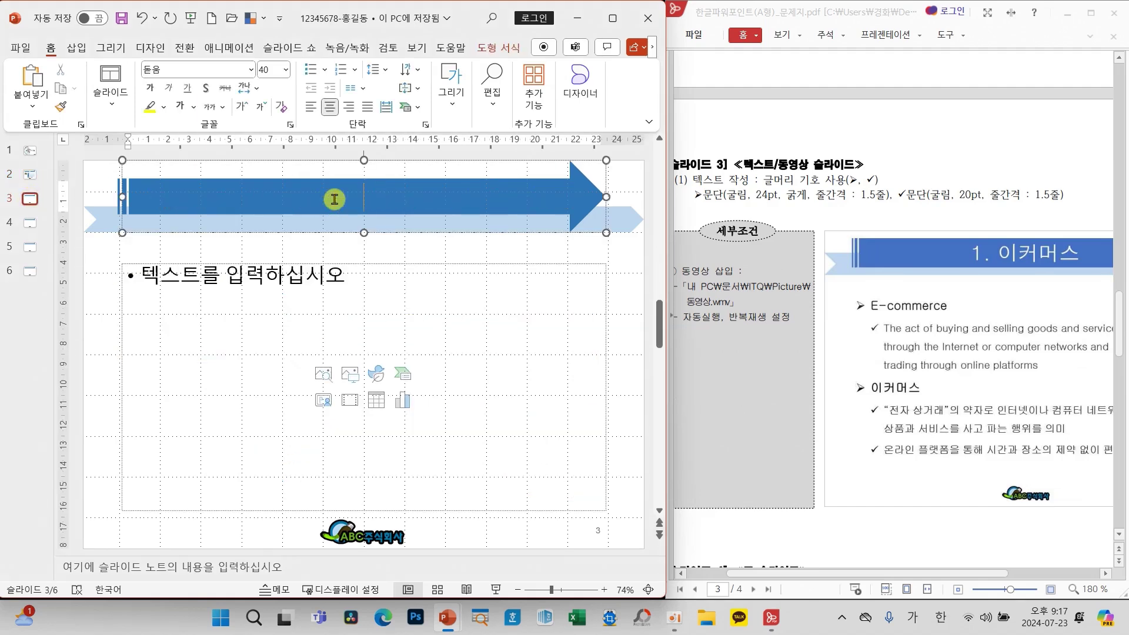
pyautogui.write('1.')
pyautogui.press('Hangul')
pyautogui.write('이커')
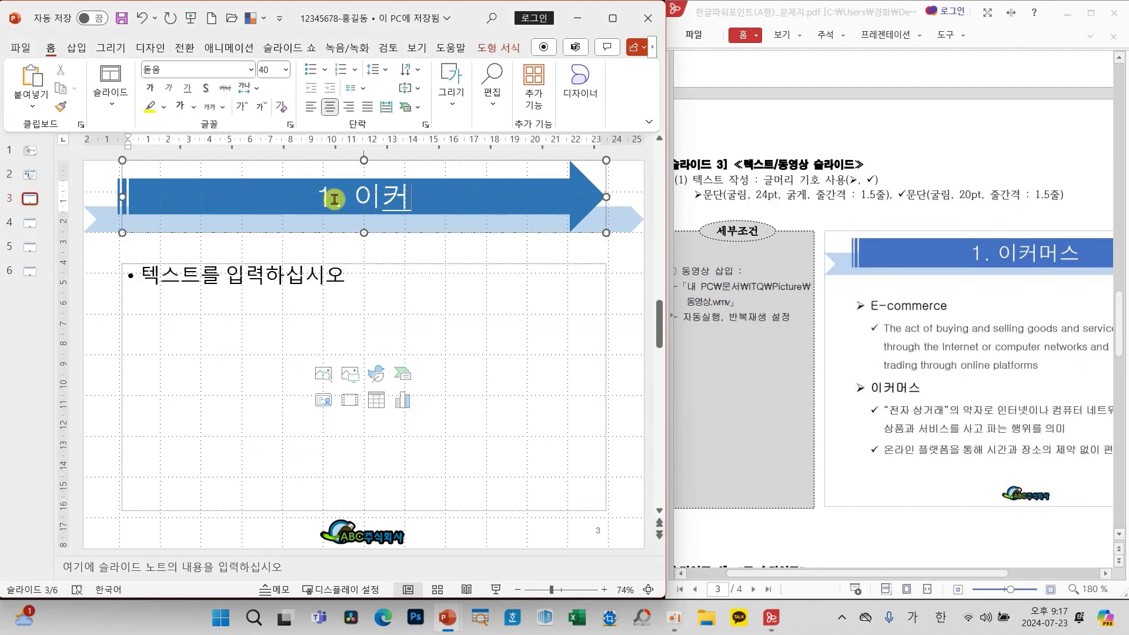
pyautogui.write('머스')
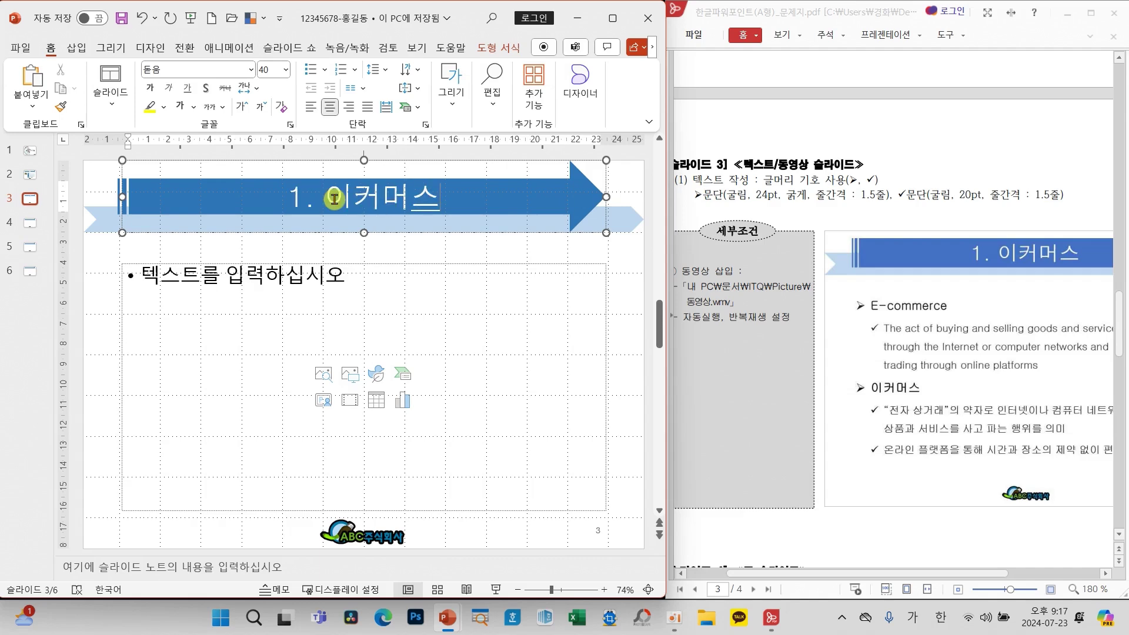
pyautogui.click(272, 280)
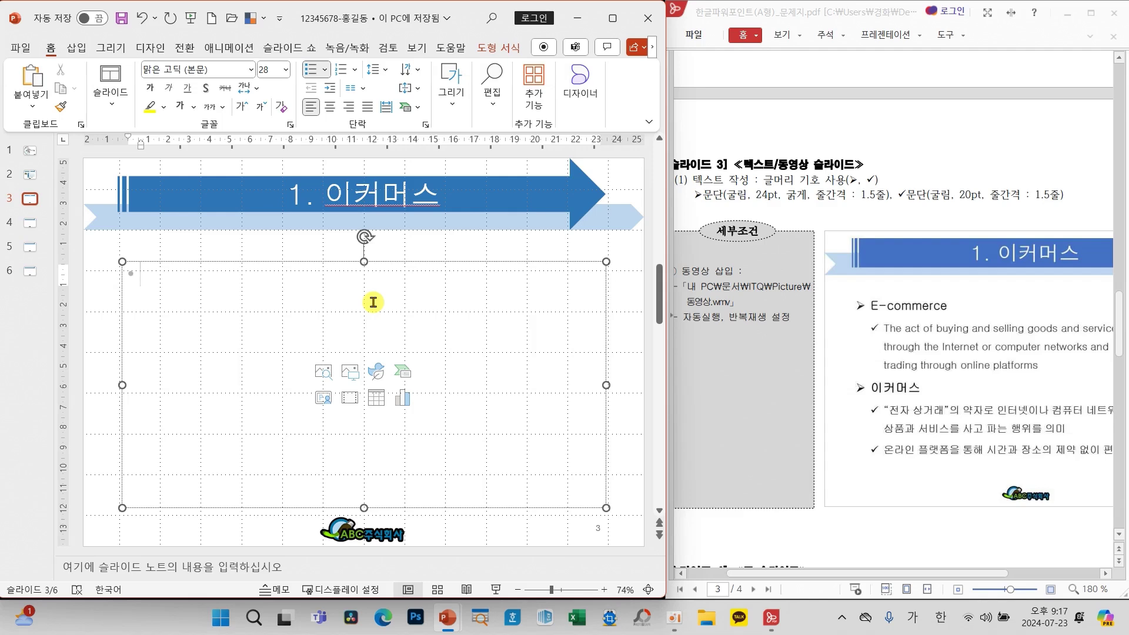
pyautogui.moveTo(171, 328)
pyautogui.mouseDown()
pyautogui.moveTo(184, 365)
pyautogui.moveTo(204, 337)
pyautogui.moveTo(220, 351)
pyautogui.mouseUp()
pyautogui.moveTo(229, 290)
pyautogui.mouseDown()
pyautogui.moveTo(230, 372)
pyautogui.moveTo(300, 309)
pyautogui.moveTo(284, 340)
pyautogui.moveTo(260, 347)
pyautogui.mouseUp()
pyautogui.moveTo(237, 345)
pyautogui.mouseDown()
pyautogui.moveTo(318, 345)
pyautogui.moveTo(291, 348)
pyautogui.mouseUp()
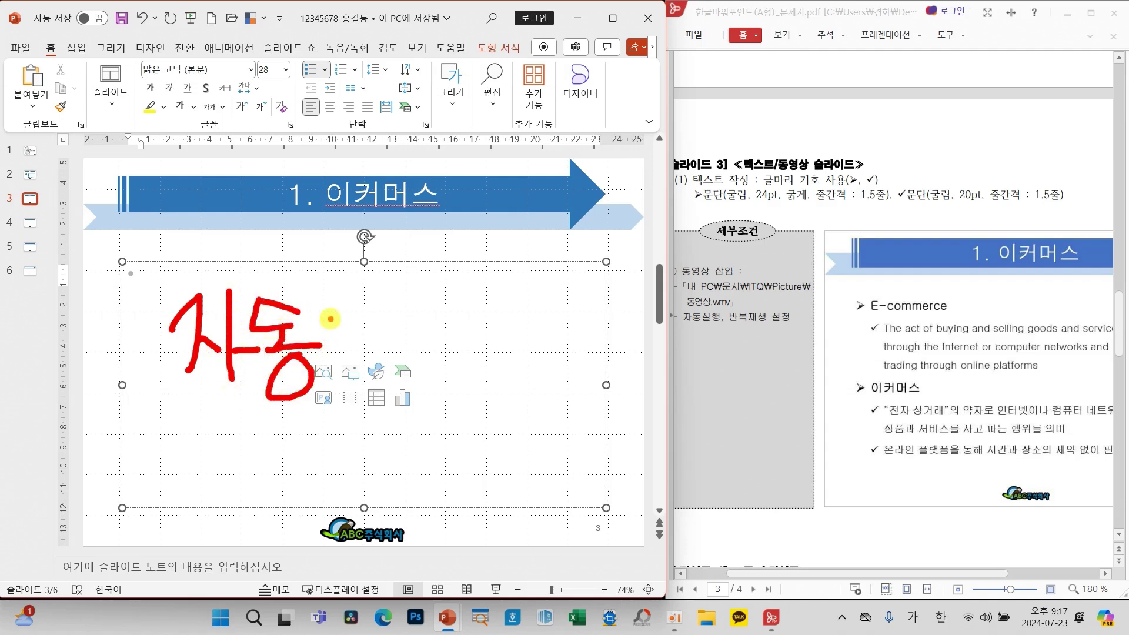
pyautogui.moveTo(331, 305)
pyautogui.mouseDown()
pyautogui.moveTo(331, 341)
pyautogui.moveTo(340, 307)
pyautogui.moveTo(376, 340)
pyautogui.moveTo(392, 325)
pyautogui.mouseUp()
pyautogui.moveTo(338, 344); pyautogui.dragTo(391, 344)
pyautogui.moveTo(360, 347)
pyautogui.mouseDown()
pyautogui.moveTo(334, 389)
pyautogui.moveTo(400, 395)
pyautogui.mouseUp()
pyautogui.moveTo(416, 289); pyautogui.dragTo(420, 301)
pyautogui.moveTo(397, 309); pyautogui.dragTo(449, 304)
pyautogui.moveTo(422, 313)
pyautogui.mouseDown()
pyautogui.moveTo(395, 345)
pyautogui.moveTo(456, 342)
pyautogui.mouseUp()
pyautogui.moveTo(425, 348)
pyautogui.mouseDown()
pyautogui.moveTo(426, 366)
pyautogui.moveTo(478, 403)
pyautogui.mouseUp()
pyautogui.moveTo(512, 303); pyautogui.dragTo(517, 353)
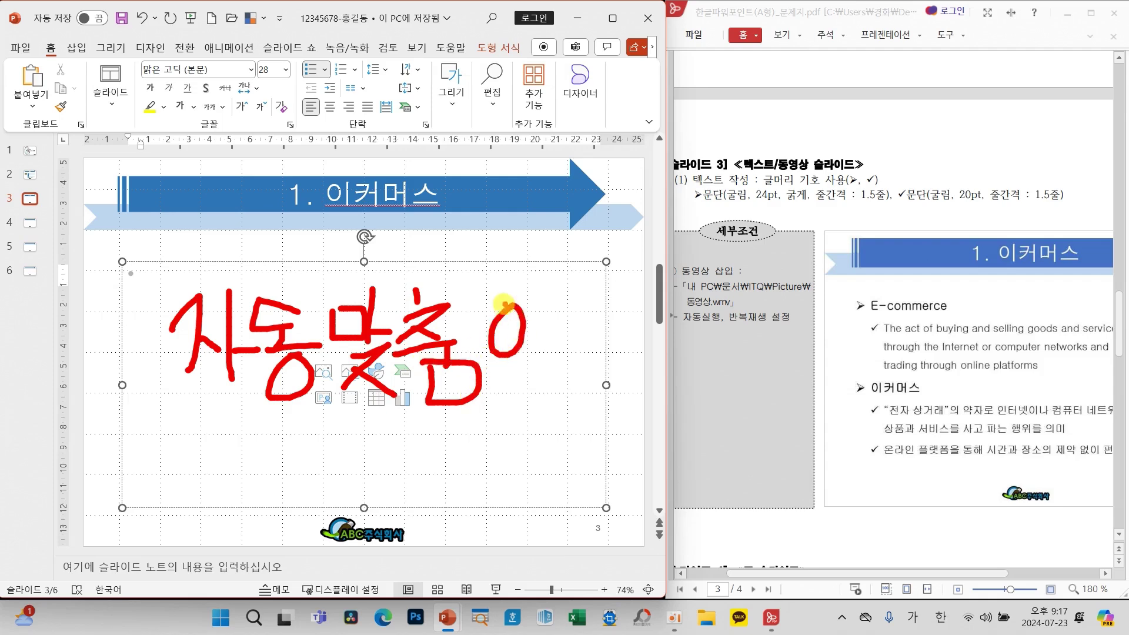
pyautogui.moveTo(524, 281)
pyautogui.mouseDown()
pyautogui.moveTo(520, 370)
pyautogui.moveTo(547, 352)
pyautogui.moveTo(537, 382)
pyautogui.moveTo(550, 385)
pyautogui.mouseUp()
pyautogui.moveTo(574, 308)
pyautogui.mouseDown()
pyautogui.moveTo(590, 303)
pyautogui.moveTo(606, 326)
pyautogui.mouseUp()
pyautogui.moveTo(618, 288)
pyautogui.mouseDown()
pyautogui.moveTo(624, 353)
pyautogui.moveTo(647, 337)
pyautogui.mouseUp()
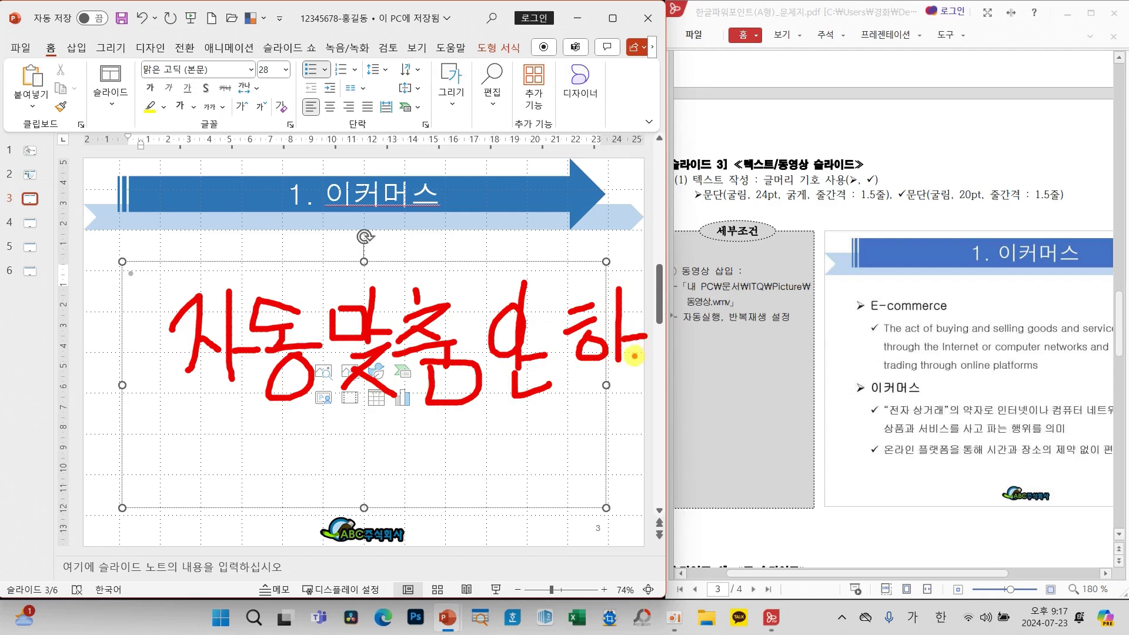
pyautogui.moveTo(579, 356)
pyautogui.mouseDown()
pyautogui.moveTo(609, 391)
pyautogui.moveTo(635, 351)
pyautogui.mouseUp()
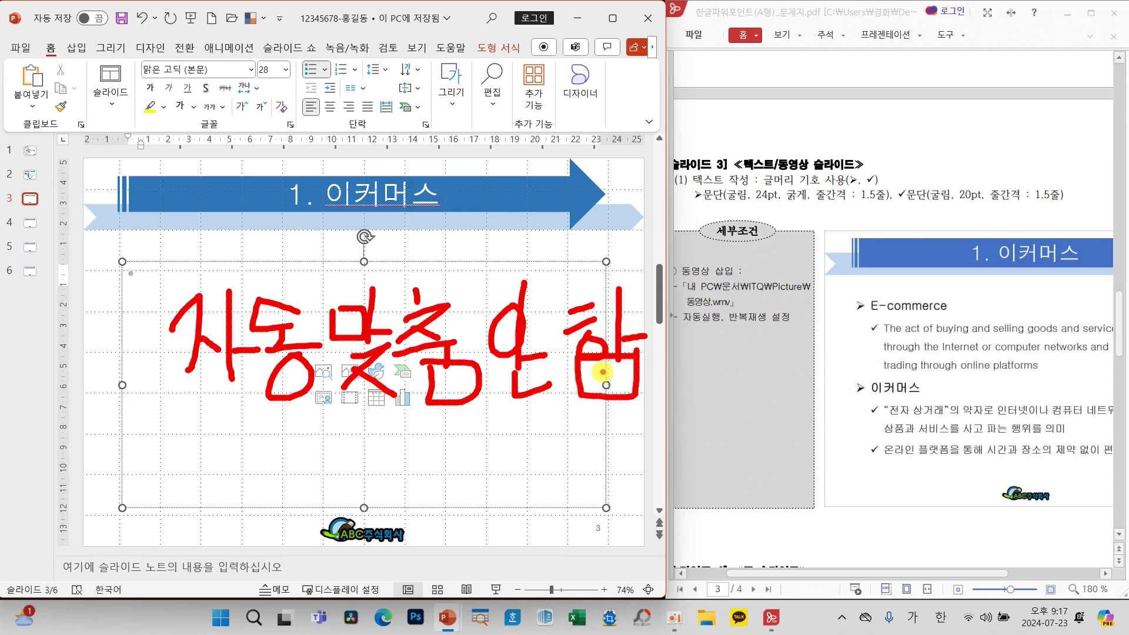
pyautogui.press('Escape')
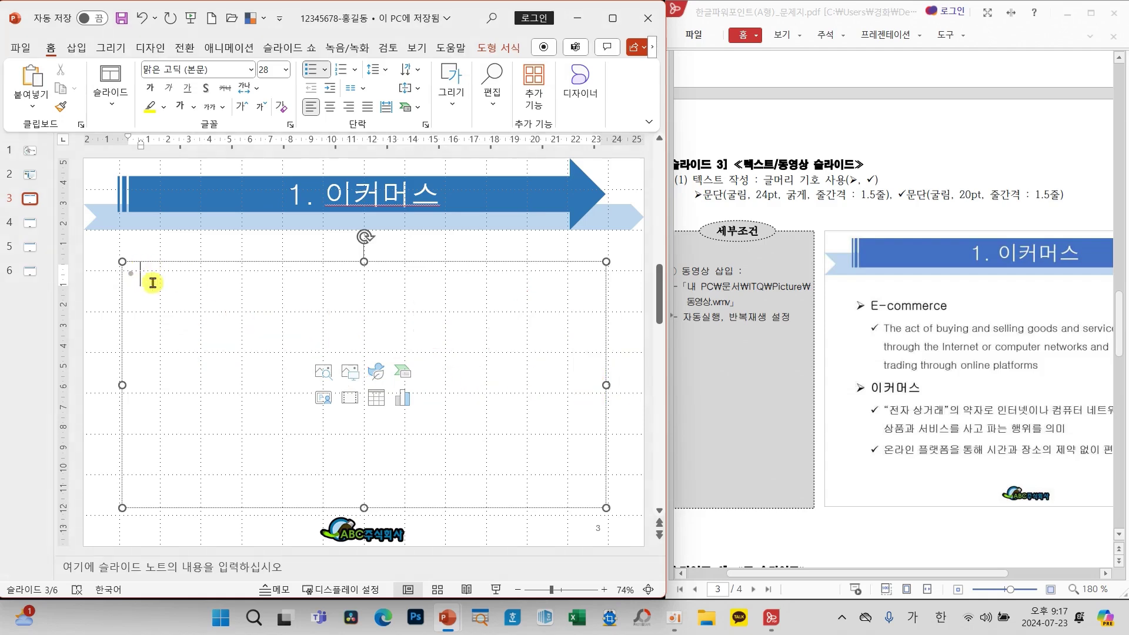
# Set the slide 3 body placeholder's text box to 자동 맞춤 안 함 in its shape formatting options
pyautogui.click(168, 295)
pyautogui.rightClick(168, 296)
pyautogui.click(228, 540)
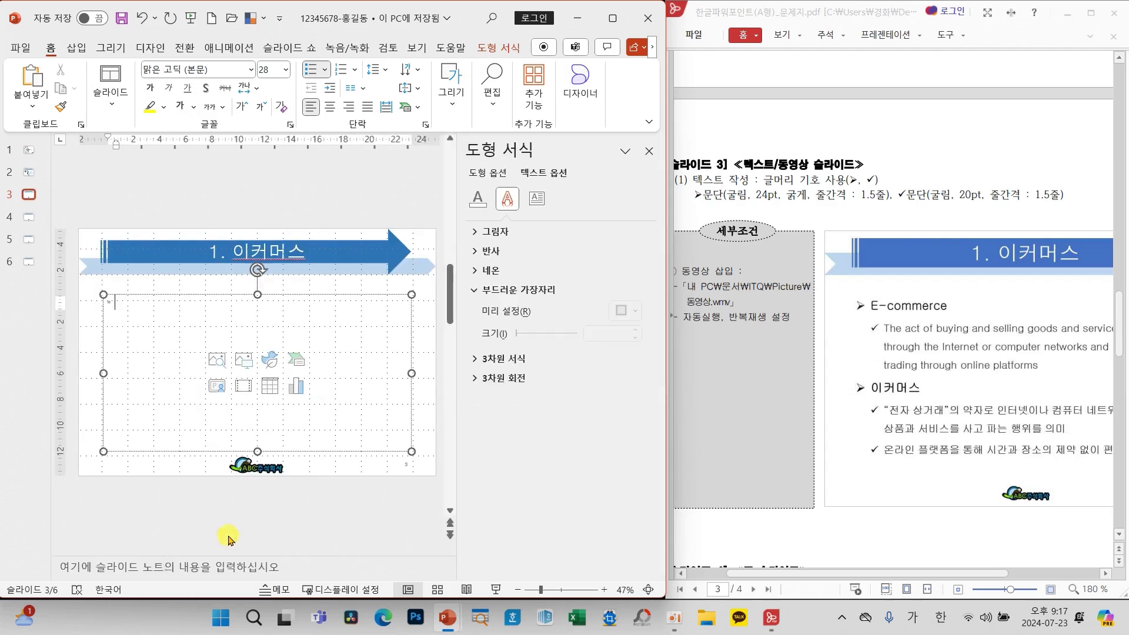
pyautogui.click(537, 198)
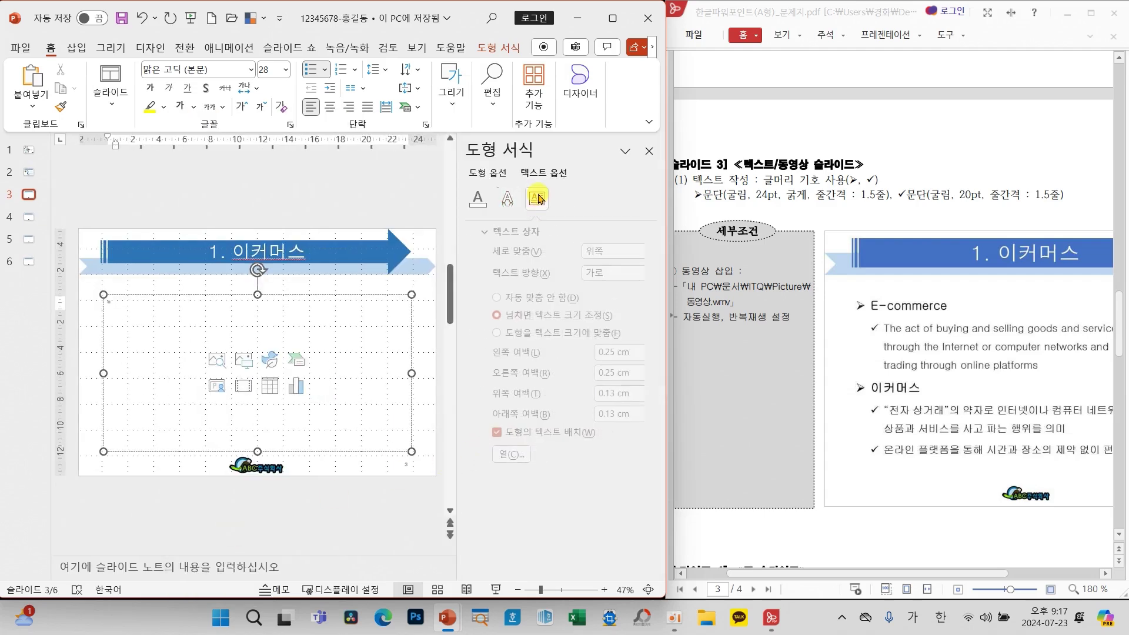
pyautogui.moveTo(516, 176); pyautogui.dragTo(569, 221)
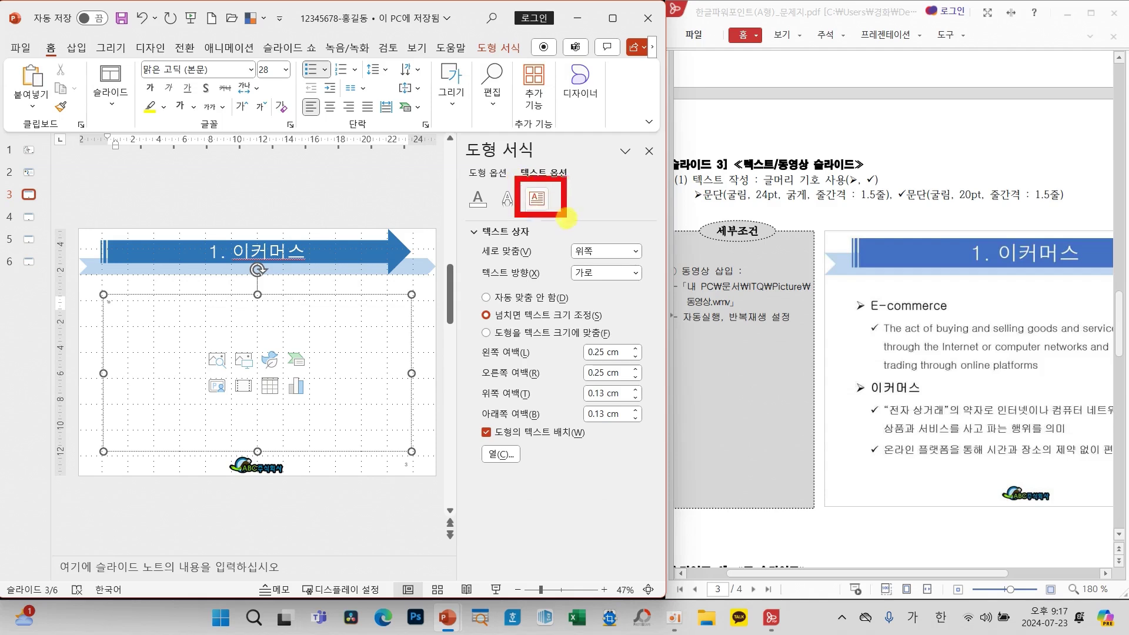
pyautogui.moveTo(458, 284); pyautogui.dragTo(601, 308)
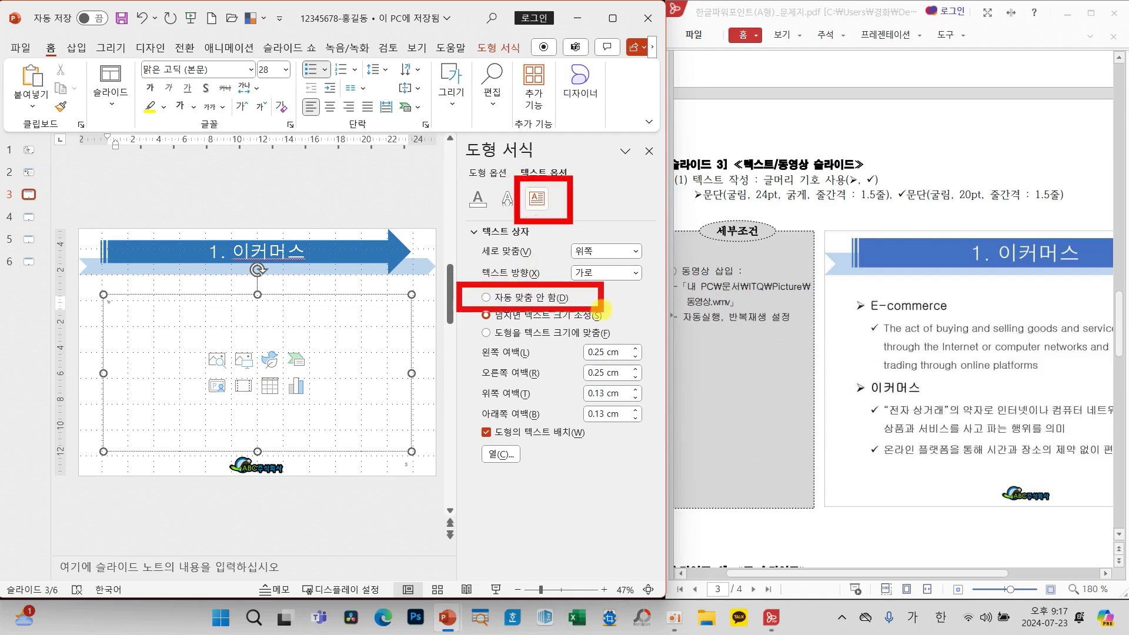
pyautogui.moveTo(621, 267); pyautogui.dragTo(680, 212)
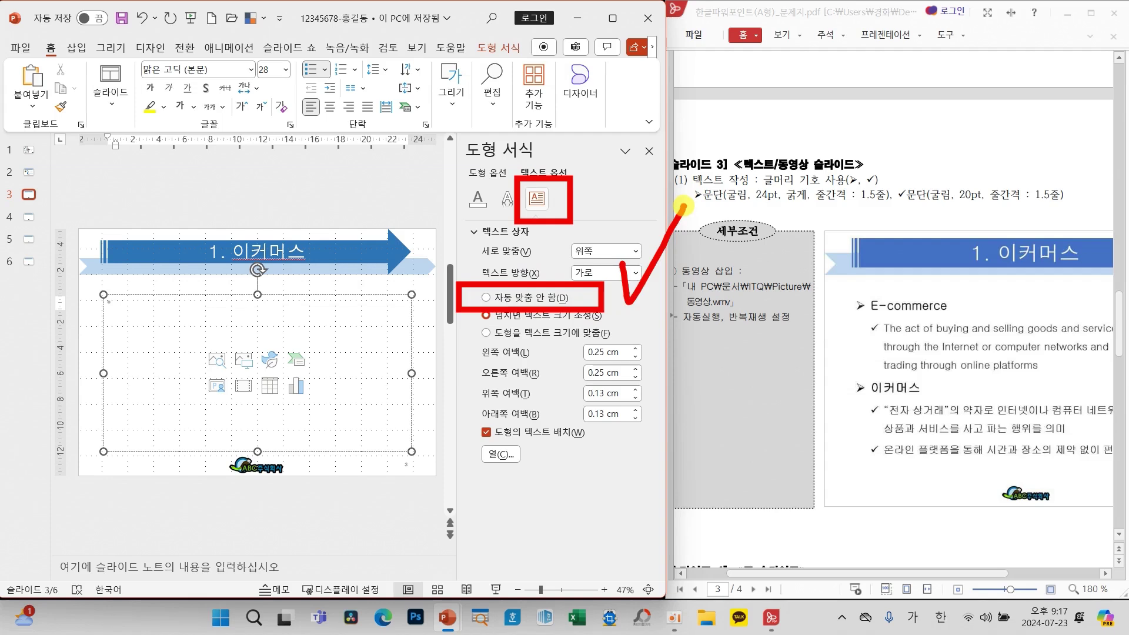
pyautogui.press('Escape')
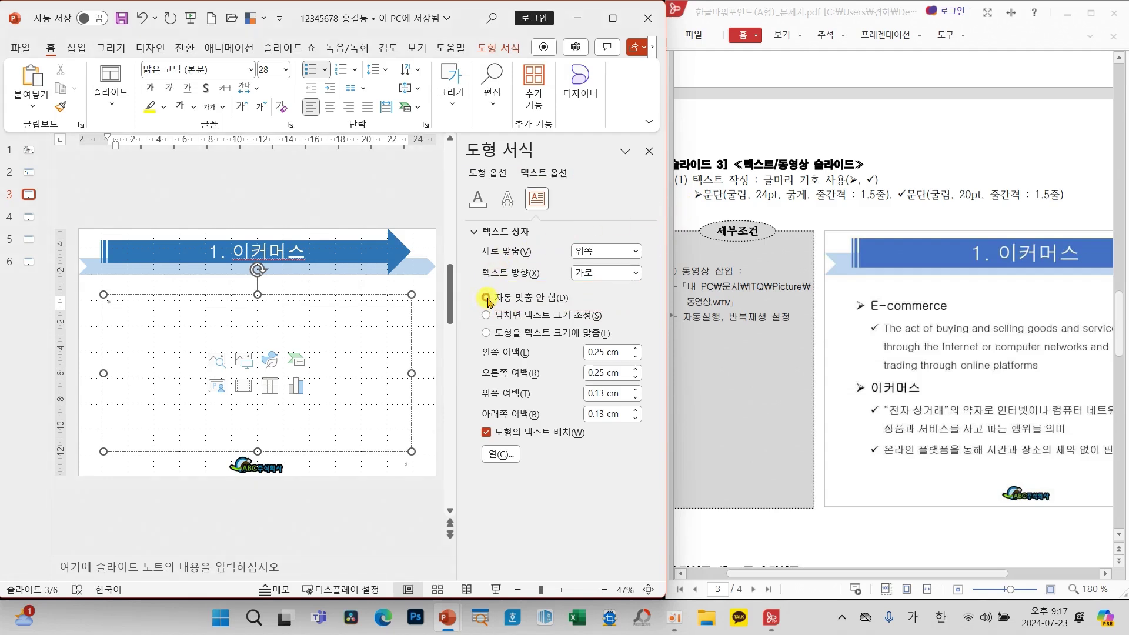
# Turn off text autofit for the slide 3 body placeholder and close the shape formatting pane
pyautogui.click(486, 298)
pyautogui.moveTo(458, 279); pyautogui.dragTo(582, 307)
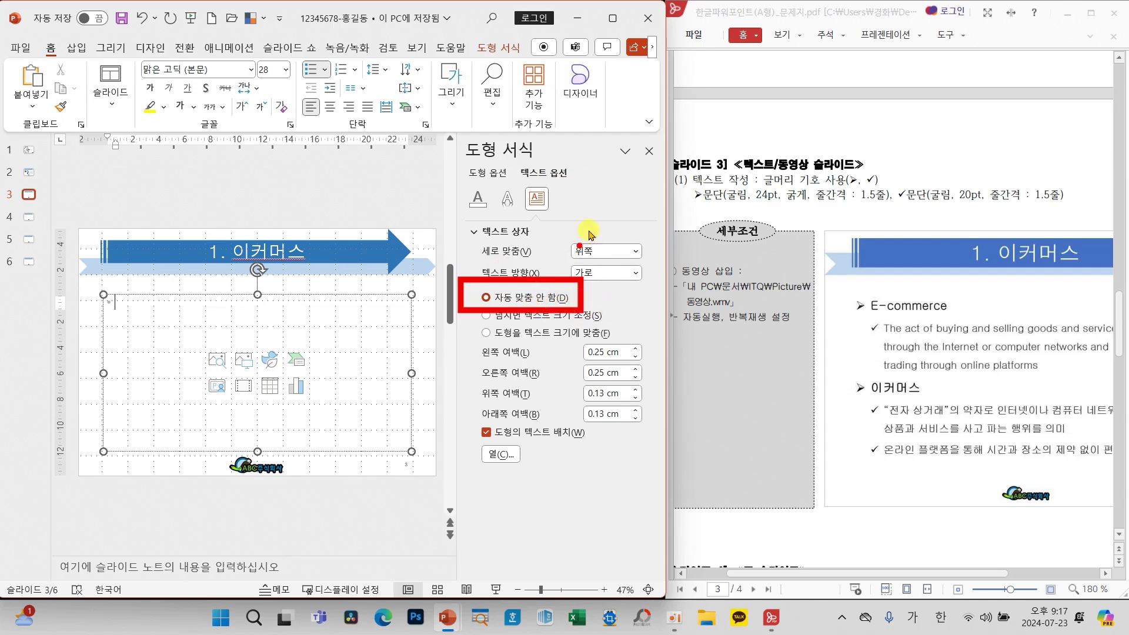
pyautogui.press('Escape')
pyautogui.click(648, 151)
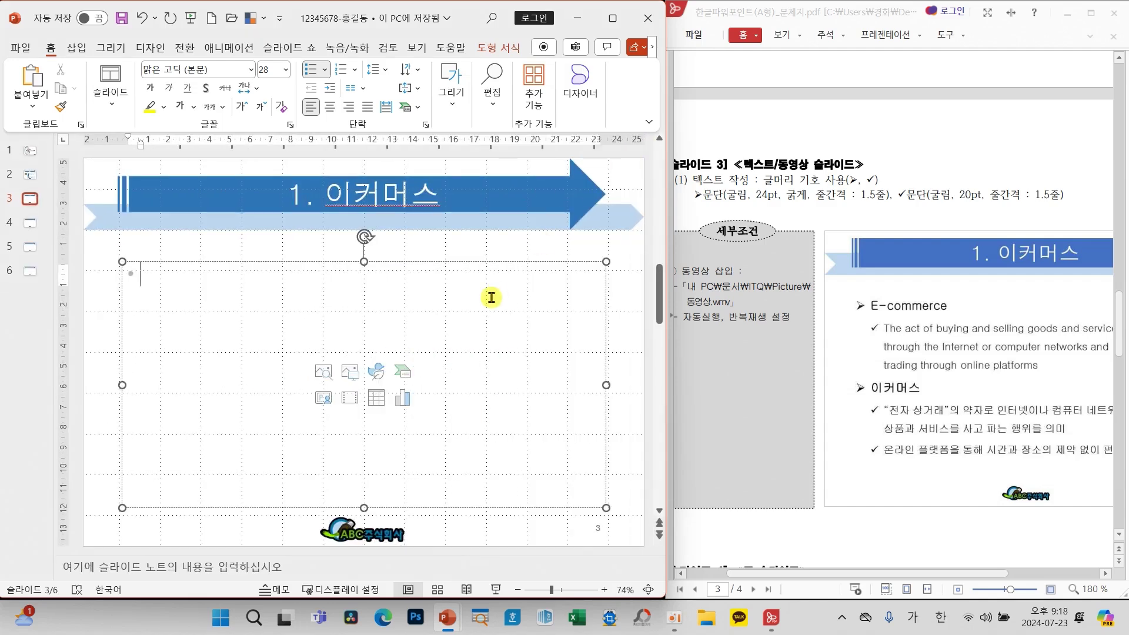
pyautogui.moveTo(683, 177)
pyautogui.mouseDown()
pyautogui.moveTo(891, 212)
pyautogui.moveTo(1087, 213)
pyautogui.moveTo(1072, 209)
pyautogui.mouseUp()
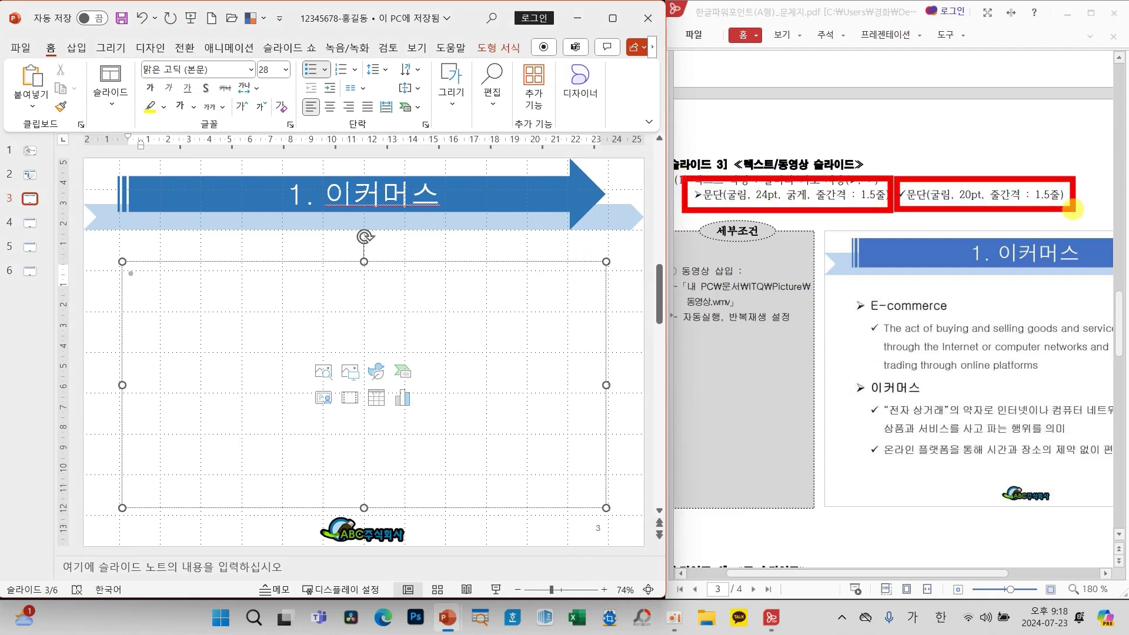
pyautogui.moveTo(844, 292); pyautogui.dragTo(1060, 369)
pyautogui.moveTo(842, 345)
pyautogui.mouseDown()
pyautogui.moveTo(822, 350)
pyautogui.moveTo(875, 435)
pyautogui.moveTo(844, 450)
pyautogui.mouseUp()
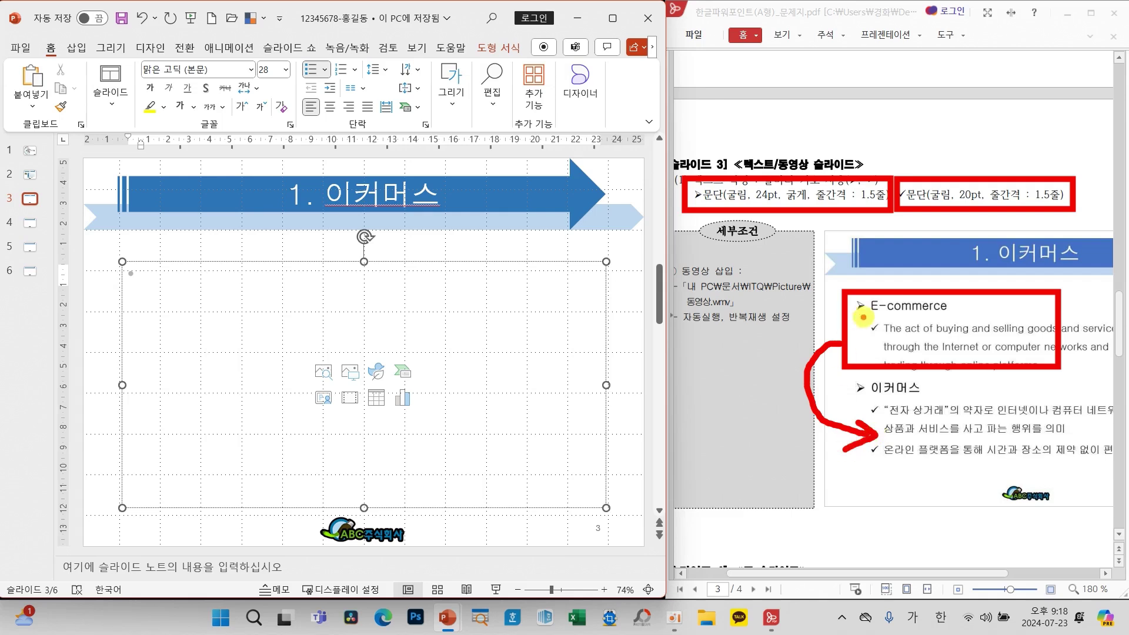
# Give the body text an arrow bullet, enter E-commerce as the first line, and start a new line below
pyautogui.click(149, 279)
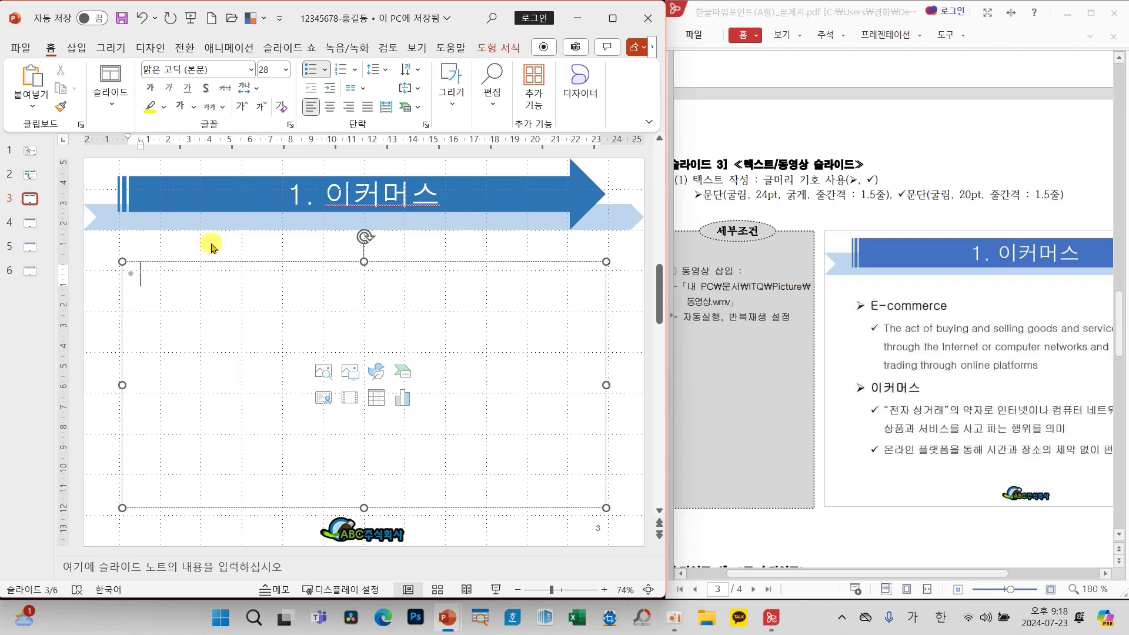
pyautogui.click(325, 70)
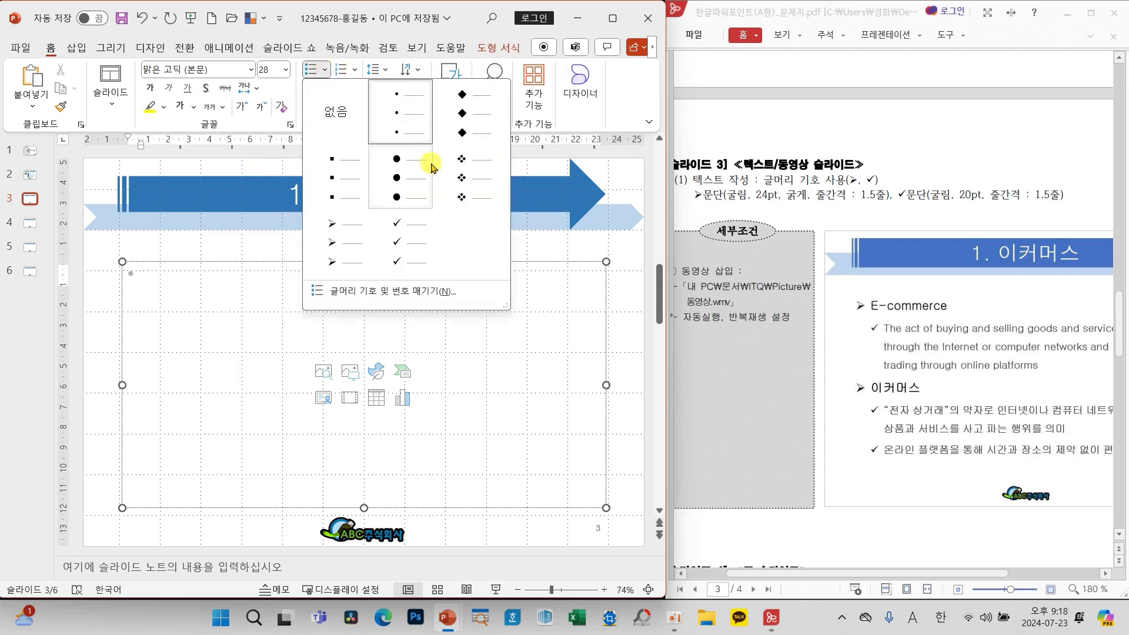
pyautogui.click(342, 237)
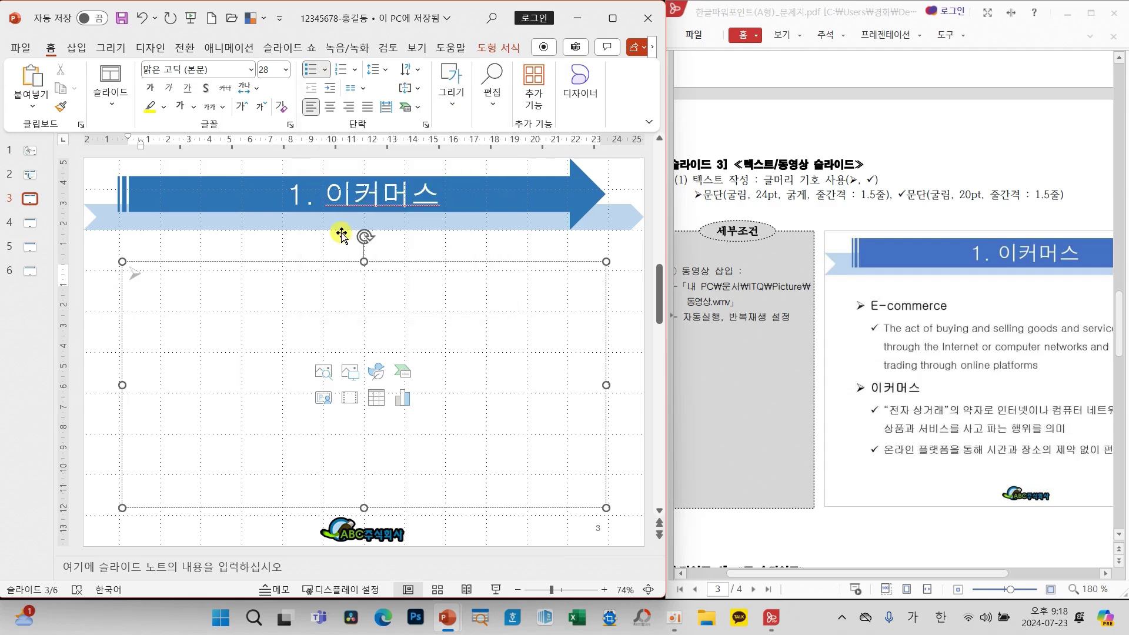
pyautogui.write('E-commerce')
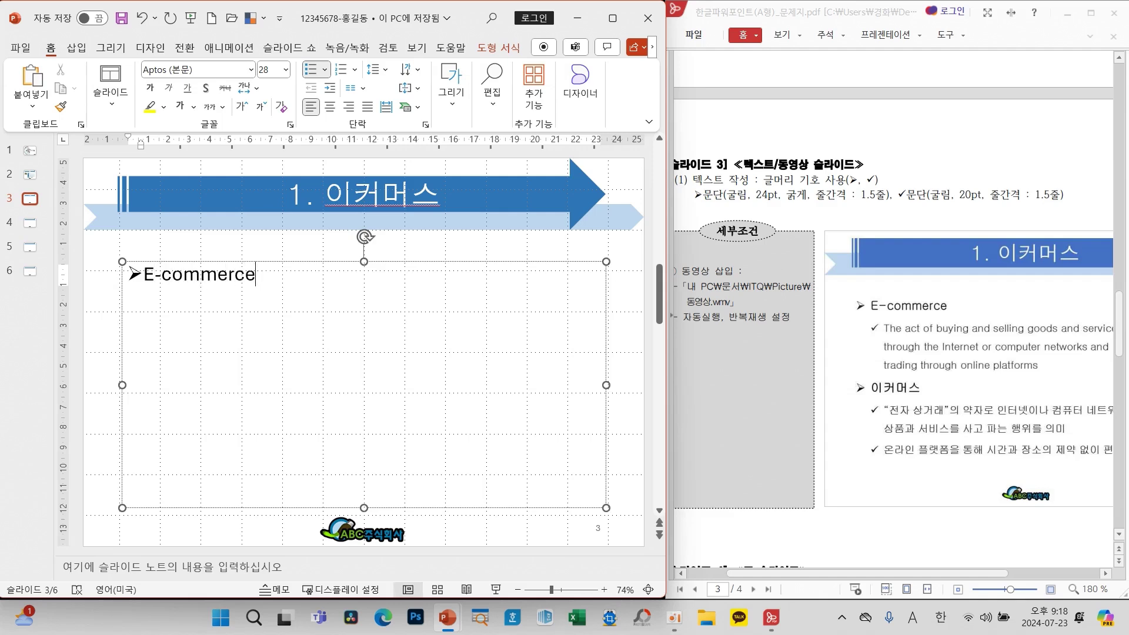
pyautogui.press('Return')
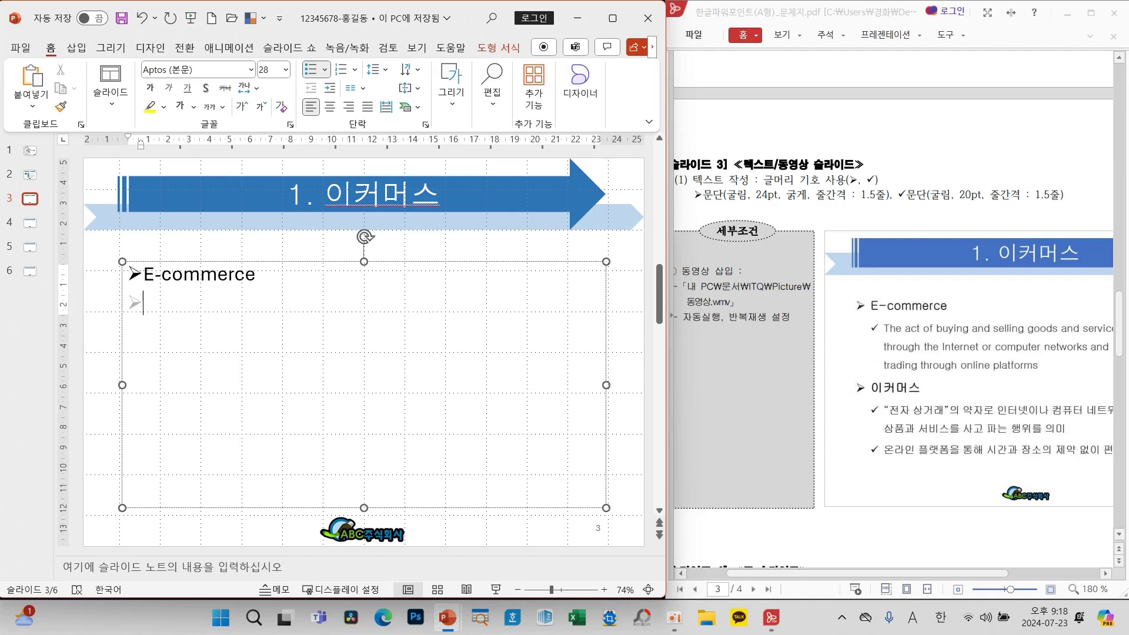
pyautogui.press('Tab')
pyautogui.hotkey('shift', 'Tab')
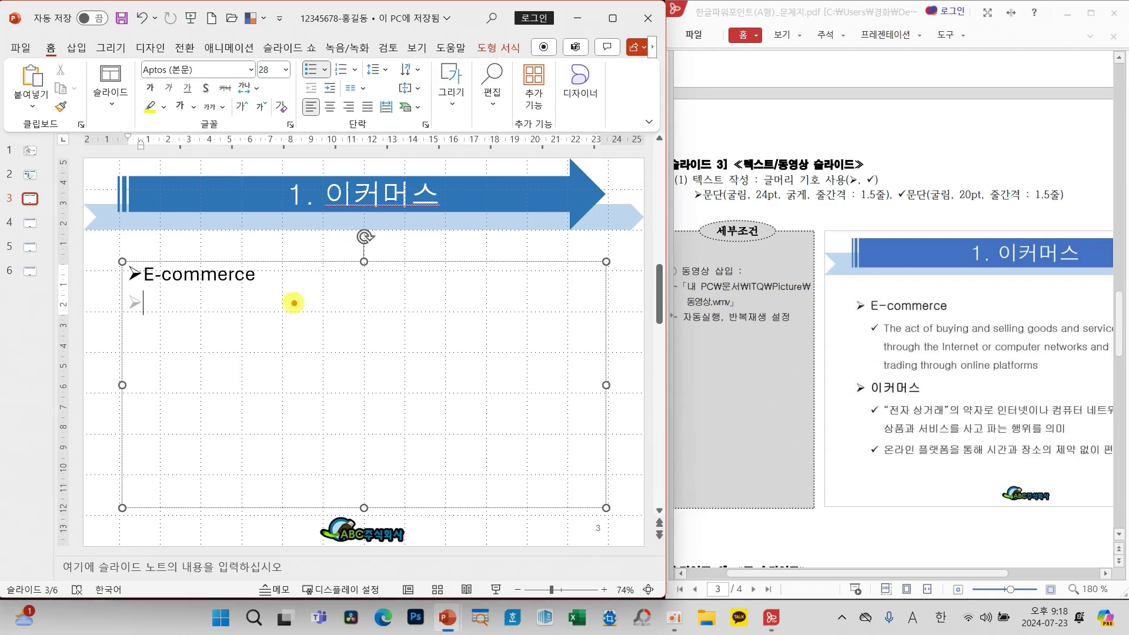
pyautogui.moveTo(292, 301)
pyautogui.mouseDown()
pyautogui.moveTo(355, 287)
pyautogui.moveTo(335, 337)
pyautogui.mouseUp()
pyautogui.moveTo(376, 306); pyautogui.dragTo(398, 336)
pyautogui.moveTo(405, 260); pyautogui.dragTo(409, 335)
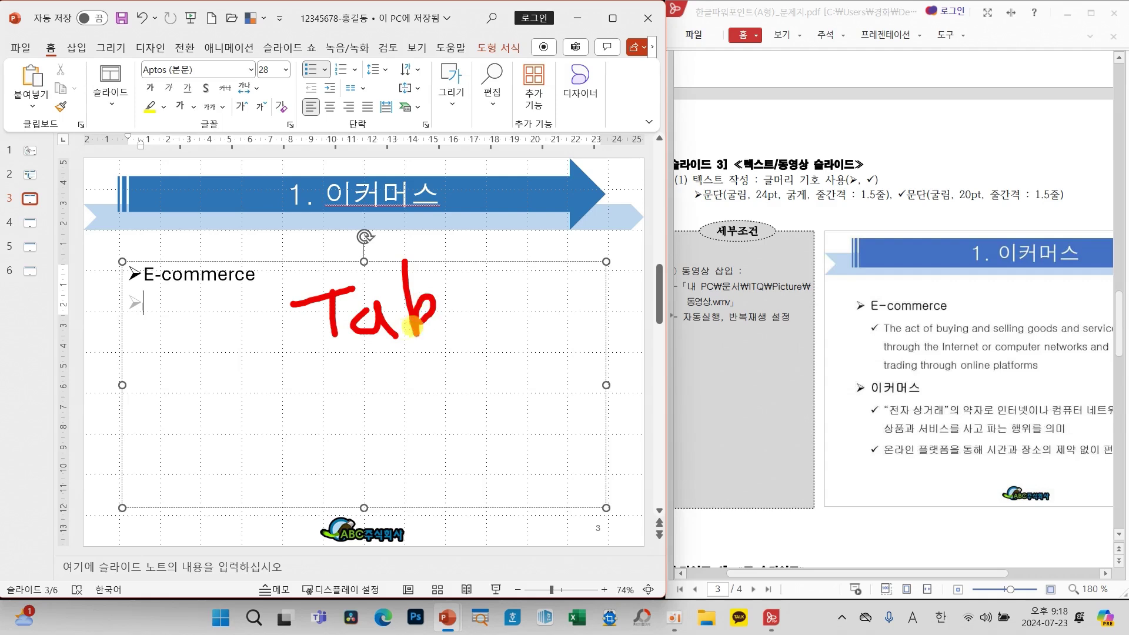
pyautogui.moveTo(280, 323)
pyautogui.mouseDown()
pyautogui.moveTo(230, 340)
pyautogui.moveTo(251, 353)
pyautogui.mouseUp()
pyautogui.moveTo(151, 331); pyautogui.dragTo(122, 399)
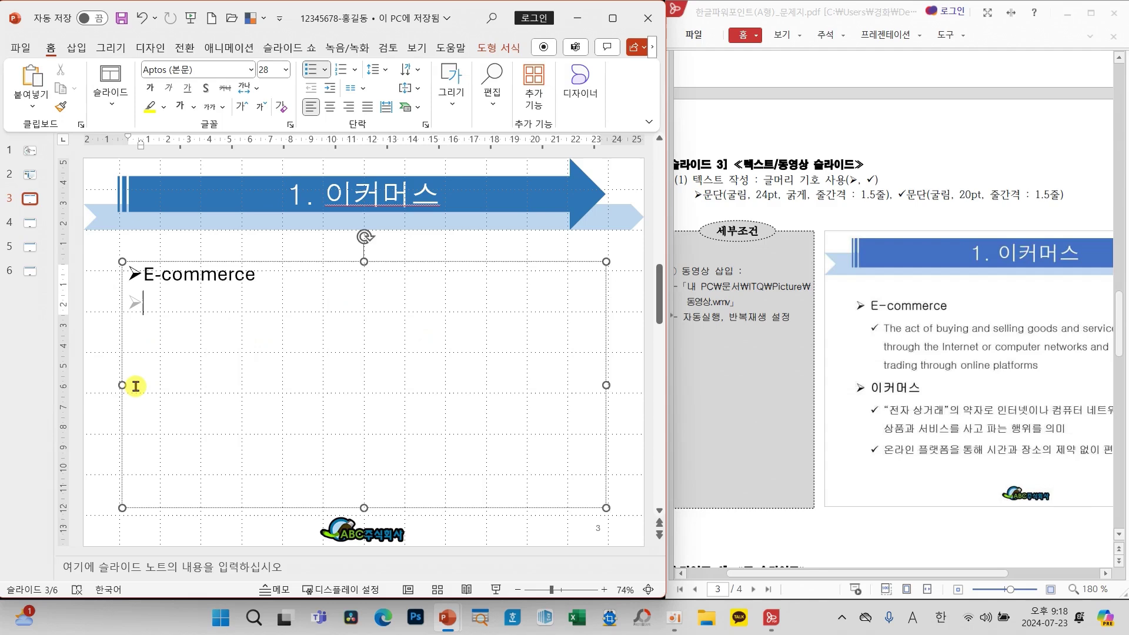
# Demote the line under E-commerce one level and give it a check-mark bullet, ready for text entry
pyautogui.press('Tab')
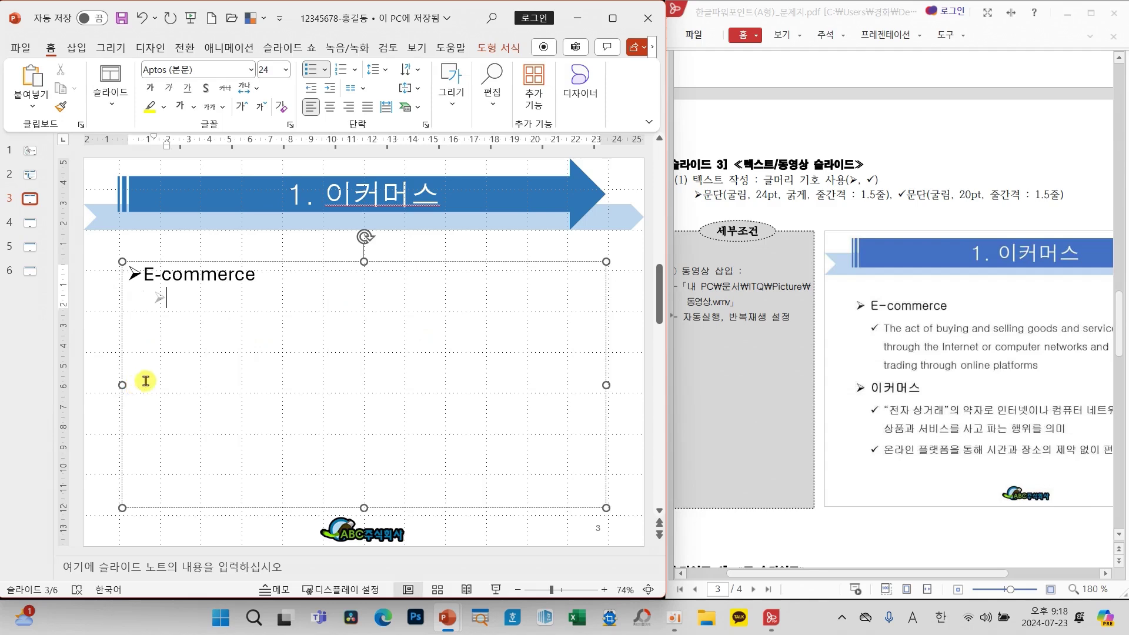
pyautogui.click(325, 71)
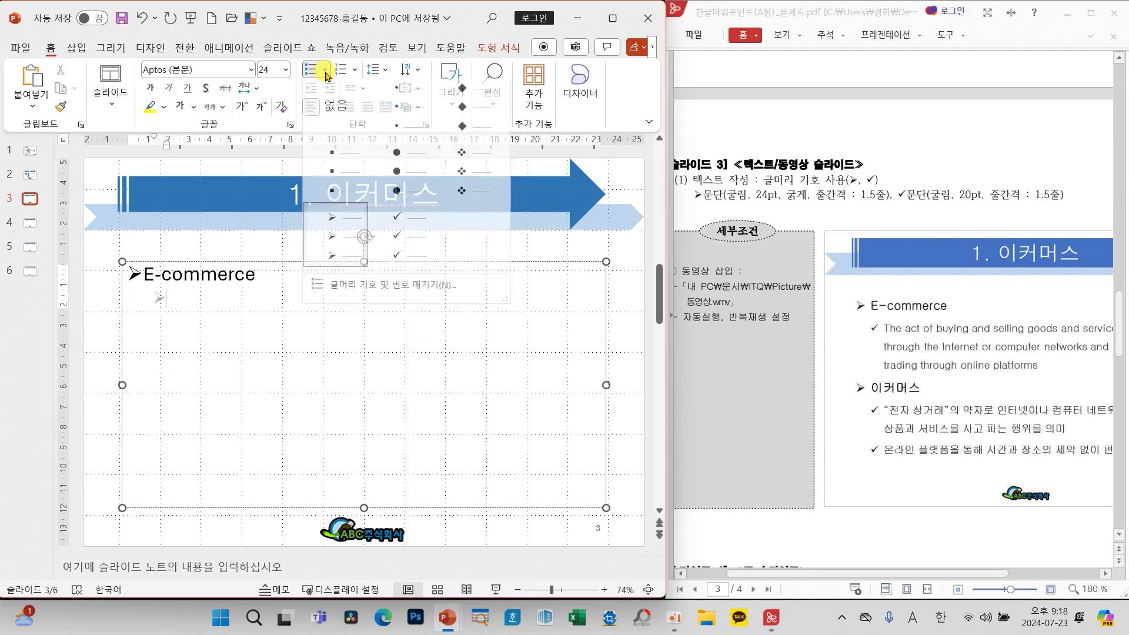
pyautogui.click(395, 237)
pyautogui.moveTo(826, 573); pyautogui.dragTo(899, 576)
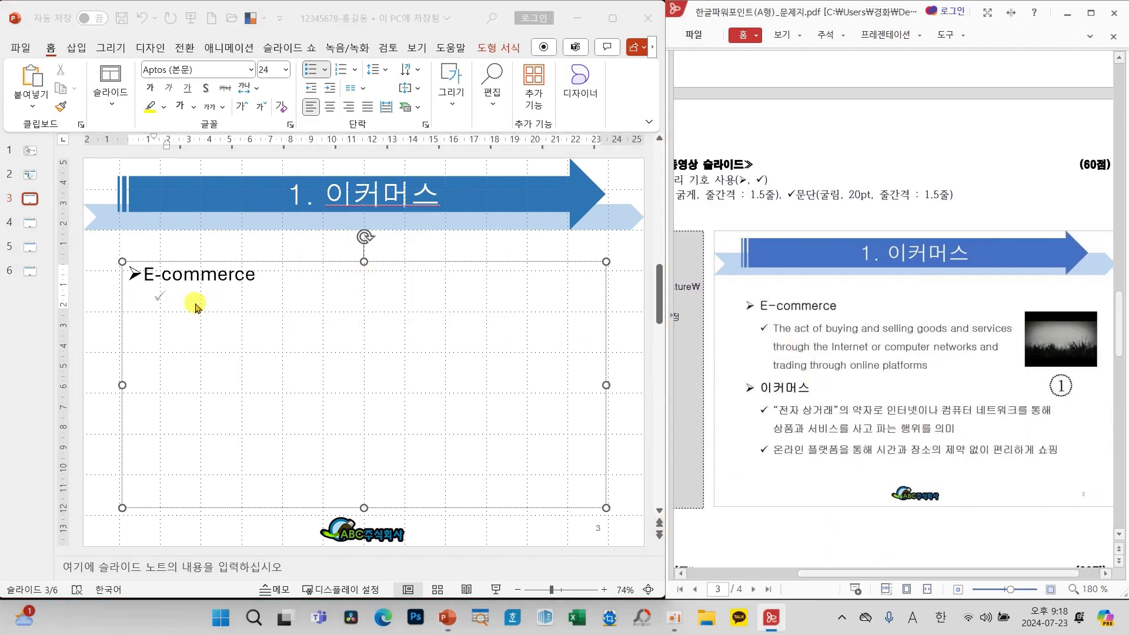
pyautogui.click(173, 298)
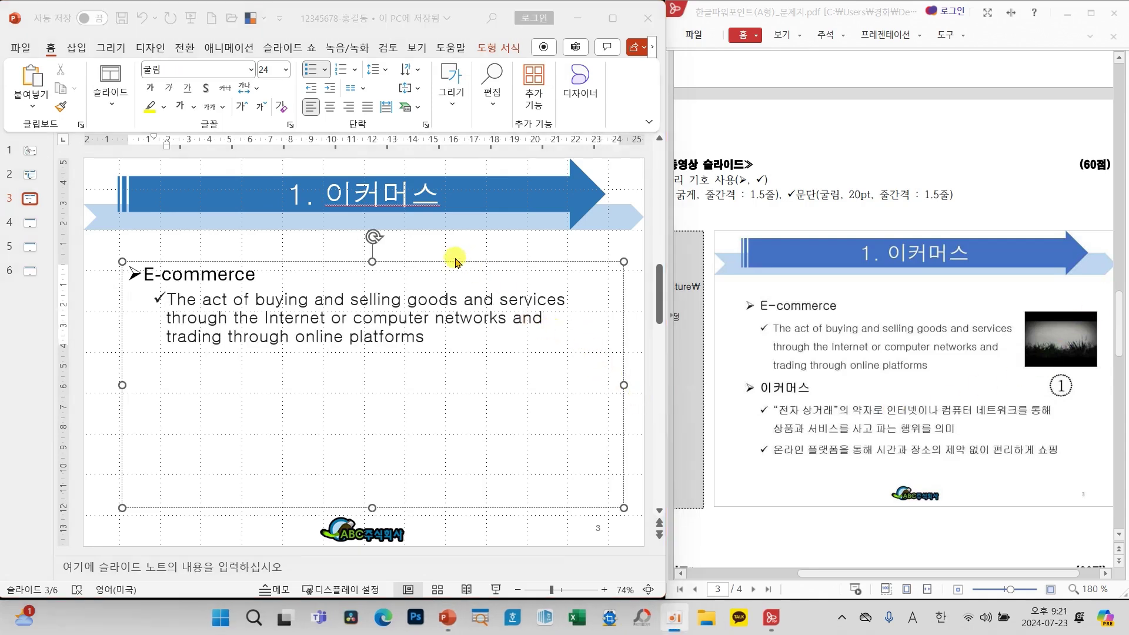
# Select the entire slide 3 body text box and check the second-level paragraph formatting in the exam PDF
pyautogui.click(455, 261)
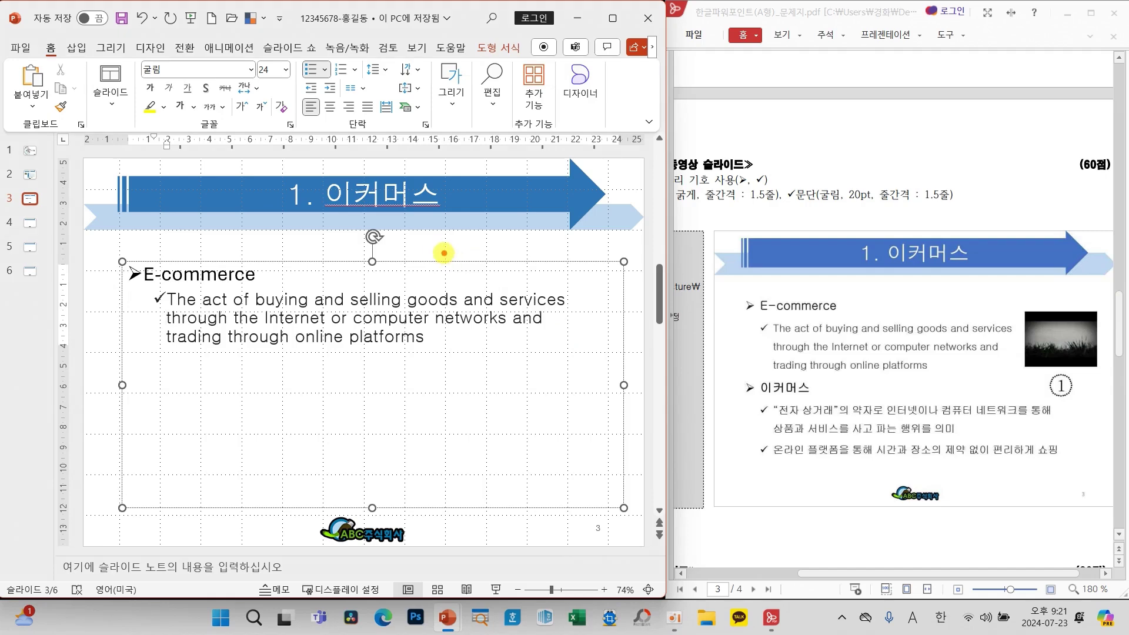
pyautogui.moveTo(431, 249); pyautogui.dragTo(466, 243)
pyautogui.press('Escape')
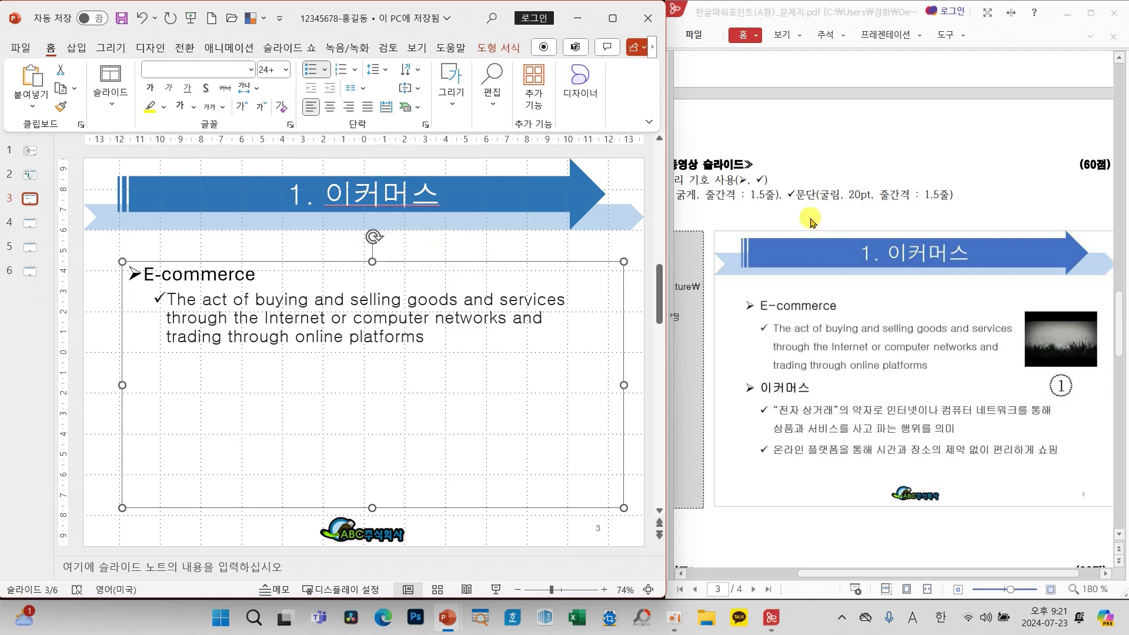
pyautogui.moveTo(777, 172)
pyautogui.mouseDown()
pyautogui.moveTo(894, 215)
pyautogui.moveTo(969, 218)
pyautogui.mouseUp()
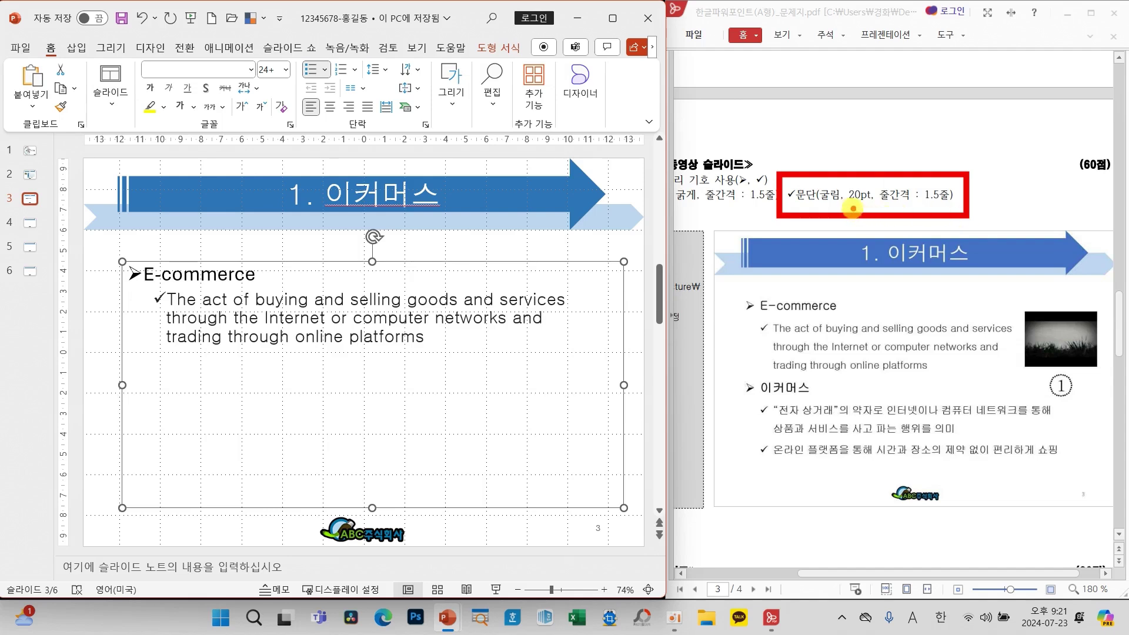
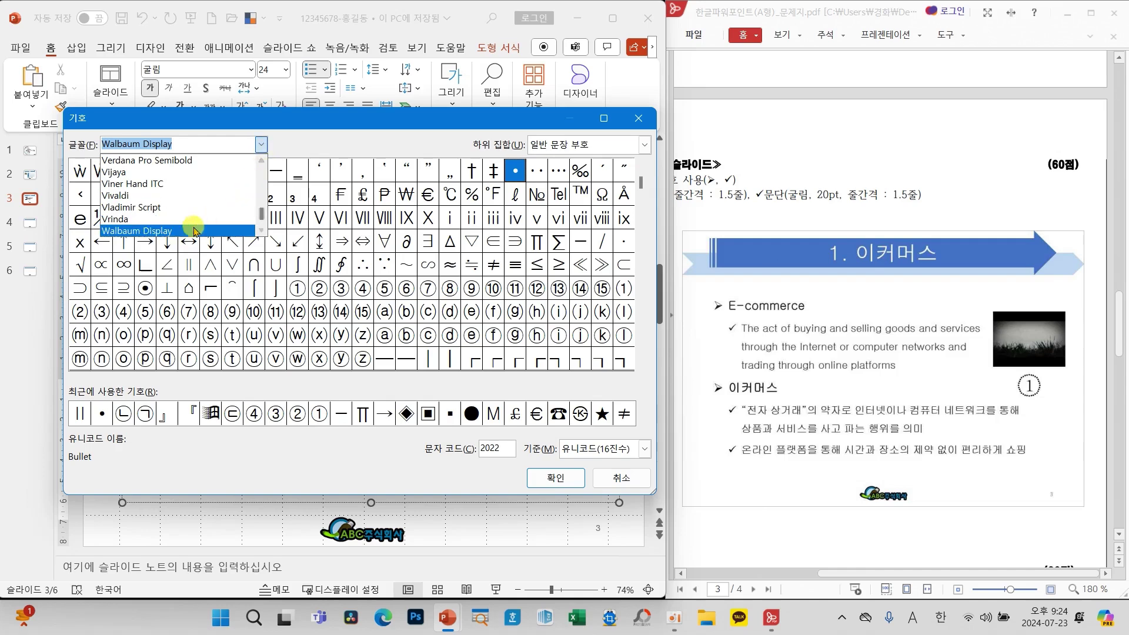
# Set the symbol font to Wingdings for the 이커머스 paragraph's custom bullet
pyautogui.click(262, 232)
pyautogui.click(262, 232)
pyautogui.click(261, 232)
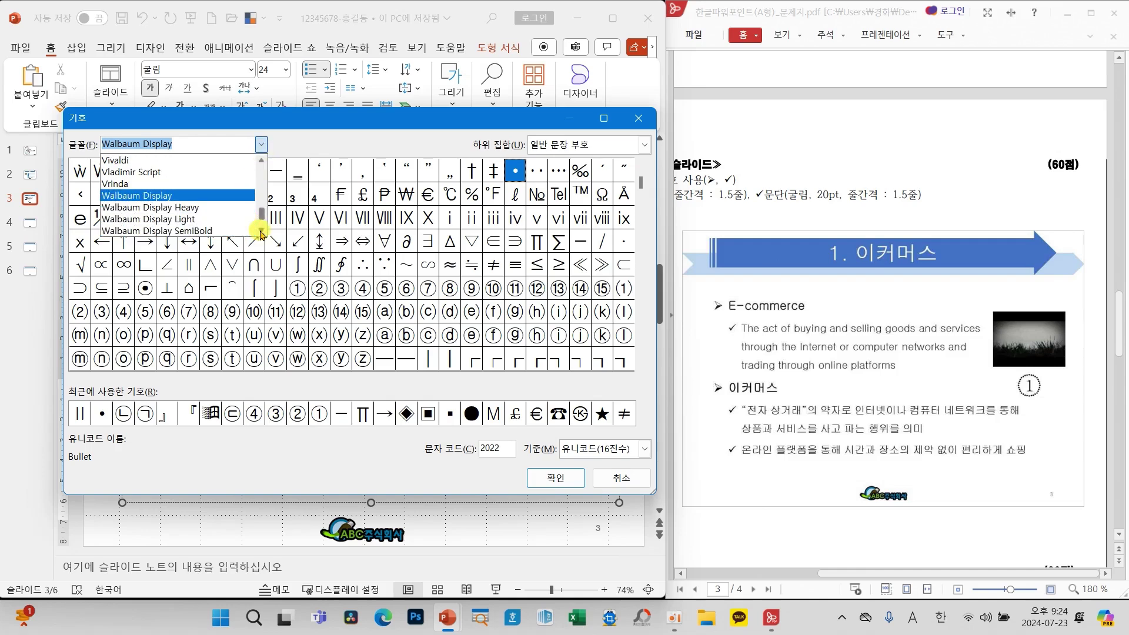
pyautogui.click(262, 233)
pyautogui.click(262, 232)
pyautogui.click(262, 232)
pyautogui.click(262, 232)
pyautogui.click(261, 232)
pyautogui.click(261, 232)
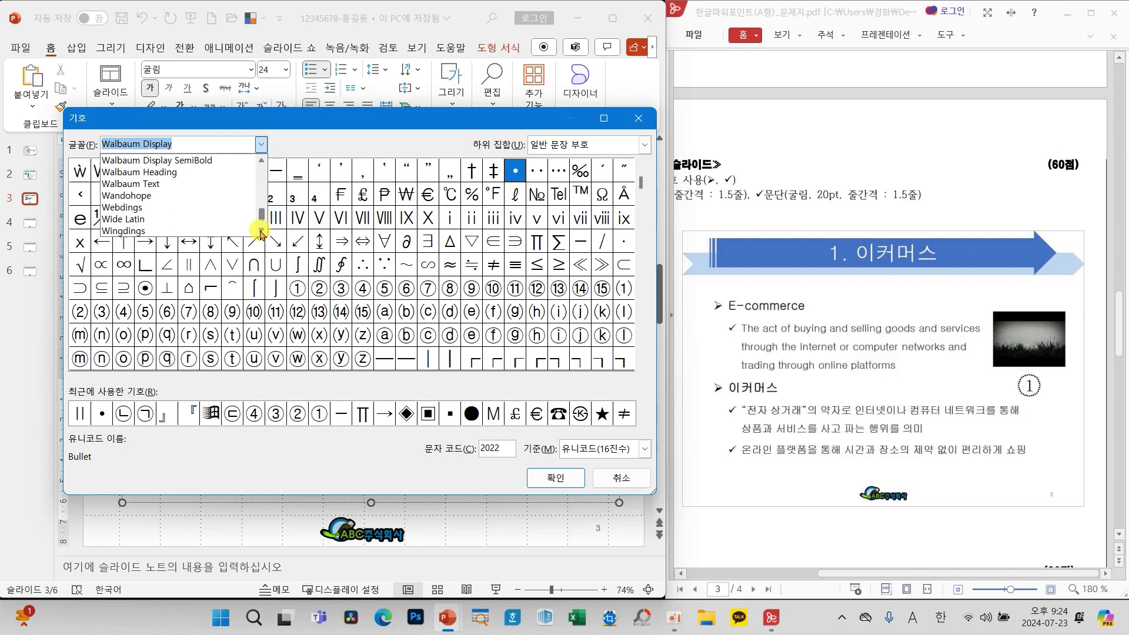
pyautogui.click(261, 232)
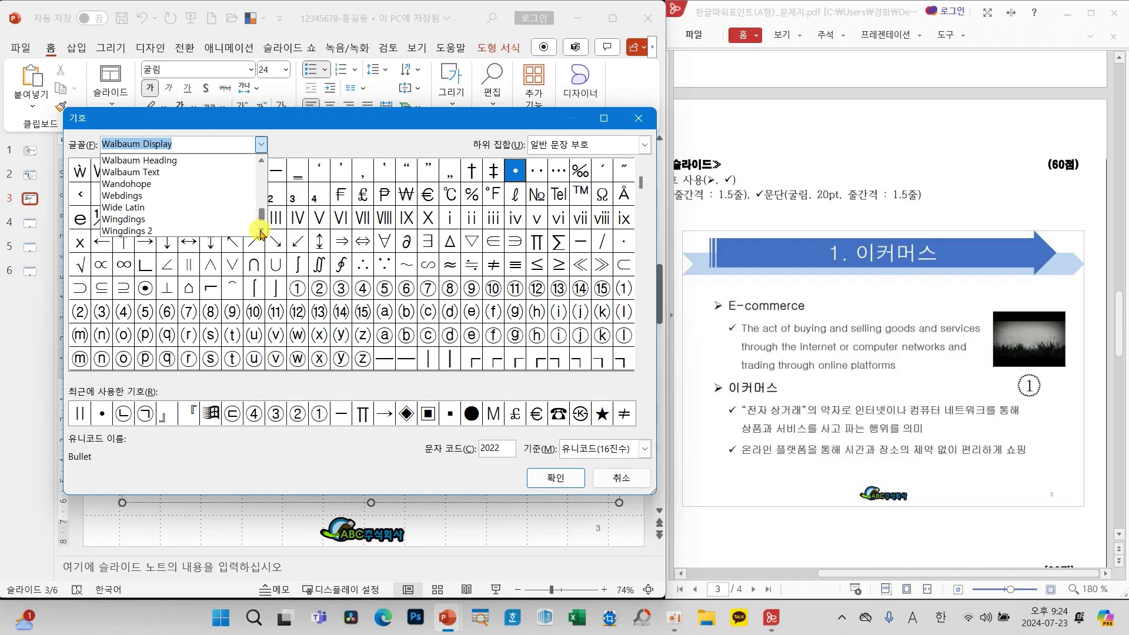
pyautogui.click(122, 222)
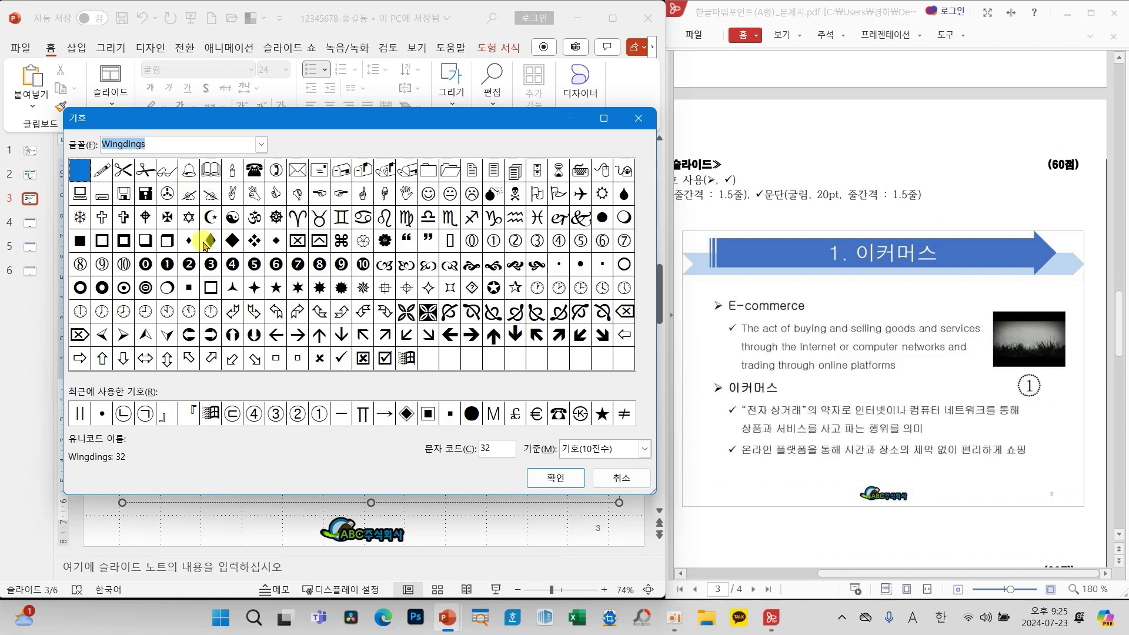
# Try the shadowed square symbol as the 이커머스 paragraph's bullet, and undo the change
pyautogui.click(145, 239)
pyautogui.click(543, 476)
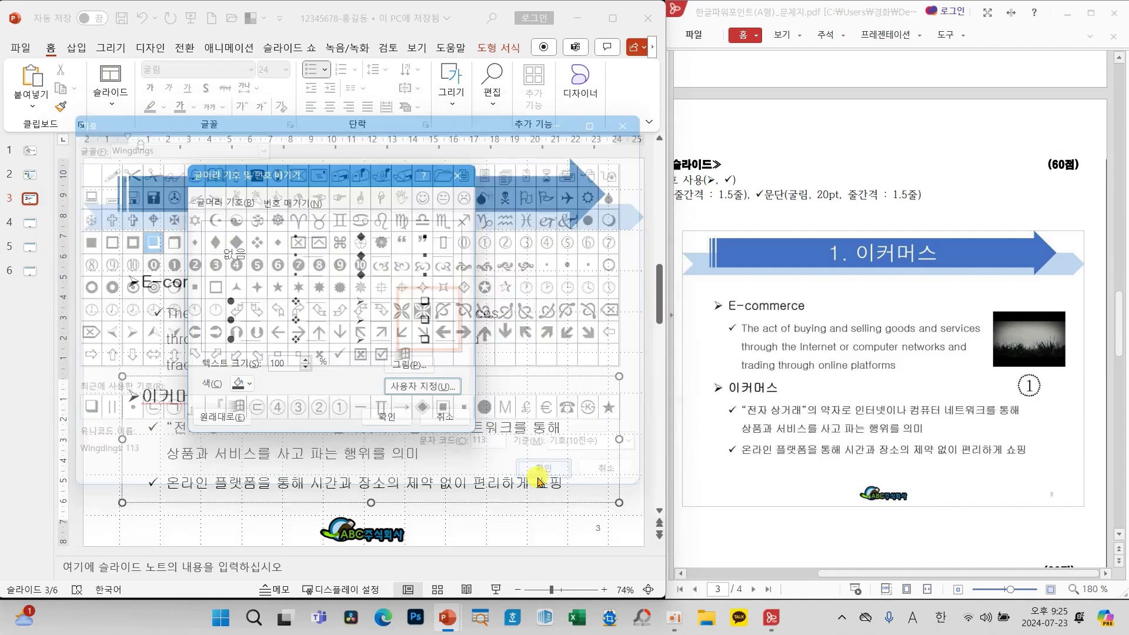
pyautogui.click(387, 417)
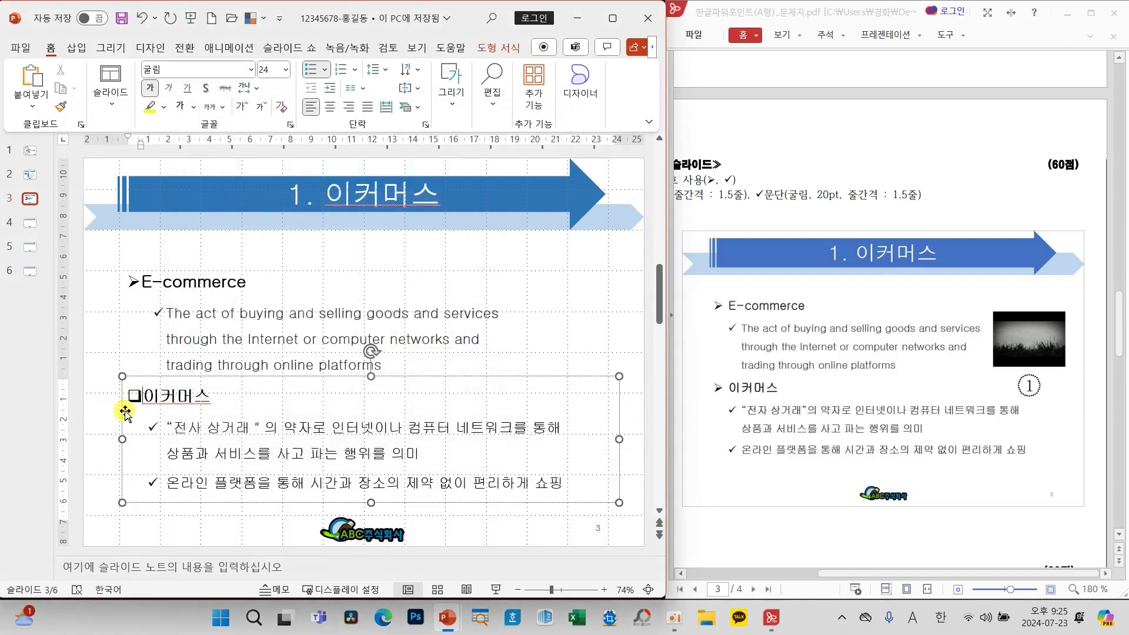
pyautogui.hotkey('ctrl', 'z')
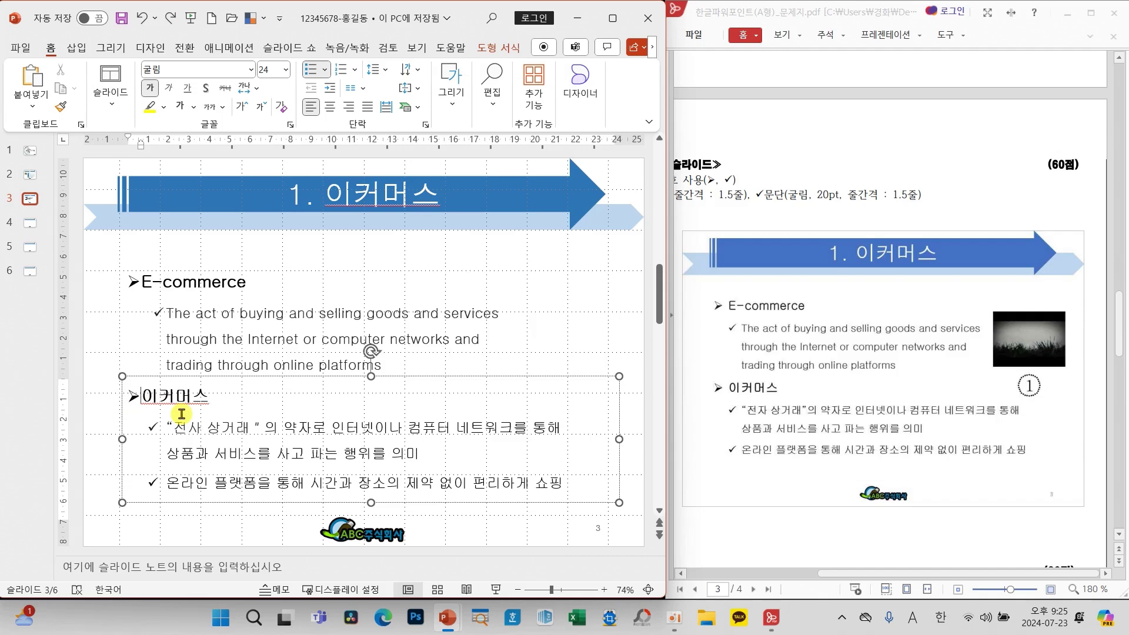
pyautogui.click(325, 69)
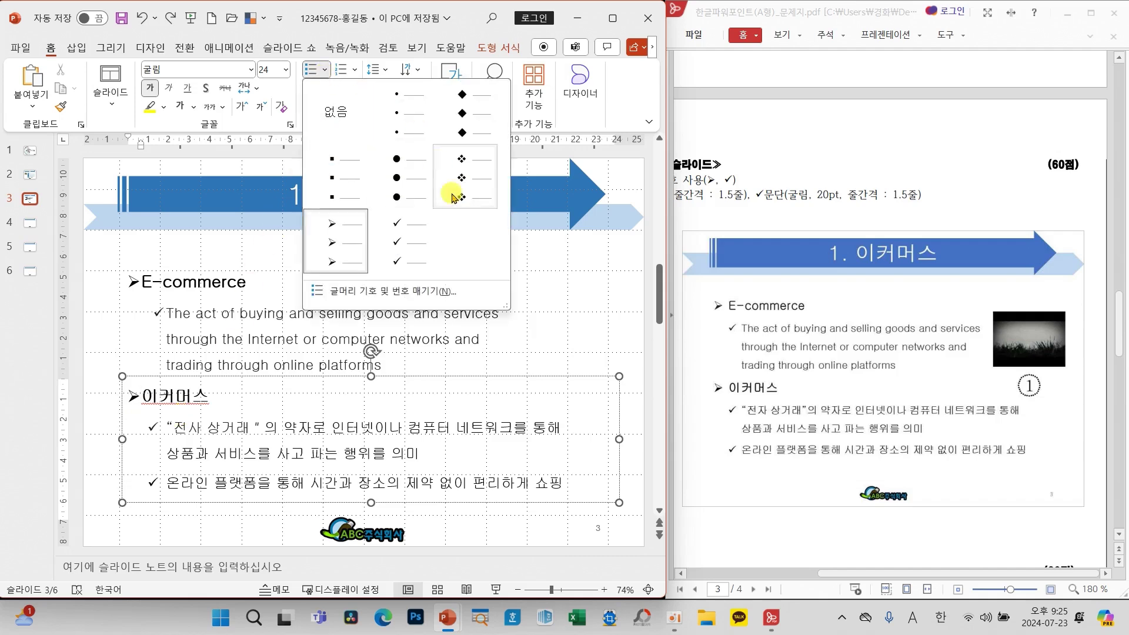
pyautogui.click(403, 289)
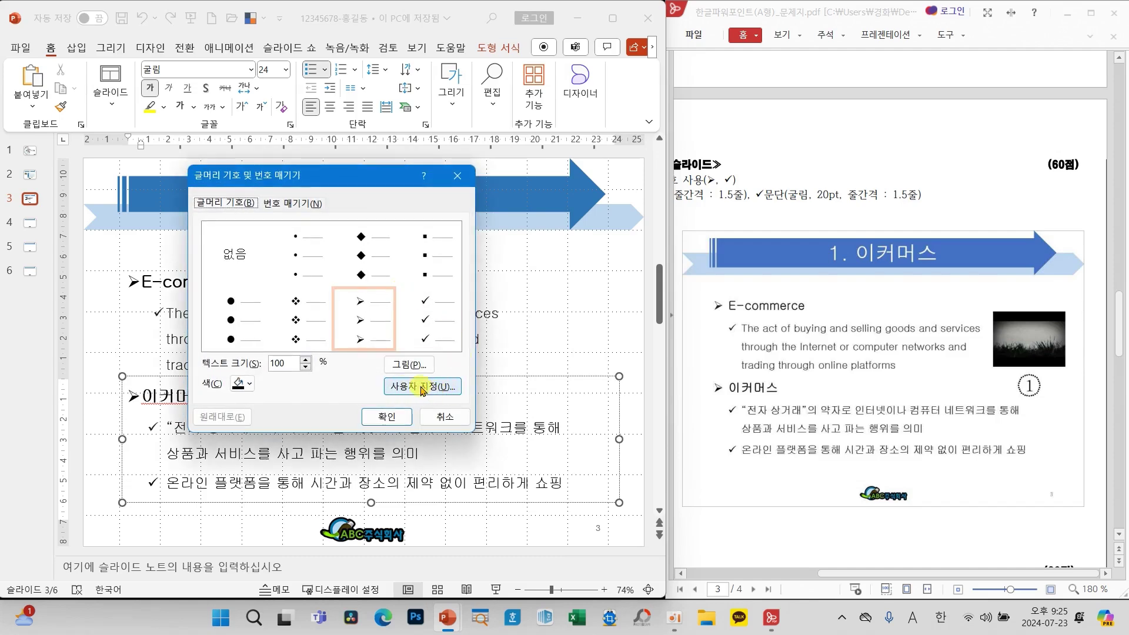
pyautogui.click(398, 389)
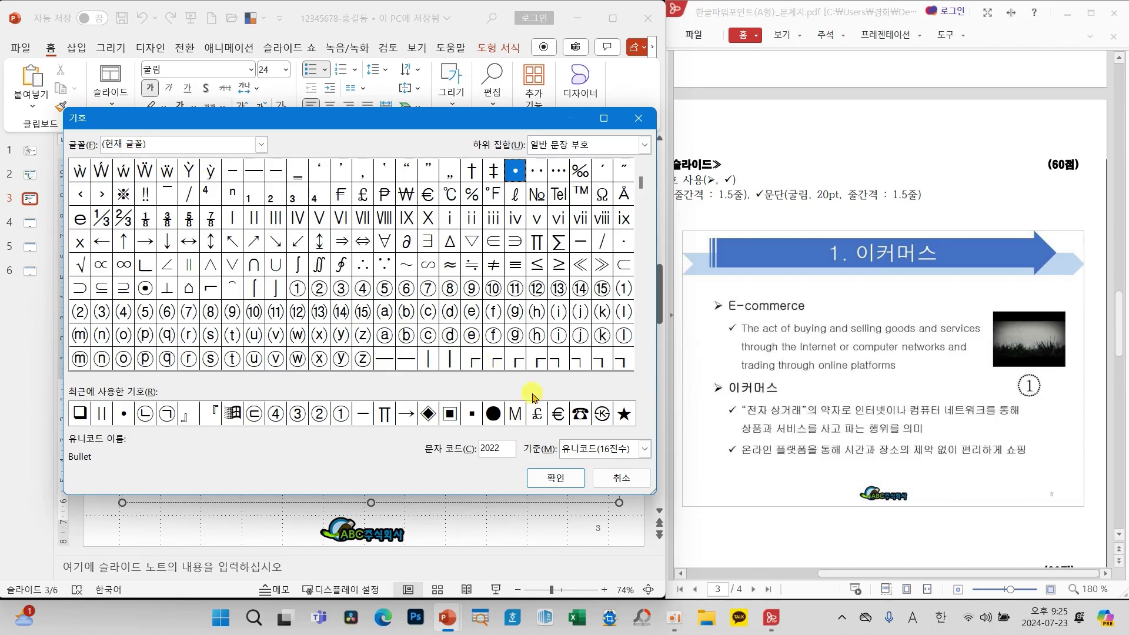
pyautogui.click(607, 479)
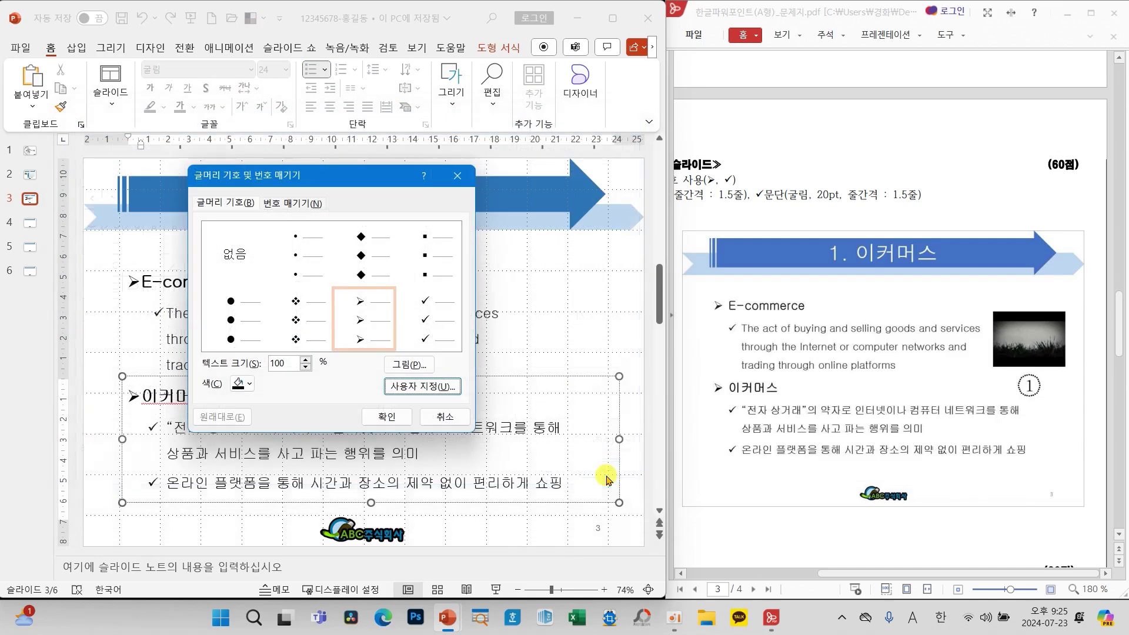
pyautogui.click(437, 416)
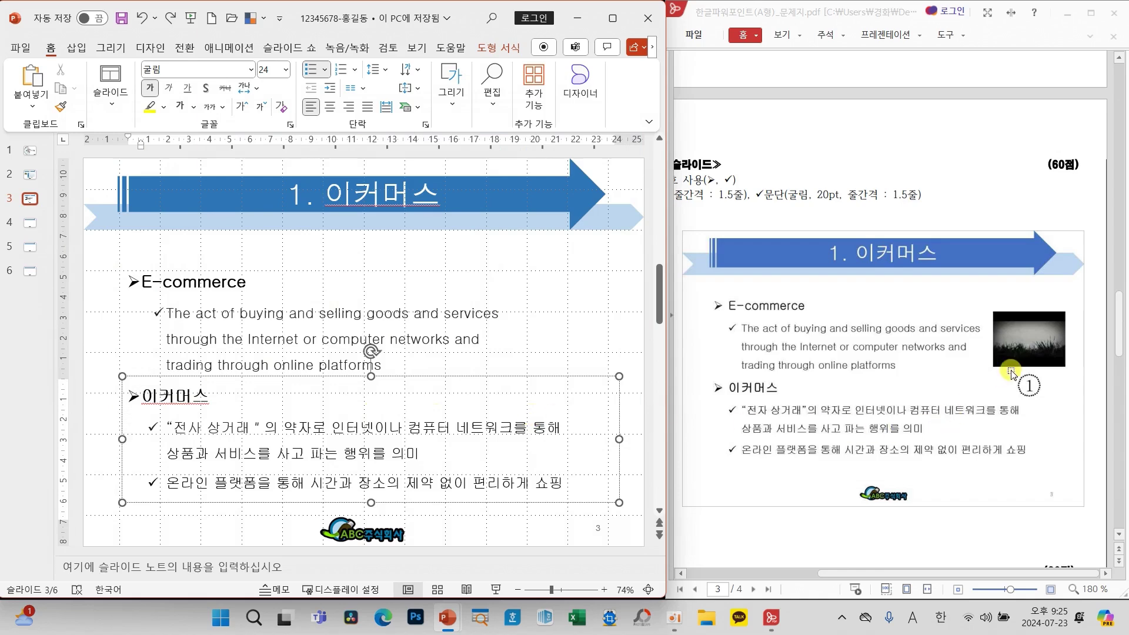
# Insert the 동영상 WMV video from the ITQ Picture folder into slide 3
pyautogui.click(943, 575)
pyautogui.moveTo(942, 575); pyautogui.dragTo(817, 526)
pyautogui.click(565, 272)
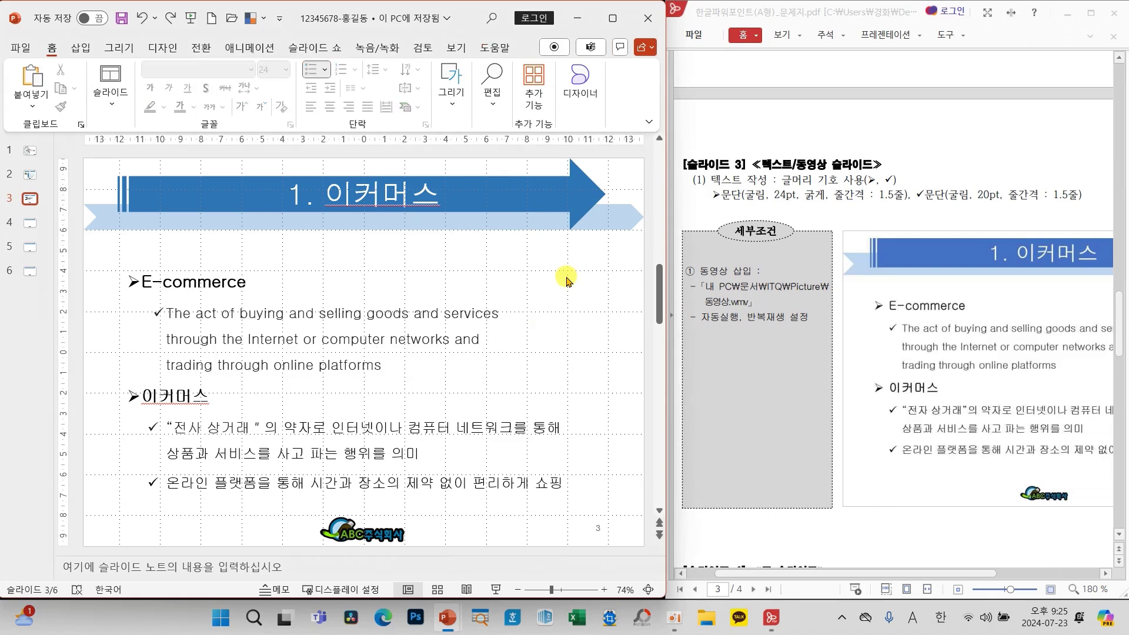
pyautogui.click(80, 47)
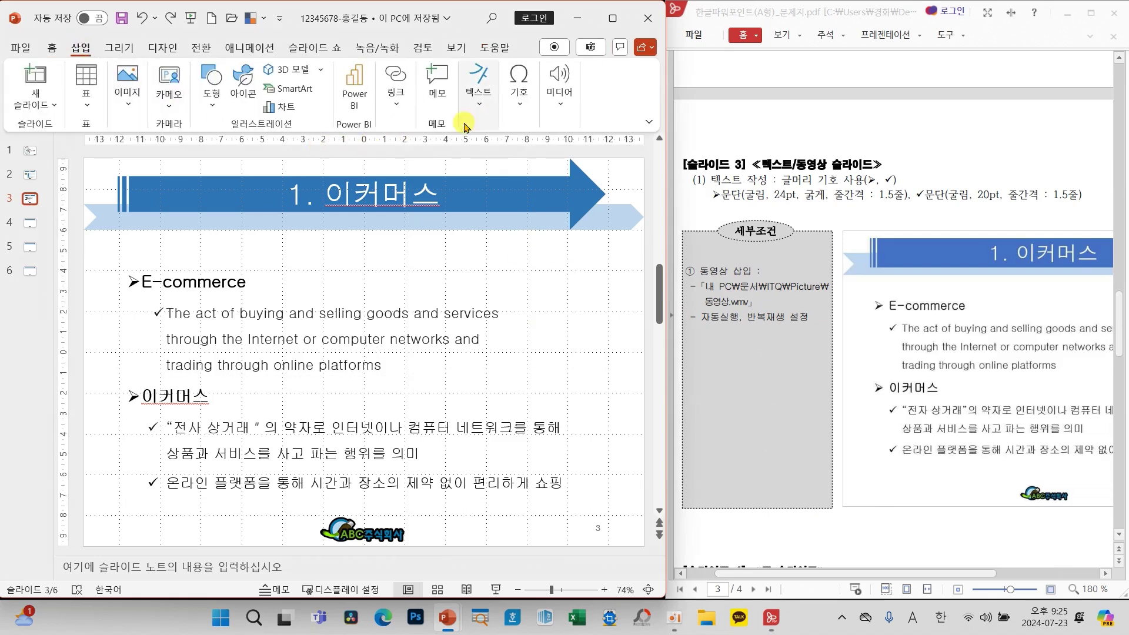
pyautogui.click(559, 103)
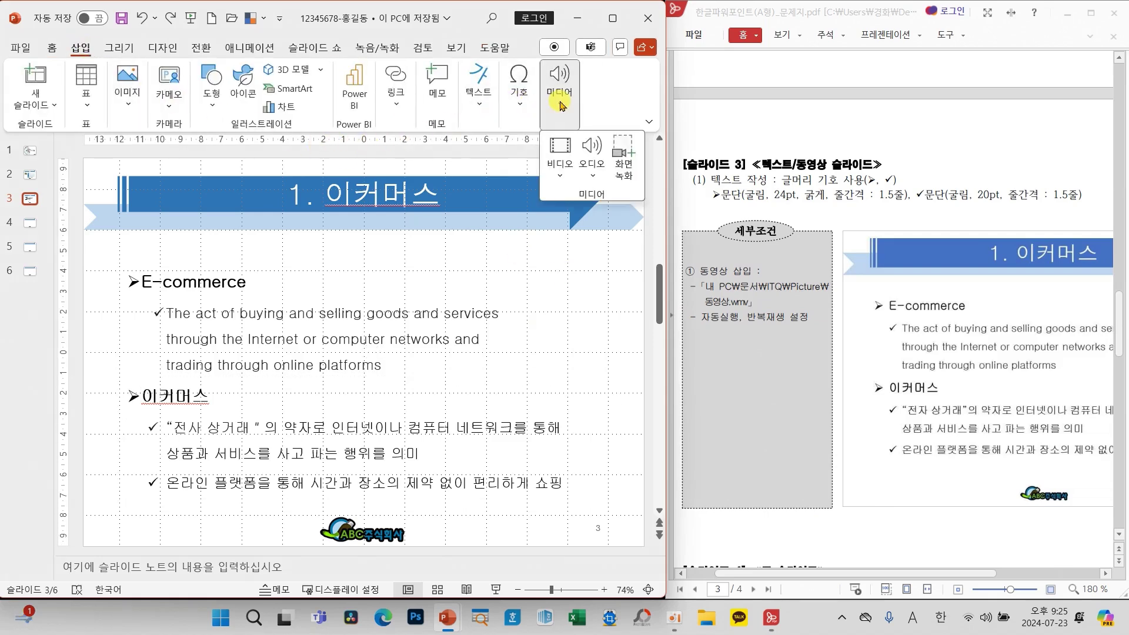
pyautogui.click(566, 153)
pyautogui.click(588, 219)
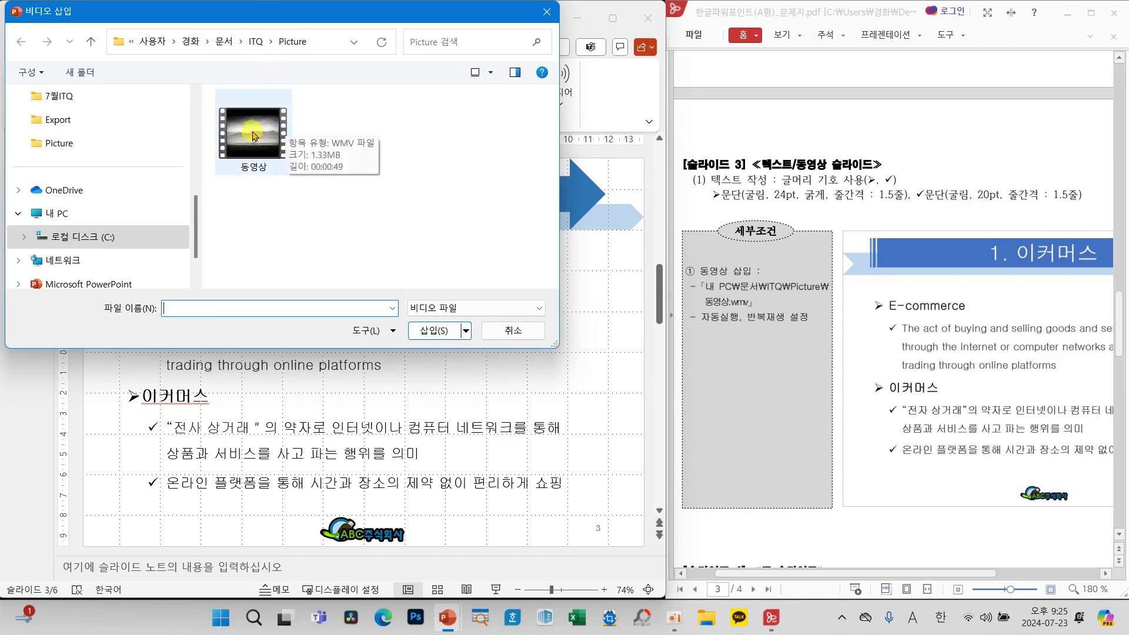
pyautogui.click(228, 152)
pyautogui.click(434, 331)
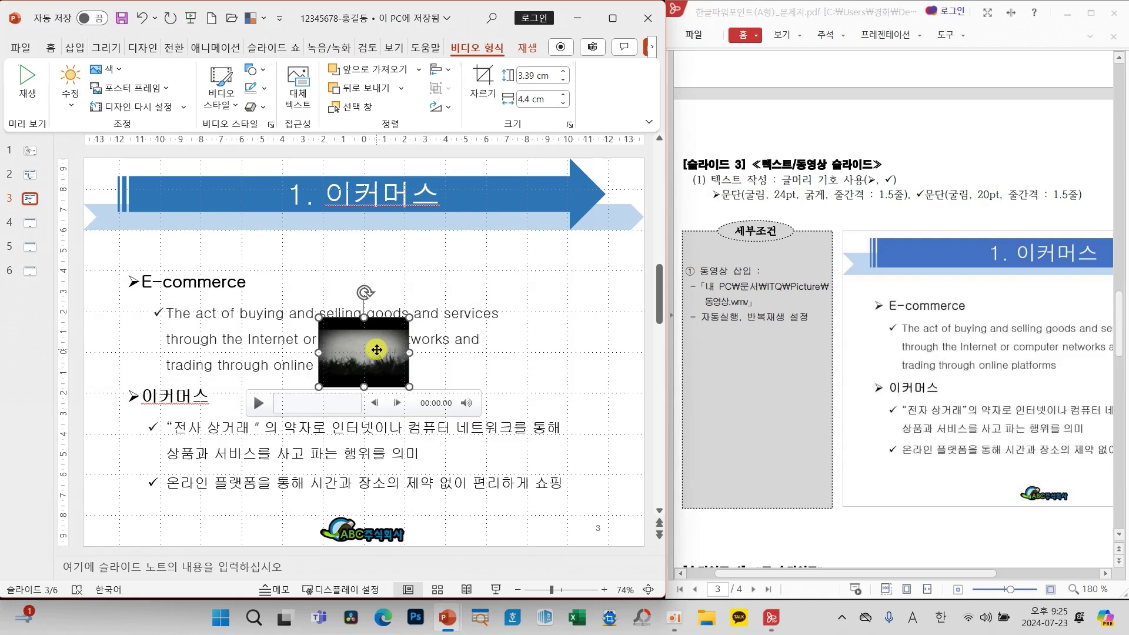
# Place the video beside the E-commerce description on slide 3, matching its position in the exam PDF
pyautogui.moveTo(372, 343); pyautogui.dragTo(581, 328)
pyautogui.moveTo(852, 573); pyautogui.dragTo(969, 581)
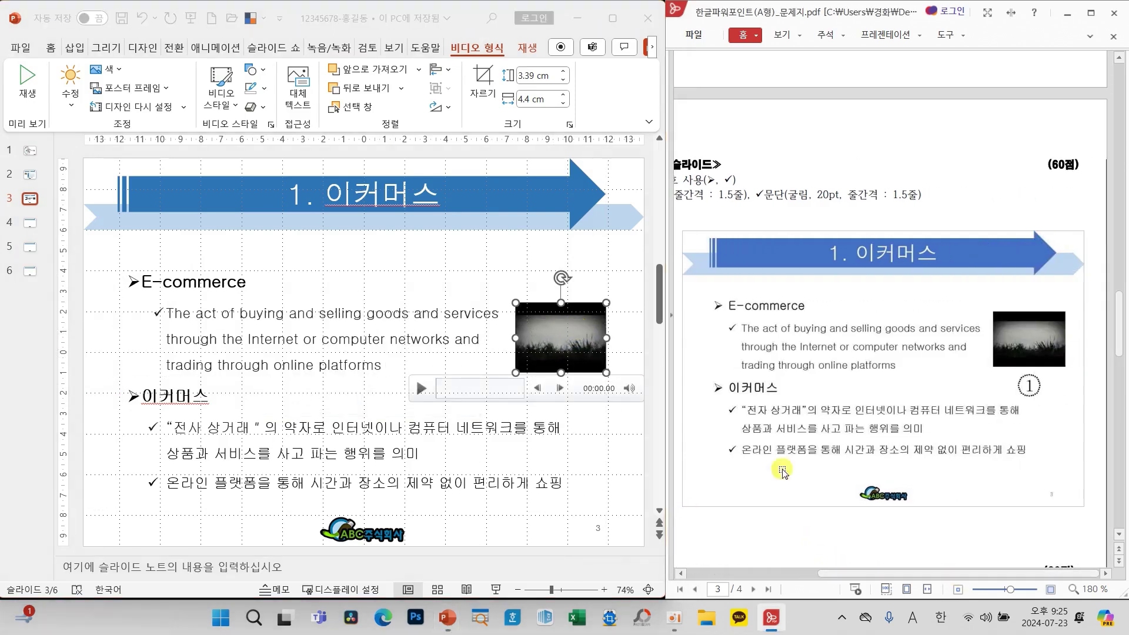
pyautogui.click(552, 310)
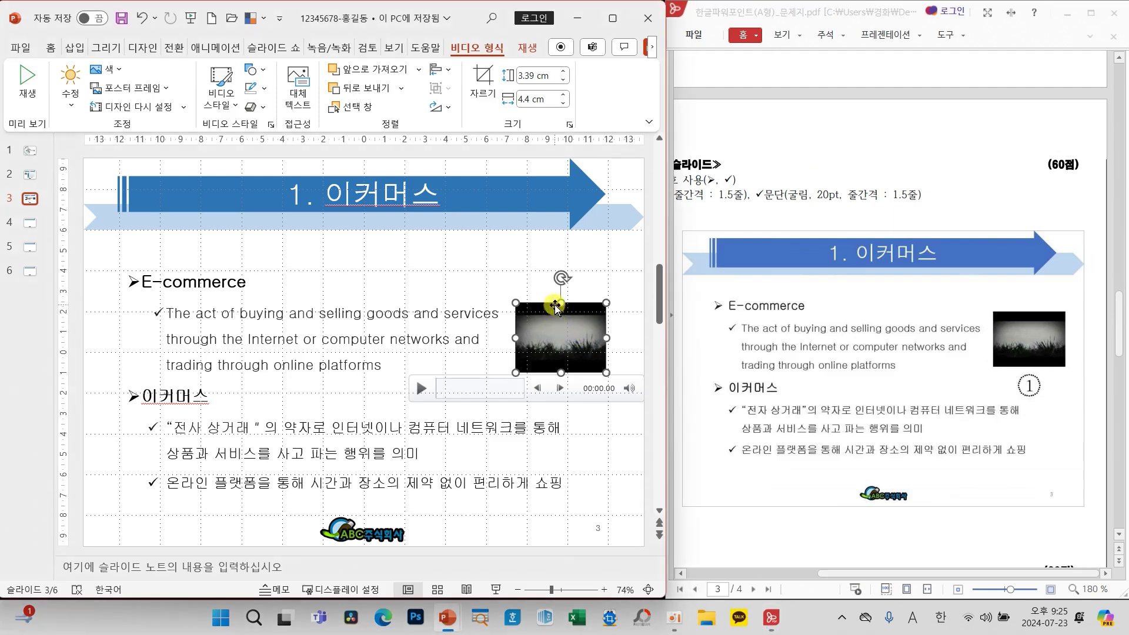
pyautogui.moveTo(553, 310); pyautogui.dragTo(556, 319)
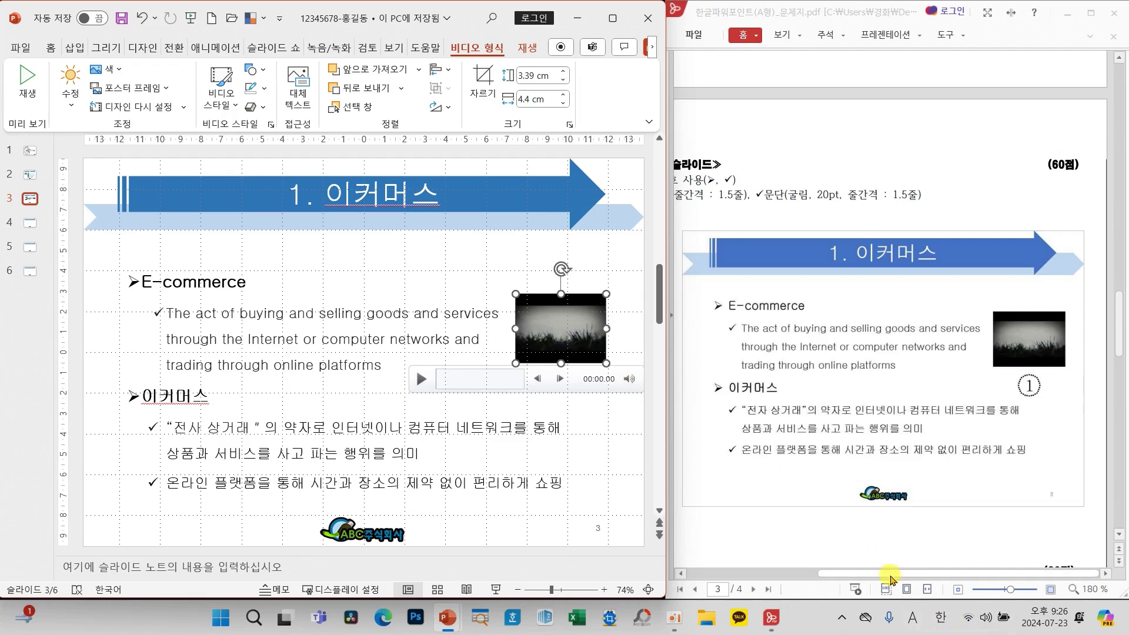
# Set the slide 3 video to loop (반복 재생) and start automatically (자동 실행), and save the presentation
pyautogui.moveTo(890, 574); pyautogui.dragTo(752, 574)
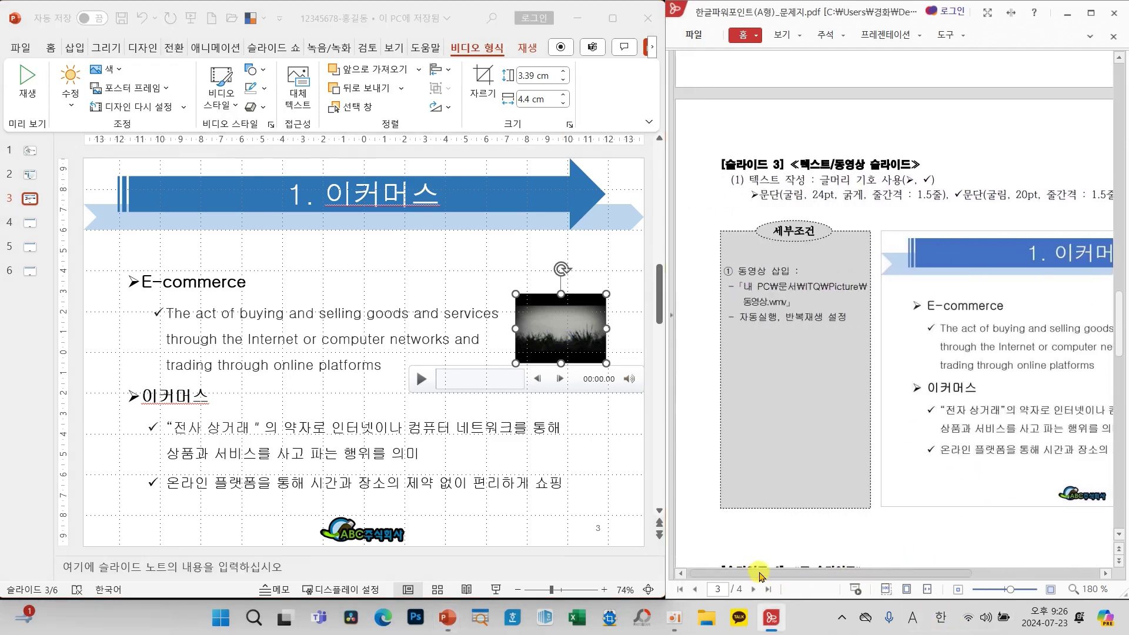
pyautogui.click(530, 52)
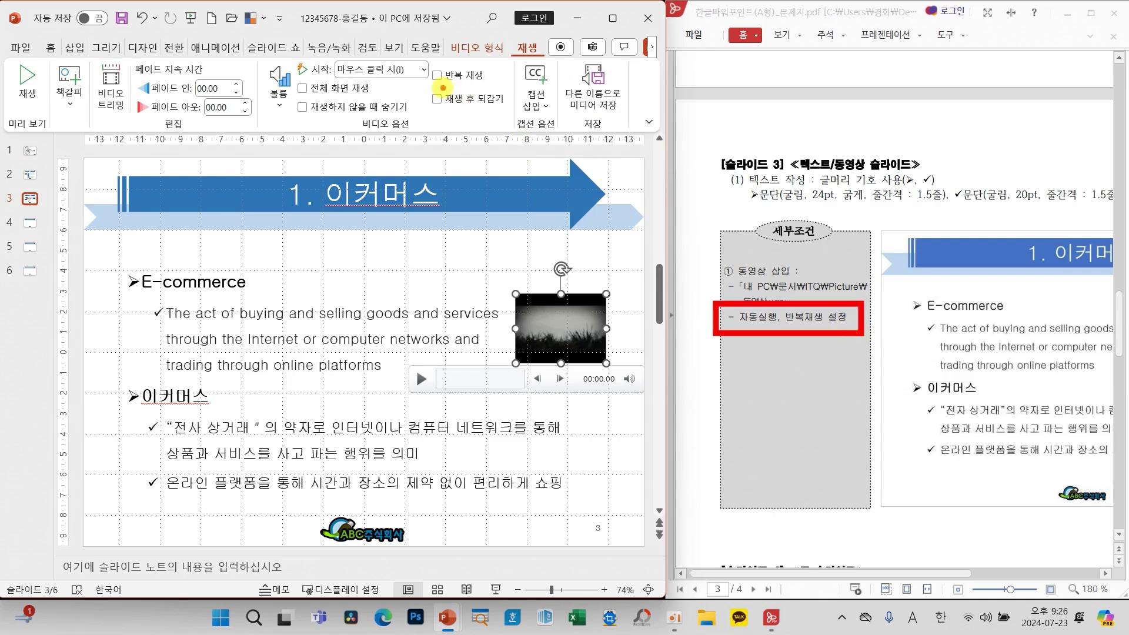
pyautogui.click(436, 76)
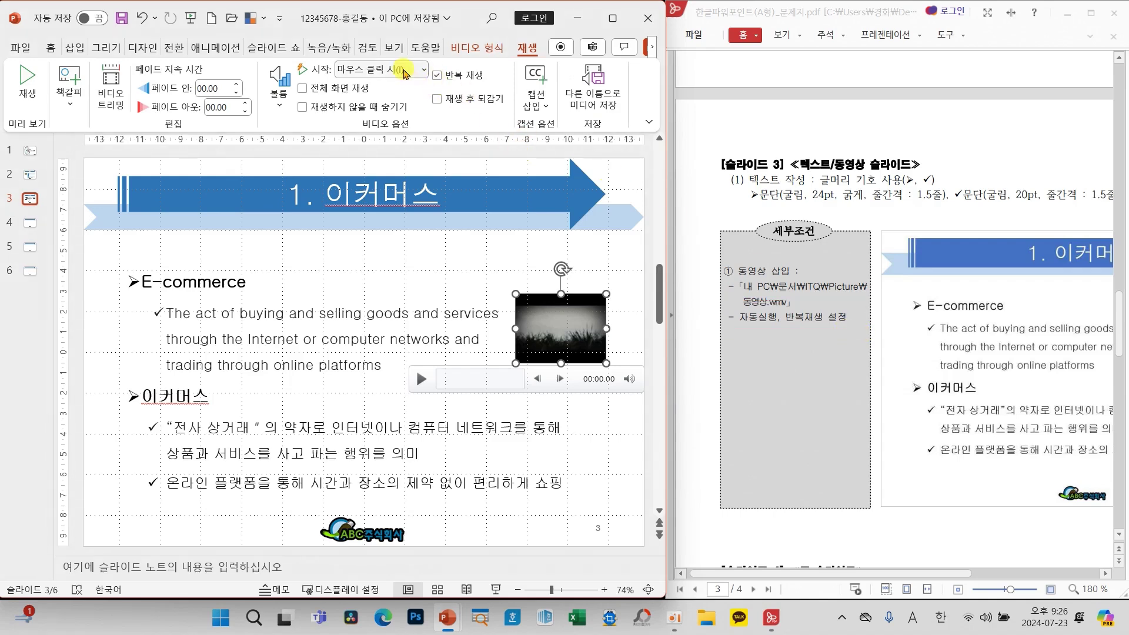
pyautogui.click(406, 70)
pyautogui.click(372, 112)
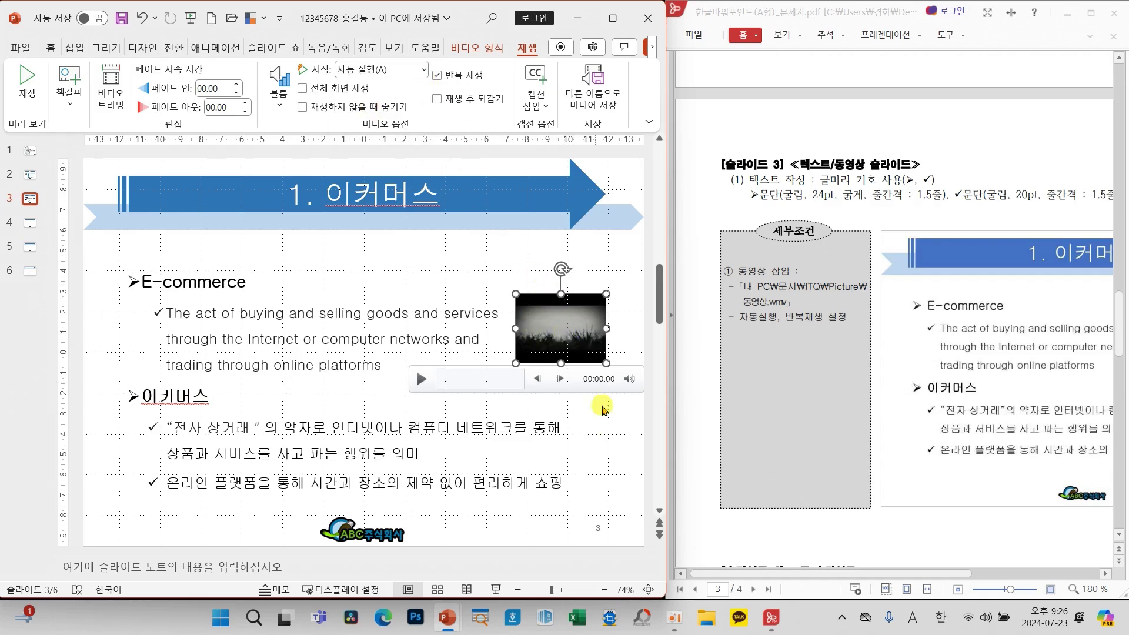
pyautogui.click(604, 483)
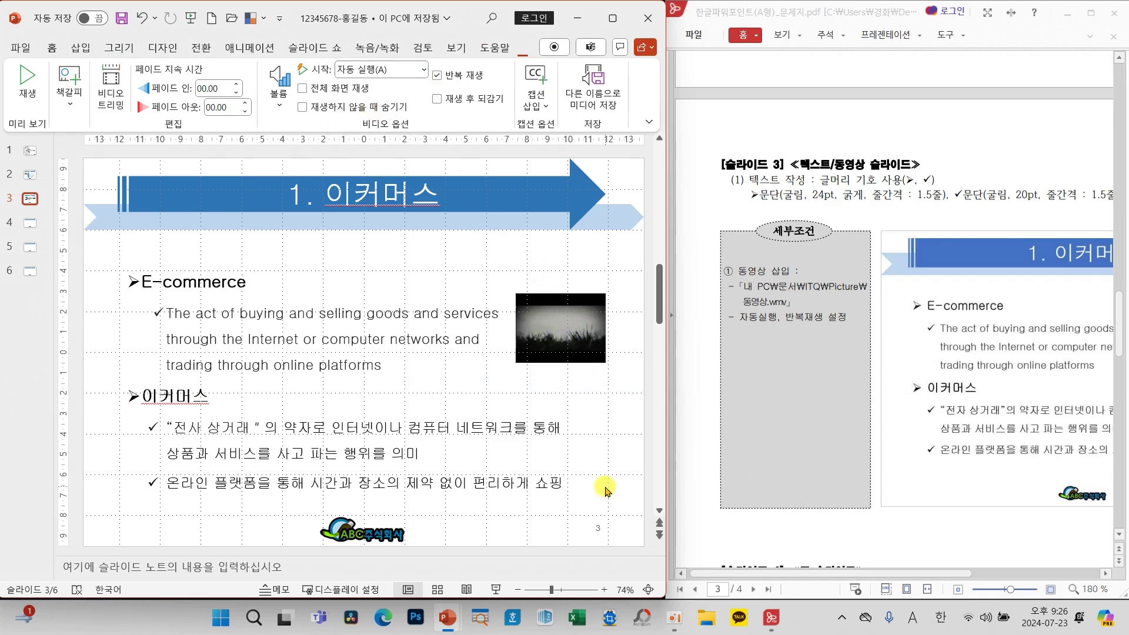
pyautogui.click(123, 19)
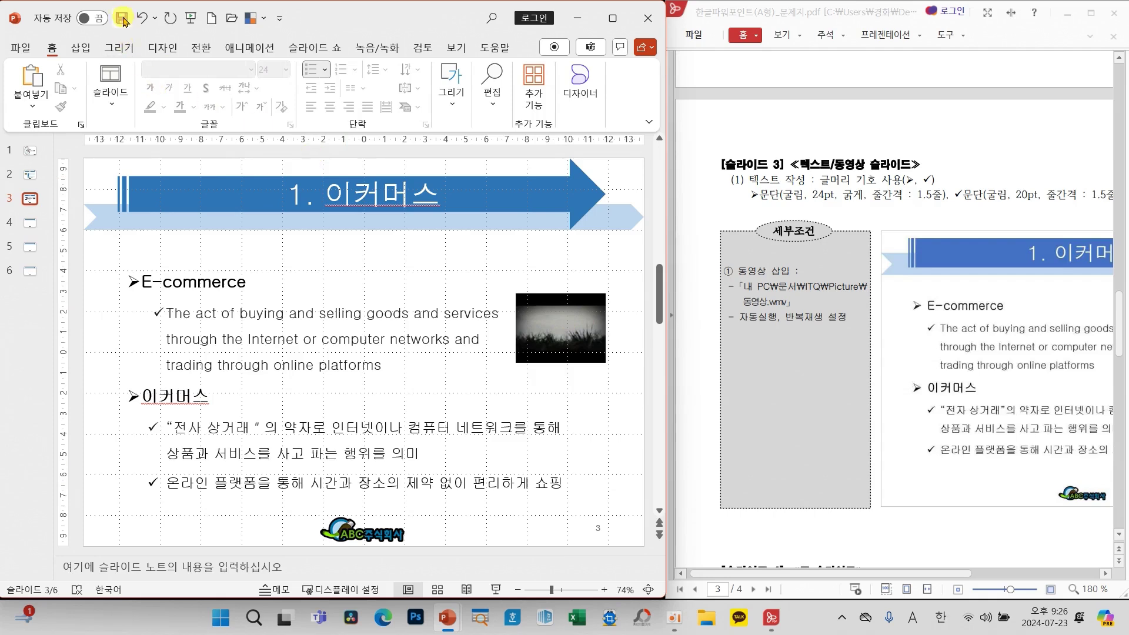
# Enter 2. 오프라인 쇼핑과 이커머스 as the title of slide 4
pyautogui.click(30, 226)
pyautogui.scroll(-8, 821, 364)
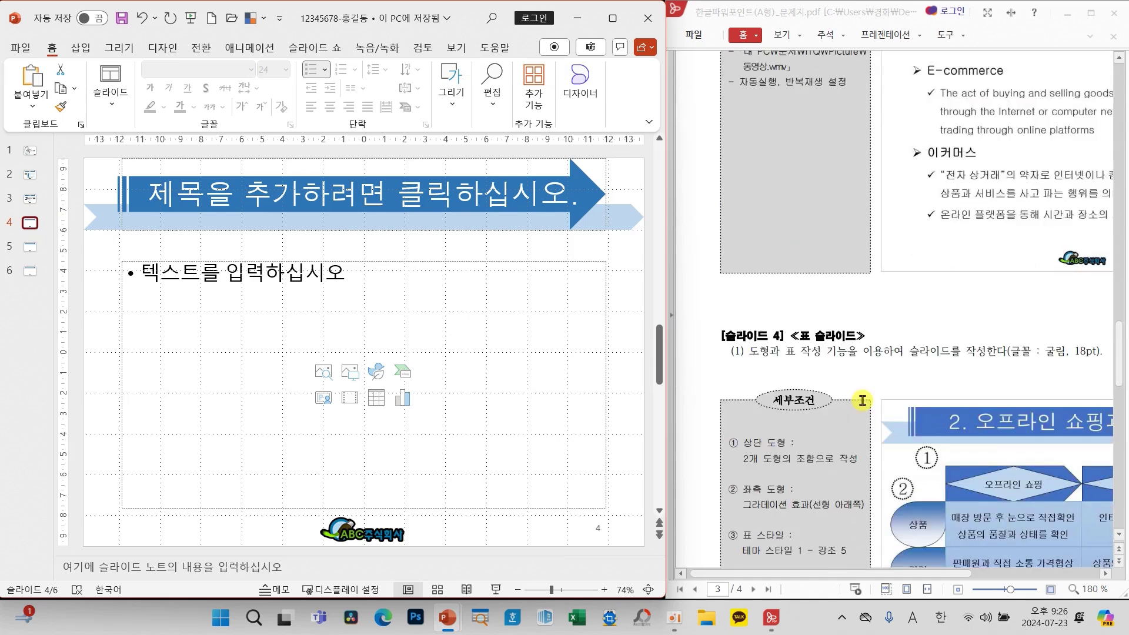
pyautogui.moveTo(905, 573); pyautogui.dragTo(1005, 574)
pyautogui.click(353, 193)
pyautogui.click(345, 191)
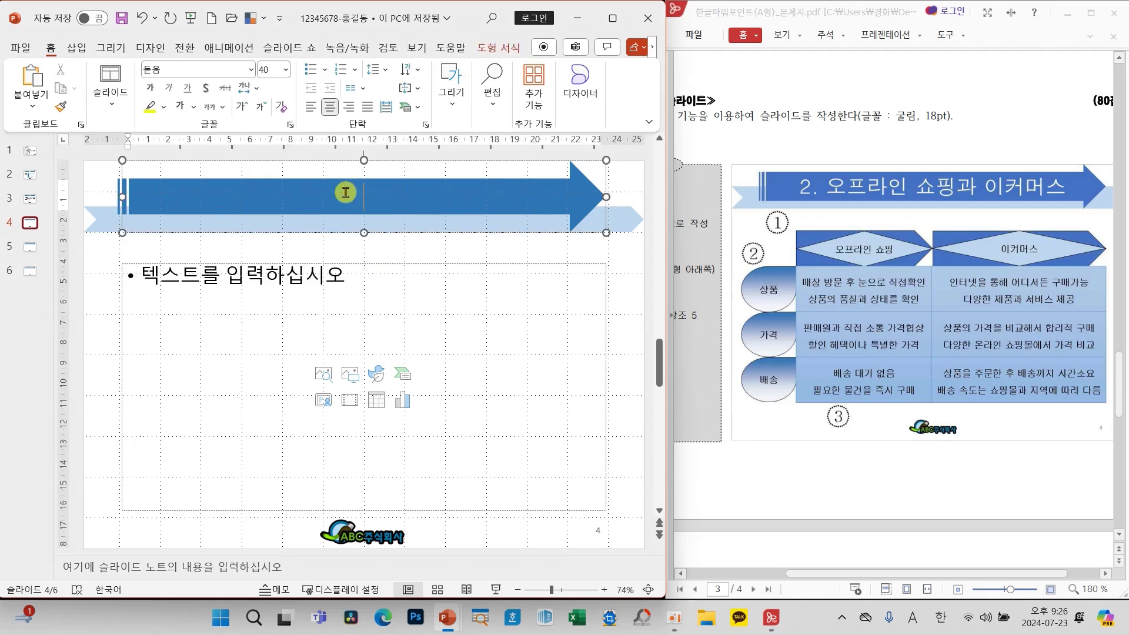
pyautogui.write('2. d')
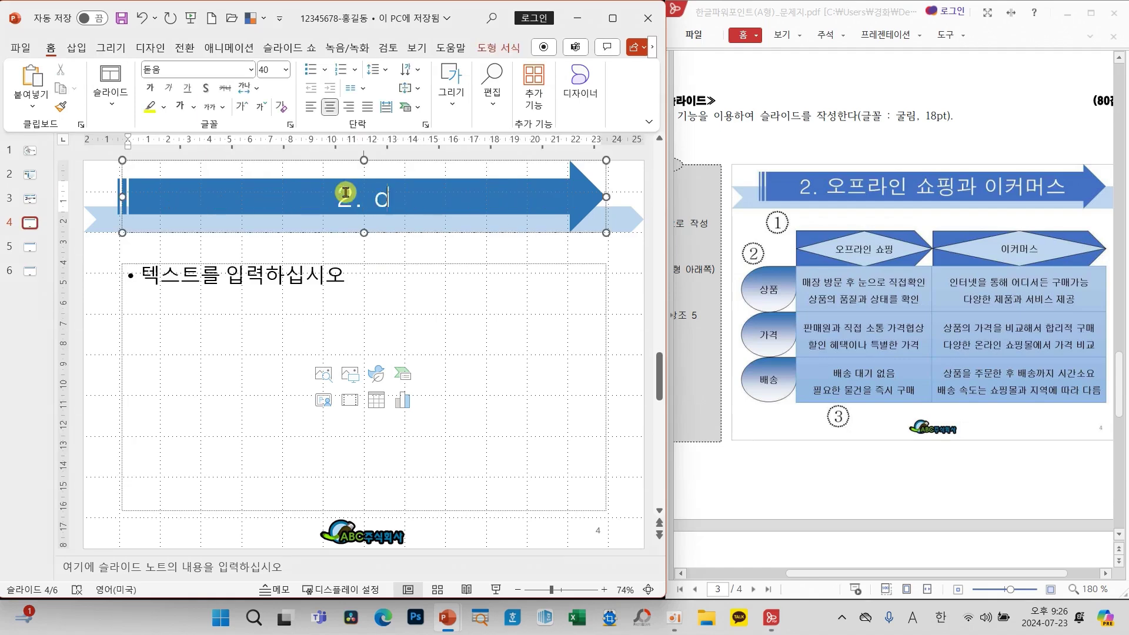
pyautogui.write('hvm')
pyautogui.press('BackSpace')
pyautogui.press('BackSpace')
pyautogui.press('BackSpace')
pyautogui.press('BackSpace')
pyautogui.press('Hangul')
pyautogui.write('오')
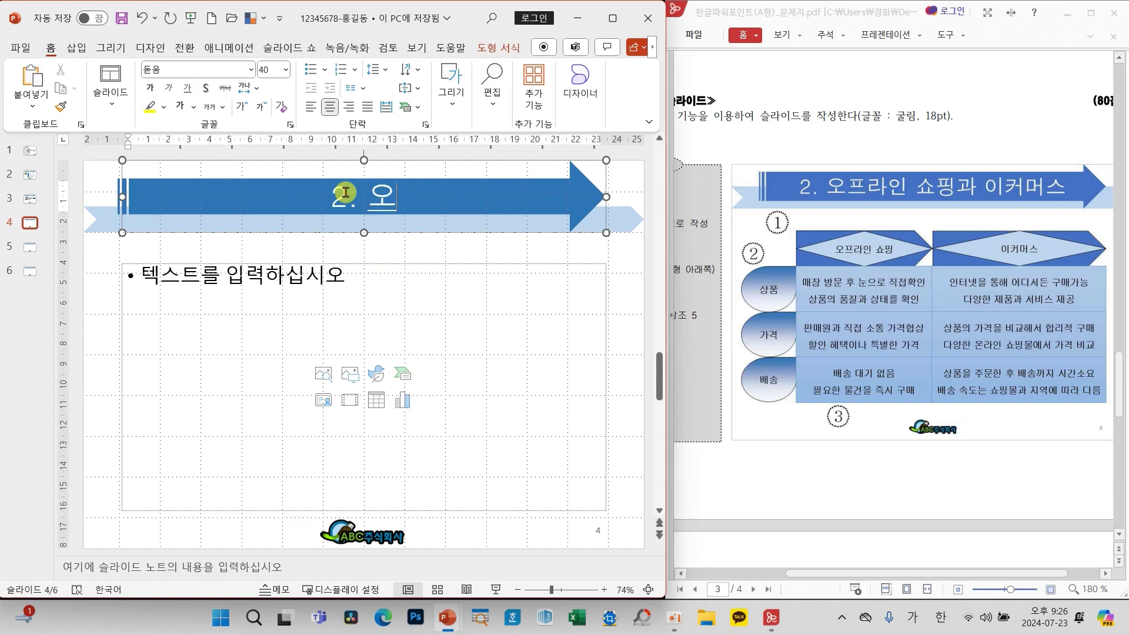
pyautogui.write('프라인 쇼핑그')
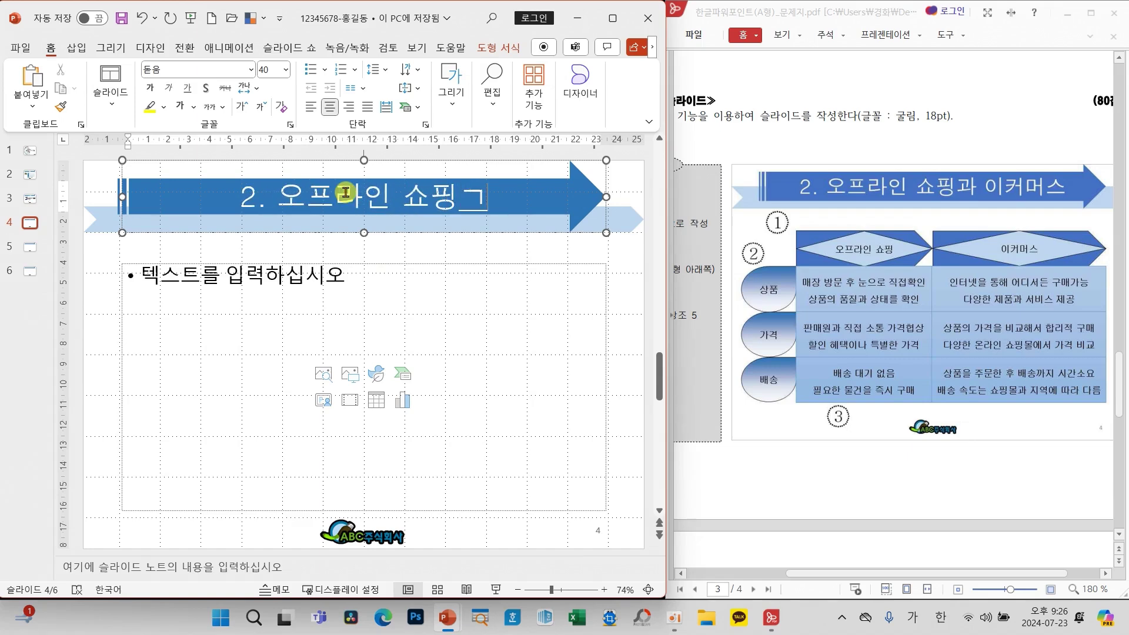
pyautogui.press('BackSpace')
pyautogui.write('과 이커머스')
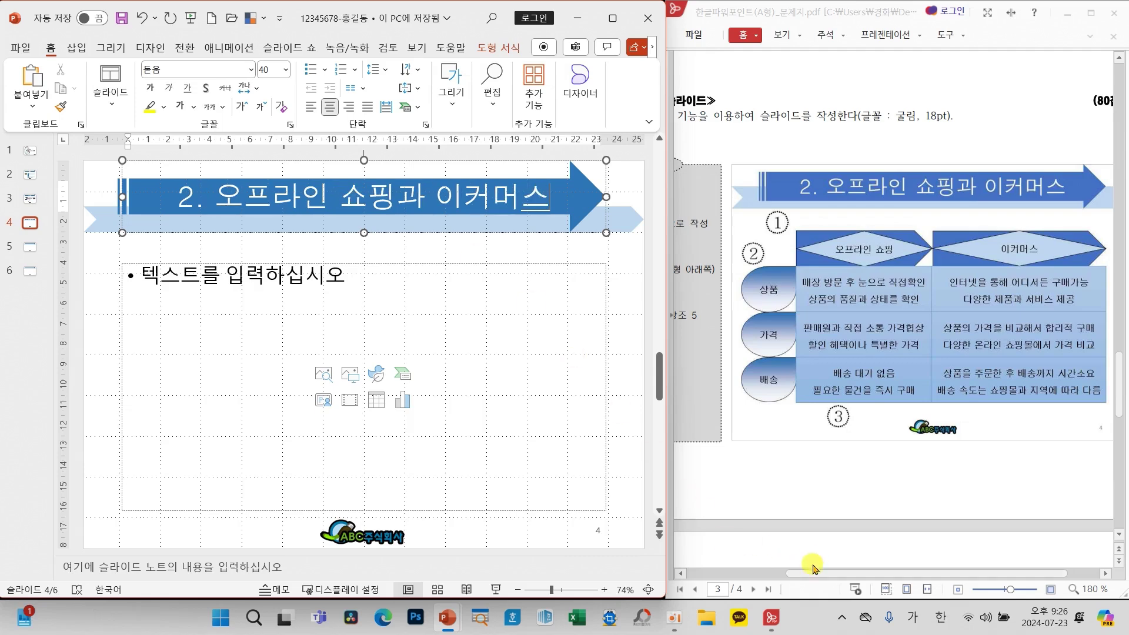
pyautogui.moveTo(806, 574); pyautogui.dragTo(835, 577)
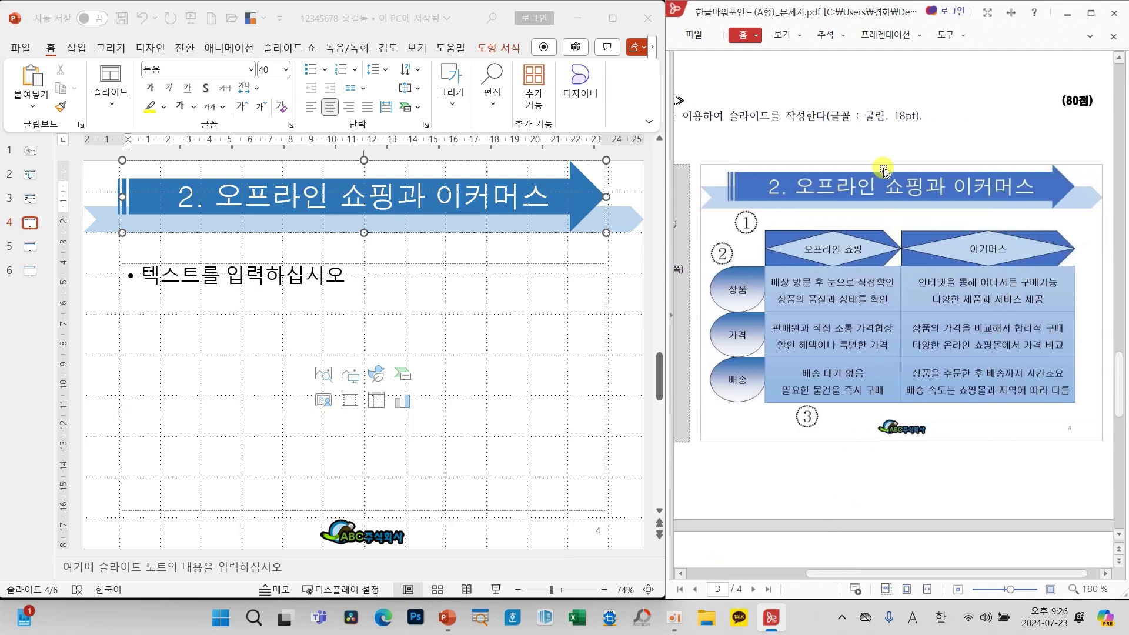
pyautogui.moveTo(852, 96)
pyautogui.mouseDown()
pyautogui.moveTo(930, 135)
pyautogui.moveTo(910, 299)
pyautogui.moveTo(946, 286)
pyautogui.mouseUp()
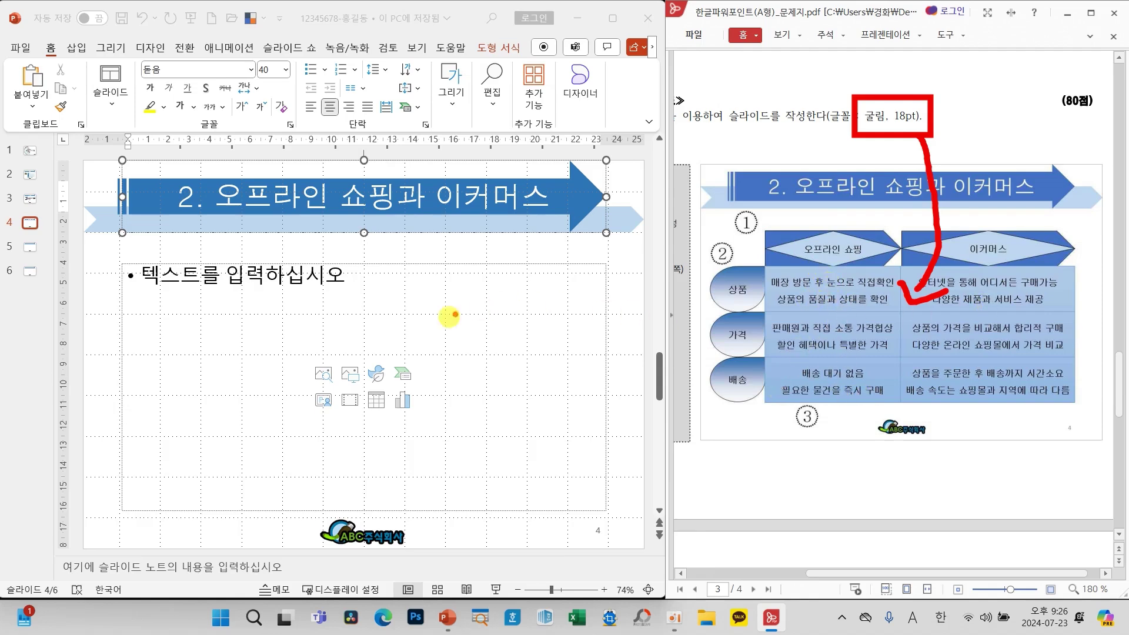
pyautogui.moveTo(383, 422)
pyautogui.mouseDown()
pyautogui.moveTo(353, 415)
pyautogui.moveTo(375, 421)
pyautogui.mouseUp()
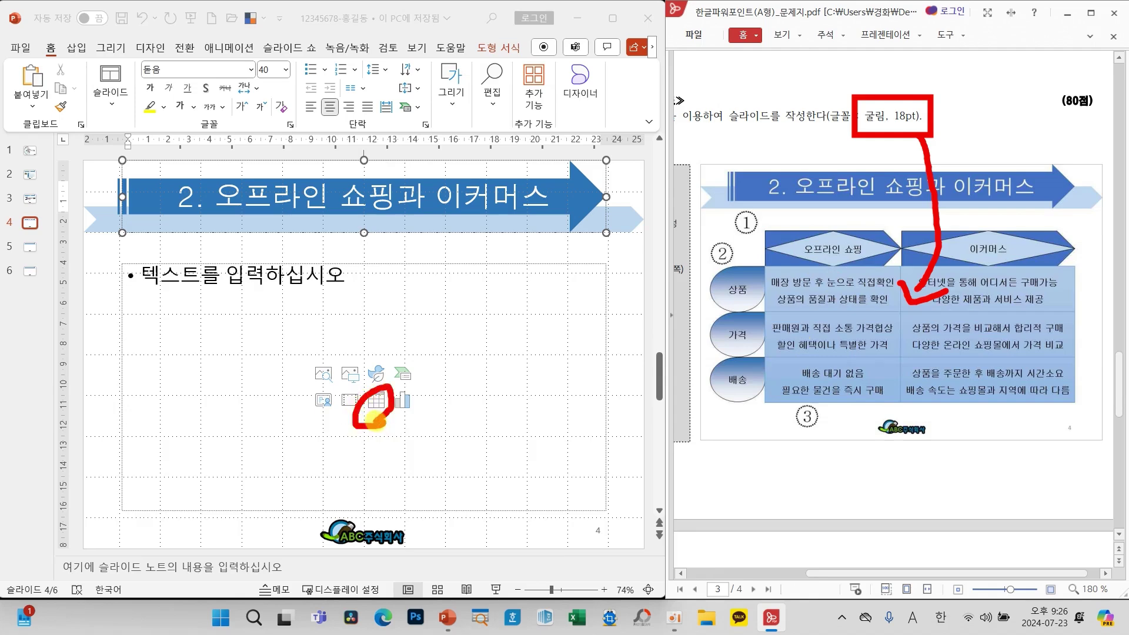
# Insert a table with 2 columns and 3 rows in the content placeholder of slide 4
pyautogui.click(376, 402)
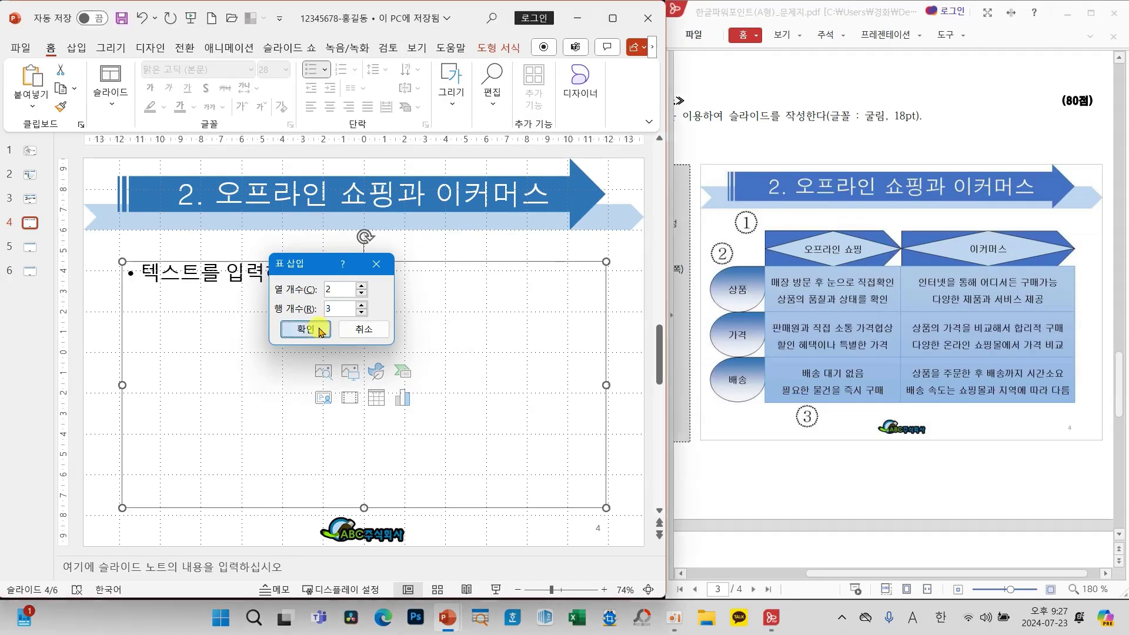
pyautogui.click(290, 333)
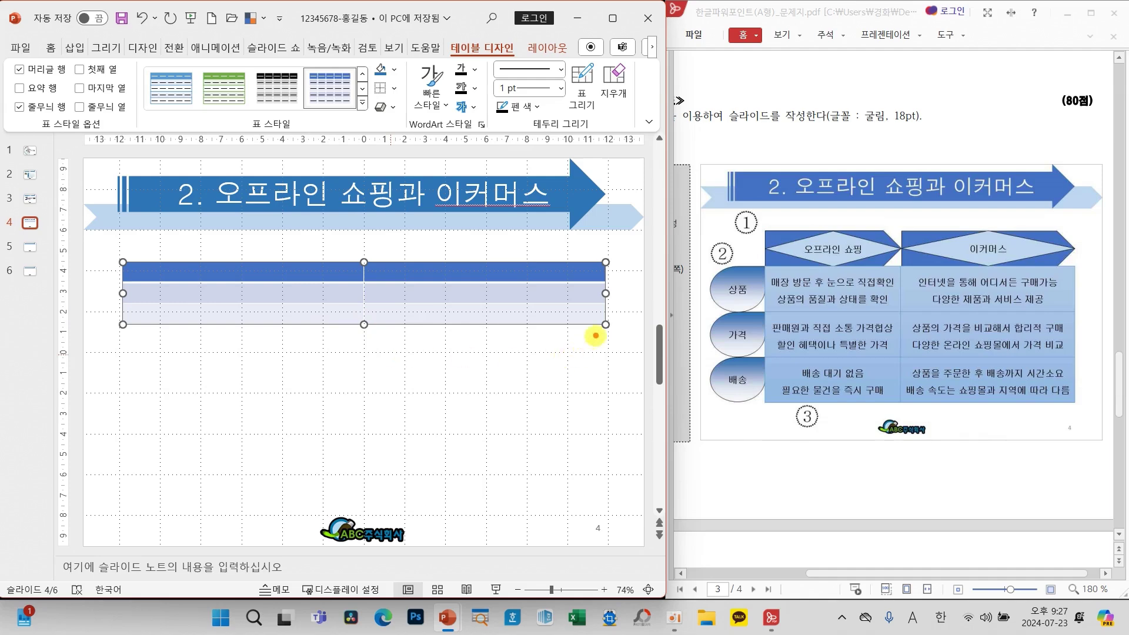
pyautogui.moveTo(618, 313)
pyautogui.mouseDown()
pyautogui.moveTo(605, 344)
pyautogui.moveTo(614, 315)
pyautogui.mouseUp()
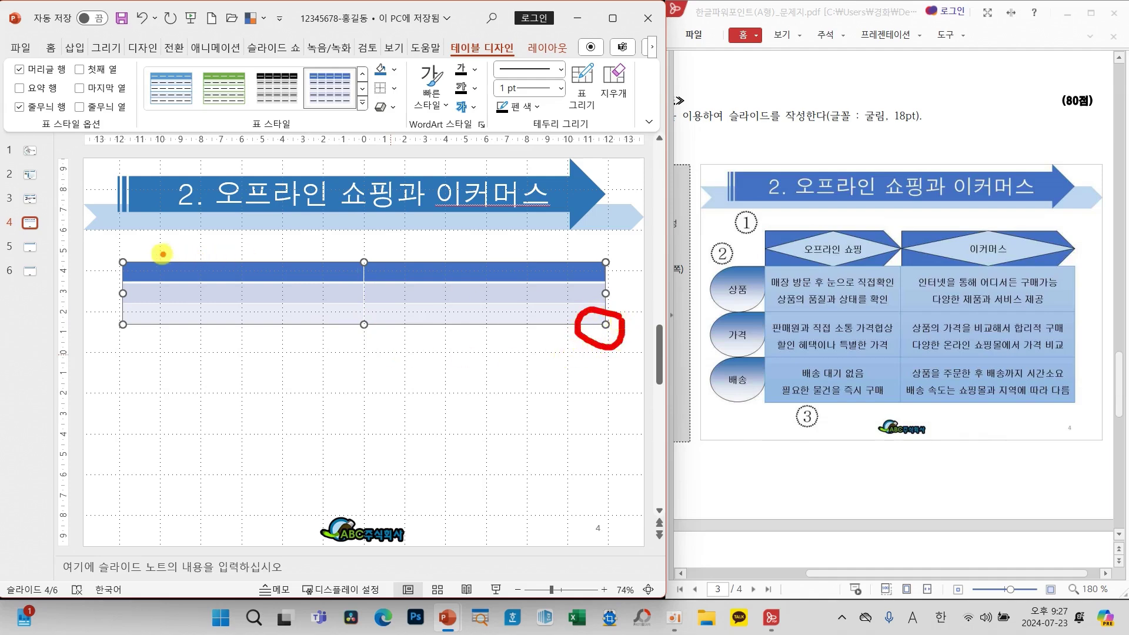
pyautogui.moveTo(154, 254)
pyautogui.mouseDown()
pyautogui.moveTo(115, 240)
pyautogui.moveTo(136, 281)
pyautogui.moveTo(151, 243)
pyautogui.mouseUp()
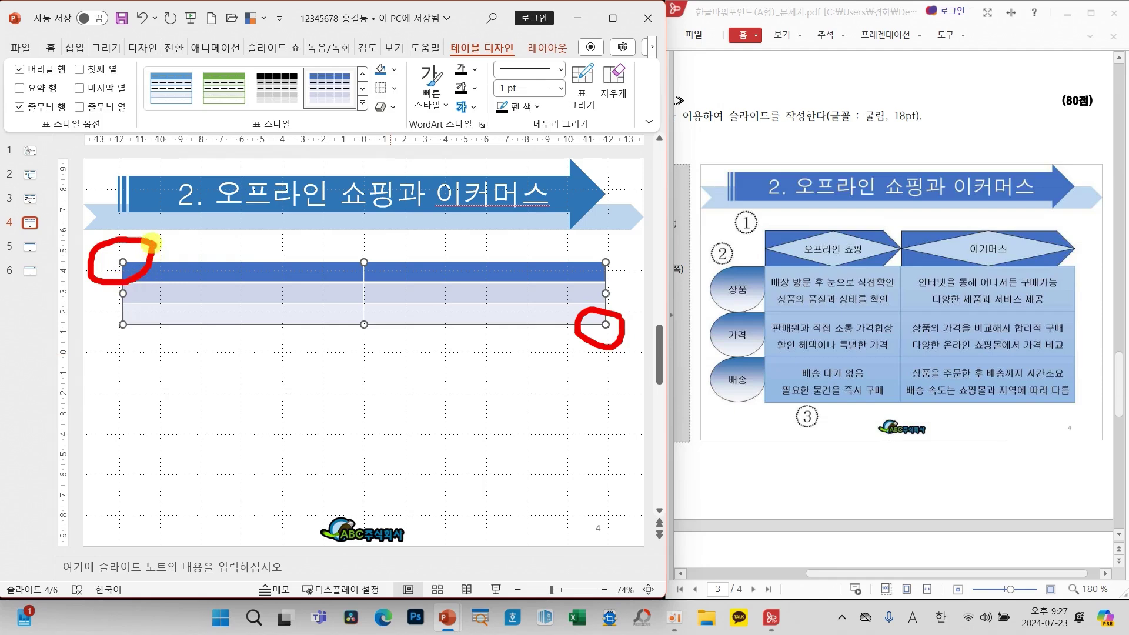
pyautogui.moveTo(547, 347); pyautogui.dragTo(546, 388)
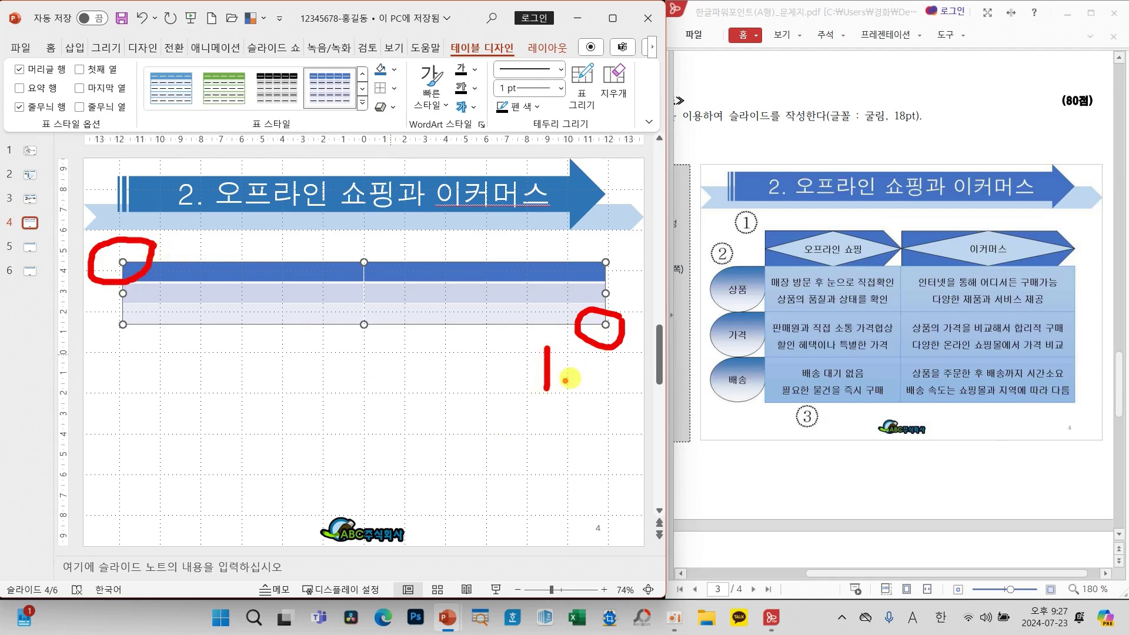
# Resize the table to about 22 by 11 cm below the title, leaving space above it and beside its first column for heading shapes
pyautogui.moveTo(172, 241); pyautogui.dragTo(241, 270)
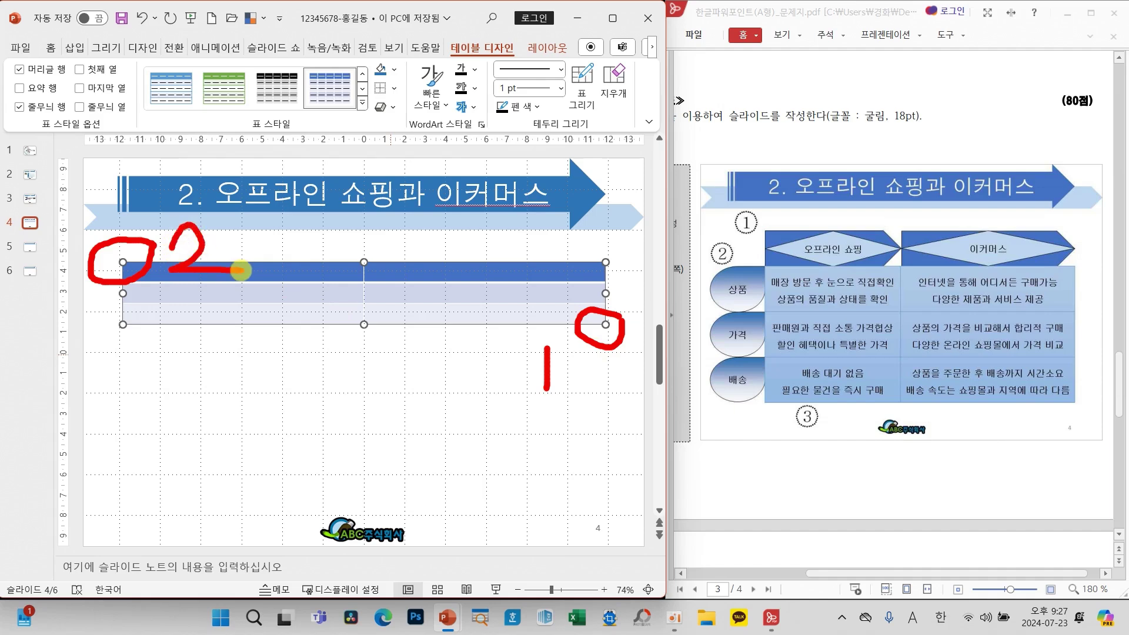
pyautogui.press('Escape')
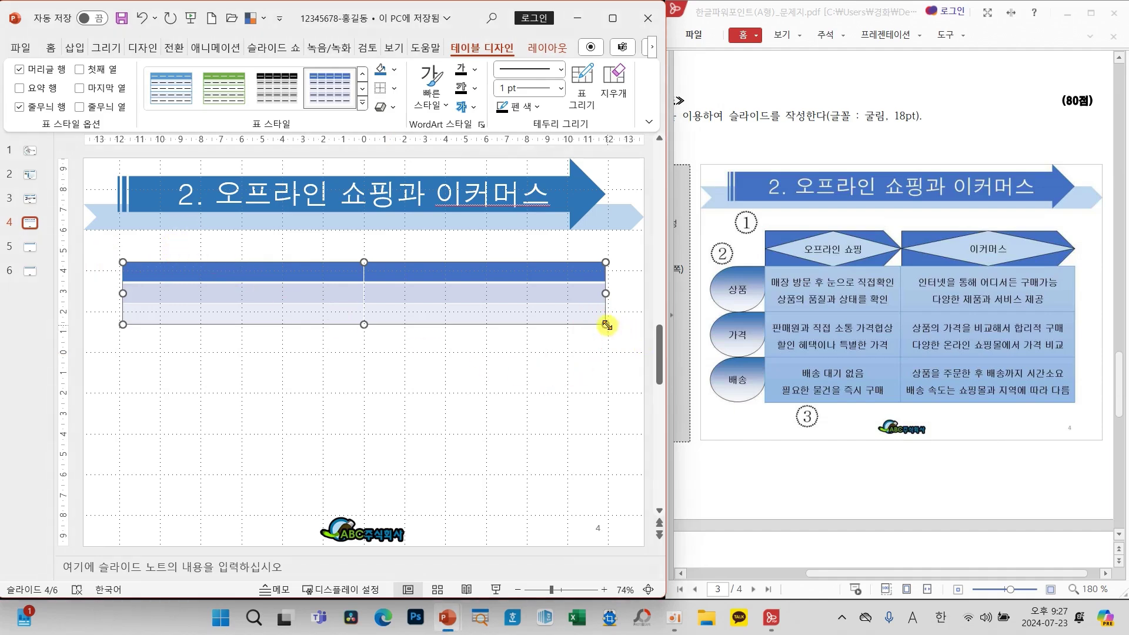
pyautogui.moveTo(606, 324); pyautogui.dragTo(624, 515)
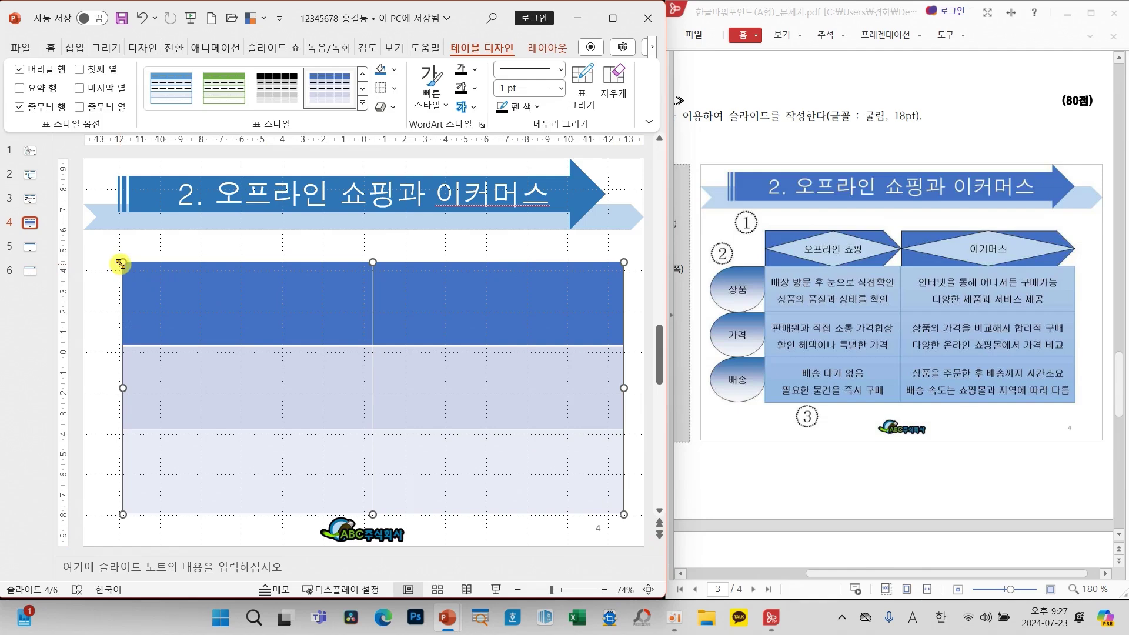
pyautogui.moveTo(121, 263)
pyautogui.mouseDown()
pyautogui.moveTo(147, 242)
pyautogui.moveTo(154, 284)
pyautogui.mouseUp()
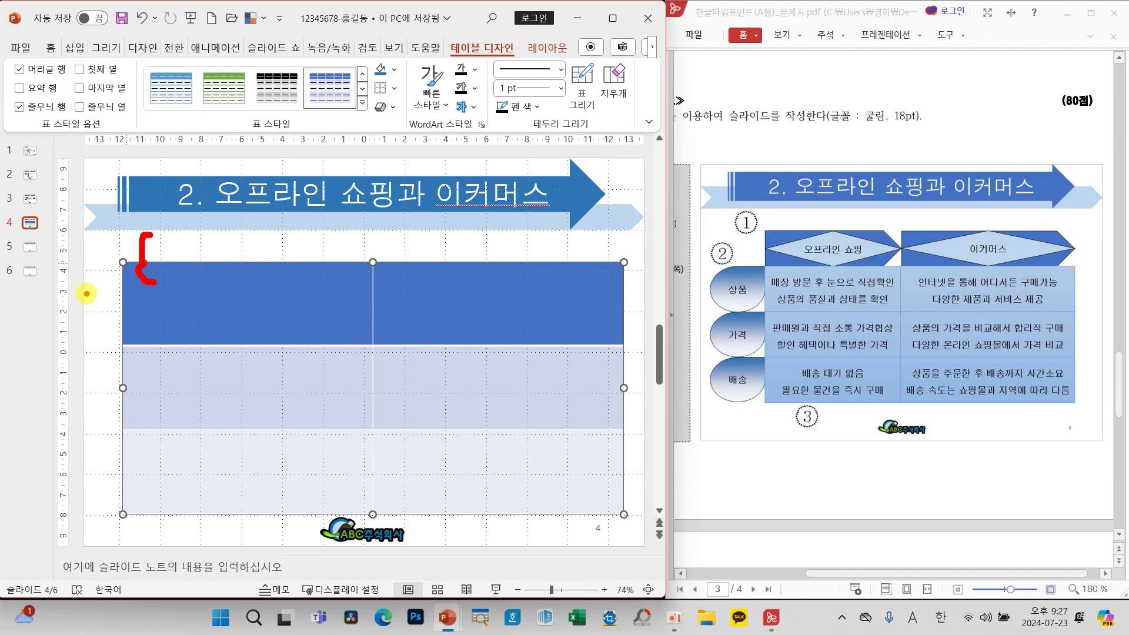
pyautogui.moveTo(86, 295); pyautogui.dragTo(176, 287)
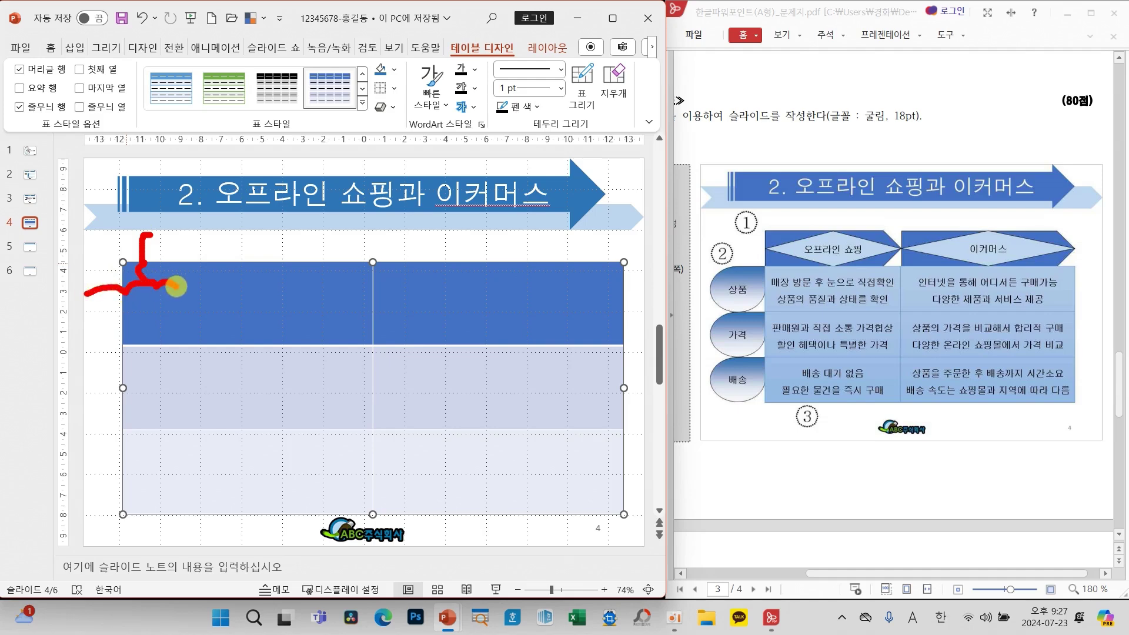
pyautogui.moveTo(122, 262); pyautogui.dragTo(180, 294)
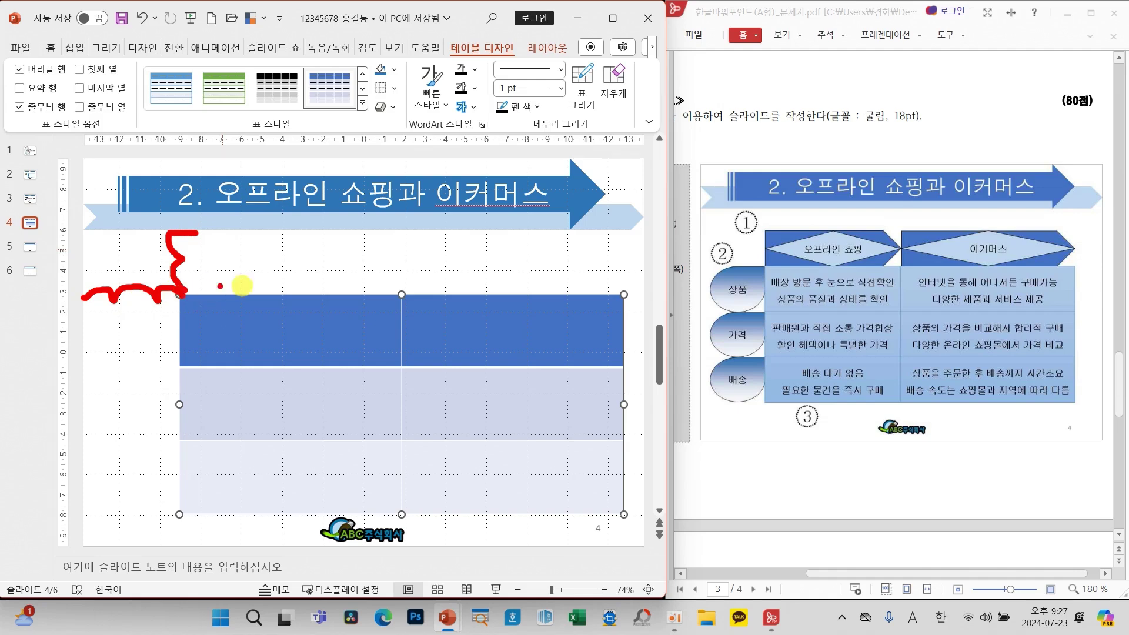
# Check the table style required in the reference PDF and apply 테마 스타일 1 - 강조 5 to the table
pyautogui.moveTo(848, 575); pyautogui.dragTo(760, 577)
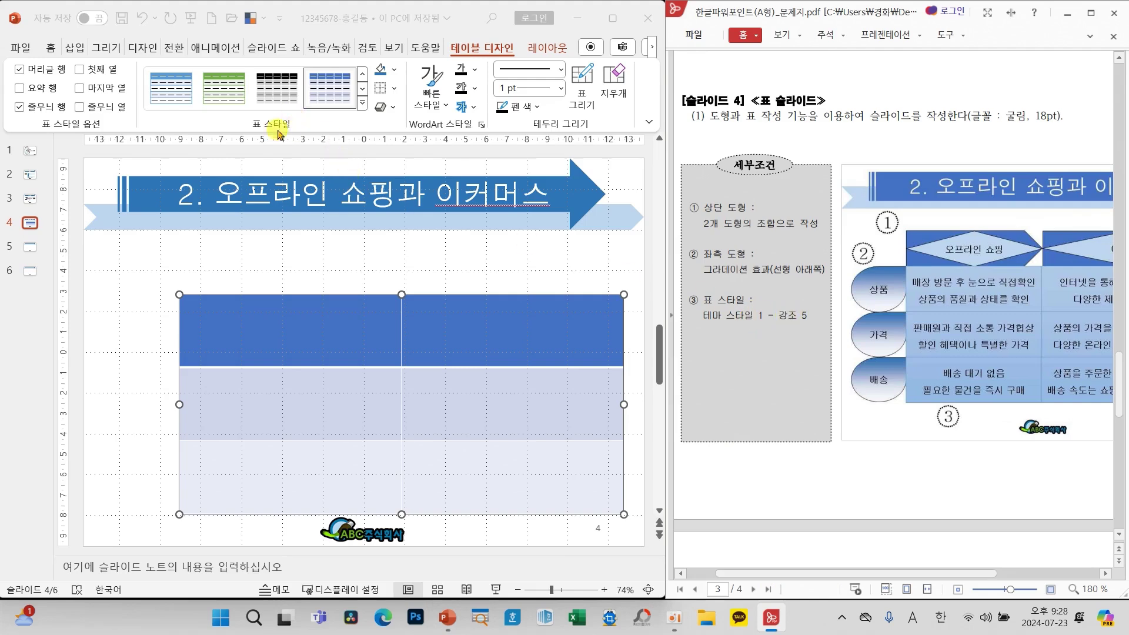
pyautogui.click(362, 107)
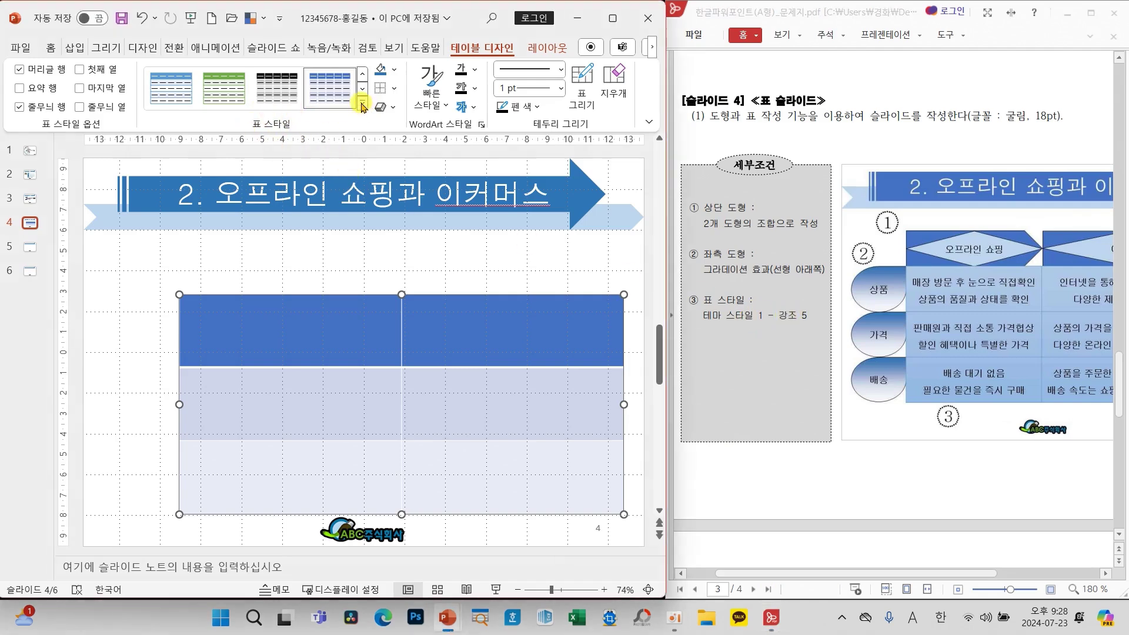
pyautogui.click(362, 107)
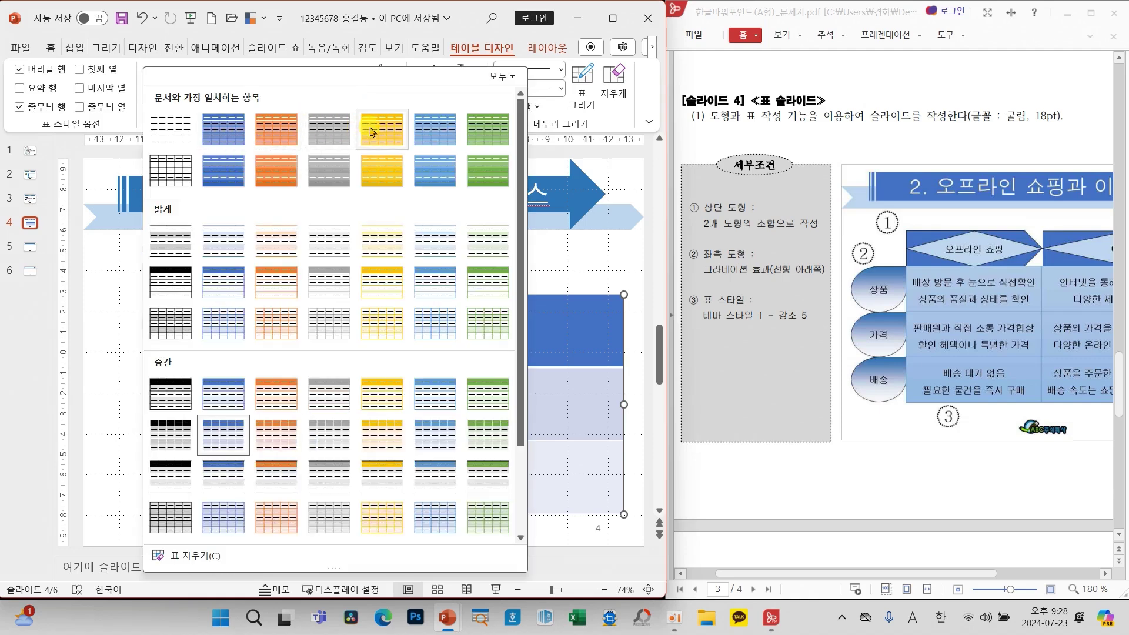
pyautogui.click(427, 122)
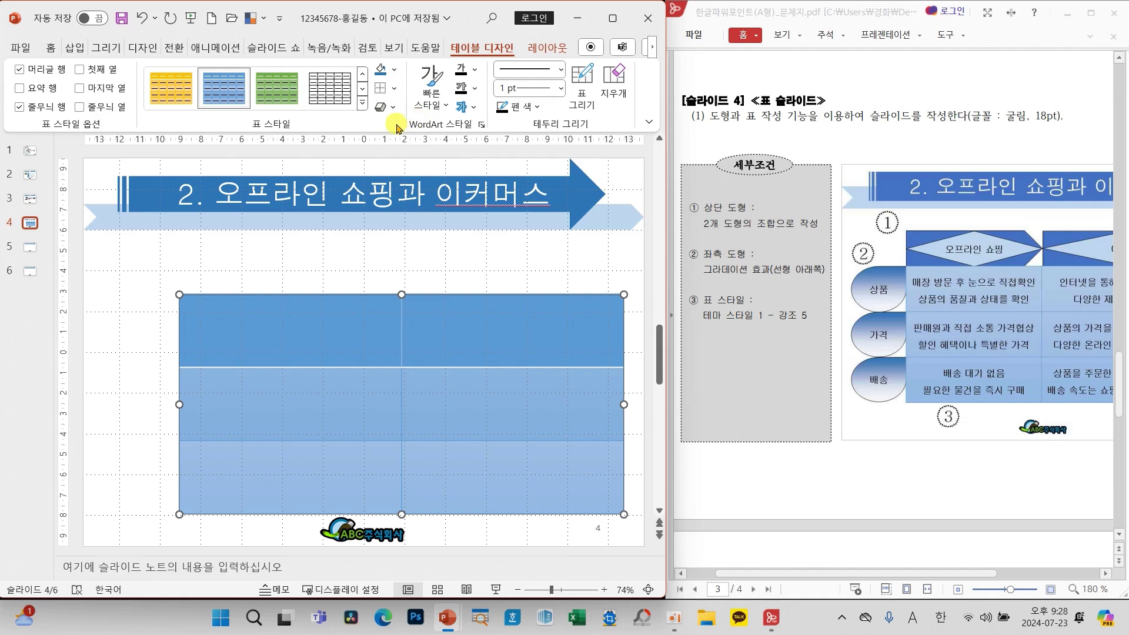
# Turn off the header row (머리글 행) and banded rows (줄무늬 행) options for the table
pyautogui.moveTo(2, 53); pyautogui.dragTo(94, 130)
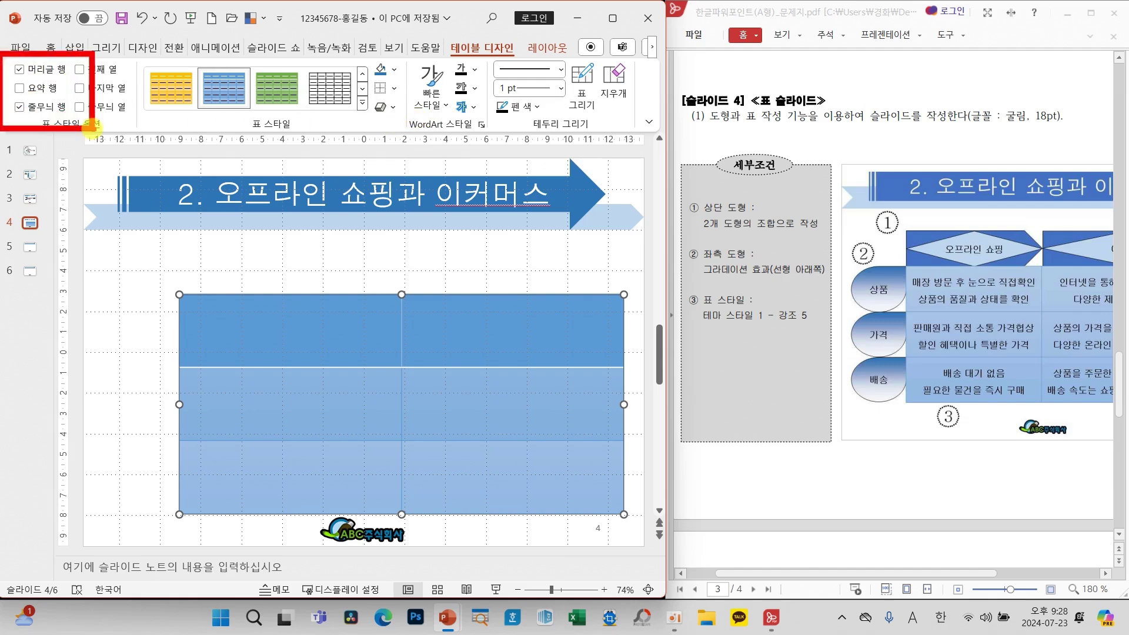
pyautogui.moveTo(103, 83)
pyautogui.mouseDown()
pyautogui.moveTo(117, 108)
pyautogui.moveTo(169, 66)
pyautogui.mouseUp()
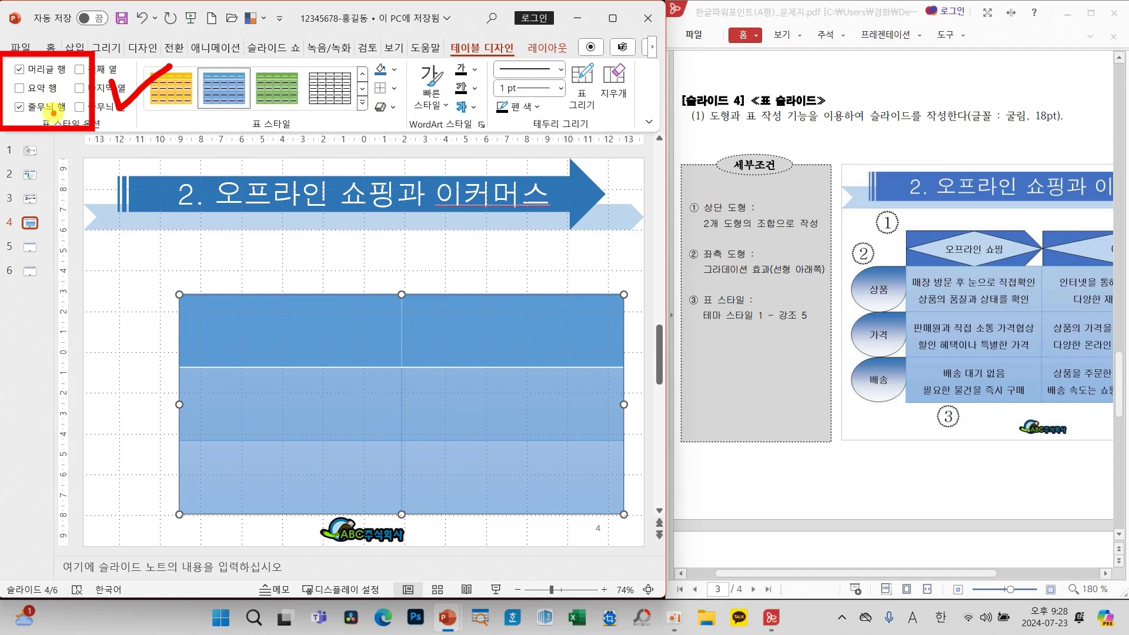
pyautogui.press('Escape')
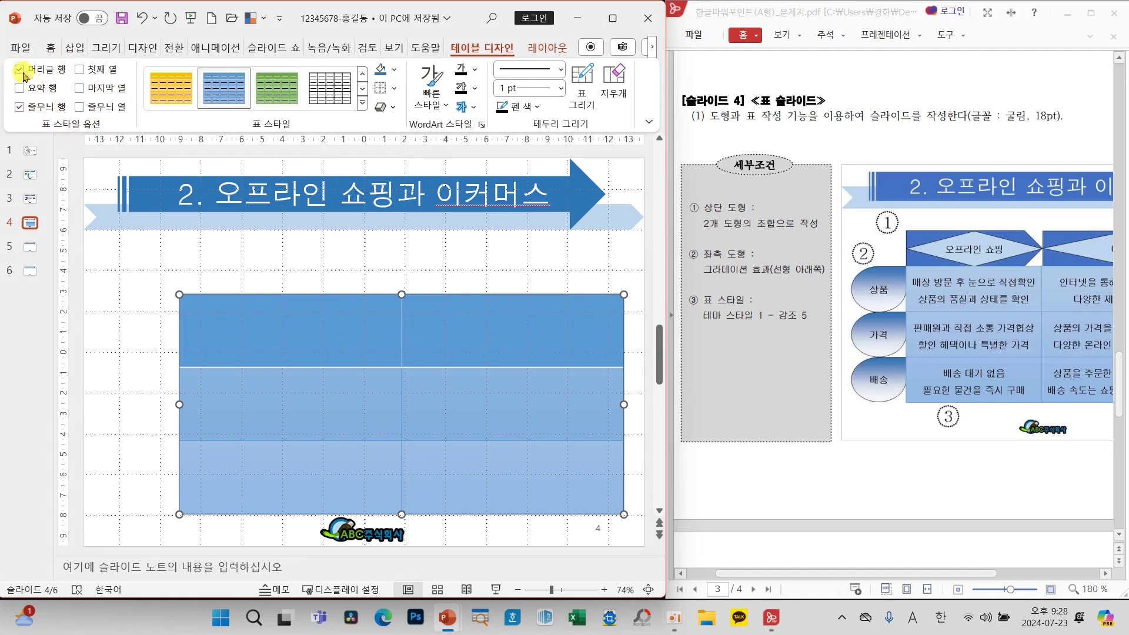
pyautogui.click(19, 70)
pyautogui.click(19, 107)
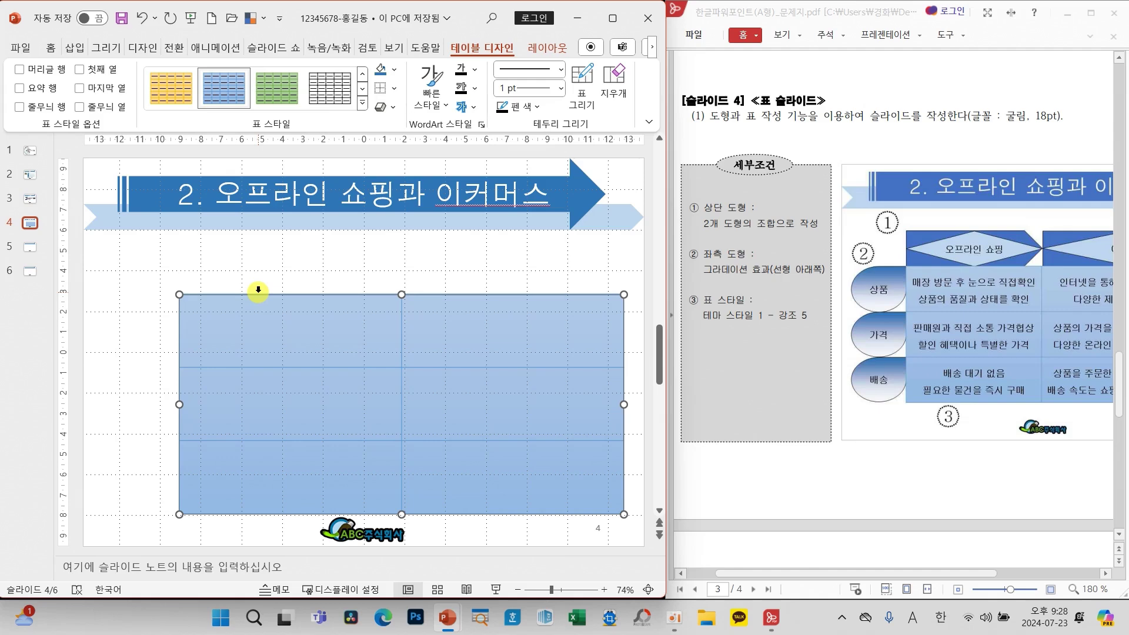
# Set the table's font to 굴림, centre its text horizontally and align it vertically to 중간
pyautogui.click(51, 50)
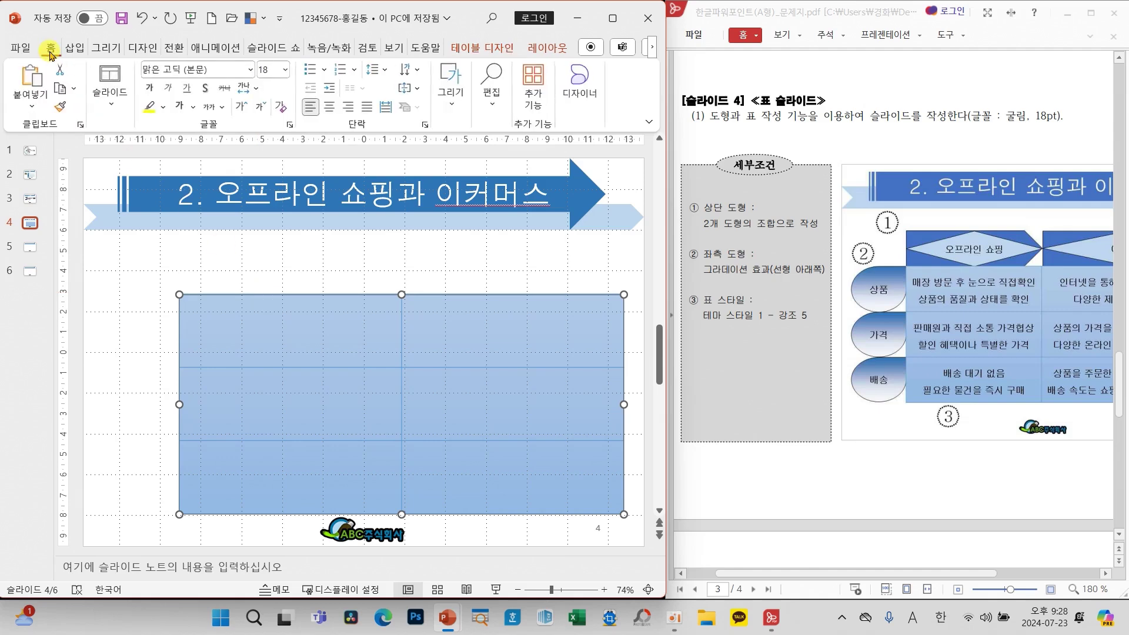
pyautogui.click(251, 69)
pyautogui.click(170, 213)
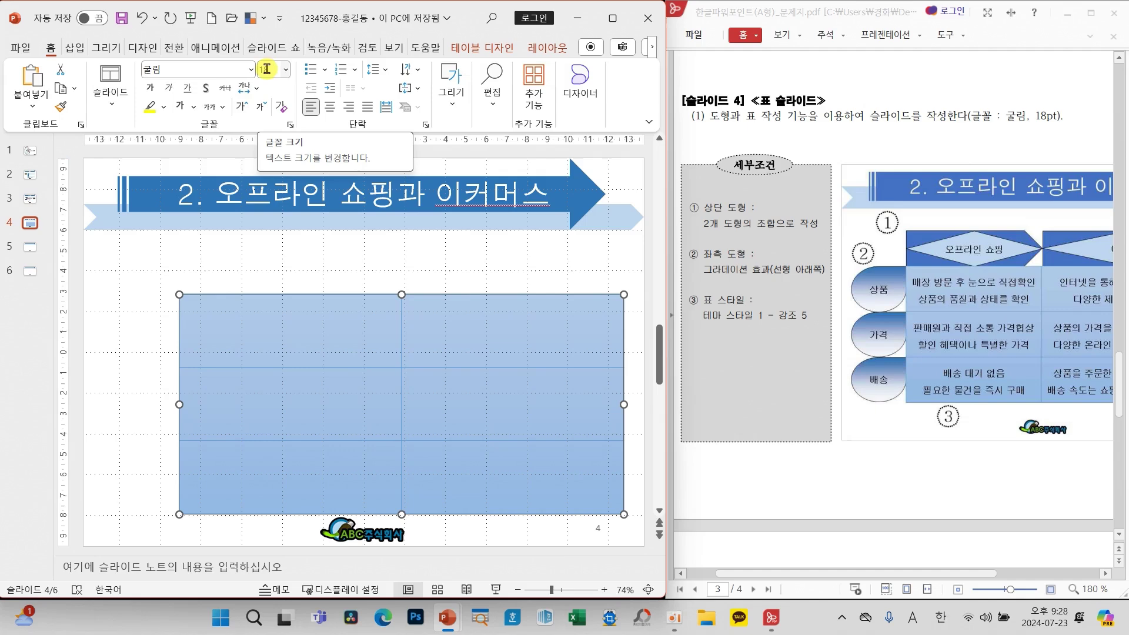
pyautogui.click(330, 106)
pyautogui.click(406, 94)
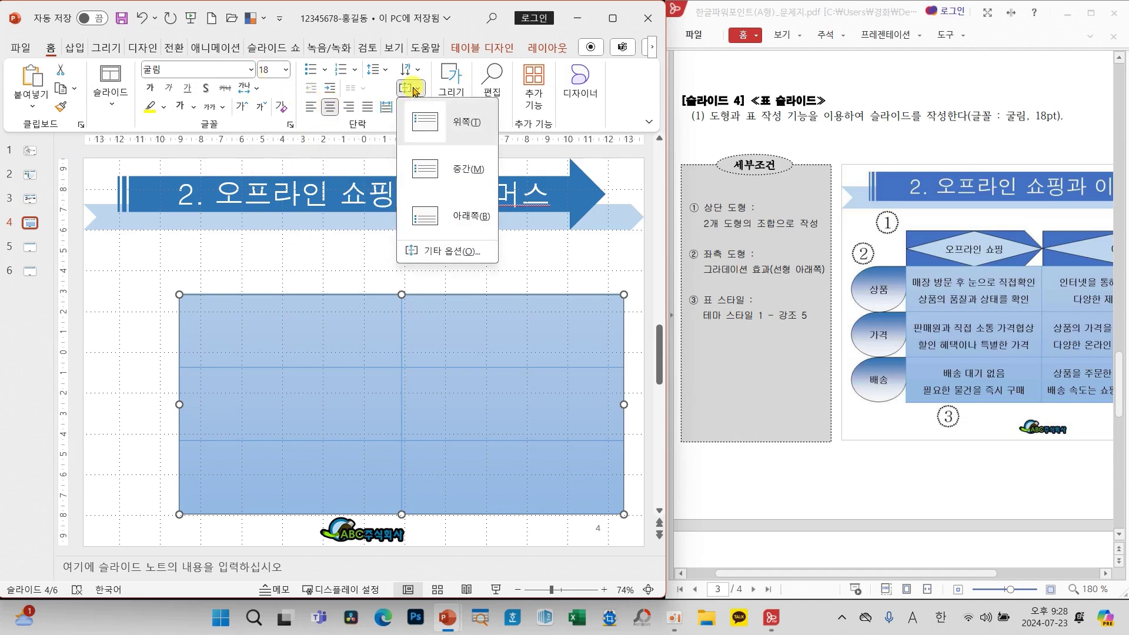
pyautogui.click(438, 171)
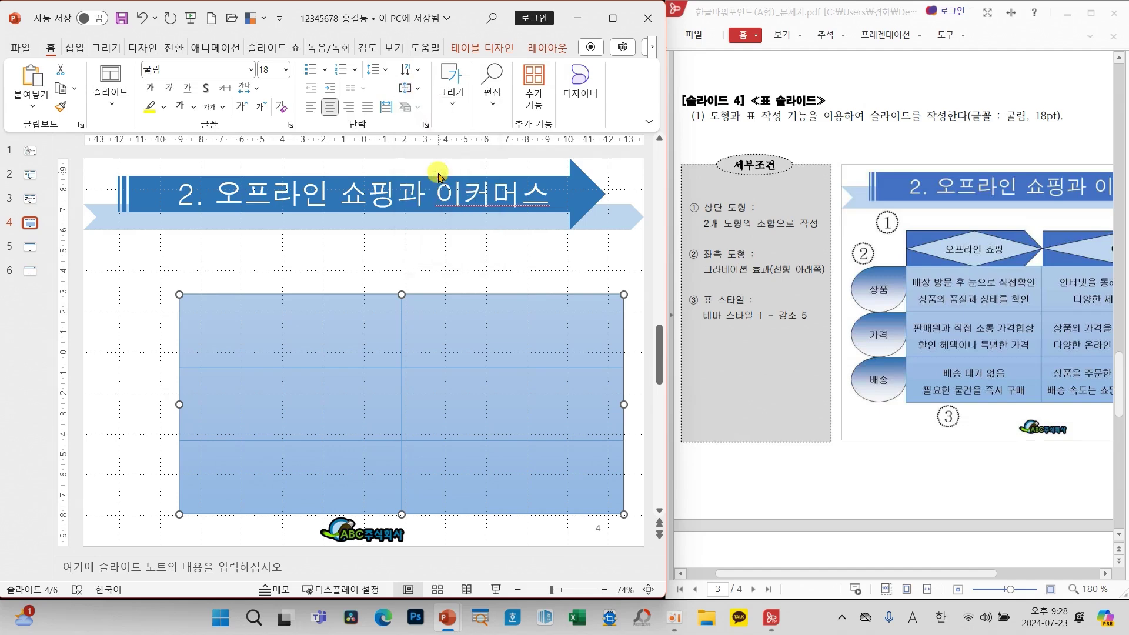
pyautogui.click(418, 91)
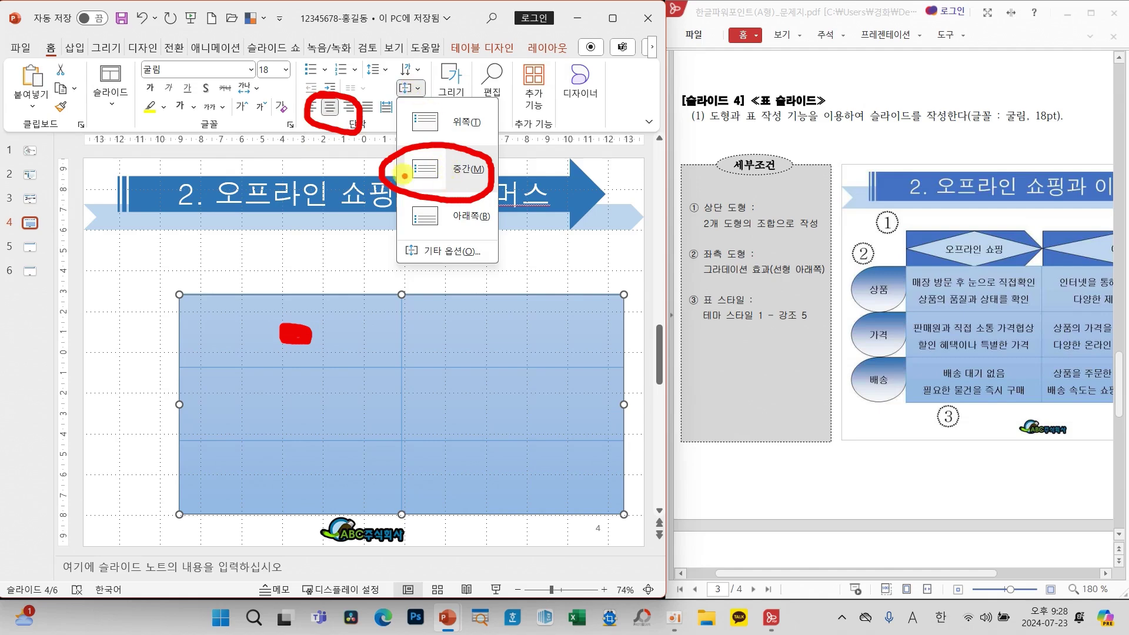
pyautogui.click(421, 169)
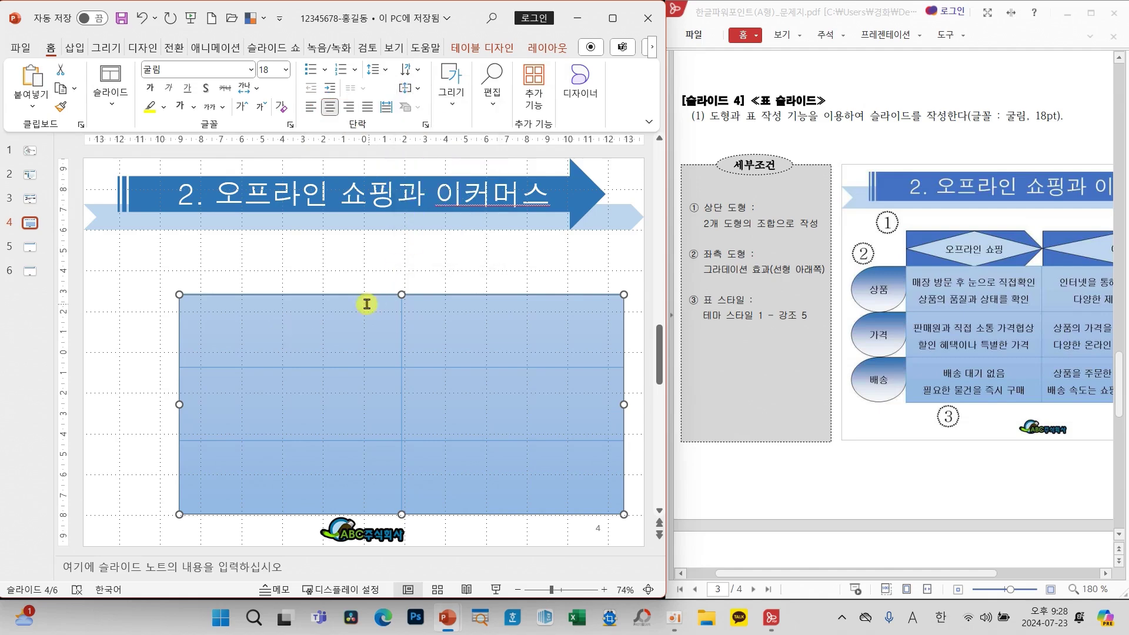
# Enter "매장 방문 후" in the first cell of the table using Korean input
pyautogui.click(315, 336)
pyautogui.write('aowk')
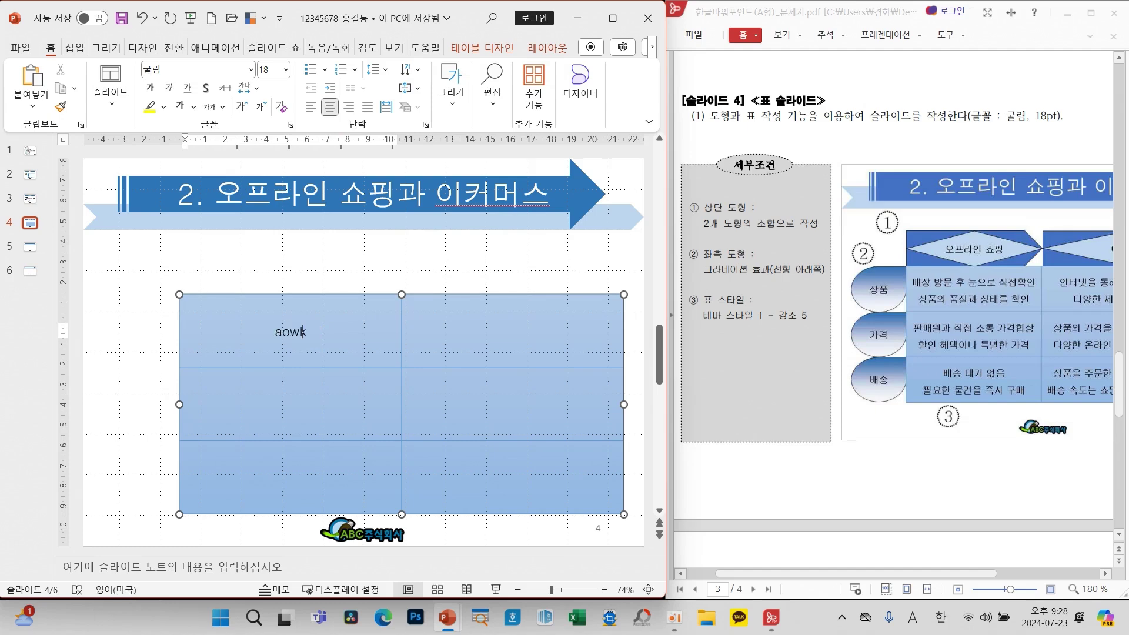
pyautogui.press('BackSpace')
pyautogui.press('BackSpace')
pyautogui.press('Hangul')
pyautogui.write('매장 방미')
pyautogui.write(' 후')
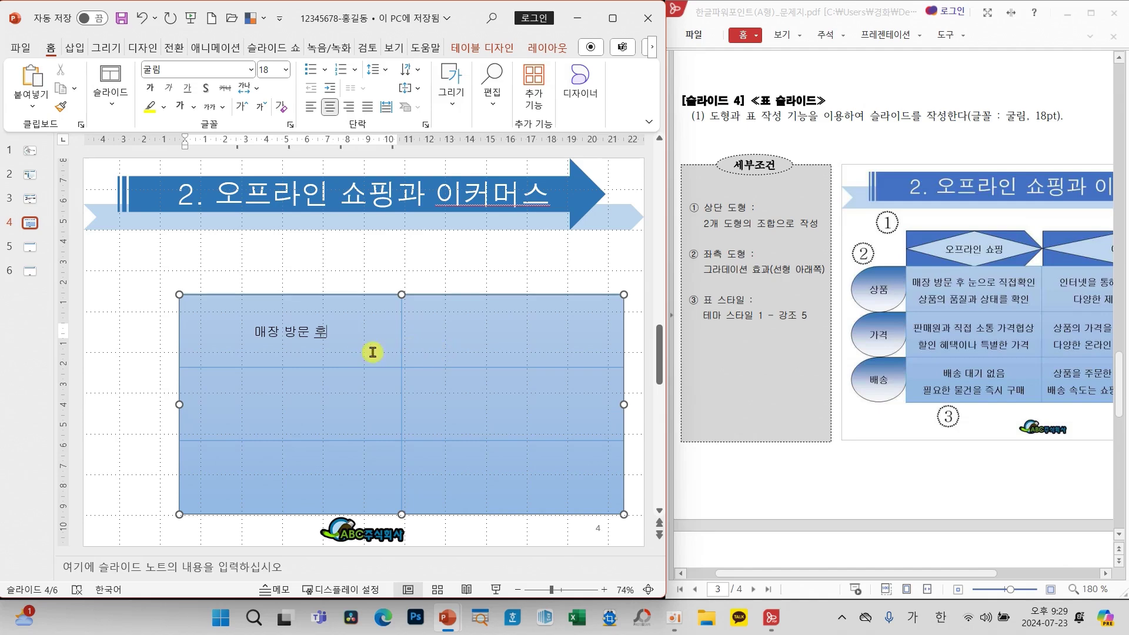
pyautogui.click(394, 352)
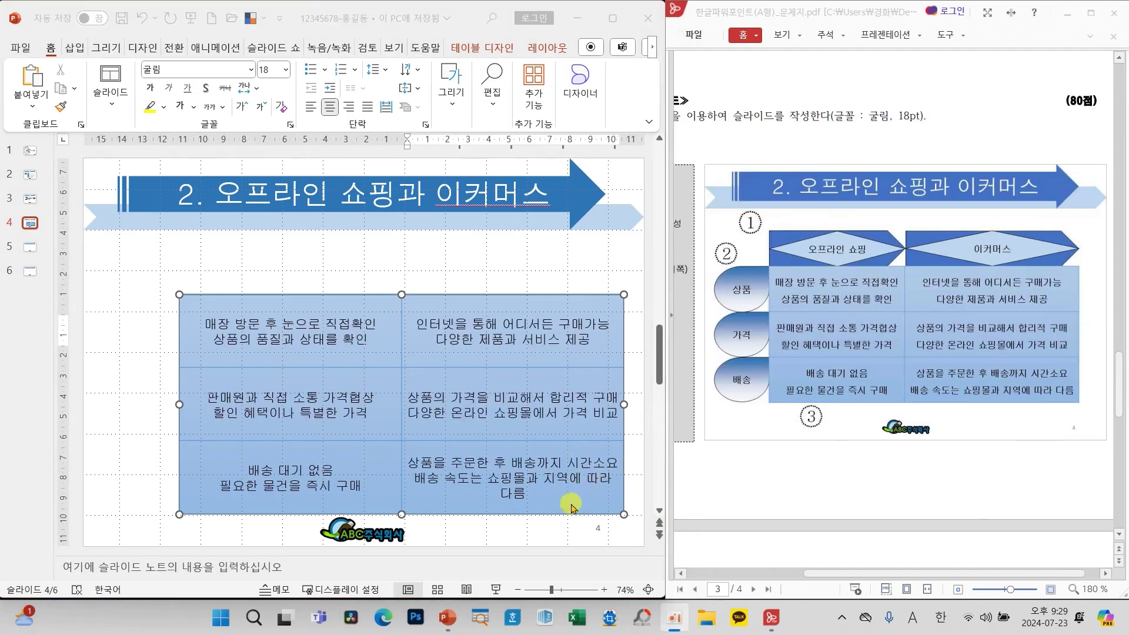
# Narrow the table's first column so the second column's text fits on two lines, and set the line spacing of all cells to 1.5
pyautogui.click(402, 456)
pyautogui.moveTo(401, 456); pyautogui.dragTo(381, 455)
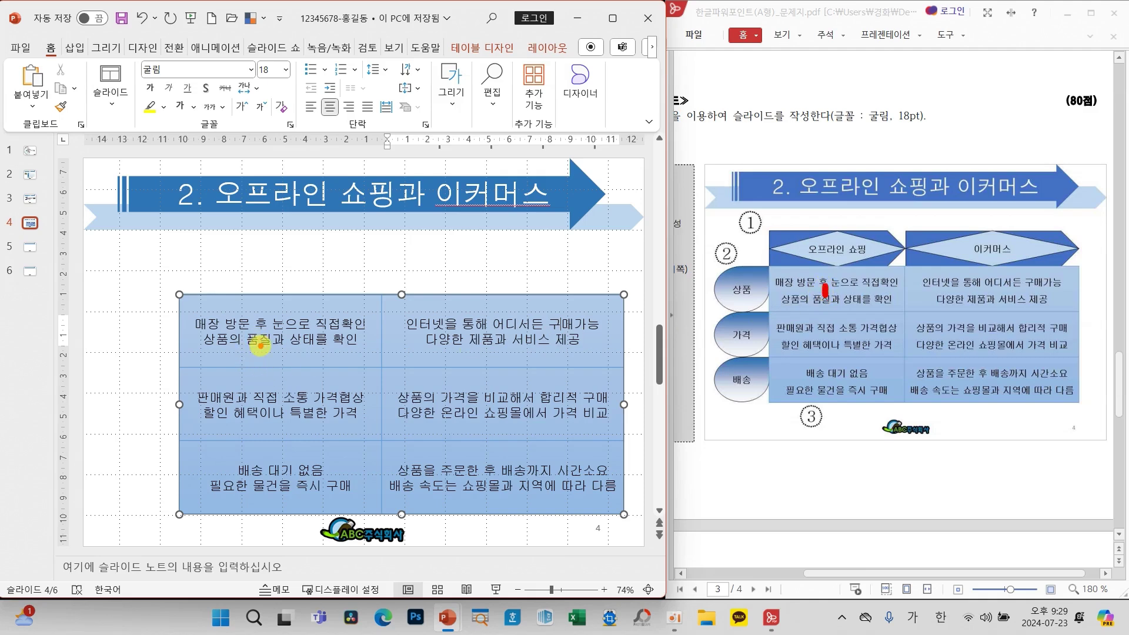
pyautogui.moveTo(332, 349); pyautogui.dragTo(472, 485)
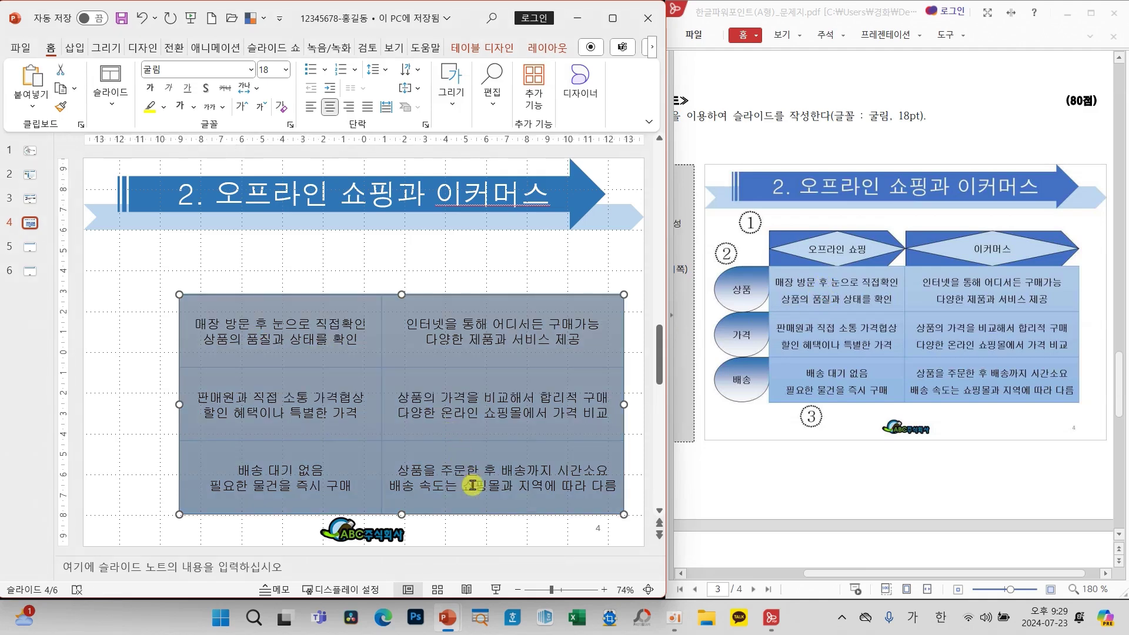
pyautogui.click(386, 72)
pyautogui.click(396, 109)
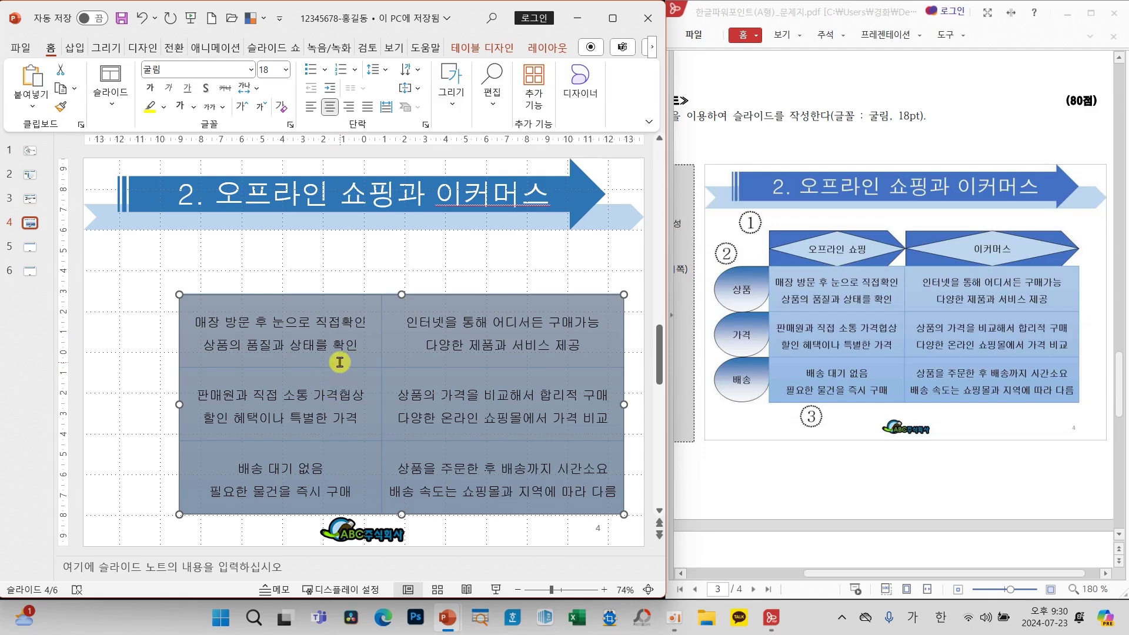
pyautogui.click(322, 264)
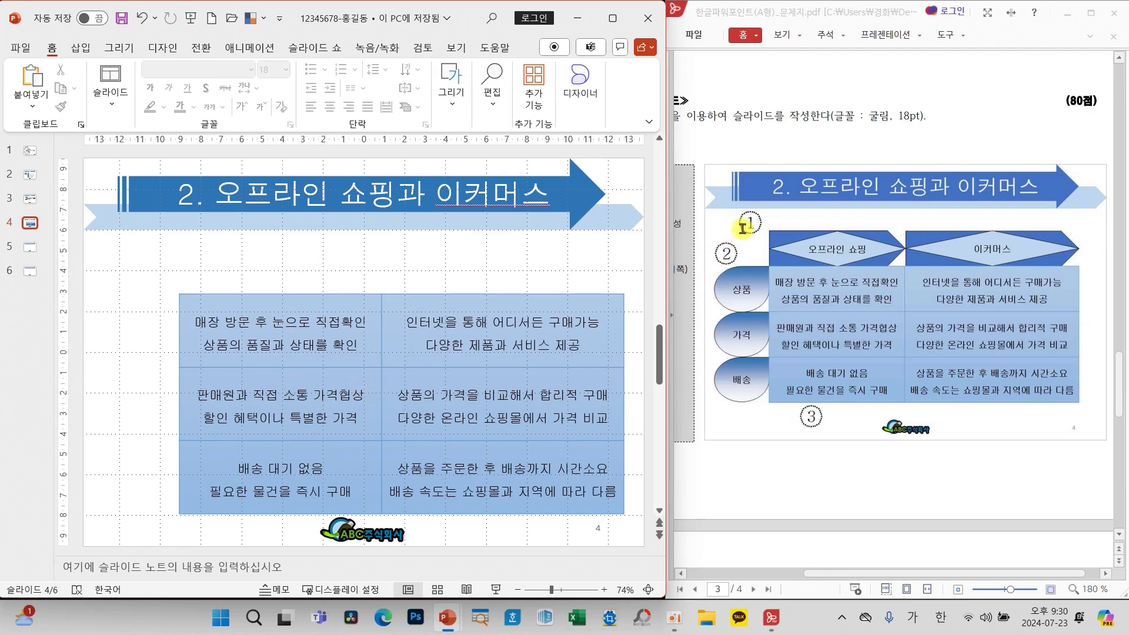
# Check the top shape requirements and their layout for slide 4 in the reference PDF, and return to the presentation
pyautogui.moveTo(862, 573); pyautogui.dragTo(791, 573)
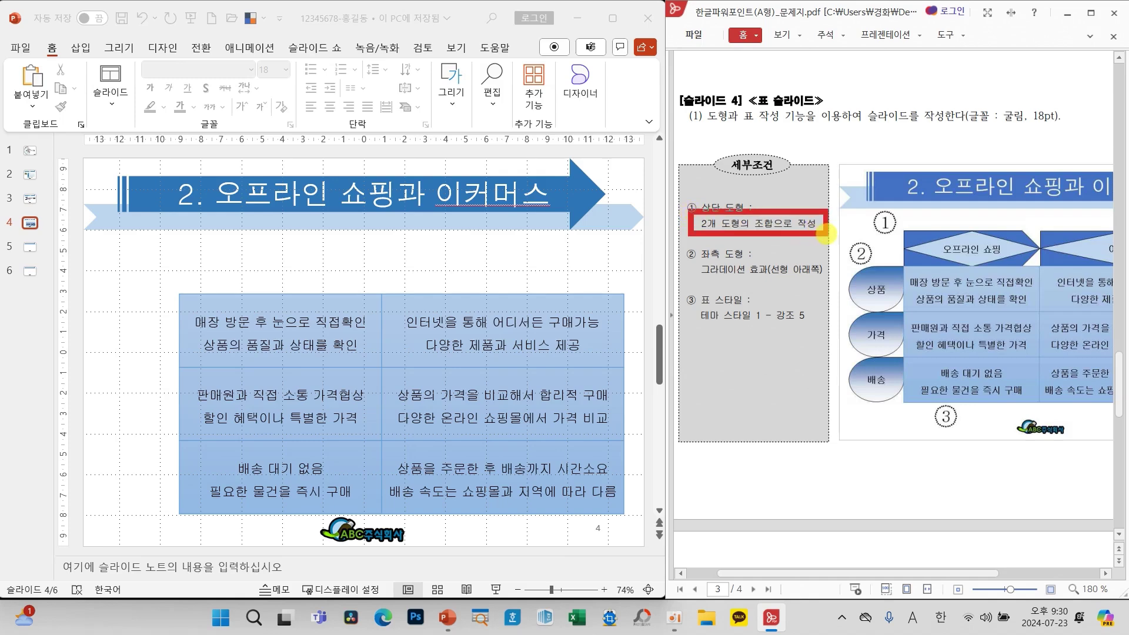
pyautogui.moveTo(980, 575); pyautogui.dragTo(1017, 574)
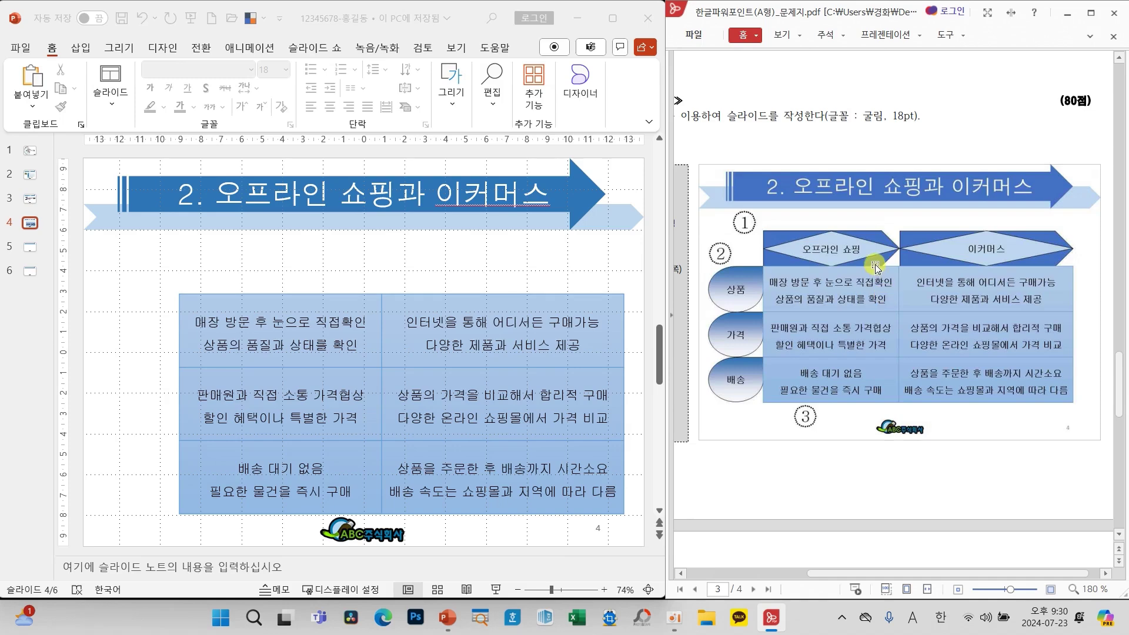
pyautogui.click(456, 112)
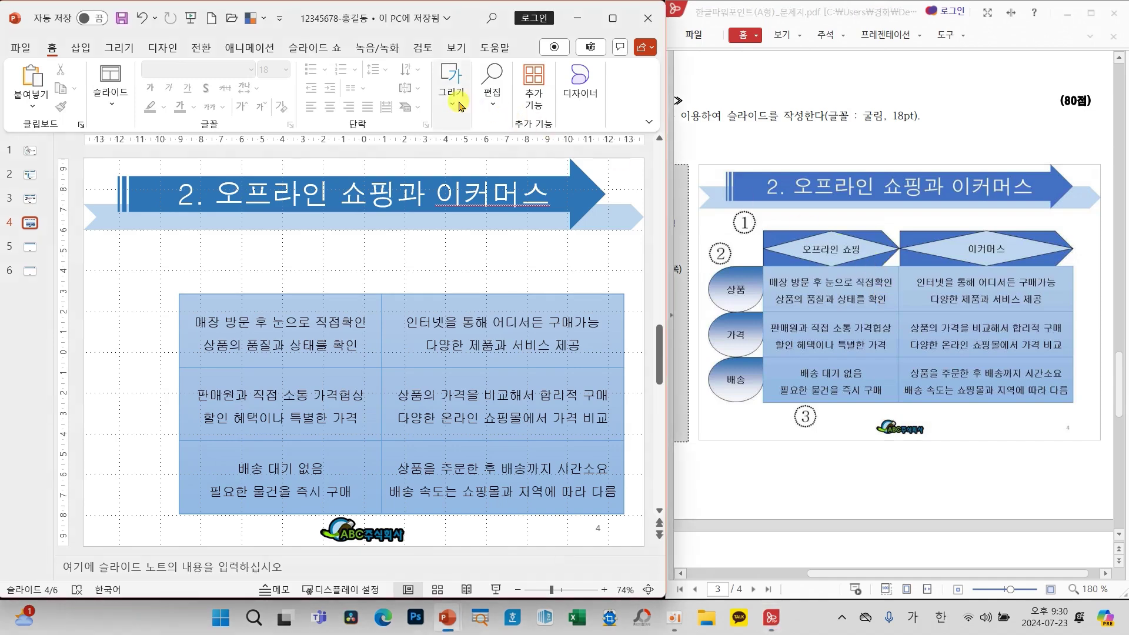
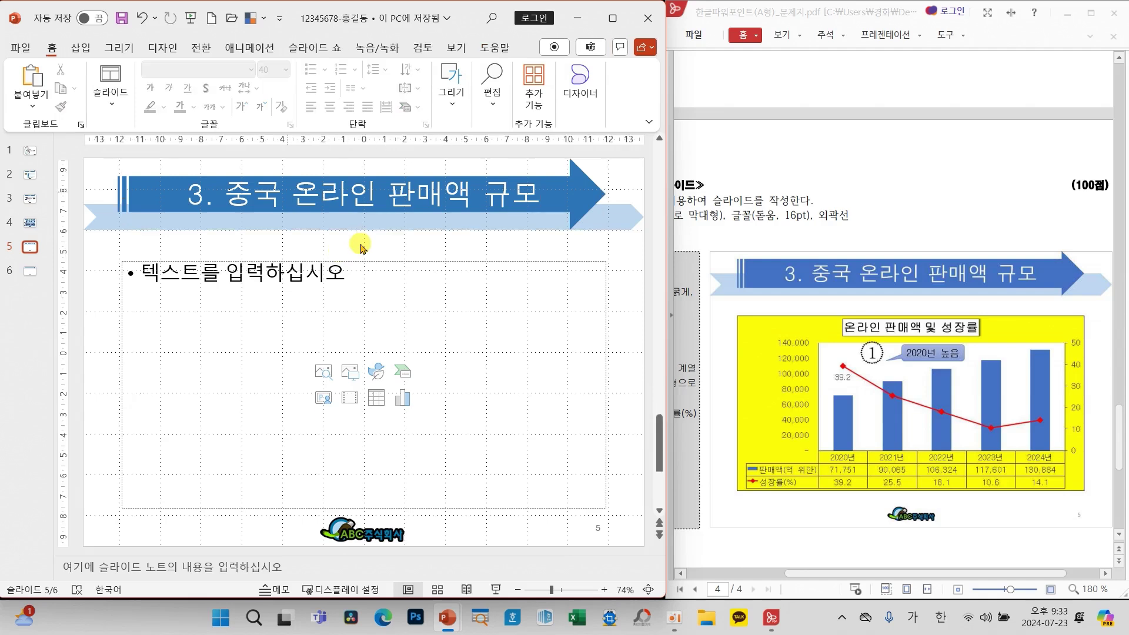
# Examine the slide 5 chart requirements in the reference PDF and enlarge its sample chart to 300%
pyautogui.moveTo(904, 579); pyautogui.dragTo(840, 579)
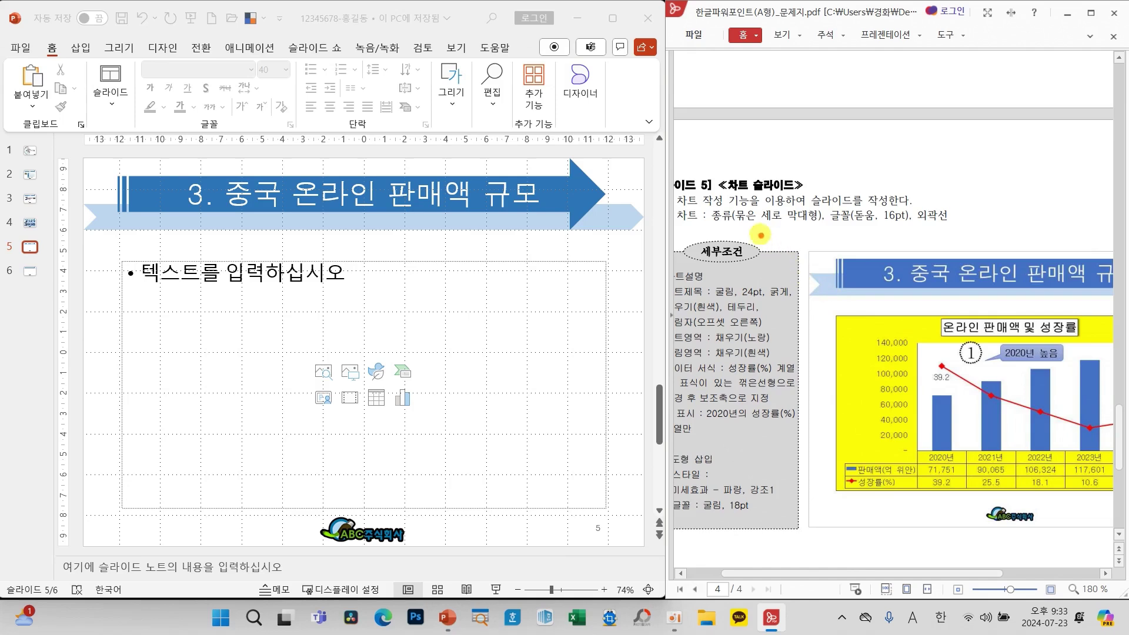
pyautogui.moveTo(720, 207)
pyautogui.mouseDown()
pyautogui.moveTo(820, 230)
pyautogui.moveTo(961, 226)
pyautogui.moveTo(891, 288)
pyautogui.moveTo(888, 310)
pyautogui.moveTo(905, 307)
pyautogui.mouseUp()
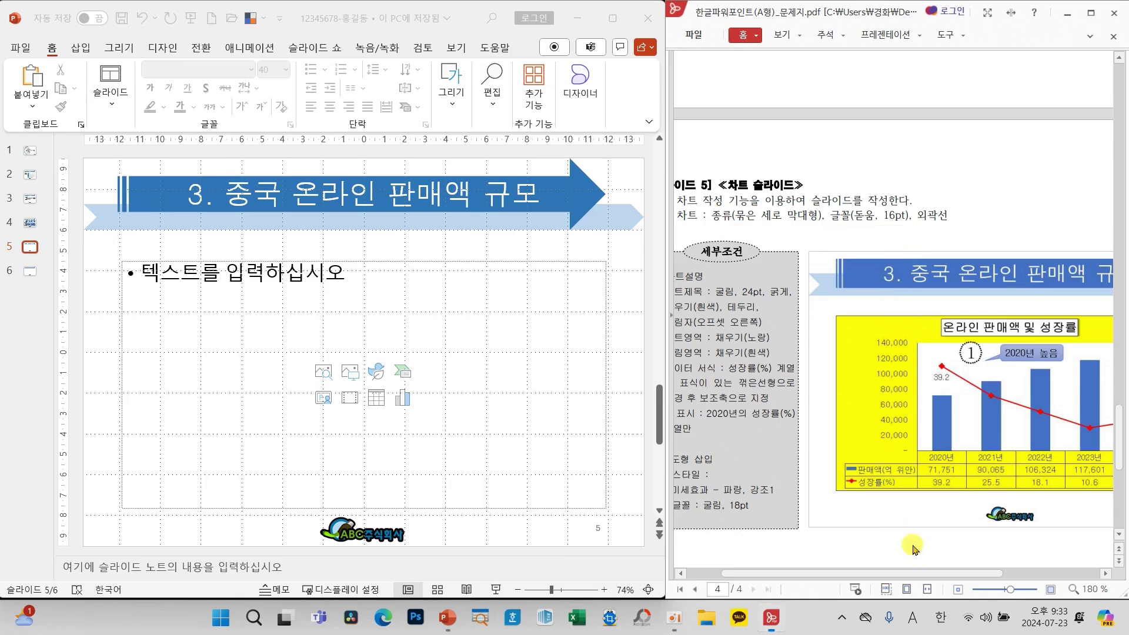
pyautogui.moveTo(905, 573); pyautogui.dragTo(977, 576)
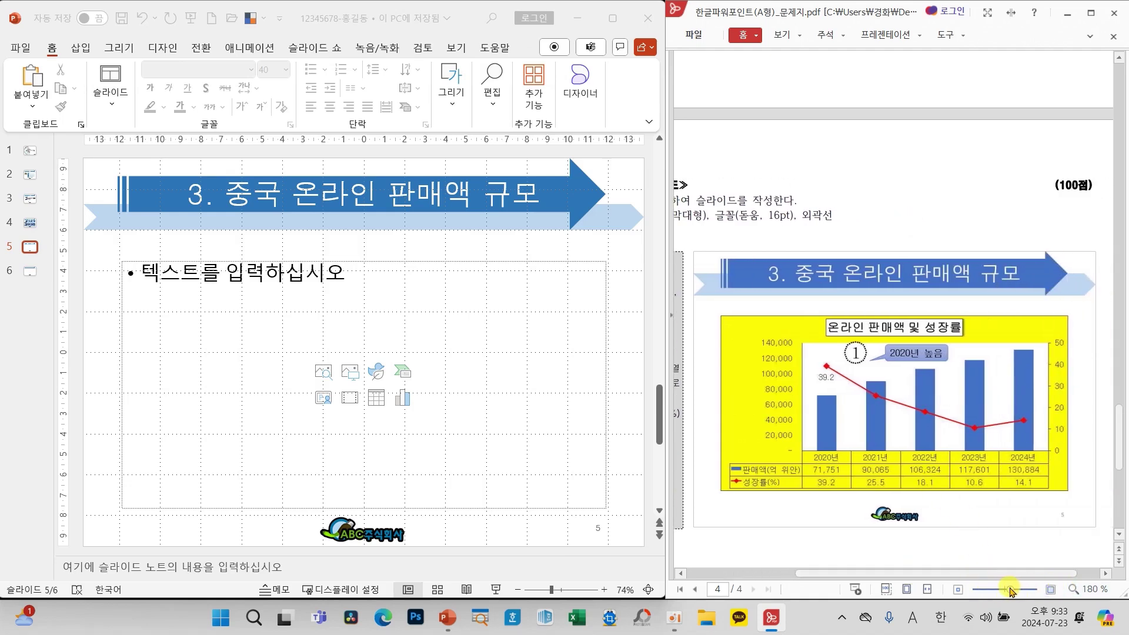
pyautogui.moveTo(1010, 590); pyautogui.dragTo(1018, 588)
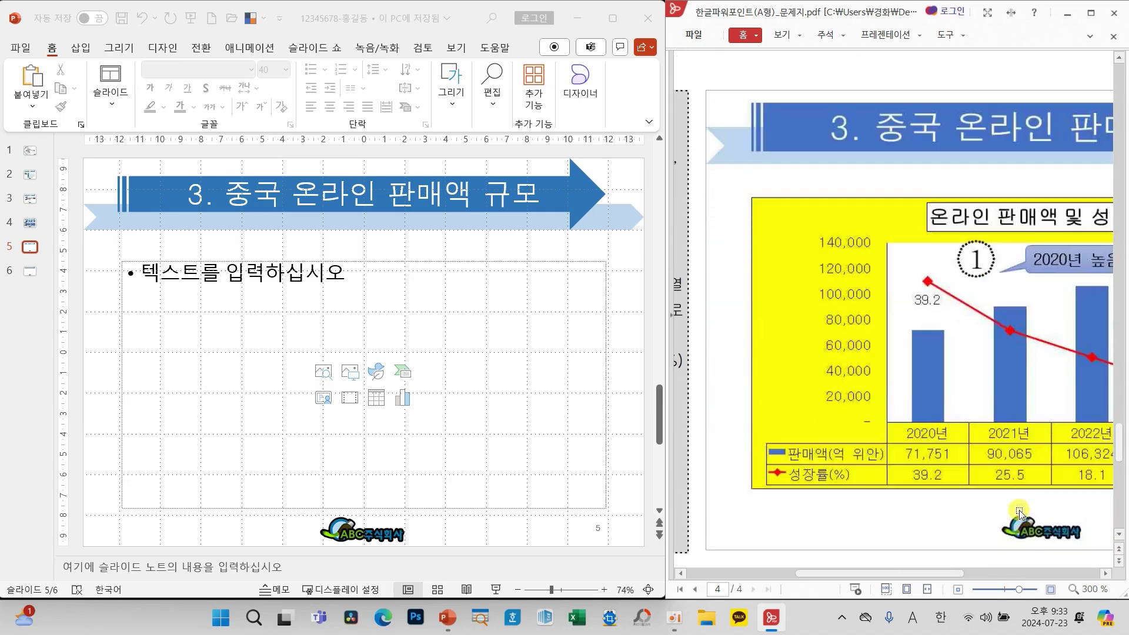
# Insert a clustered column chart in slide 5's content placeholder, using the reference PDF's sample chart as the guide
pyautogui.moveTo(933, 574); pyautogui.dragTo(994, 574)
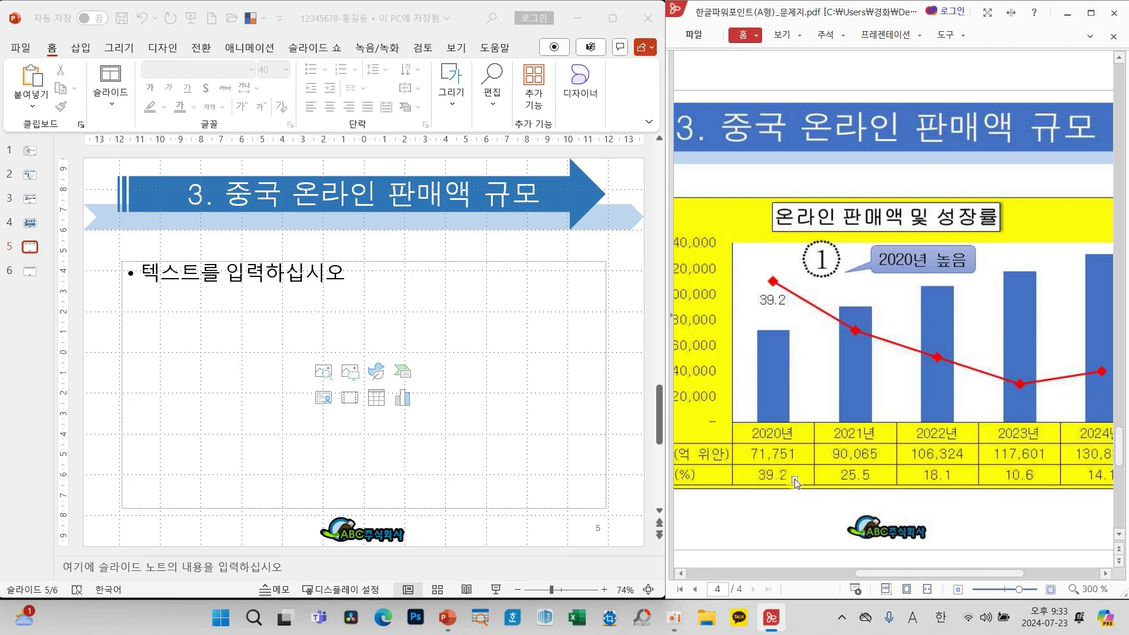
pyautogui.moveTo(877, 574); pyautogui.dragTo(844, 575)
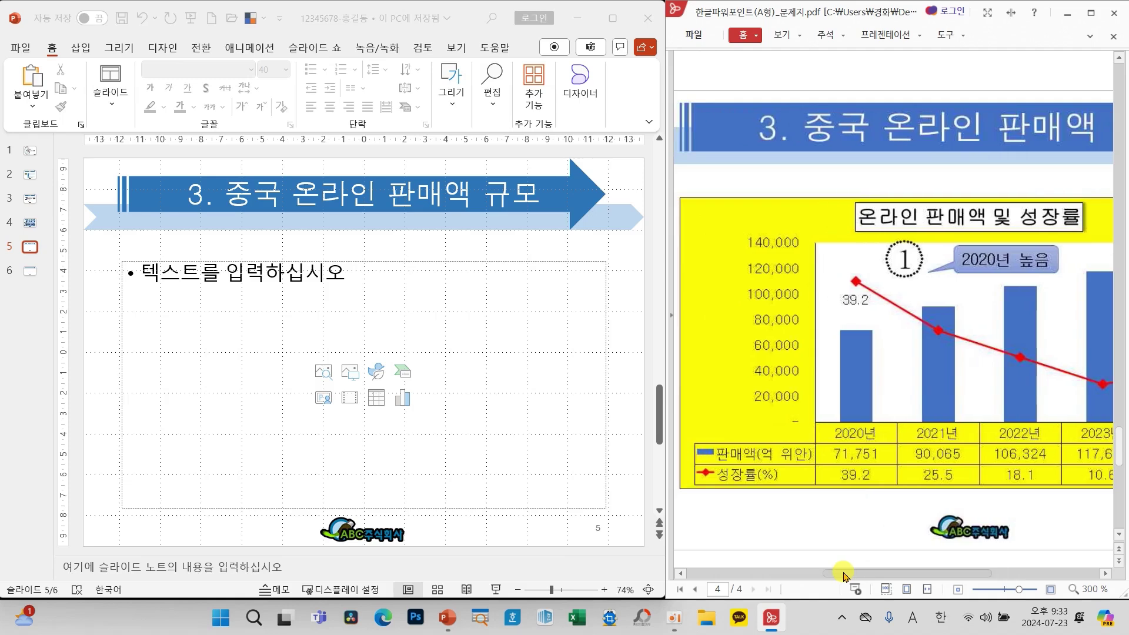
pyautogui.click(406, 400)
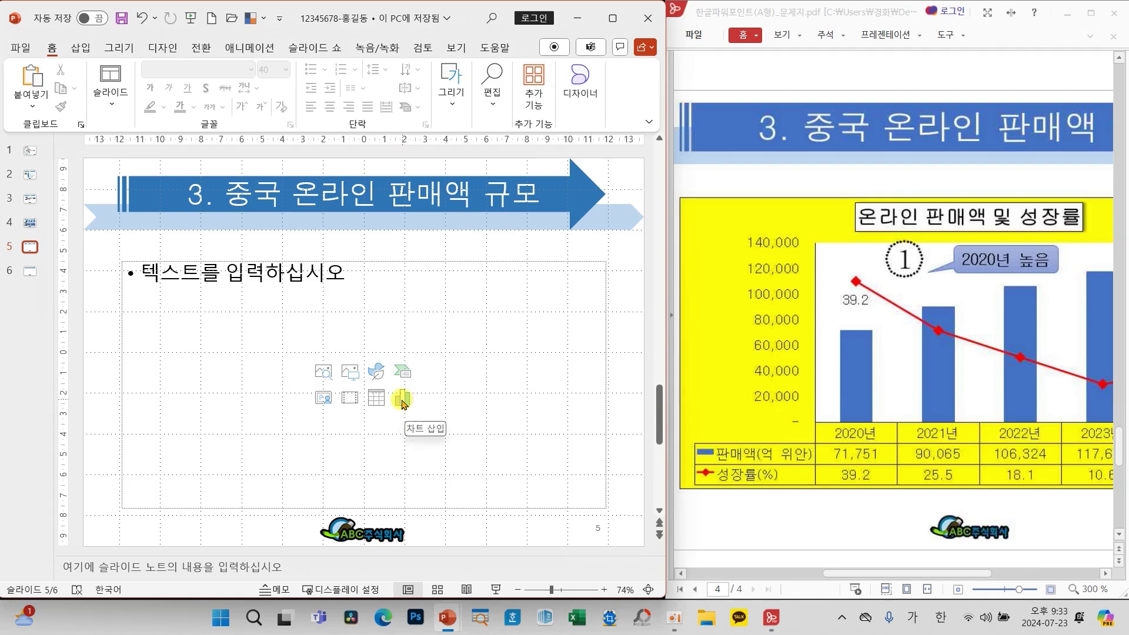
pyautogui.click(403, 401)
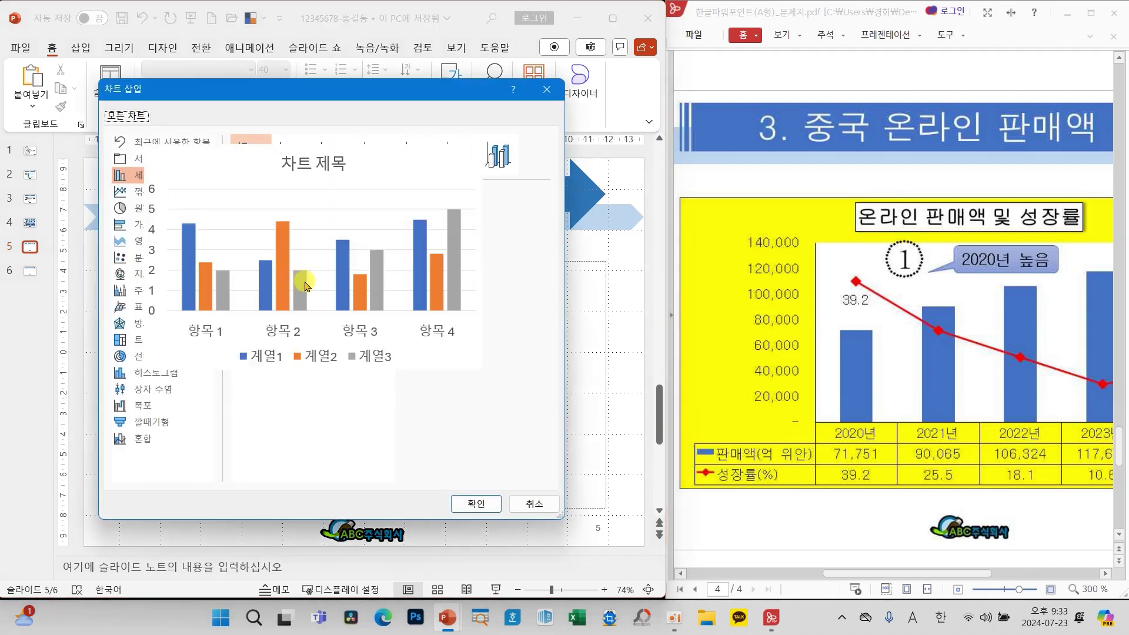
pyautogui.click(476, 503)
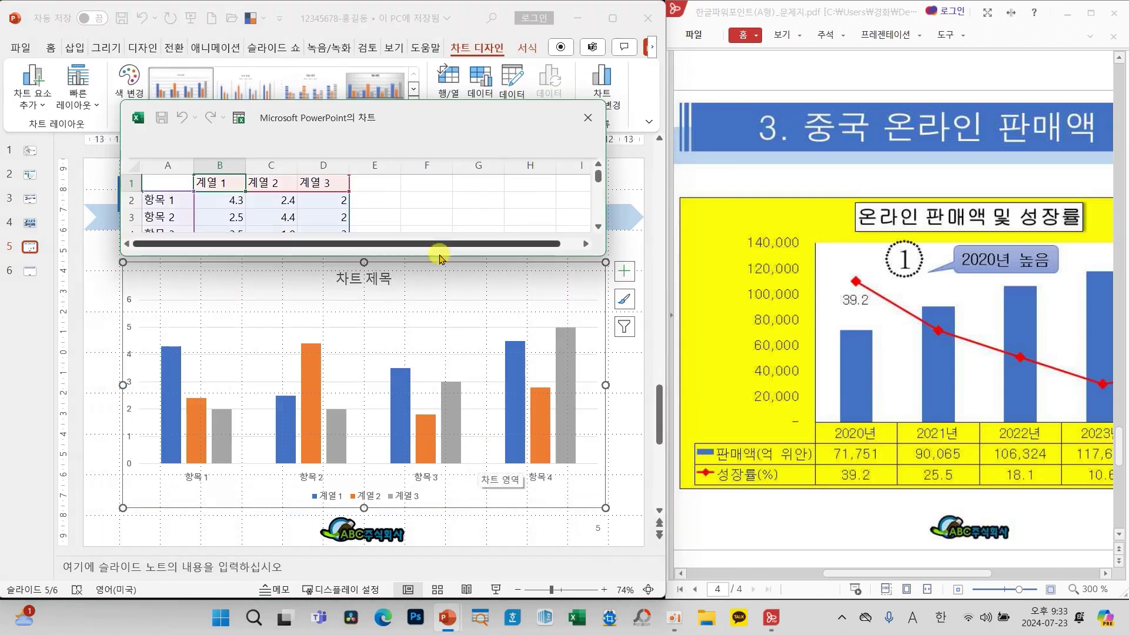
# Dismiss the licence notice, open the chart's data in Excel and arrange its window above the slide's chart
pyautogui.moveTo(366, 113); pyautogui.dragTo(323, 172)
pyautogui.moveTo(227, 157)
pyautogui.mouseDown()
pyautogui.moveTo(206, 187)
pyautogui.moveTo(211, 153)
pyautogui.moveTo(208, 178)
pyautogui.mouseUp()
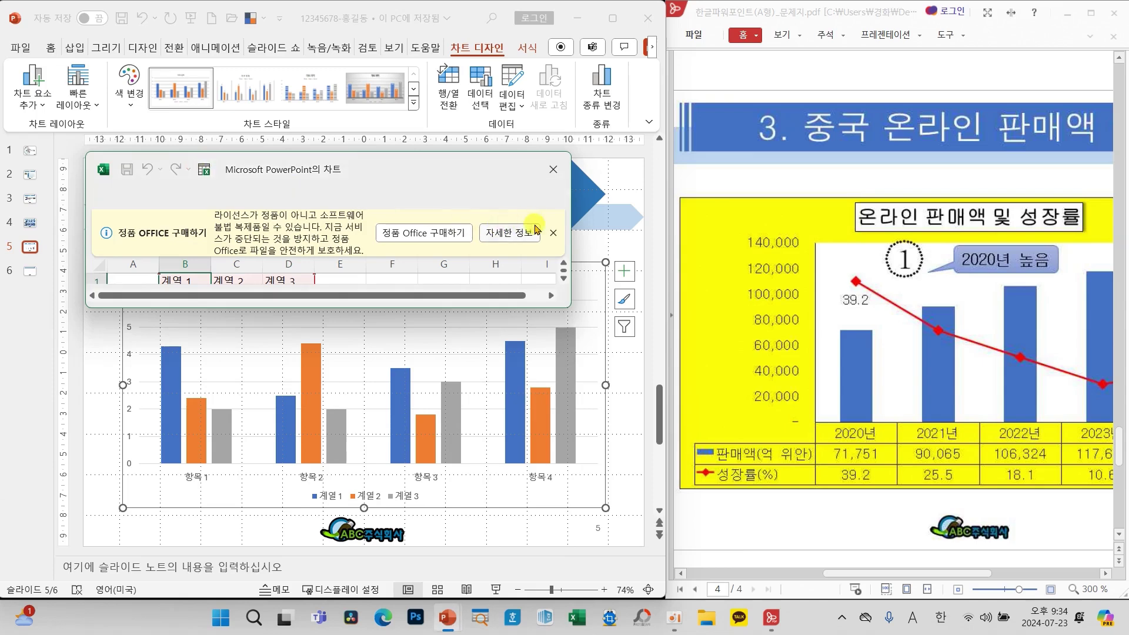
pyautogui.click(554, 233)
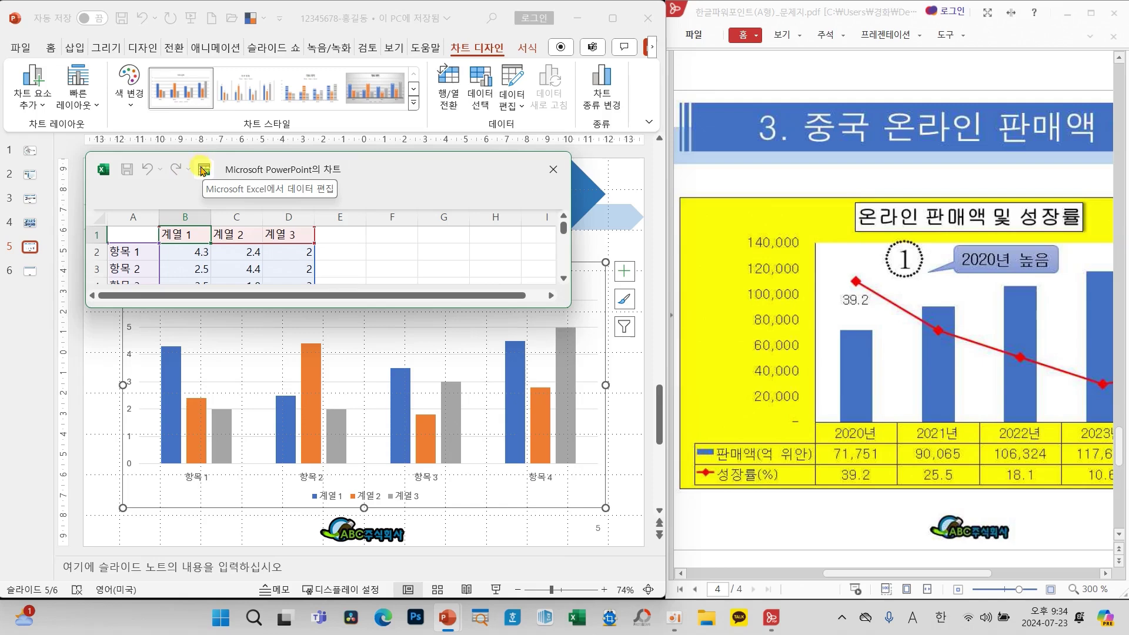
pyautogui.click(204, 170)
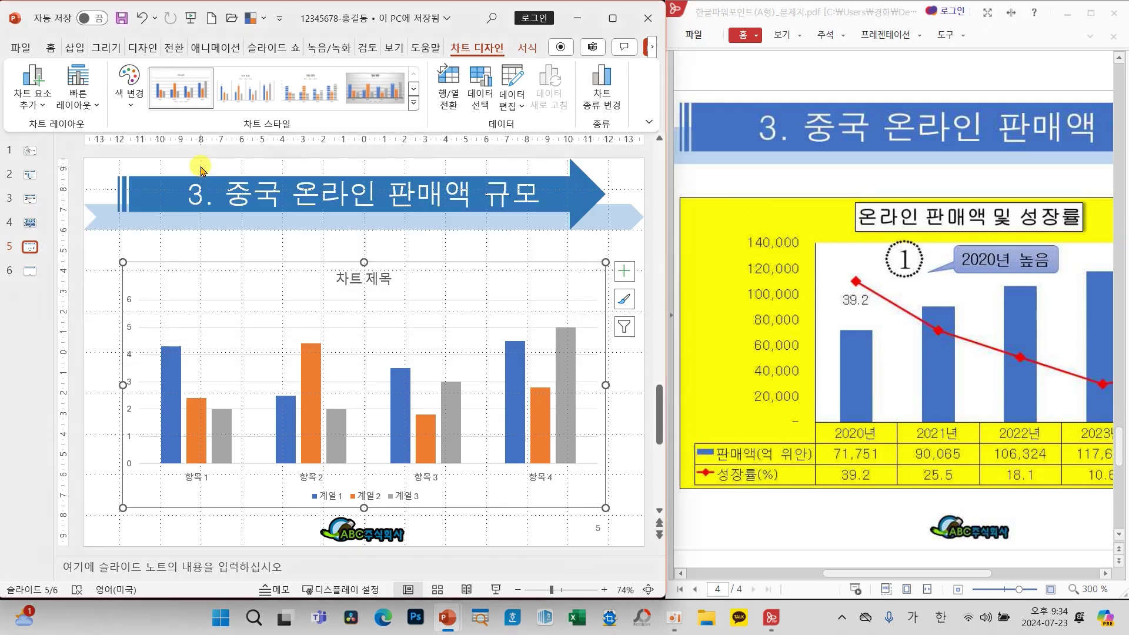
pyautogui.moveTo(533, 271); pyautogui.dragTo(711, 335)
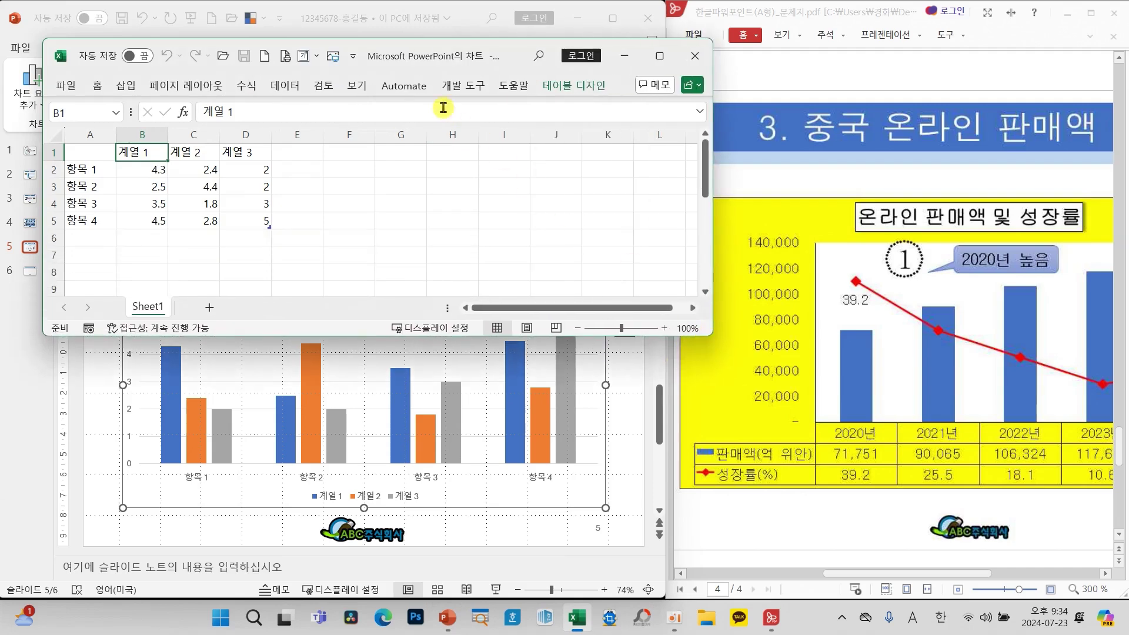
pyautogui.moveTo(381, 59); pyautogui.dragTo(390, 121)
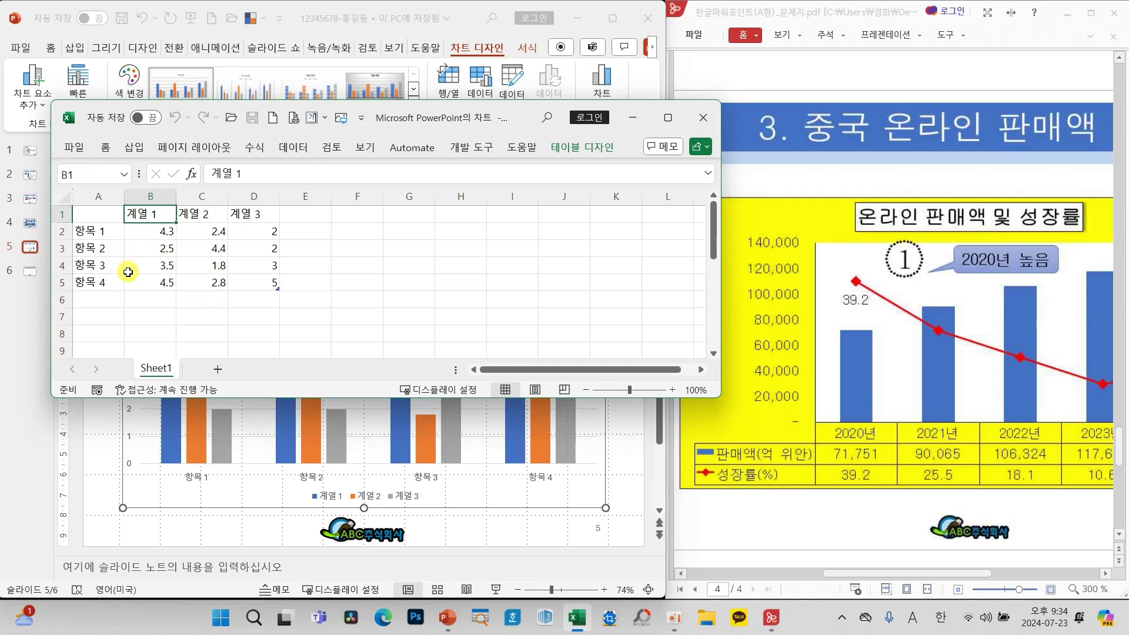
pyautogui.moveTo(64, 216); pyautogui.dragTo(120, 288)
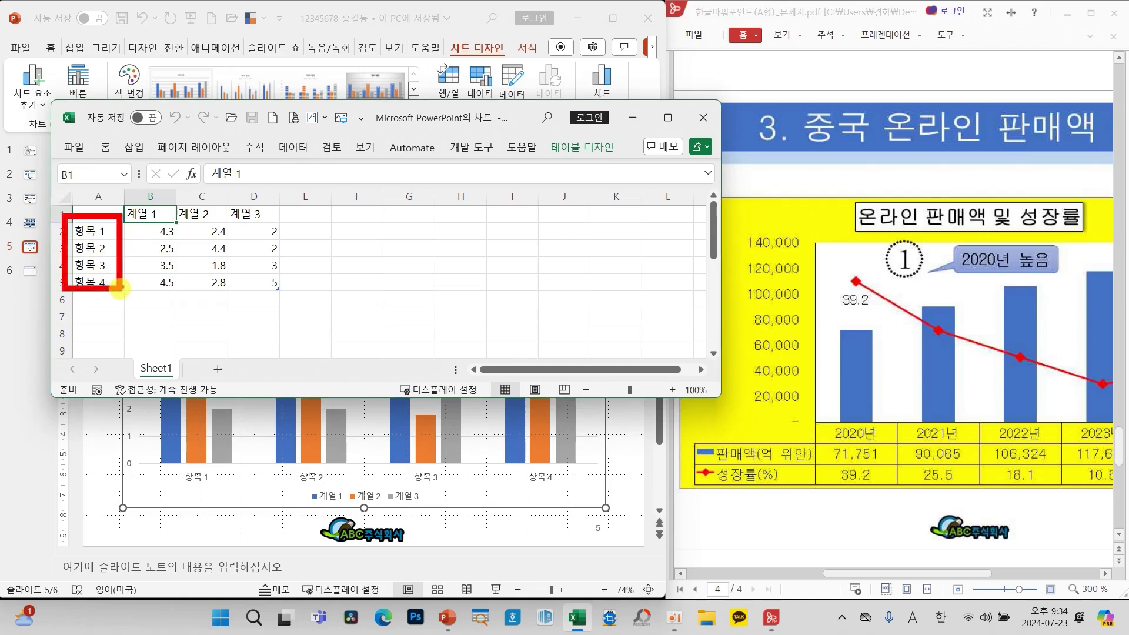
pyautogui.moveTo(121, 190)
pyautogui.mouseDown()
pyautogui.moveTo(226, 221)
pyautogui.moveTo(282, 222)
pyautogui.mouseUp()
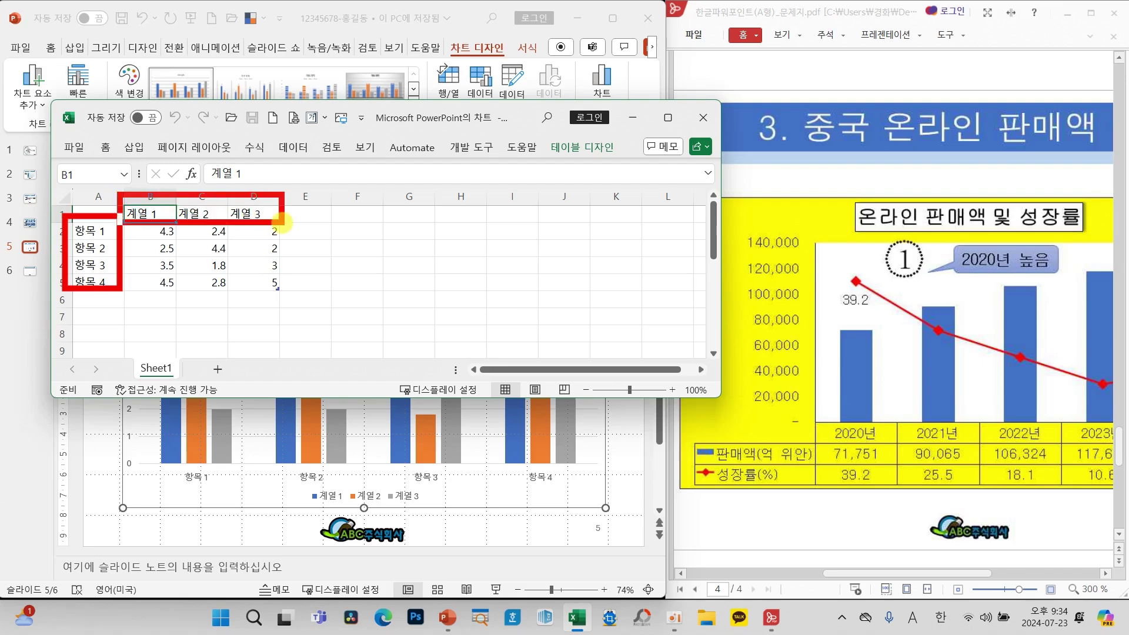
pyautogui.moveTo(789, 407); pyautogui.dragTo(1128, 455)
pyautogui.moveTo(842, 406)
pyautogui.mouseDown()
pyautogui.moveTo(833, 333)
pyautogui.moveTo(274, 175)
pyautogui.moveTo(89, 207)
pyautogui.moveTo(116, 206)
pyautogui.mouseUp()
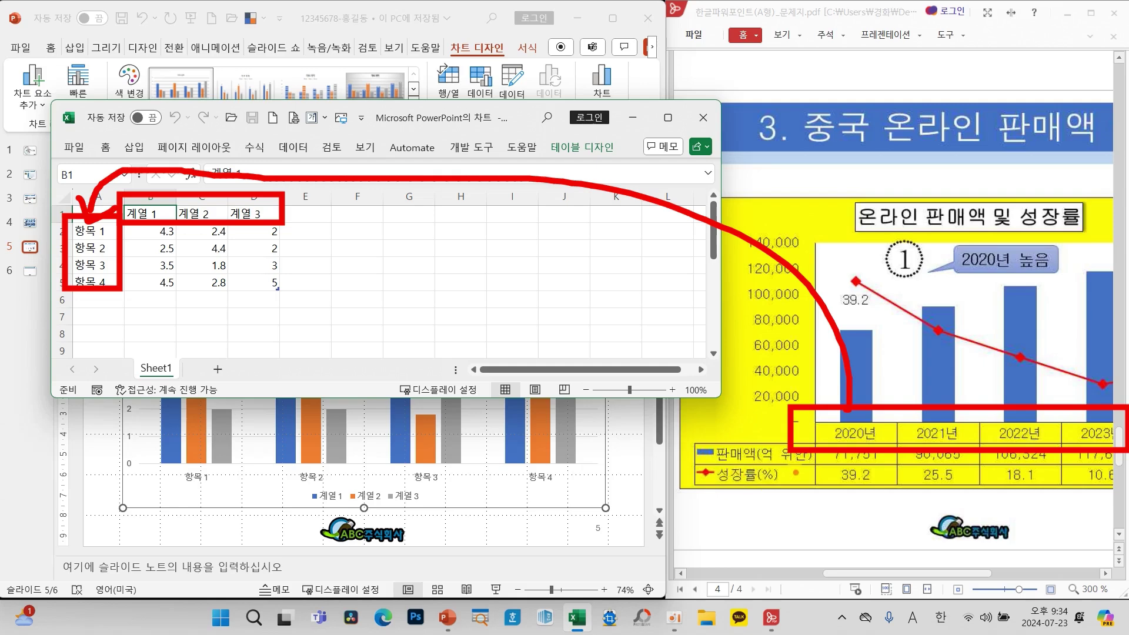
pyautogui.press('Escape')
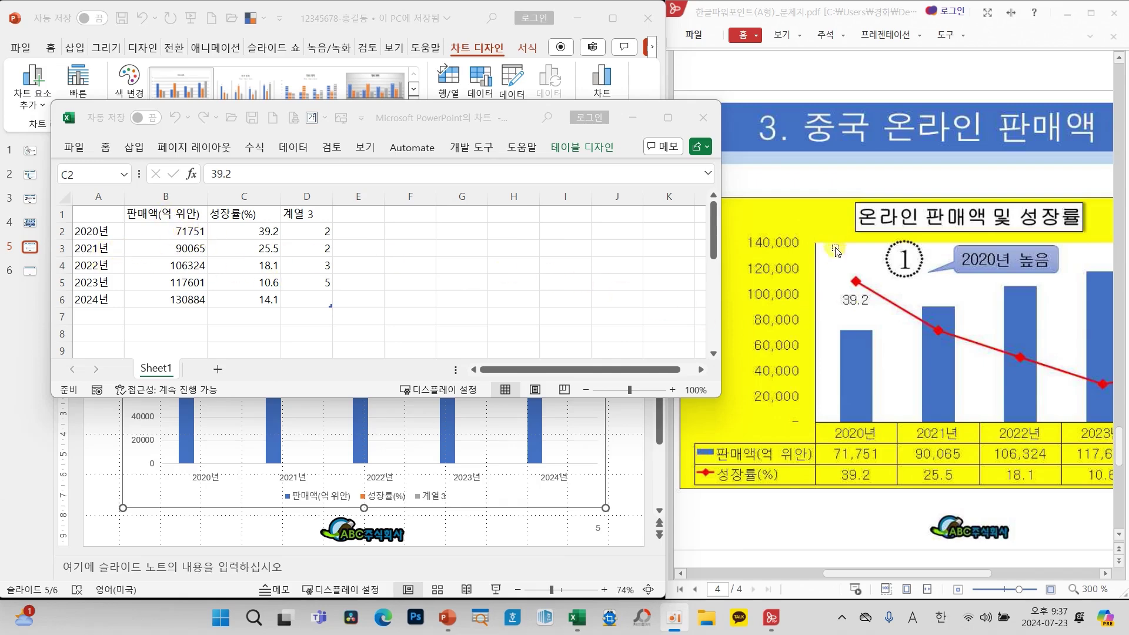
# Zoom the reference PDF to 200% and compare the sample chart's years and series with the chart worksheet and the slide's chart
pyautogui.click(1018, 591)
pyautogui.moveTo(1017, 590); pyautogui.dragTo(1011, 590)
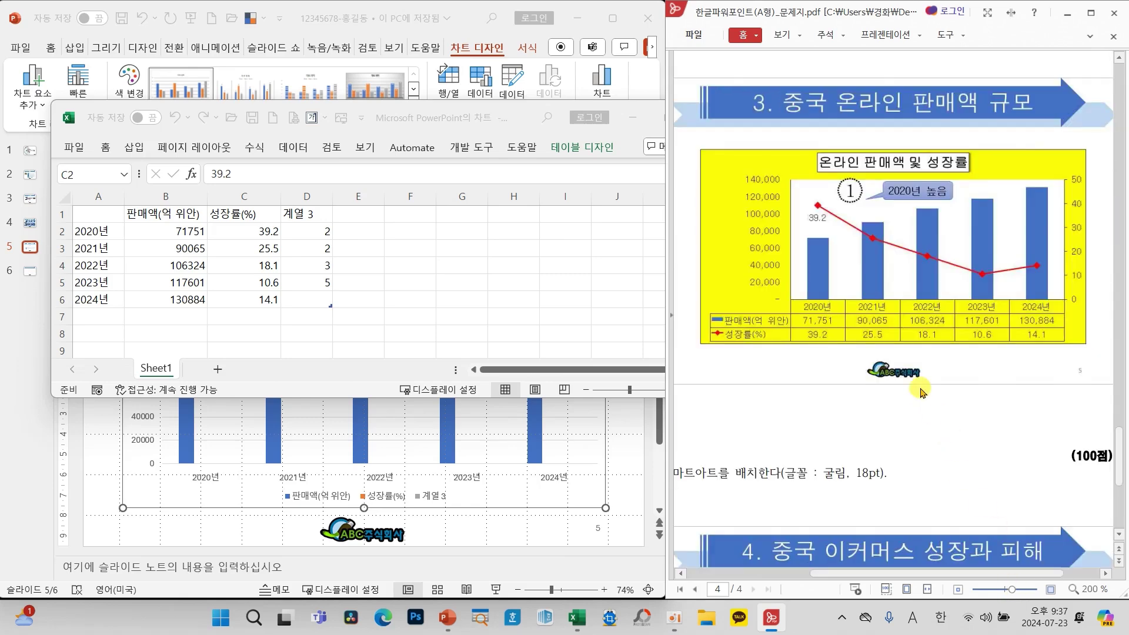
pyautogui.moveTo(786, 295)
pyautogui.mouseDown()
pyautogui.moveTo(988, 324)
pyautogui.moveTo(1080, 321)
pyautogui.mouseUp()
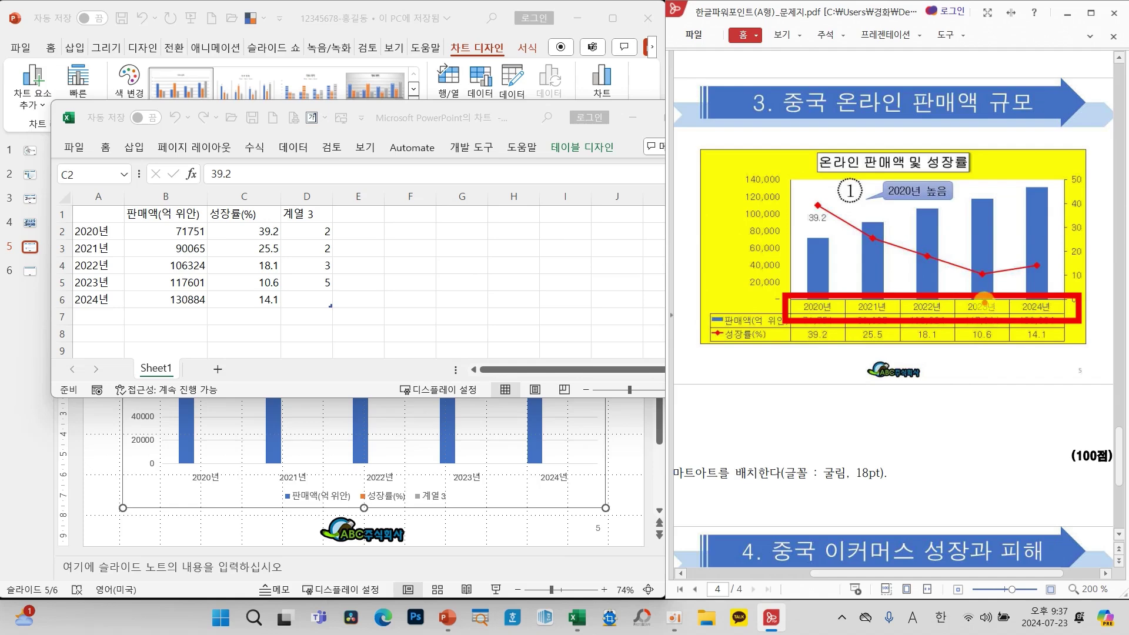
pyautogui.moveTo(983, 301)
pyautogui.mouseDown()
pyautogui.moveTo(356, 57)
pyautogui.moveTo(176, 179)
pyautogui.moveTo(99, 187)
pyautogui.moveTo(91, 209)
pyautogui.moveTo(107, 194)
pyautogui.mouseUp()
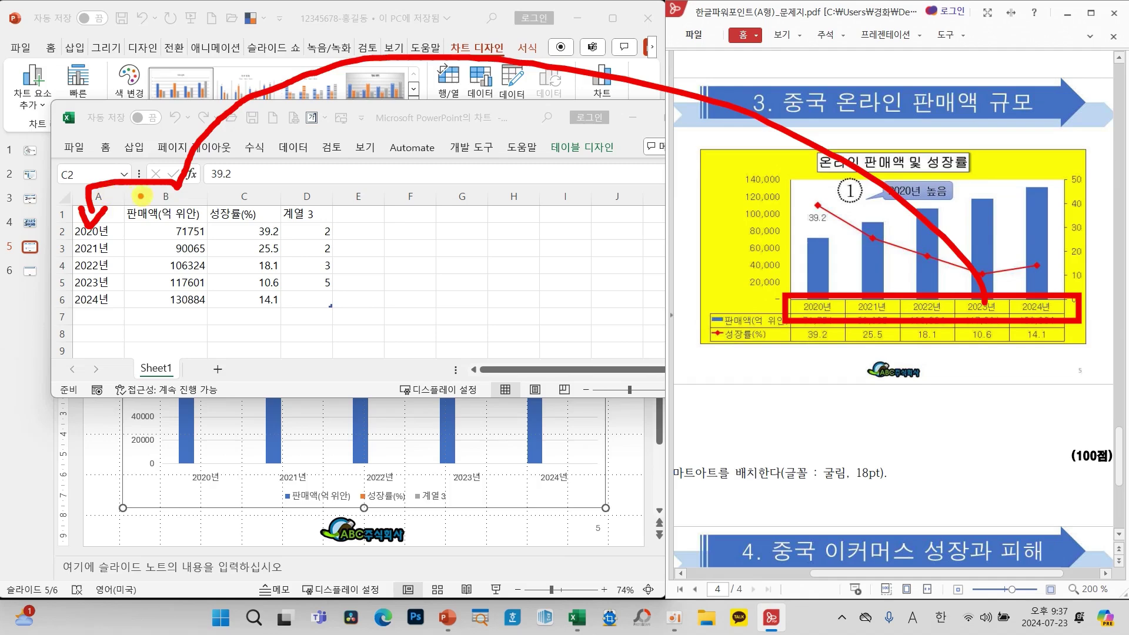
pyautogui.moveTo(778, 302)
pyautogui.mouseDown()
pyautogui.moveTo(1065, 294)
pyautogui.moveTo(782, 322)
pyautogui.mouseUp()
pyautogui.moveTo(890, 291)
pyautogui.mouseDown()
pyautogui.moveTo(213, 81)
pyautogui.moveTo(77, 206)
pyautogui.mouseUp()
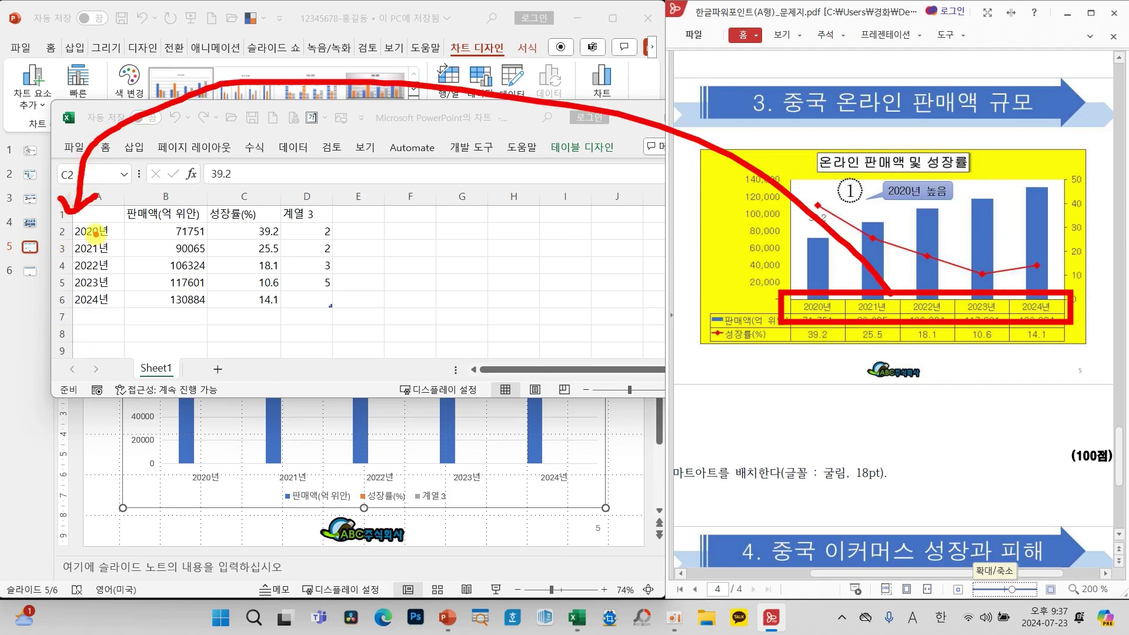
pyautogui.moveTo(769, 346)
pyautogui.mouseDown()
pyautogui.moveTo(734, 301)
pyautogui.moveTo(758, 353)
pyautogui.moveTo(732, 310)
pyautogui.moveTo(400, 174)
pyautogui.moveTo(203, 190)
pyautogui.moveTo(244, 189)
pyautogui.mouseUp()
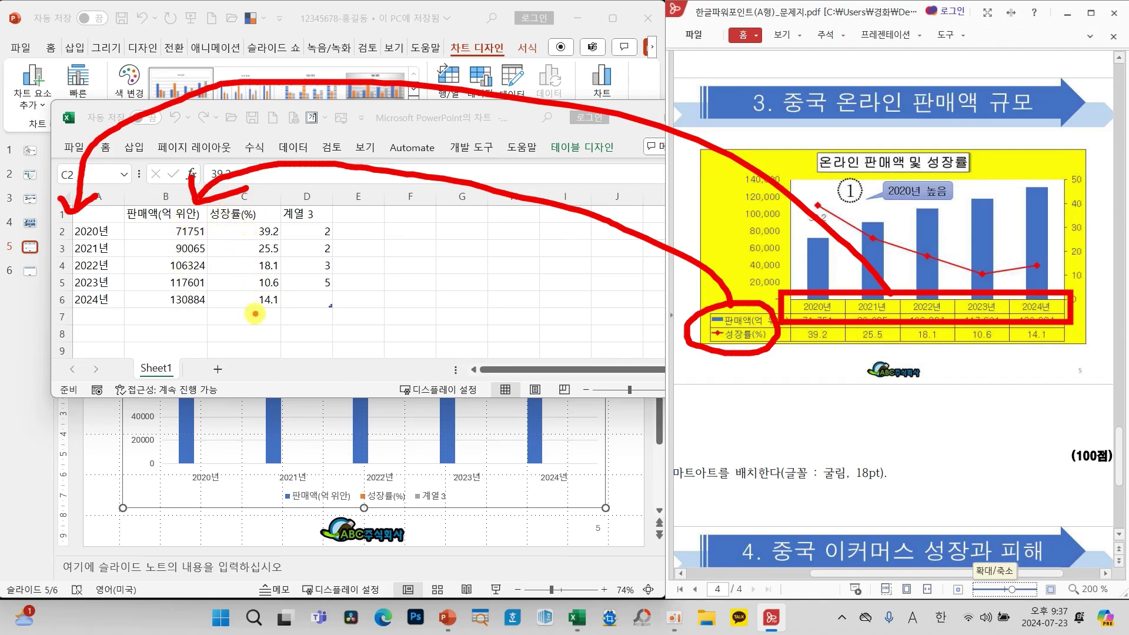
pyautogui.moveTo(160, 457)
pyautogui.mouseDown()
pyautogui.moveTo(385, 459)
pyautogui.moveTo(582, 489)
pyautogui.mouseUp()
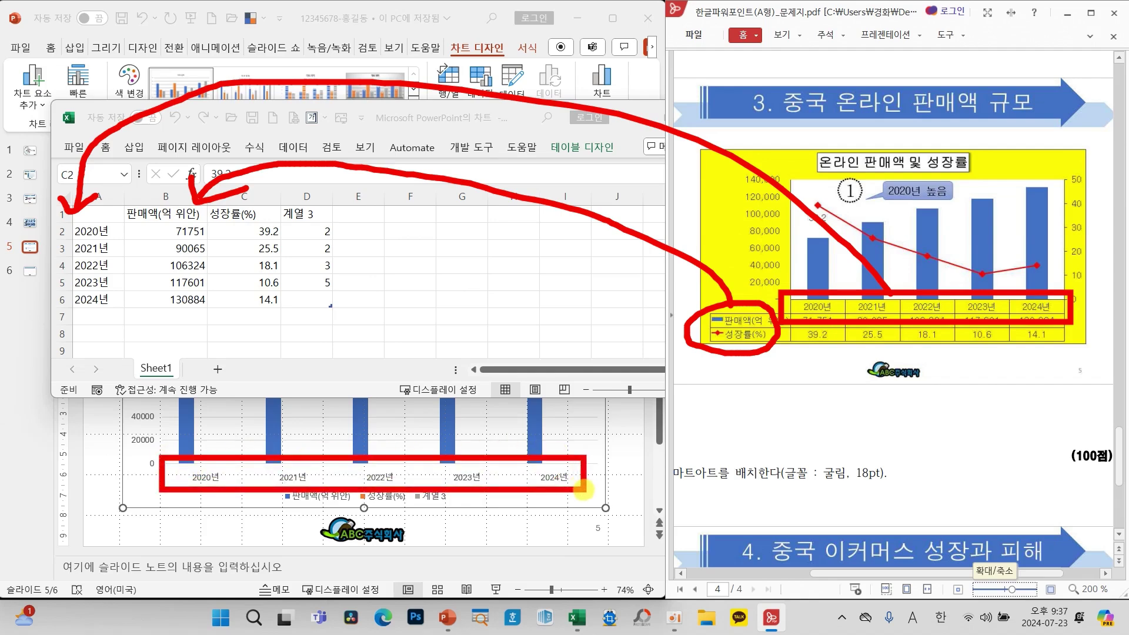
pyautogui.press('Escape')
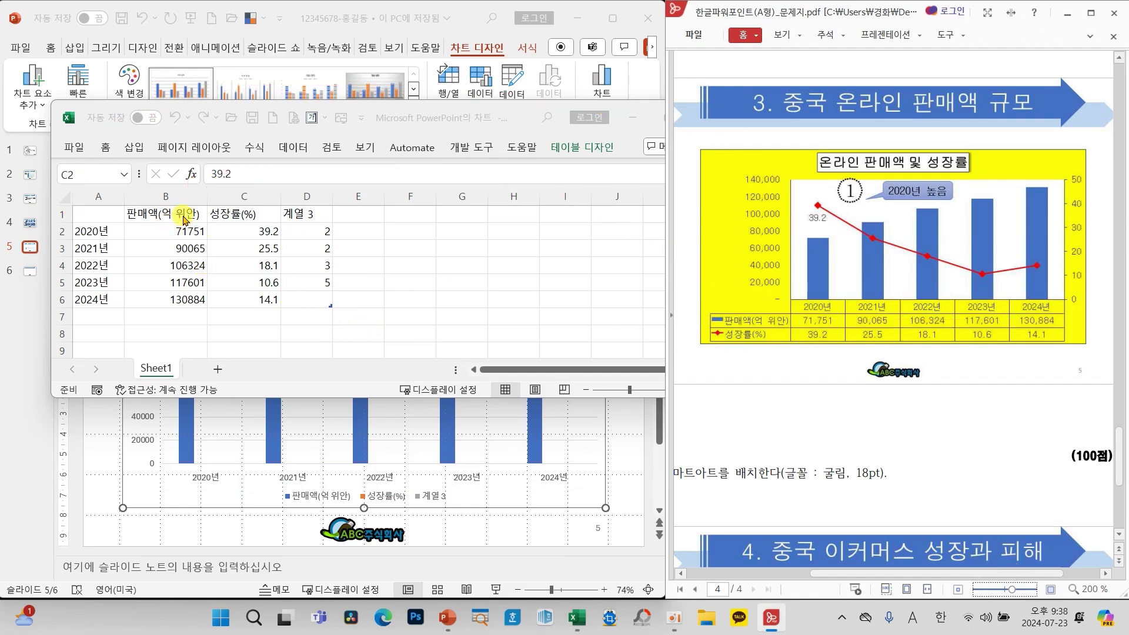
# Apply the comma style to the 판매액(억 위안) values for 2020년 through 2024년 in cells B2:B6
pyautogui.click(171, 230)
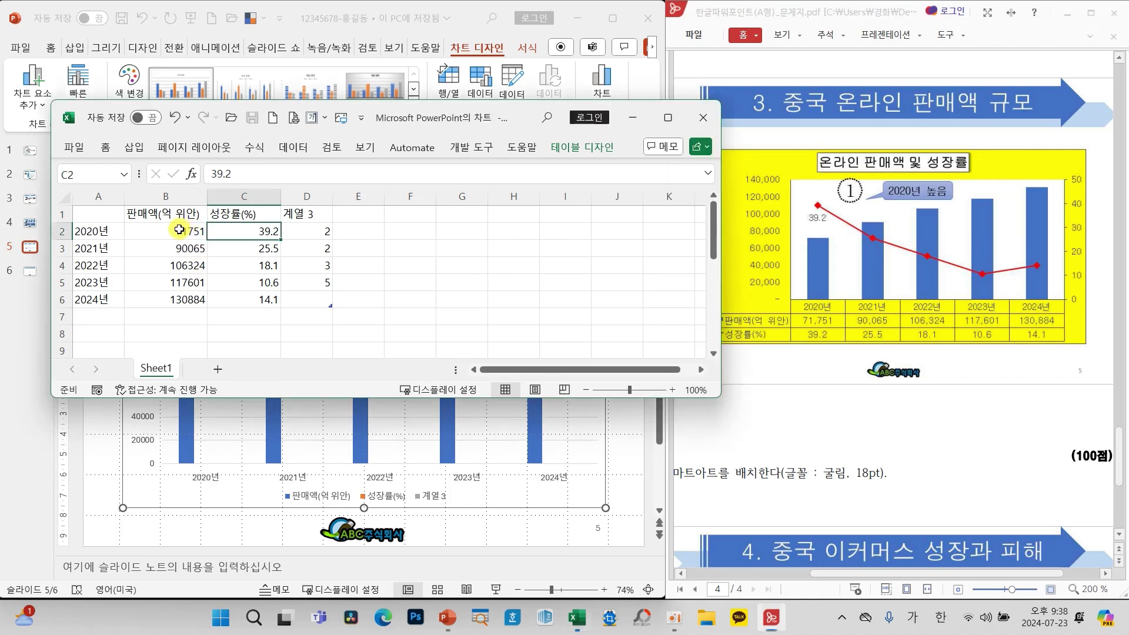
pyautogui.moveTo(168, 231); pyautogui.dragTo(170, 297)
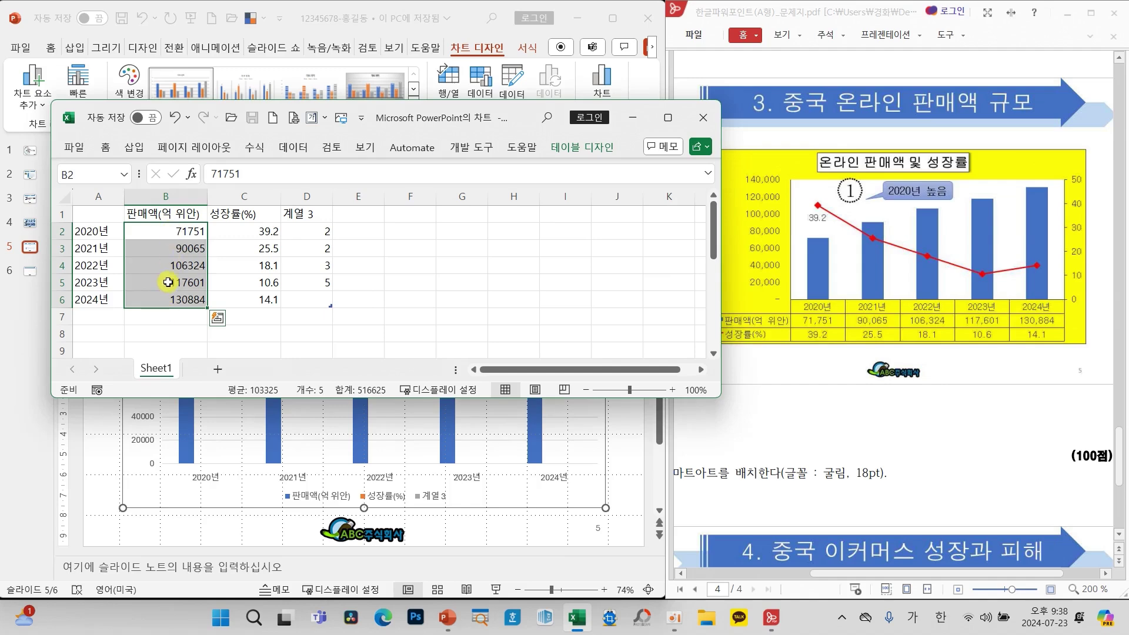
pyautogui.click(105, 148)
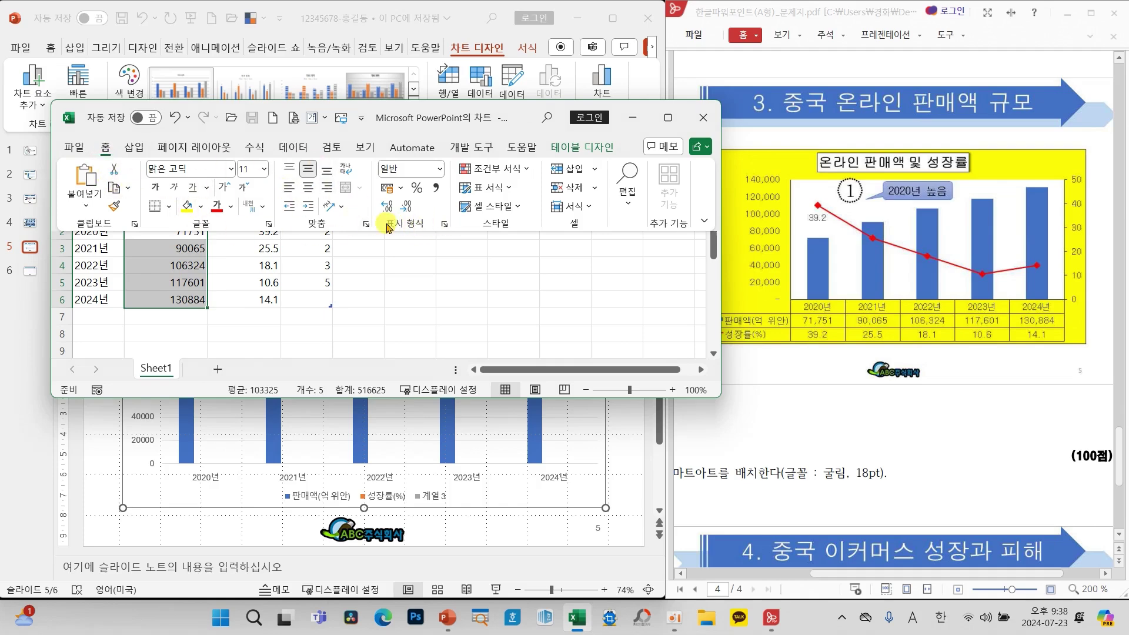
pyautogui.click(436, 189)
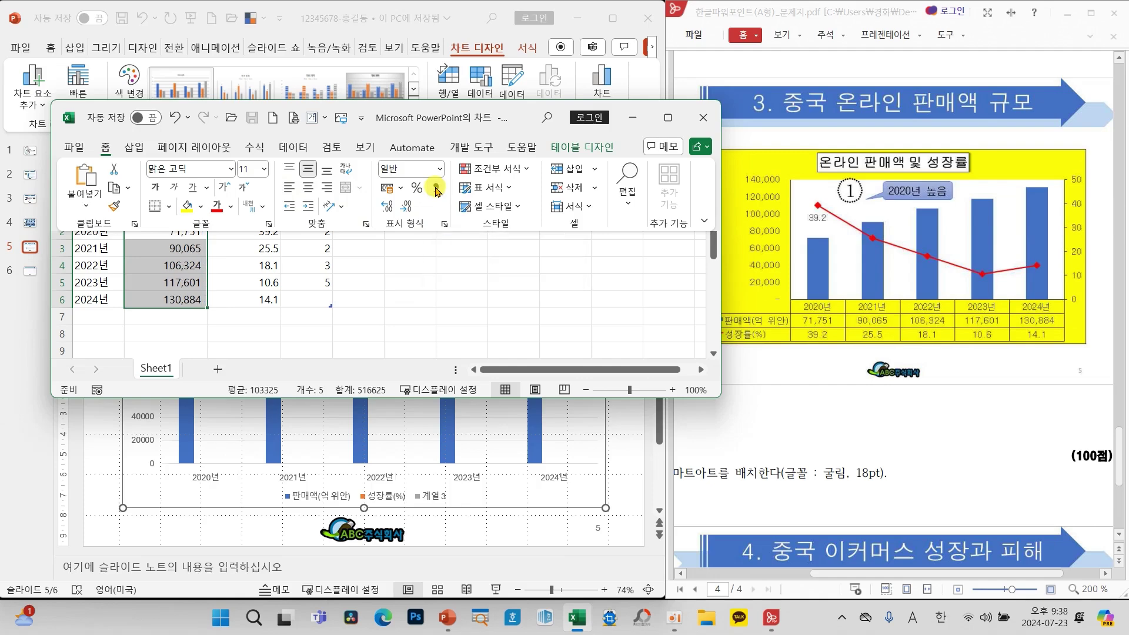
pyautogui.click(182, 291)
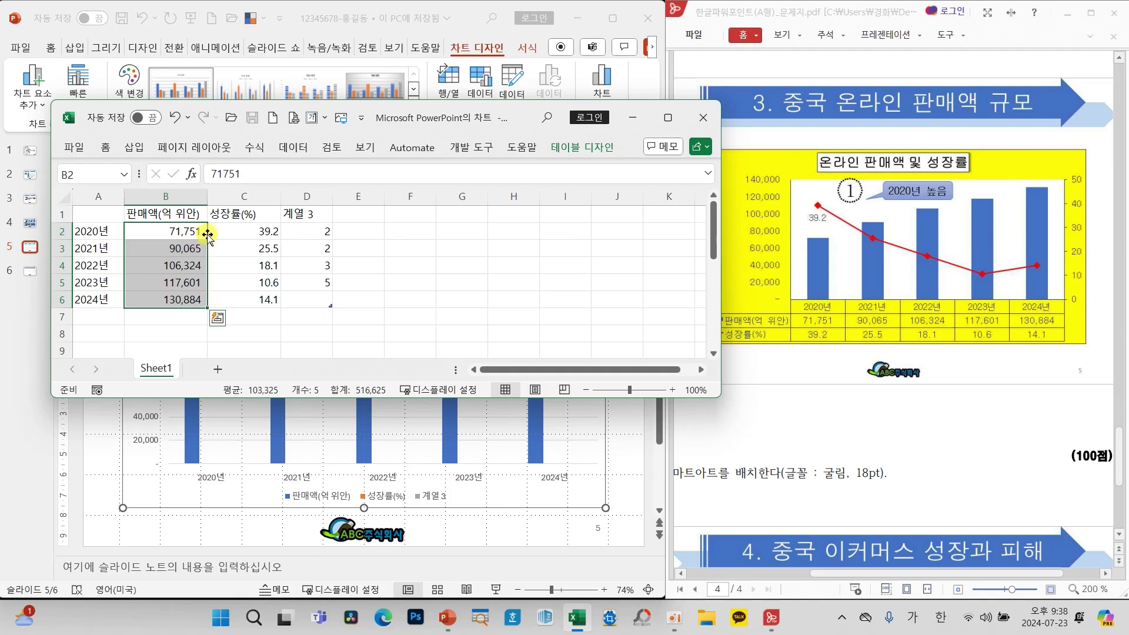
pyautogui.moveTo(181, 233); pyautogui.dragTo(181, 296)
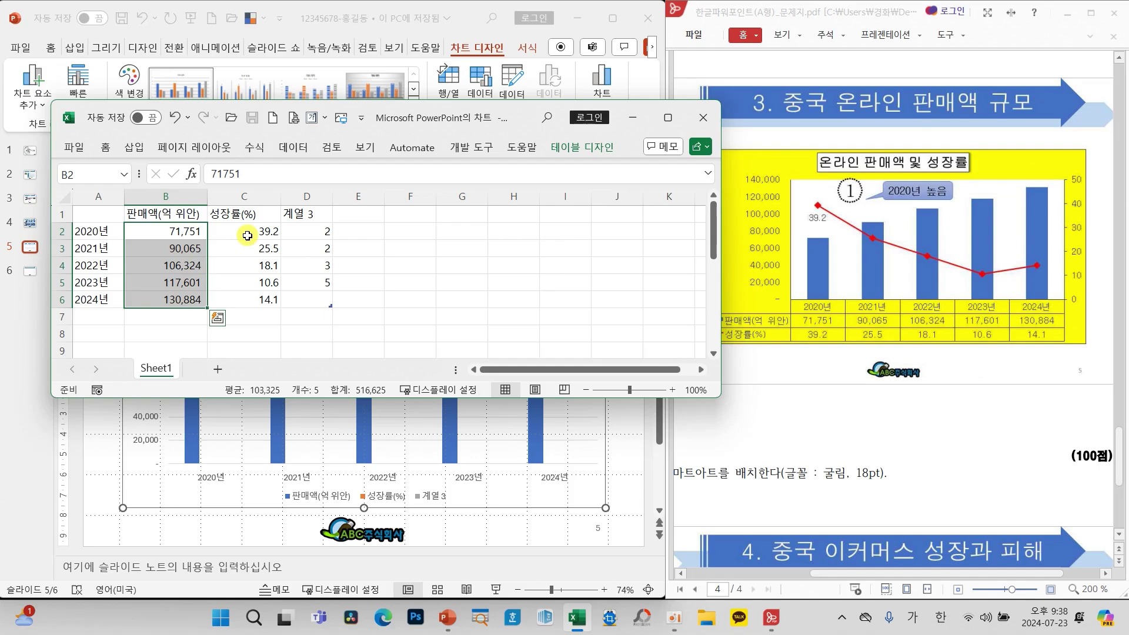
# Shrink the chart's data range to A1:C6 so it excludes the 계열 3 column, and close the data worksheet
pyautogui.click(321, 282)
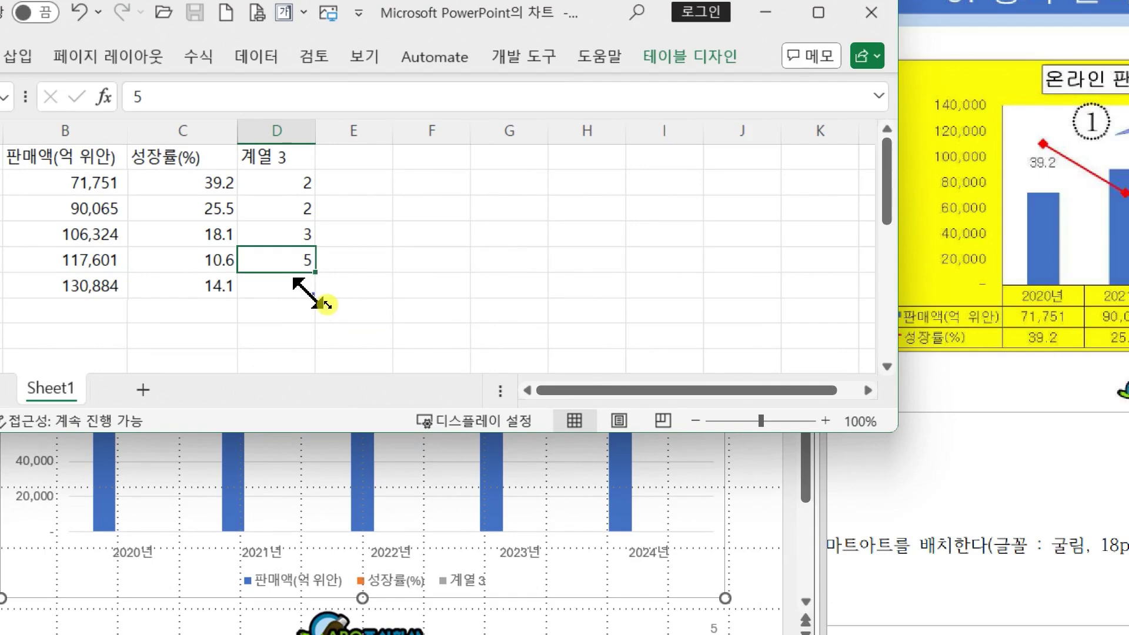
pyautogui.moveTo(305, 292); pyautogui.dragTo(233, 292)
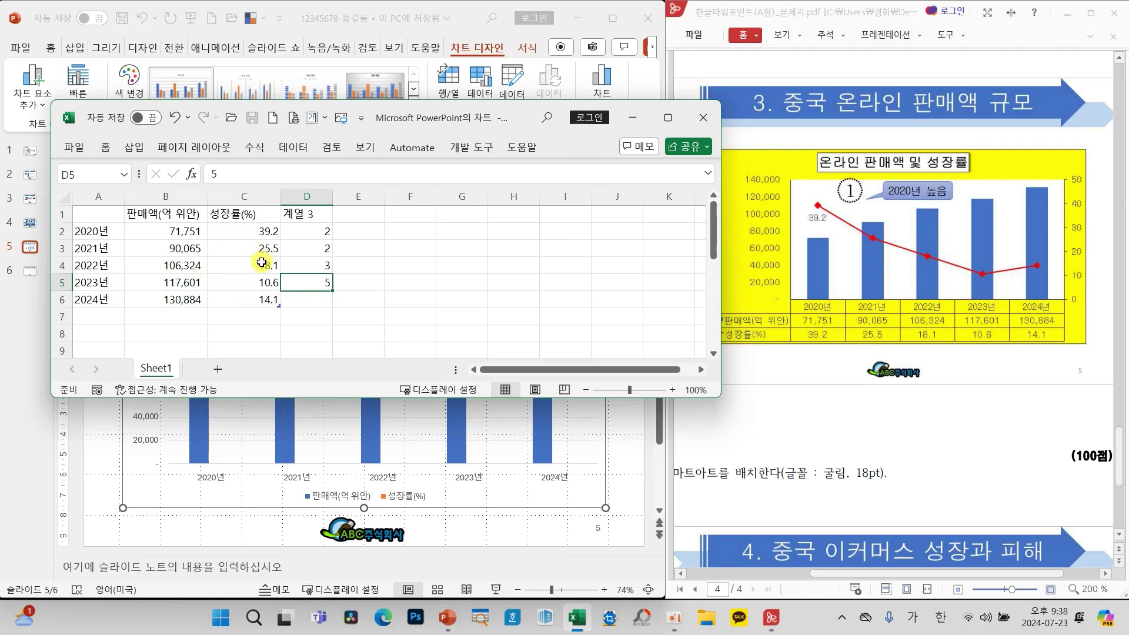
pyautogui.click(703, 116)
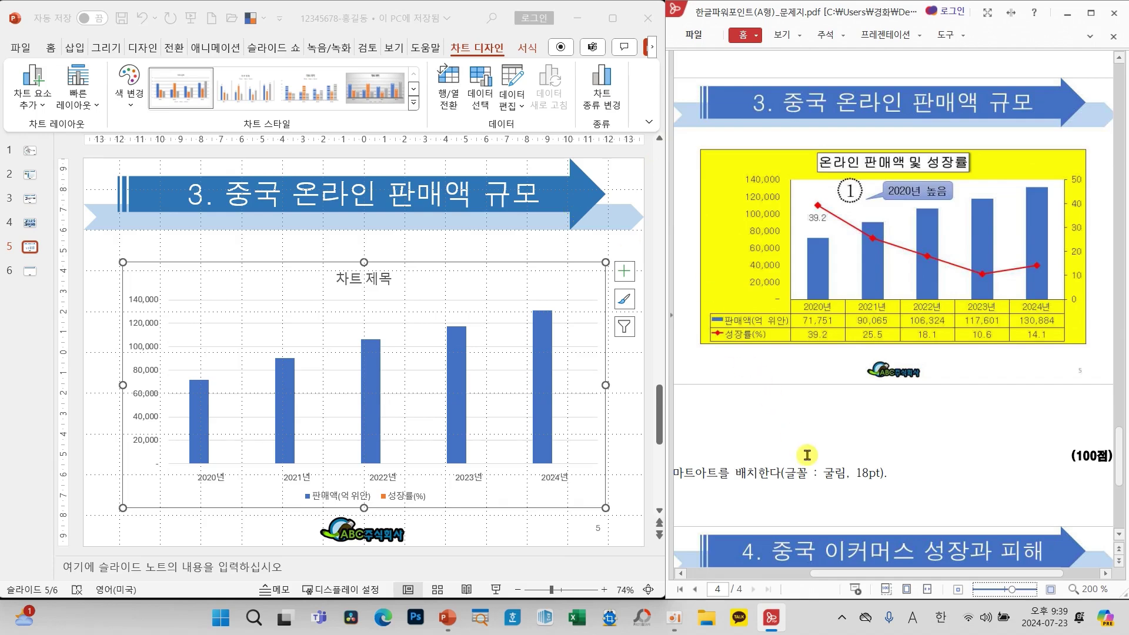
# Compare the sample chart's data table in the reference PDF with the slide's chart, and check the available chart elements
pyautogui.scroll(1, 786, 457)
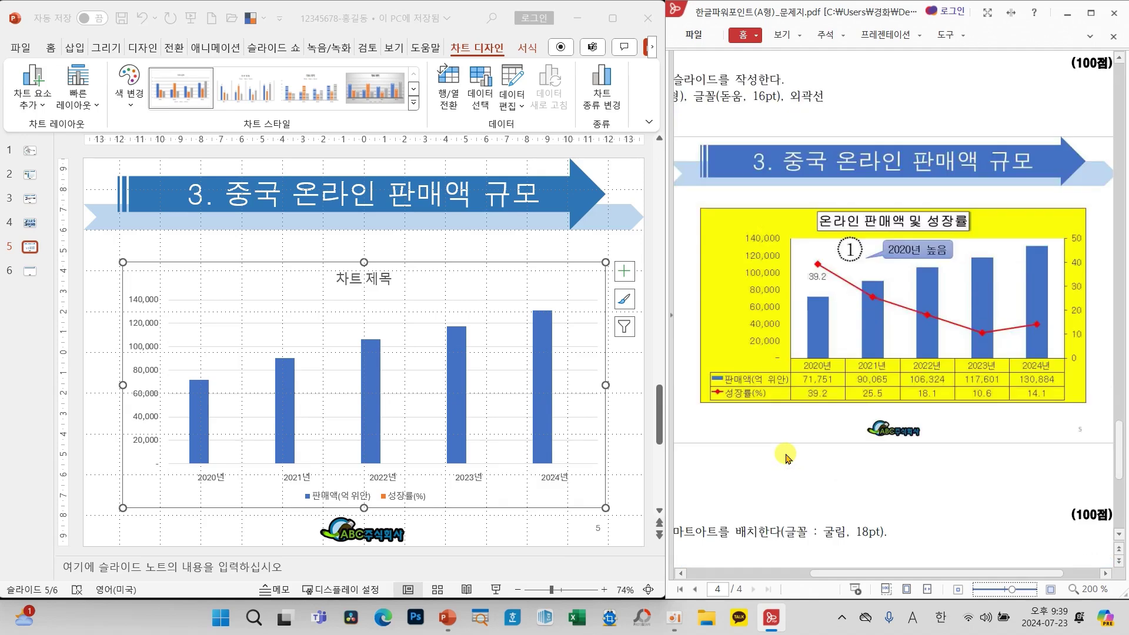
pyautogui.moveTo(707, 356); pyautogui.dragTo(1069, 405)
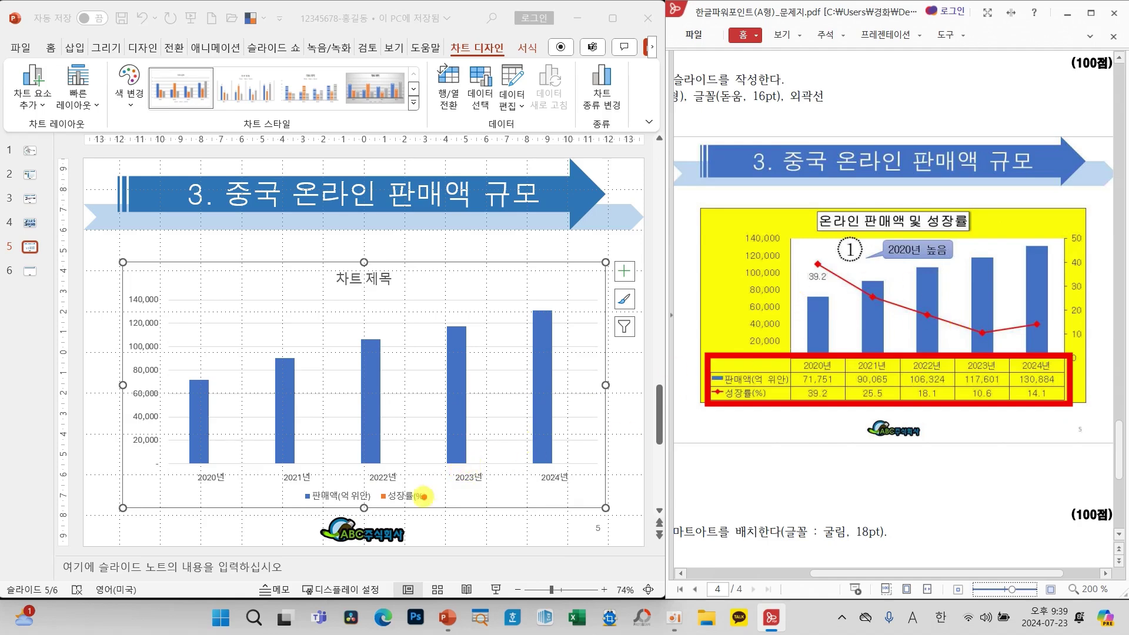
pyautogui.moveTo(404, 491); pyautogui.dragTo(454, 491)
pyautogui.moveTo(409, 411); pyautogui.dragTo(429, 405)
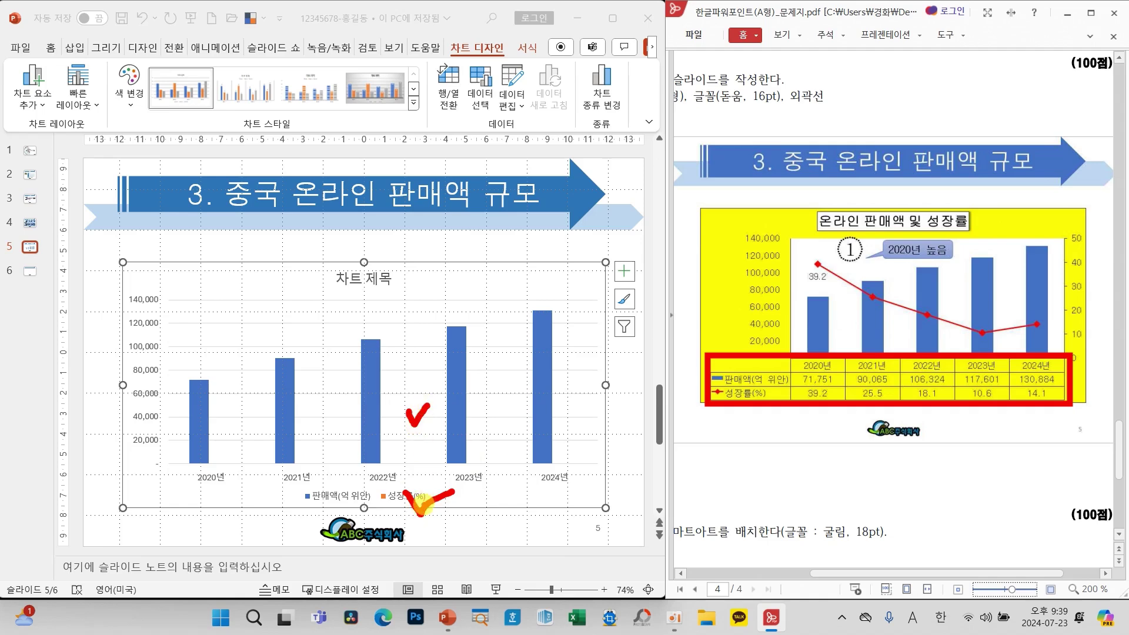
pyautogui.moveTo(628, 285)
pyautogui.mouseDown()
pyautogui.moveTo(599, 267)
pyautogui.moveTo(650, 272)
pyautogui.mouseUp()
pyautogui.press('Escape')
pyautogui.click(625, 275)
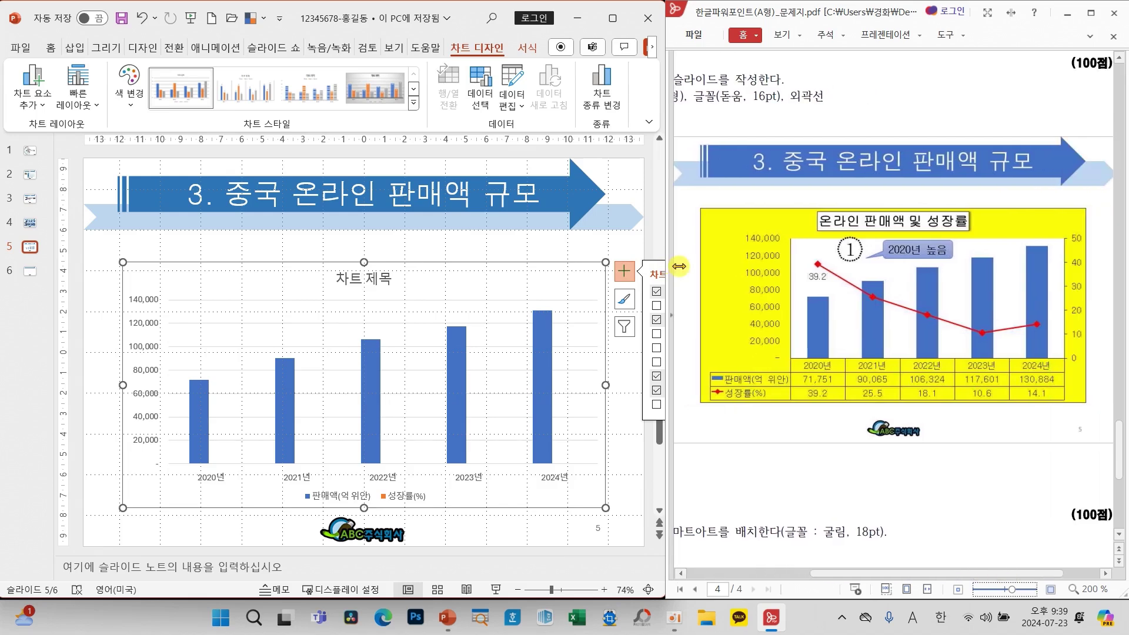
pyautogui.click(621, 377)
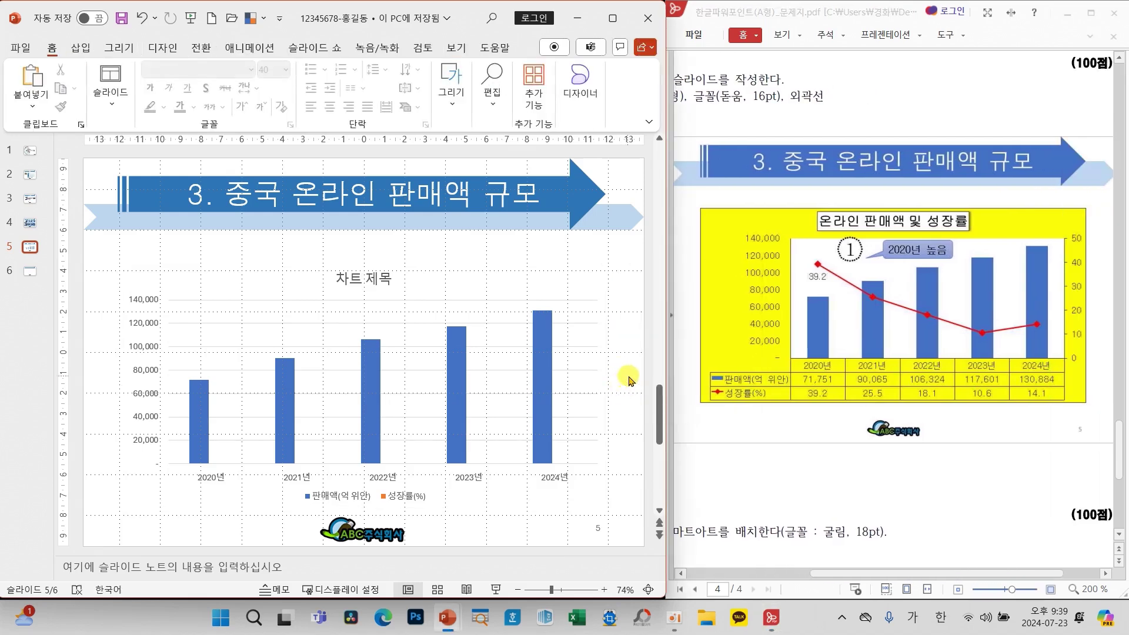
# Remove the chart's gridlines and legend, and add a data table with legend keys
pyautogui.click(506, 295)
pyautogui.click(625, 275)
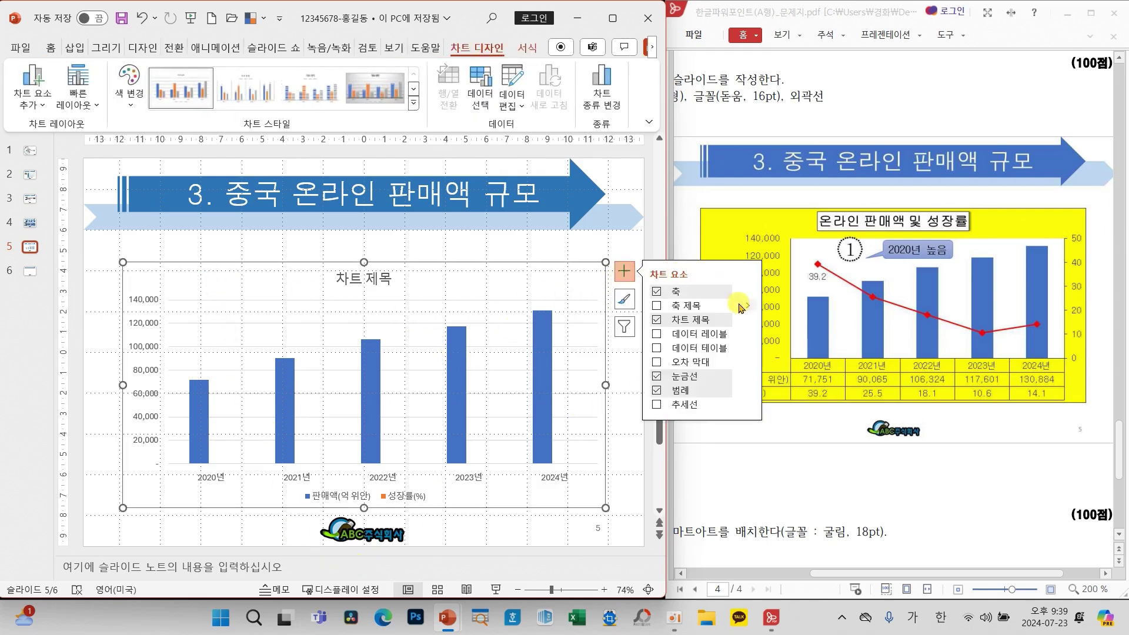
pyautogui.click(657, 377)
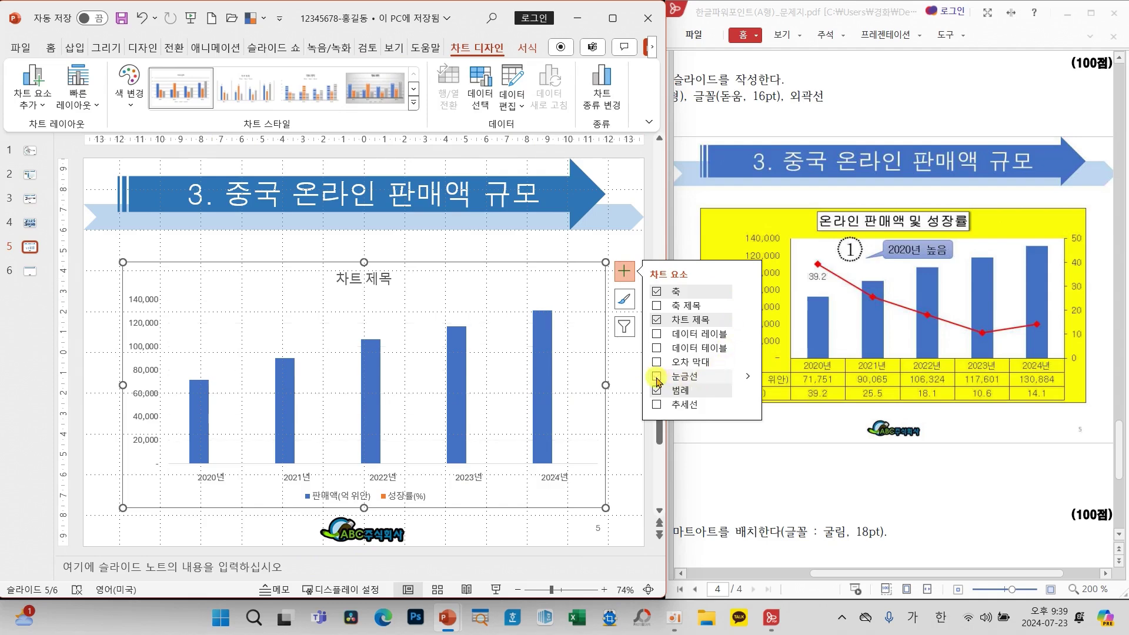
pyautogui.click(656, 391)
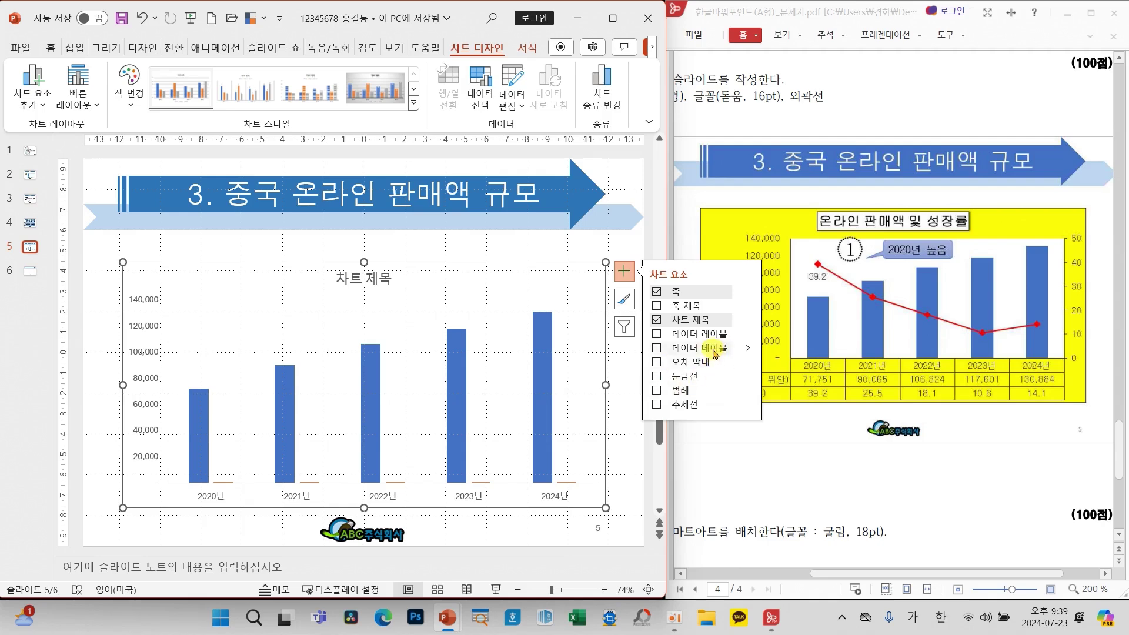
pyautogui.moveTo(746, 349)
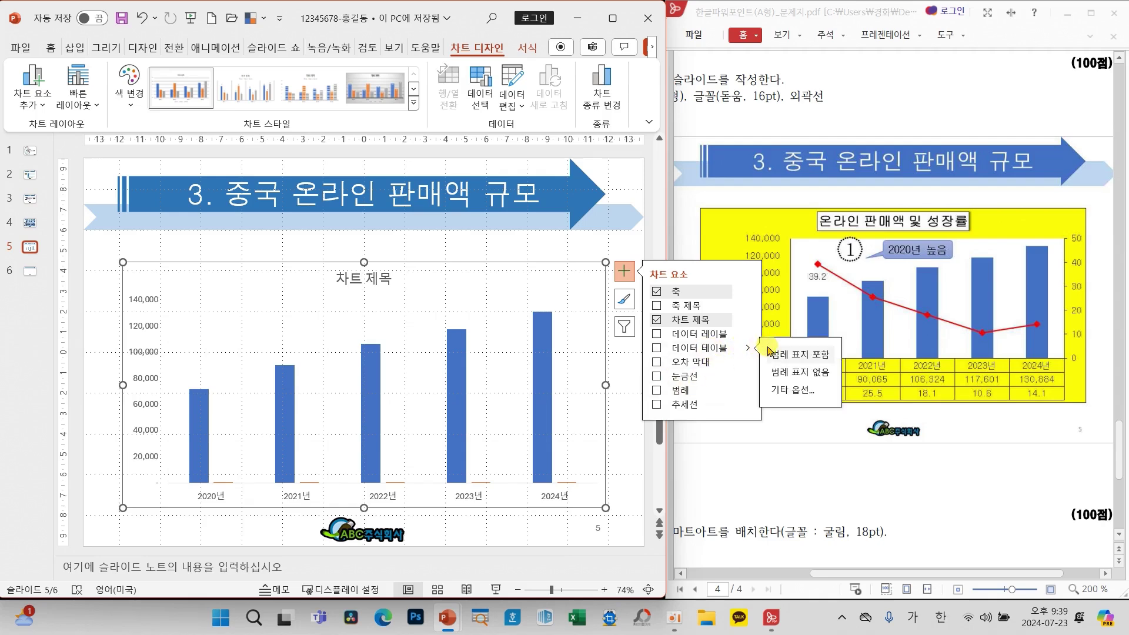
pyautogui.click(791, 355)
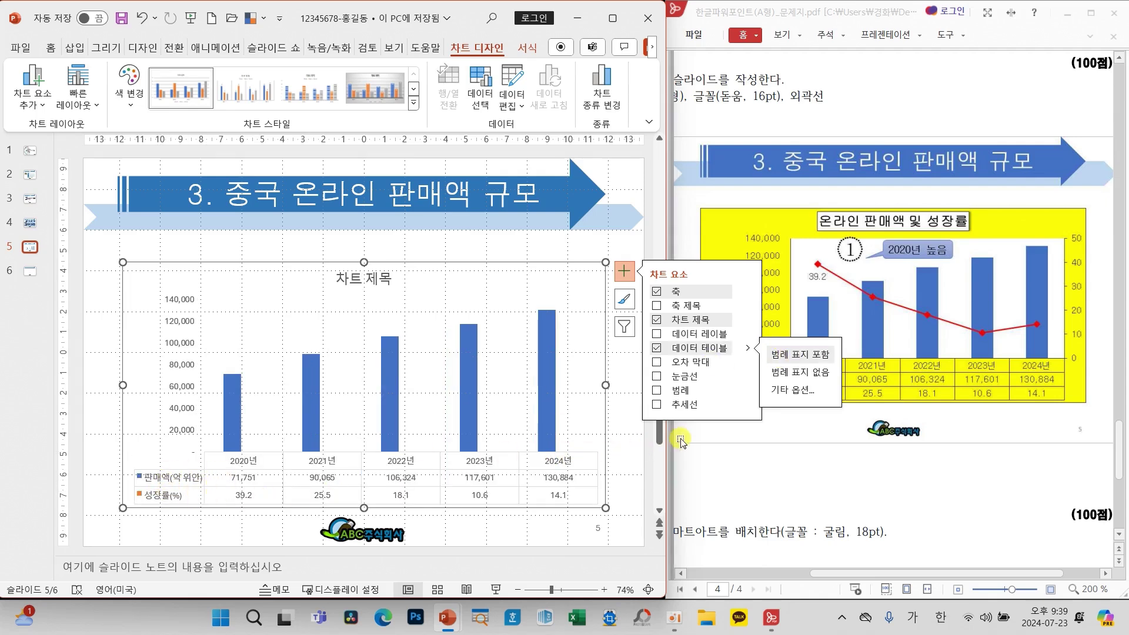
pyautogui.click(699, 440)
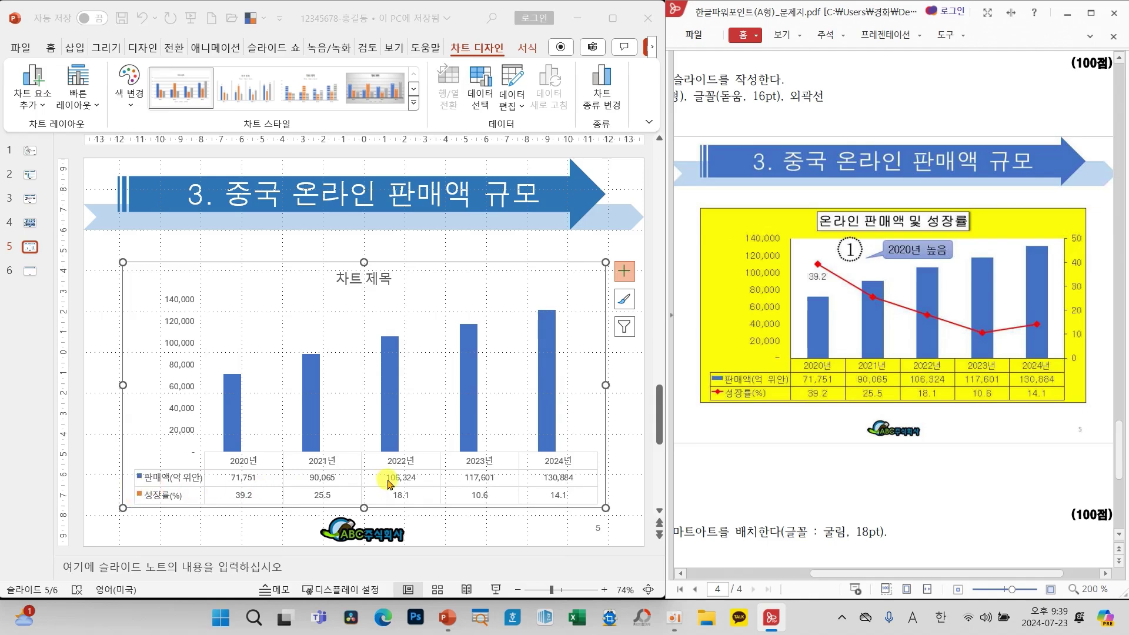
# Enlarge the slide 5 chart outward from its upper-left corner
pyautogui.click(123, 261)
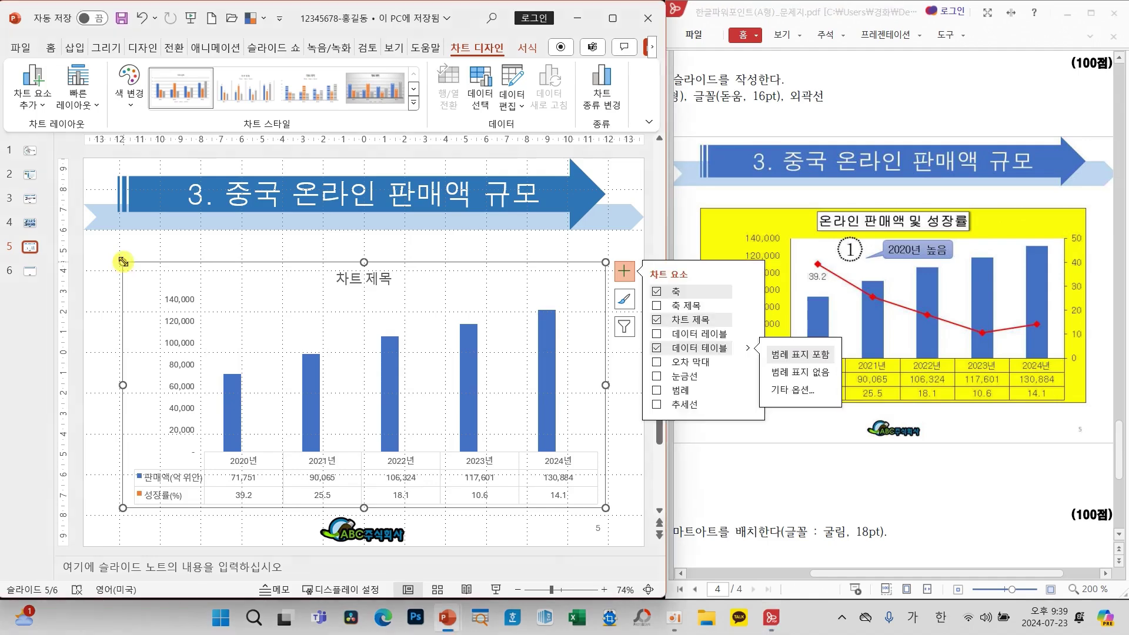
pyautogui.moveTo(123, 262); pyautogui.dragTo(110, 245)
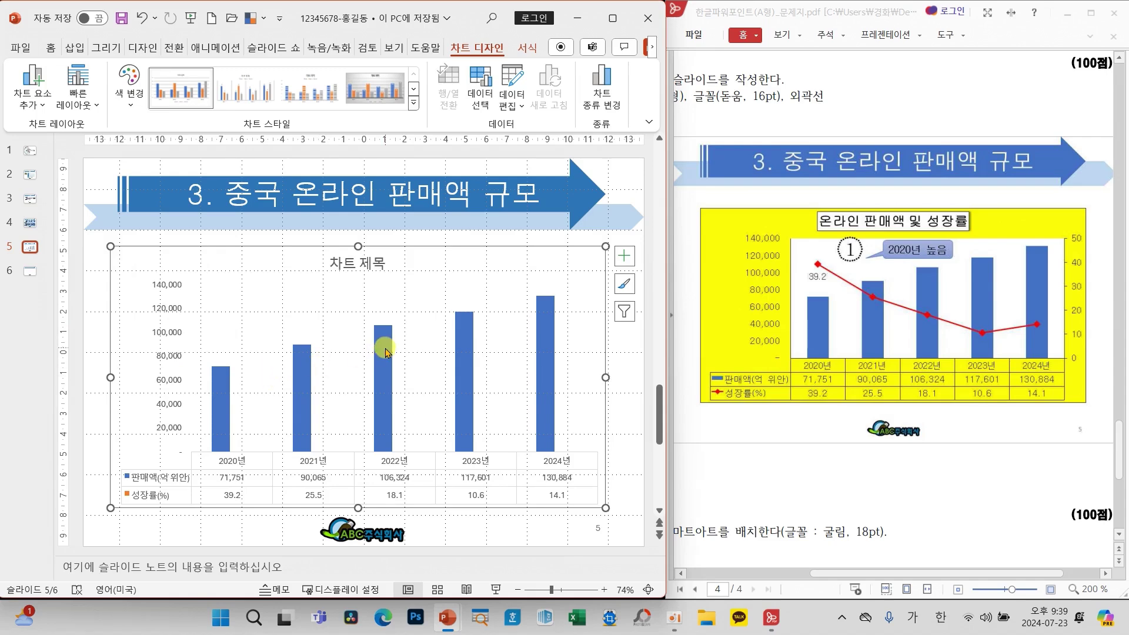
pyautogui.moveTo(386, 353)
# Compare the sample chart in the reference PDF with the slide chart's enabled elements and data table options
pyautogui.click(834, 573)
pyautogui.moveTo(834, 573); pyautogui.dragTo(827, 573)
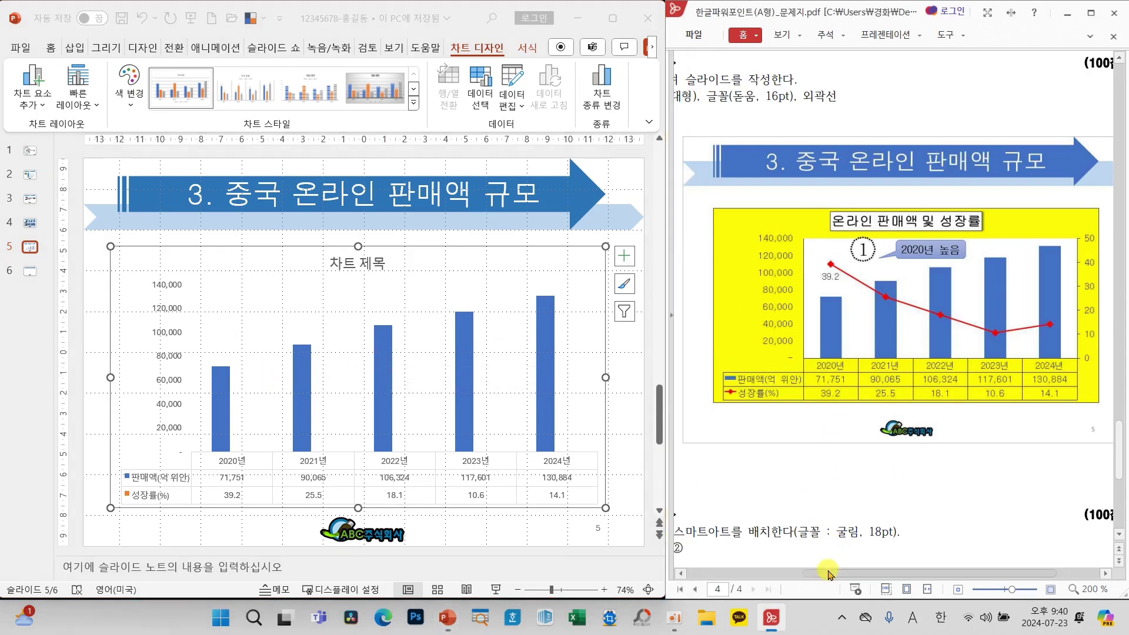
pyautogui.click(624, 257)
pyautogui.click(624, 257)
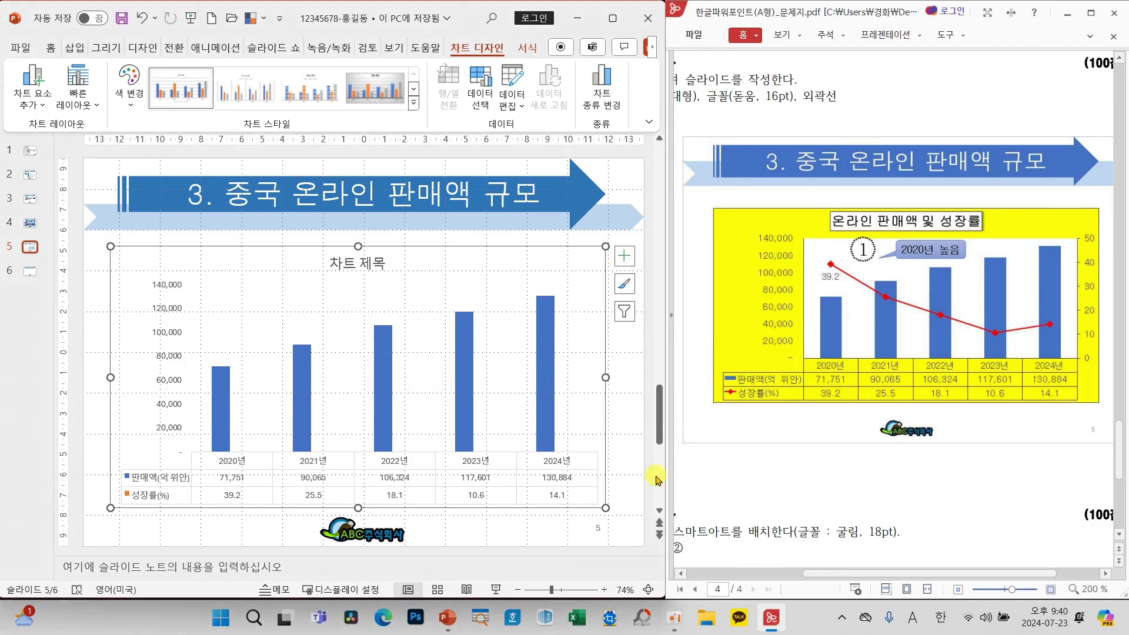
pyautogui.click(636, 482)
pyautogui.click(557, 318)
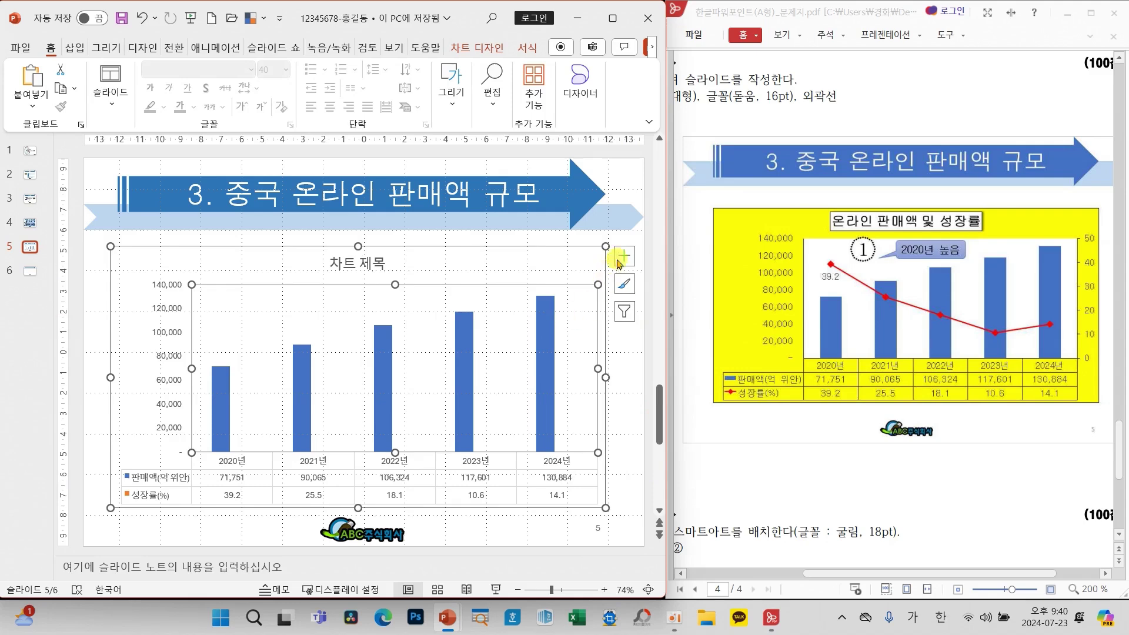
pyautogui.click(624, 257)
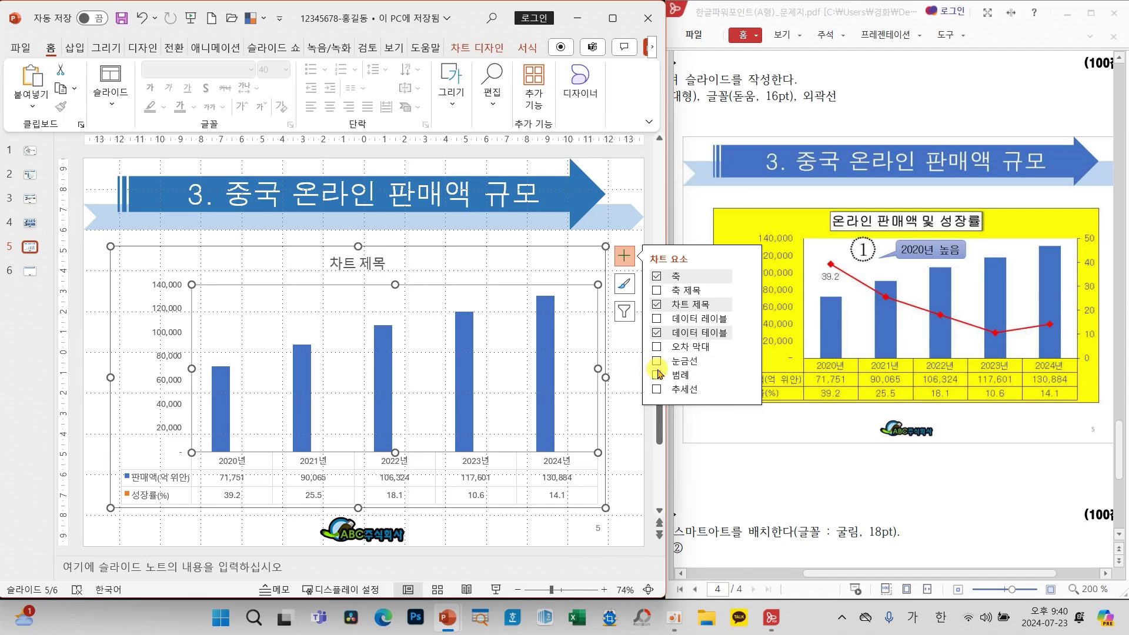
pyautogui.click(747, 334)
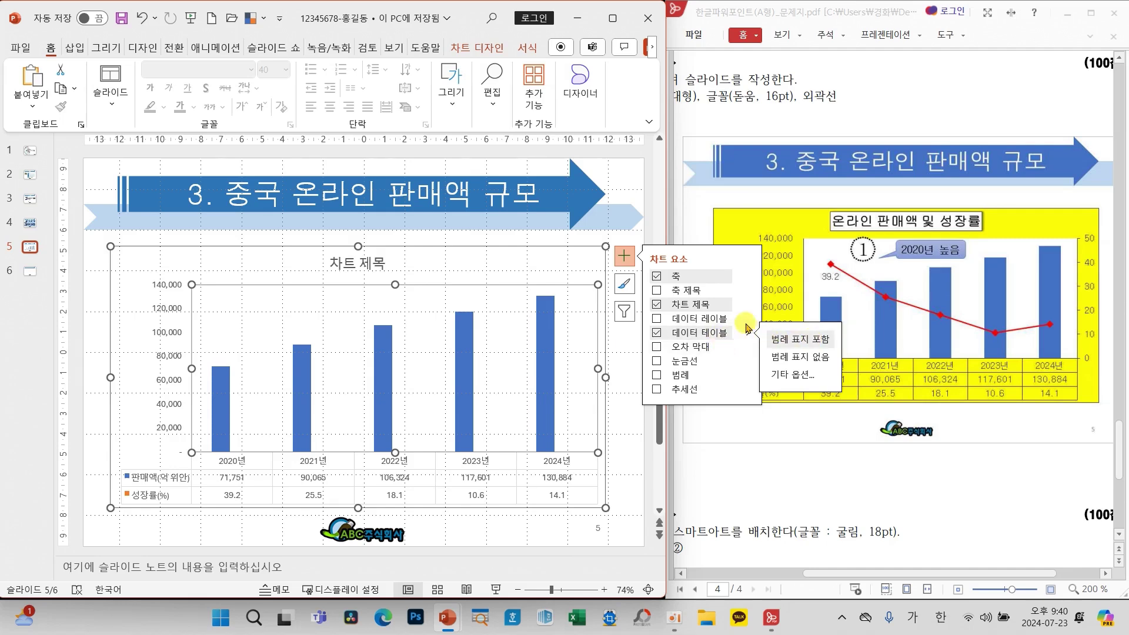
# Set the whole chart's text to the 돋움 font at 16 pt
pyautogui.click(580, 265)
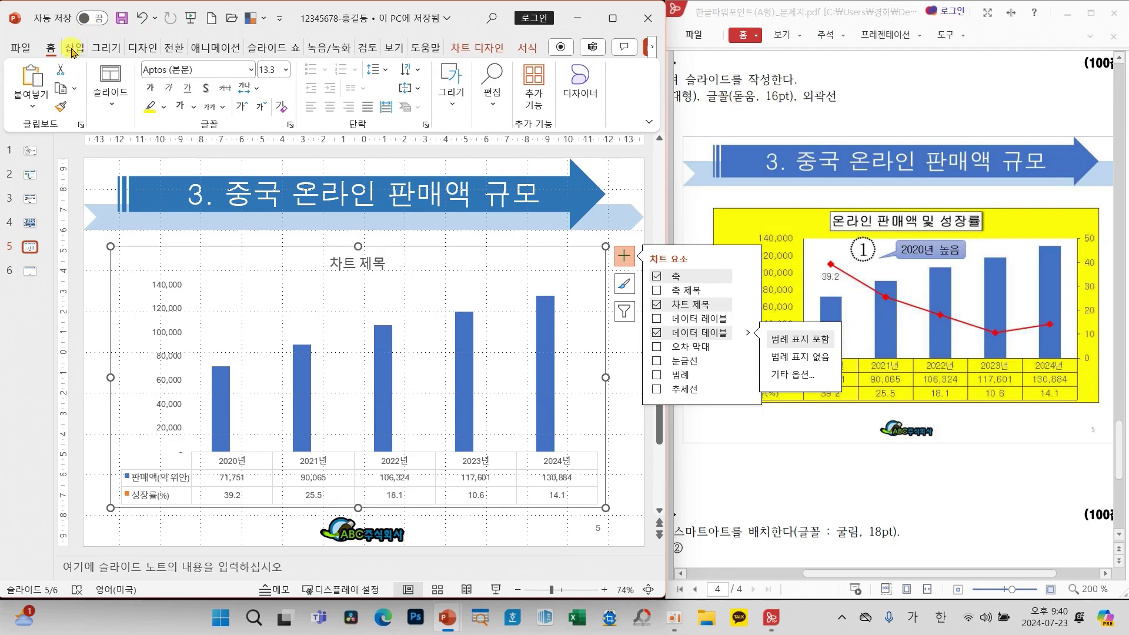
pyautogui.click(251, 69)
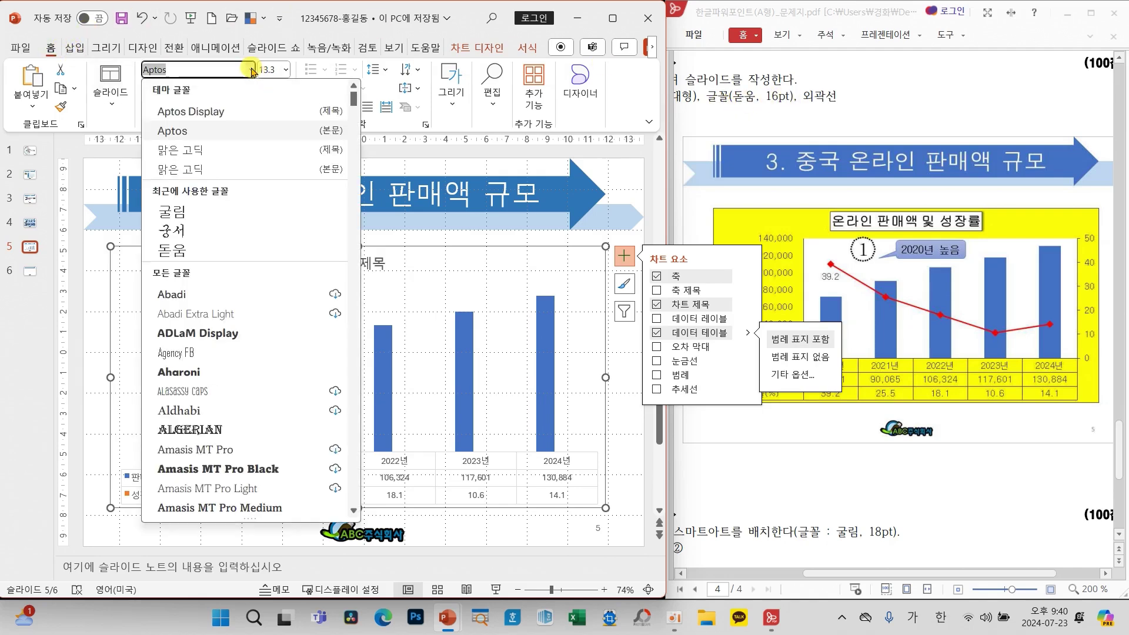
pyautogui.click(173, 251)
pyautogui.click(286, 69)
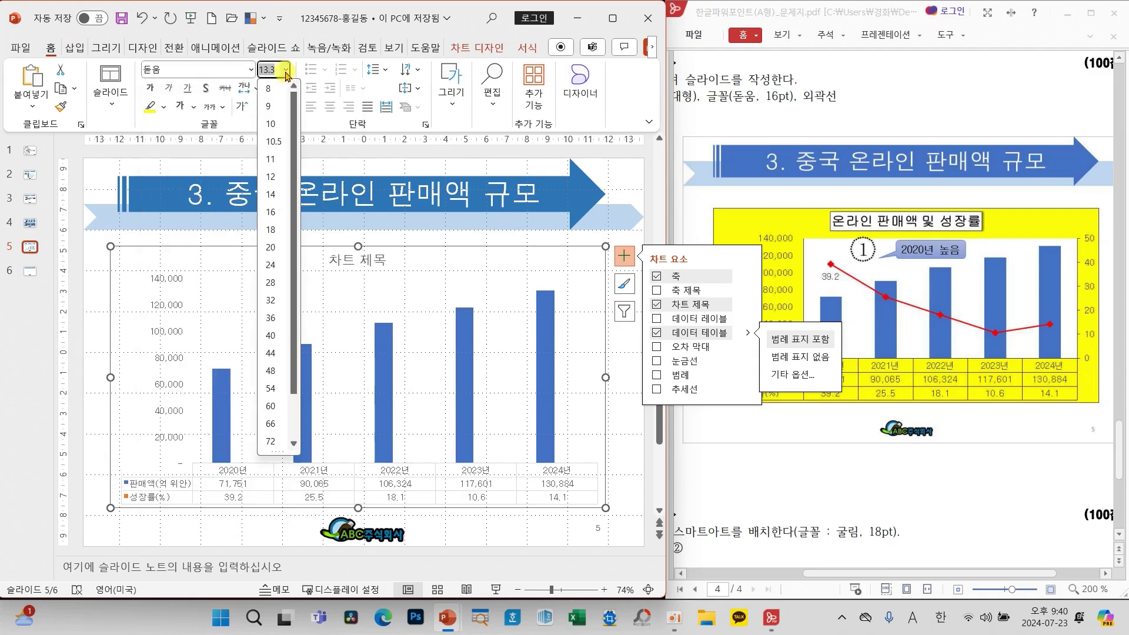
pyautogui.click(280, 215)
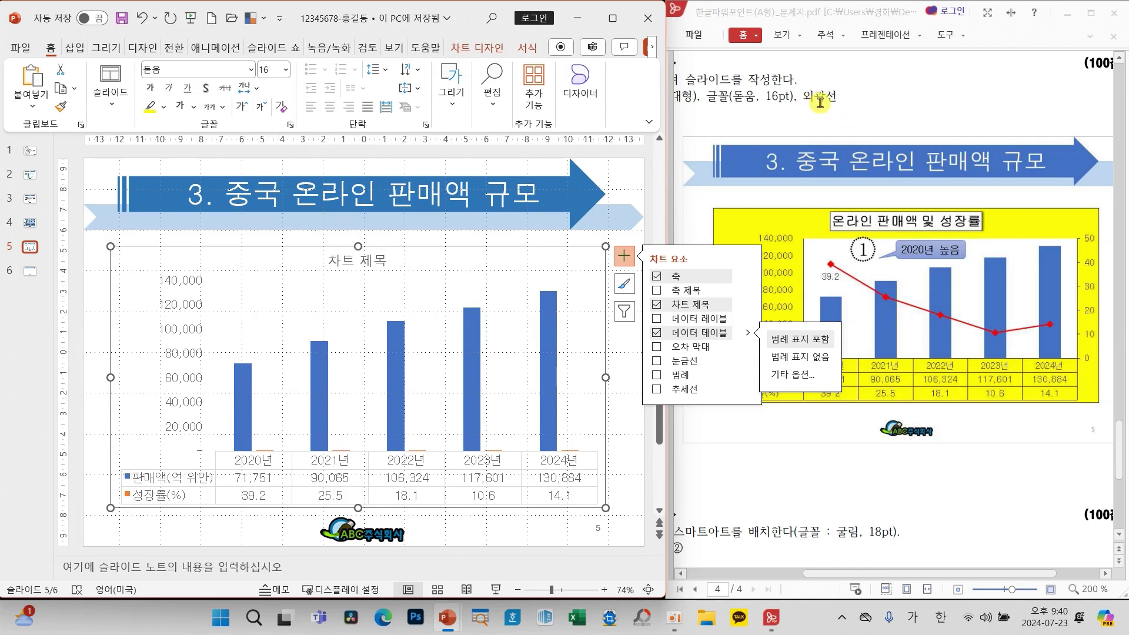
# Add a black outline around the chart area
pyautogui.click(462, 111)
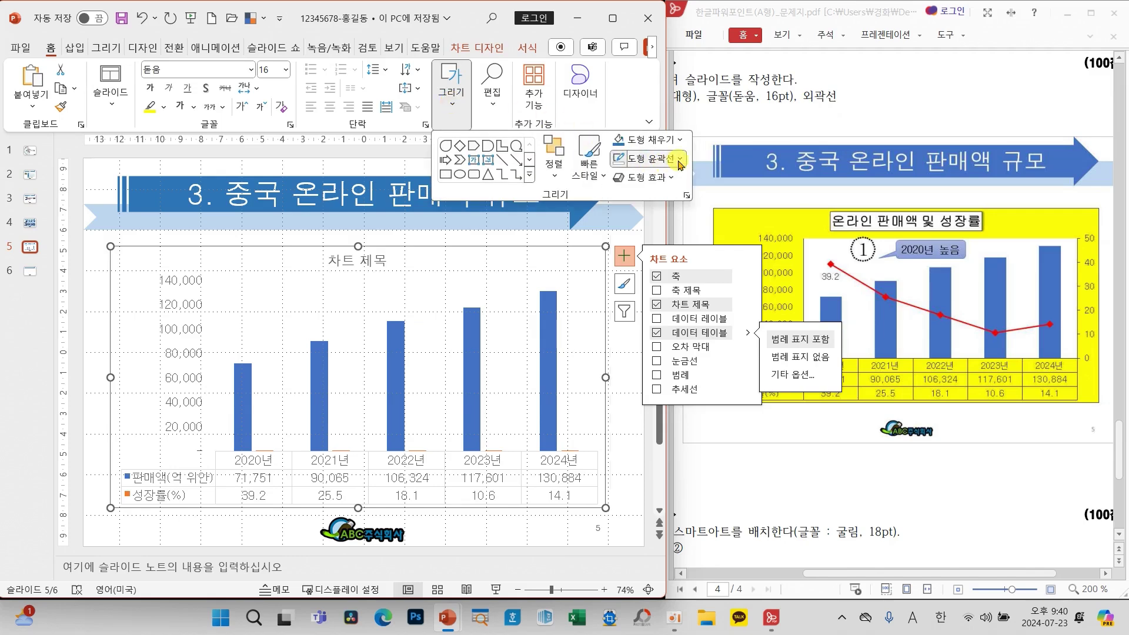
pyautogui.click(646, 158)
pyautogui.click(629, 227)
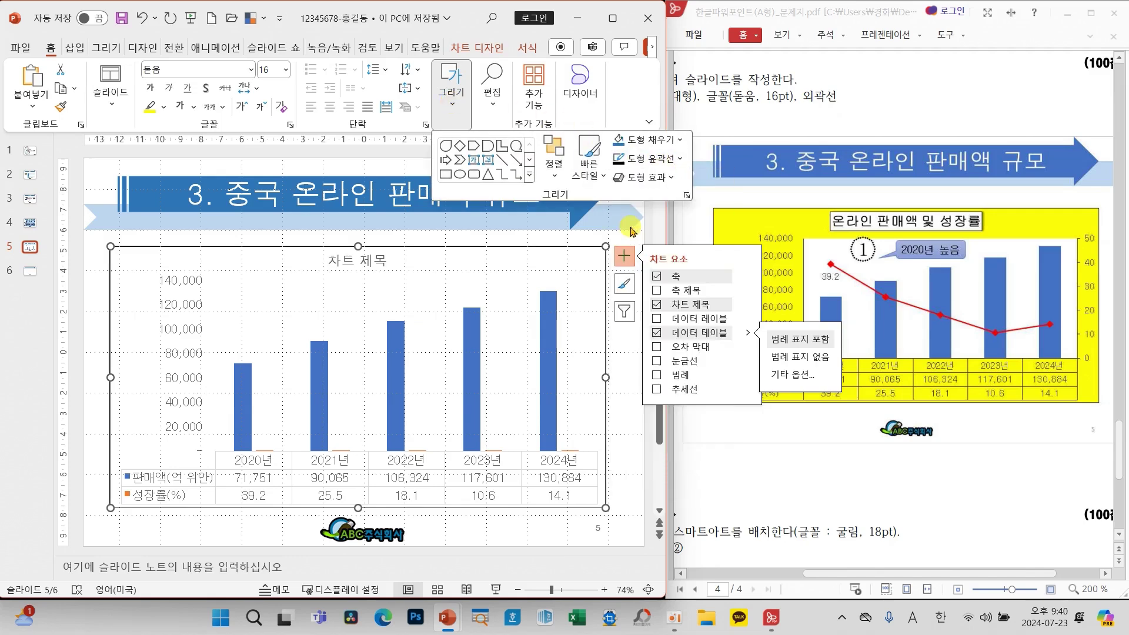
pyautogui.press('Escape')
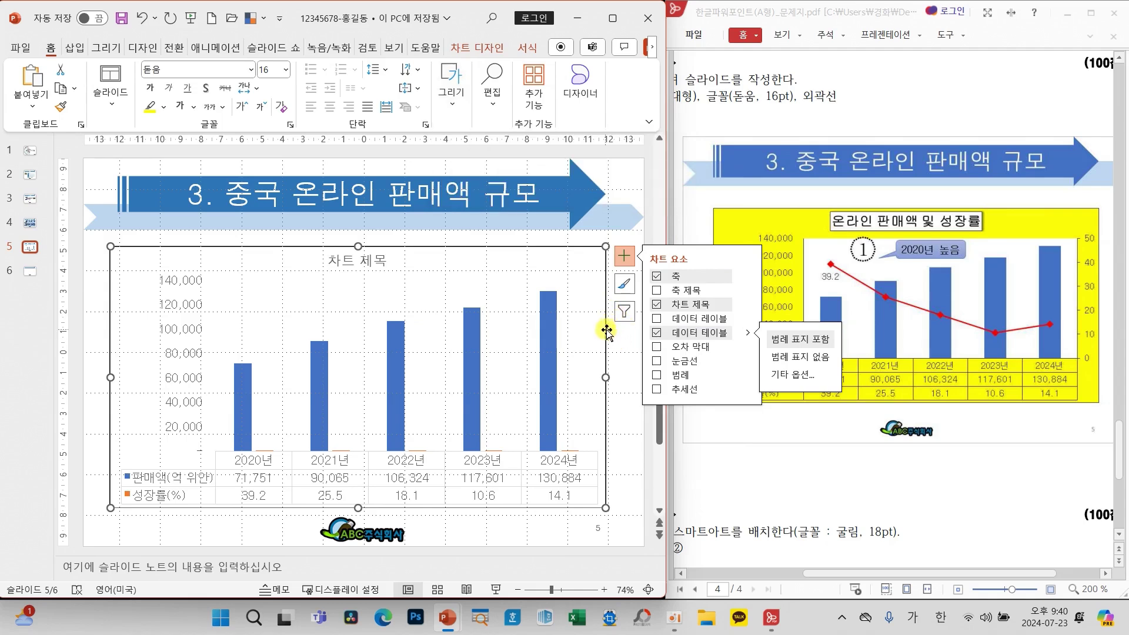
pyautogui.press('Escape')
pyautogui.click(611, 351)
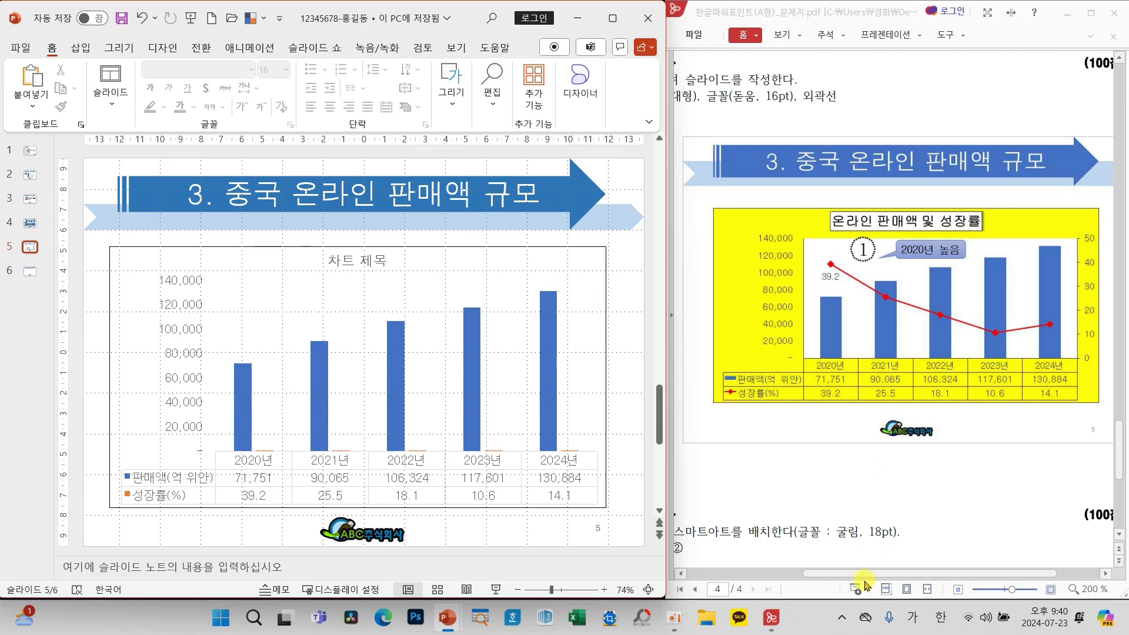
# Read the slide 5 chart requirements in the reference PDF, including the font, outline and 세부조건 details
pyautogui.moveTo(859, 574); pyautogui.dragTo(747, 575)
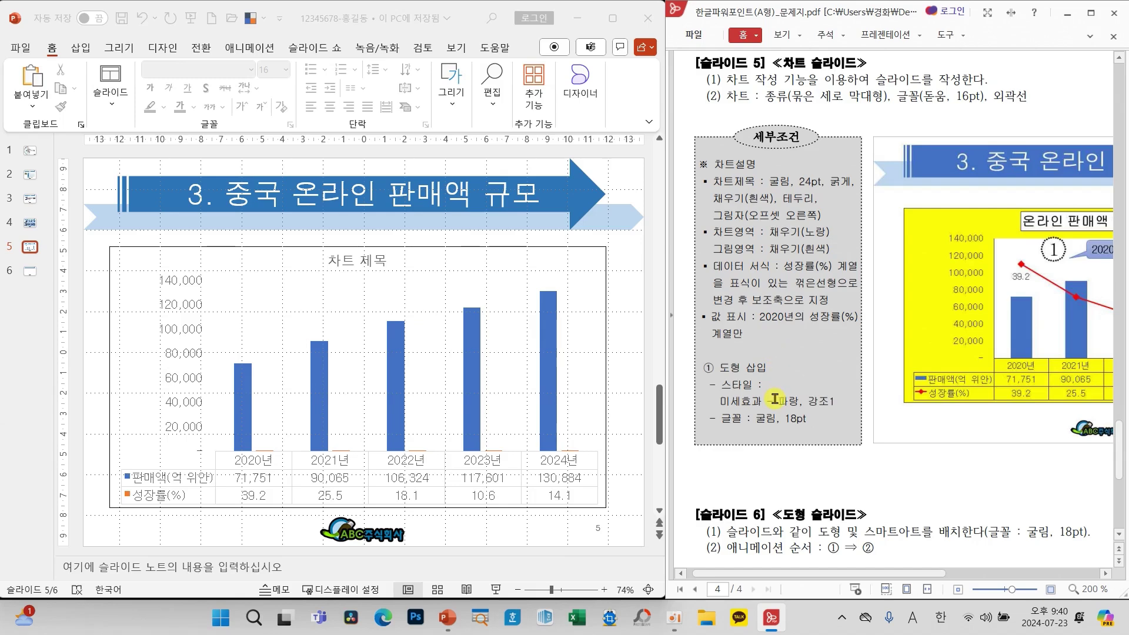
pyautogui.moveTo(882, 78); pyautogui.dragTo(1037, 110)
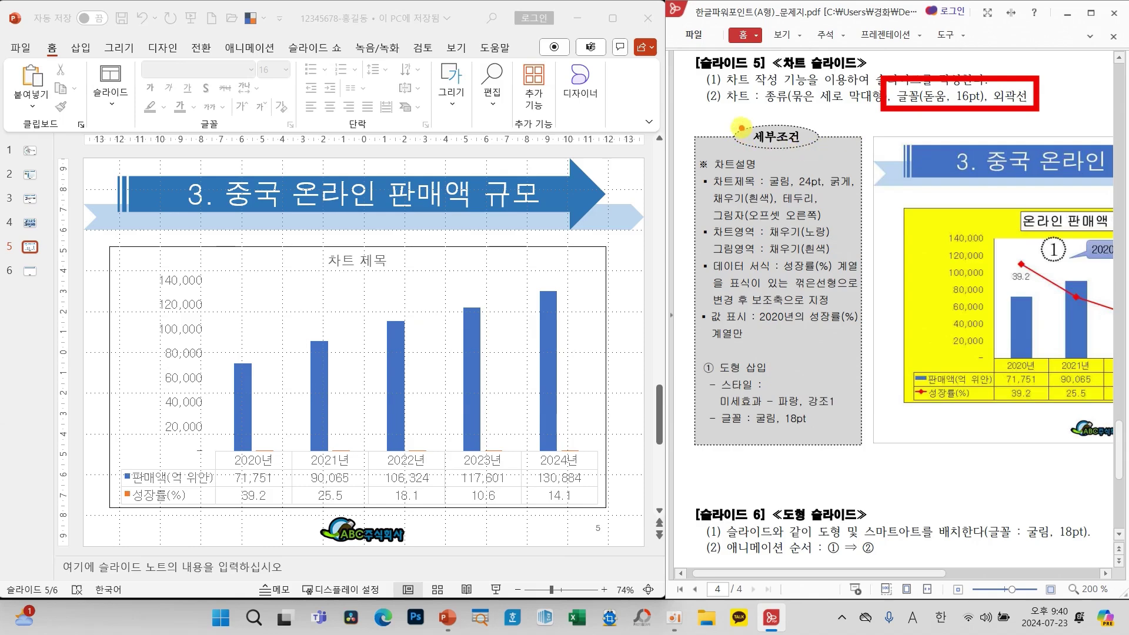
pyautogui.moveTo(868, 101); pyautogui.dragTo(863, 122)
pyautogui.moveTo(722, 137); pyautogui.dragTo(747, 134)
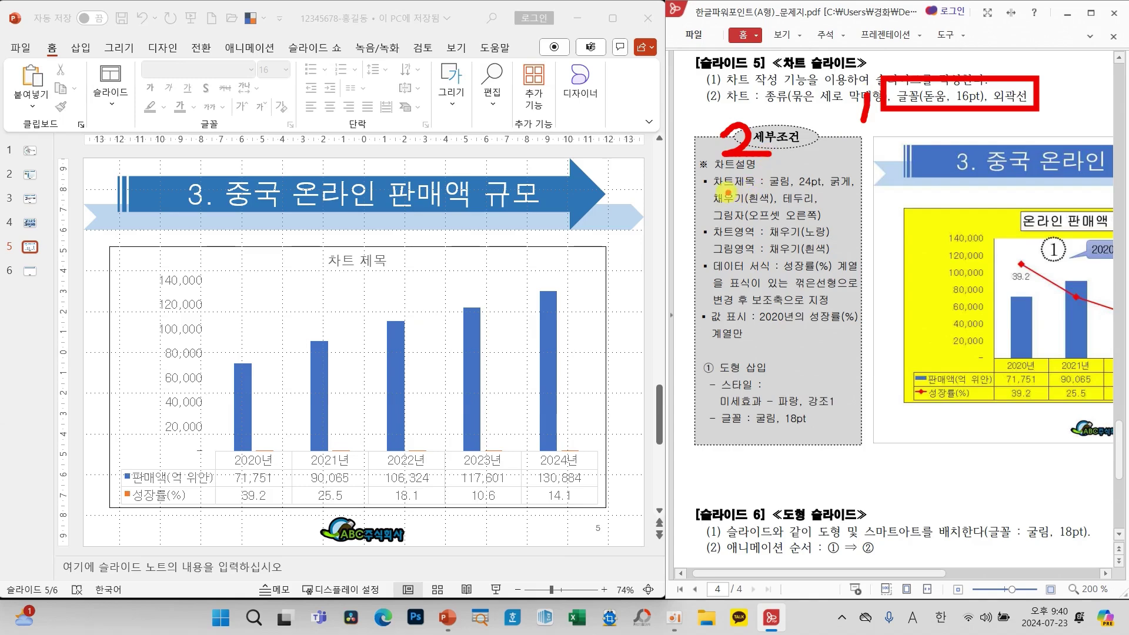
pyautogui.press('Escape')
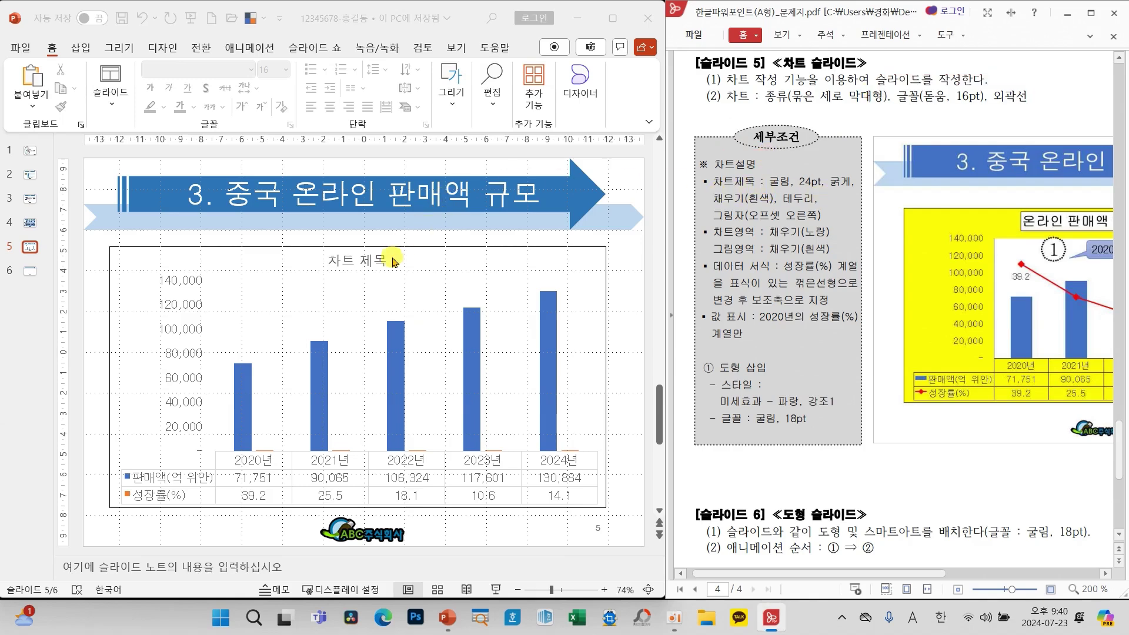
# Format the chart title in bold 굴림 at 24 pt
pyautogui.click(370, 263)
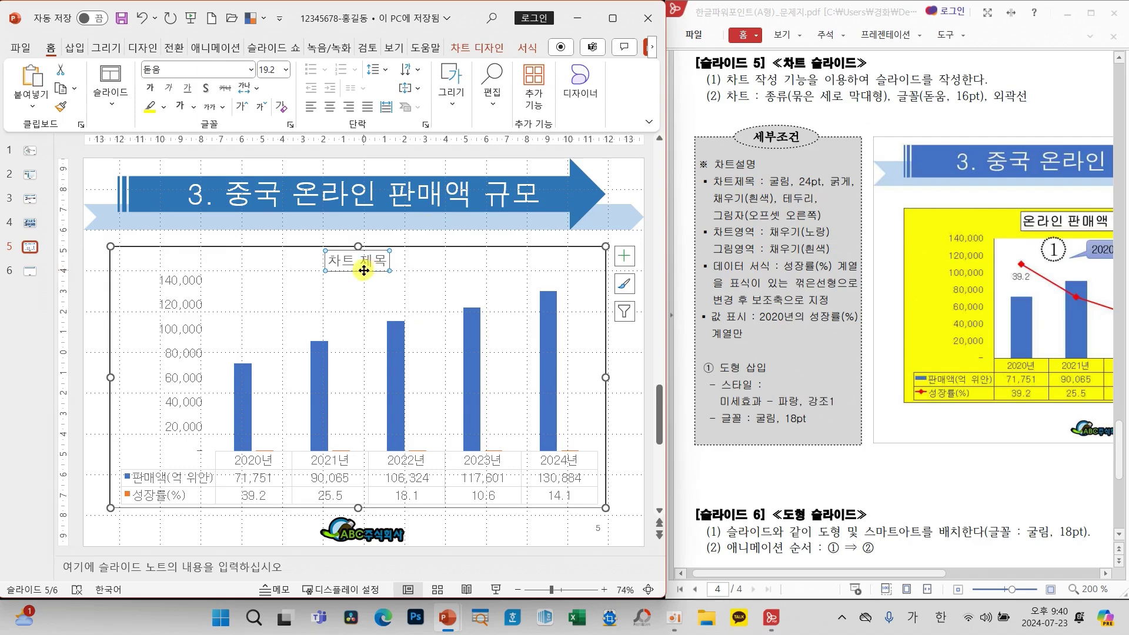
pyautogui.click(251, 70)
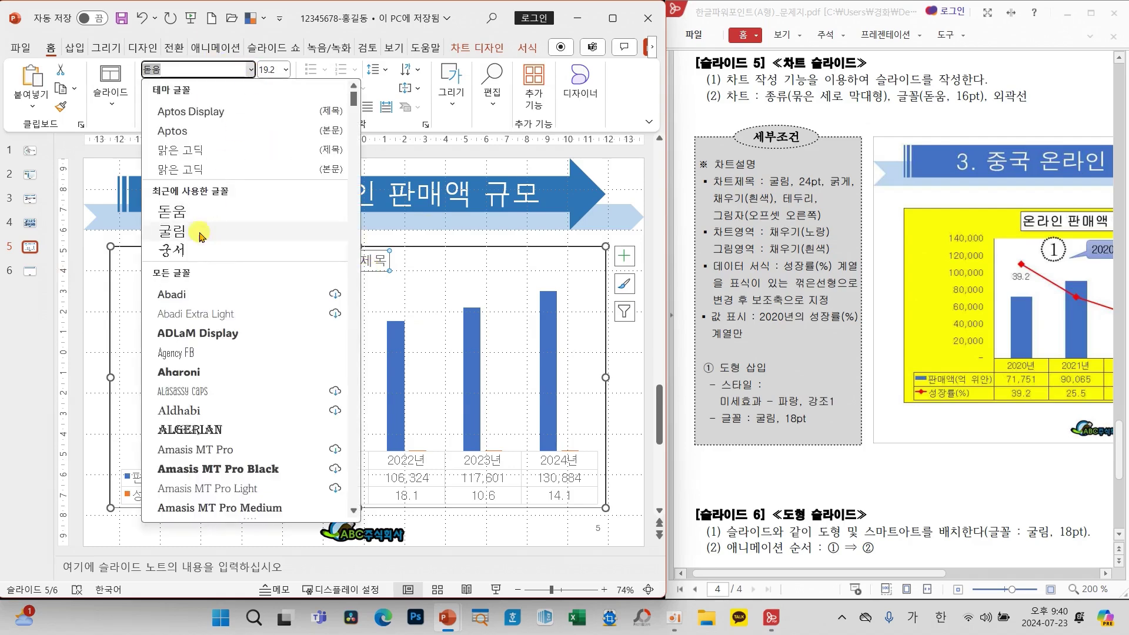
pyautogui.click(172, 232)
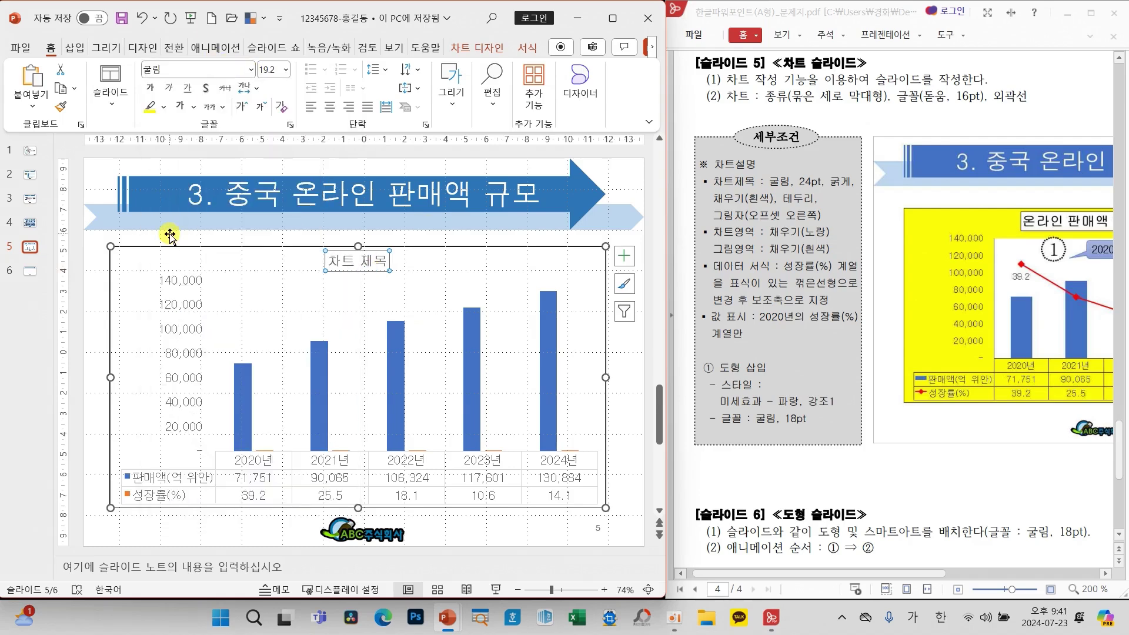
pyautogui.click(286, 70)
pyautogui.click(262, 246)
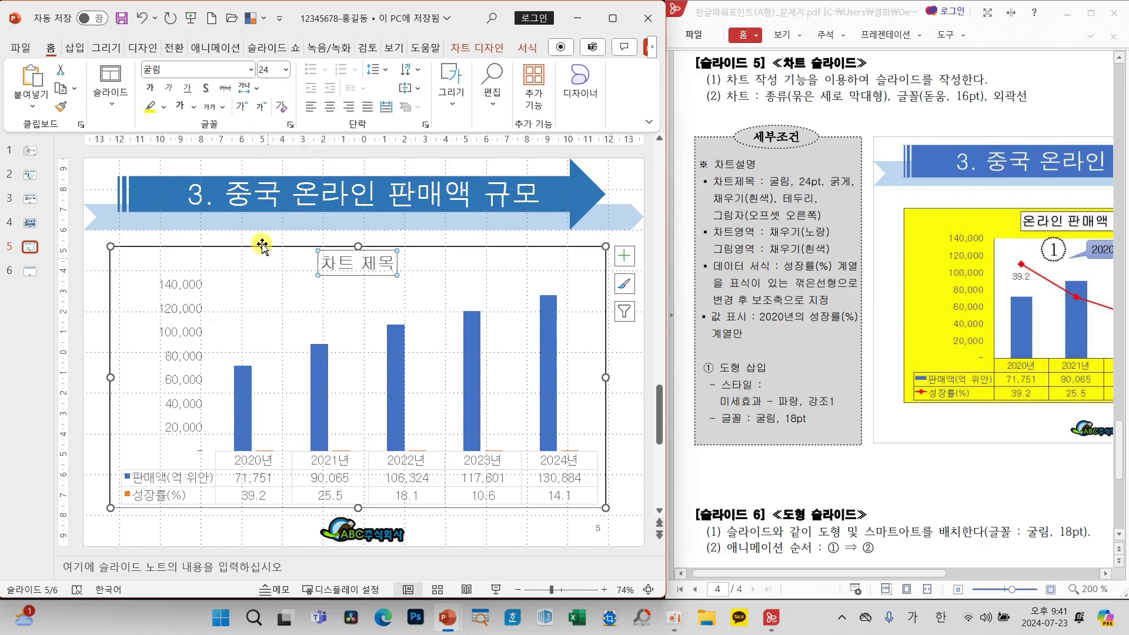
pyautogui.click(151, 88)
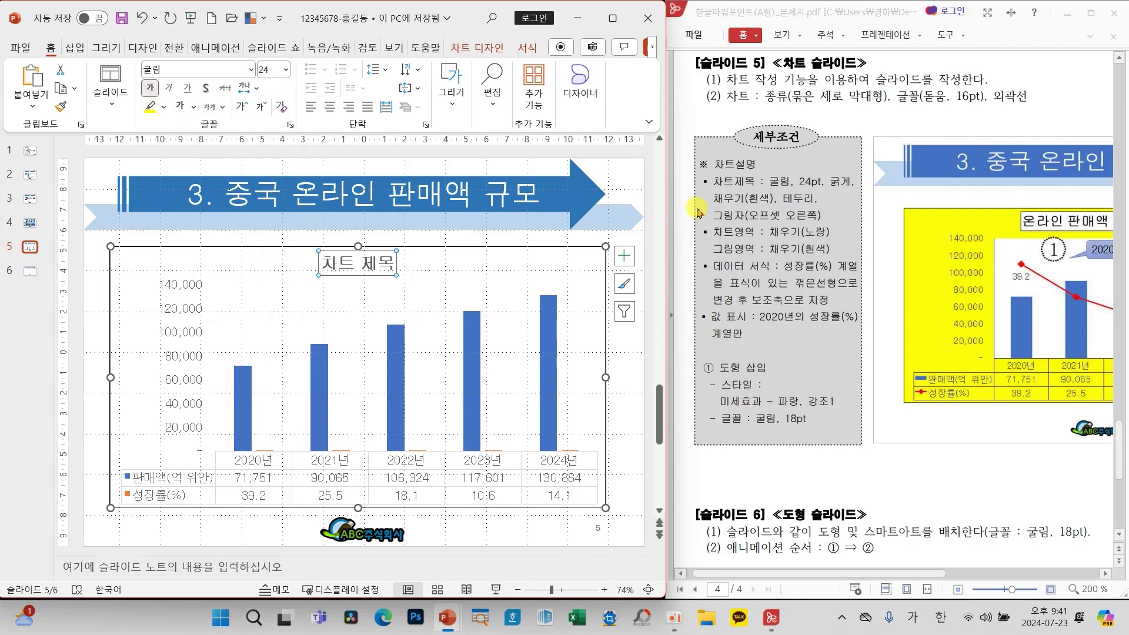
# Give the chart title a white fill, a black outline and the outer shadow 오프셋: 오른쪽
pyautogui.click(451, 88)
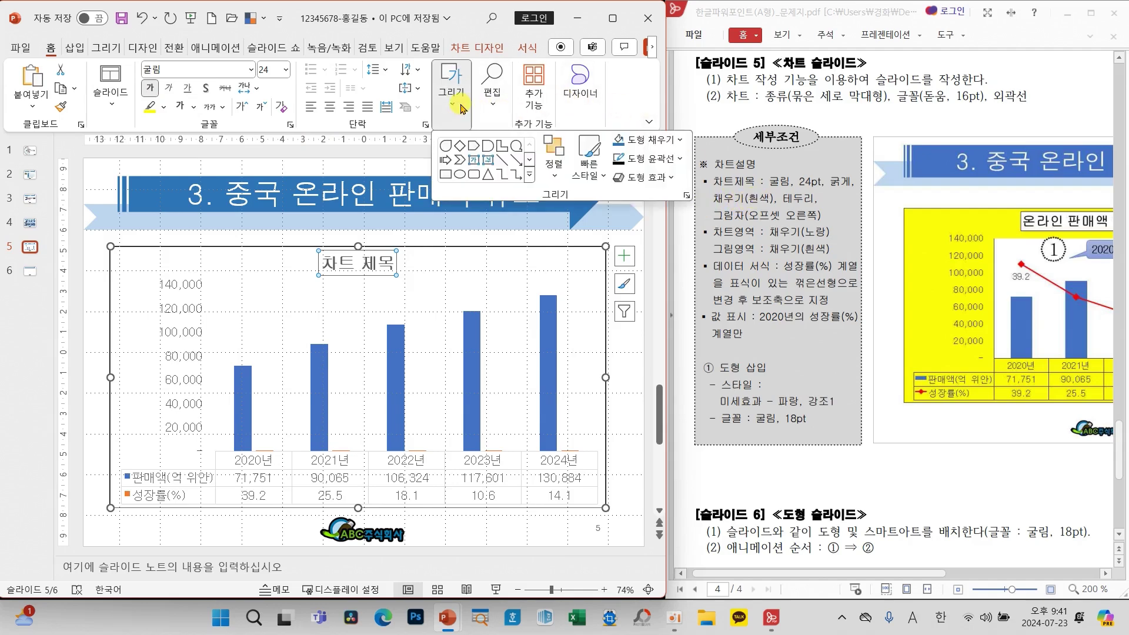
pyautogui.click(680, 143)
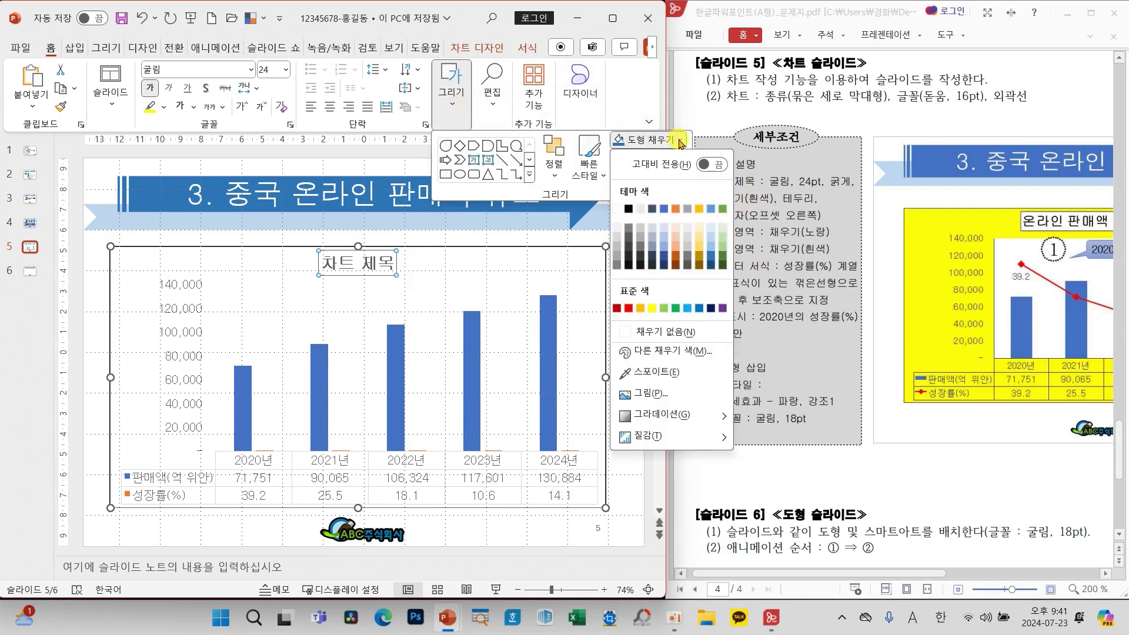
pyautogui.click(620, 211)
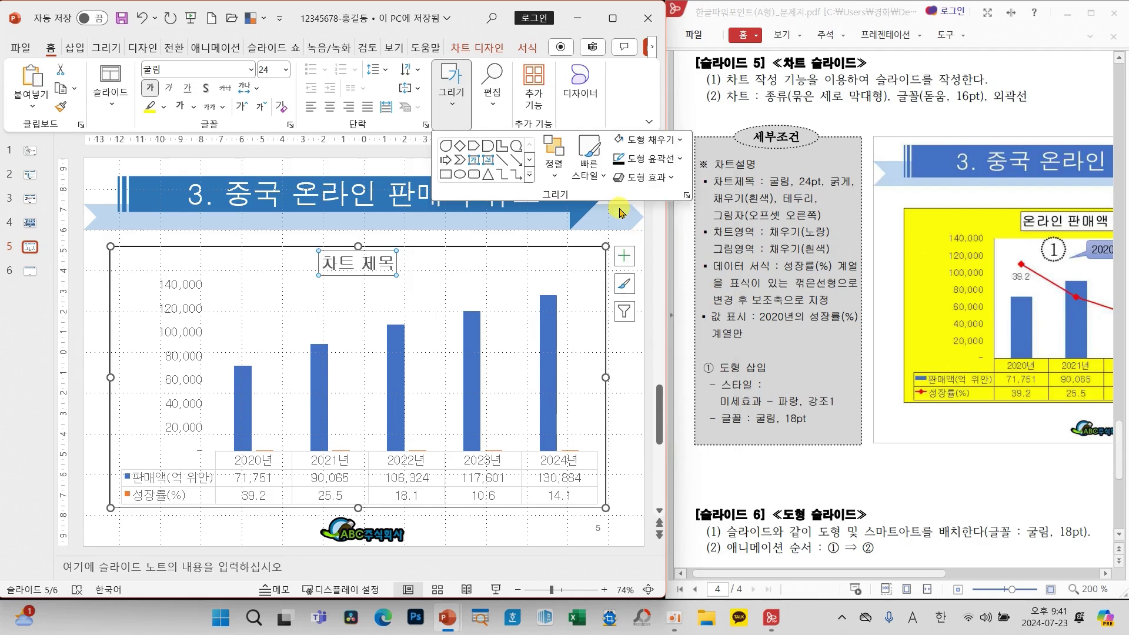
pyautogui.click(659, 159)
pyautogui.click(628, 228)
pyautogui.click(637, 181)
pyautogui.moveTo(654, 234)
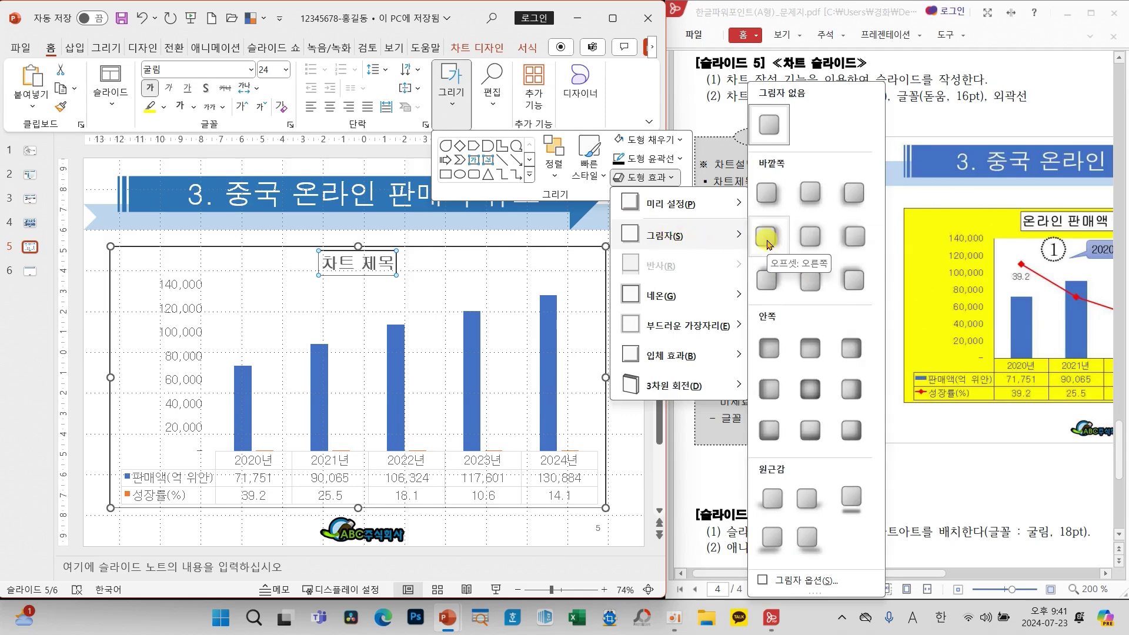
pyautogui.click(767, 234)
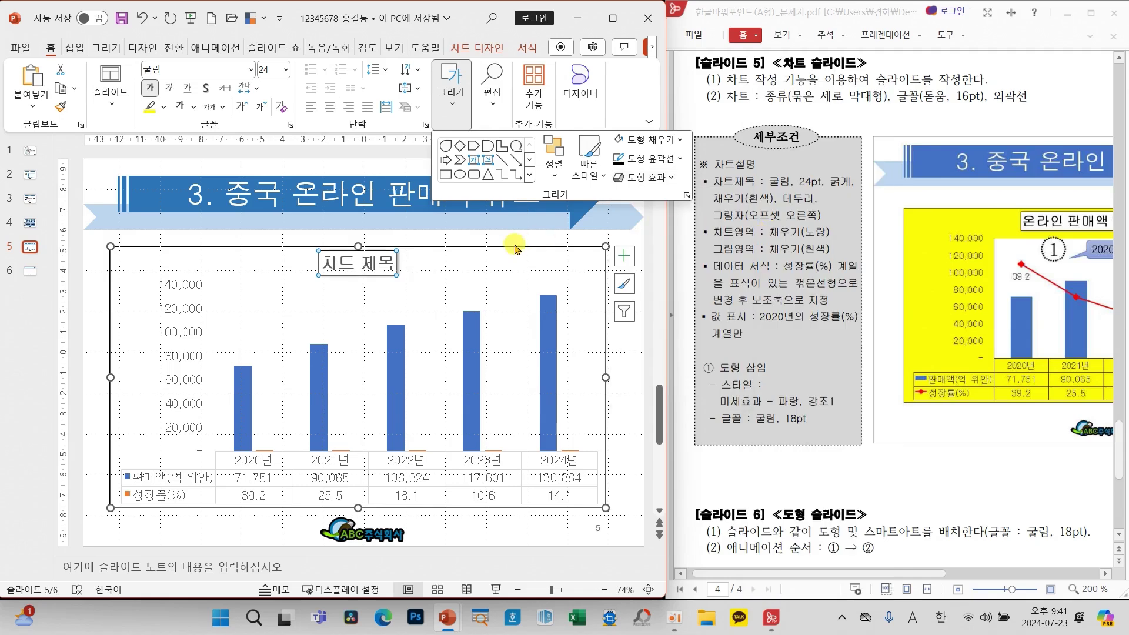
# Replace the chart title's placeholder text with "온라인 판매액 및 성장률"
pyautogui.click(328, 263)
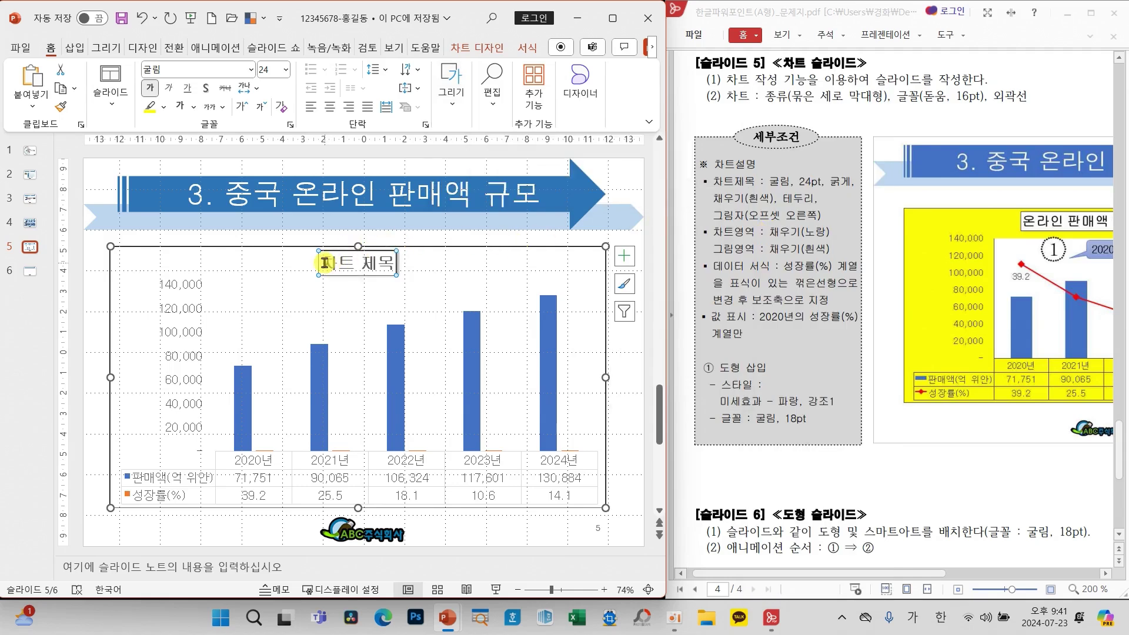
pyautogui.moveTo(327, 263); pyautogui.dragTo(381, 263)
pyautogui.write('온라')
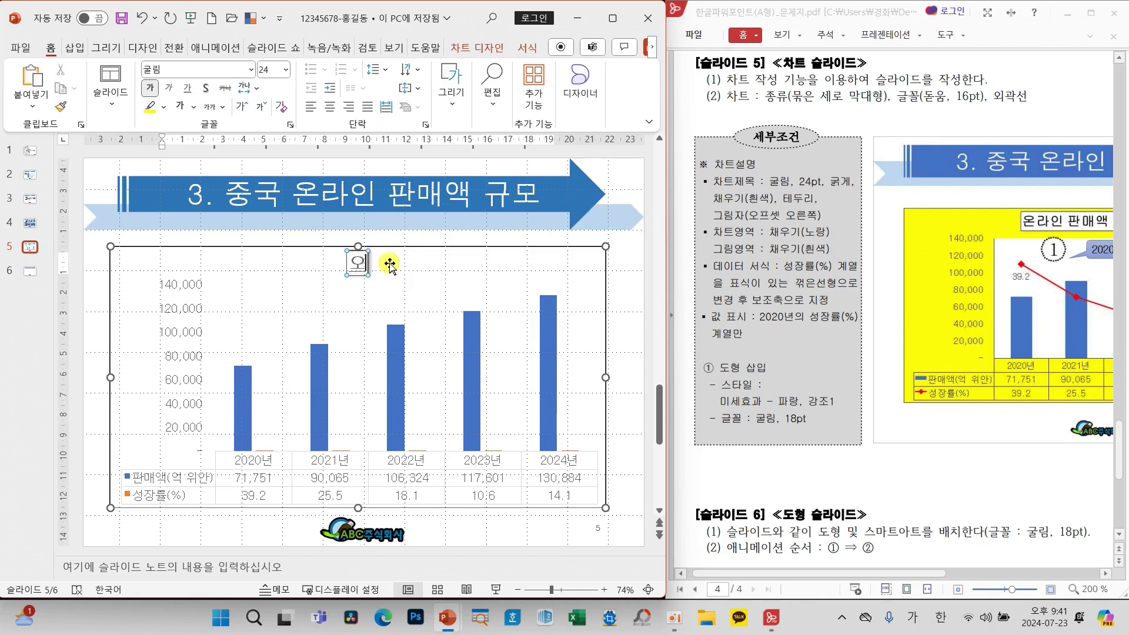
pyautogui.write('이 판매애')
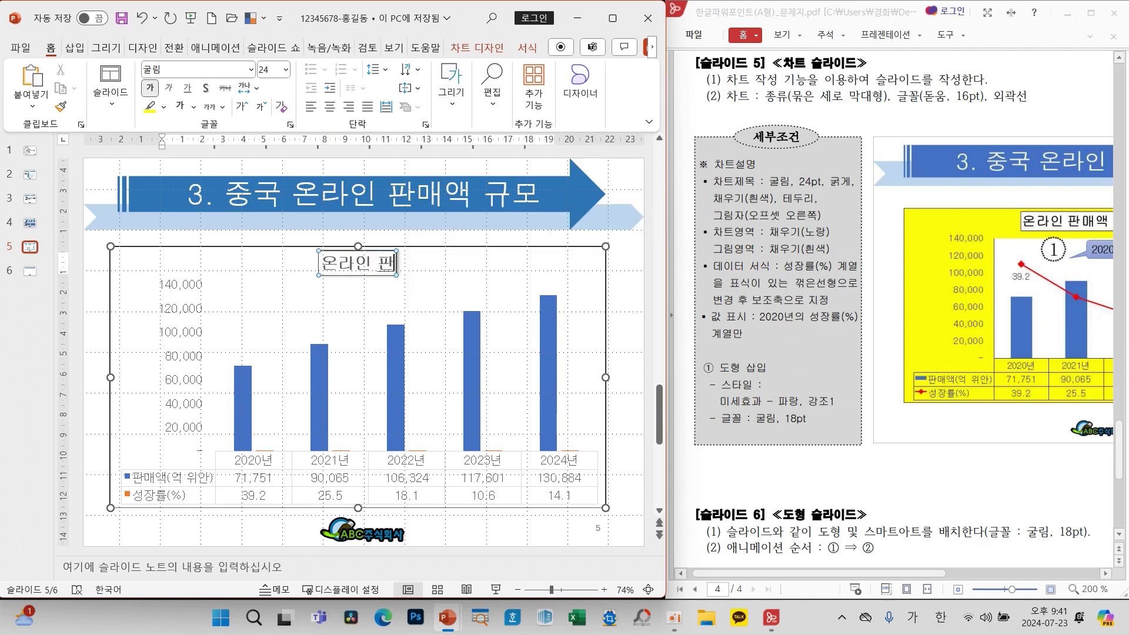
pyautogui.write(' ㅁ')
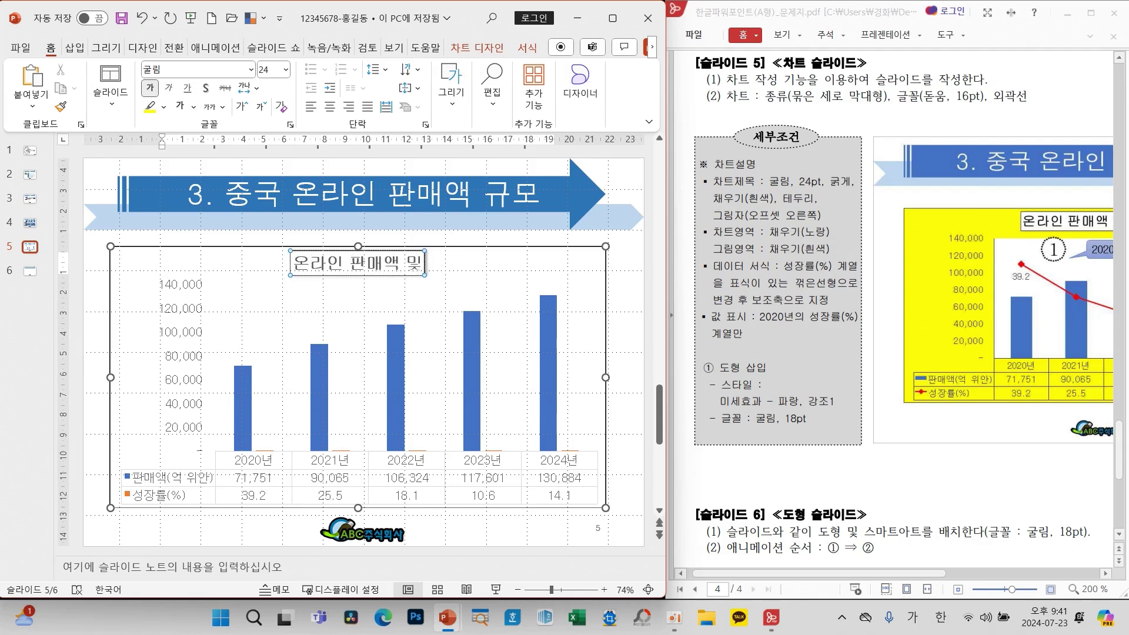
pyautogui.write(' 서ㅓㅇ자')
pyautogui.press('BackSpace')
pyautogui.press('BackSpace')
pyautogui.press('BackSpace')
pyautogui.press('BackSpace')
pyautogui.press('BackSpace')
pyautogui.write('성장률')
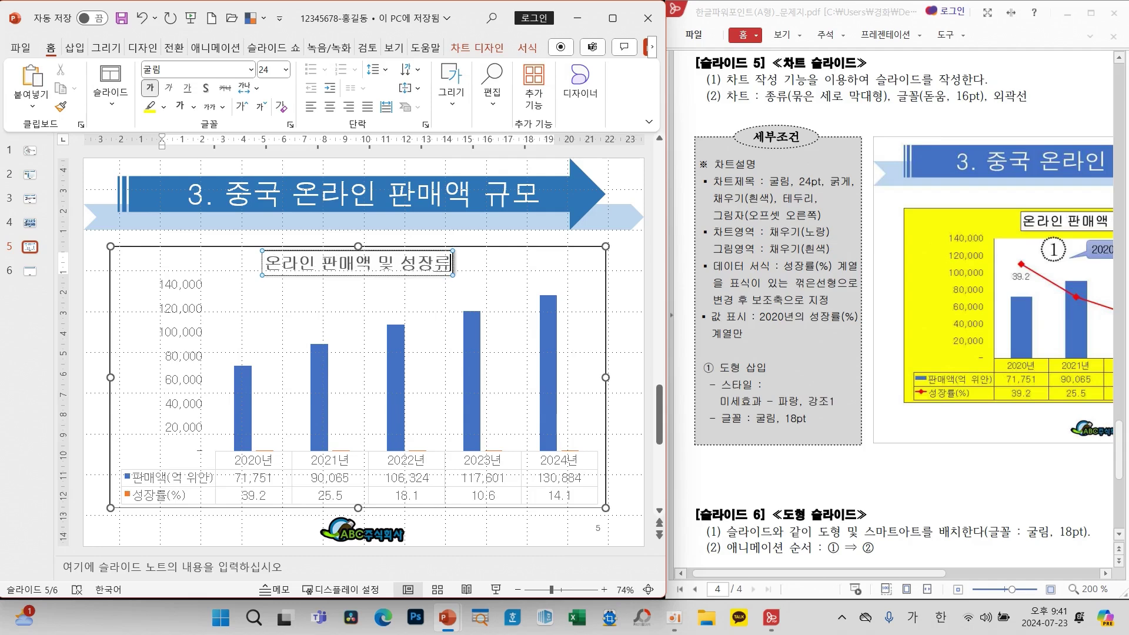
pyautogui.click(590, 278)
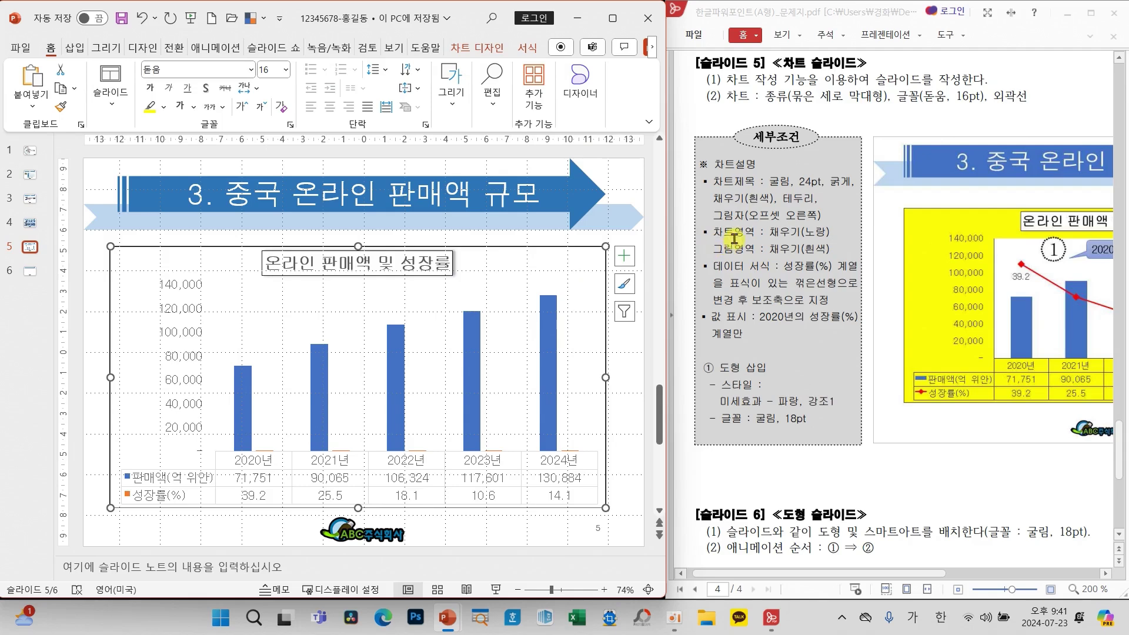
# Fill the chart area with the standard colour 노랑, as required in the 세부조건
pyautogui.moveTo(580, 267); pyautogui.dragTo(613, 256)
pyautogui.moveTo(342, 378); pyautogui.dragTo(396, 352)
pyautogui.click(464, 105)
pyautogui.click(670, 143)
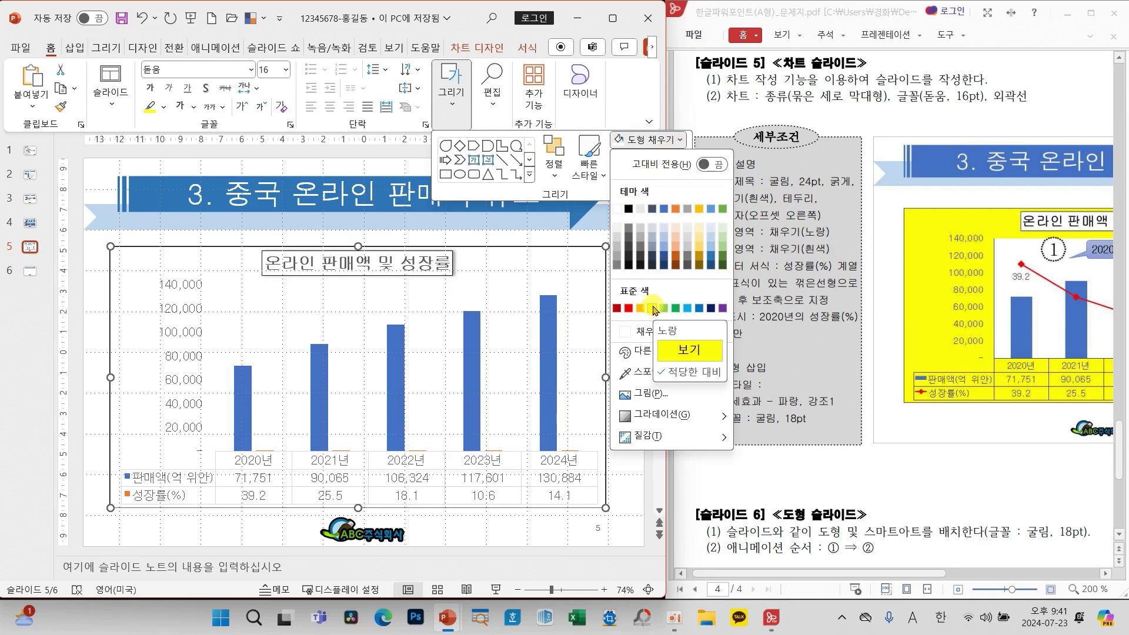
pyautogui.click(653, 308)
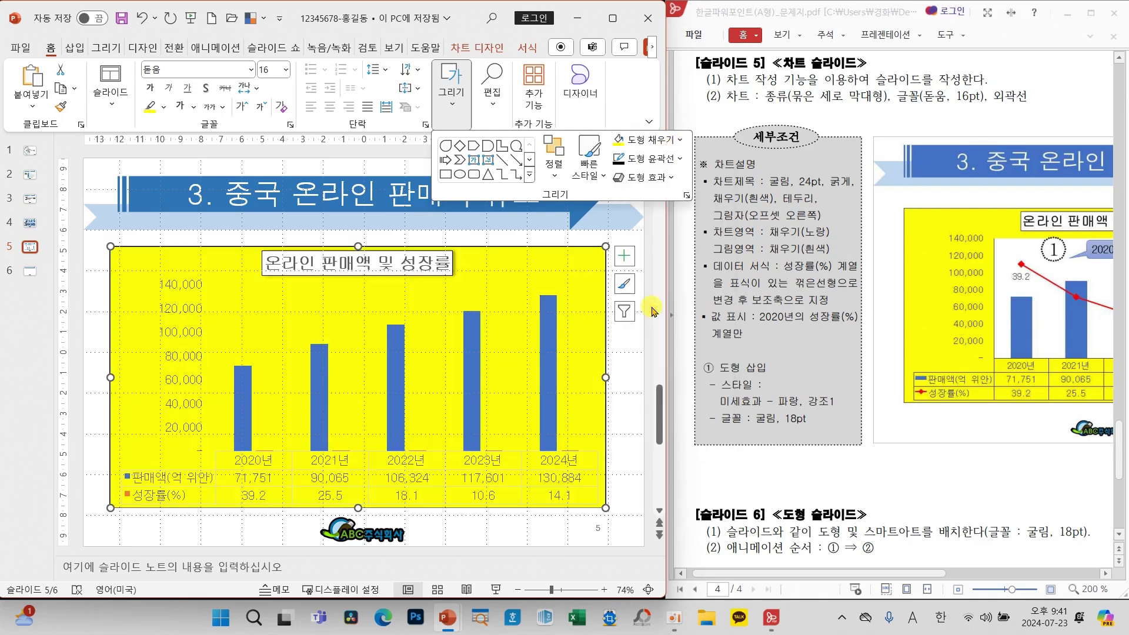
# Fill the plot area behind the columns with white
pyautogui.click(435, 378)
pyautogui.click(433, 376)
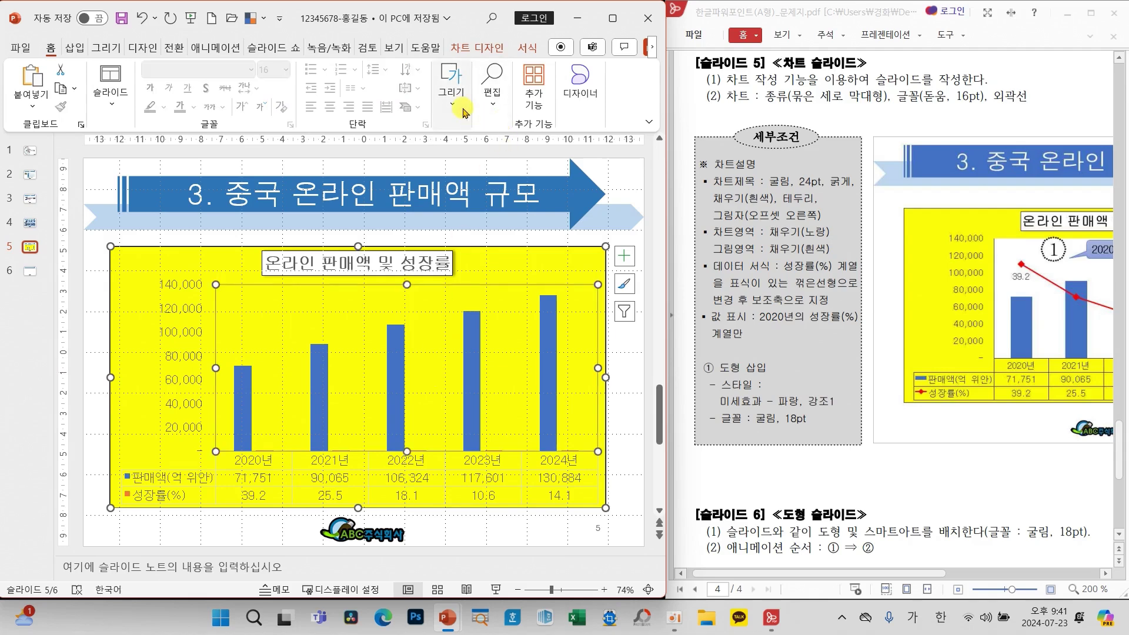
pyautogui.click(451, 88)
pyautogui.click(680, 143)
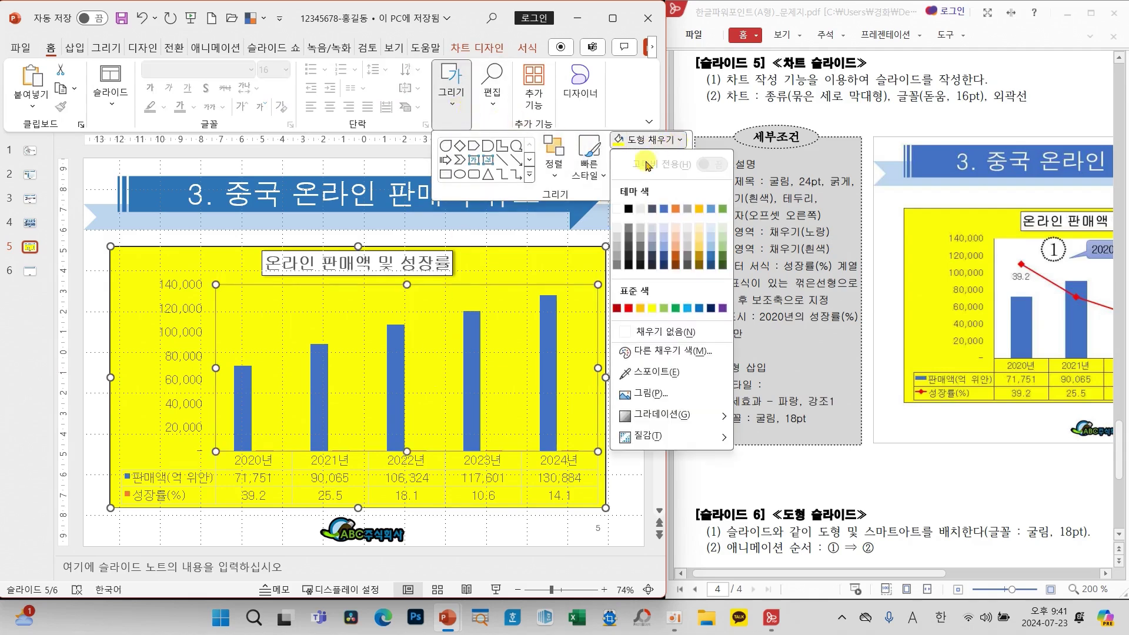
pyautogui.click(618, 210)
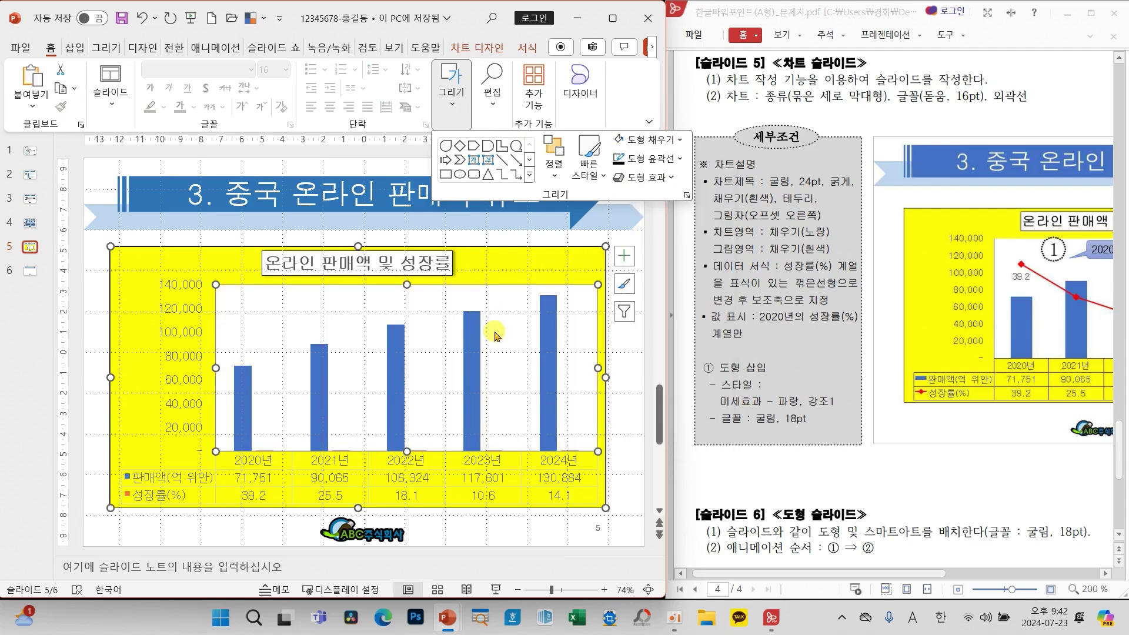
pyautogui.click(519, 260)
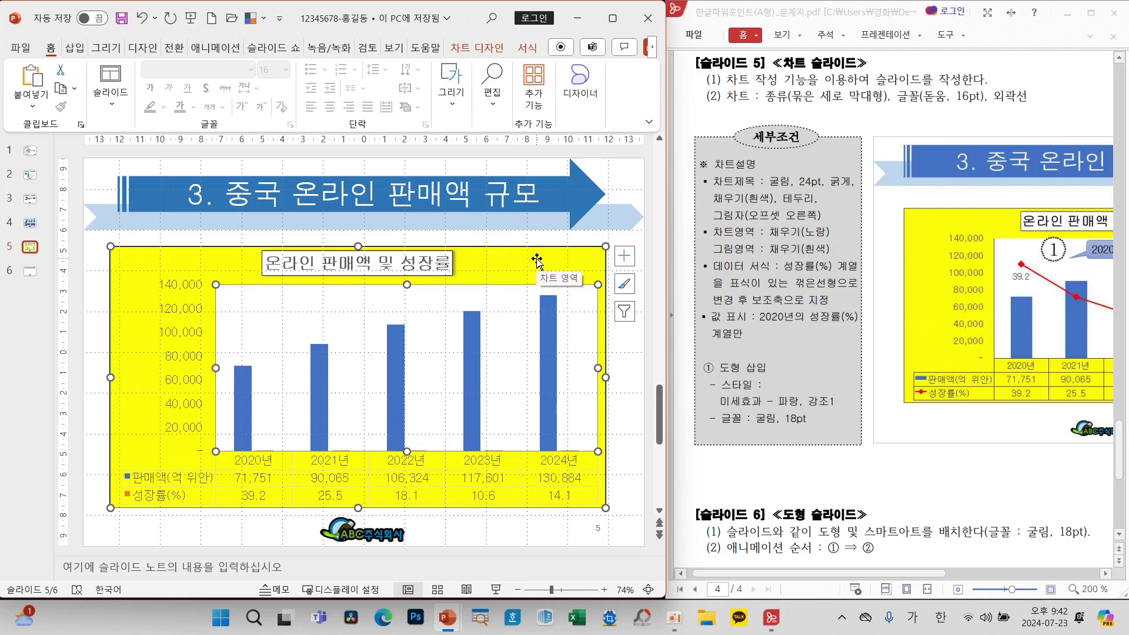
# Change the 성장률(%) series to 표식이 있는 꺾은선형 and assign it to the secondary axis, keeping 판매액(억 위안) as clustered columns
pyautogui.moveTo(692, 258); pyautogui.dragTo(876, 312)
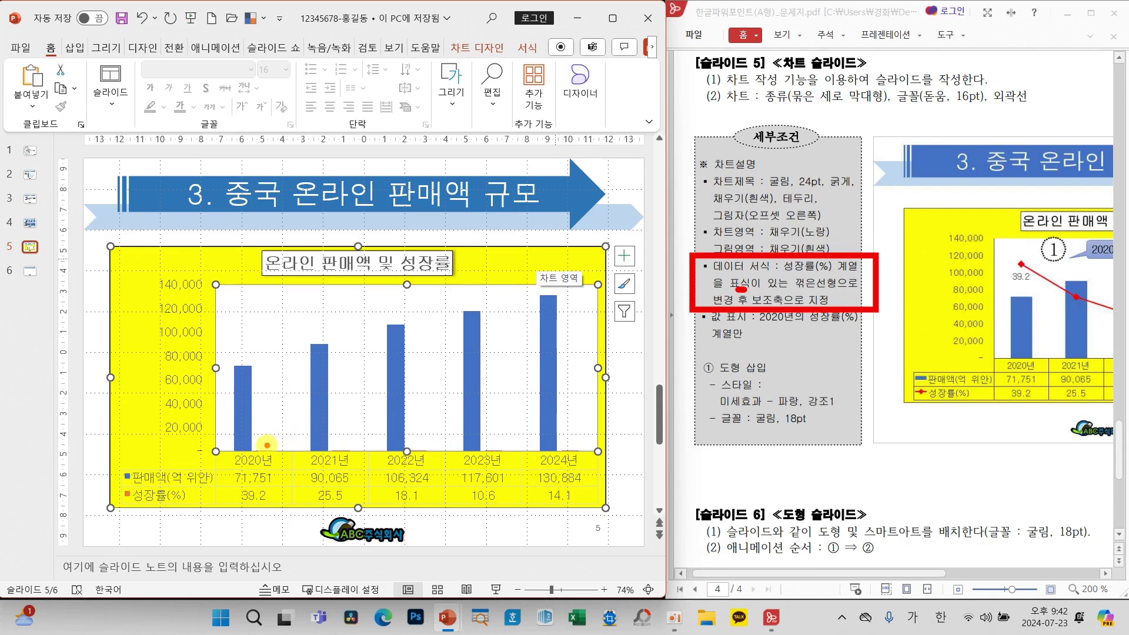
pyautogui.click(311, 437)
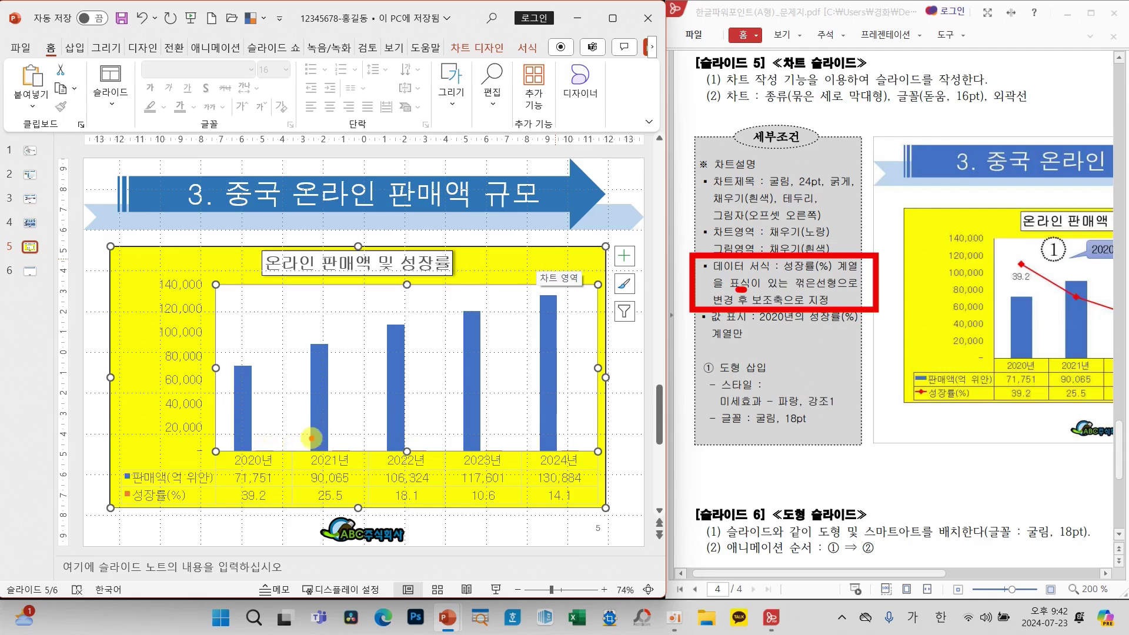
pyautogui.click(320, 403)
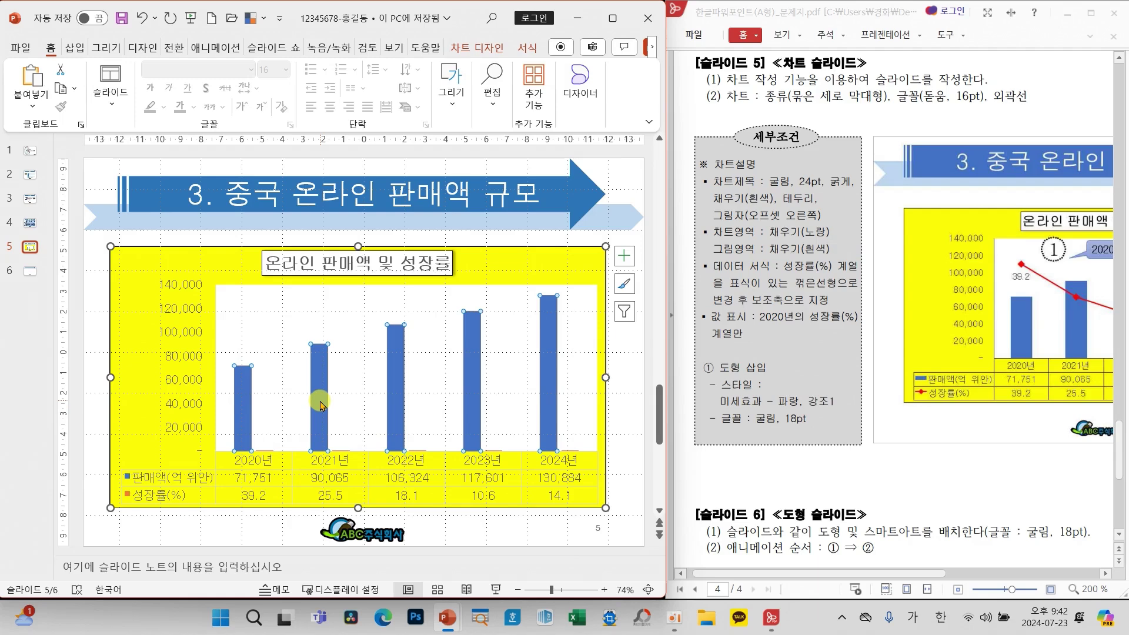
pyautogui.rightClick(320, 404)
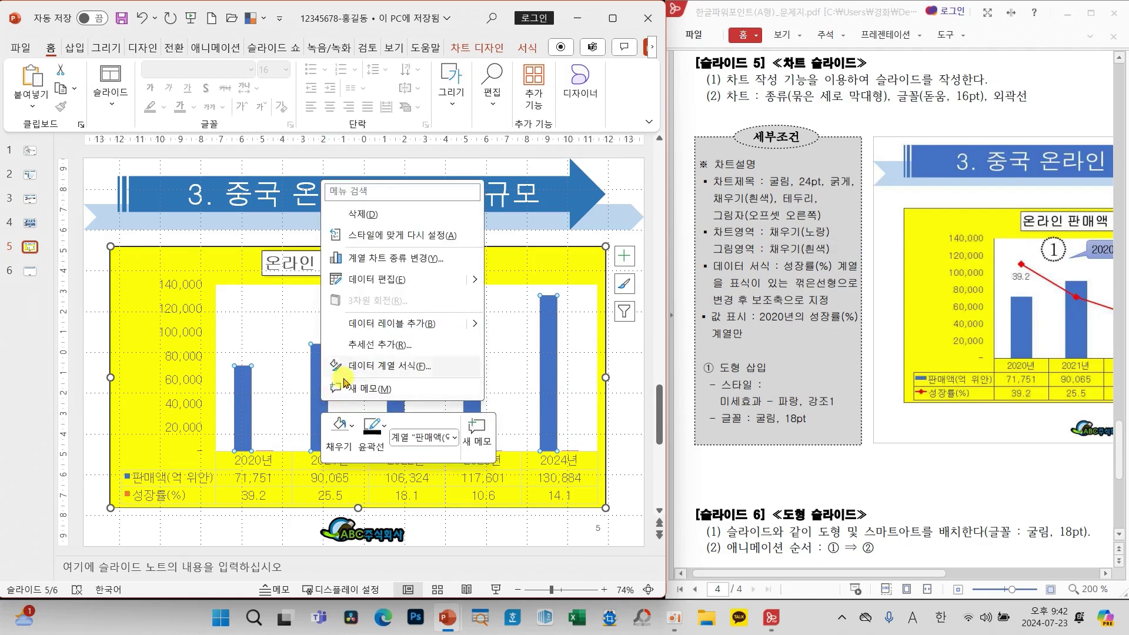
pyautogui.click(372, 258)
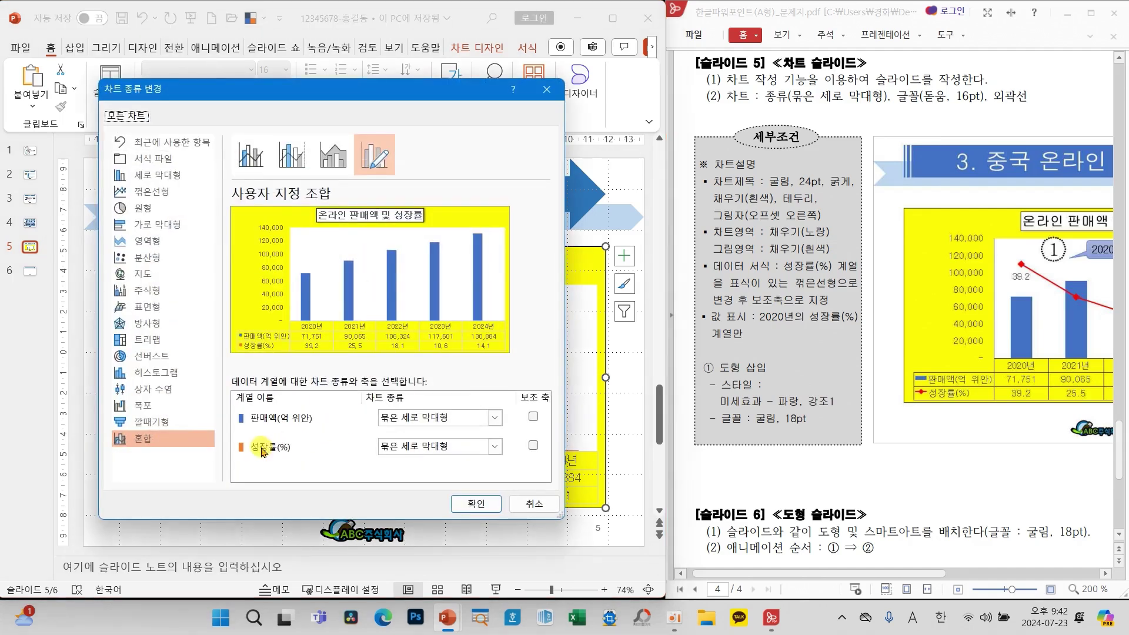
pyautogui.moveTo(227, 436); pyautogui.dragTo(562, 462)
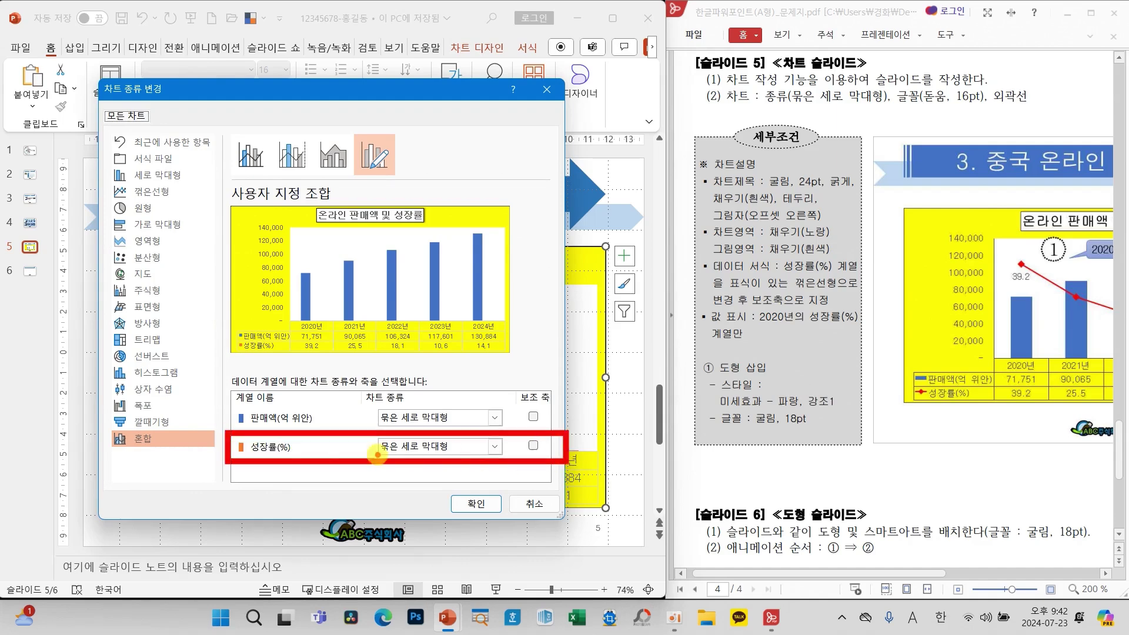
pyautogui.click(411, 448)
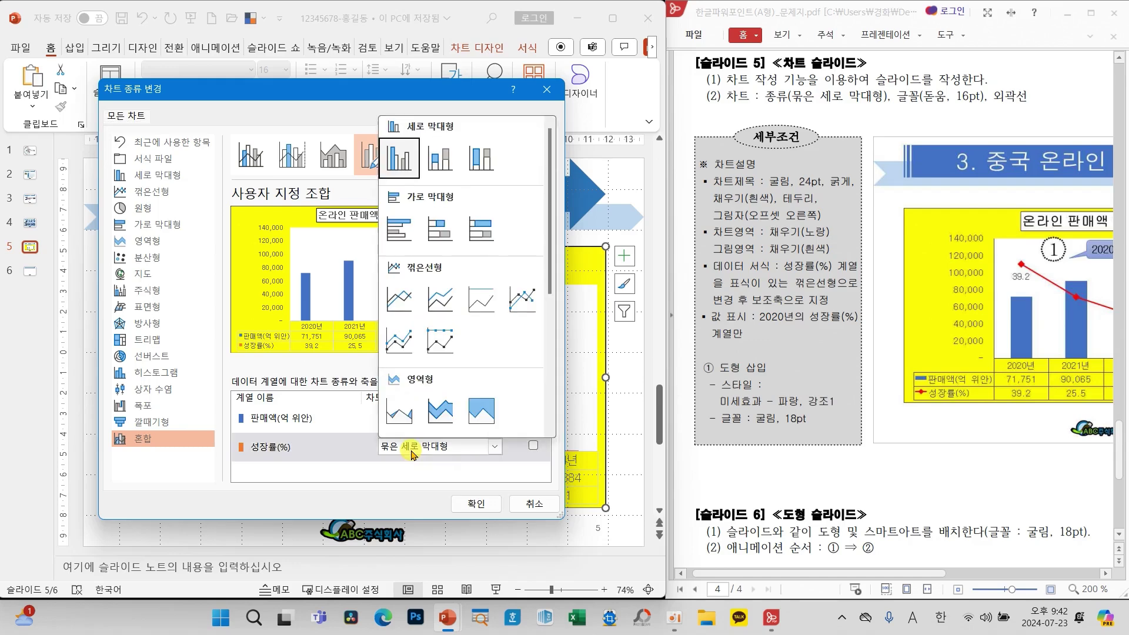
pyautogui.click(517, 295)
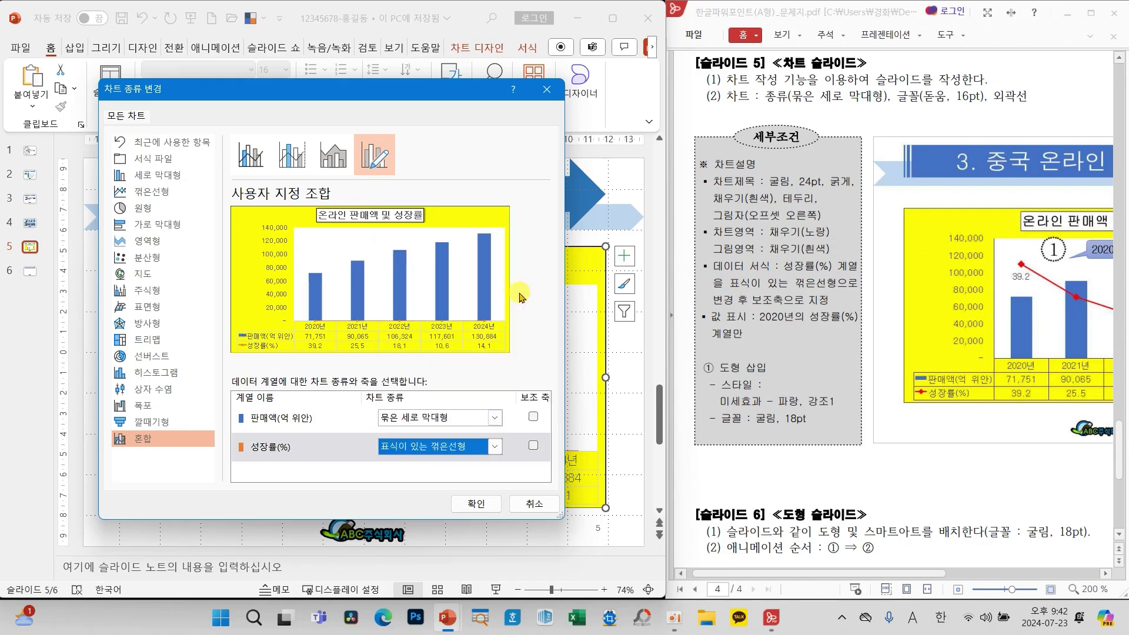
pyautogui.click(533, 446)
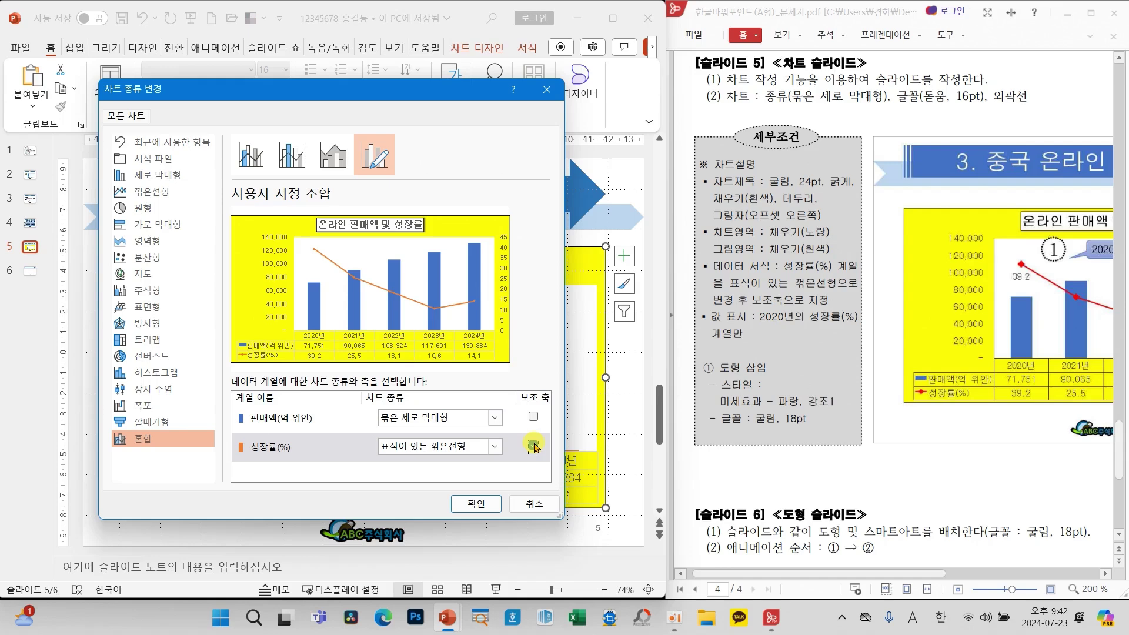
pyautogui.click(487, 504)
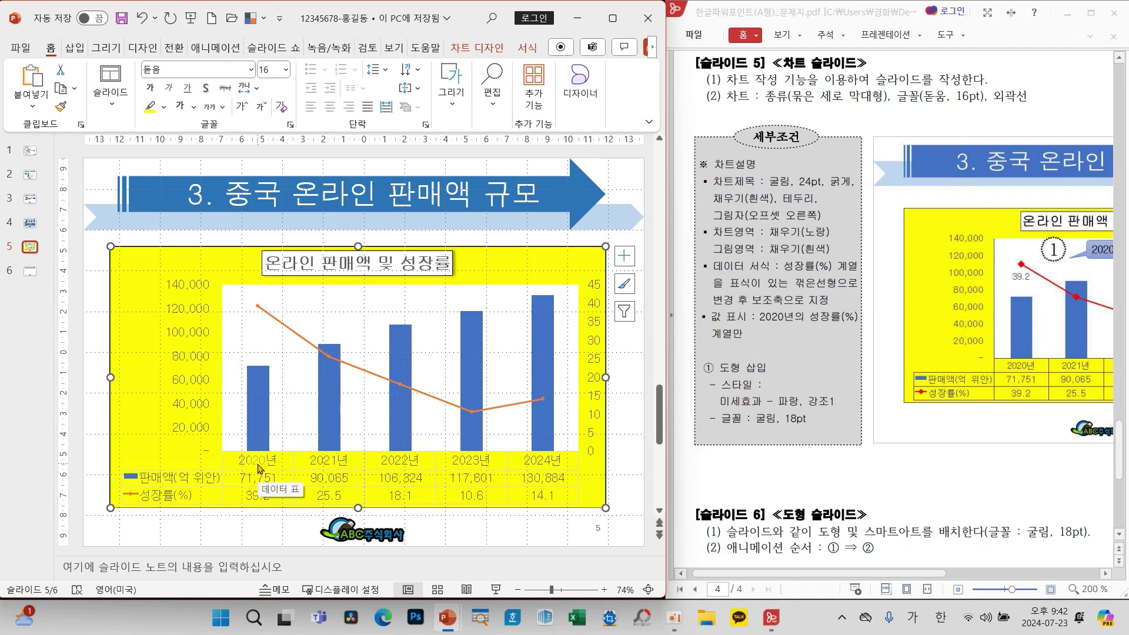
# Add a data label below only the 2020년 point of the 성장률(%) line
pyautogui.moveTo(257, 311)
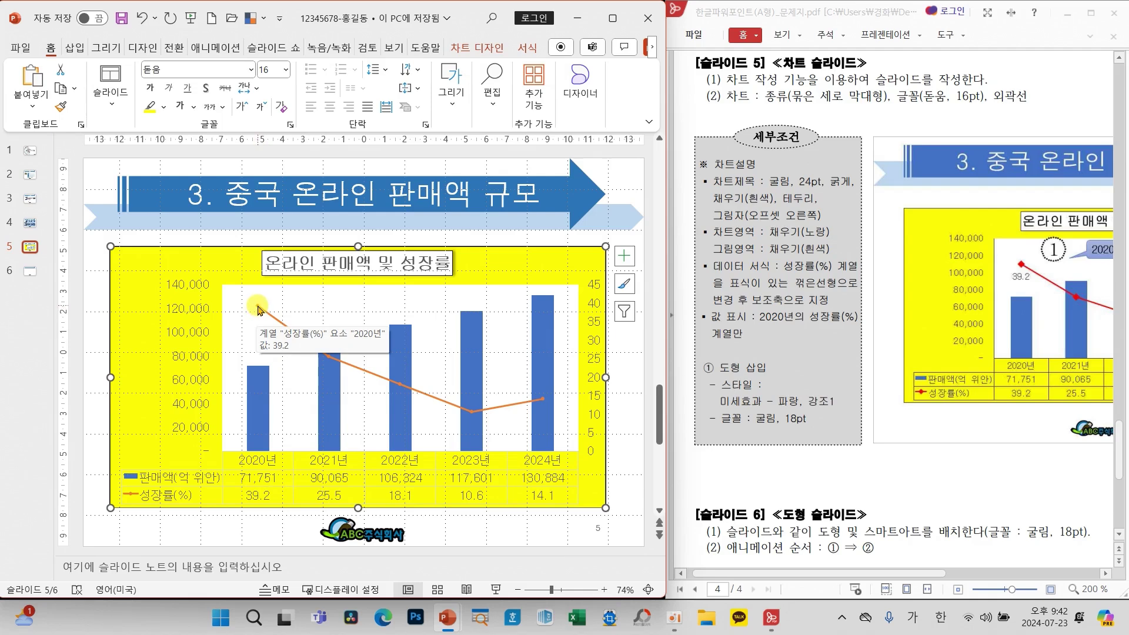
pyautogui.moveTo(268, 288)
pyautogui.mouseDown()
pyautogui.moveTo(227, 301)
pyautogui.moveTo(267, 326)
pyautogui.moveTo(262, 290)
pyautogui.mouseUp()
pyautogui.click(326, 357)
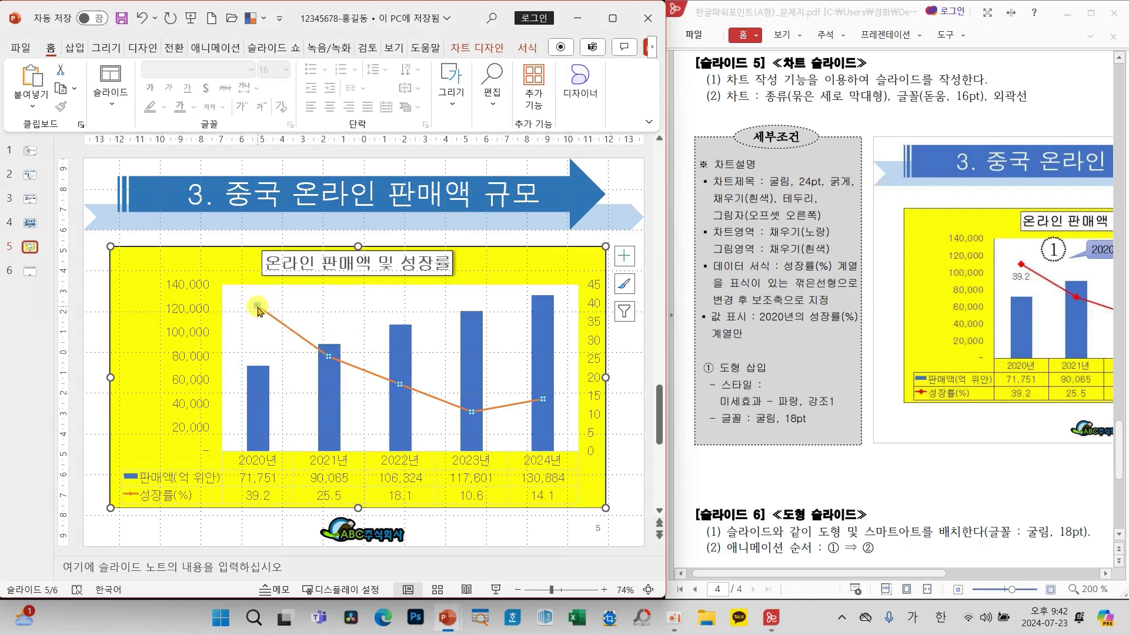
pyautogui.click(257, 307)
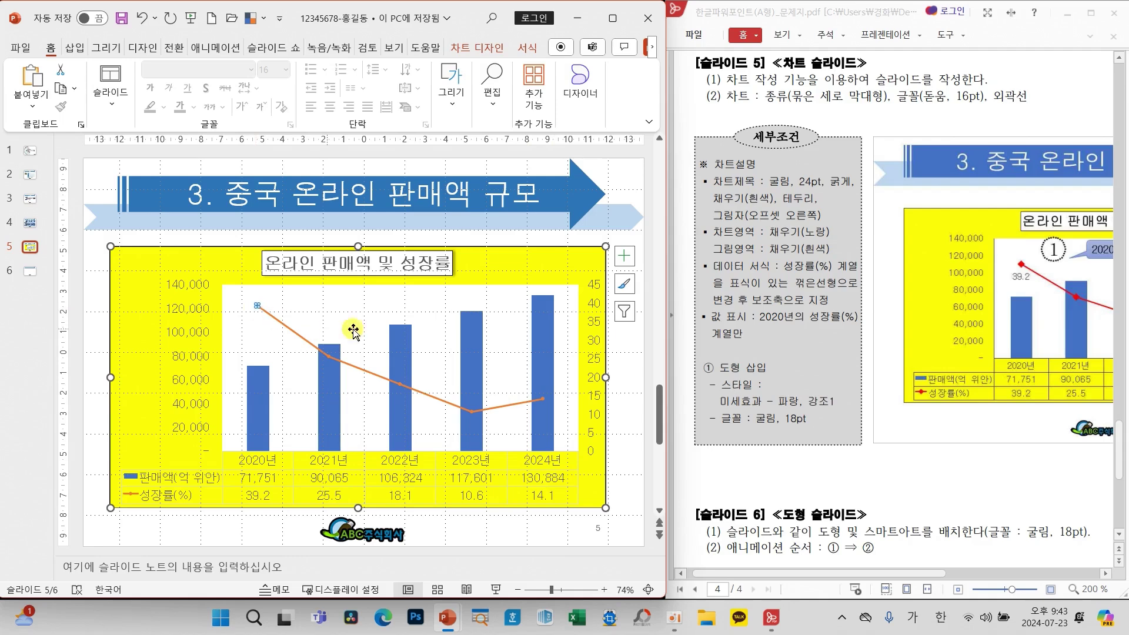
pyautogui.click(624, 256)
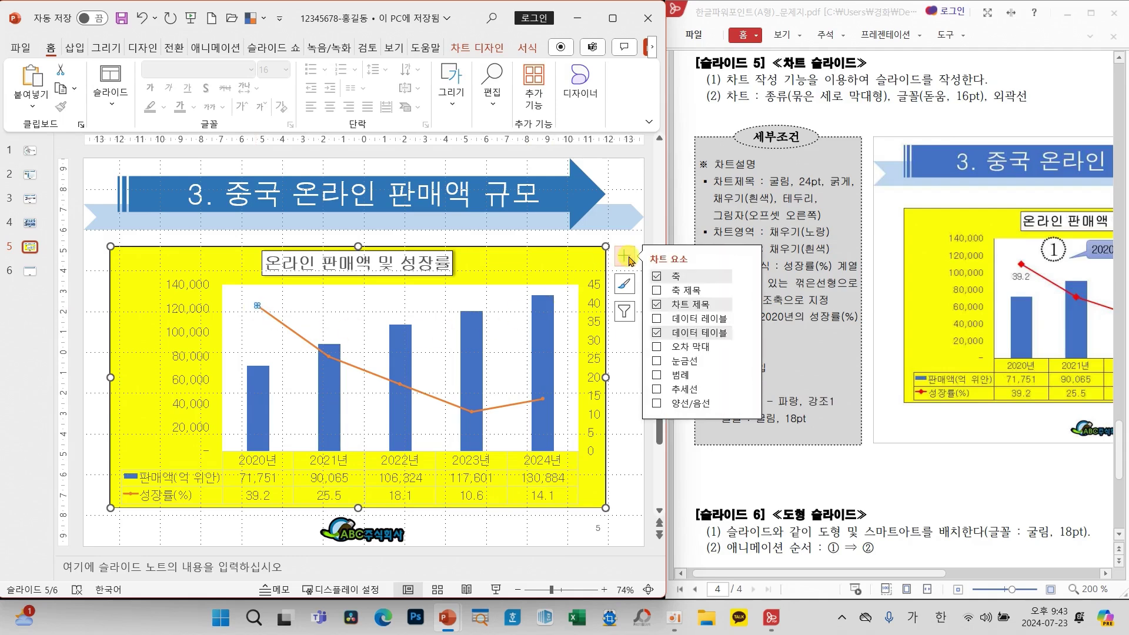
pyautogui.click(748, 320)
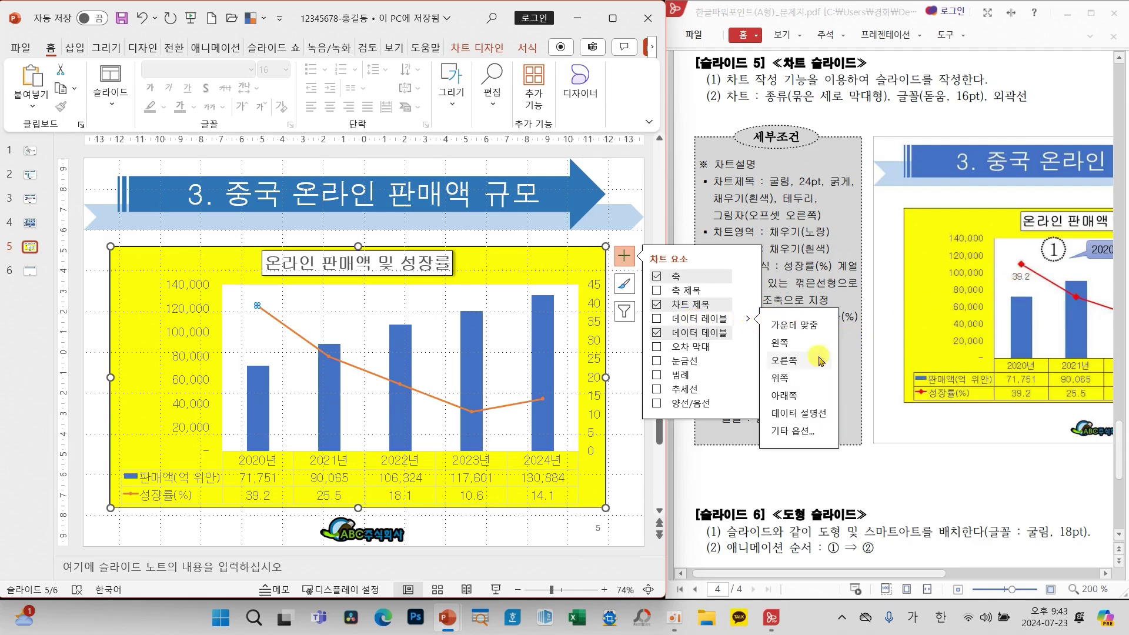
pyautogui.click(785, 360)
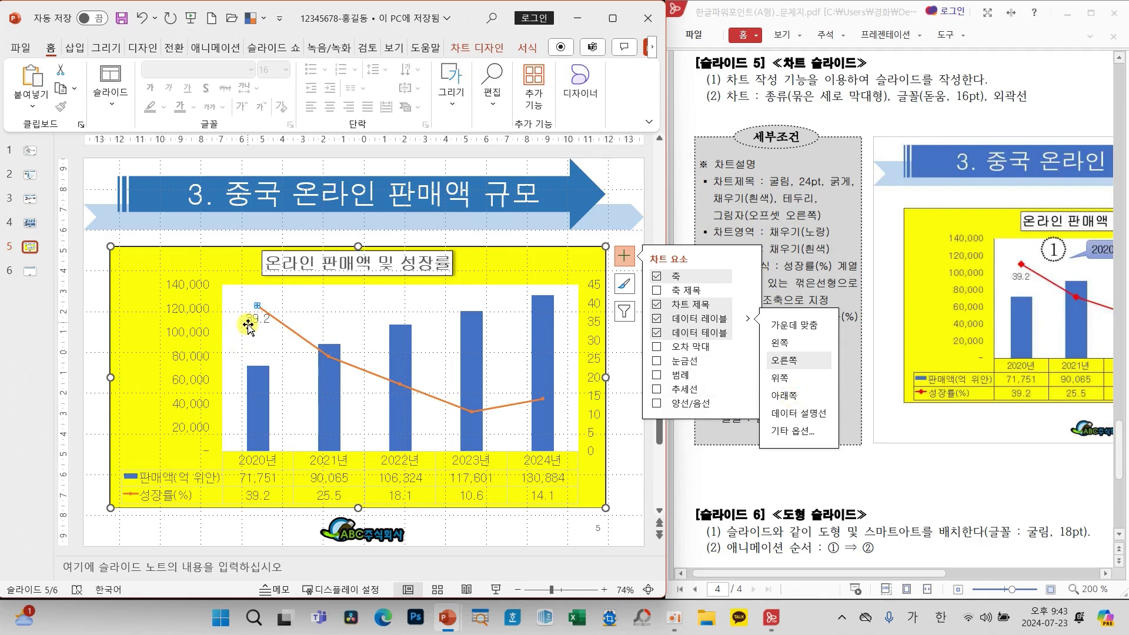
pyautogui.click(529, 269)
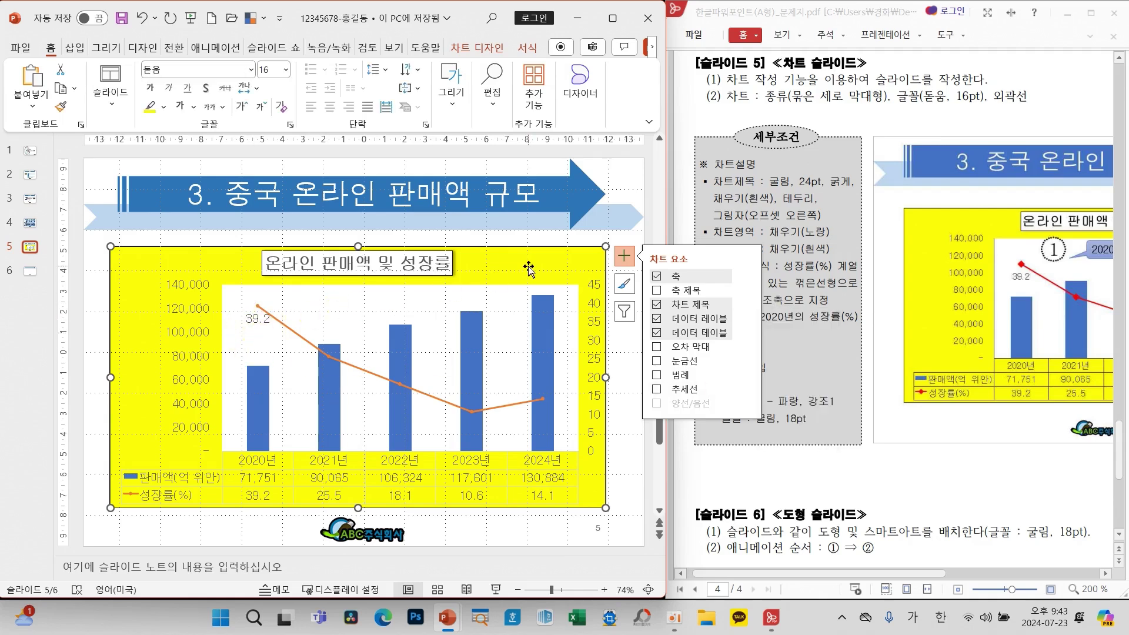
pyautogui.click(625, 467)
pyautogui.click(579, 259)
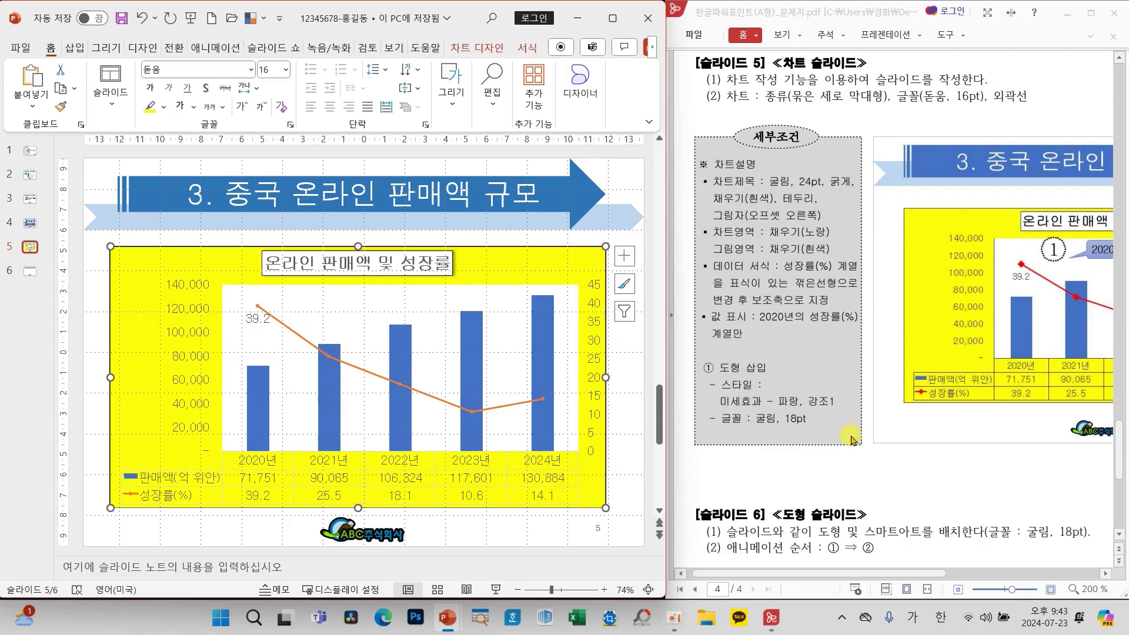
# Change the 성장률(%) line's markers to the built-in diamond shape at size 8, matching the sample chart
pyautogui.moveTo(870, 573); pyautogui.dragTo(998, 573)
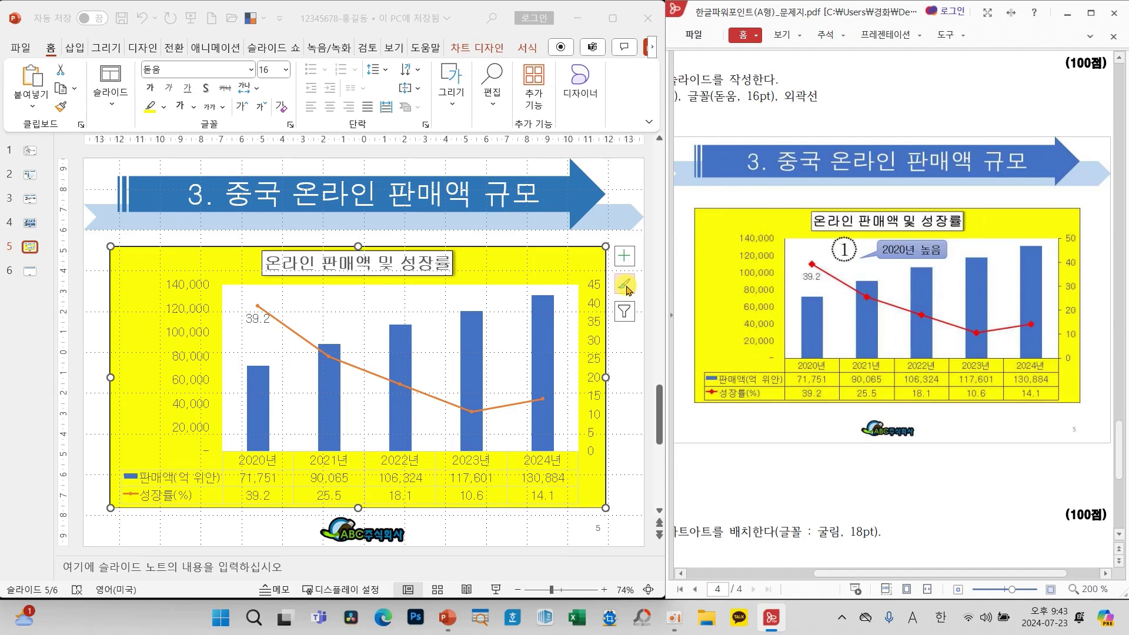
pyautogui.moveTo(943, 236)
pyautogui.mouseDown()
pyautogui.moveTo(899, 228)
pyautogui.moveTo(945, 259)
pyautogui.mouseUp()
pyautogui.click(327, 357)
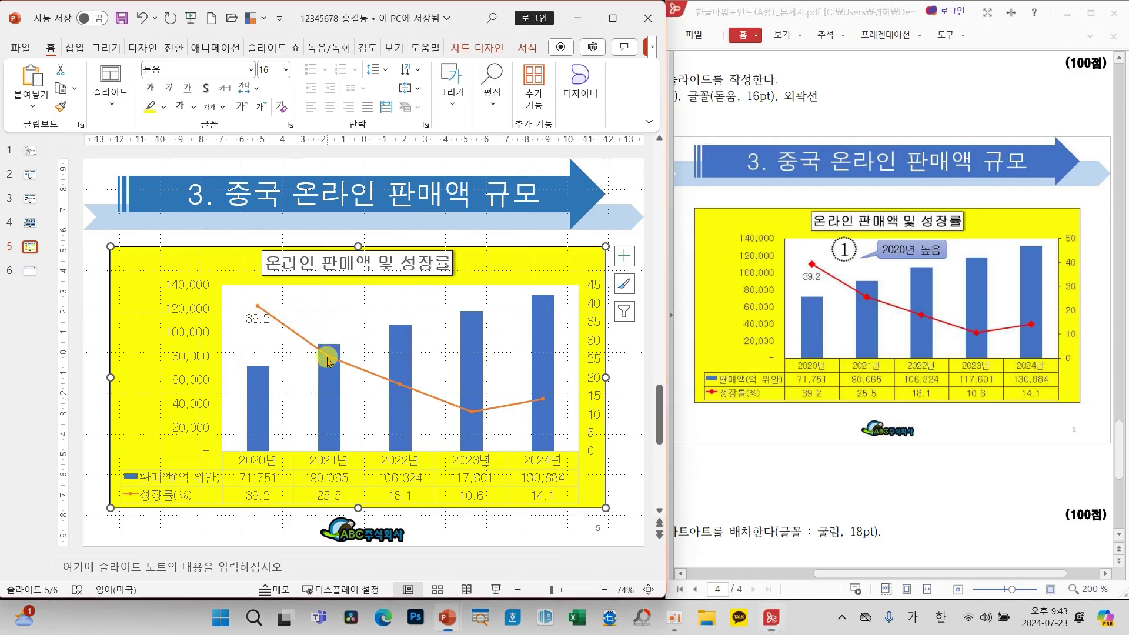
pyautogui.click(327, 359)
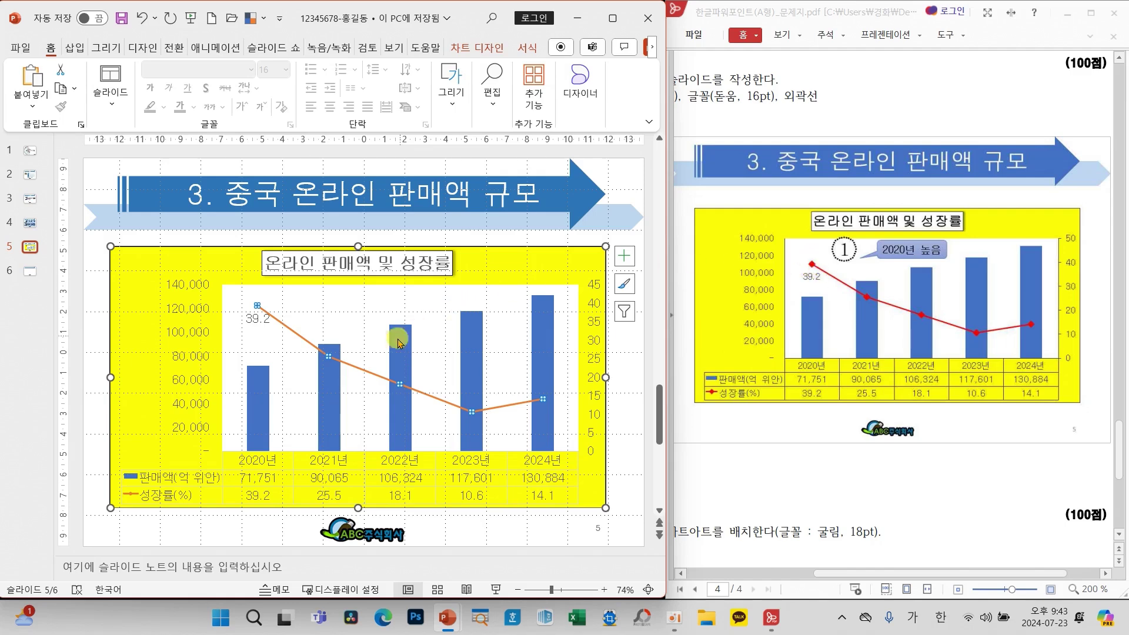
pyautogui.moveTo(330, 360)
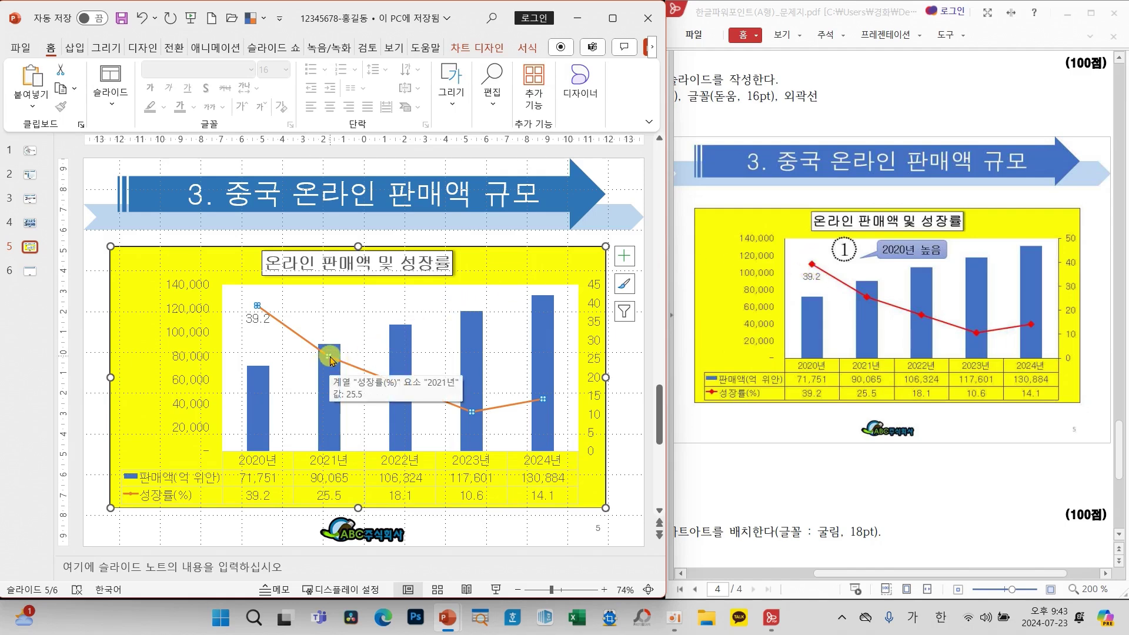
pyautogui.rightClick(330, 358)
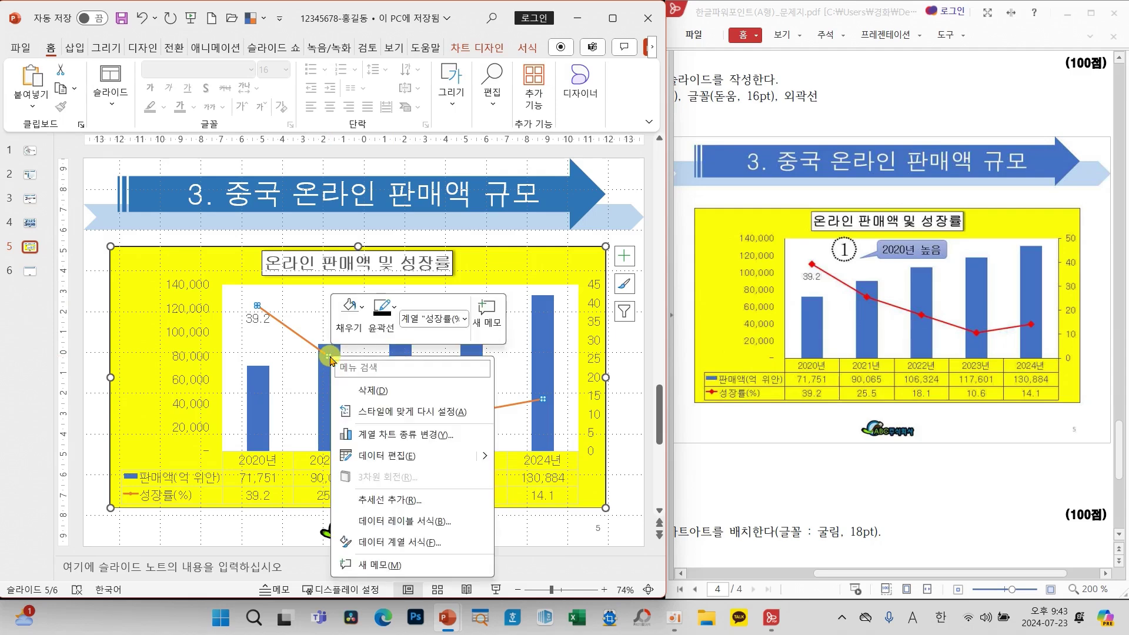
pyautogui.click(389, 542)
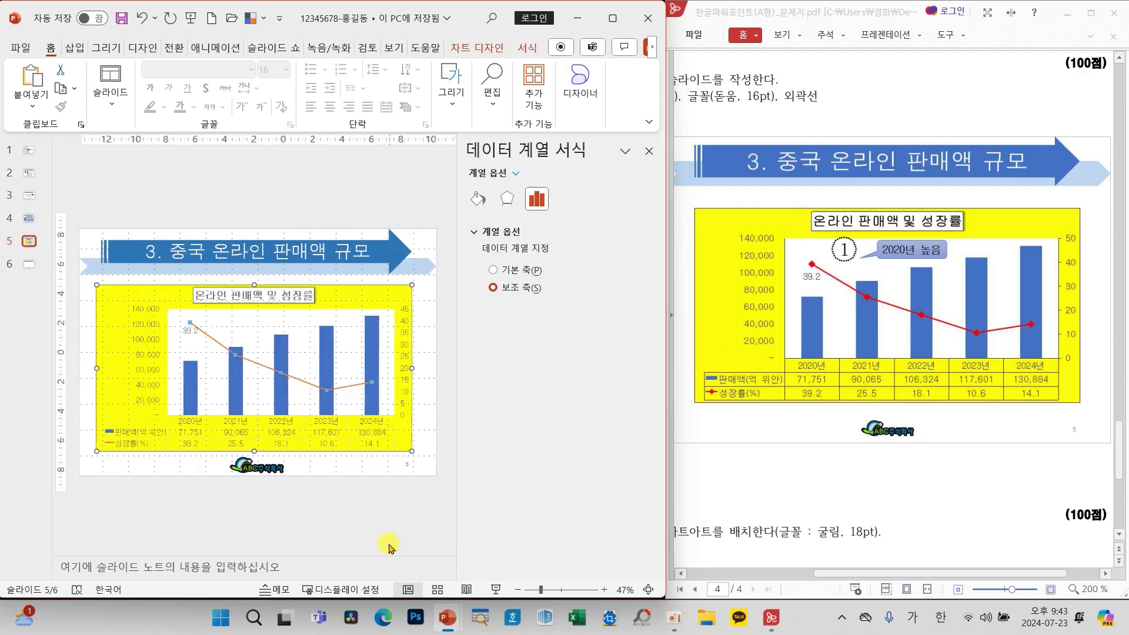
pyautogui.click(479, 203)
pyautogui.click(518, 235)
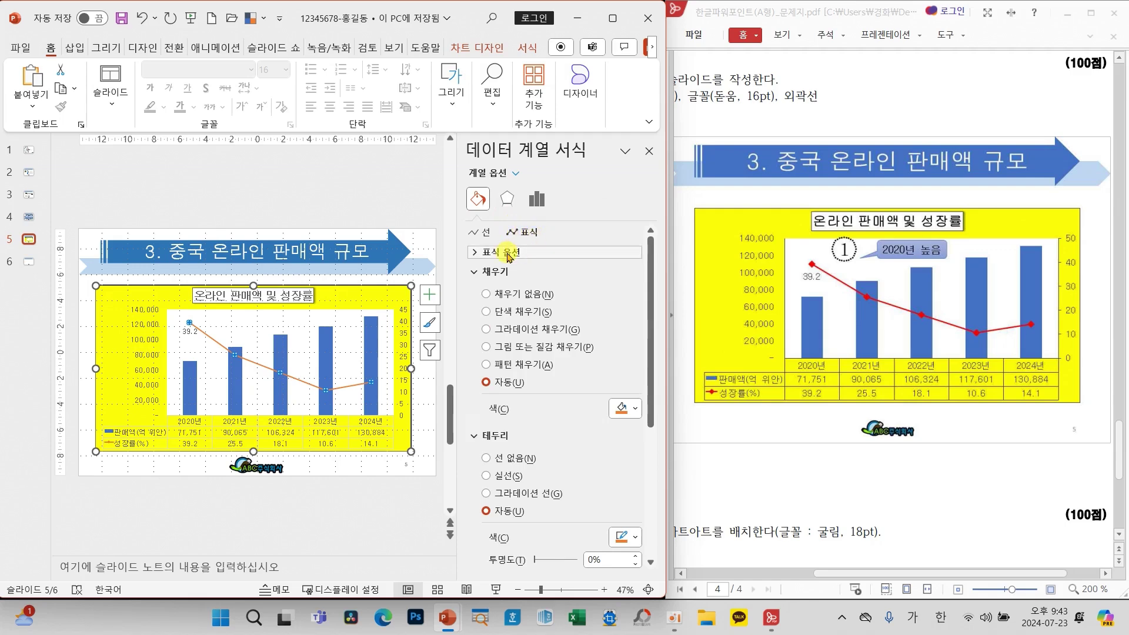
pyautogui.click(511, 252)
pyautogui.click(516, 312)
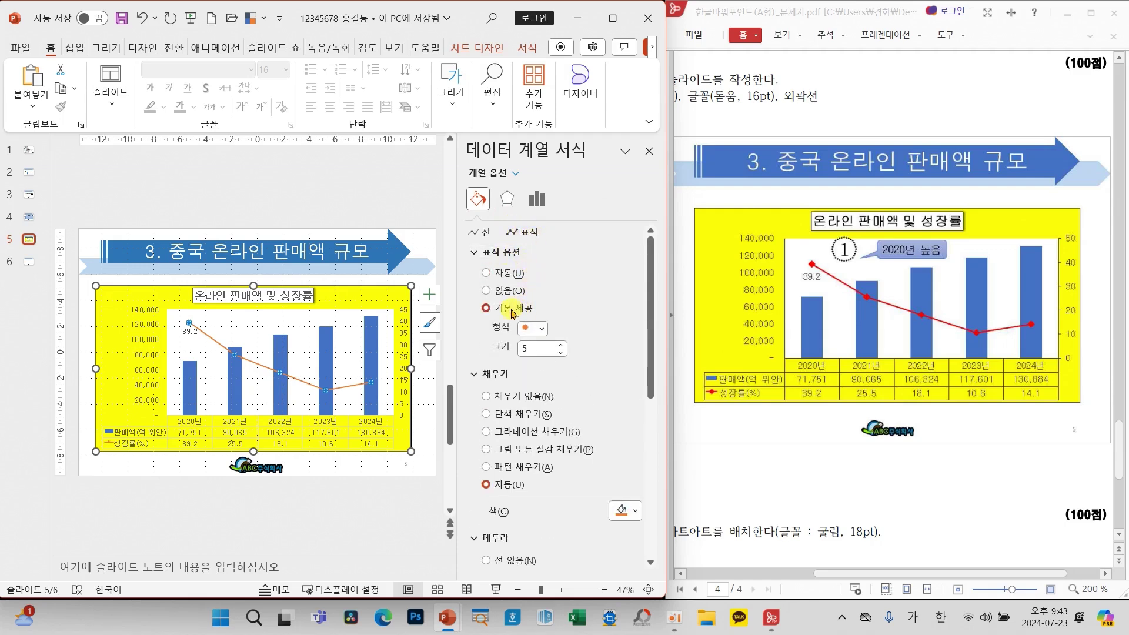
pyautogui.click(539, 328)
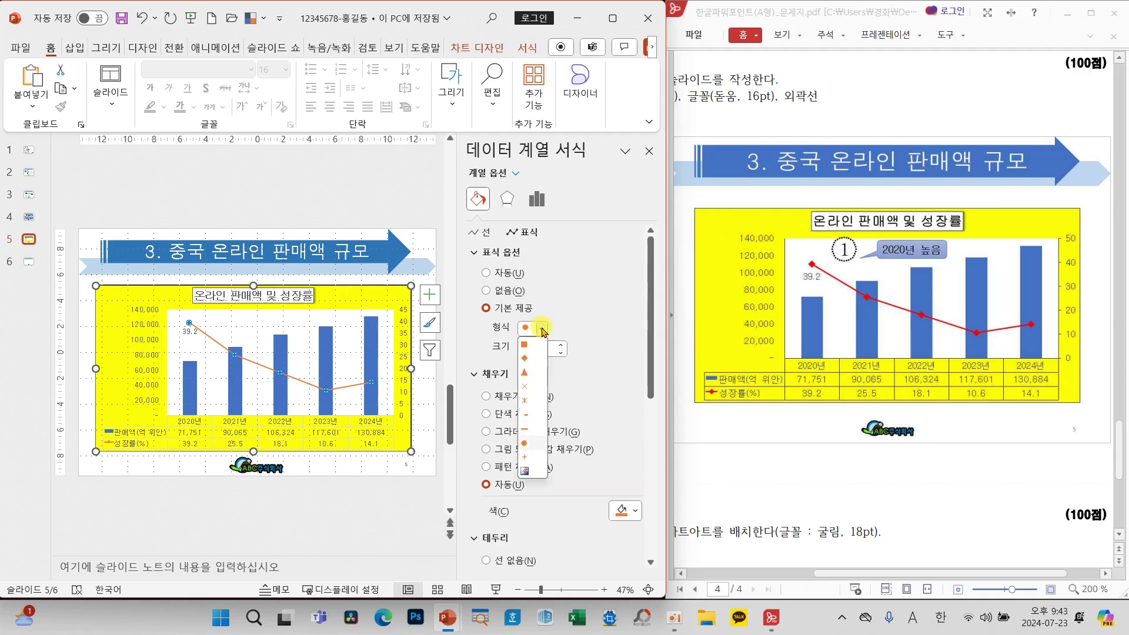
pyautogui.click(524, 360)
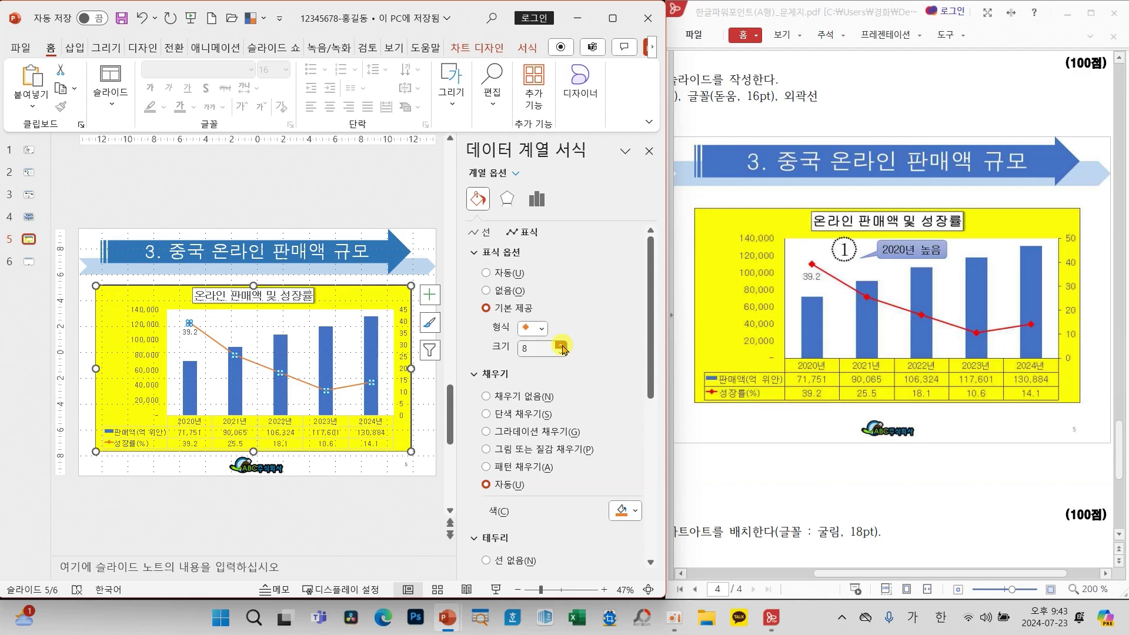
pyautogui.moveTo(555, 233)
pyautogui.mouseDown()
pyautogui.moveTo(517, 218)
pyautogui.moveTo(500, 241)
pyautogui.moveTo(544, 227)
pyautogui.mouseUp()
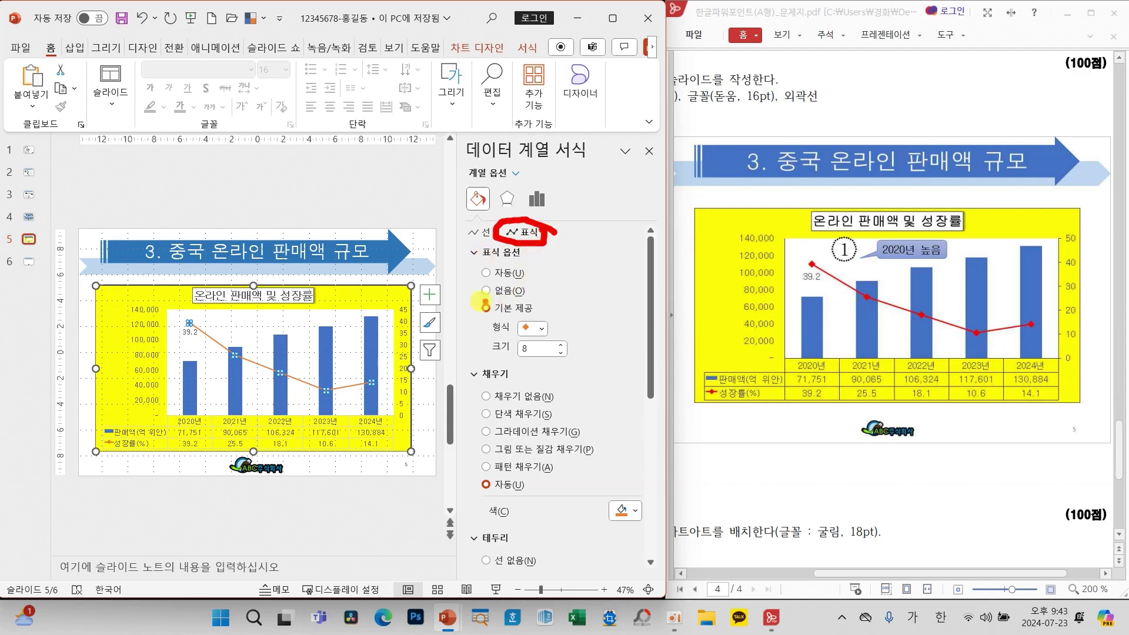
pyautogui.moveTo(464, 301); pyautogui.dragTo(588, 367)
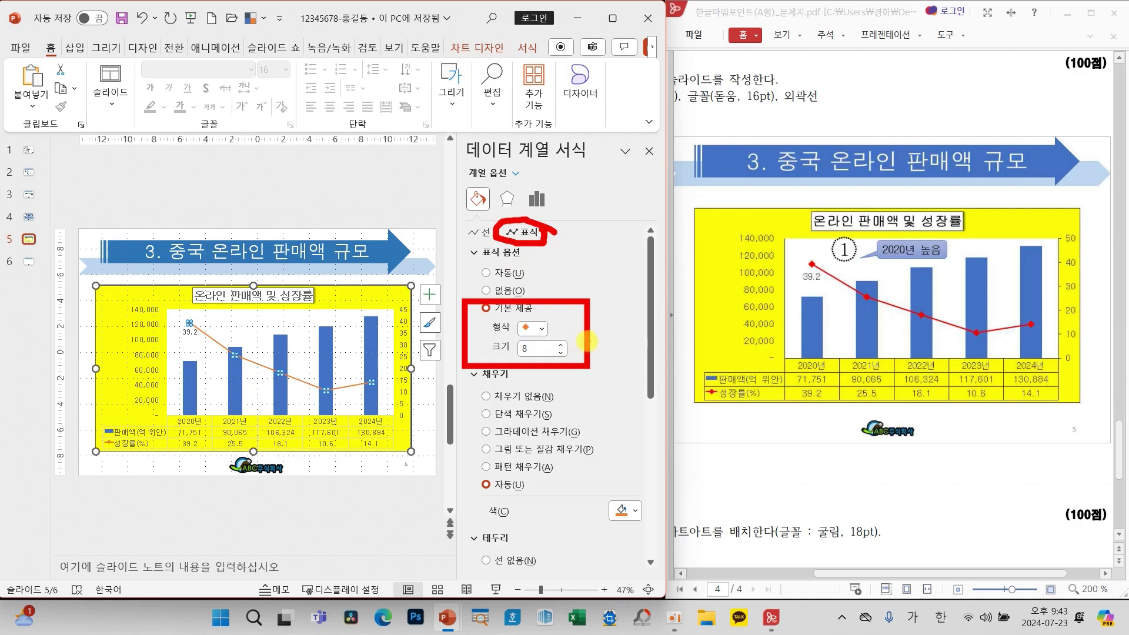
pyautogui.press('Escape')
pyautogui.click(647, 152)
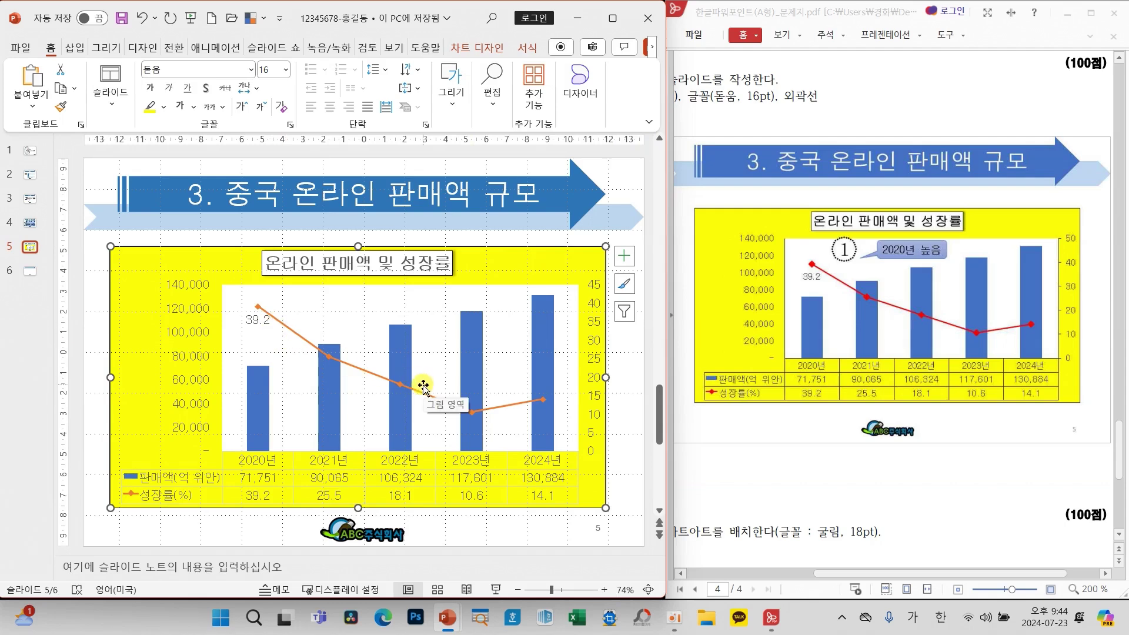
pyautogui.moveTo(716, 220)
pyautogui.mouseDown()
pyautogui.moveTo(789, 375)
pyautogui.moveTo(781, 369)
pyautogui.mouseUp()
pyautogui.moveTo(1047, 221); pyautogui.dragTo(1097, 358)
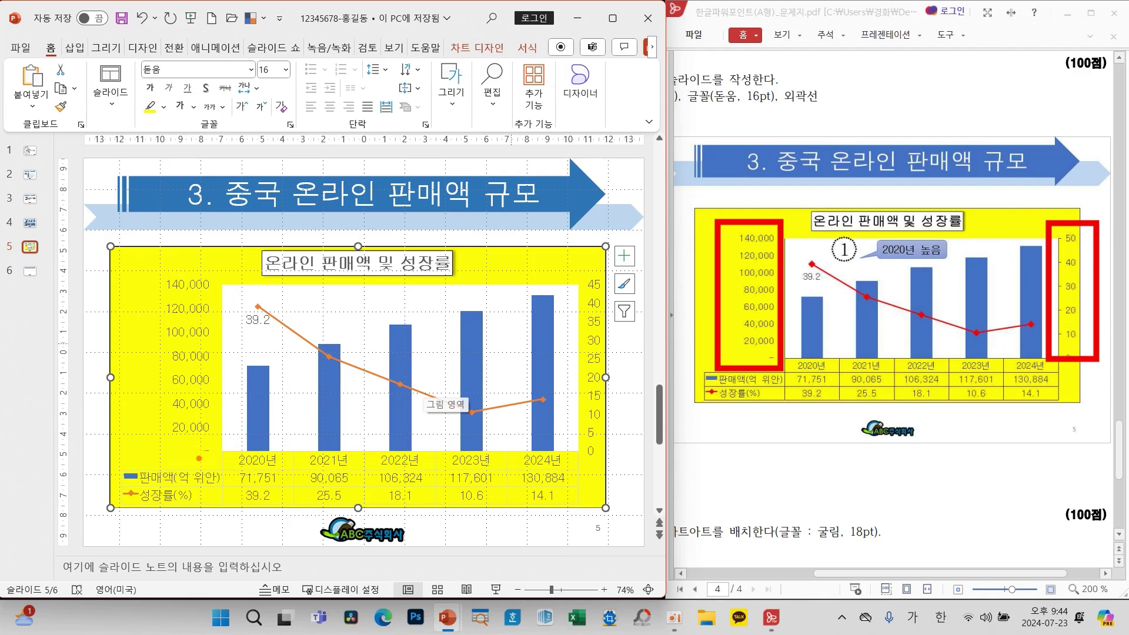
pyautogui.press('Escape')
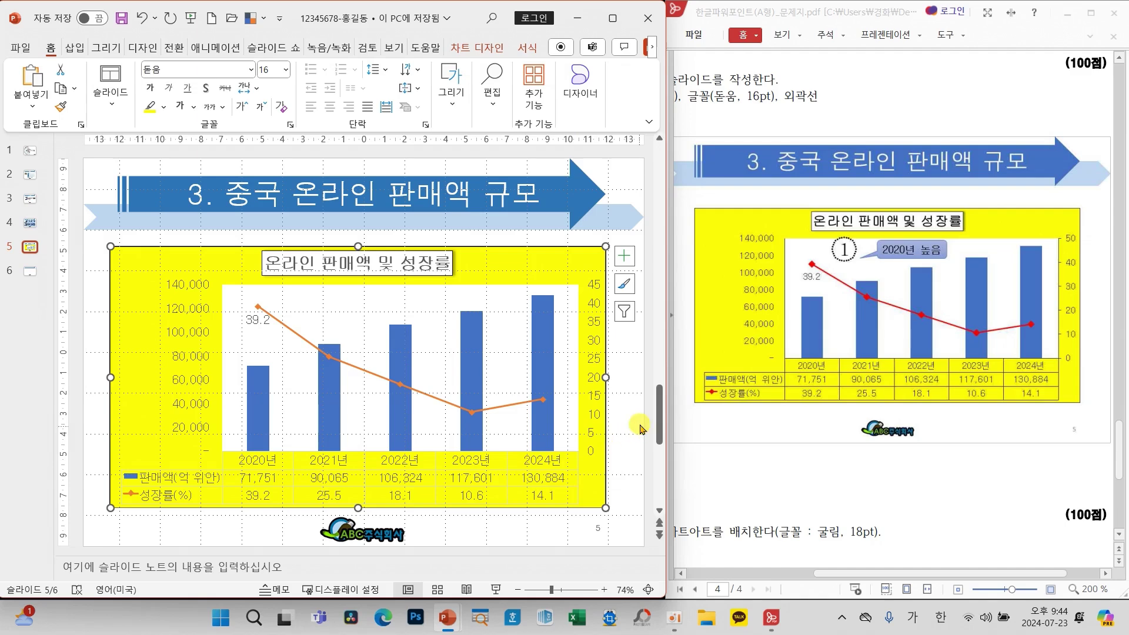
# Set the secondary vertical axis maximum to 50 and its major unit to 10
pyautogui.click(598, 420)
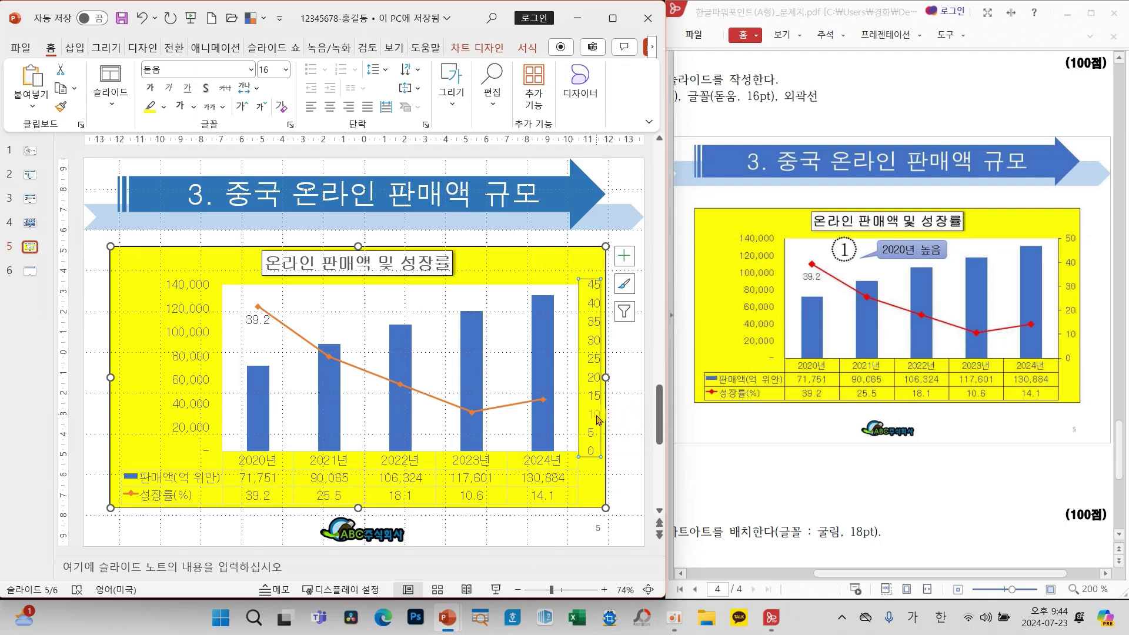
pyautogui.rightClick(599, 420)
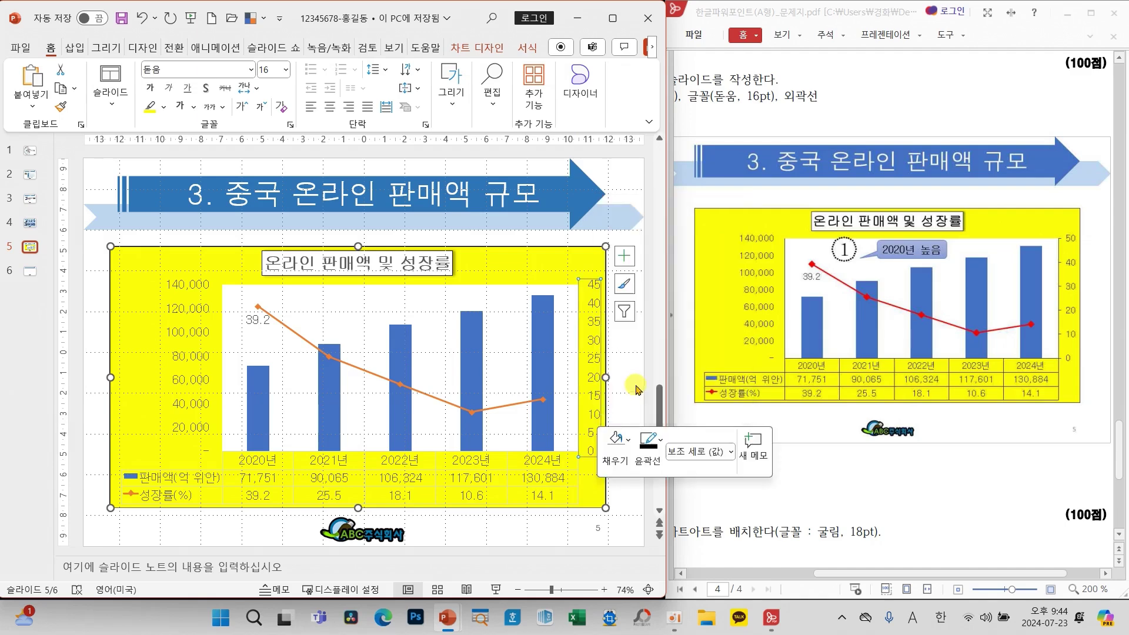
pyautogui.click(638, 381)
pyautogui.doubleClick(565, 288)
pyautogui.write('50')
pyautogui.press('Return')
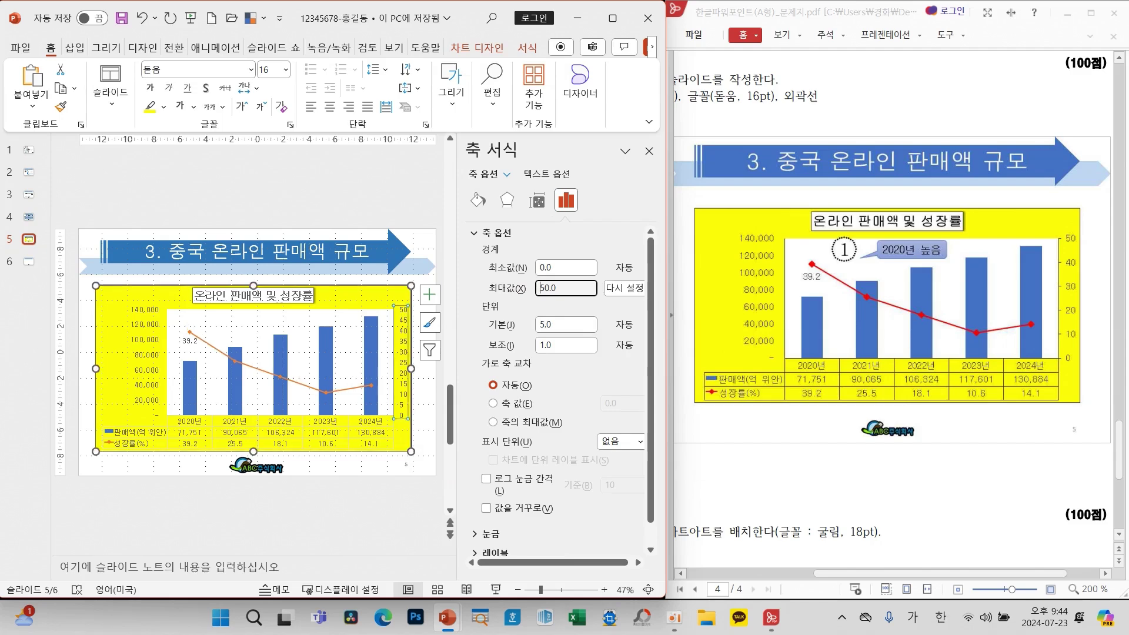
pyautogui.click(498, 324)
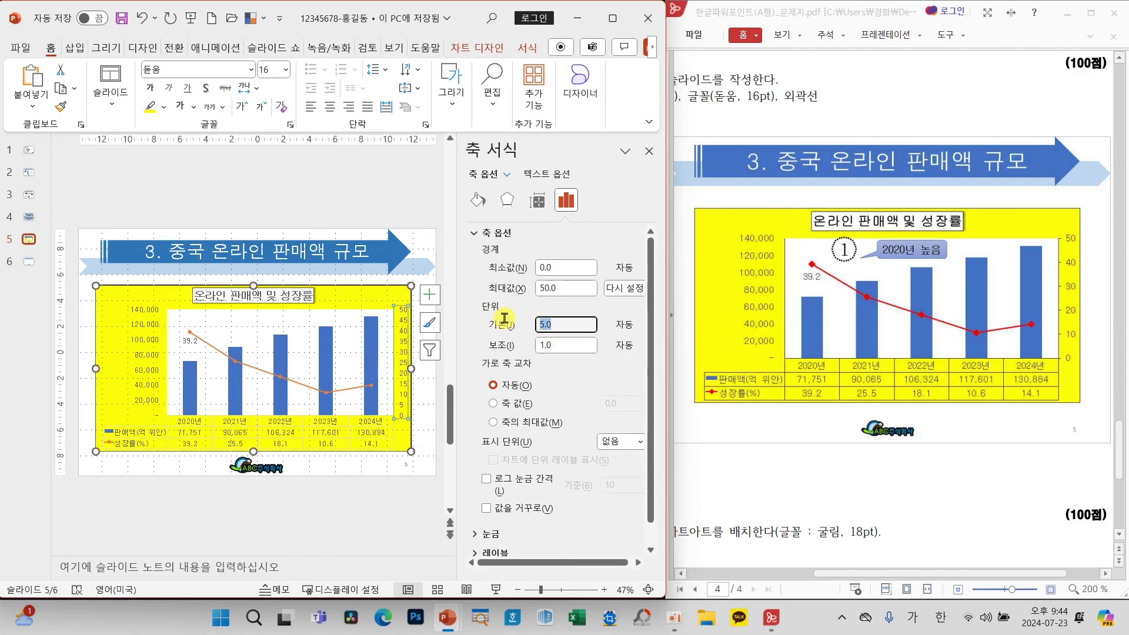
pyautogui.write('10')
pyautogui.press('Return')
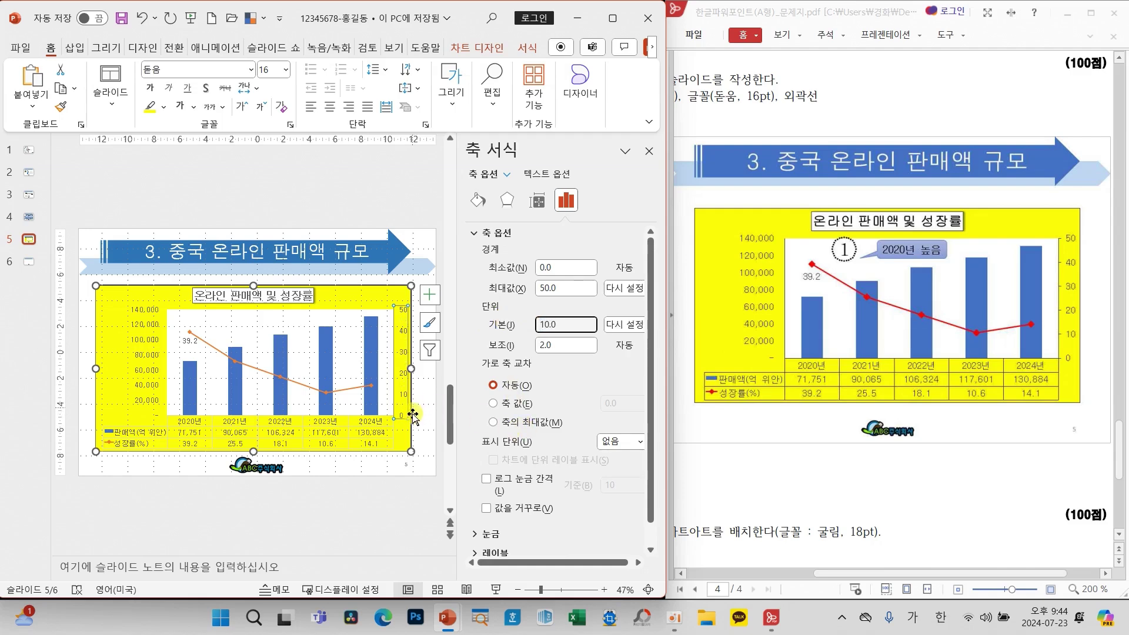
pyautogui.click(648, 151)
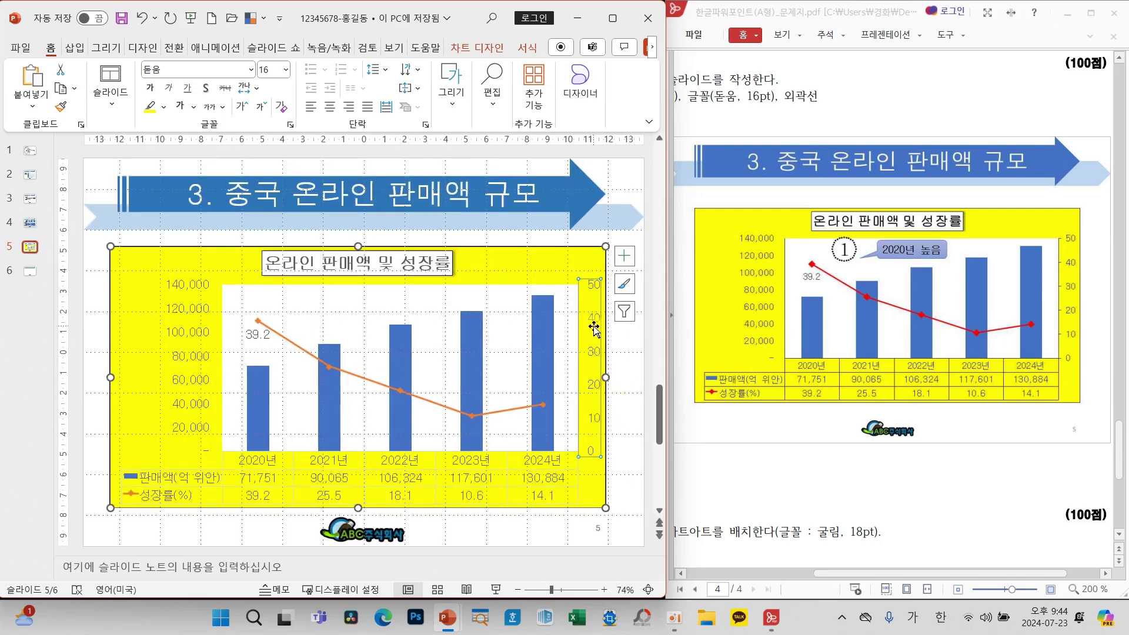
pyautogui.click(571, 268)
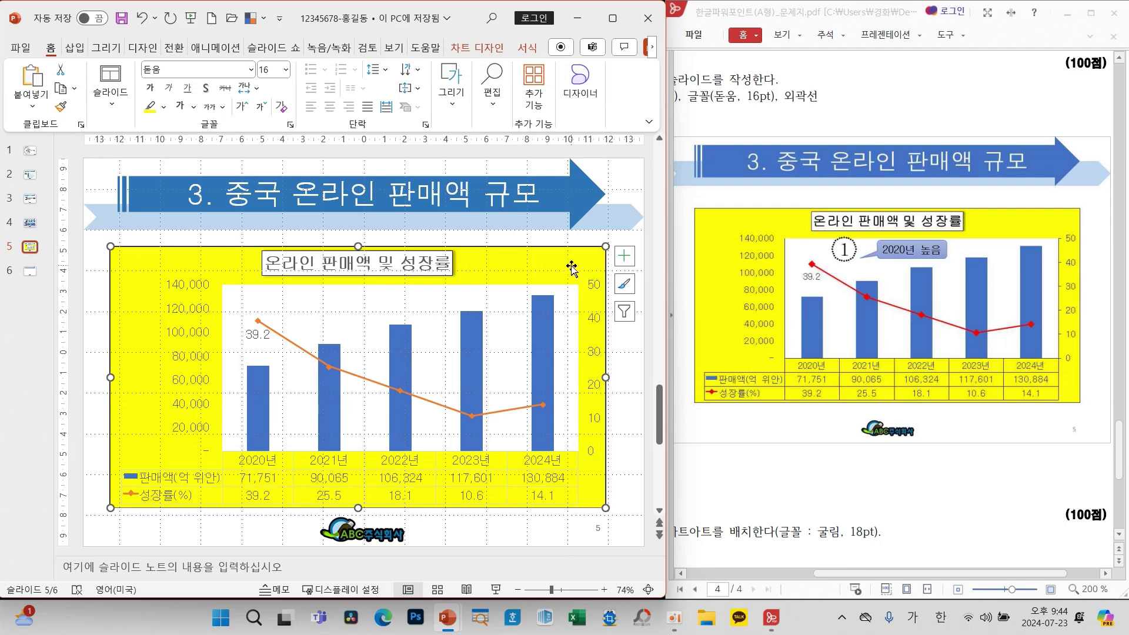
pyautogui.moveTo(791, 288)
pyautogui.mouseDown()
pyautogui.moveTo(776, 299)
pyautogui.moveTo(803, 291)
pyautogui.mouseUp()
pyautogui.moveTo(846, 371)
pyautogui.mouseDown()
pyautogui.moveTo(839, 401)
pyautogui.moveTo(846, 383)
pyautogui.mouseUp()
pyautogui.moveTo(1066, 306)
pyautogui.mouseDown()
pyautogui.moveTo(1039, 311)
pyautogui.moveTo(1070, 312)
pyautogui.mouseUp()
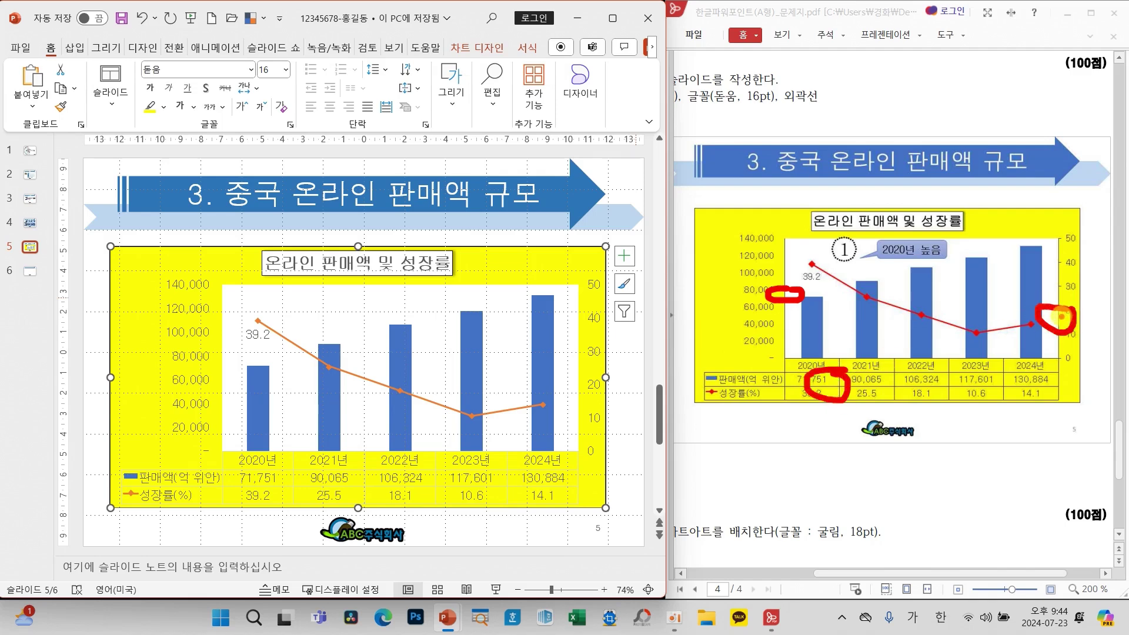
pyautogui.press('Escape')
# Open the shape formatting options for the chart's primary vertical axis
pyautogui.click(195, 335)
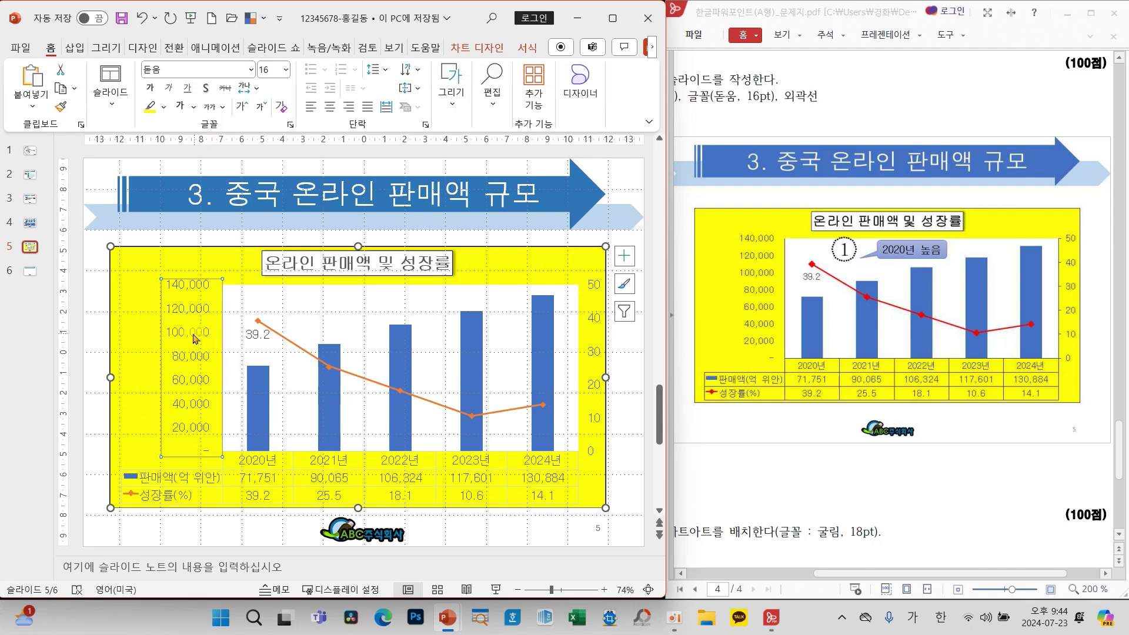
pyautogui.click(451, 88)
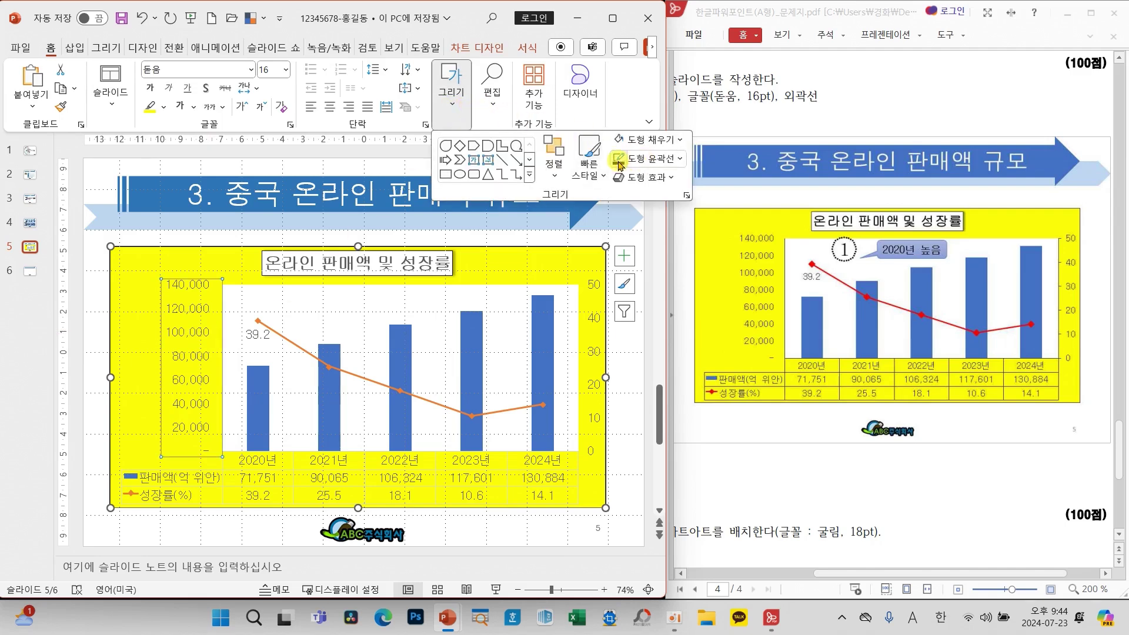
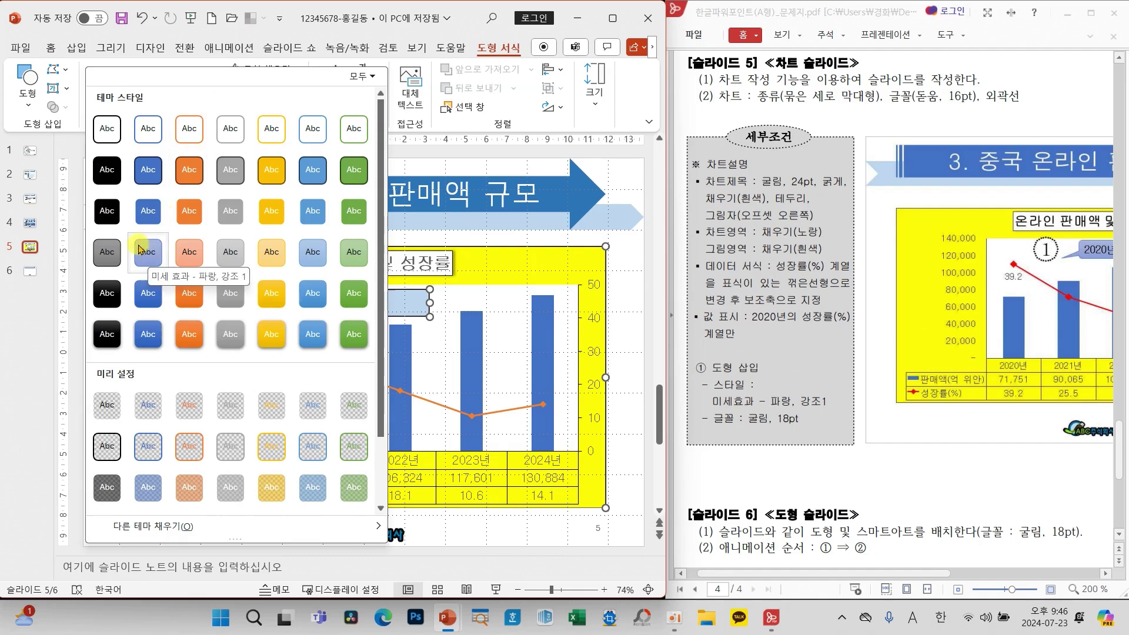
# Apply the 미세 효과 - 파랑, 강조 1 style to the callout and format its text as 굴림, 18 pt, centred
pyautogui.click(141, 249)
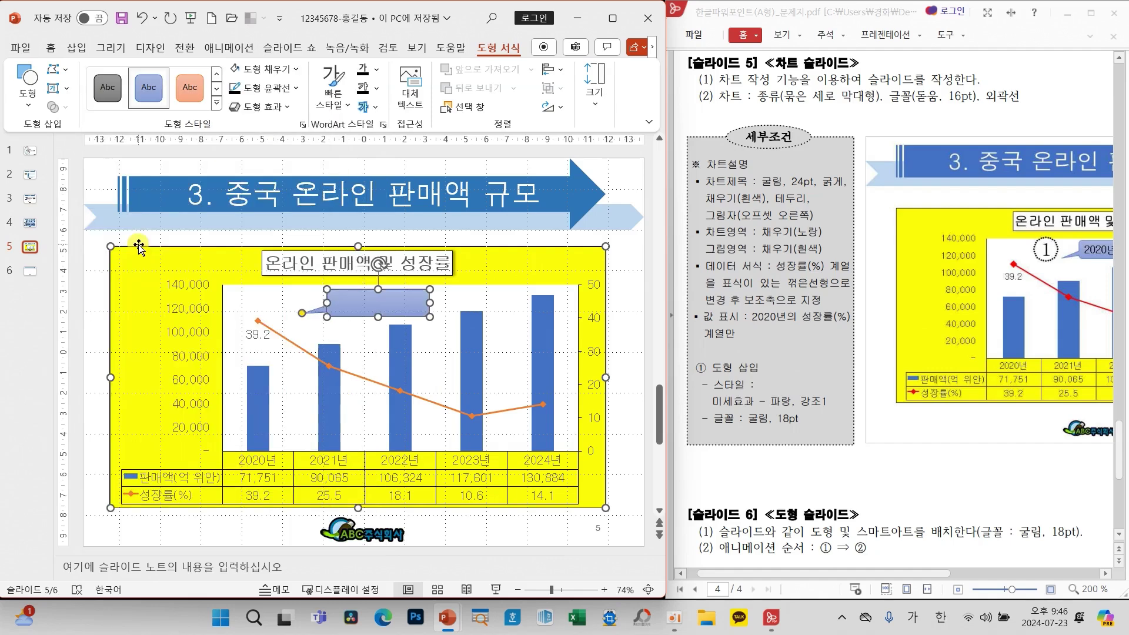
pyautogui.click(52, 50)
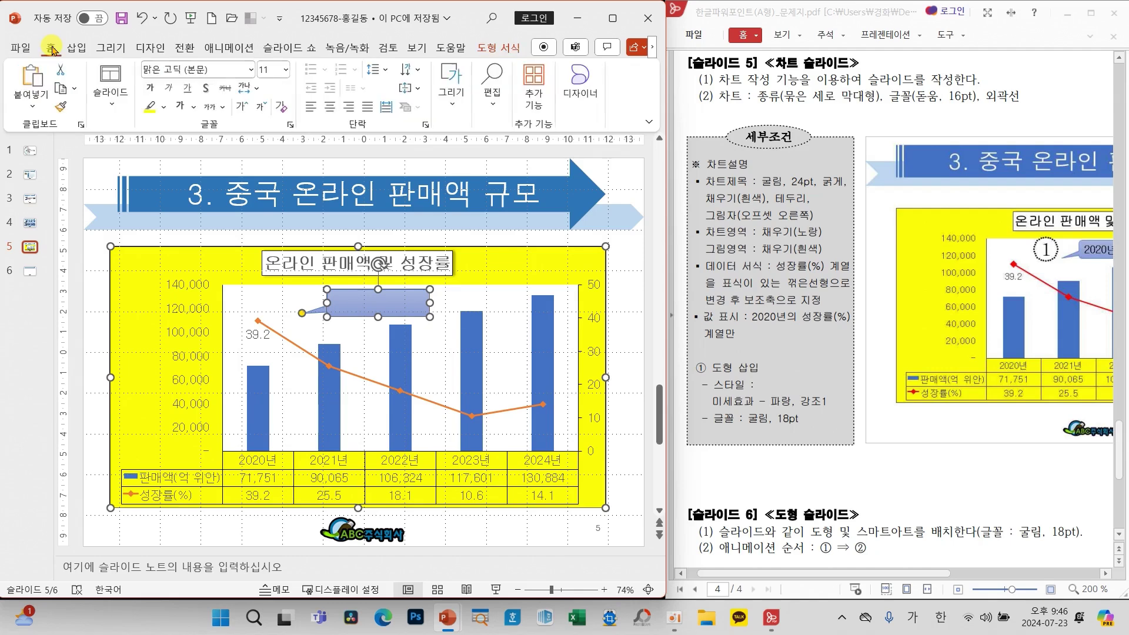
pyautogui.click(251, 73)
pyautogui.click(104, 214)
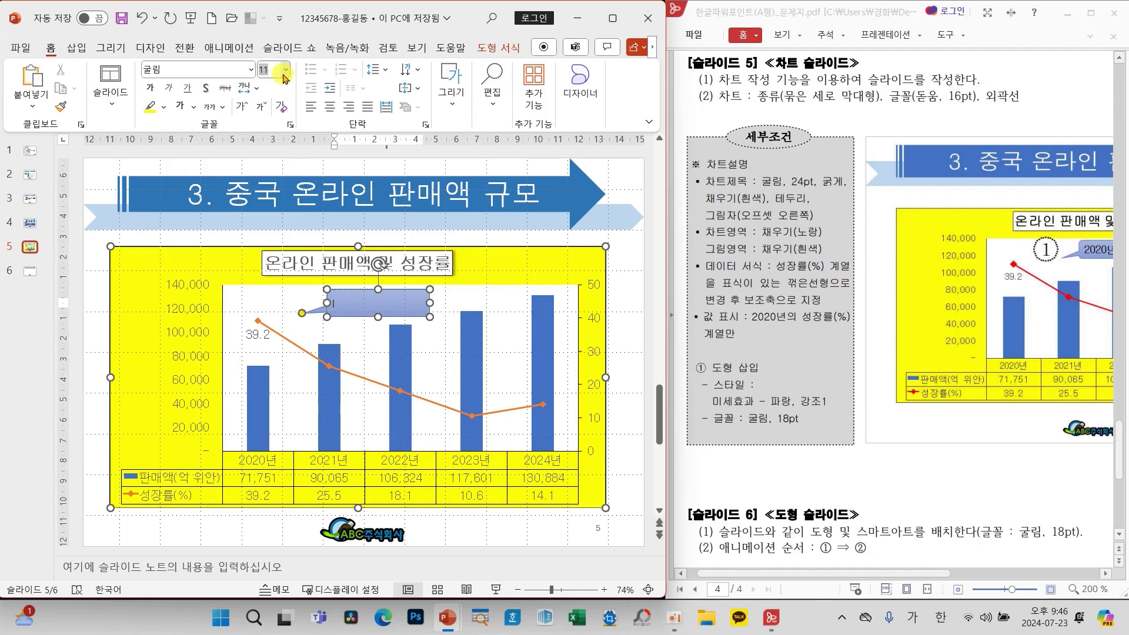
pyautogui.click(286, 69)
pyautogui.click(271, 224)
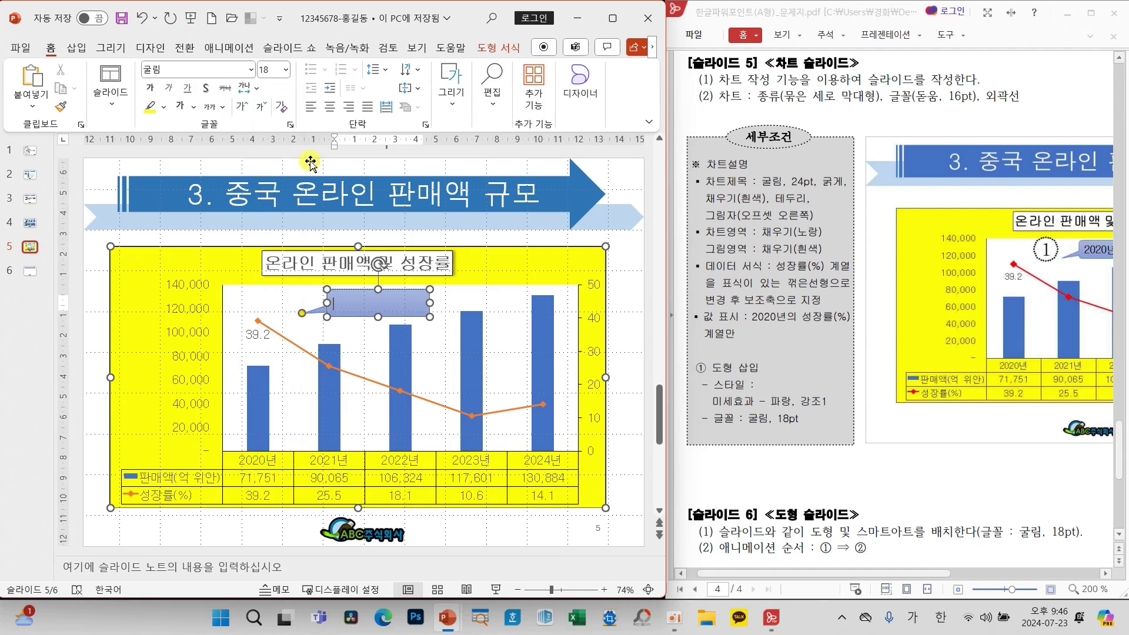
pyautogui.click(330, 107)
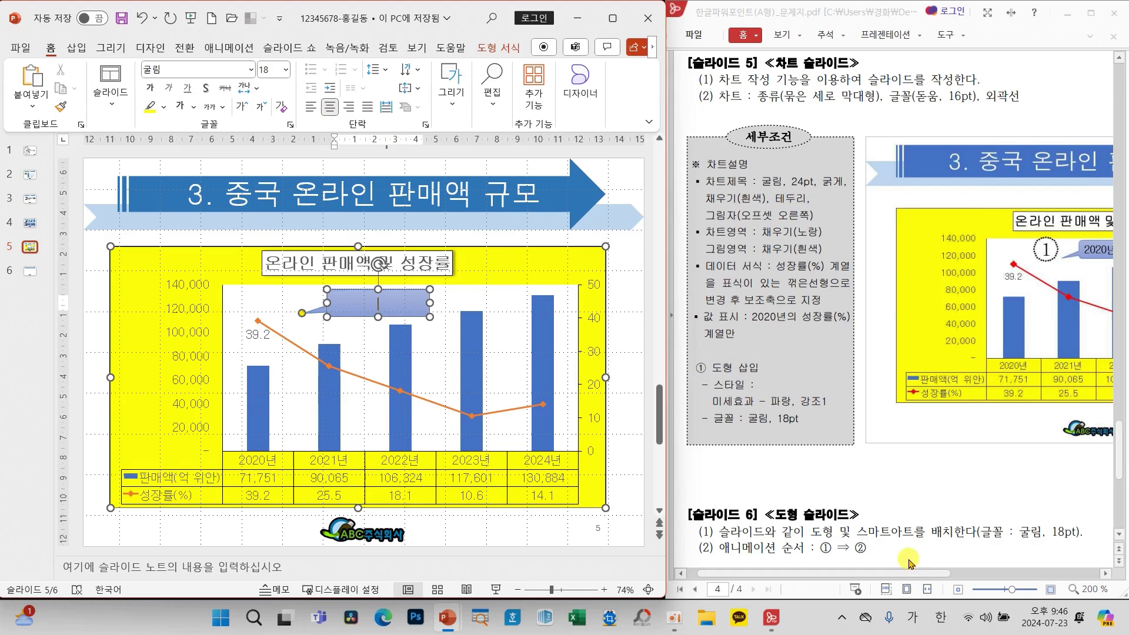
# Enter the text "2020년 높음" in the callout, as shown in the sample chart
pyautogui.moveTo(901, 574); pyautogui.dragTo(1003, 584)
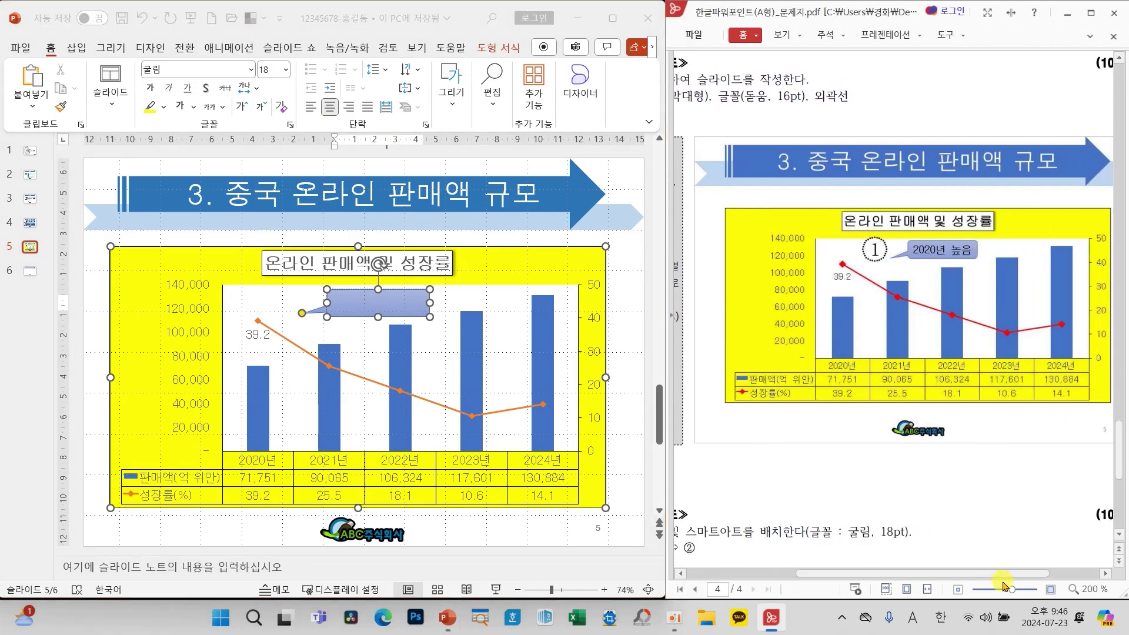
pyautogui.click(397, 304)
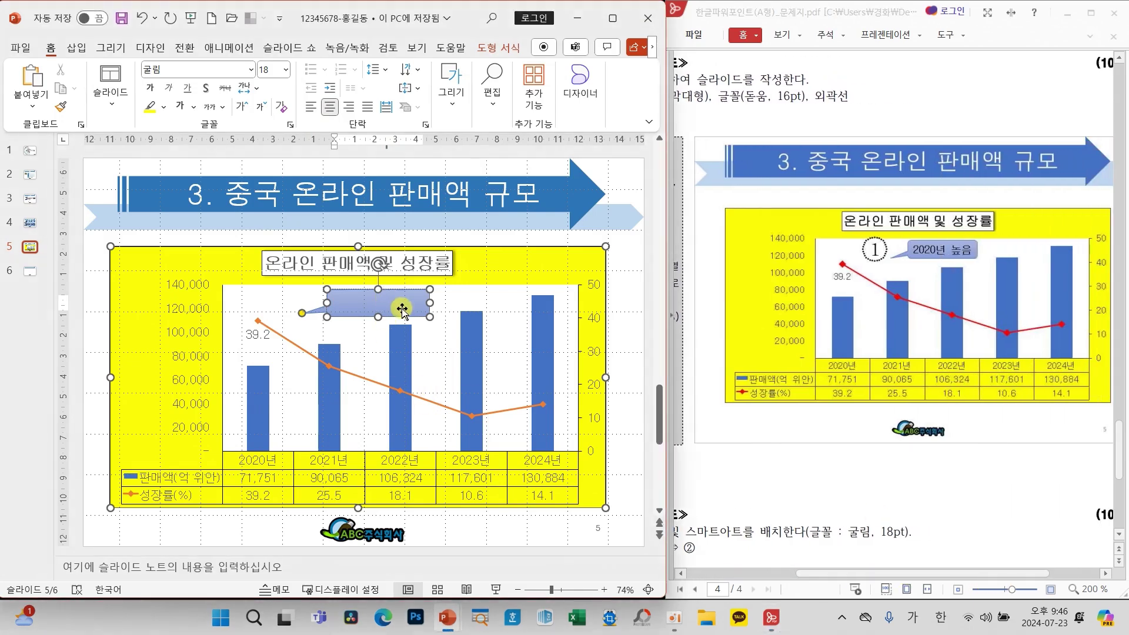
pyautogui.write('02')
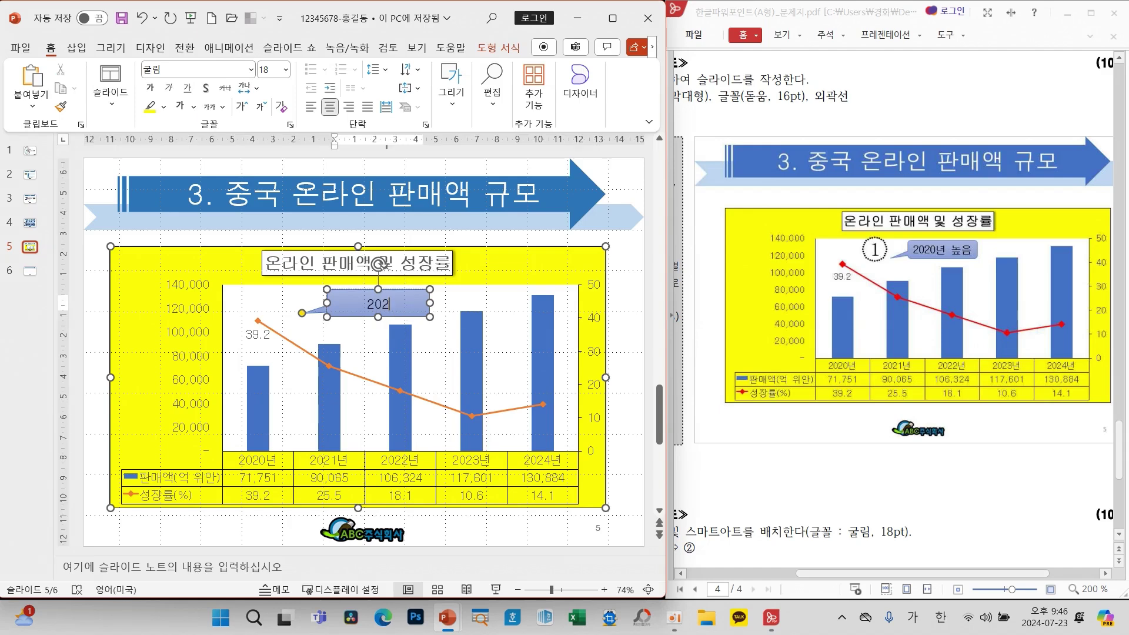
pyautogui.write('0년 늬')
pyautogui.write('음')
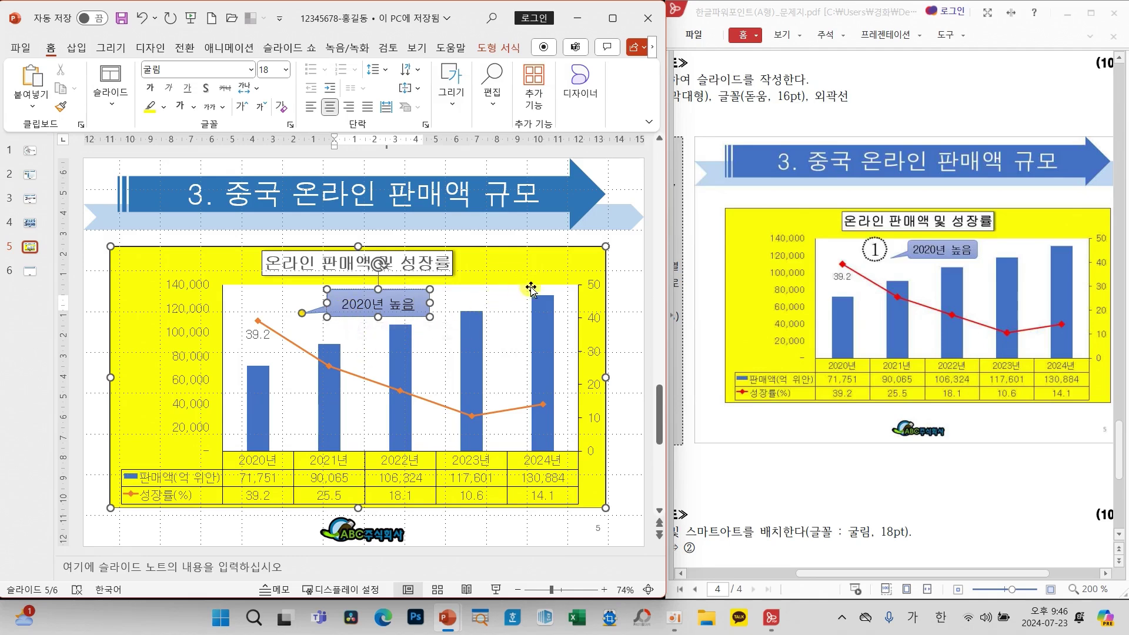
# Deselect the finished chart on slide 5 and save the presentation
pyautogui.click(620, 268)
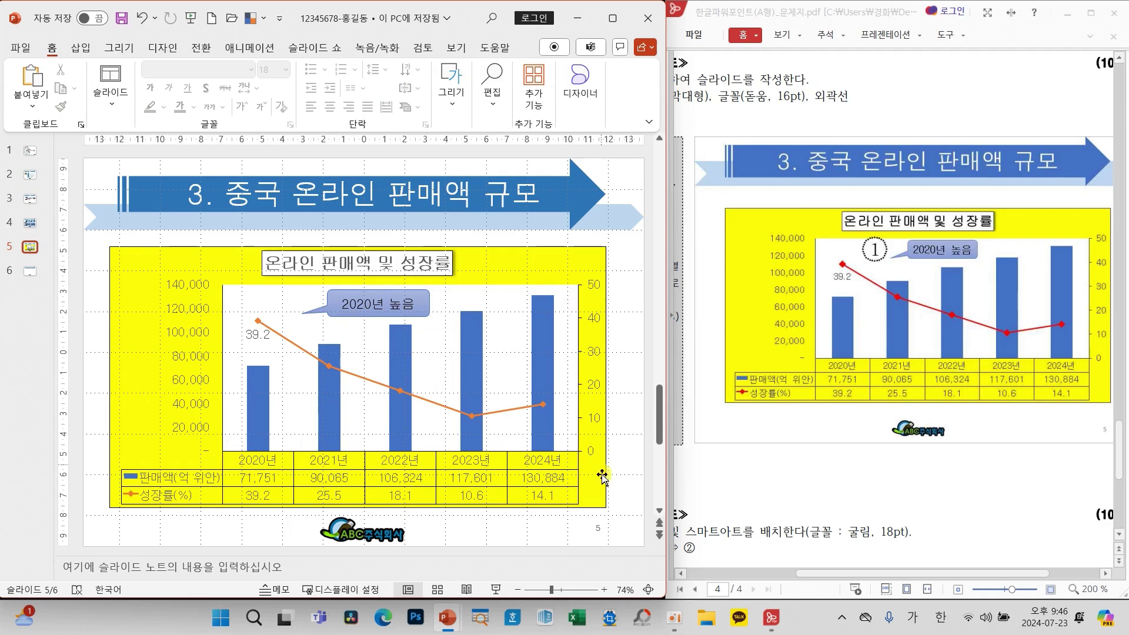
pyautogui.click(124, 22)
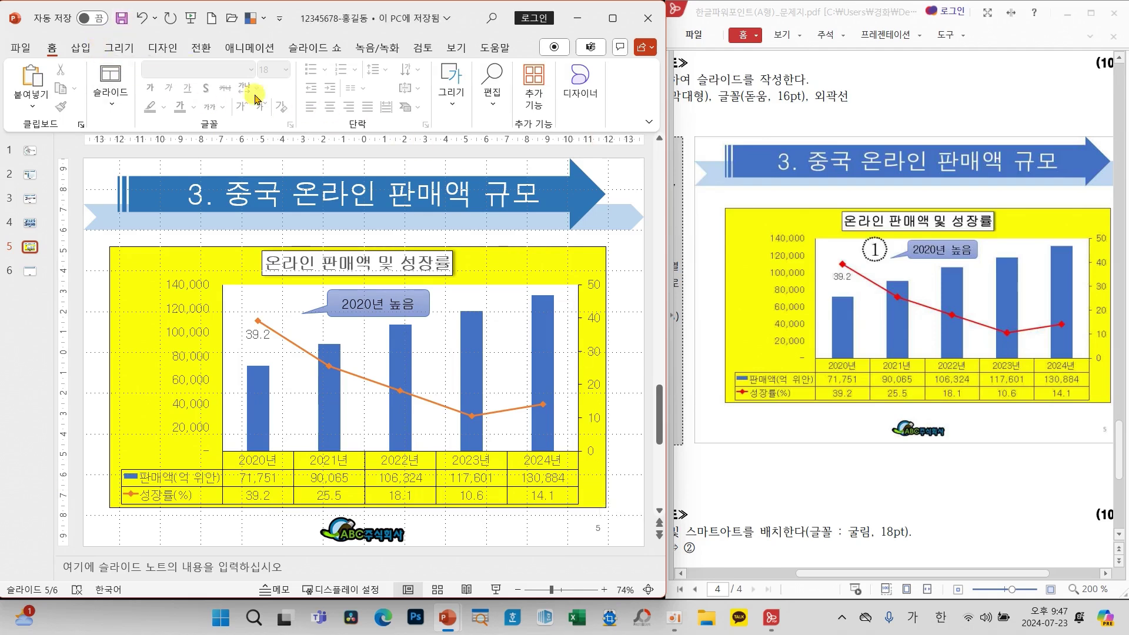
# Enter "4. 중국 이커머스 성장과 피해" as the title of slide 6, following the exam PDF's sample
pyautogui.scroll(-4, 833, 403)
pyautogui.scroll(-3, 832, 403)
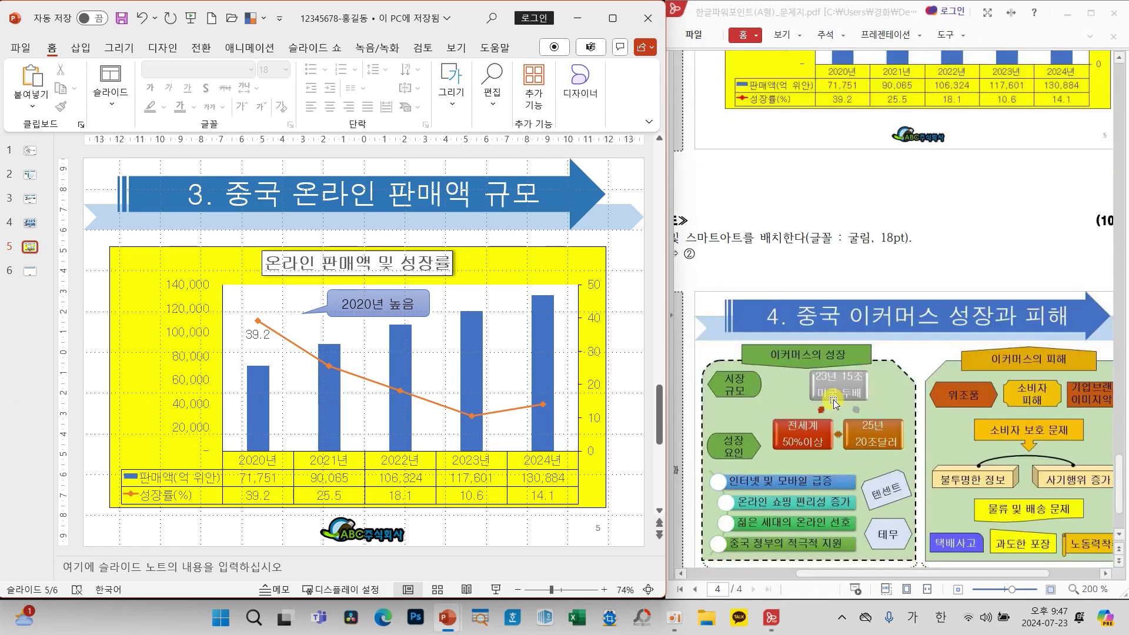
pyautogui.click(30, 271)
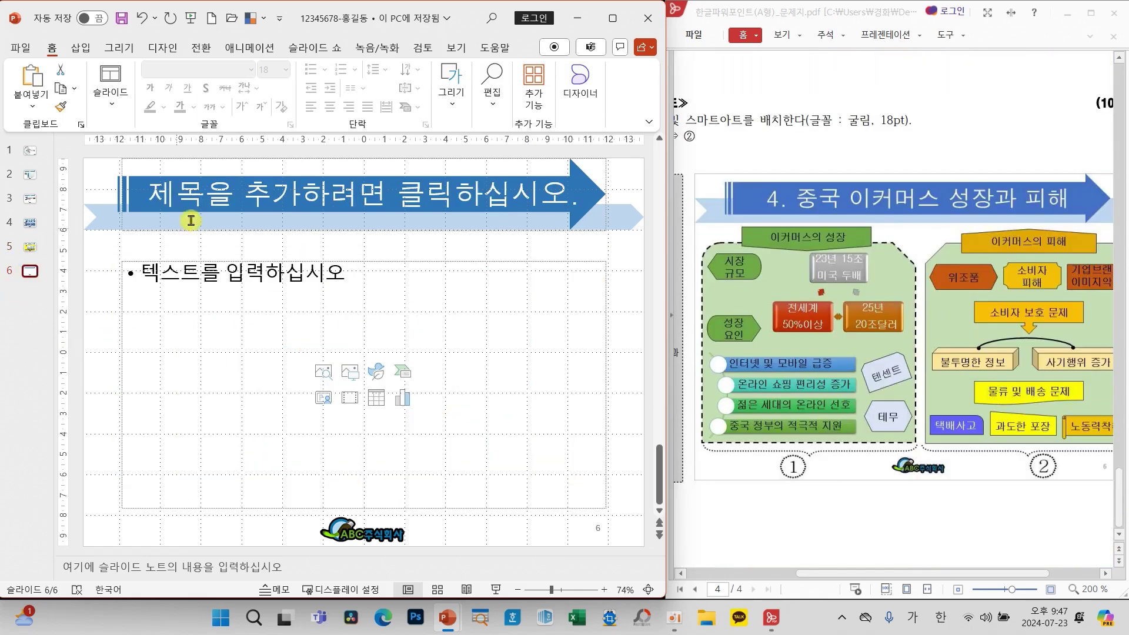
pyautogui.click(220, 197)
pyautogui.write('4')
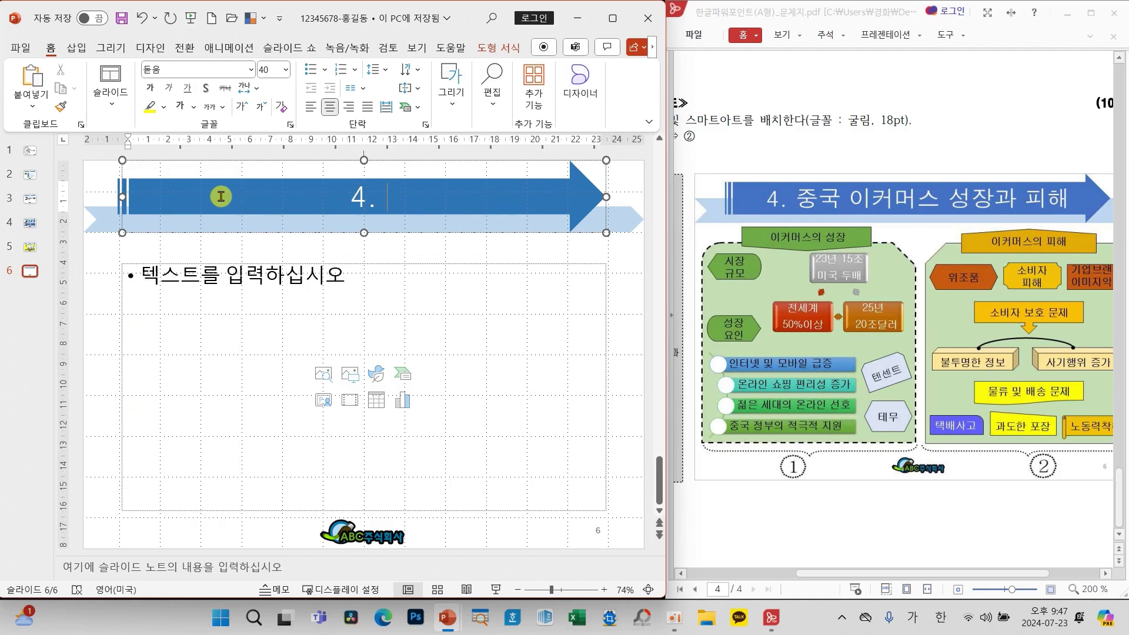
pyautogui.write('. 중국 ㅇ')
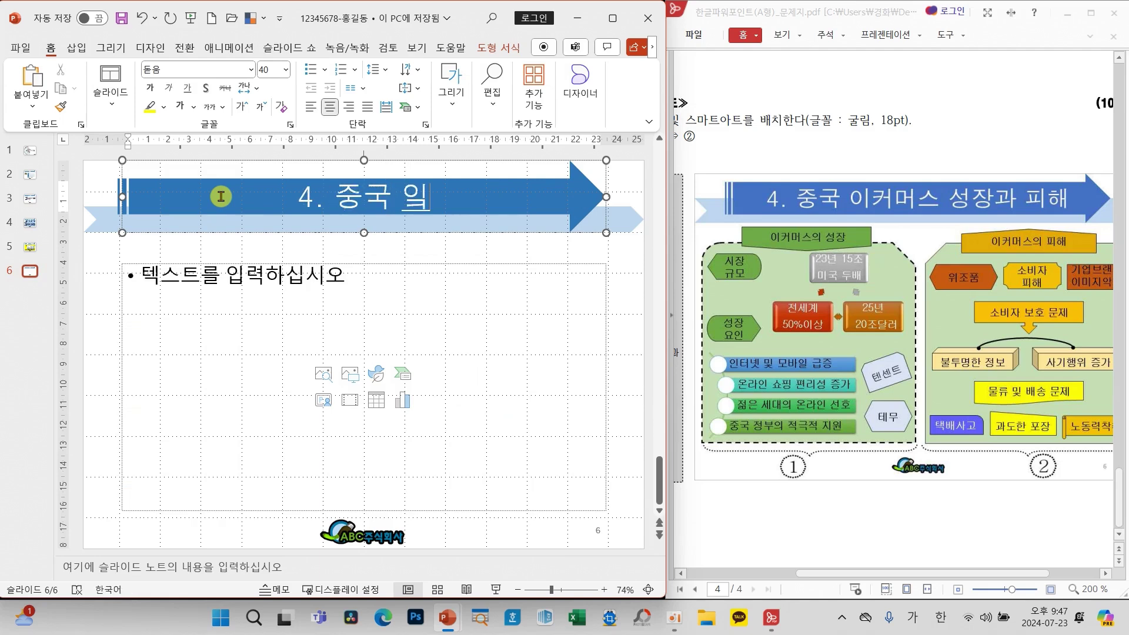
pyautogui.write('커머스 성')
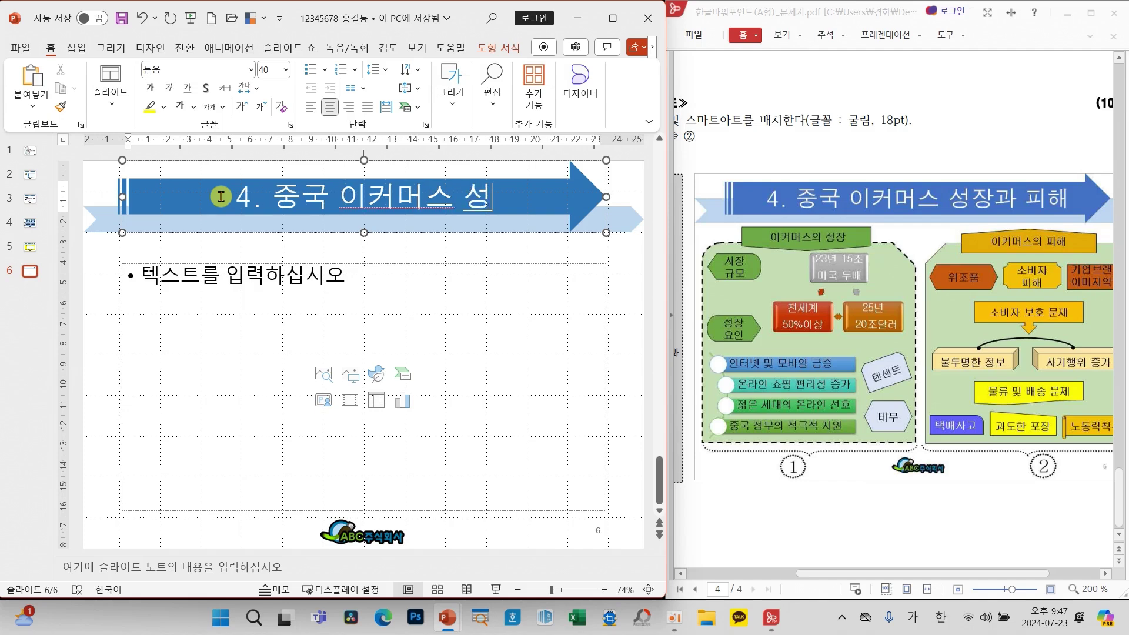
pyautogui.write('장과 피해')
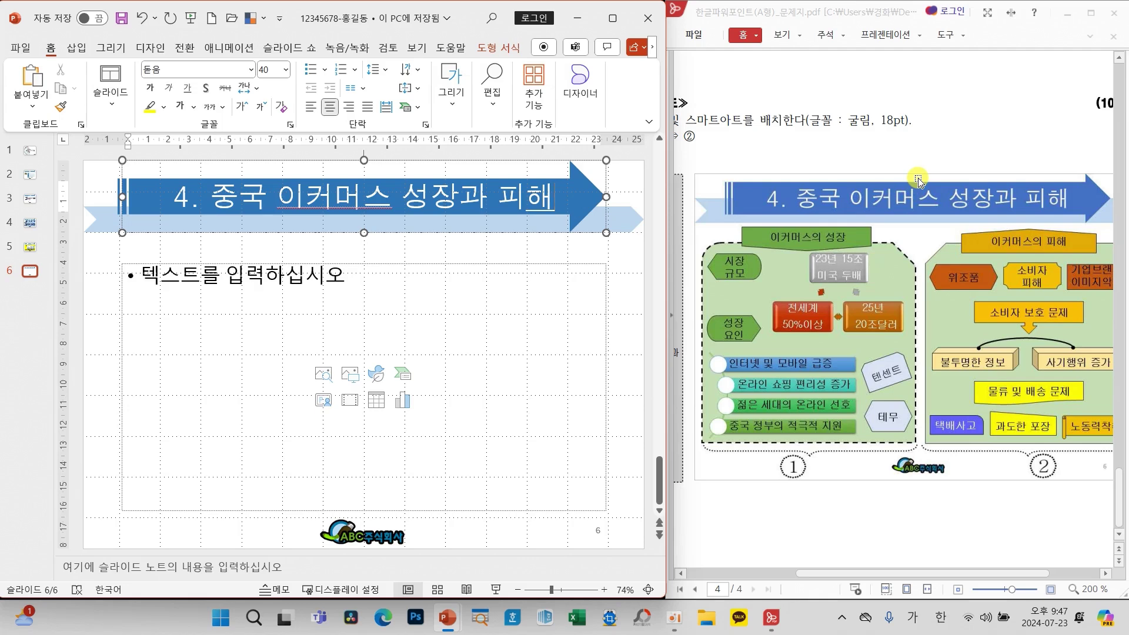
# Examine the slide 6 shape layout in the exam PDF at 250 % zoom, especially the two SmartArt graphics under 이커머스의 성장
pyautogui.moveTo(920, 114)
pyautogui.mouseDown()
pyautogui.moveTo(824, 118)
pyautogui.moveTo(916, 144)
pyautogui.moveTo(920, 112)
pyautogui.mouseUp()
pyautogui.click(905, 517)
pyautogui.hscroll(-3, 905, 517)
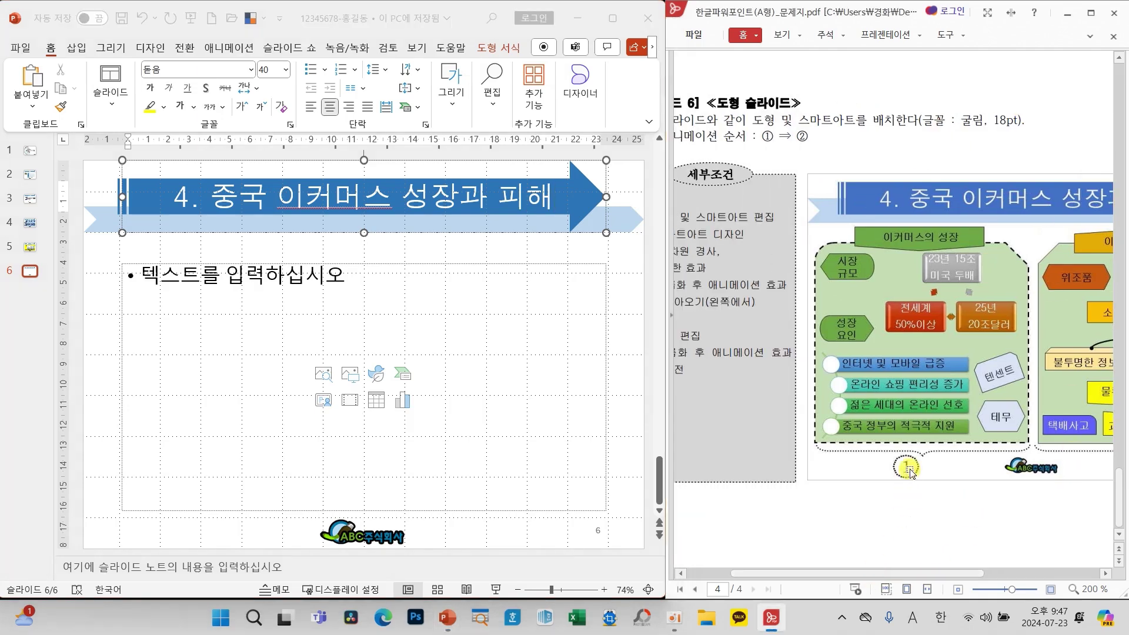
pyautogui.moveTo(933, 573); pyautogui.dragTo(1032, 574)
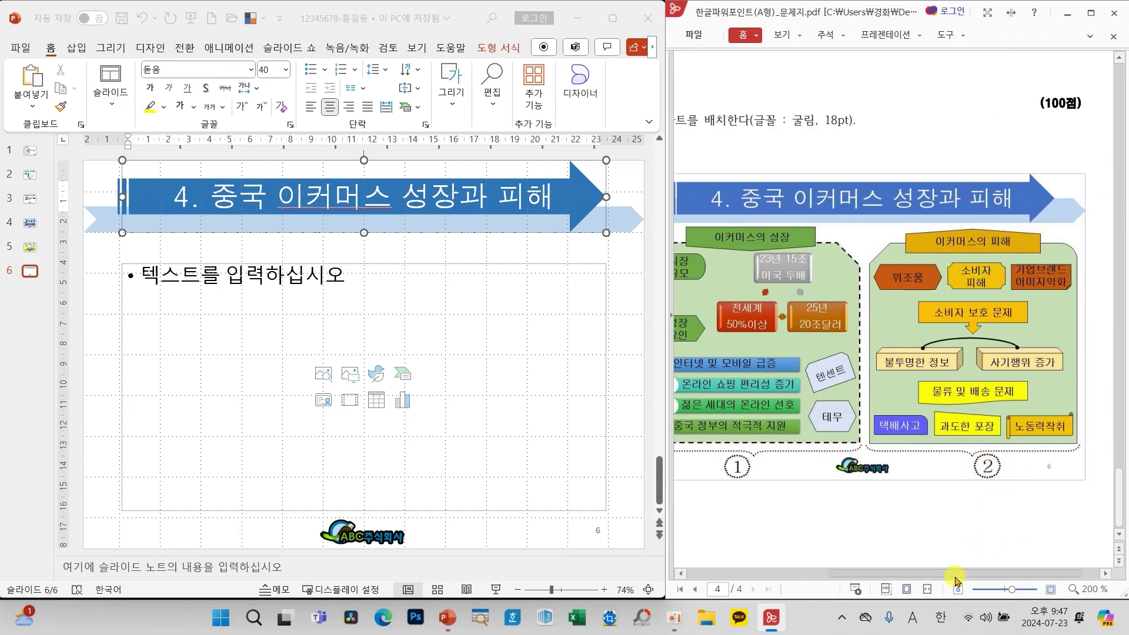
pyautogui.moveTo(953, 574); pyautogui.dragTo(886, 574)
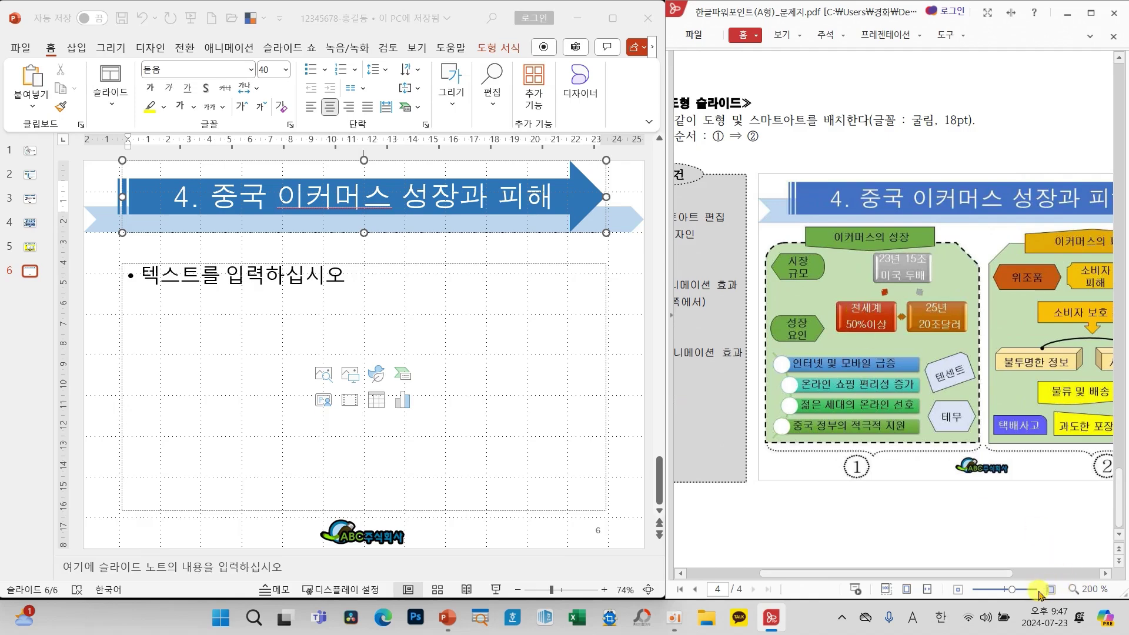
pyautogui.moveTo(1011, 592); pyautogui.dragTo(1016, 594)
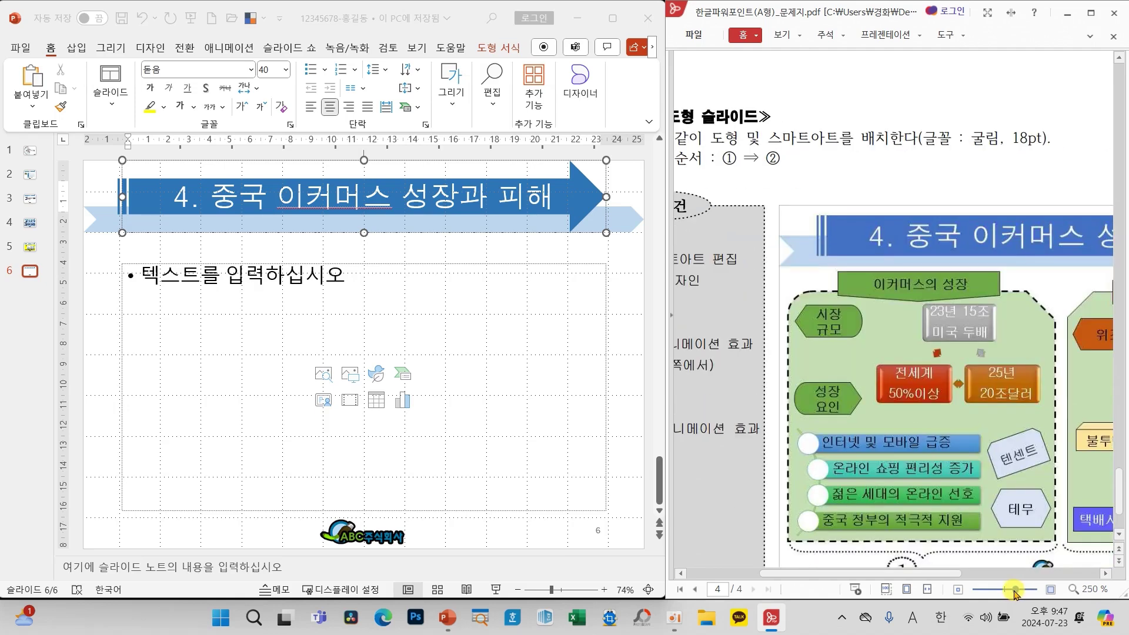
pyautogui.scroll(-1, 1057, 480)
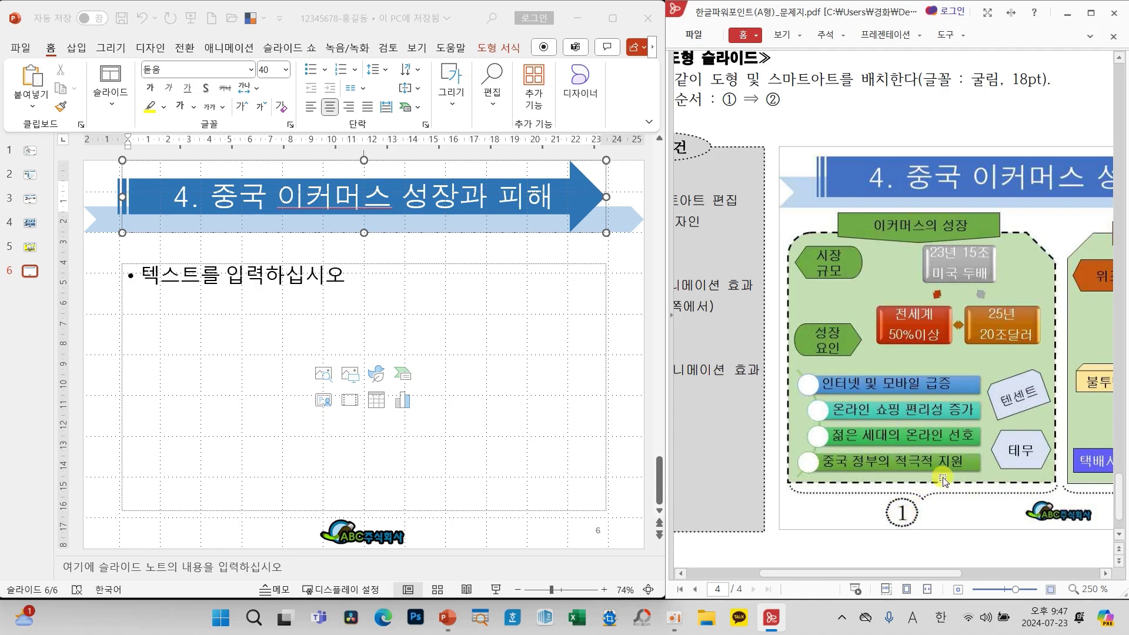
pyautogui.moveTo(928, 292); pyautogui.dragTo(993, 300)
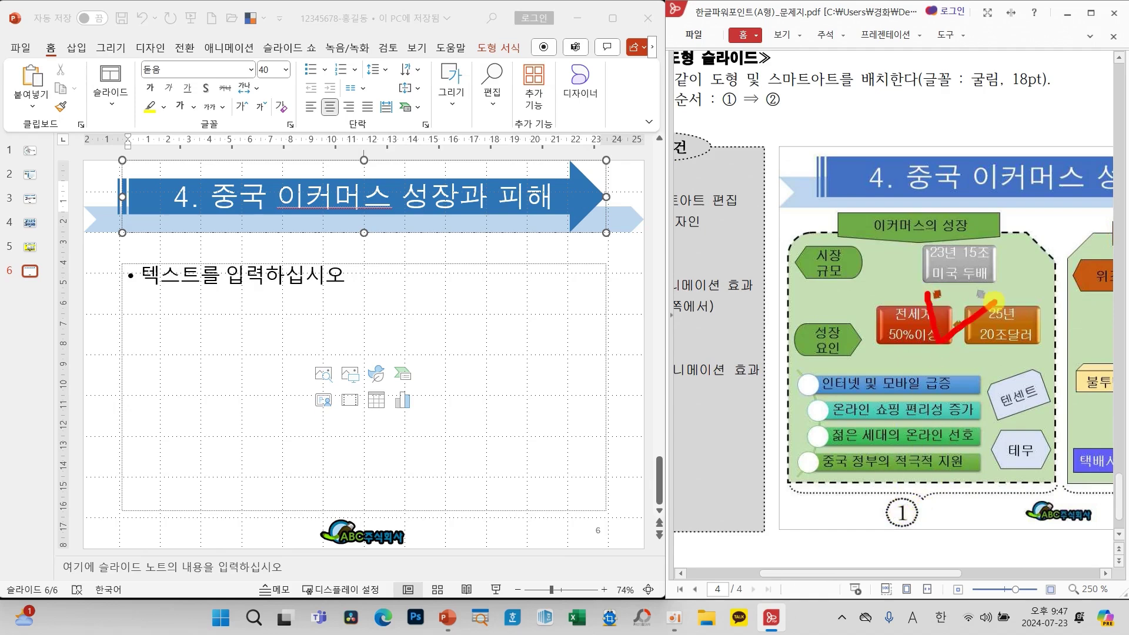
pyautogui.moveTo(888, 407); pyautogui.dragTo(965, 411)
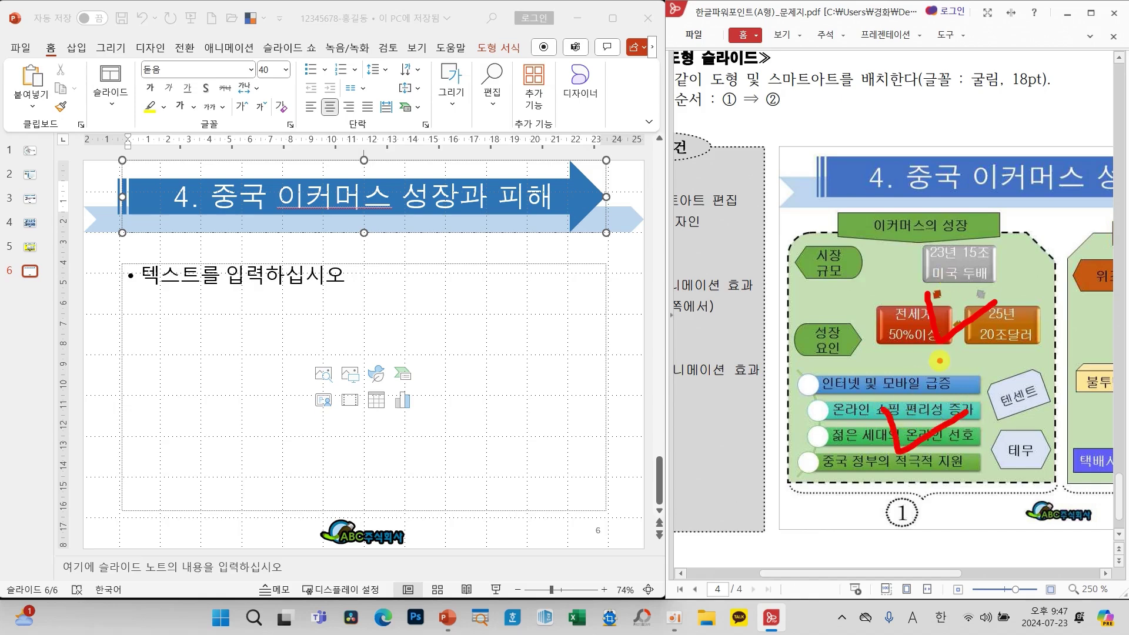
pyautogui.press('Escape')
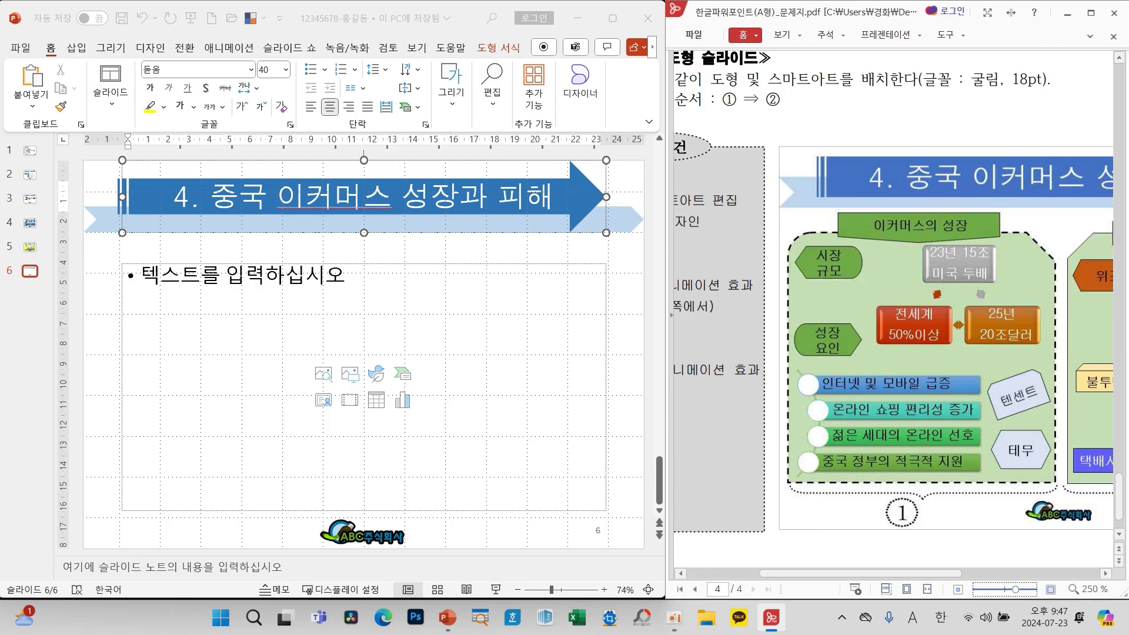
# Delete the empty content placeholder from slide 6
pyautogui.click(357, 262)
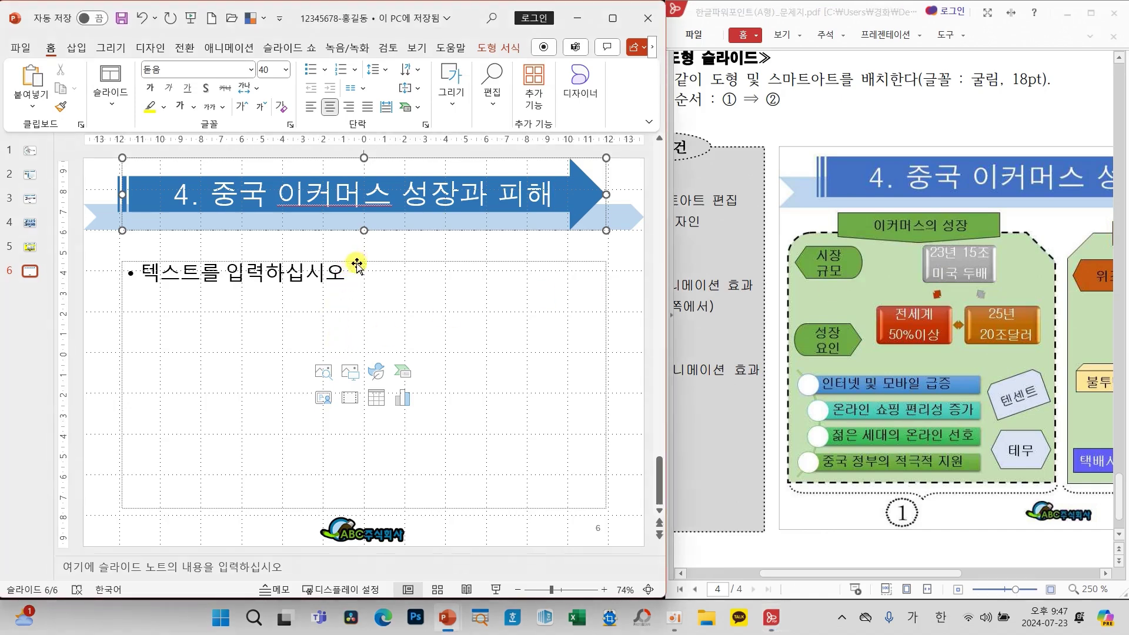
pyautogui.press('Delete')
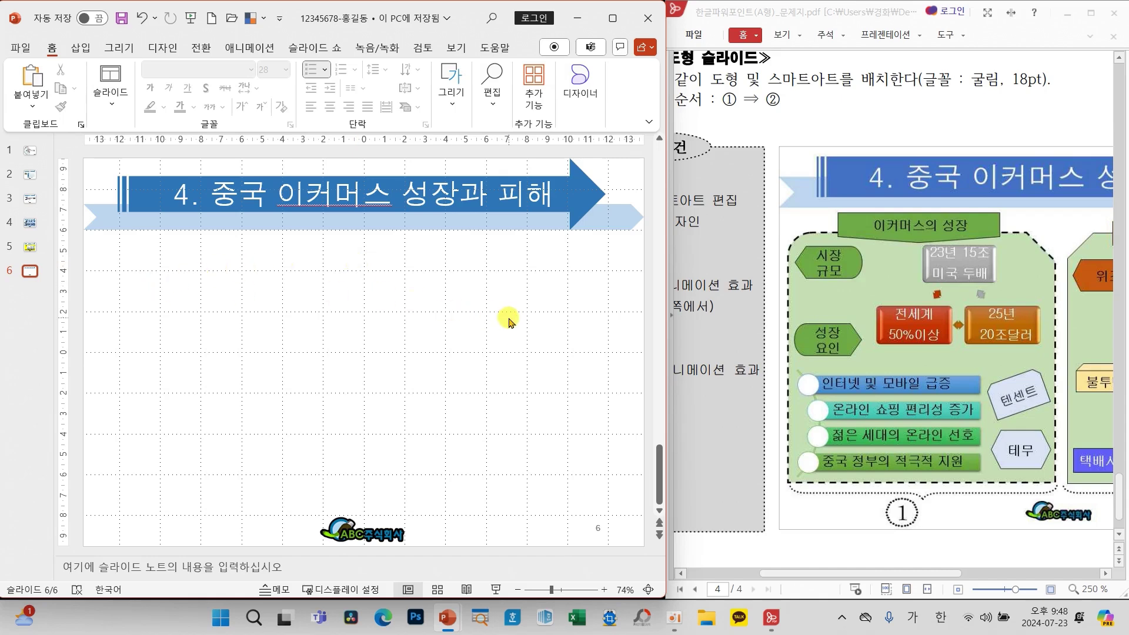
# Draw a rectangle with one rounded and one snipped top corner, about 13 cm square, on the slide's left half and fill it light gold
pyautogui.click(456, 115)
pyautogui.click(526, 179)
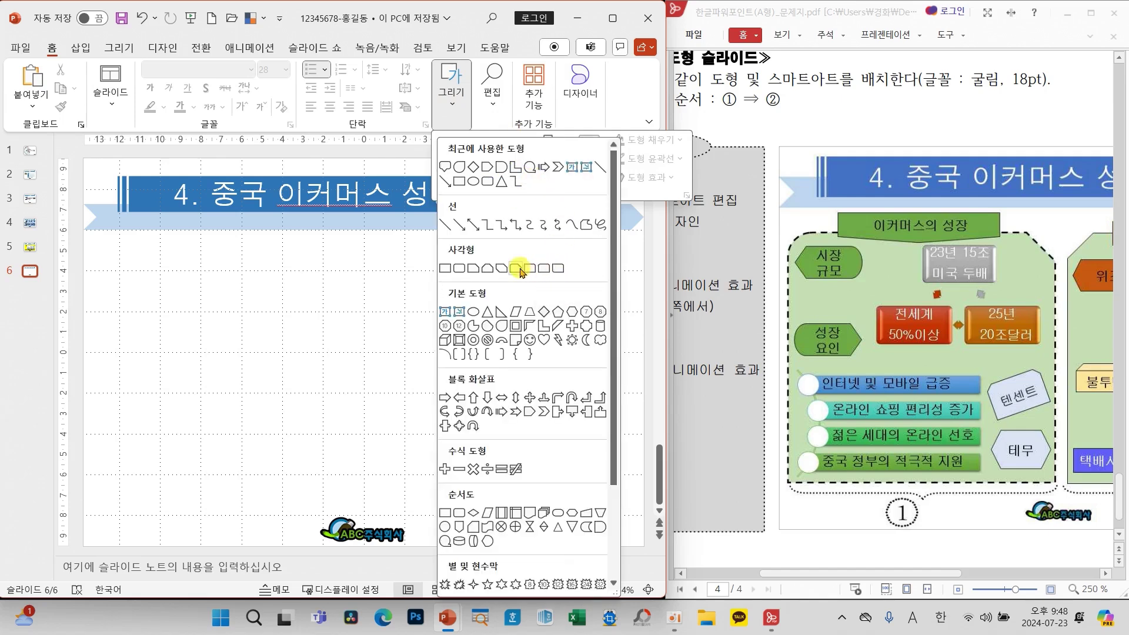
pyautogui.click(545, 270)
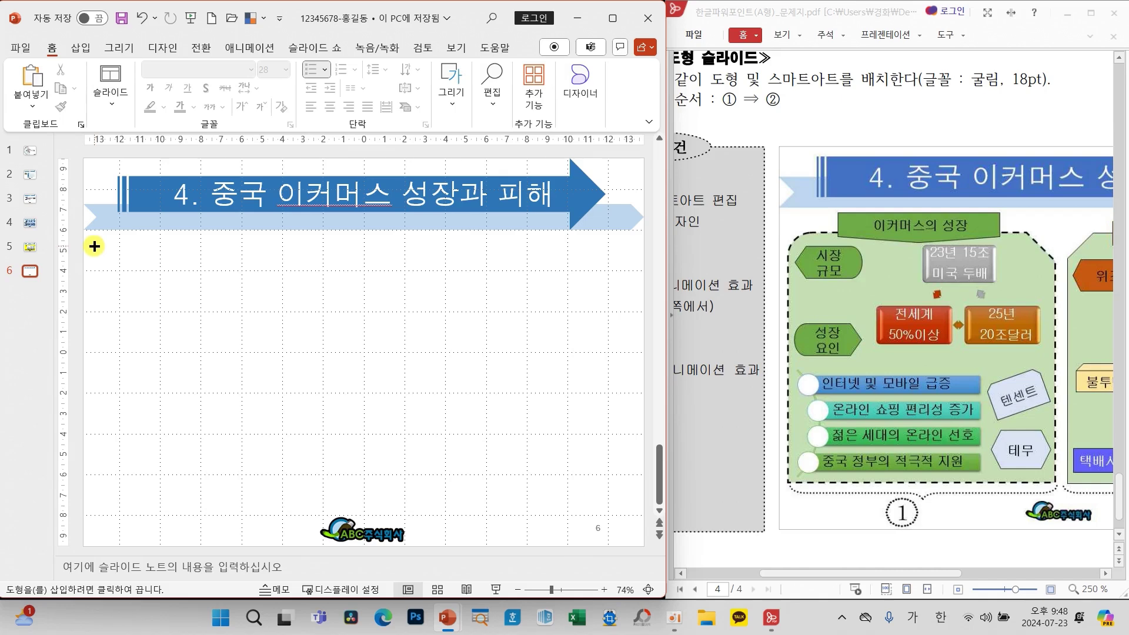
pyautogui.moveTo(94, 246); pyautogui.dragTo(355, 514)
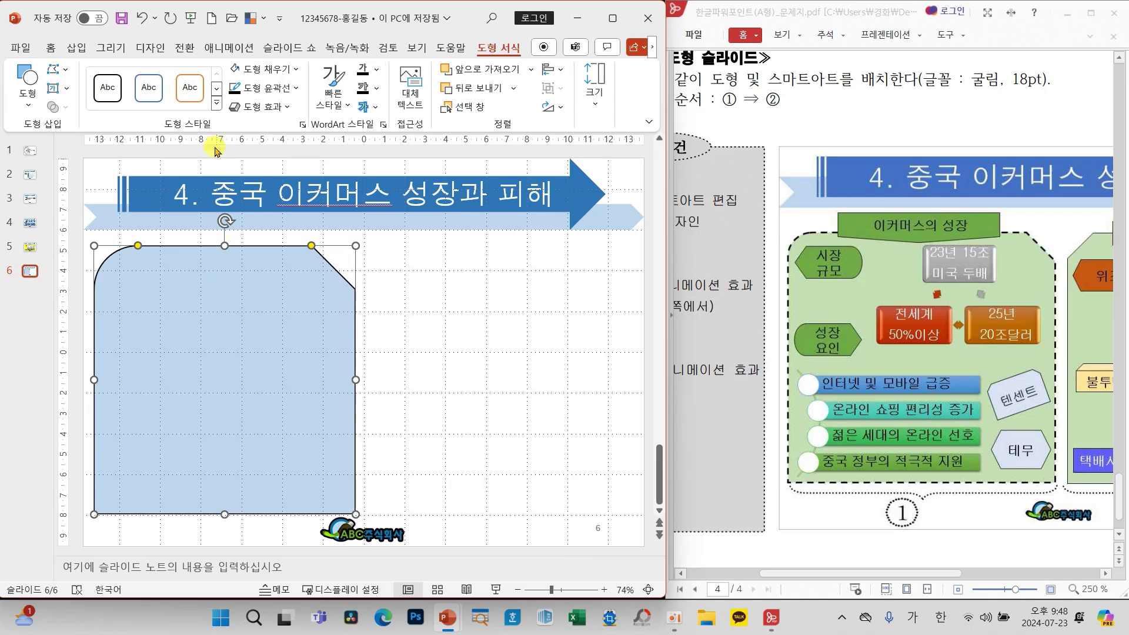
pyautogui.click(296, 70)
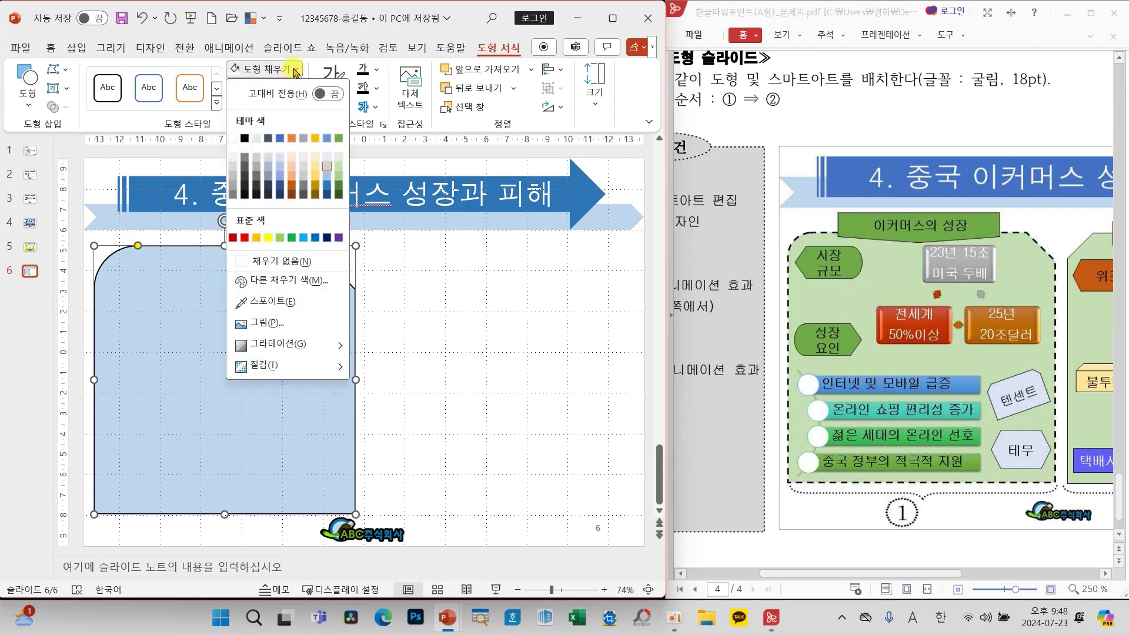
pyautogui.click(315, 156)
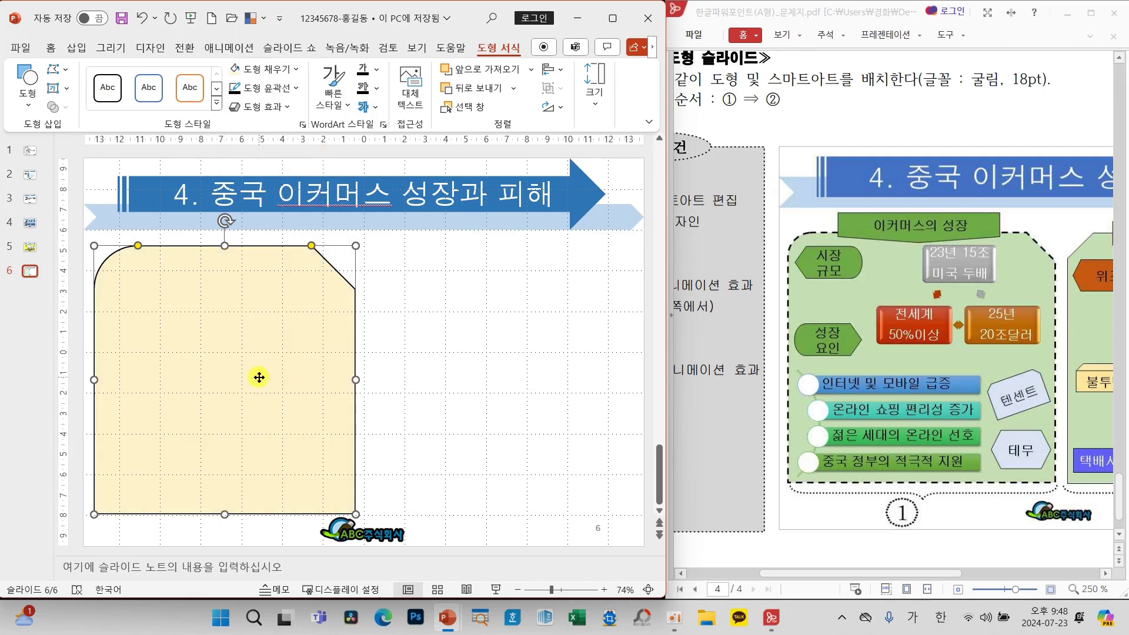
# Place a horizontally flipped copy of the background panel on the slide's right half and fill it light orange
pyautogui.moveTo(257, 373); pyautogui.dragTo(545, 404)
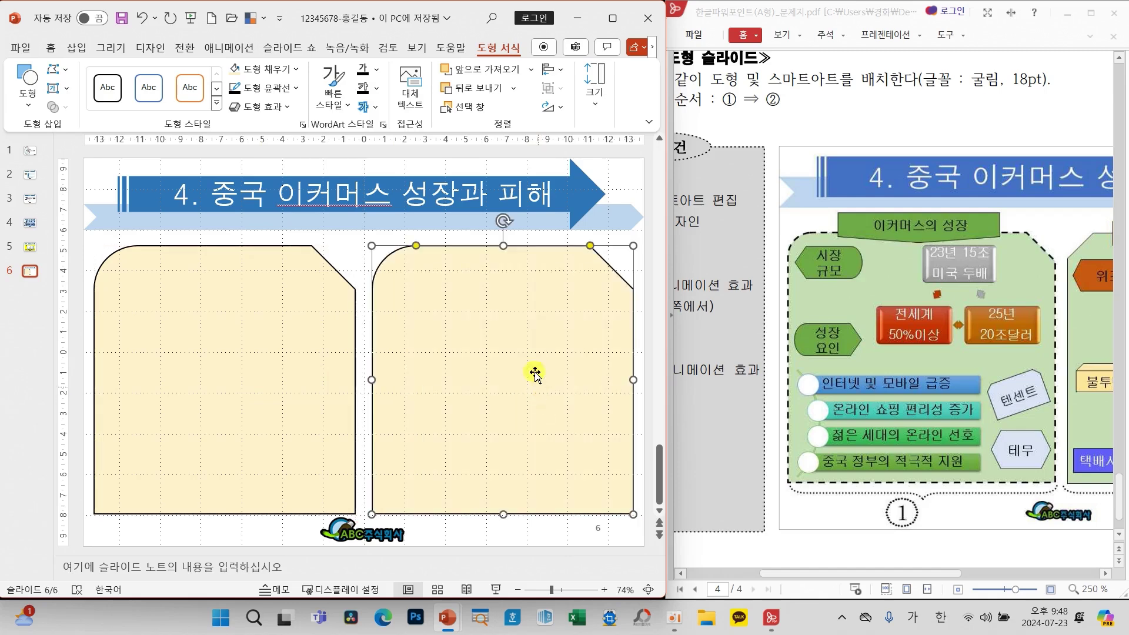
pyautogui.click(556, 109)
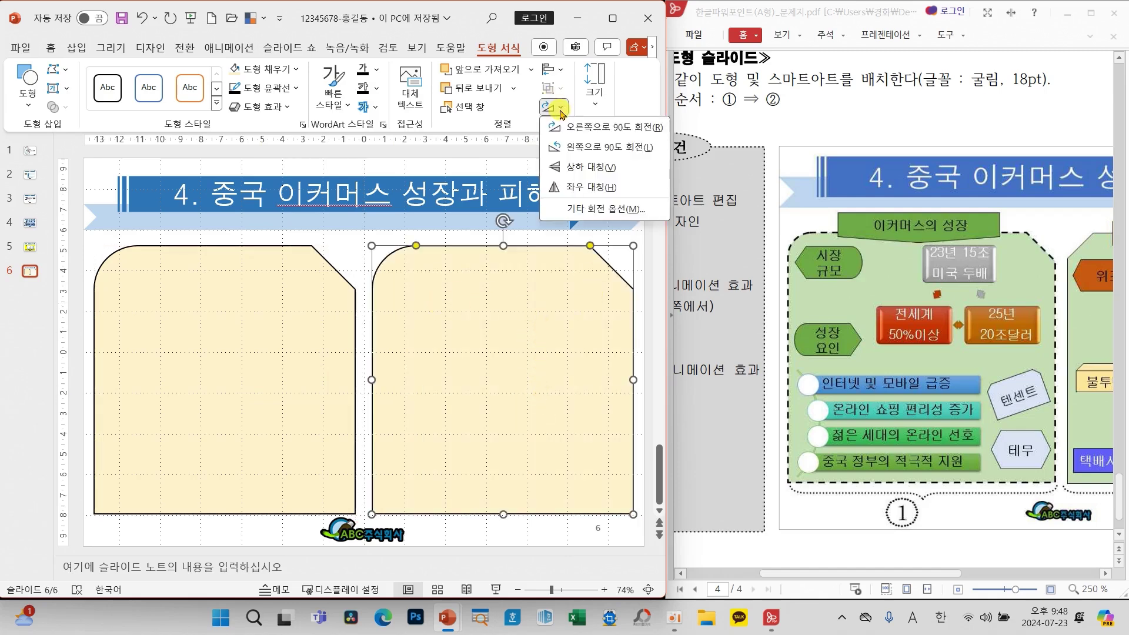
pyautogui.click(584, 187)
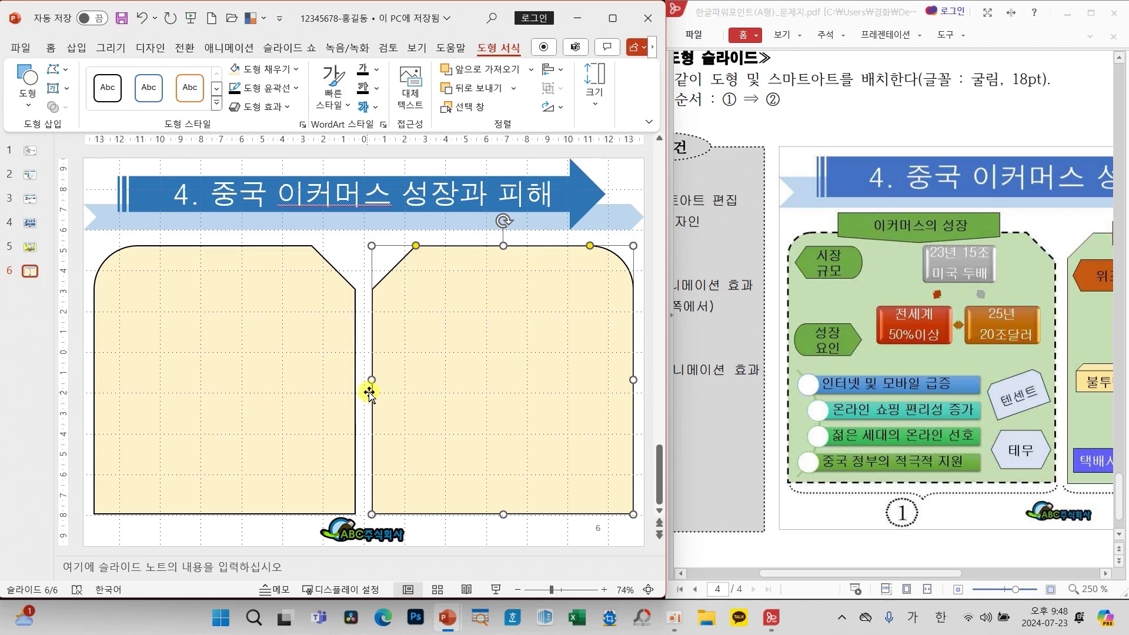
pyautogui.click(294, 70)
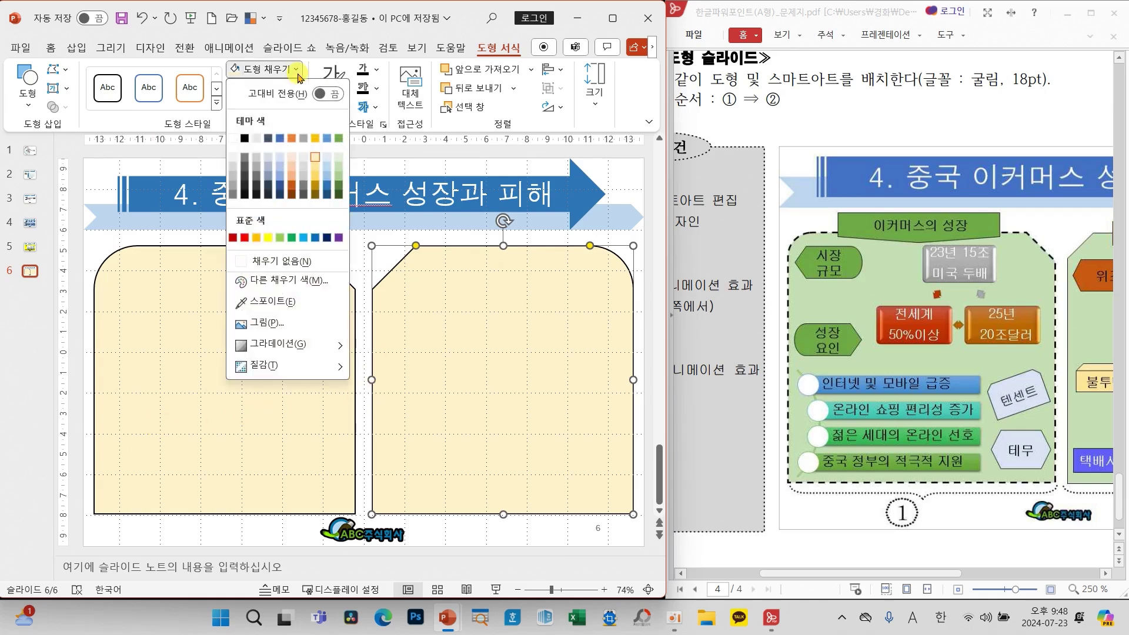
pyautogui.click(292, 156)
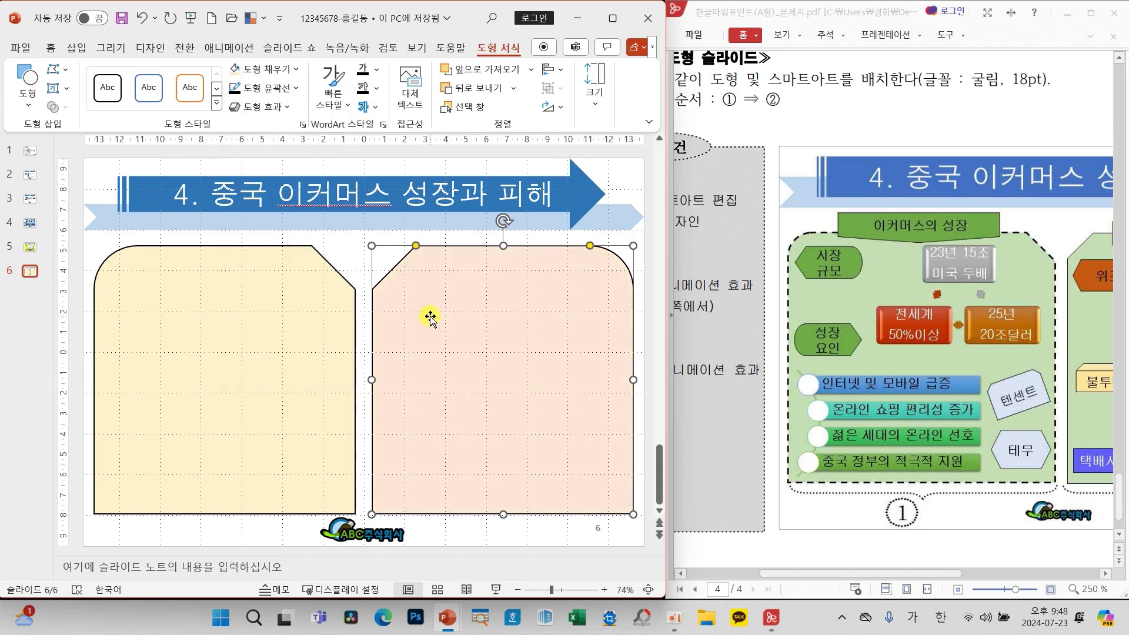
# Check the facing panel corners in the PDF sample and delete the light orange copy from slide 6
pyautogui.moveTo(861, 574); pyautogui.dragTo(925, 574)
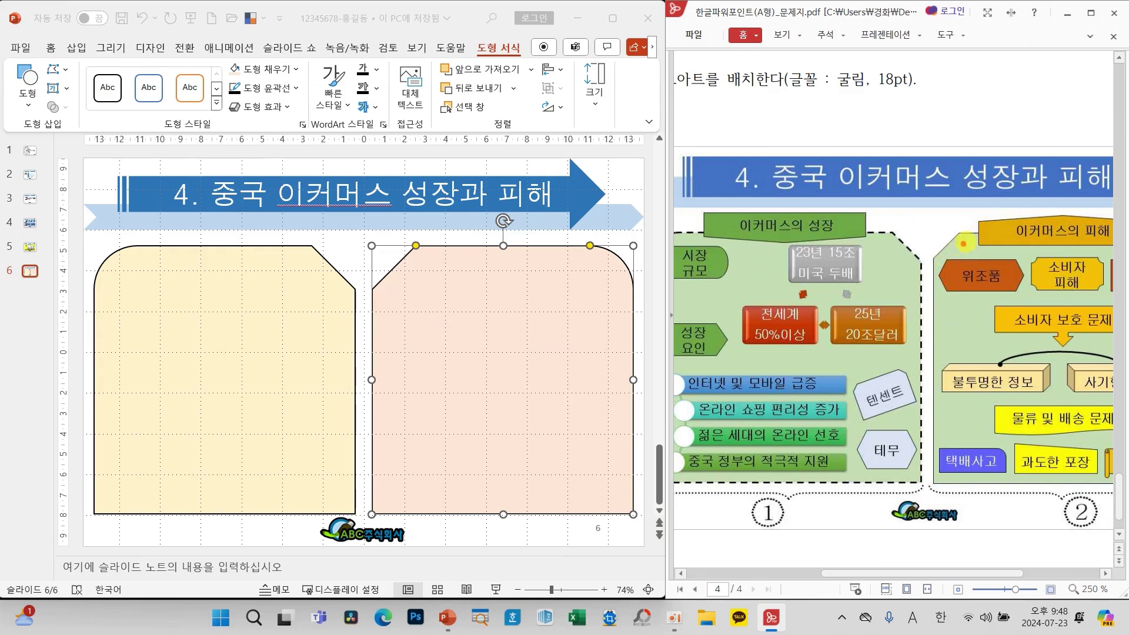
pyautogui.moveTo(962, 243)
pyautogui.mouseDown()
pyautogui.moveTo(958, 226)
pyautogui.moveTo(934, 264)
pyautogui.moveTo(978, 241)
pyautogui.moveTo(969, 234)
pyautogui.mouseUp()
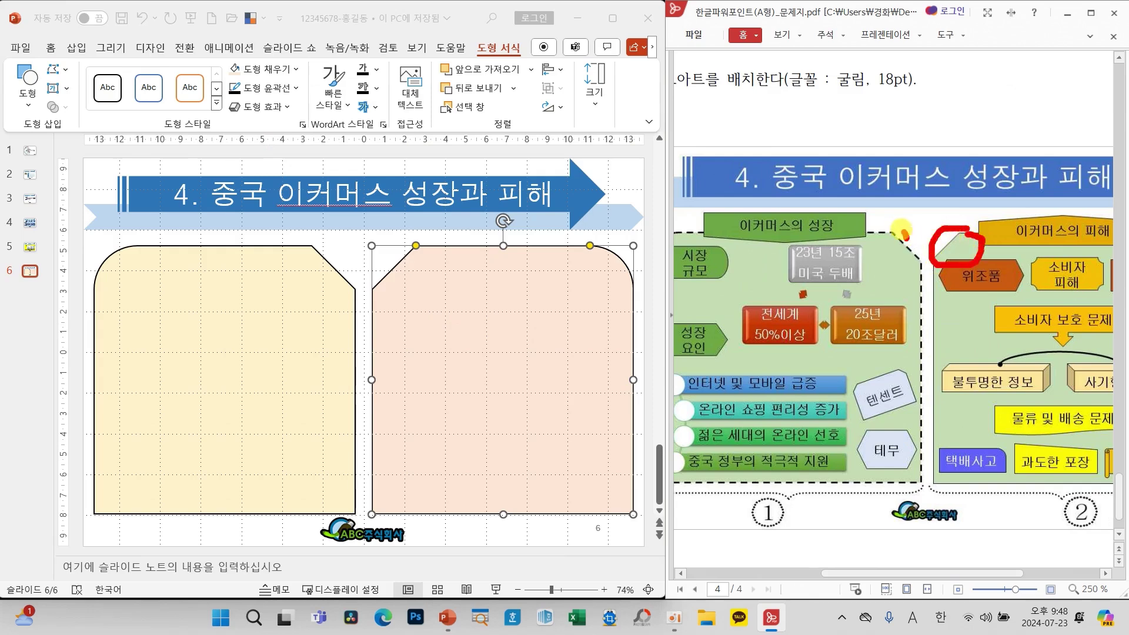
pyautogui.moveTo(901, 230)
pyautogui.mouseDown()
pyautogui.moveTo(941, 260)
pyautogui.moveTo(908, 234)
pyautogui.mouseUp()
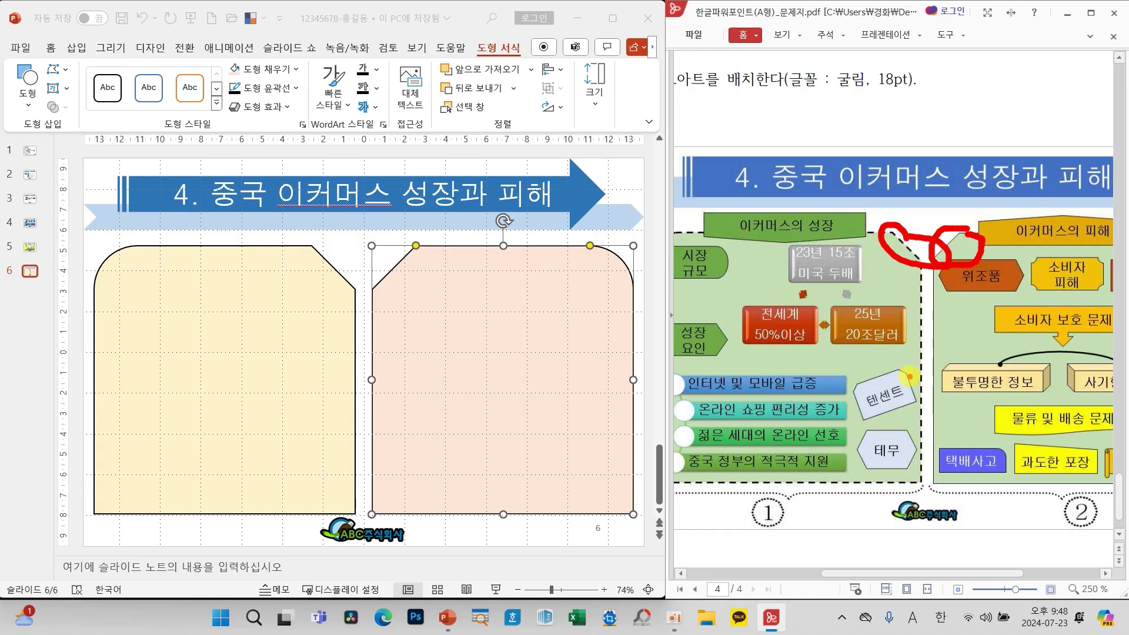
pyautogui.moveTo(894, 575); pyautogui.dragTo(850, 575)
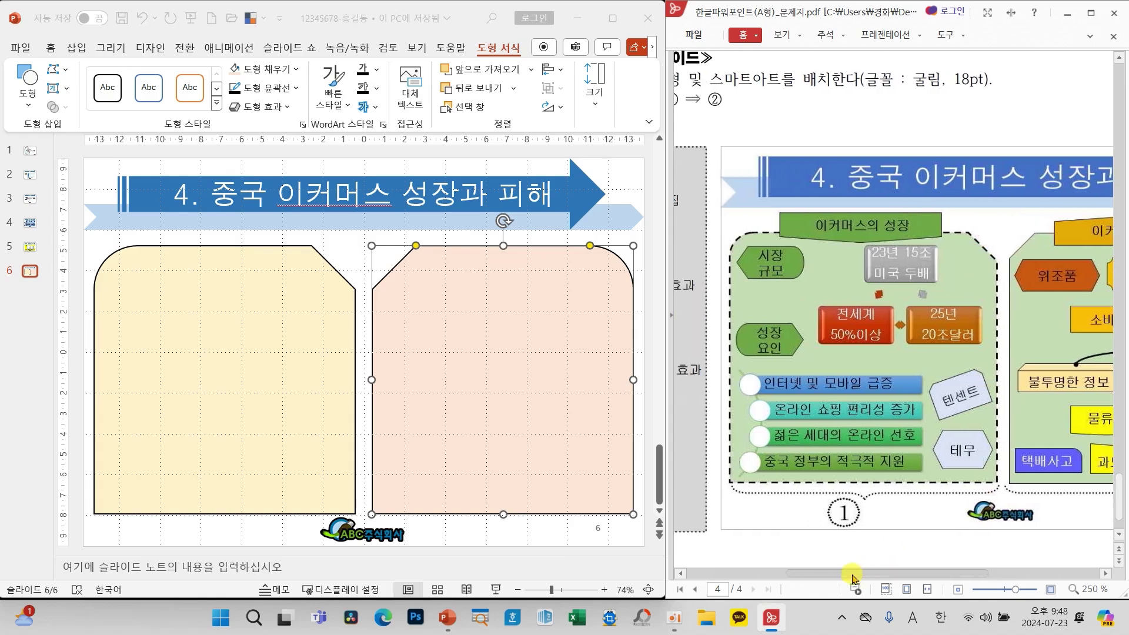
pyautogui.click(413, 247)
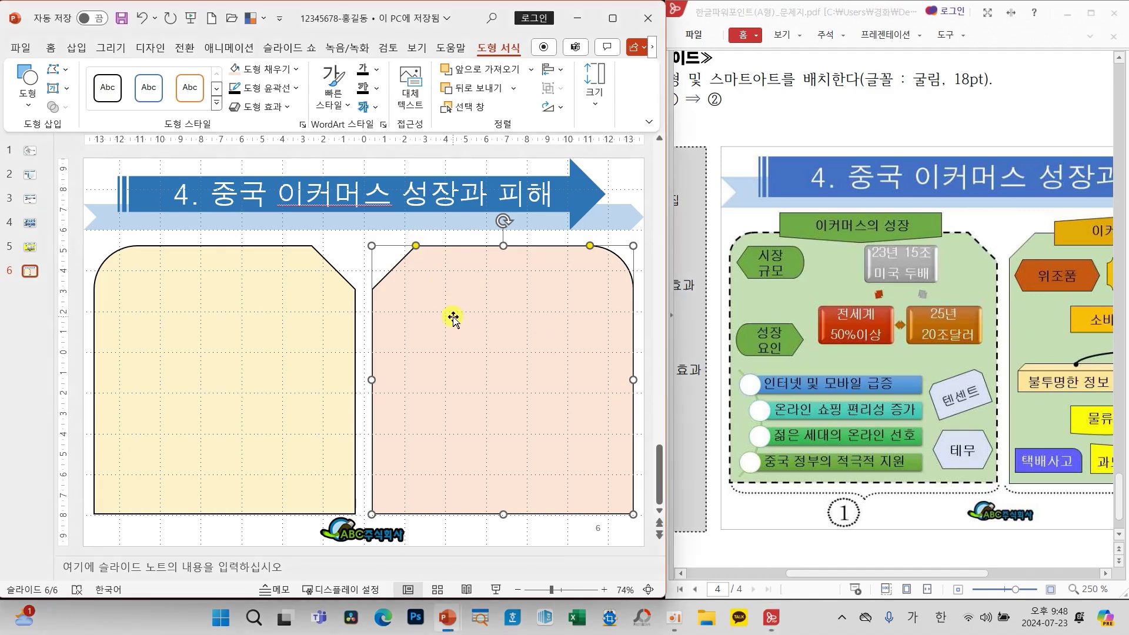
pyautogui.press('Delete')
# Reduce the snipped top-right corner of the light gold panel to about 1.6 cm
pyautogui.click(310, 327)
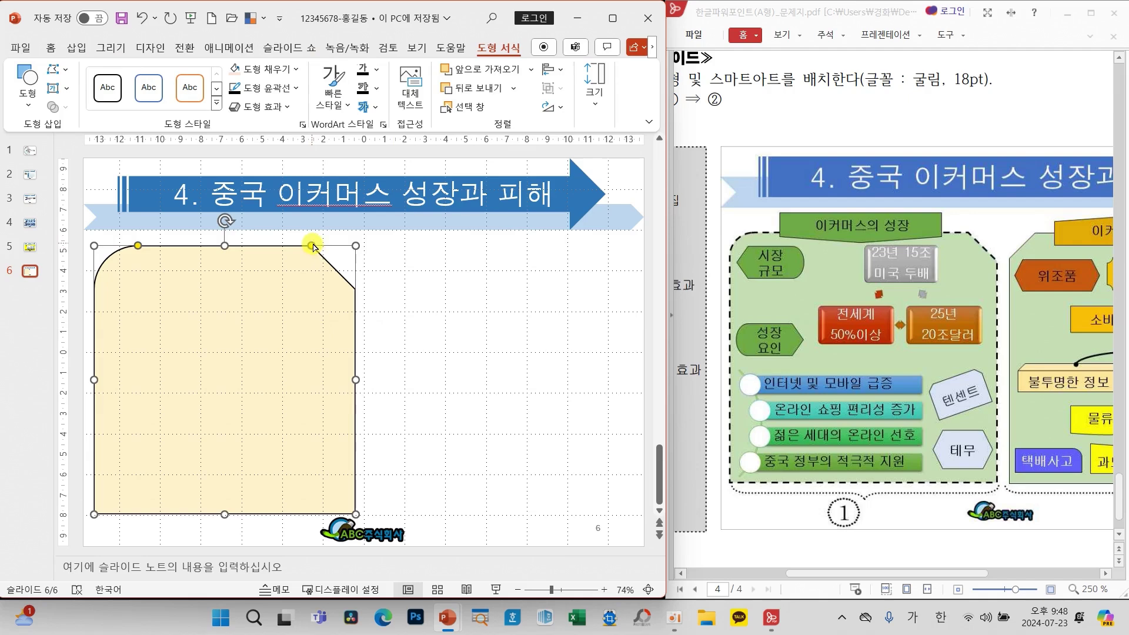
pyautogui.moveTo(312, 246); pyautogui.dragTo(323, 247)
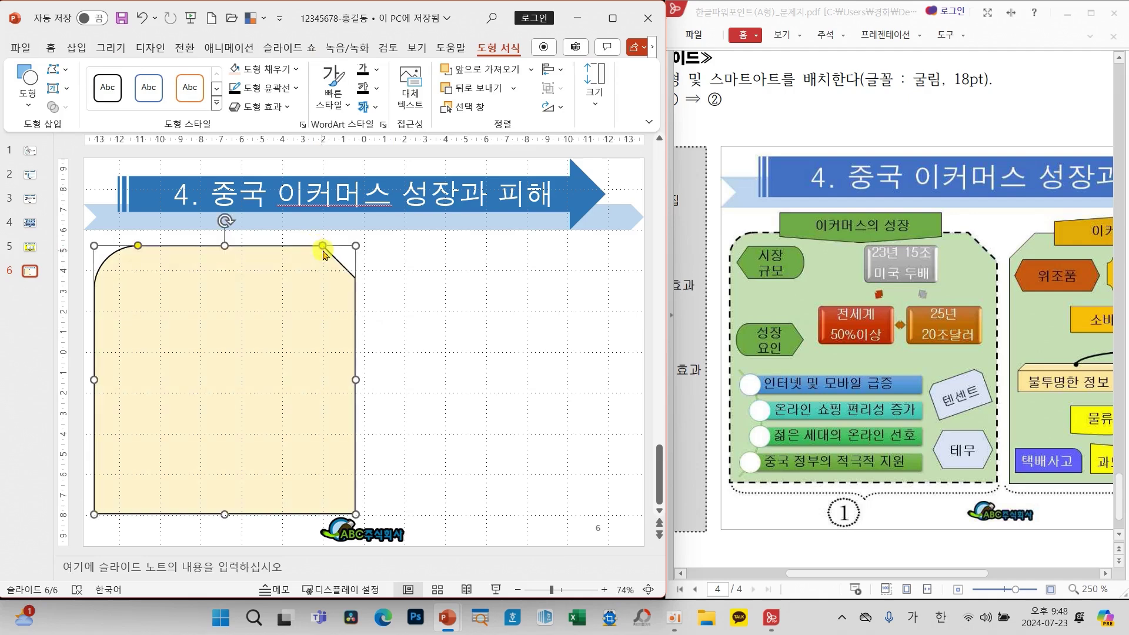
# Reduce the gold panel's rounded corner to about 1.5 cm and place a horizontally flipped, light orange copy on the slide's right half
pyautogui.moveTo(137, 245); pyautogui.dragTo(125, 246)
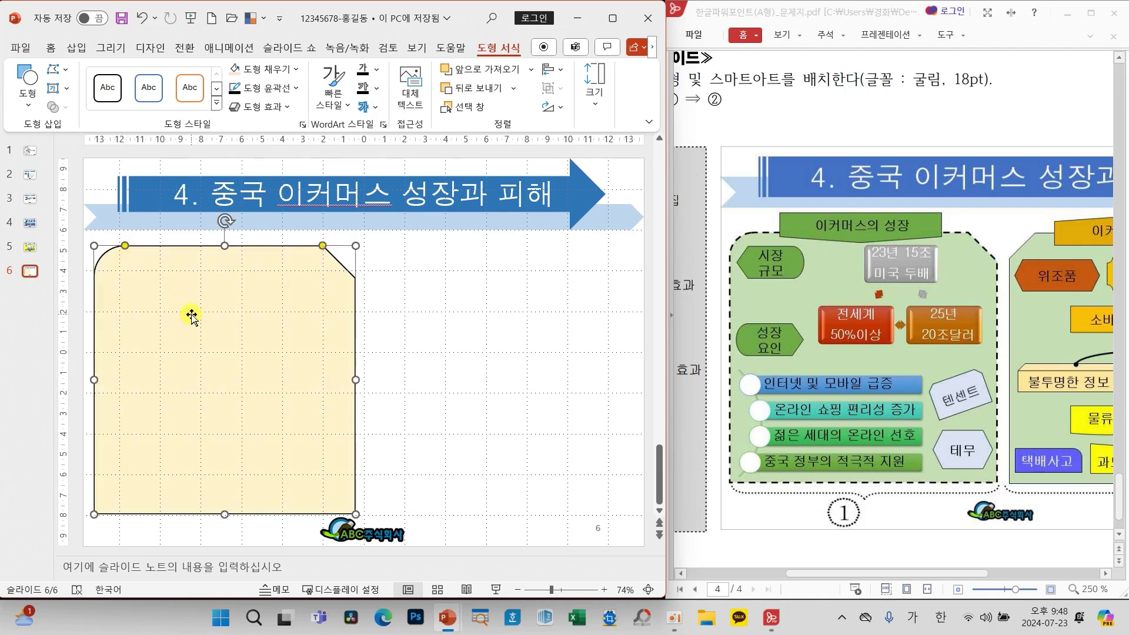
pyautogui.keyDown('ctrl'); pyautogui.moveTo(190, 317); pyautogui.dragTo(471, 339); pyautogui.keyUp('ctrl')
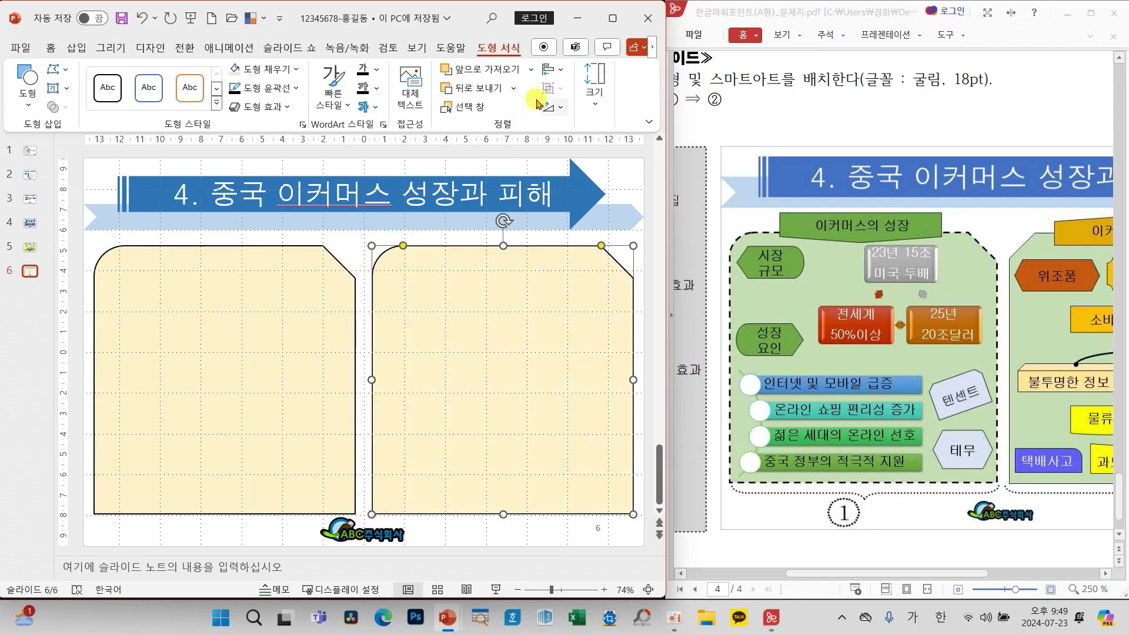
pyautogui.click(553, 107)
pyautogui.click(579, 186)
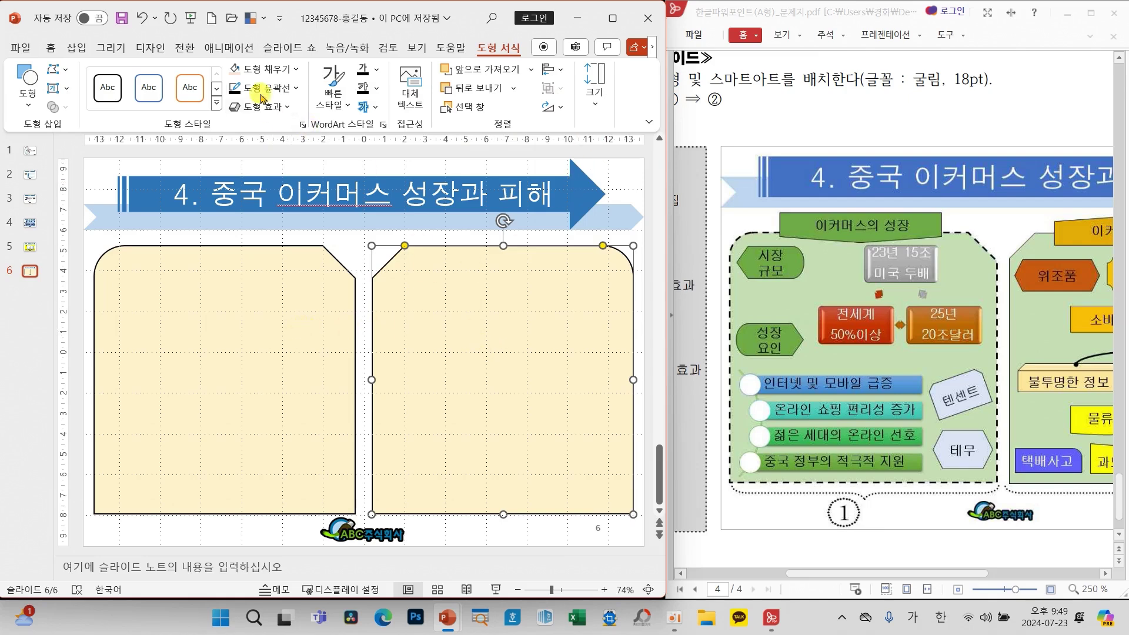
pyautogui.click(236, 69)
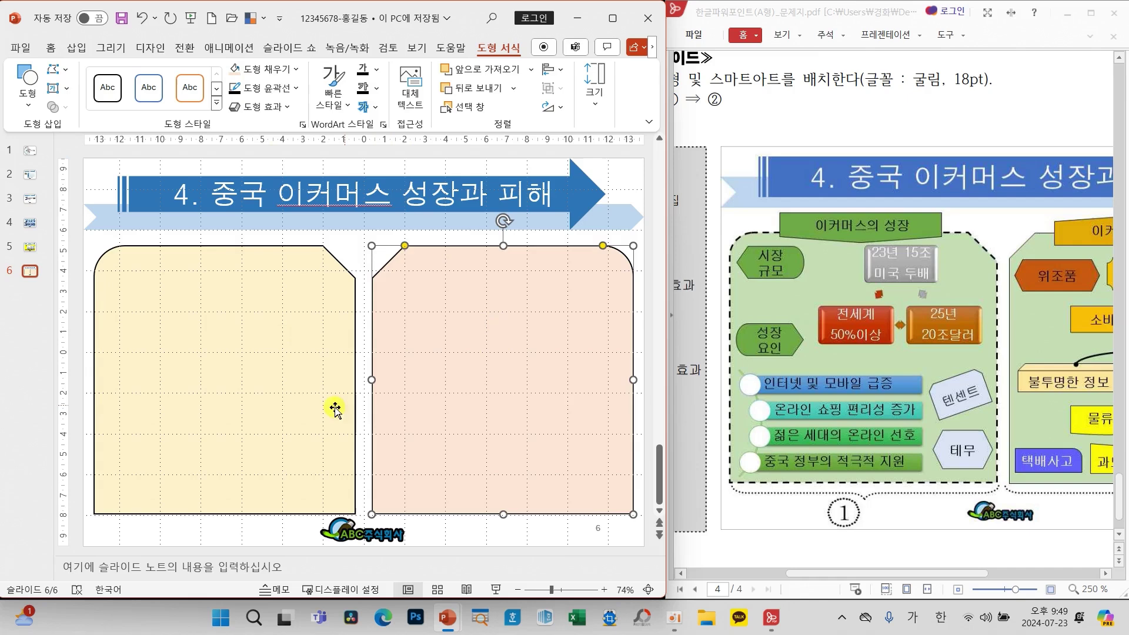
# Check both panels' outlines in the PDF sample and give the light gold panel a 2¼ pt dashed outline
pyautogui.click(264, 389)
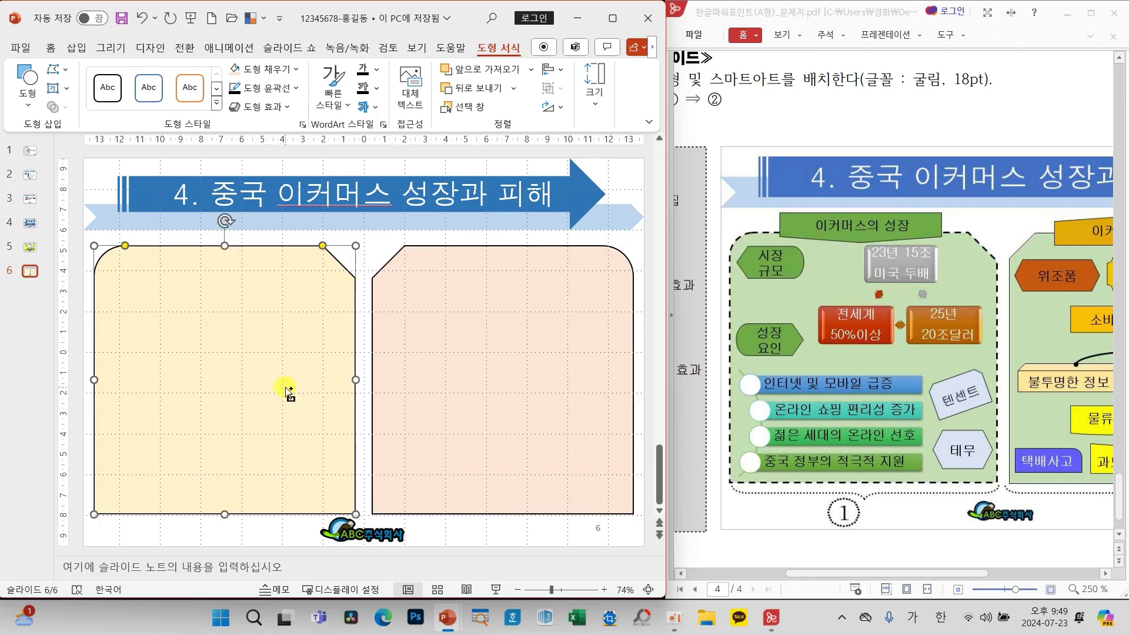
pyautogui.moveTo(998, 236)
pyautogui.mouseDown()
pyautogui.moveTo(968, 260)
pyautogui.moveTo(999, 240)
pyautogui.moveTo(981, 237)
pyautogui.mouseUp()
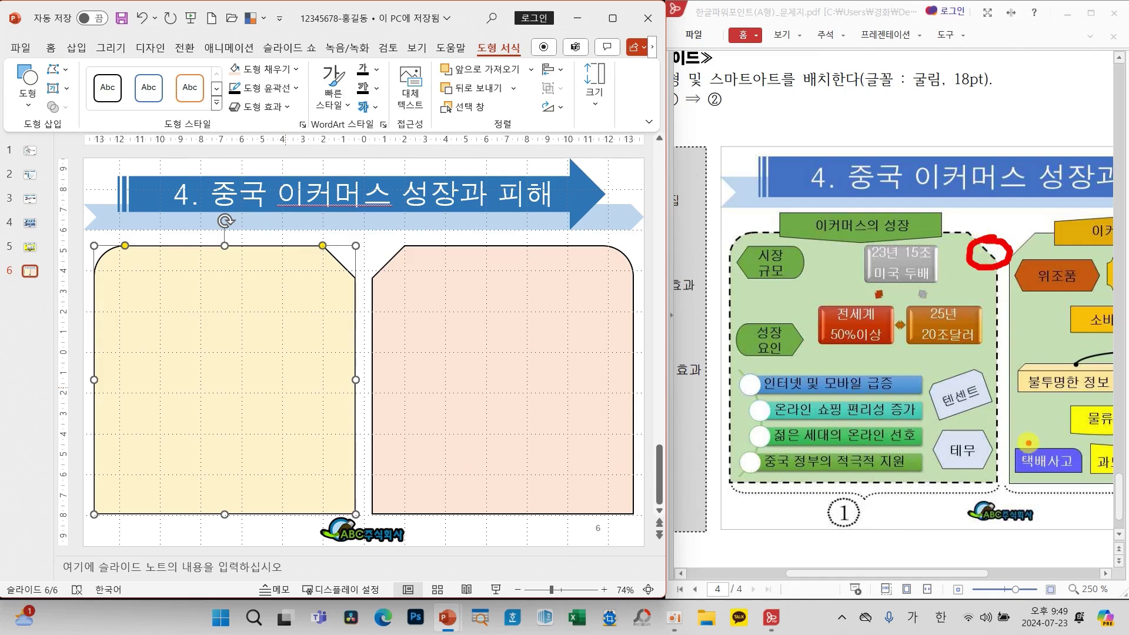
pyautogui.moveTo(967, 573); pyautogui.dragTo(1051, 576)
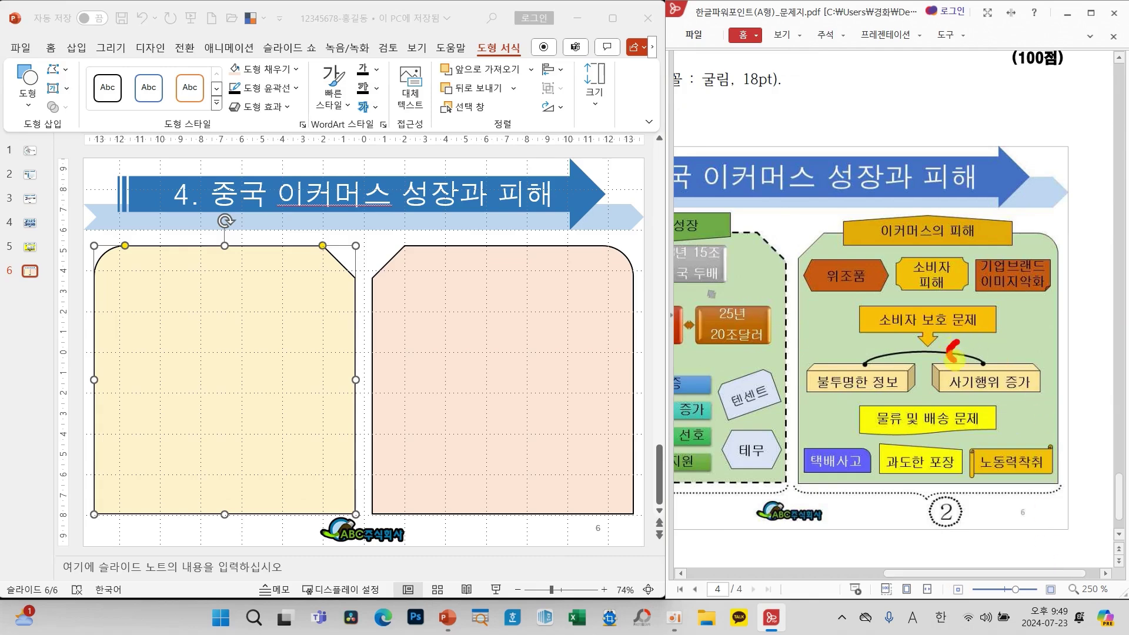
pyautogui.moveTo(953, 358); pyautogui.dragTo(971, 342)
pyautogui.moveTo(824, 435)
pyautogui.mouseDown()
pyautogui.moveTo(844, 467)
pyautogui.moveTo(814, 431)
pyautogui.mouseUp()
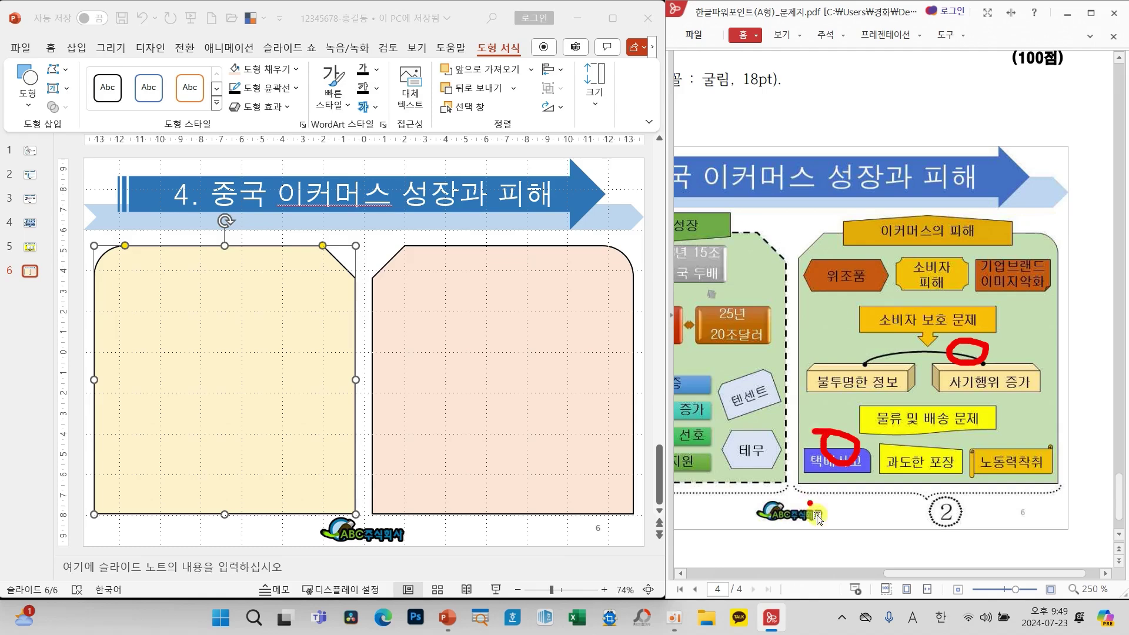
pyautogui.moveTo(901, 573); pyautogui.dragTo(814, 571)
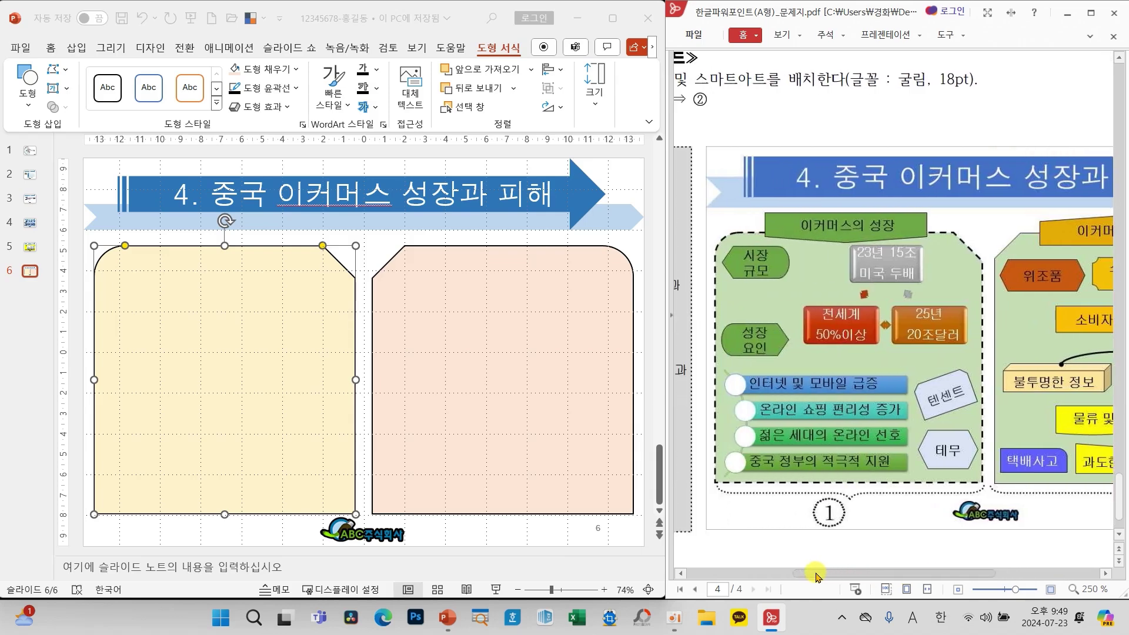
pyautogui.click(276, 328)
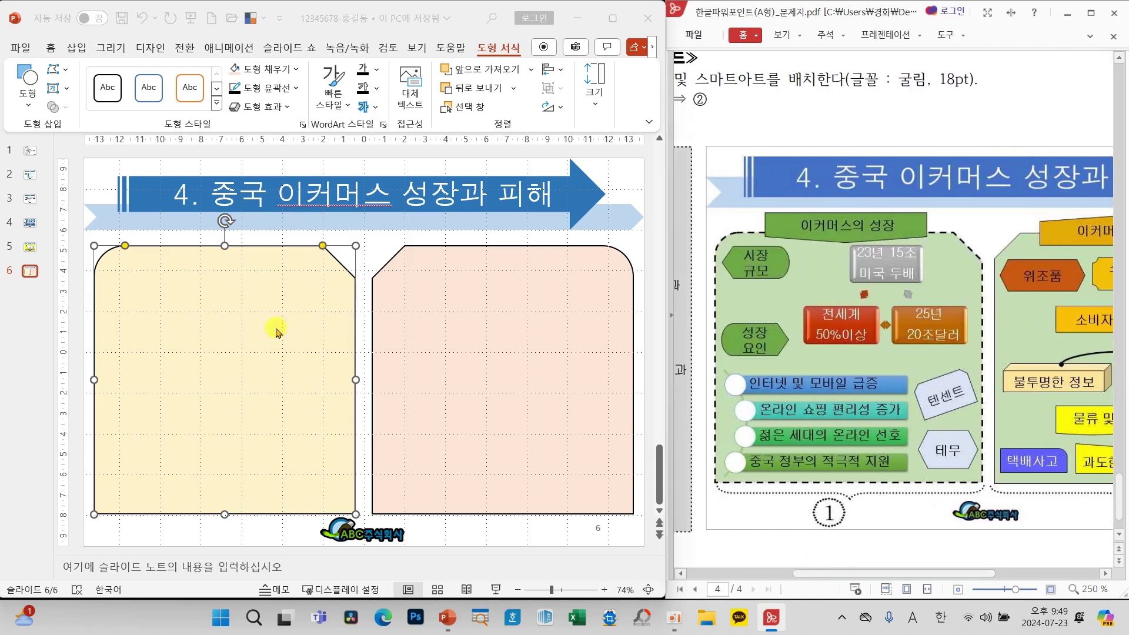
pyautogui.click(286, 89)
pyautogui.moveTo(283, 342)
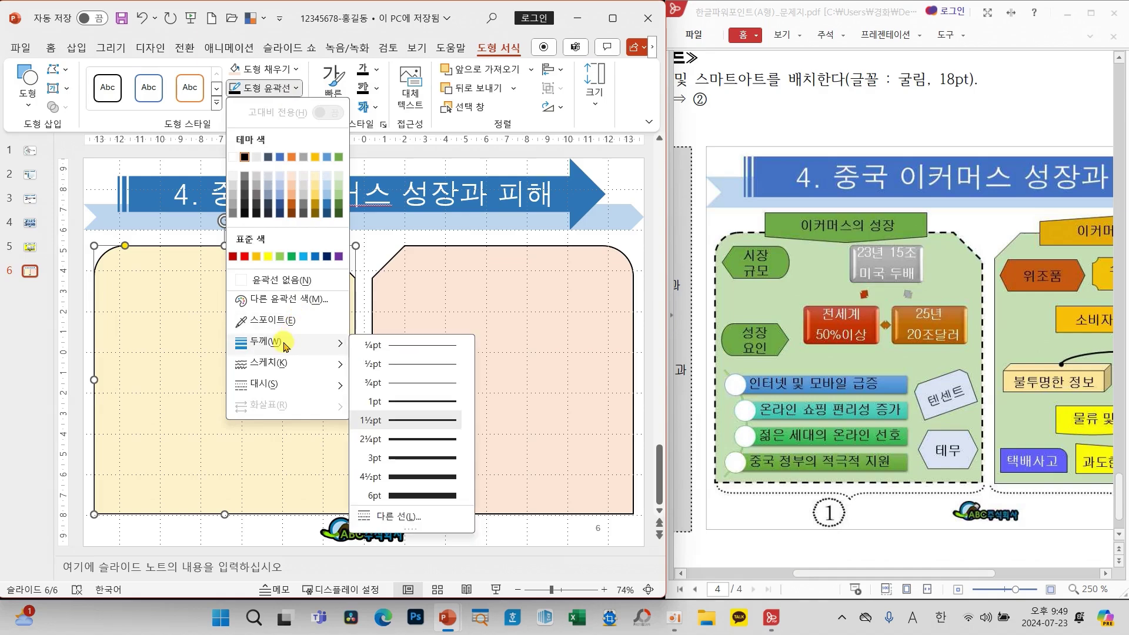
pyautogui.click(408, 441)
pyautogui.click(279, 89)
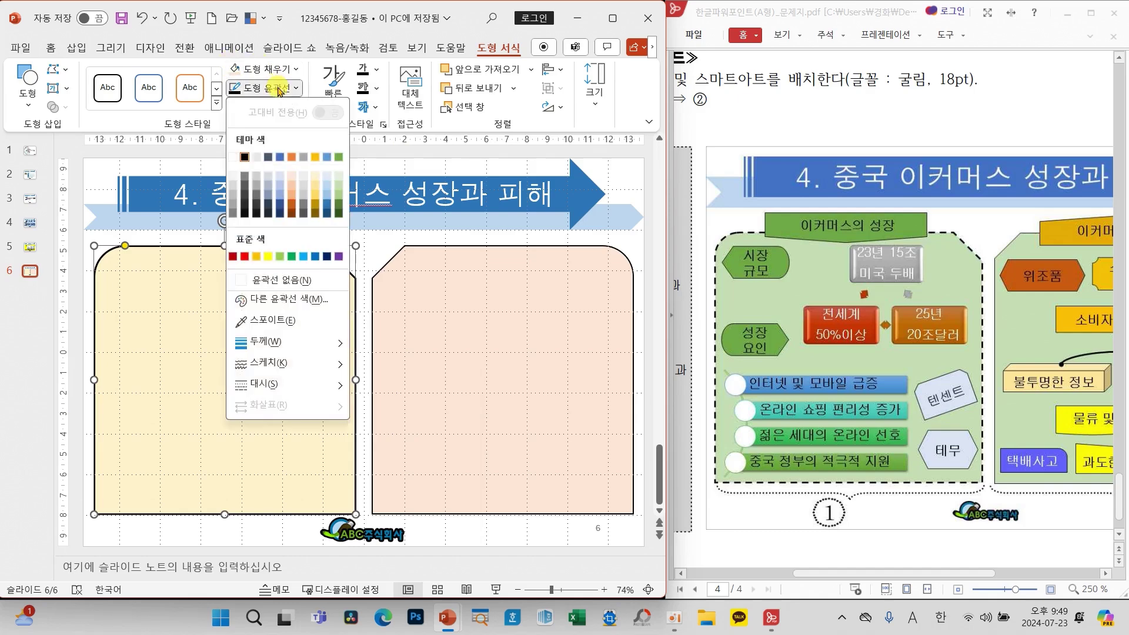
pyautogui.moveTo(307, 383)
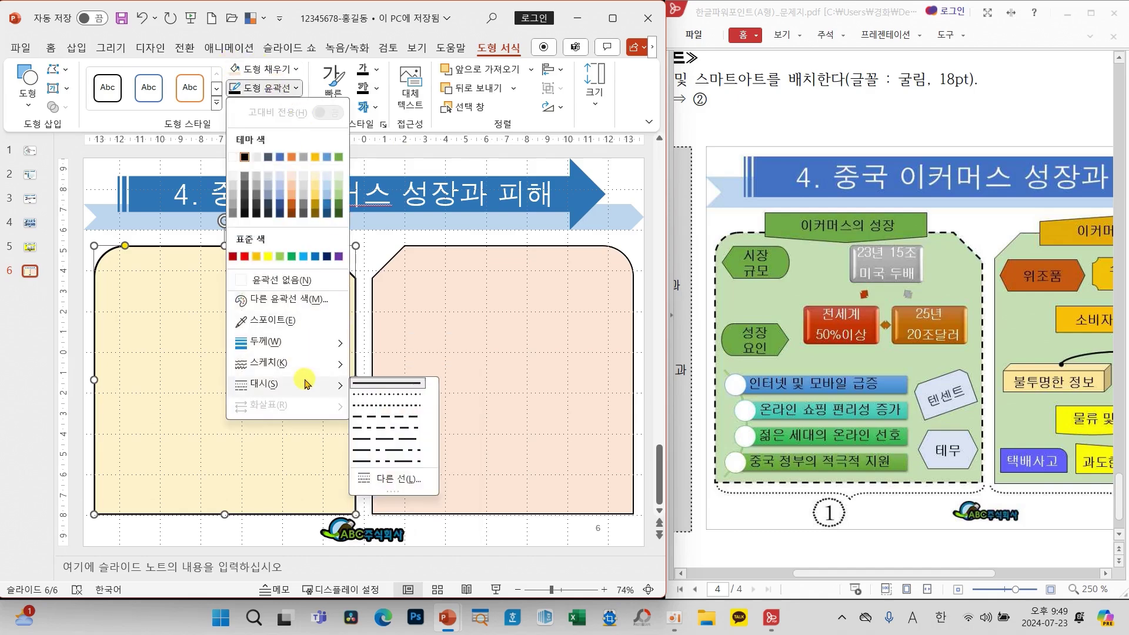
pyautogui.click(383, 417)
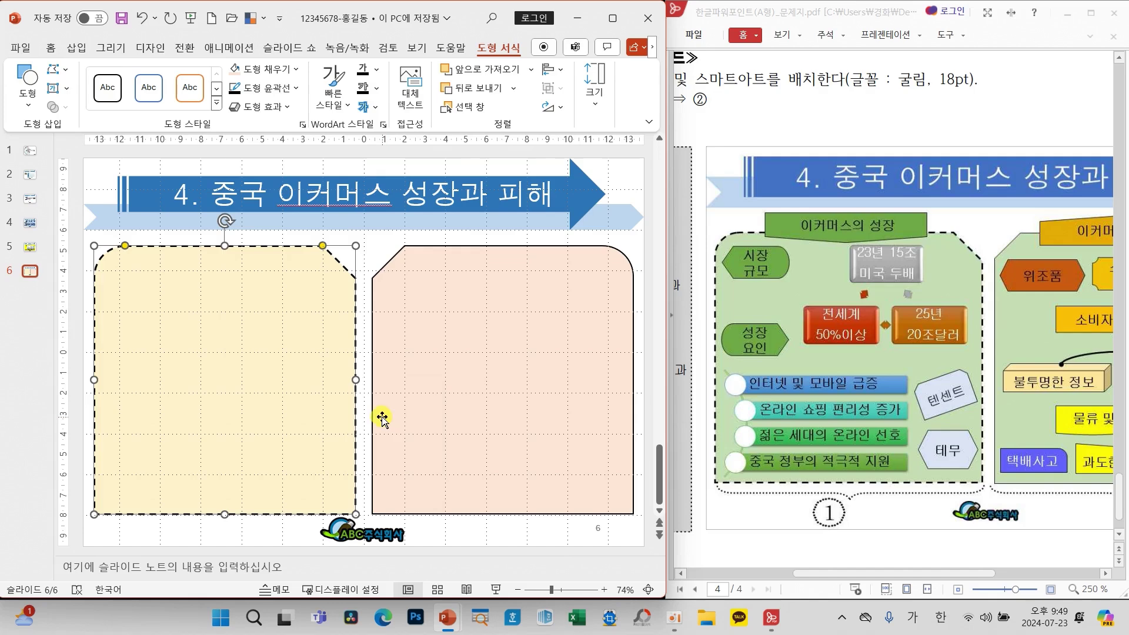
pyautogui.click(234, 540)
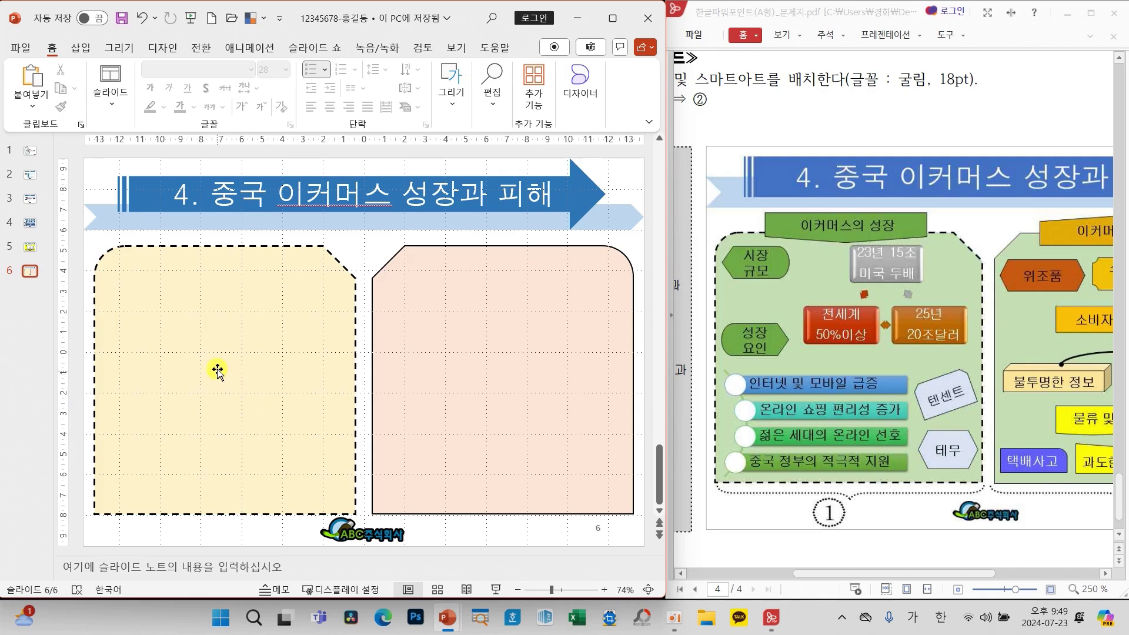
# Draw a flowchart off-page connector about 8.6 by 1.7 cm across the gold panel's upper edge and label it "이커머스의 성장"
pyautogui.click(453, 108)
pyautogui.click(531, 171)
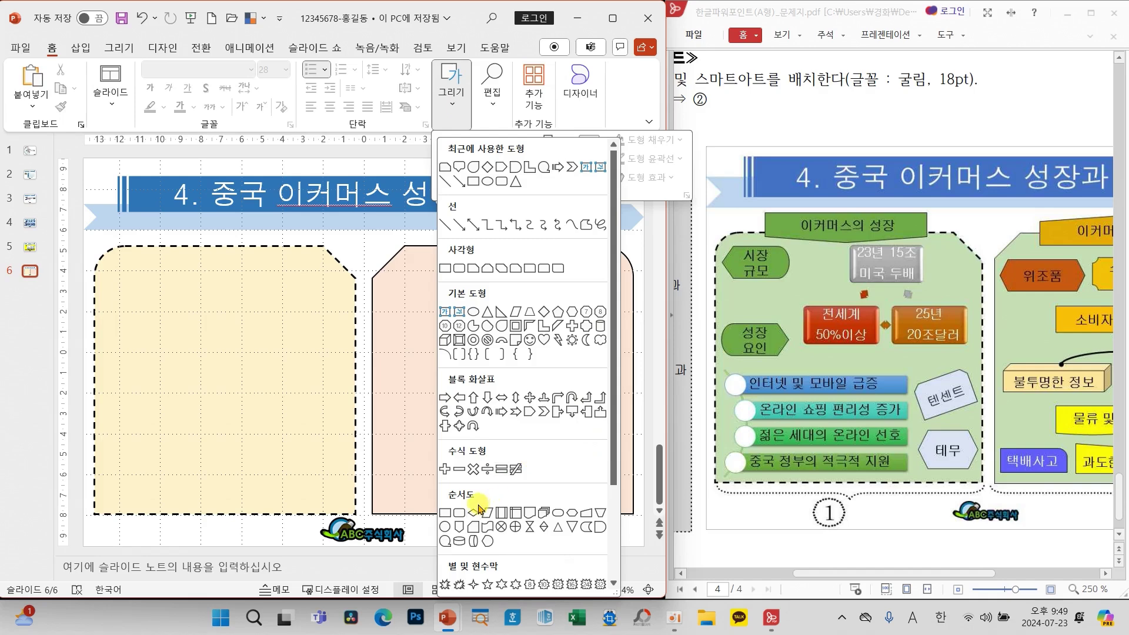
pyautogui.click(460, 531)
pyautogui.moveTo(137, 236); pyautogui.dragTo(311, 269)
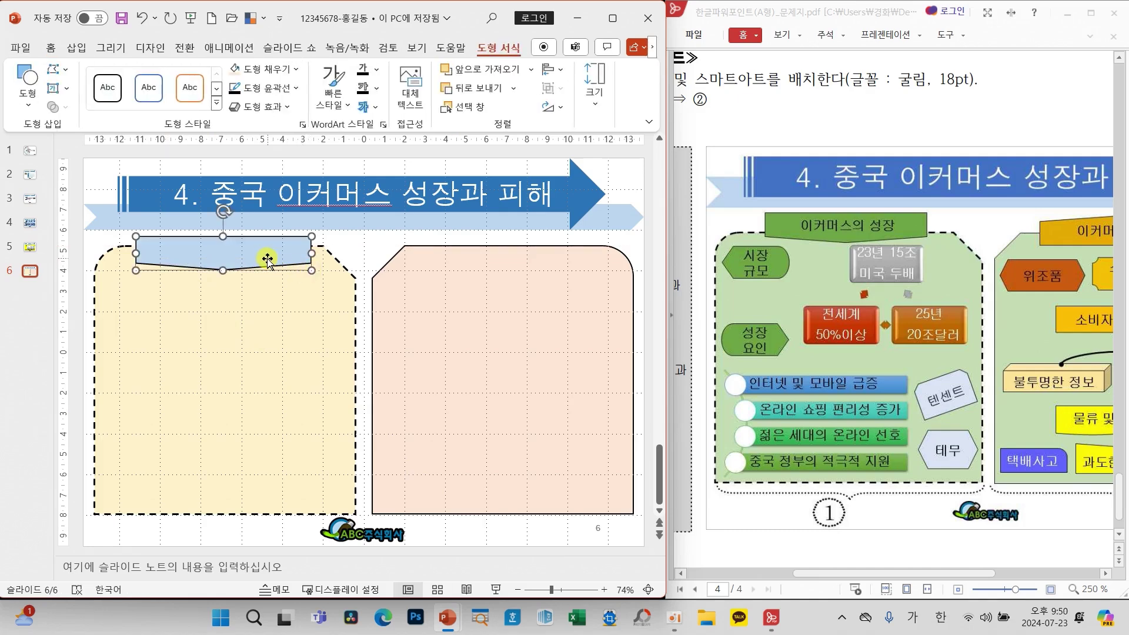
pyautogui.write('이커머스의 성장')
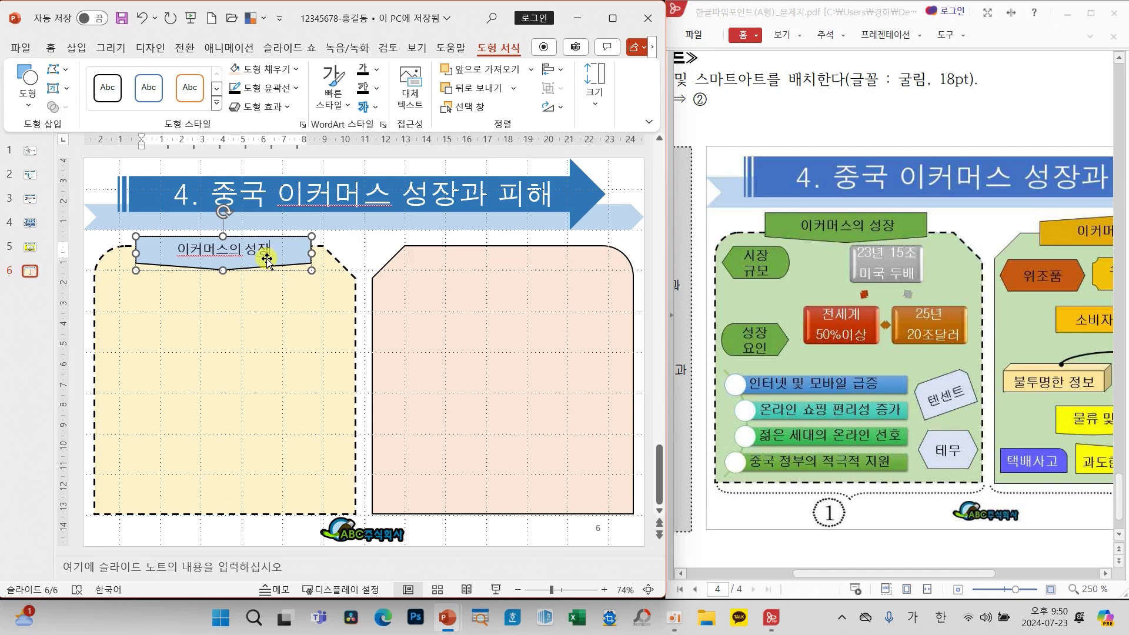
pyautogui.click(353, 245)
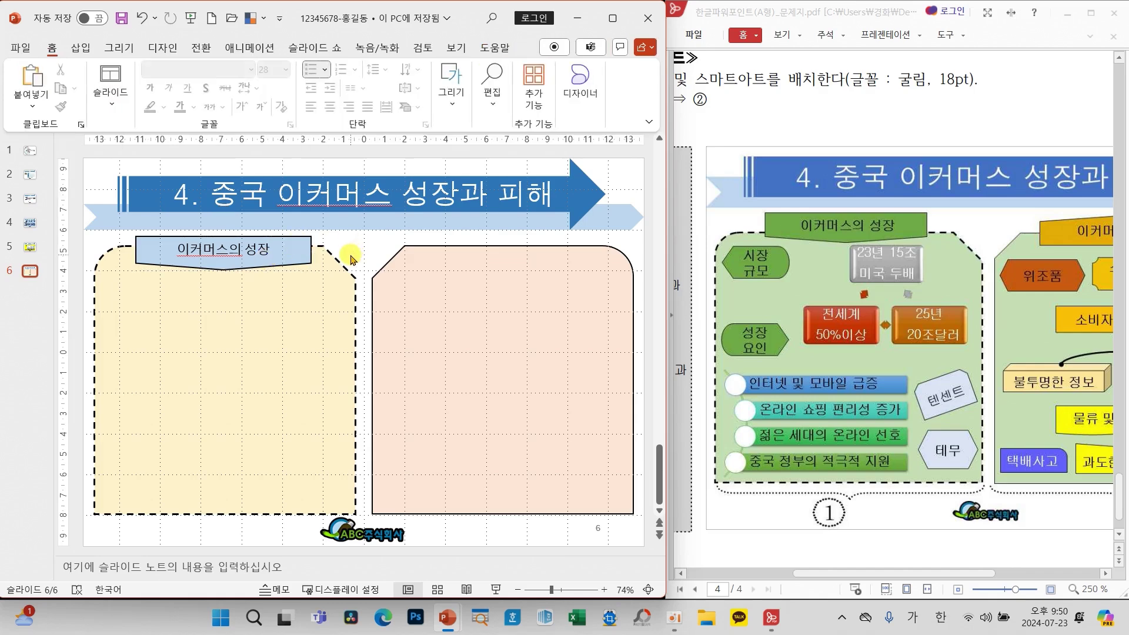
# Draw a flowchart Display shape about 3 by 1.6 cm in the gold panel's upper-left area and enter "시장 규모" in it
pyautogui.click(446, 105)
pyautogui.click(529, 174)
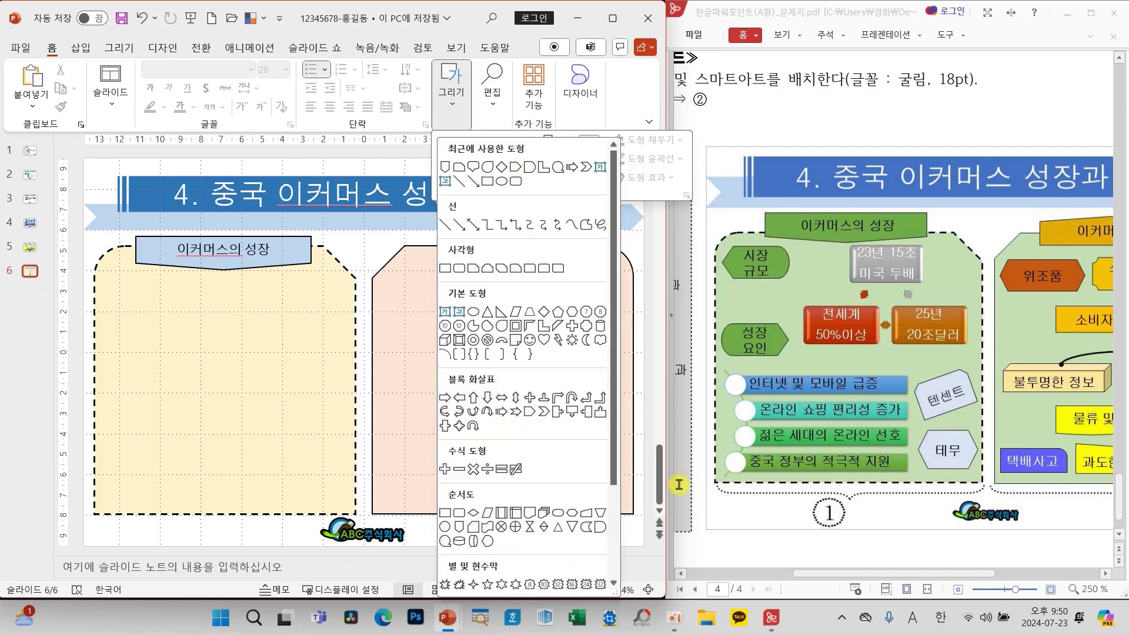
pyautogui.click(487, 543)
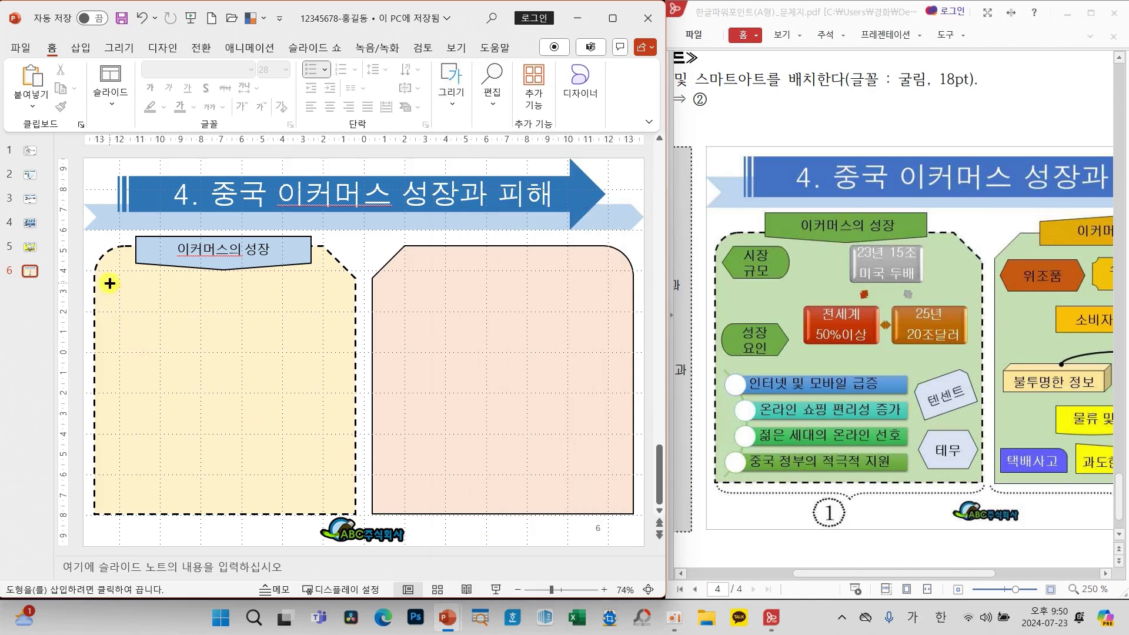
pyautogui.moveTo(109, 283); pyautogui.dragTo(168, 316)
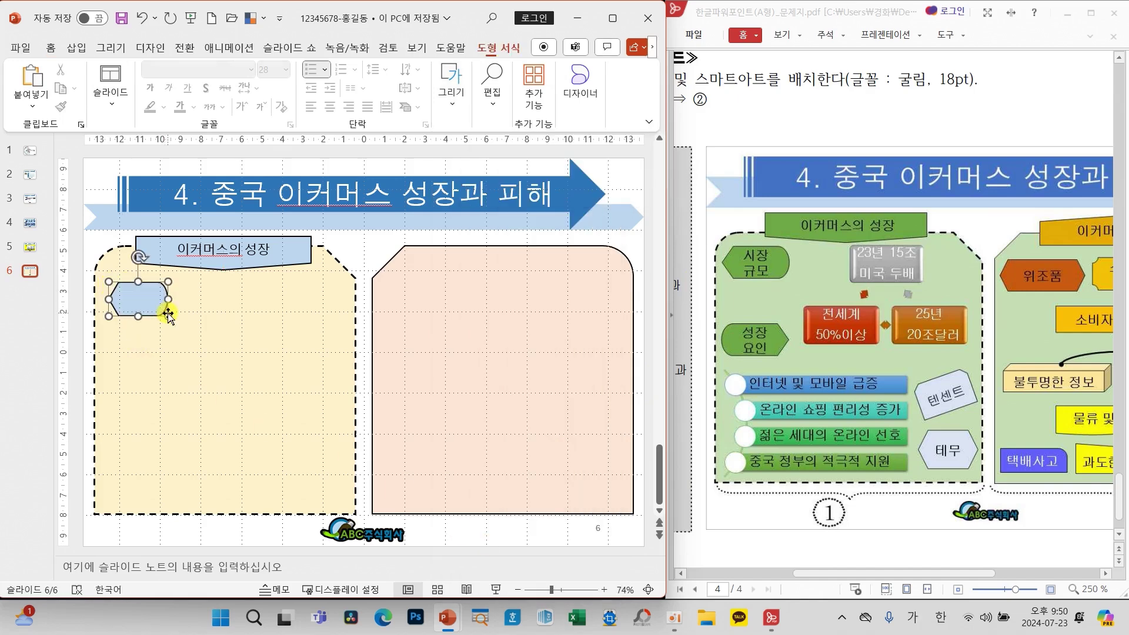
pyautogui.write('시장 규모')
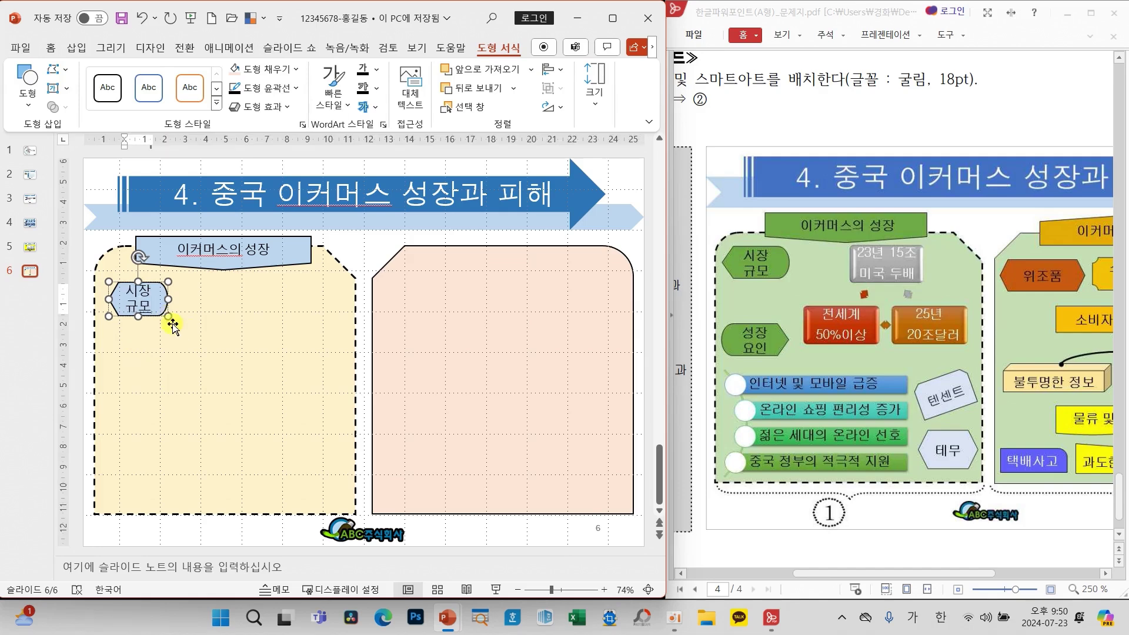
# Widen the "시장 규모" shape to about 3.6 cm and place a horizontally flipped copy below it with the text "성장 요인"
pyautogui.moveTo(166, 317); pyautogui.dragTo(162, 366)
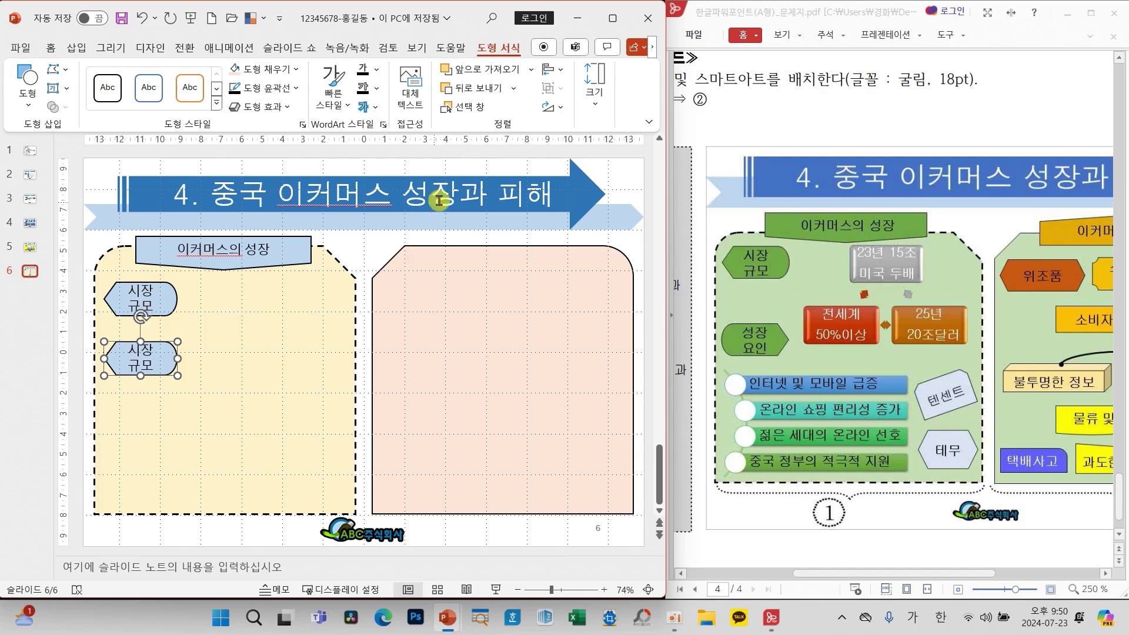
pyautogui.click(552, 106)
pyautogui.click(576, 186)
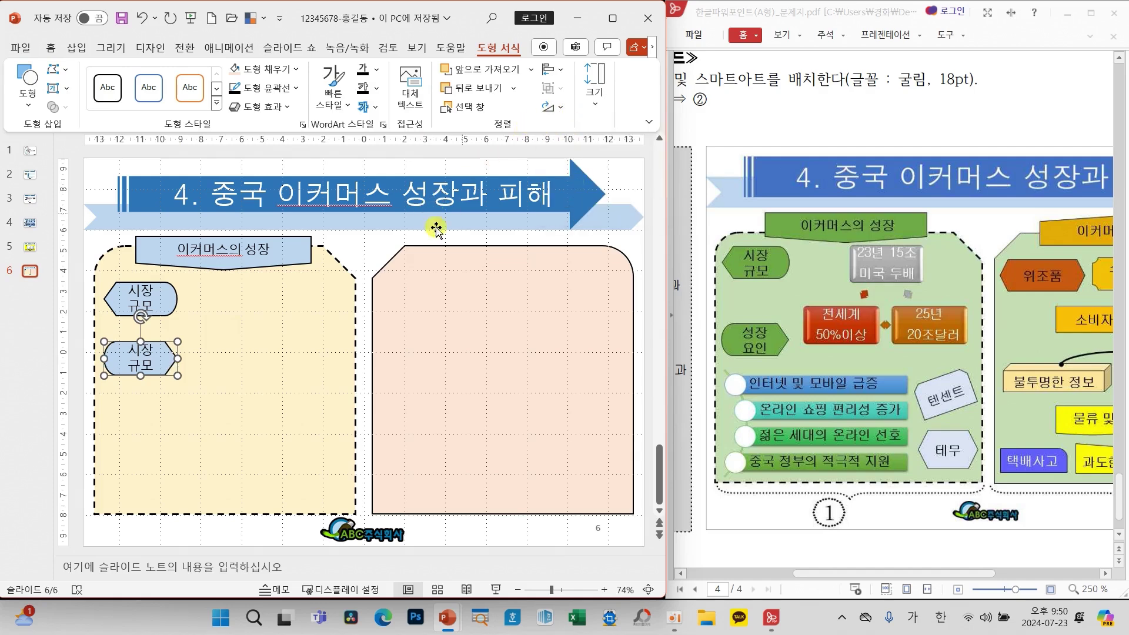
pyautogui.moveTo(128, 346); pyautogui.dragTo(157, 376)
pyautogui.write('서')
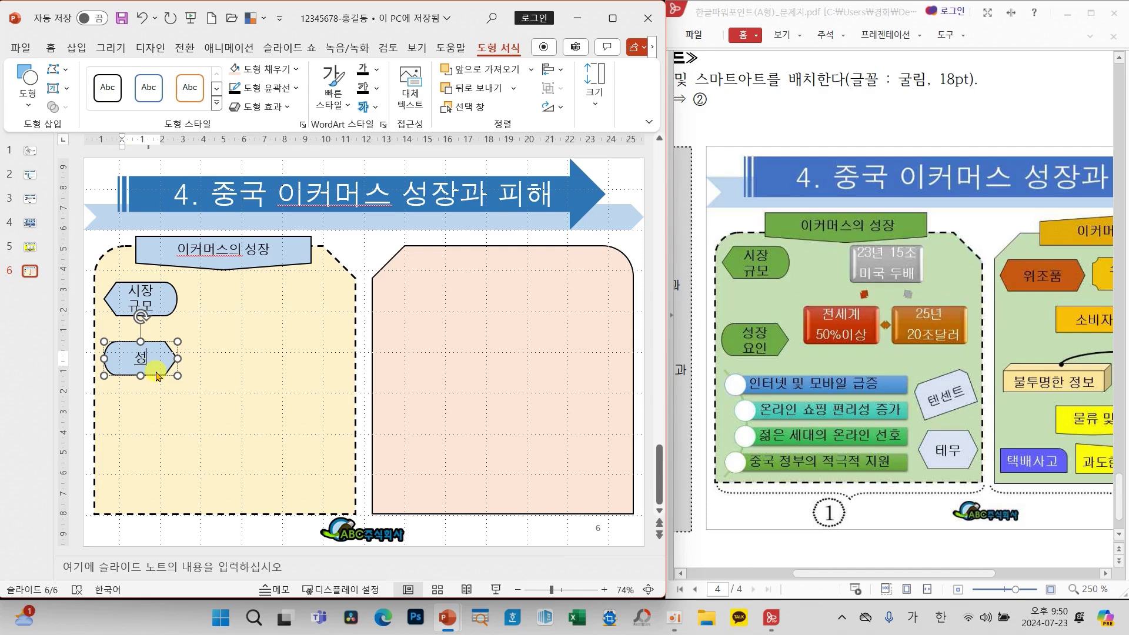
pyautogui.write('장 요인')
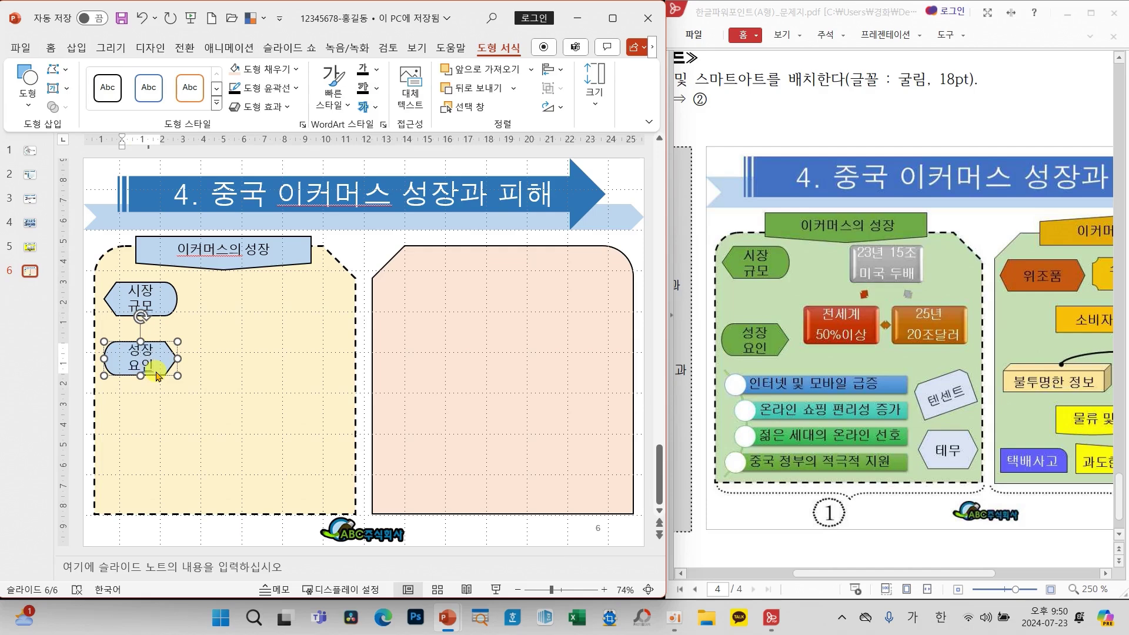
pyautogui.click(360, 247)
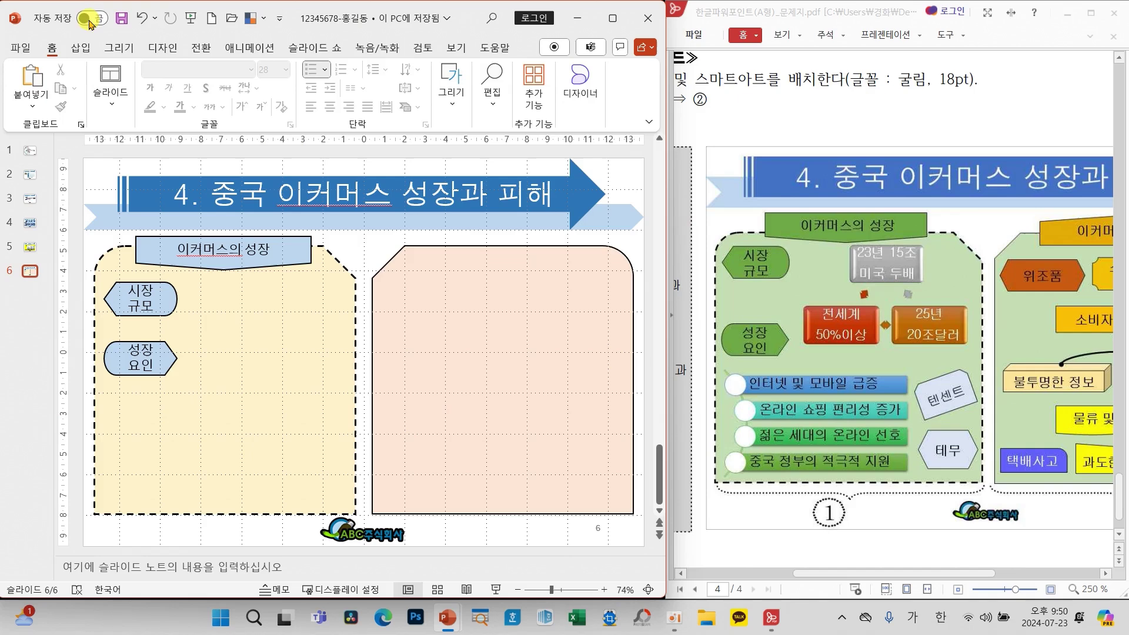
# Insert a multidirectional cycle (다방향 주기형) SmartArt graphic on slide 6 and check its design conditions in the PDF
pyautogui.click(81, 48)
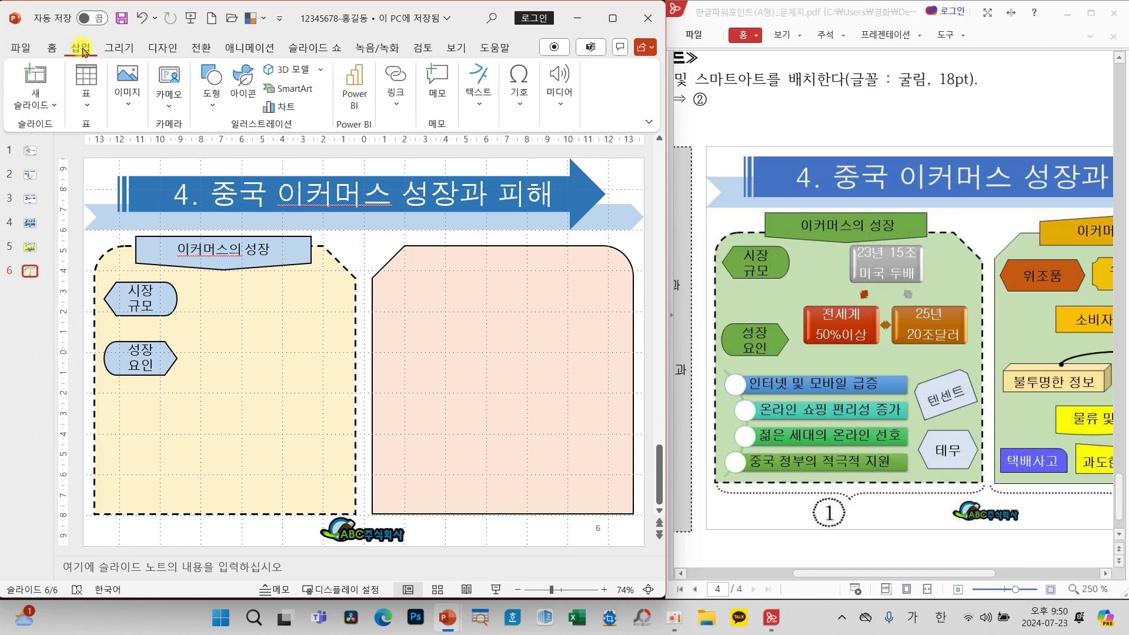
pyautogui.click(297, 89)
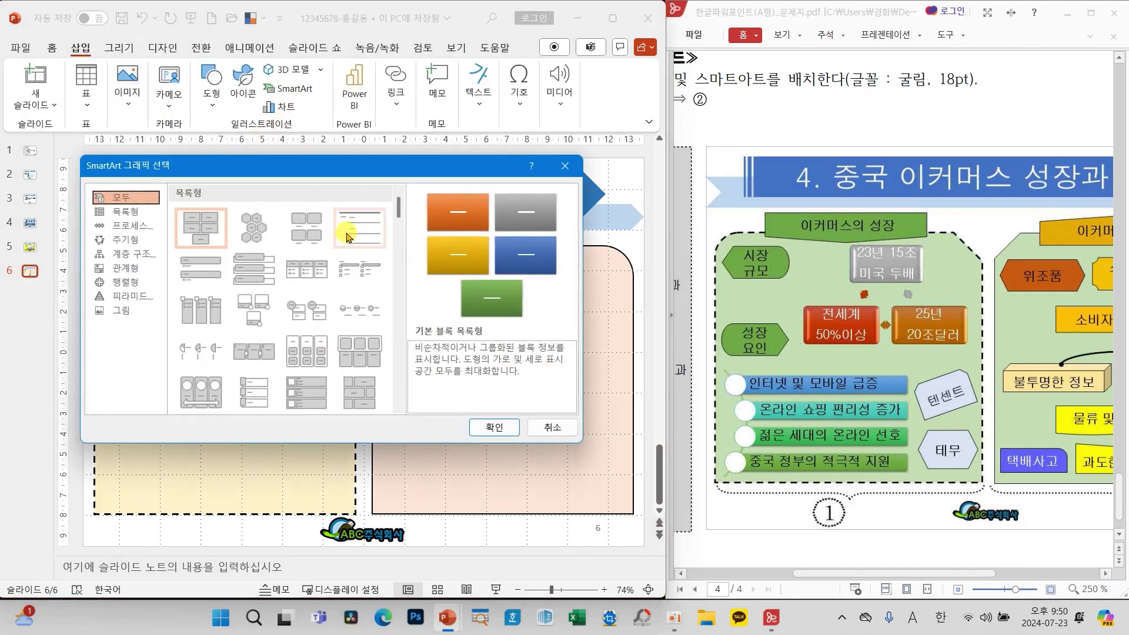
pyautogui.click(125, 282)
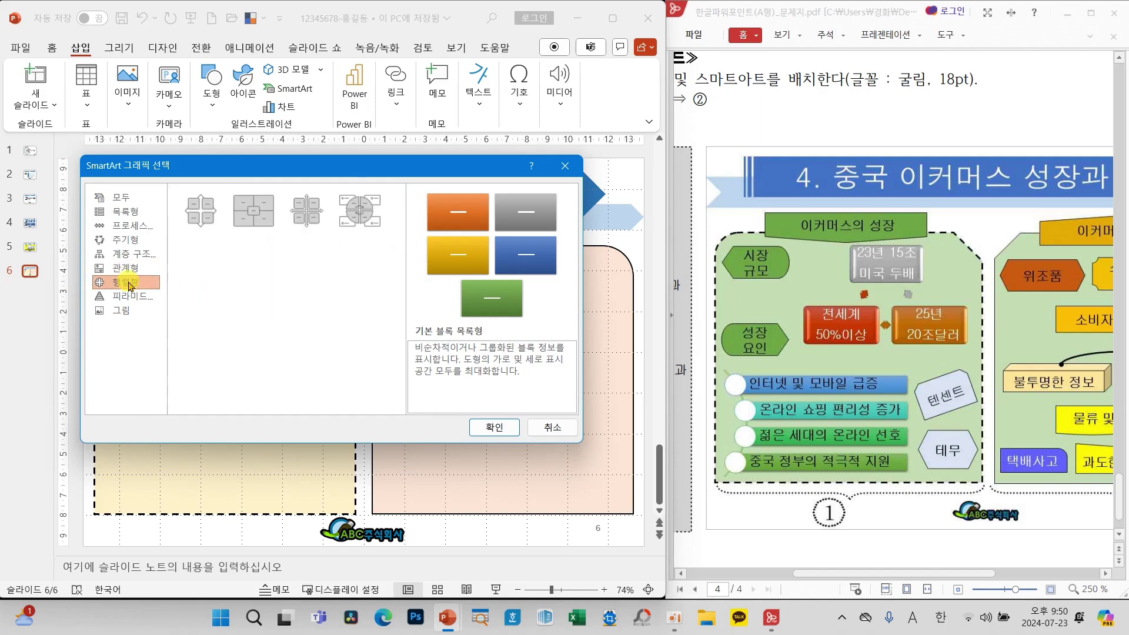
pyautogui.click(125, 241)
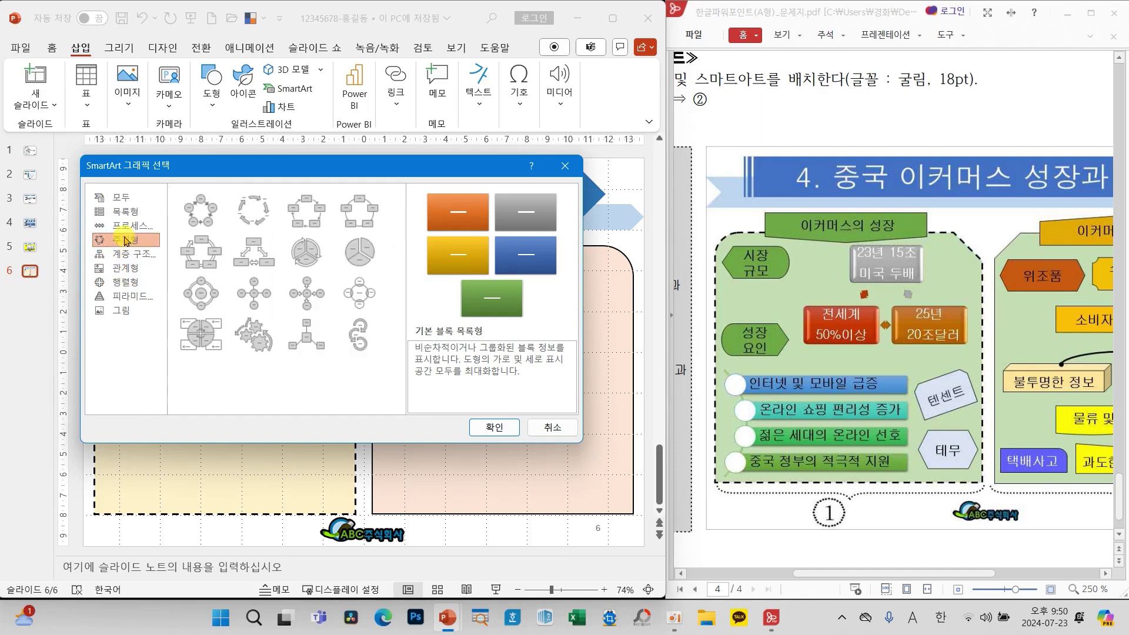
pyautogui.click(253, 266)
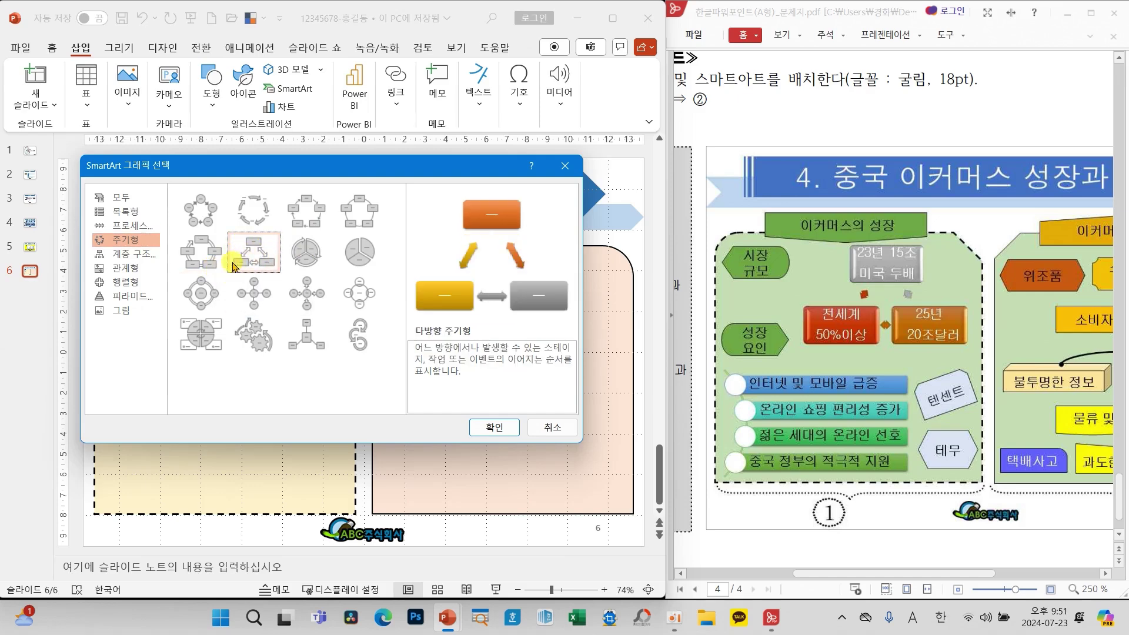
pyautogui.click(499, 427)
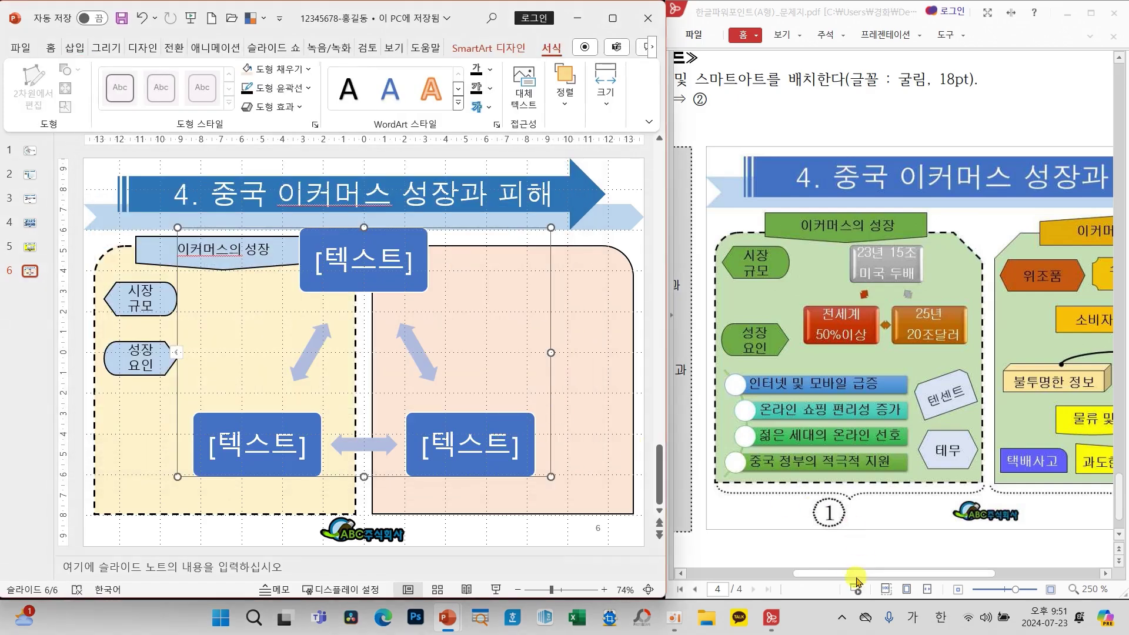
pyautogui.moveTo(858, 579); pyautogui.dragTo(765, 579)
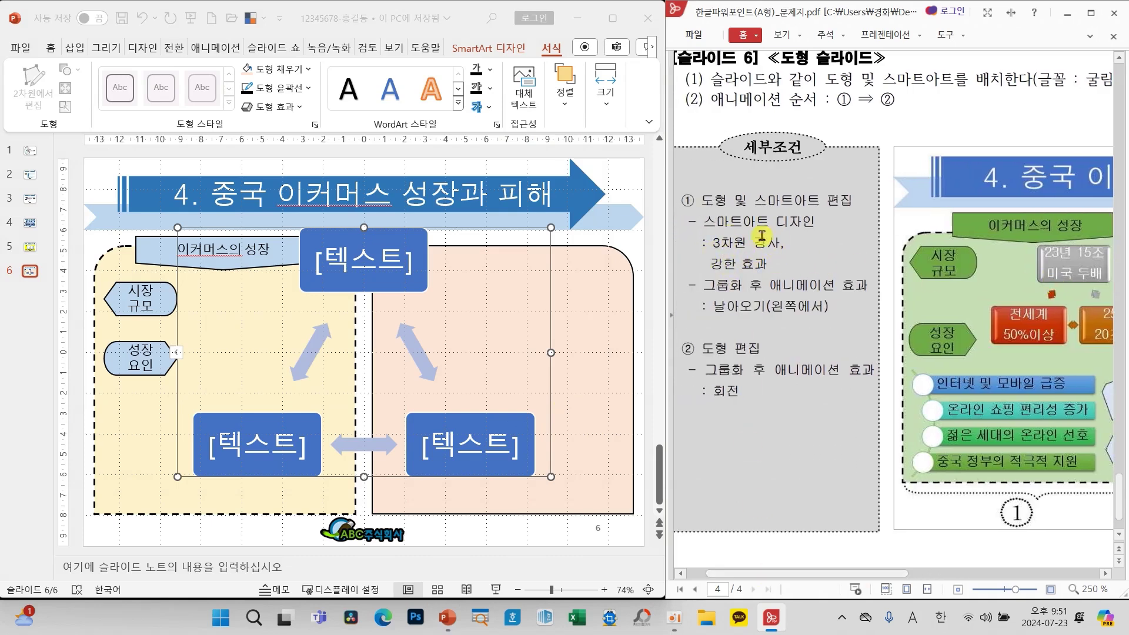
# Recolour the SmartArt graphic with 색상형 - 강조색 and apply the 3D 경사 (inset) style, following the PDF sample
pyautogui.moveTo(834, 573); pyautogui.dragTo(918, 566)
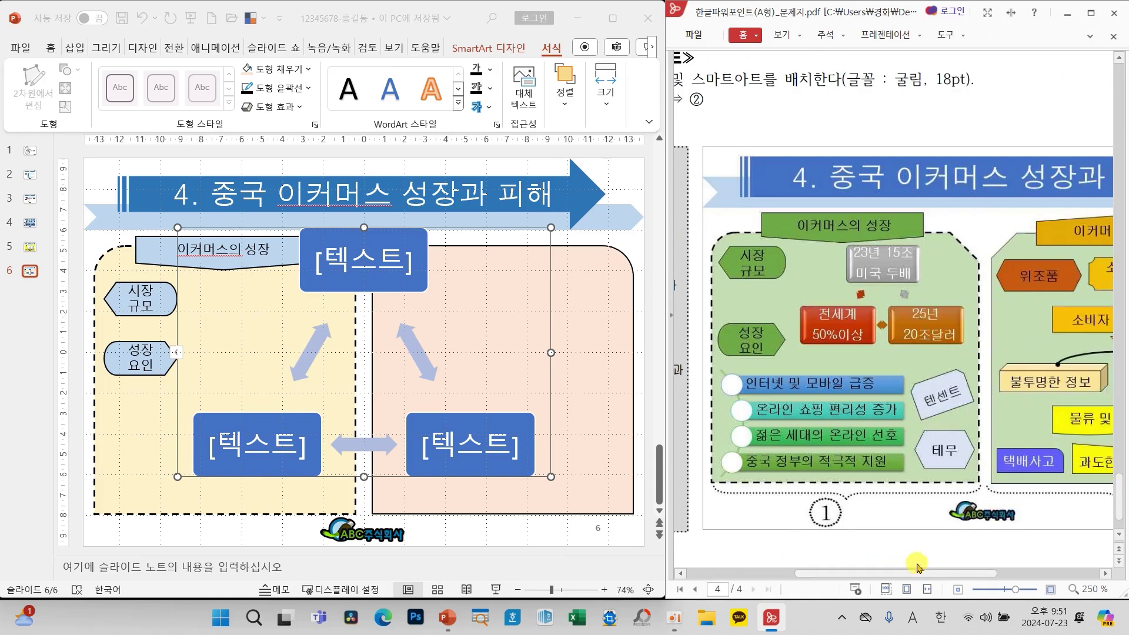
pyautogui.click(496, 49)
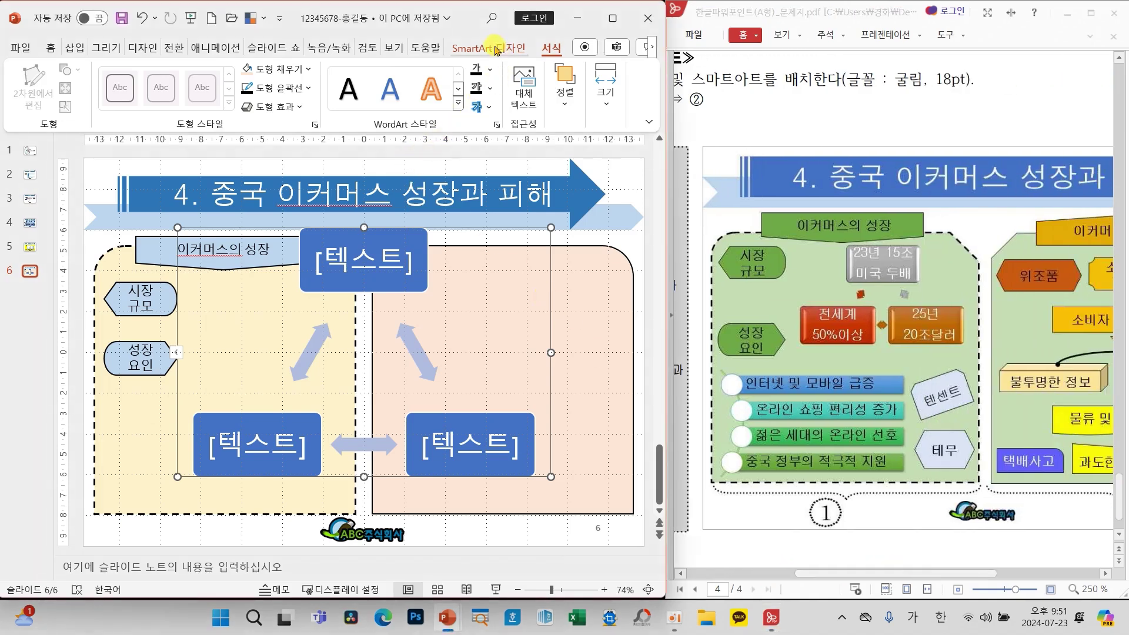
pyautogui.click(495, 49)
pyautogui.click(303, 108)
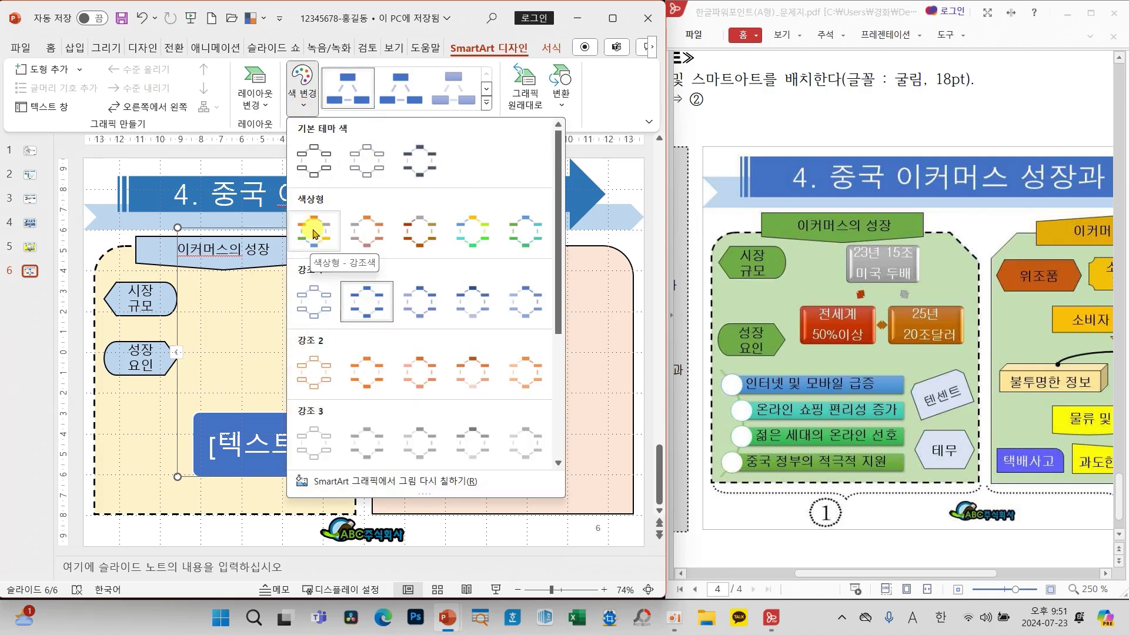
pyautogui.click(314, 234)
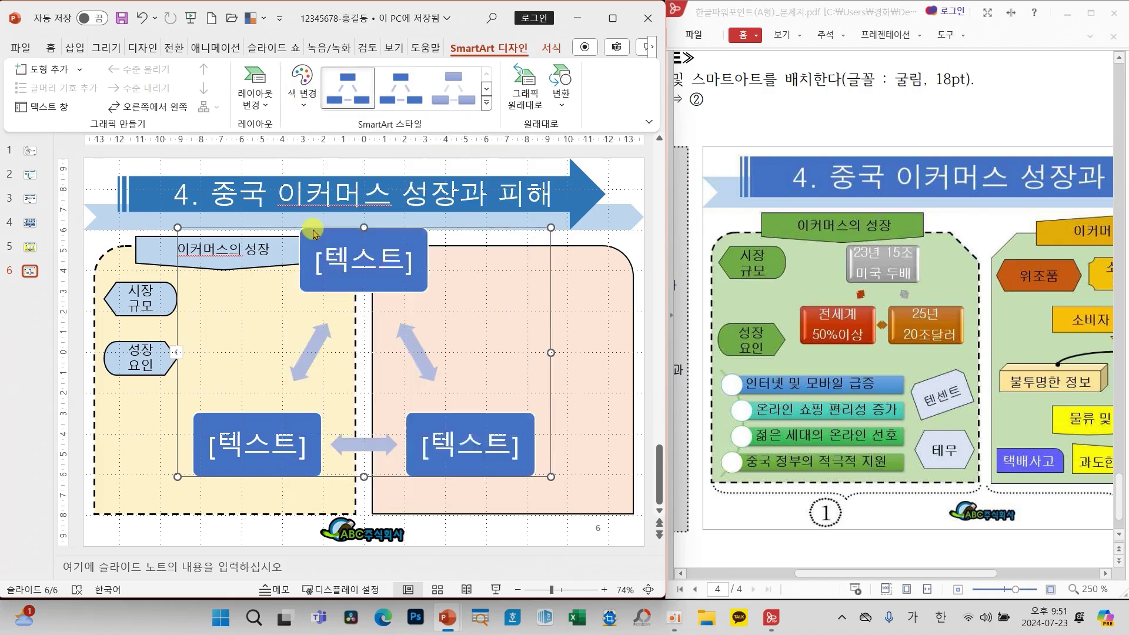
pyautogui.click(488, 104)
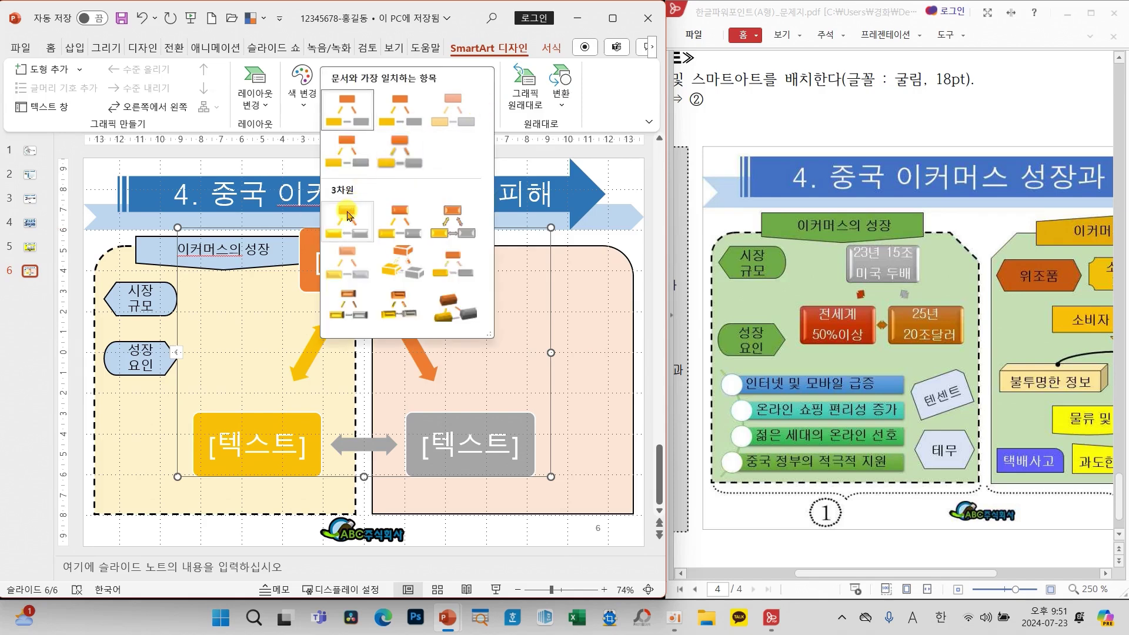
pyautogui.click(393, 217)
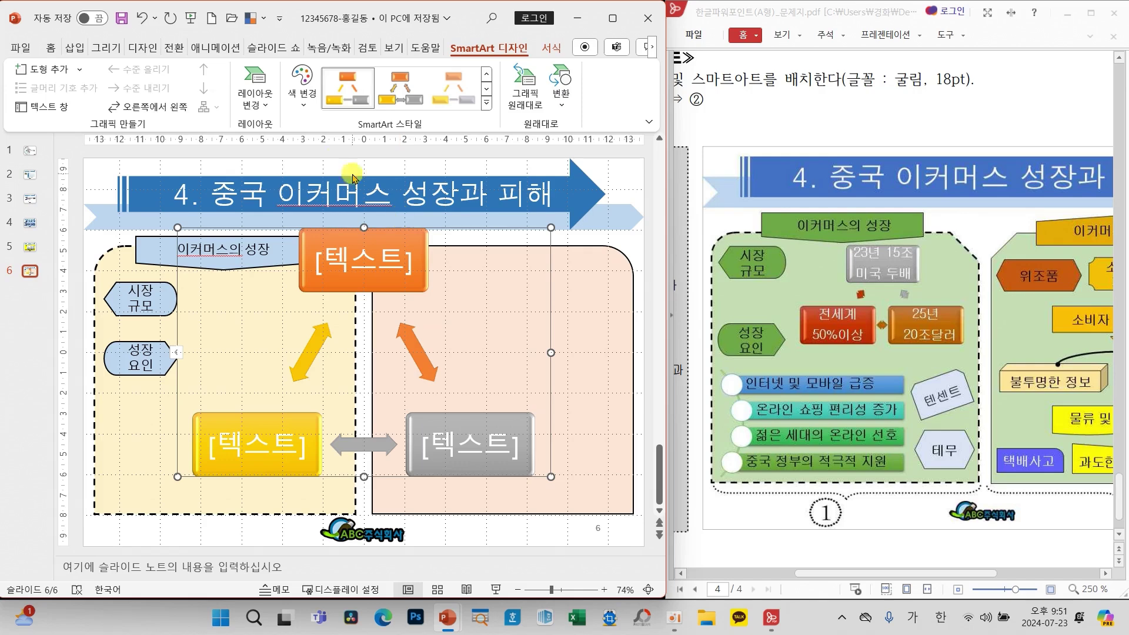
# Set the whole SmartArt graphic's text to the 굴림 font at 18 pt
pyautogui.click(52, 50)
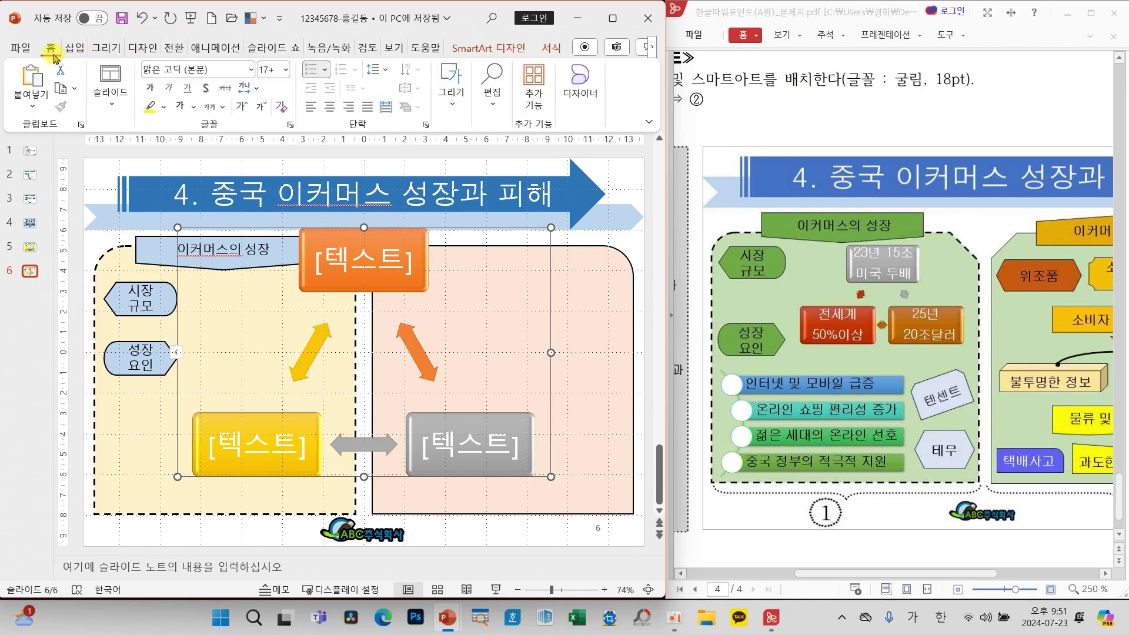
pyautogui.click(251, 70)
pyautogui.click(184, 215)
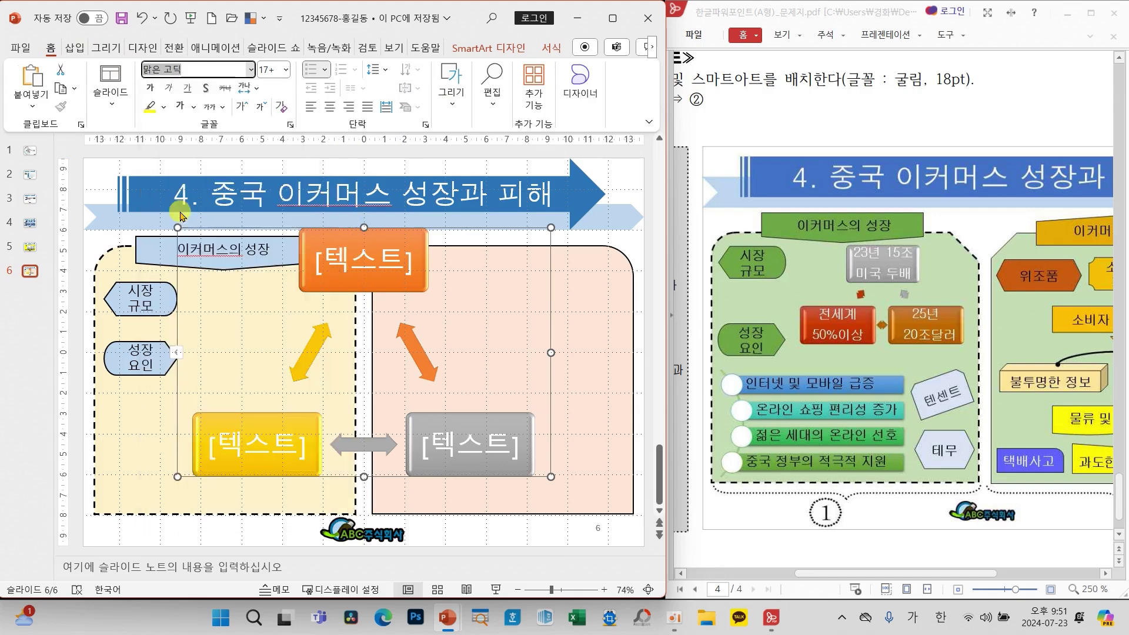
pyautogui.click(285, 70)
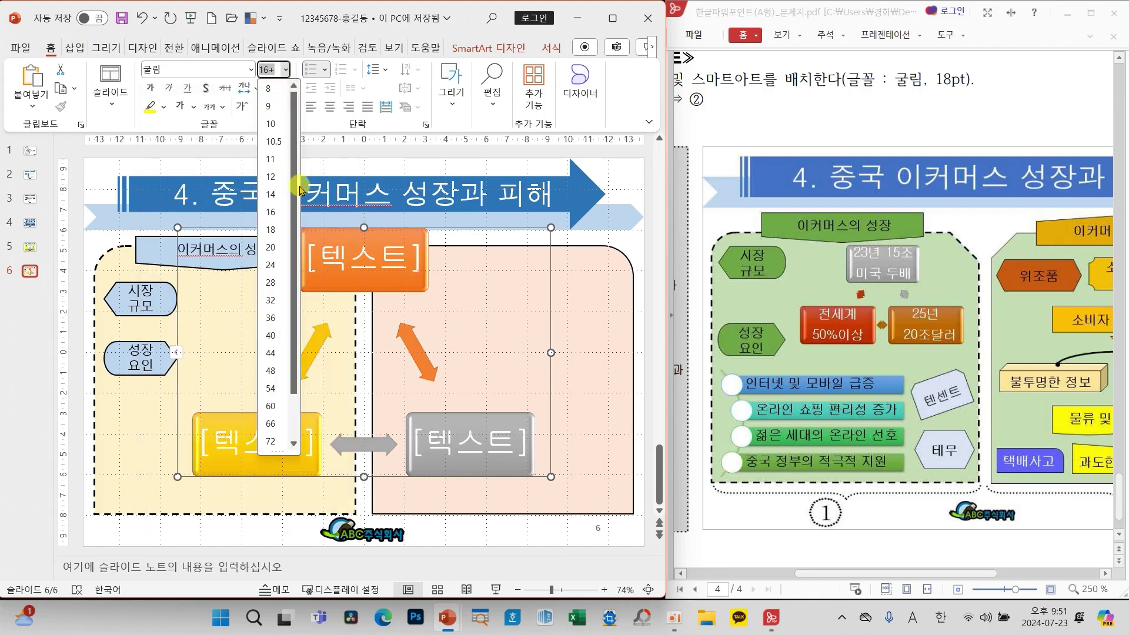
pyautogui.click(270, 230)
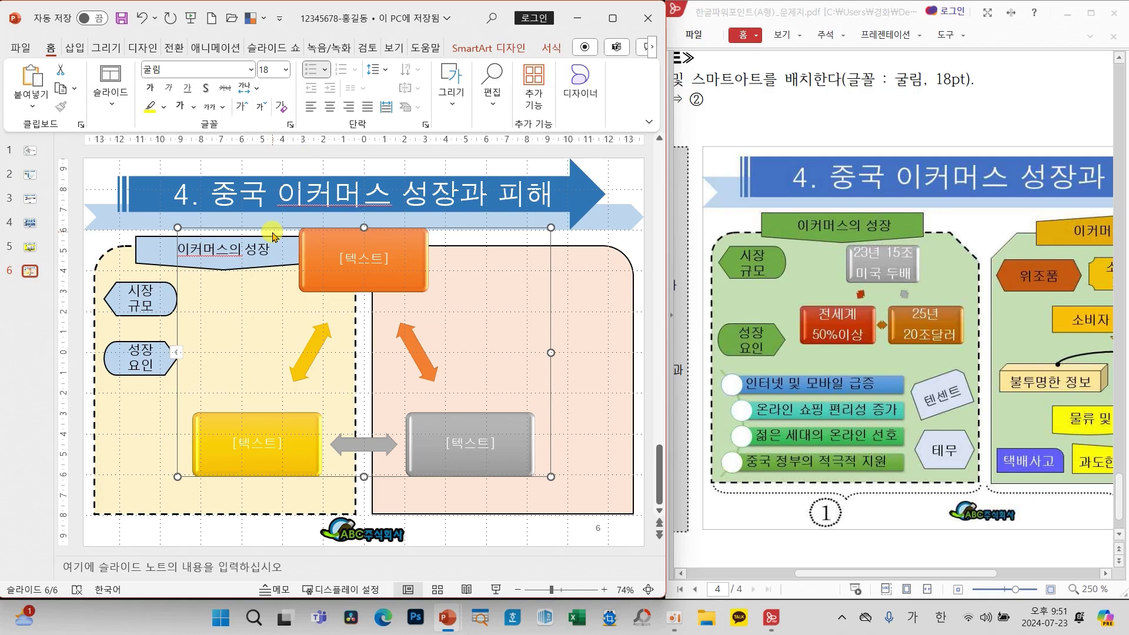
# Enter "23년 15조" and "미국 두배" on two lines in the SmartArt's upper box
pyautogui.click(369, 262)
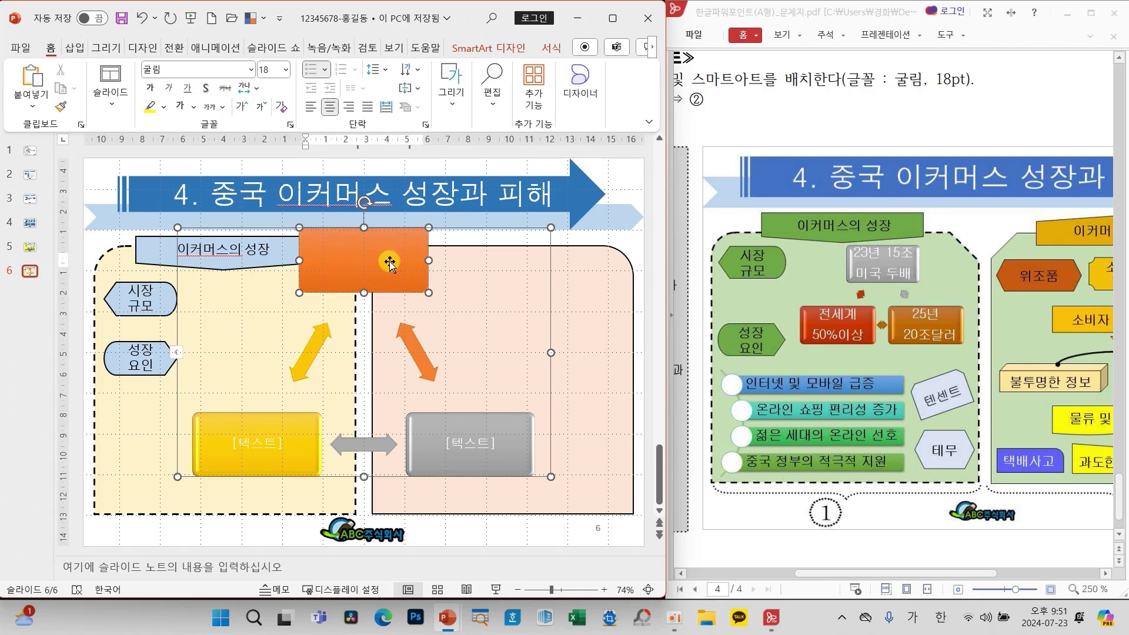
pyautogui.write('2')
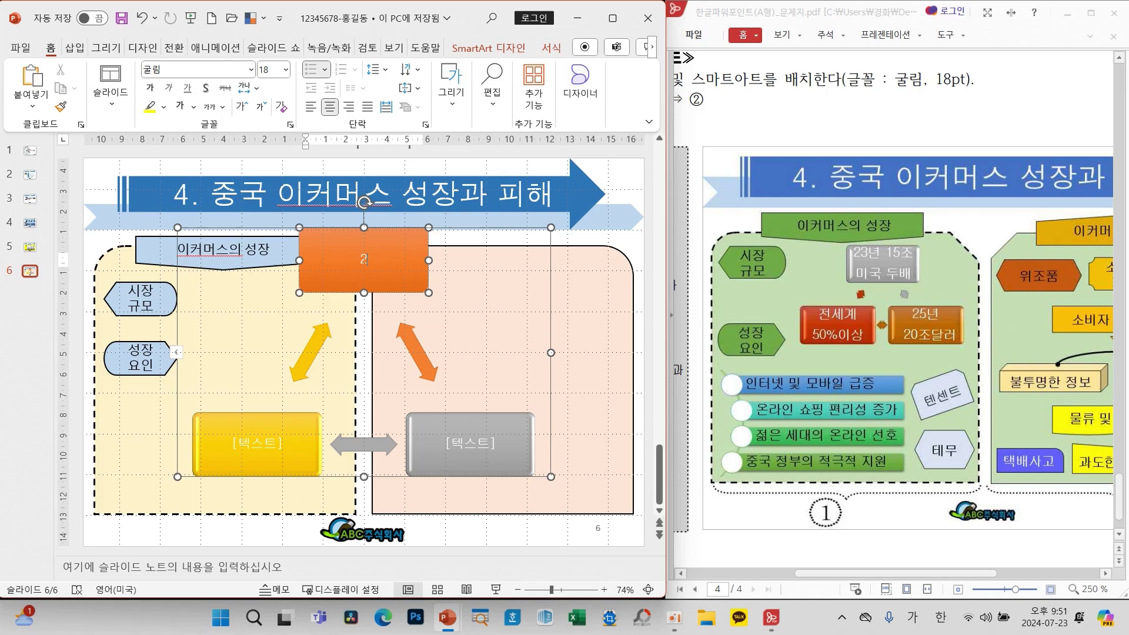
pyautogui.write('3년 15조')
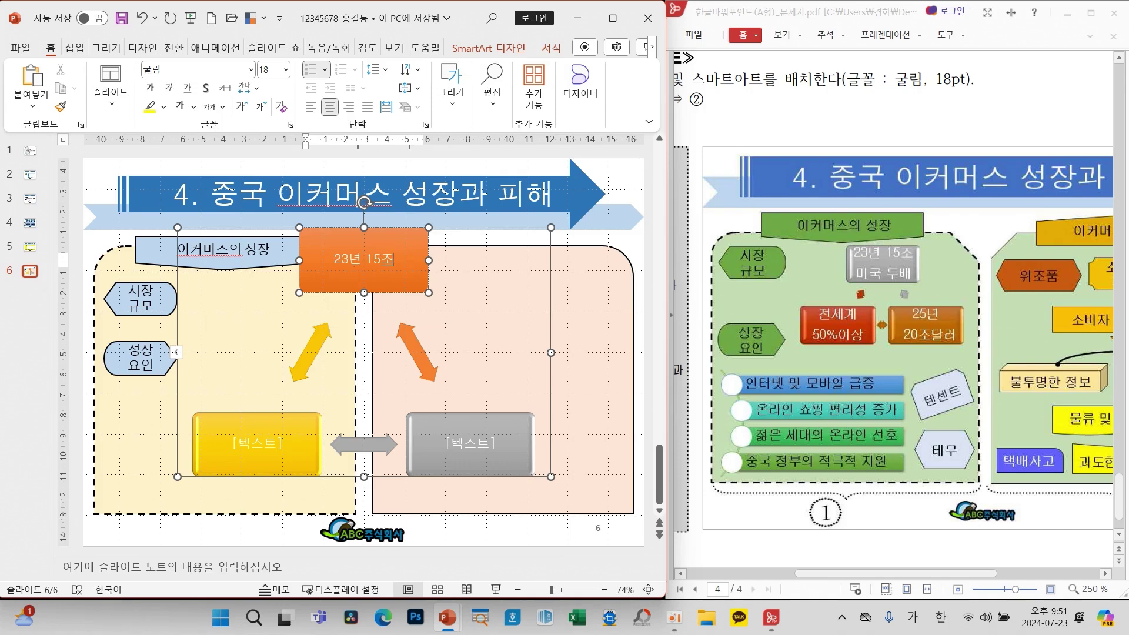
pyautogui.press('Return')
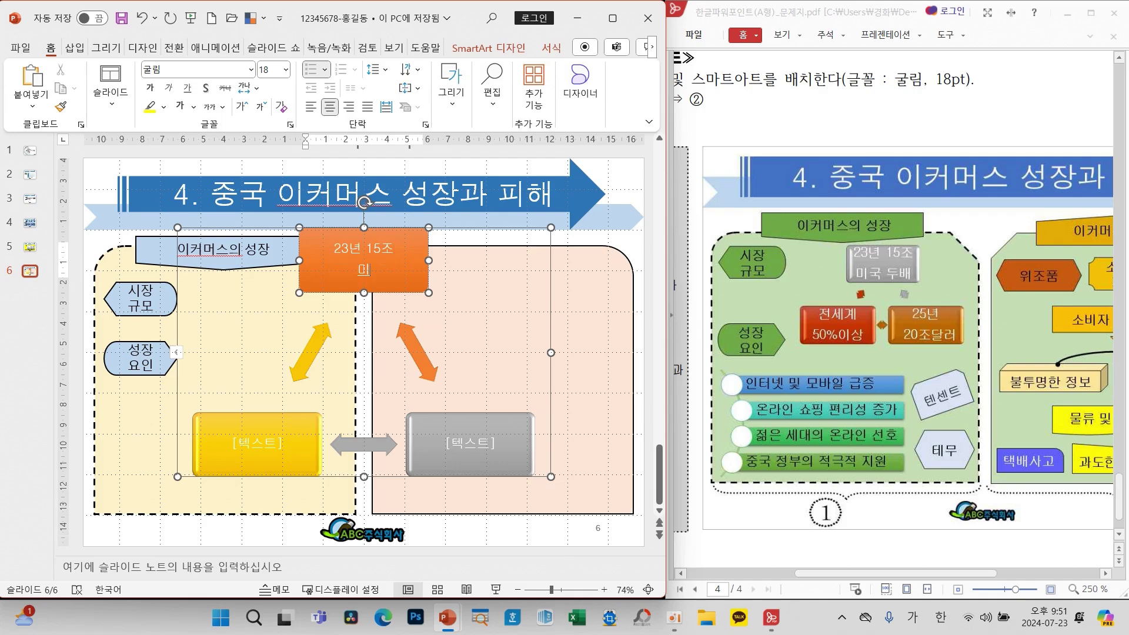
pyautogui.write('미국 두배')
# Enter "전세계" and "50%이상" on two lines in the SmartArt's lower-left box
pyautogui.click(265, 448)
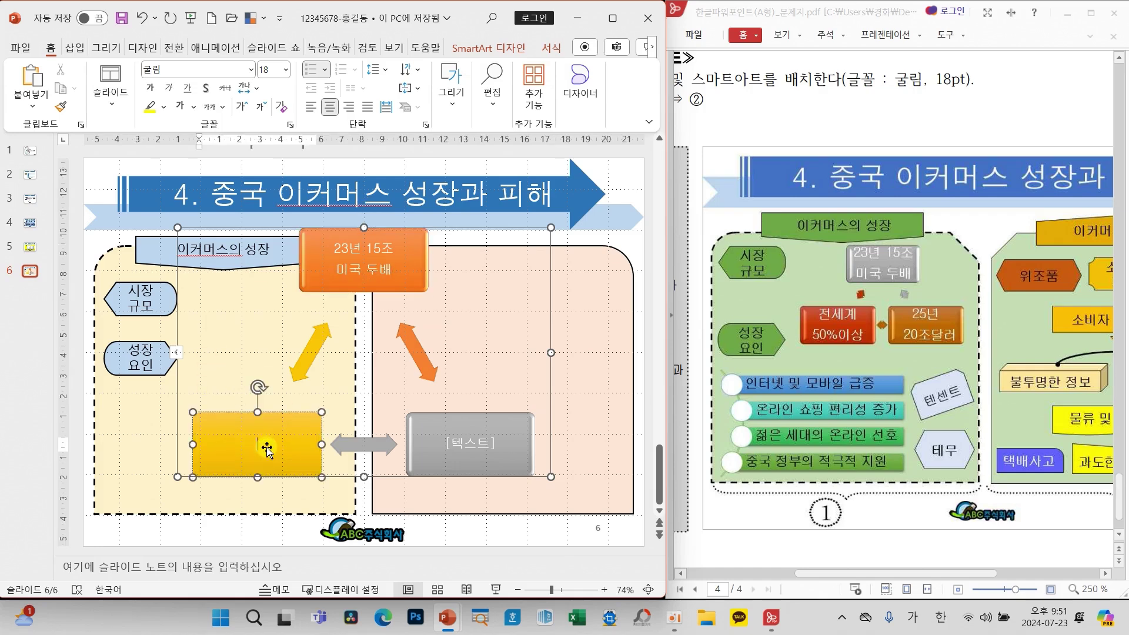
pyautogui.write('전세계')
pyautogui.press('Return')
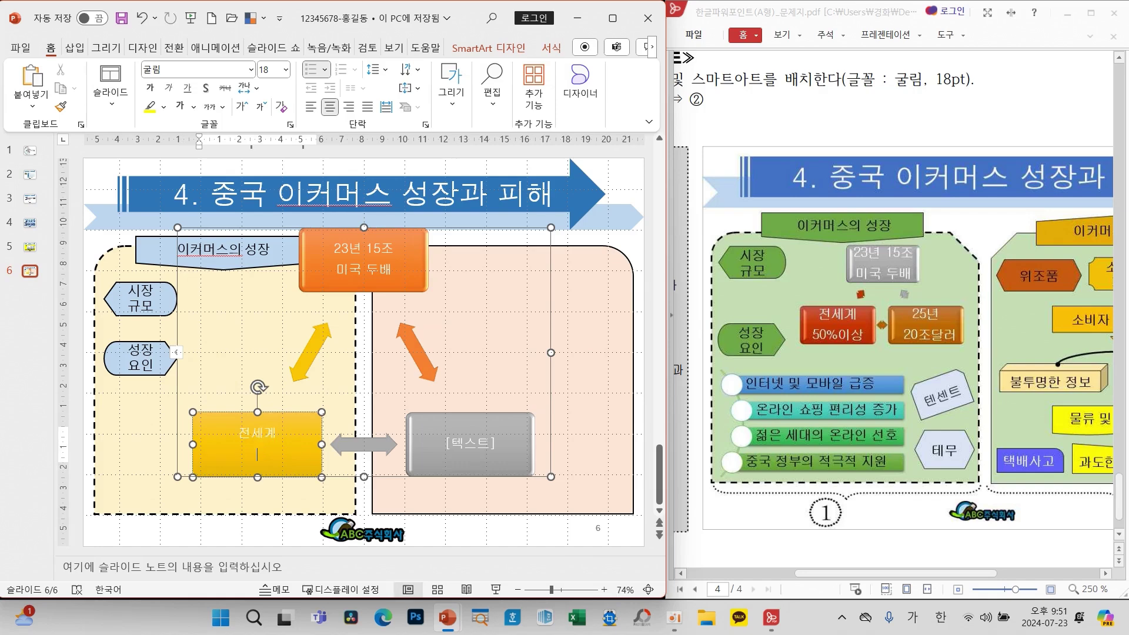
pyautogui.write('50%')
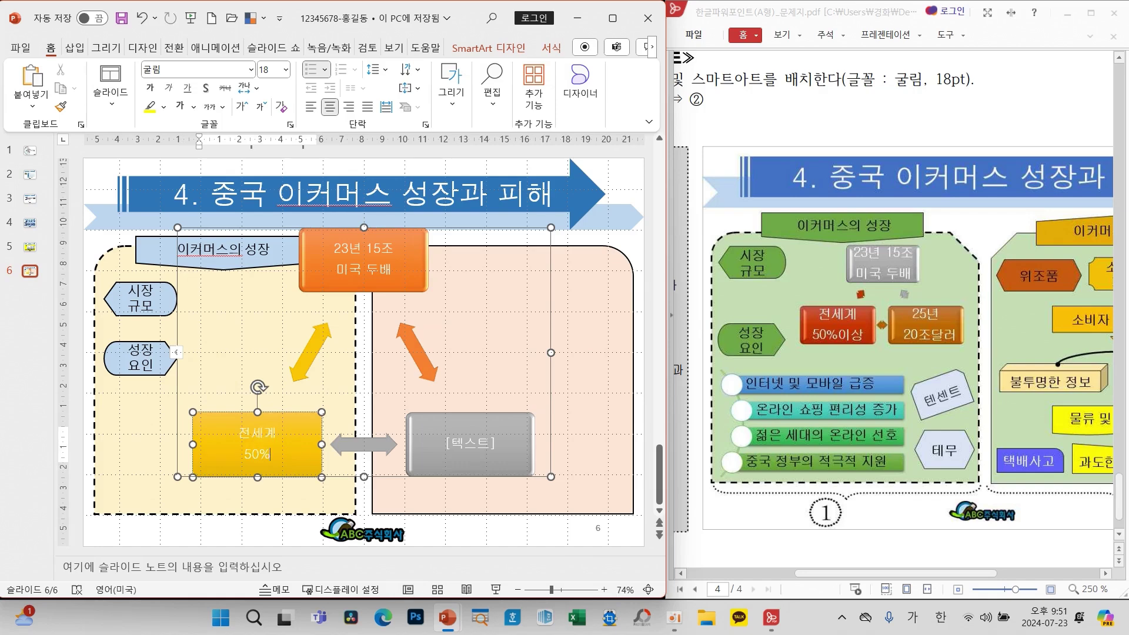
pyautogui.press('Hangul')
pyautogui.write('이상')
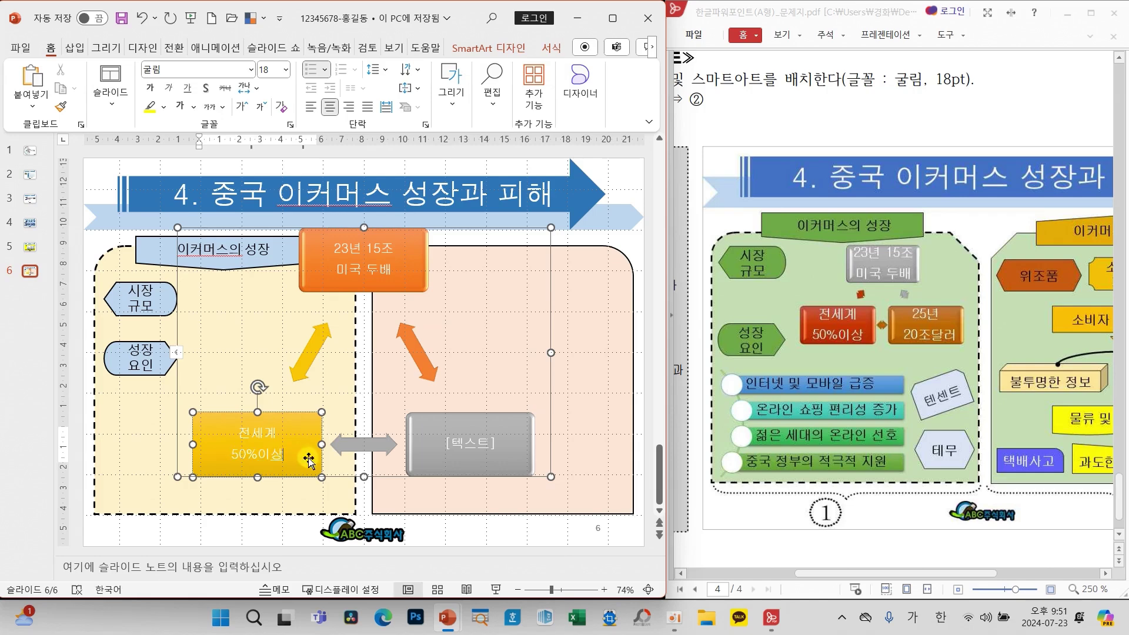
# Enter "25년" and "20조달러" in the SmartArt's lower-right box as two separate paragraphs spaced like the other boxes
pyautogui.click(455, 440)
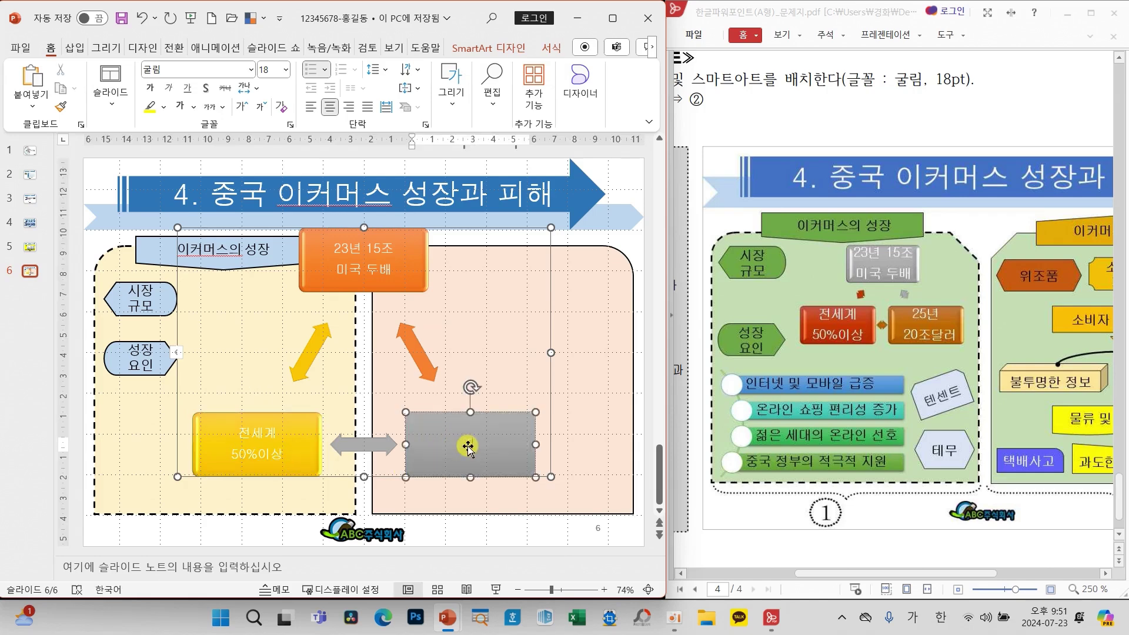
pyautogui.write('25년')
pyautogui.press('Return')
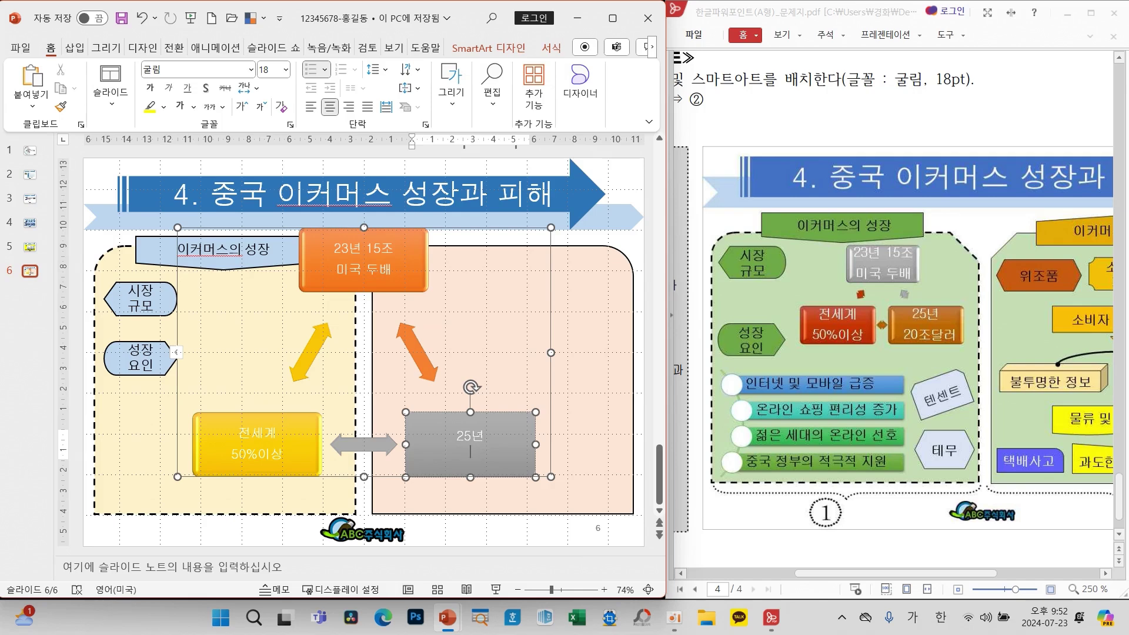
pyautogui.write('20조달러')
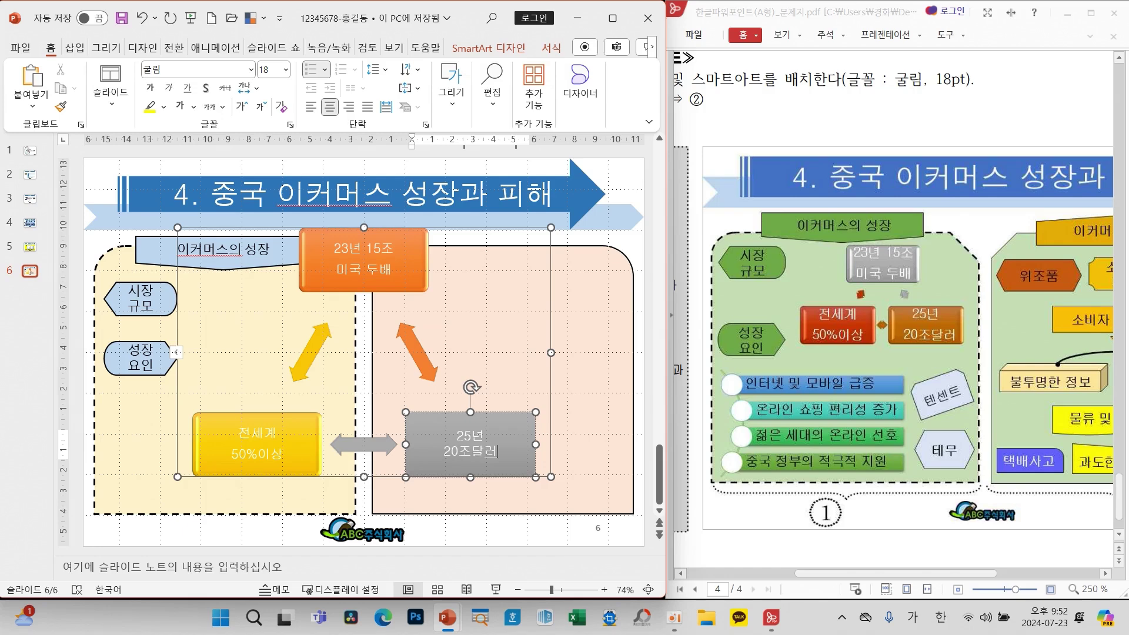
pyautogui.click(462, 449)
pyautogui.click(487, 436)
pyautogui.click(486, 437)
pyautogui.press('Return')
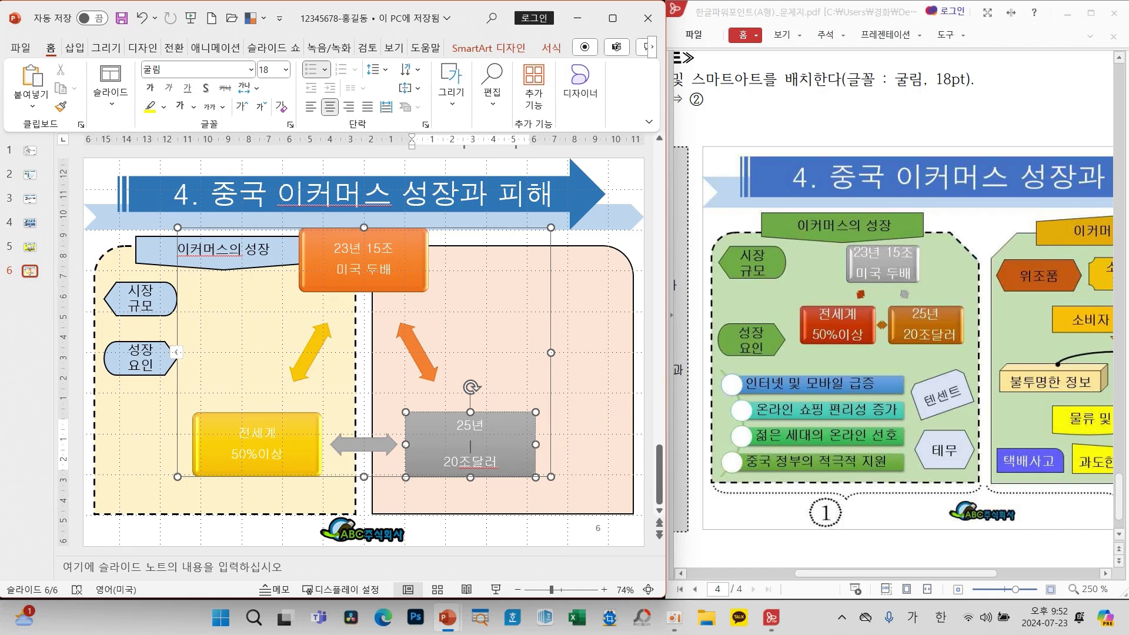
pyautogui.press('BackSpace')
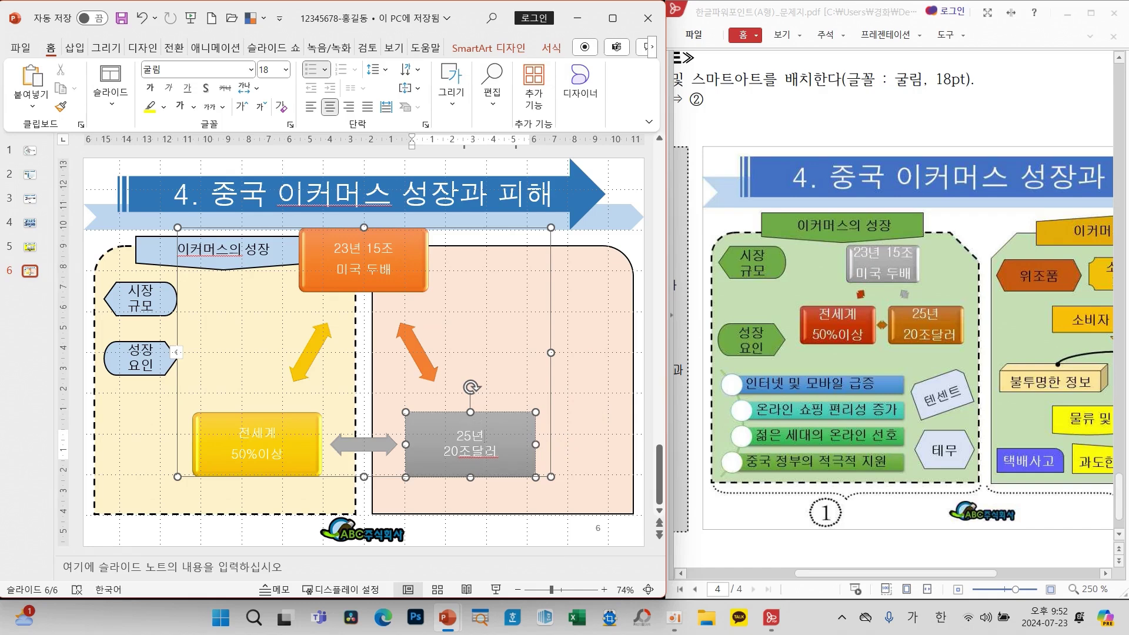
pyautogui.press('Delete')
pyautogui.press('Return')
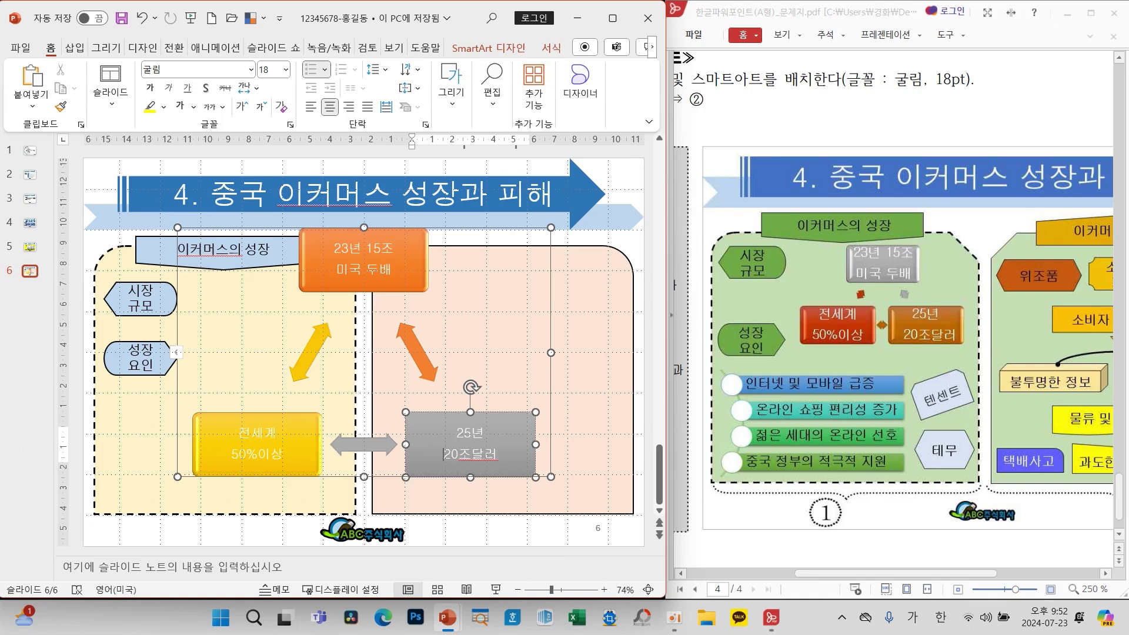
# Shrink the SmartArt graphic to about 12.8 by 6.9 cm and place it beside the "시장 규모" and "성장 요인" shapes
pyautogui.click(553, 322)
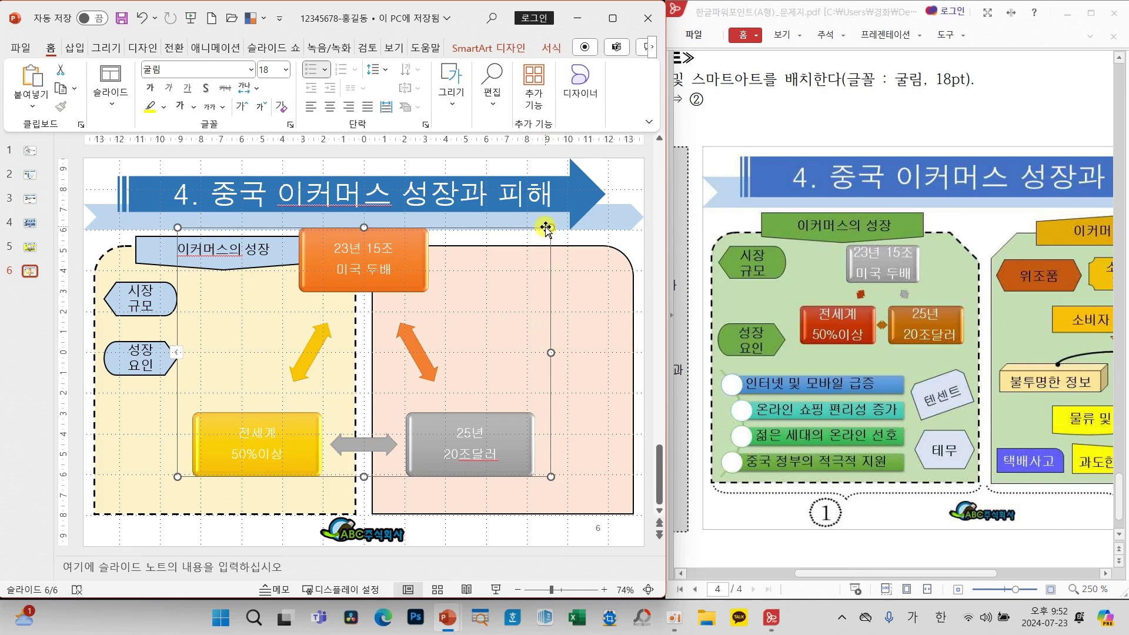
pyautogui.moveTo(550, 227); pyautogui.dragTo(590, 331)
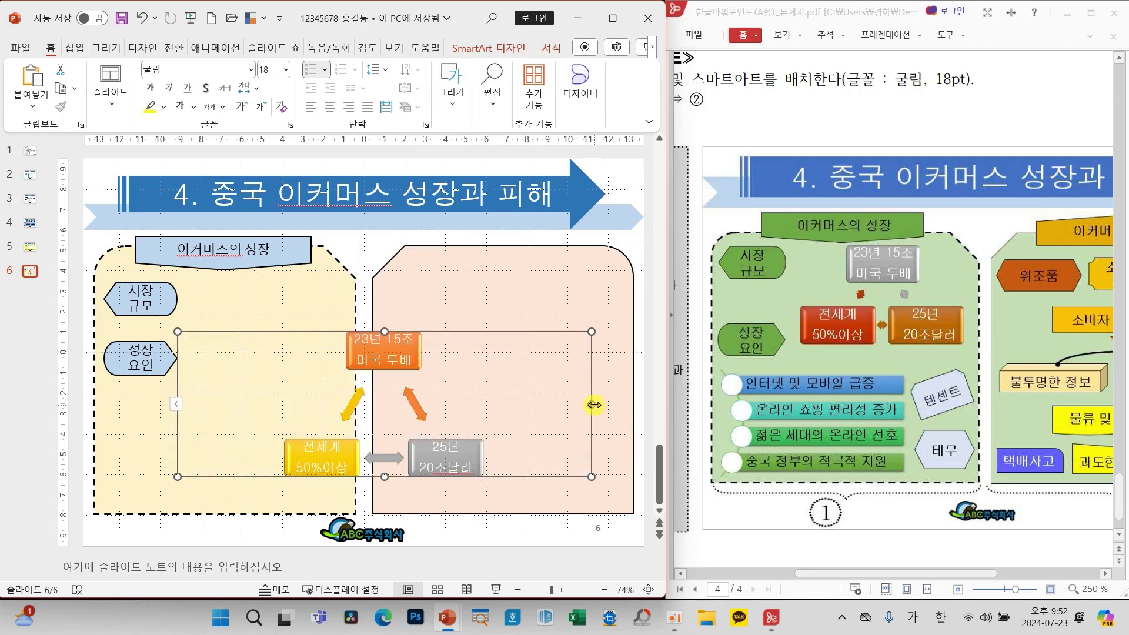
pyautogui.moveTo(591, 404); pyautogui.dragTo(417, 404)
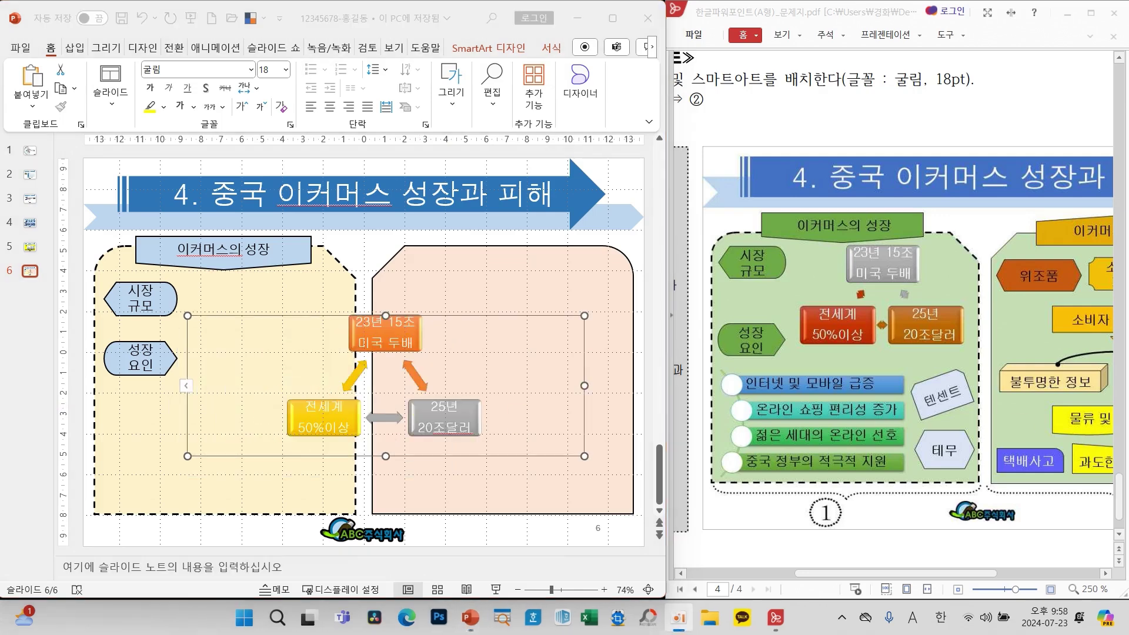
pyautogui.click(584, 388)
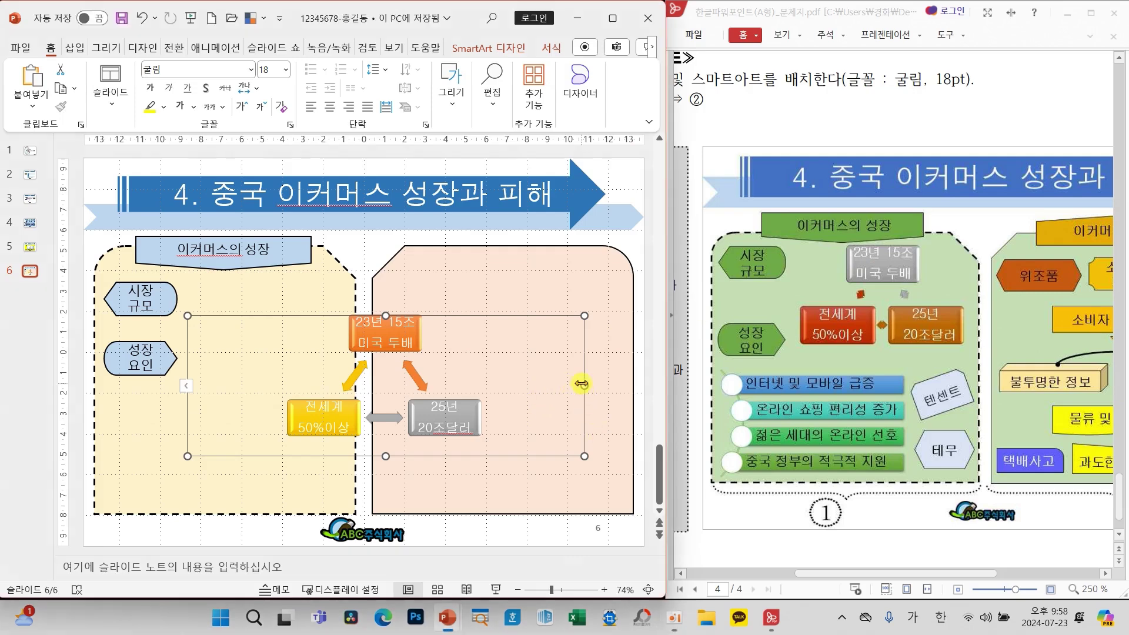
pyautogui.moveTo(584, 387); pyautogui.dragTo(448, 385)
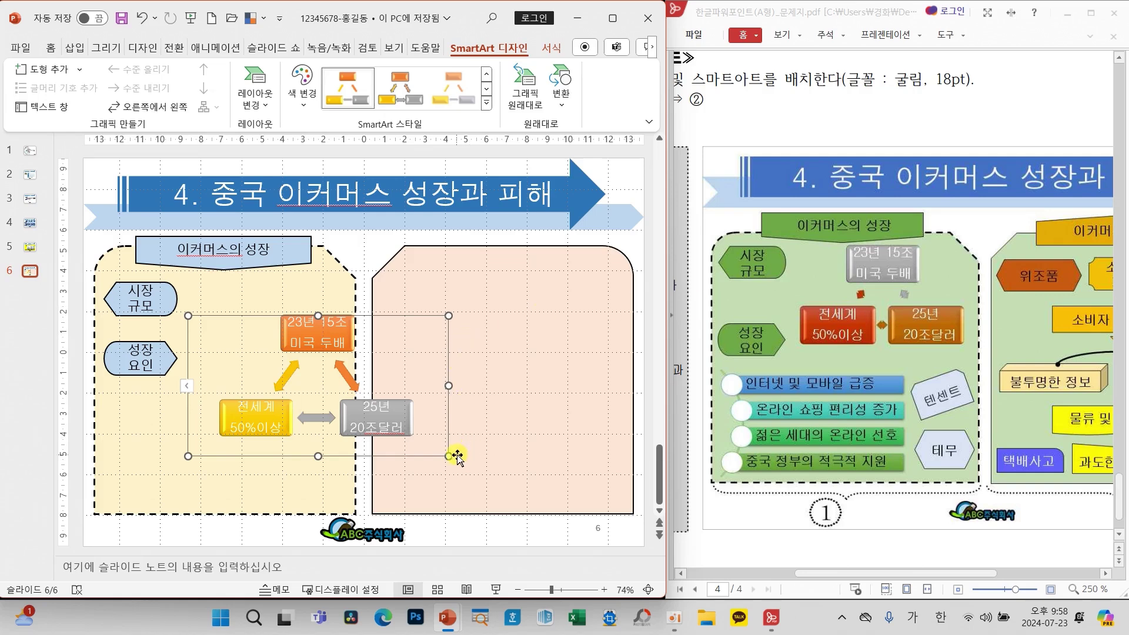
# Select all three double-headed arrows in the SmartArt and reduce their width to 1.2 cm
pyautogui.click(287, 379)
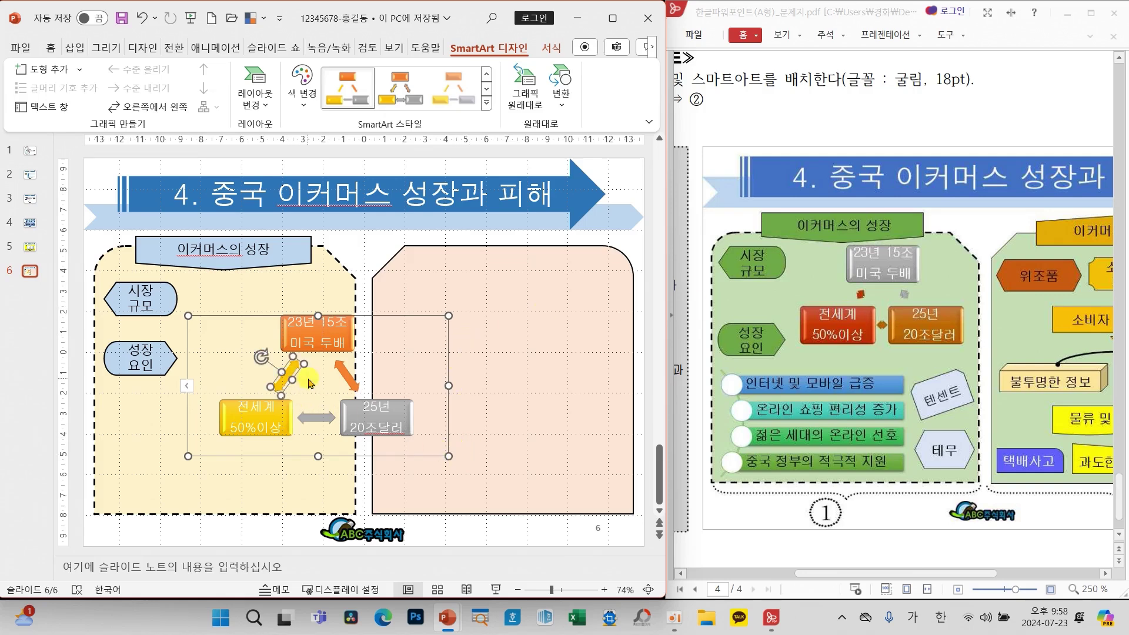
pyautogui.keyDown('shift'); pyautogui.click(346, 375); pyautogui.keyUp('shift')
pyautogui.keyDown('shift'); pyautogui.click(315, 417); pyautogui.keyUp('shift')
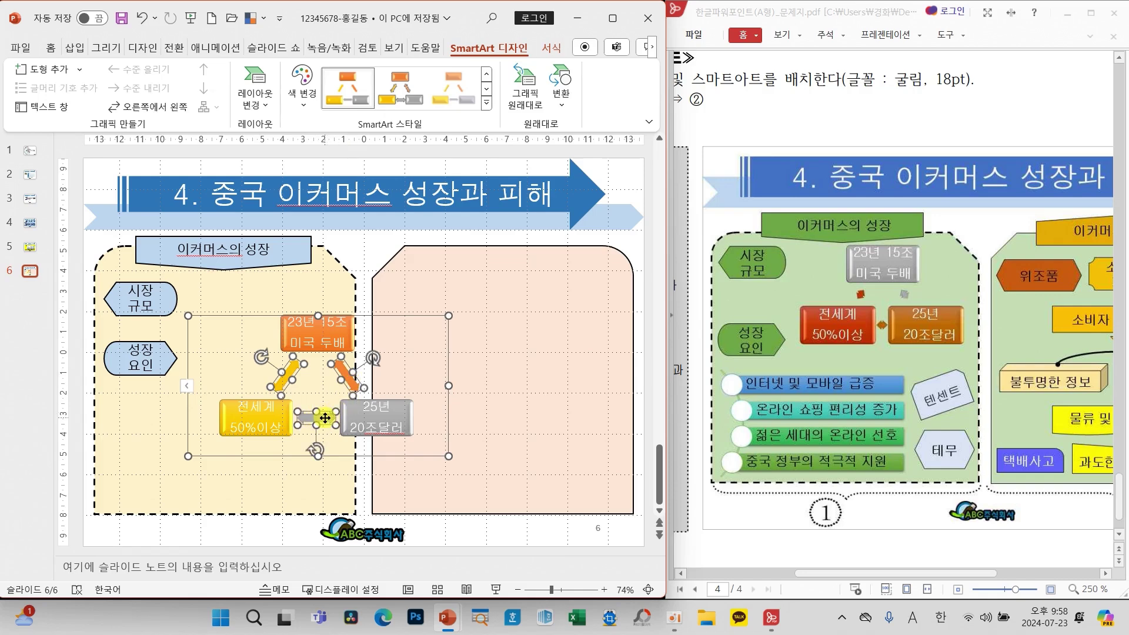
pyautogui.rightClick(325, 418)
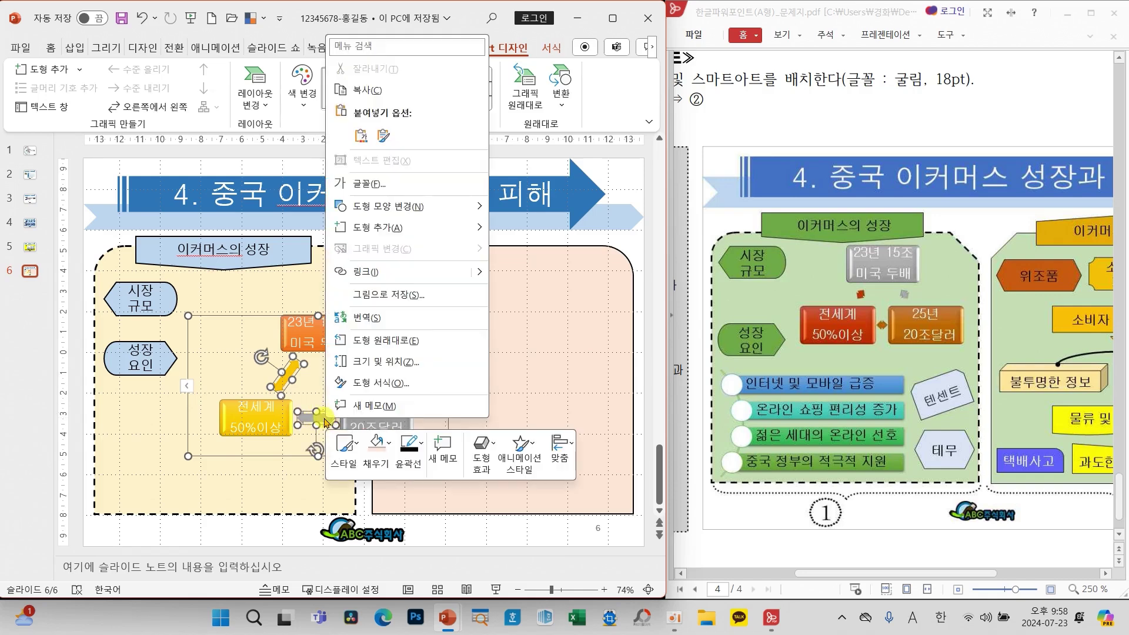
pyautogui.click(368, 370)
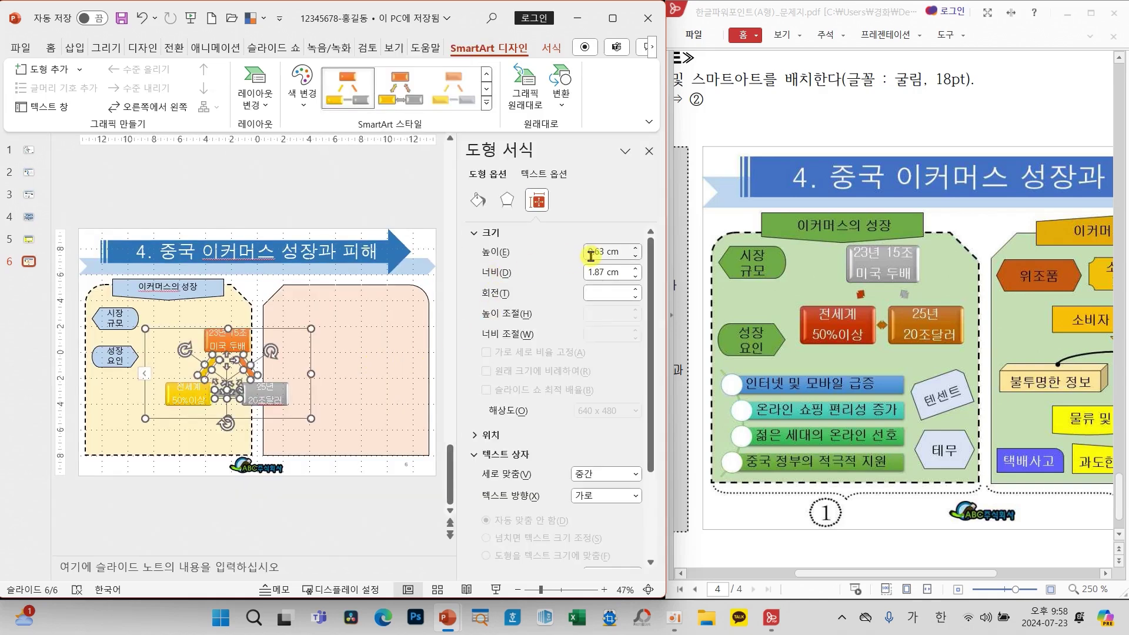
pyautogui.click(636, 277)
pyautogui.click(635, 277)
pyautogui.click(635, 276)
pyautogui.click(636, 277)
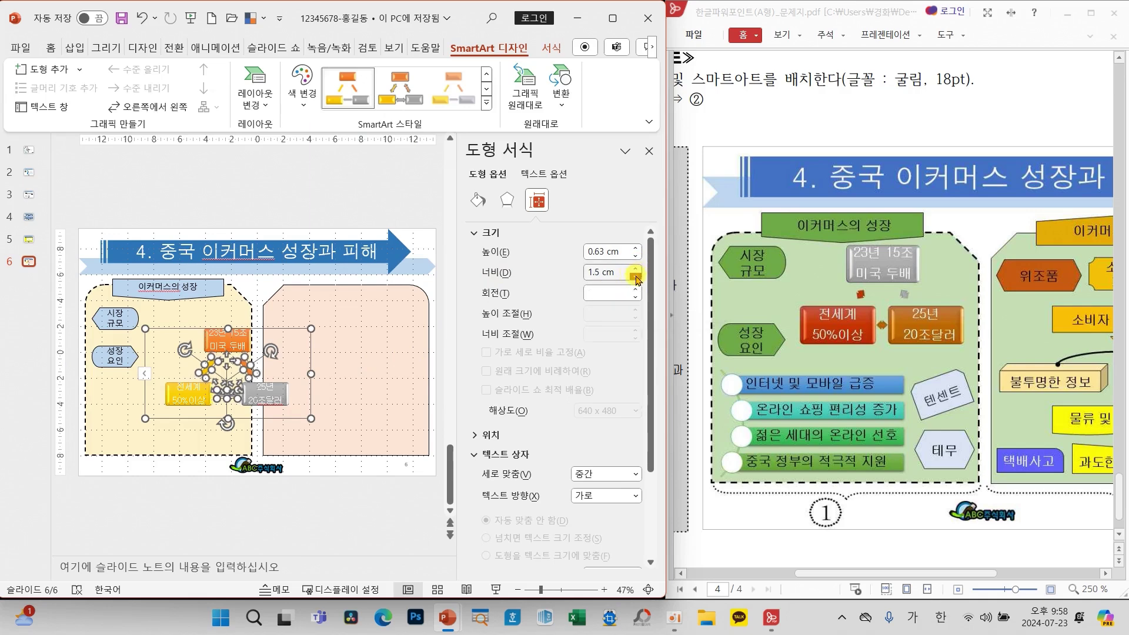
pyautogui.click(635, 276)
pyautogui.click(635, 276)
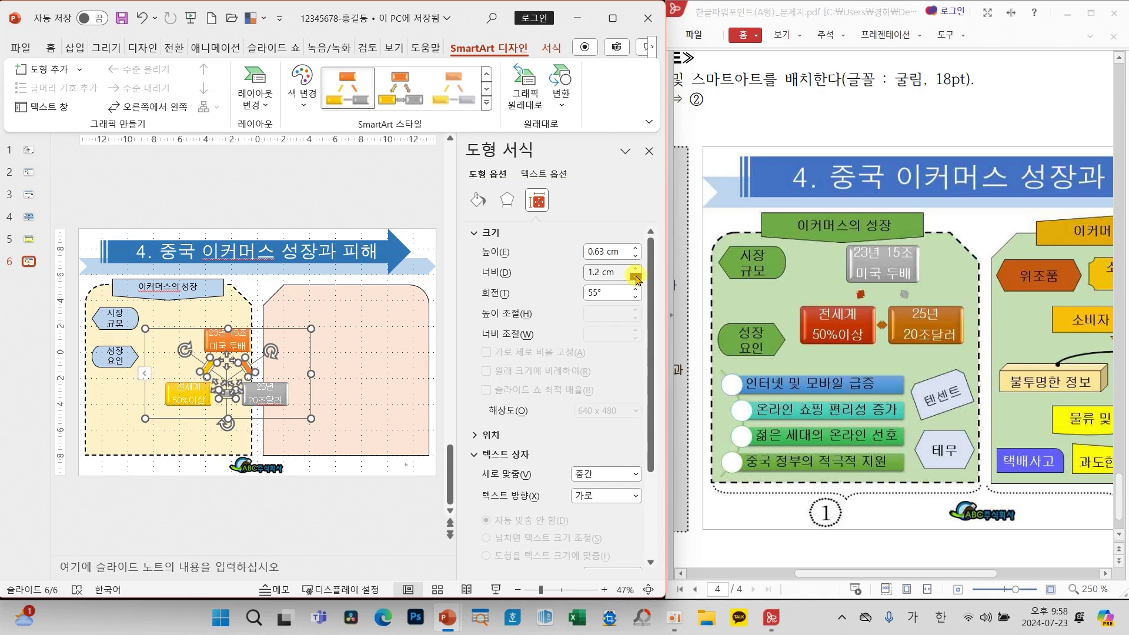
# Reduce the three selected SmartArt arrows to 0.6 cm high and 0.7 cm wide
pyautogui.click(635, 276)
pyautogui.click(636, 276)
pyautogui.click(635, 276)
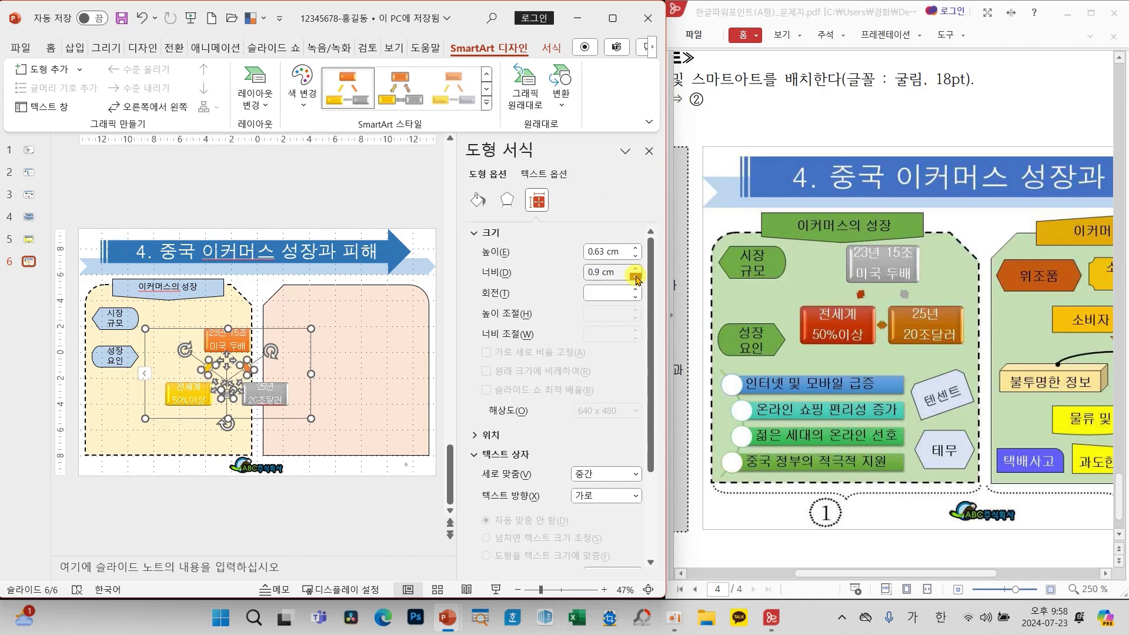
pyautogui.click(635, 276)
pyautogui.click(635, 256)
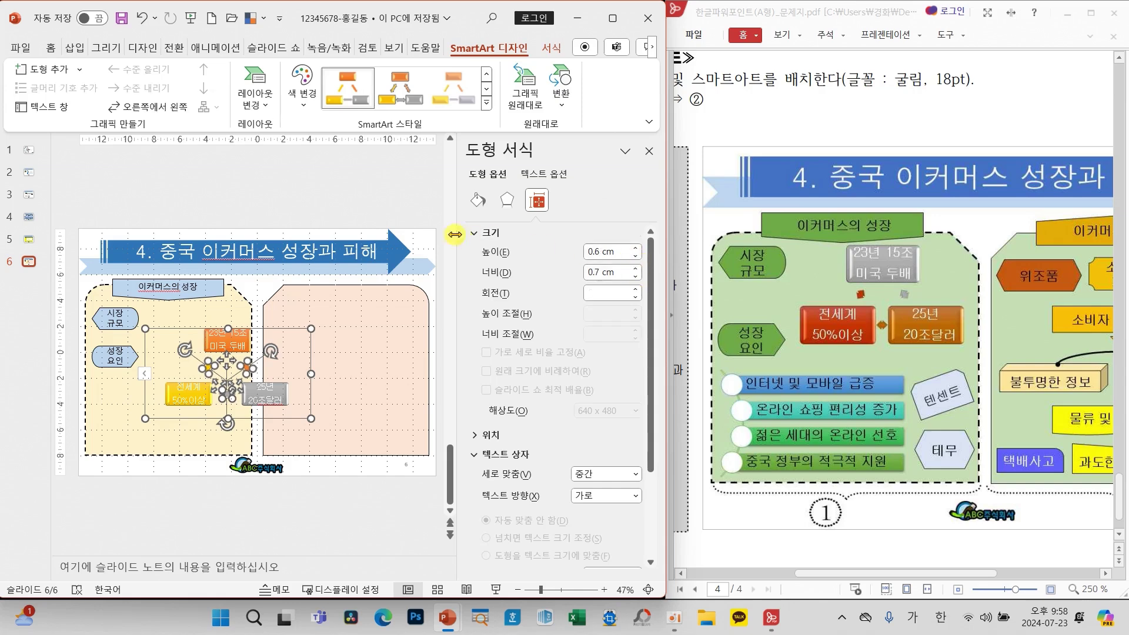
pyautogui.click(430, 215)
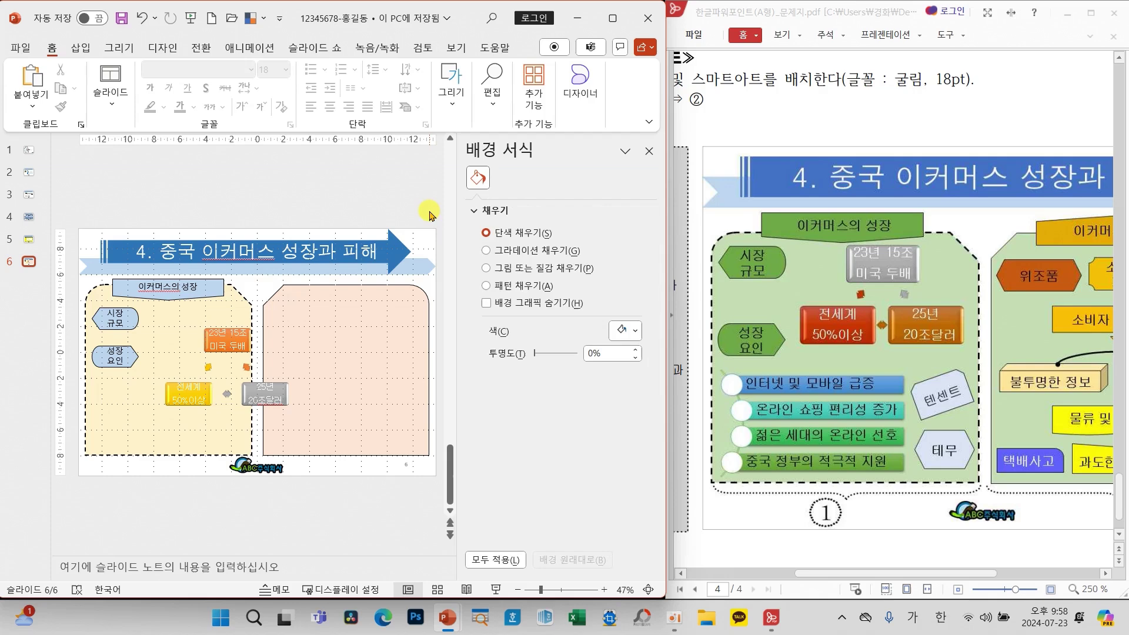
pyautogui.click(649, 151)
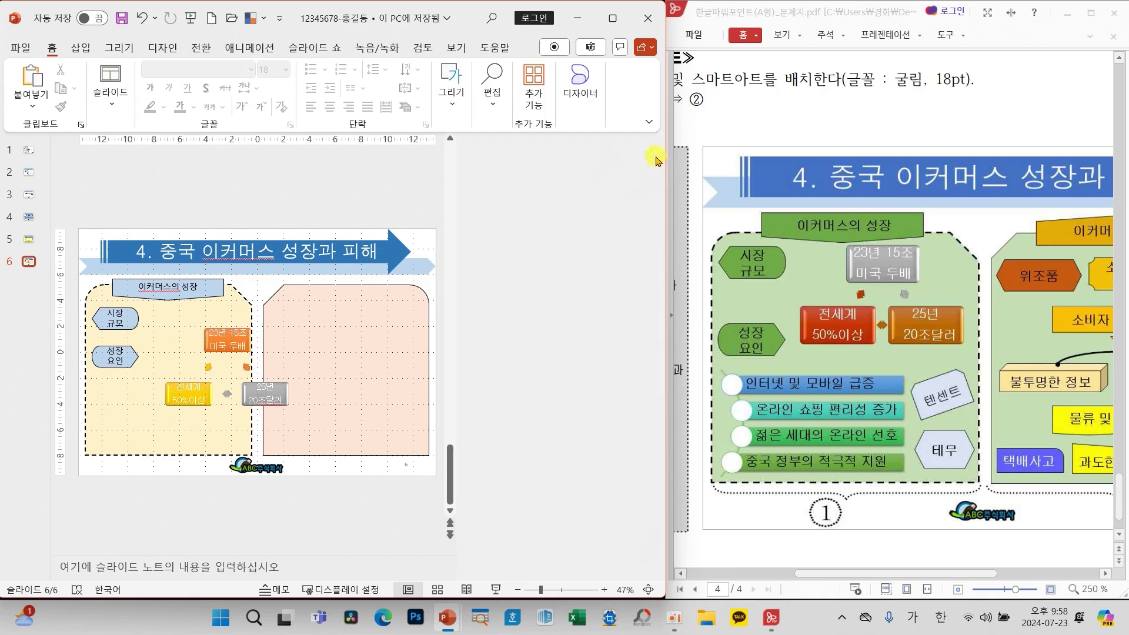
# Move the SmartArt so its boxes lie inside the gold panel and nudge its two lower boxes and three arrows up toward the top box
pyautogui.click(337, 405)
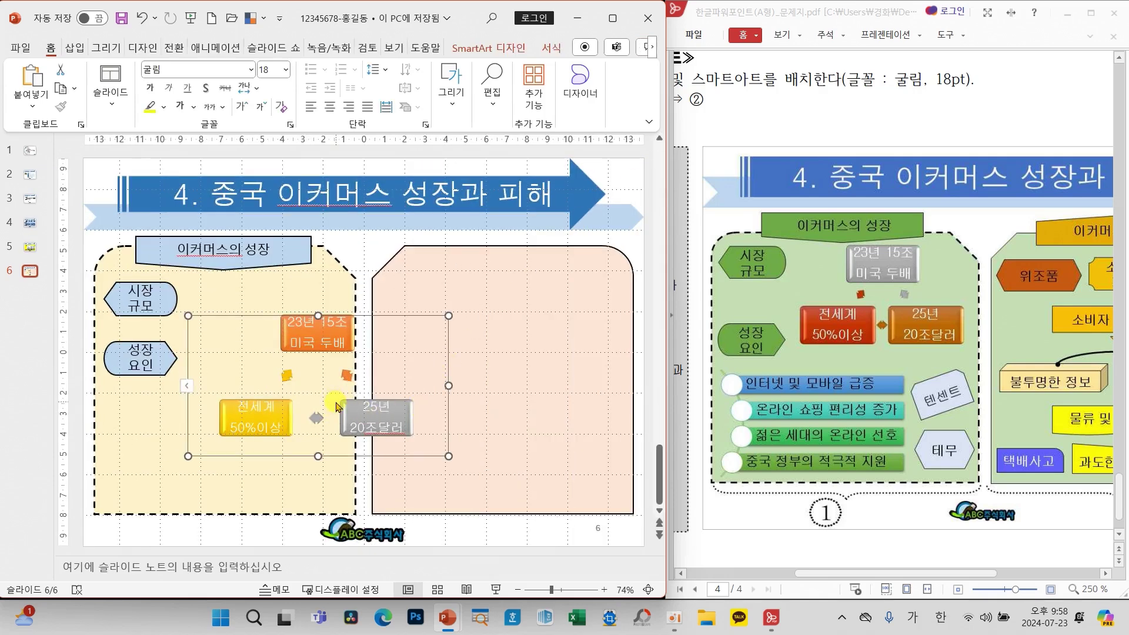
pyautogui.moveTo(450, 368); pyautogui.dragTo(392, 330)
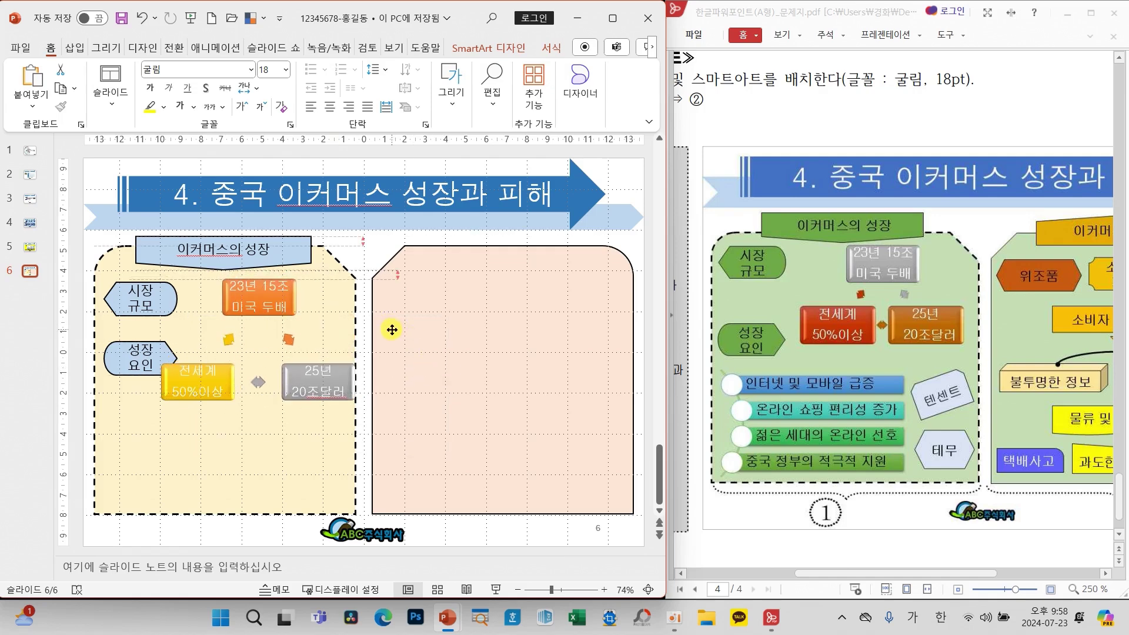
pyautogui.click(291, 340)
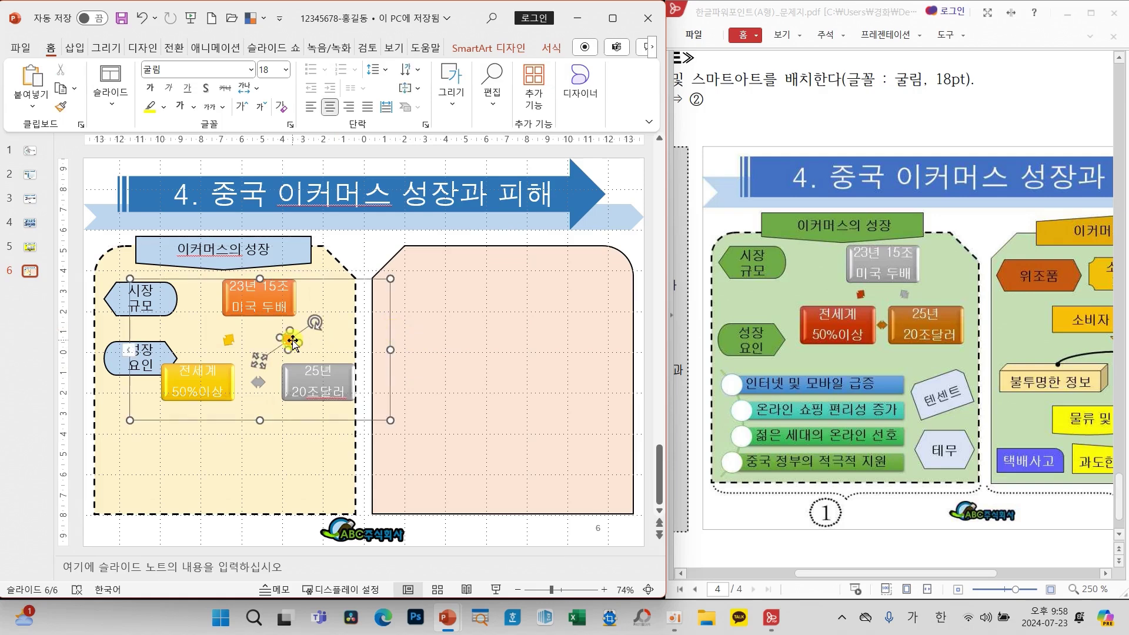
pyautogui.keyDown('shift'); pyautogui.click(230, 343); pyautogui.keyUp('shift')
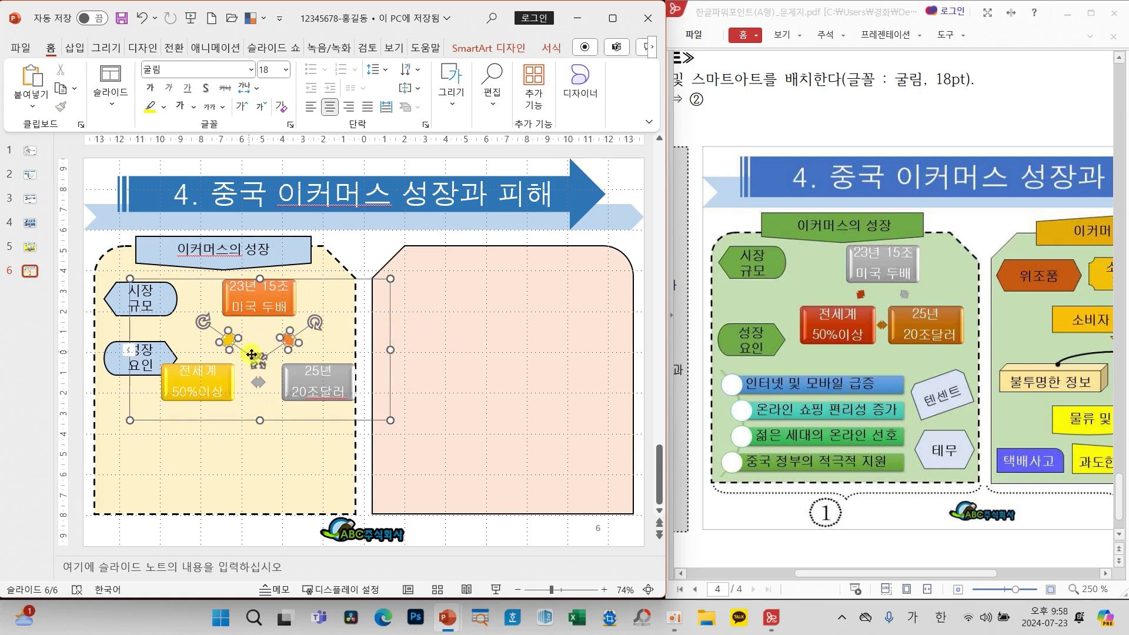
pyautogui.keyDown('shift'); pyautogui.click(257, 383); pyautogui.keyUp('shift')
pyautogui.keyDown('shift'); pyautogui.click(223, 385); pyautogui.keyUp('shift')
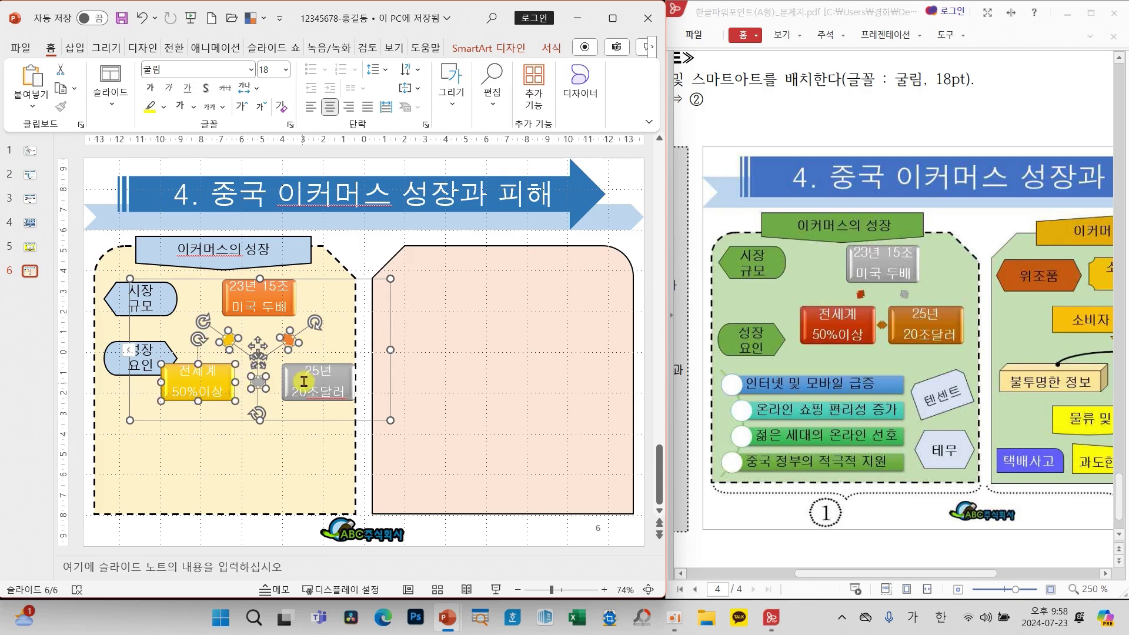
pyautogui.keyDown('shift'); pyautogui.click(326, 382); pyautogui.keyUp('shift')
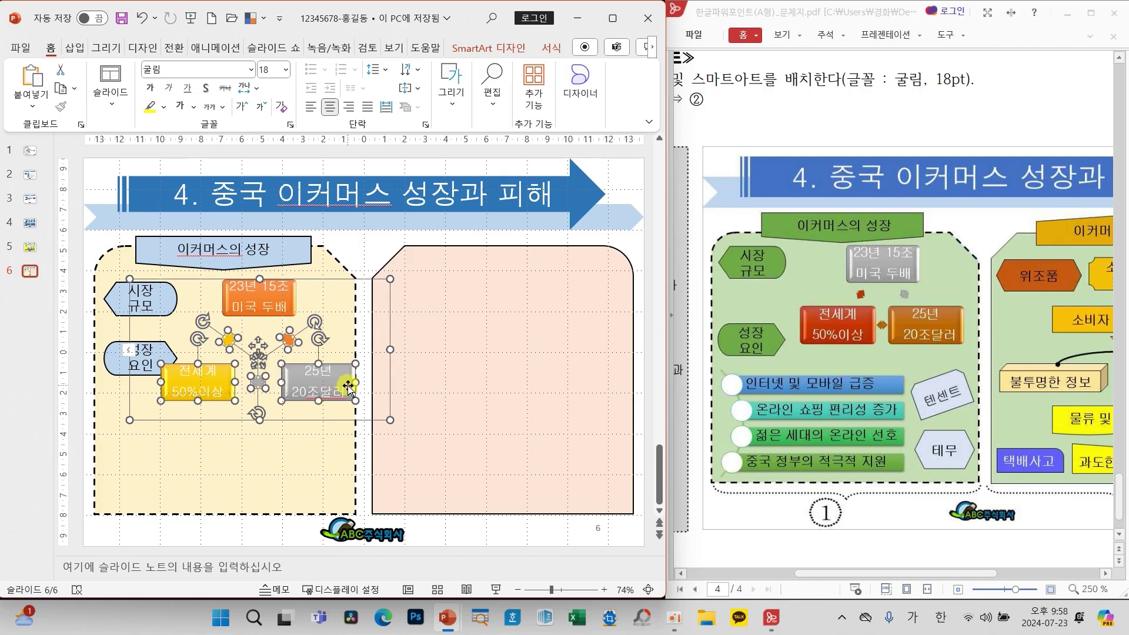
pyautogui.press('Up')
pyautogui.press('Up')
pyautogui.press('Up')
pyautogui.press('Up')
pyautogui.press('Up')
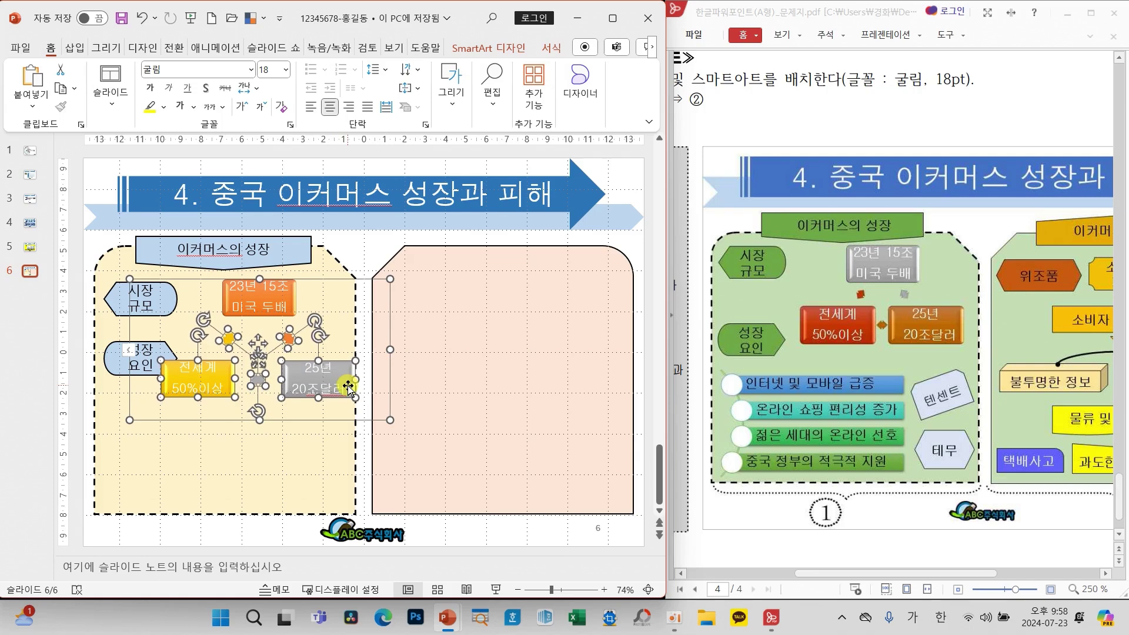
pyautogui.press('Up')
pyautogui.press('Up')
pyautogui.press('Up')
pyautogui.press('Up')
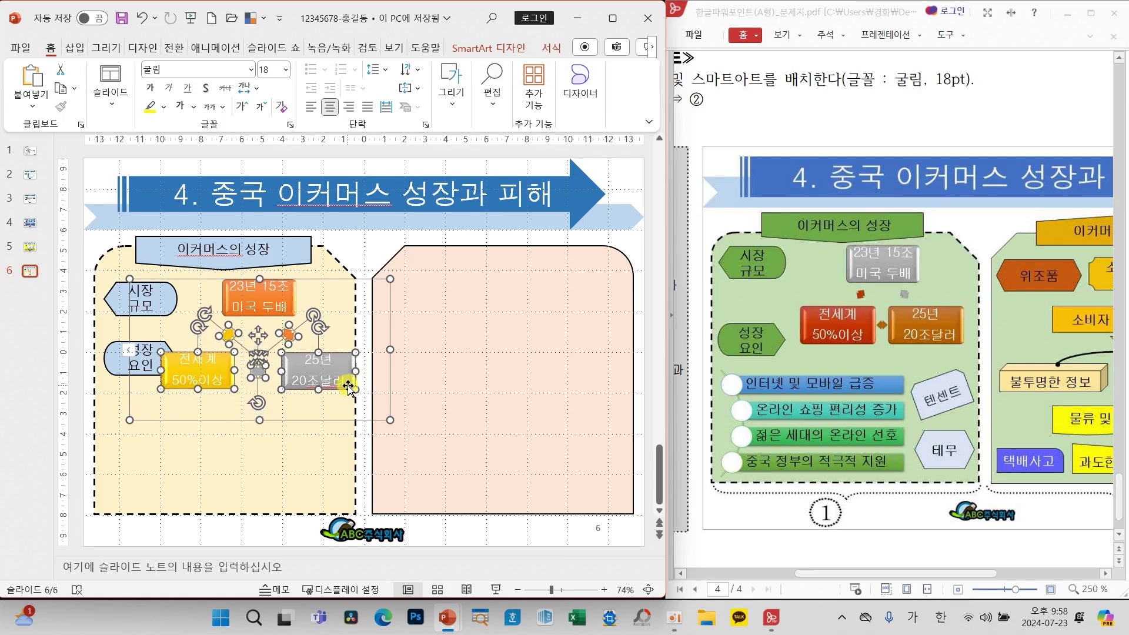
pyautogui.press('Up')
pyautogui.press('Up')
pyautogui.press('Up')
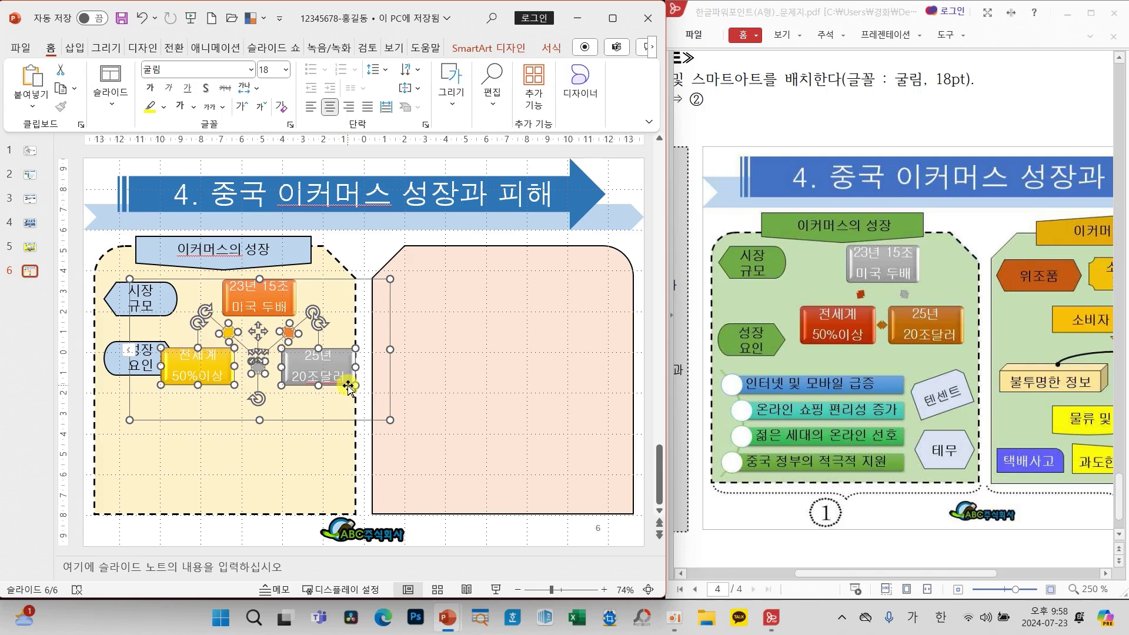
pyautogui.press('Up')
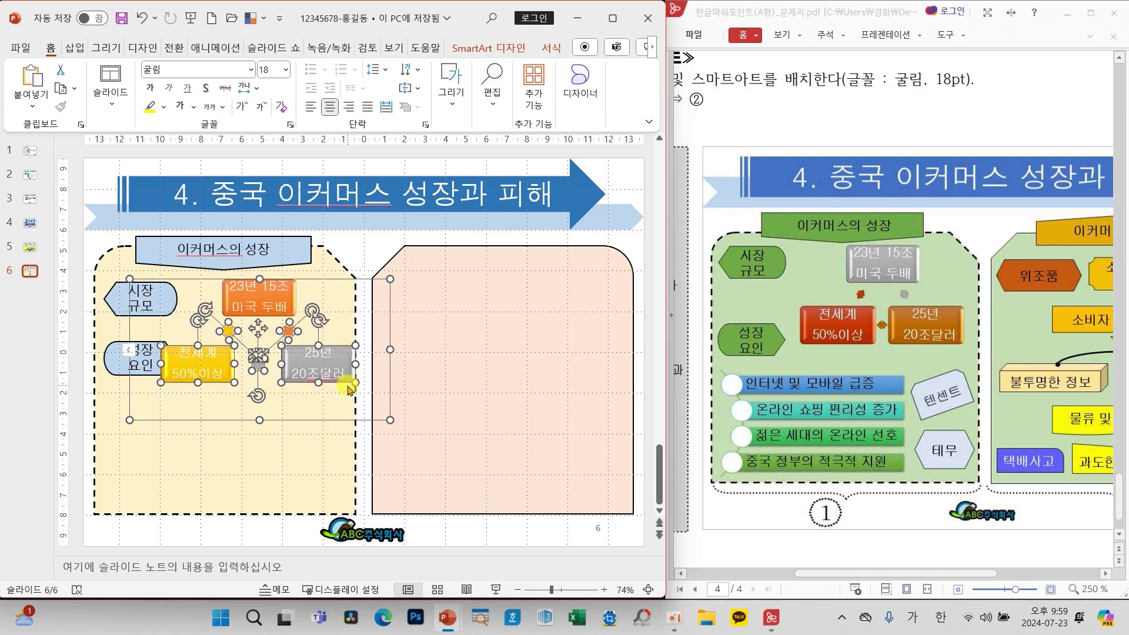
pyautogui.click(266, 441)
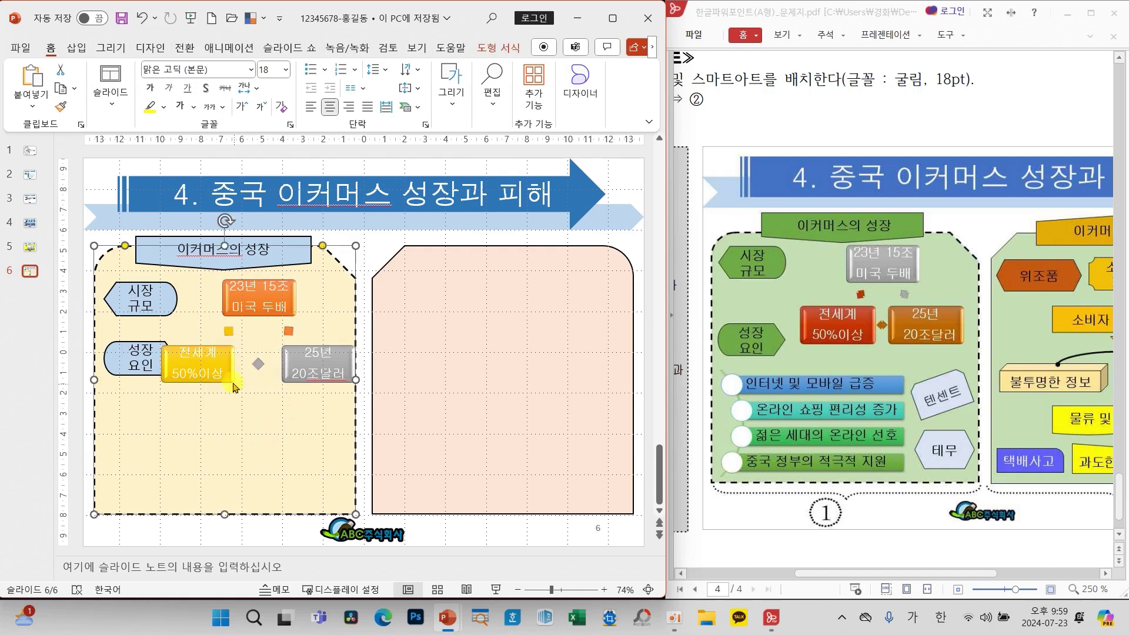
# Set the width of all three double-headed arrows in the SmartArt to 0.8 cm
pyautogui.click(229, 334)
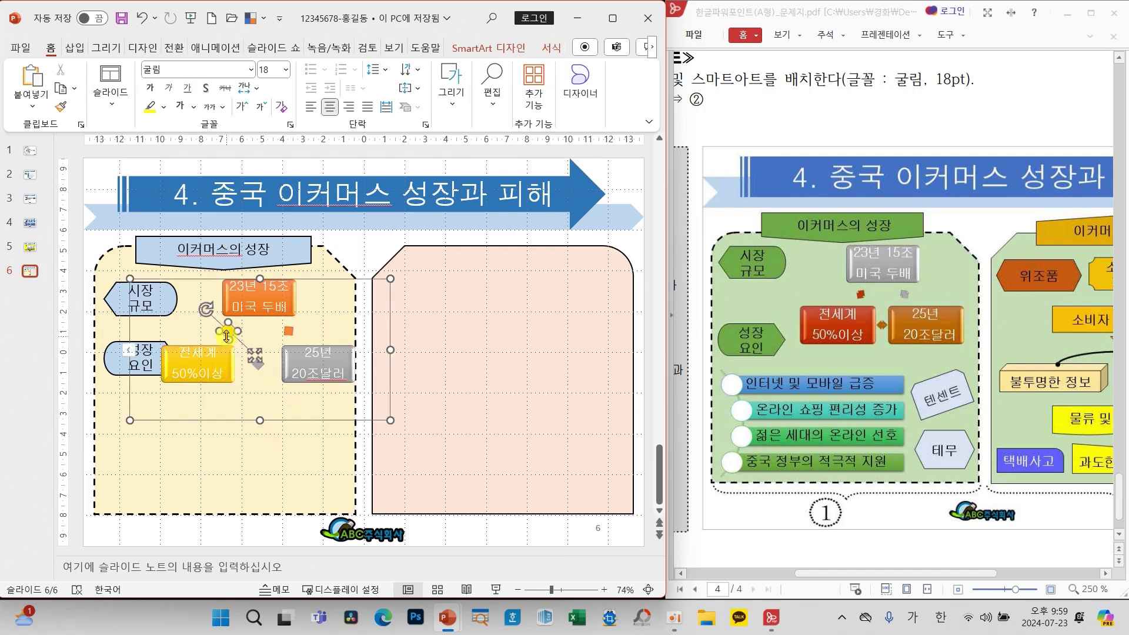
pyautogui.click(286, 332)
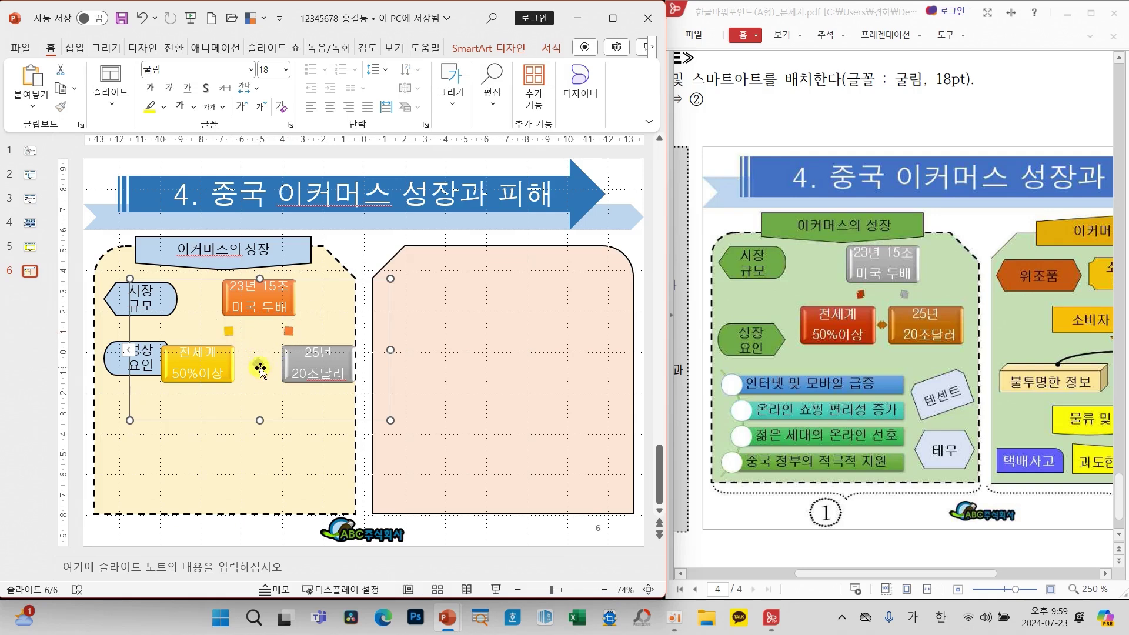
pyautogui.click(257, 362)
pyautogui.keyDown('shift'); pyautogui.click(229, 331); pyautogui.keyUp('shift')
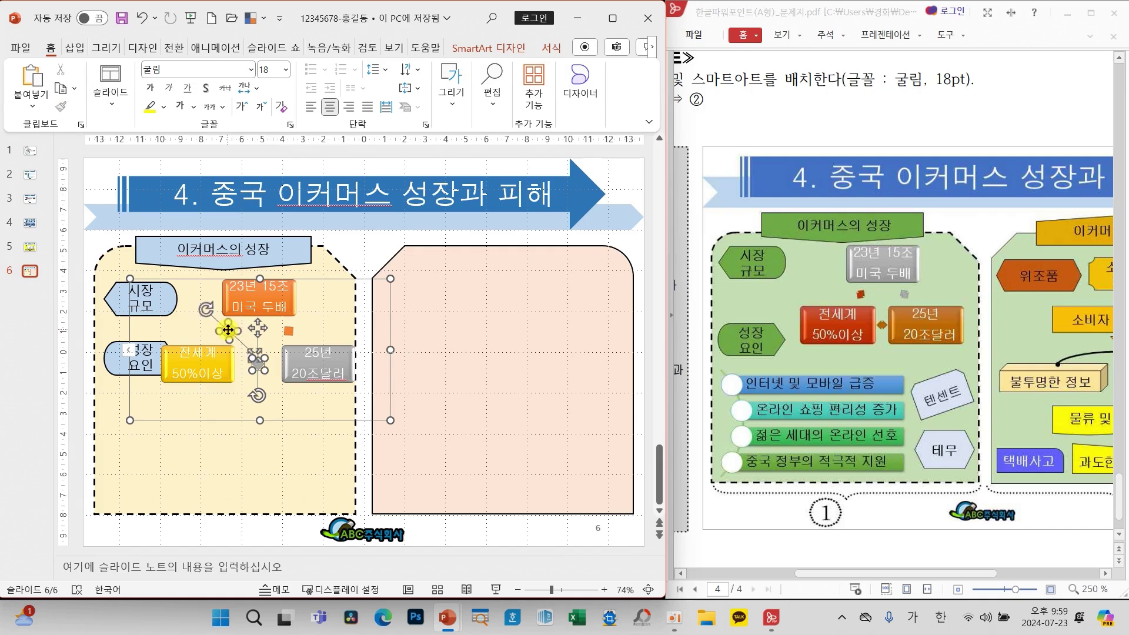
pyautogui.keyDown('shift'); pyautogui.click(289, 332); pyautogui.keyUp('shift')
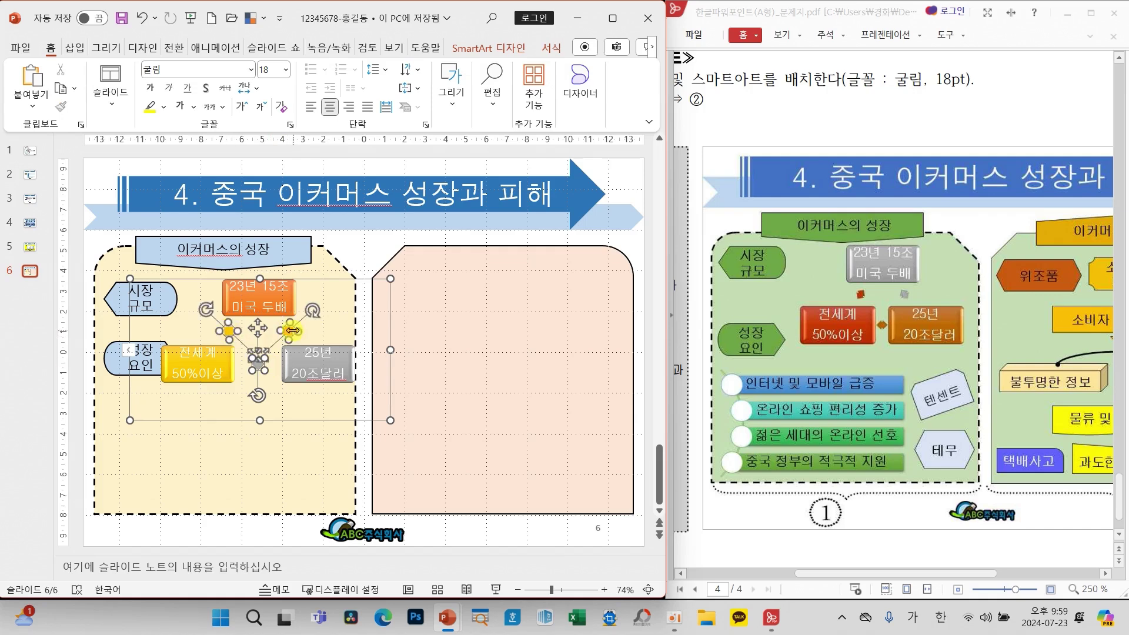
pyautogui.rightClick(292, 331)
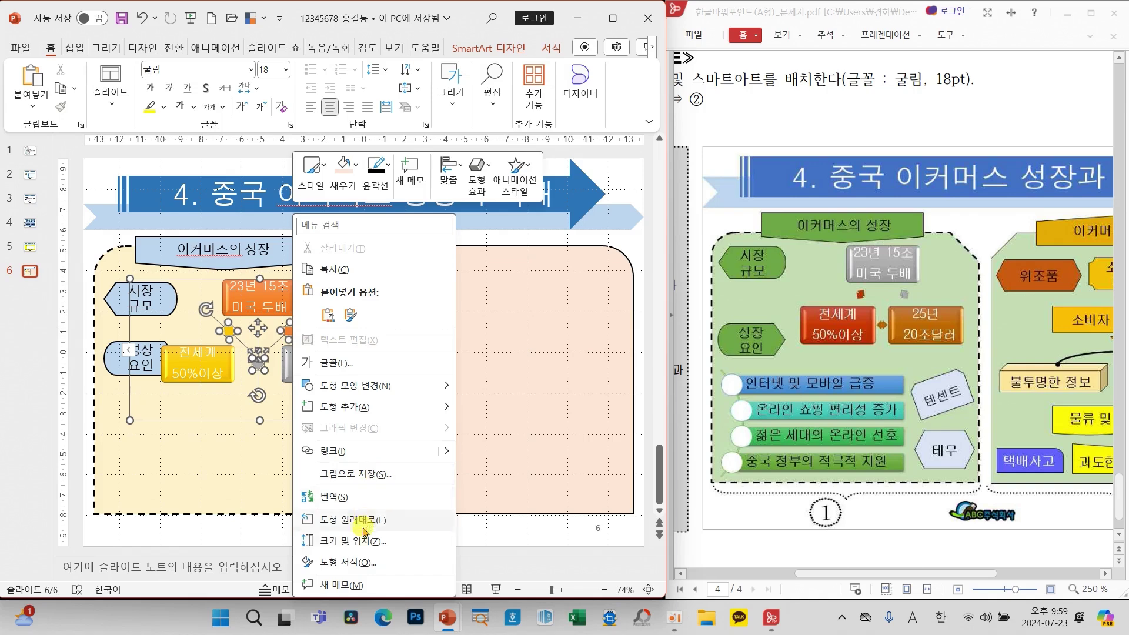
pyautogui.click(405, 519)
pyautogui.click(635, 275)
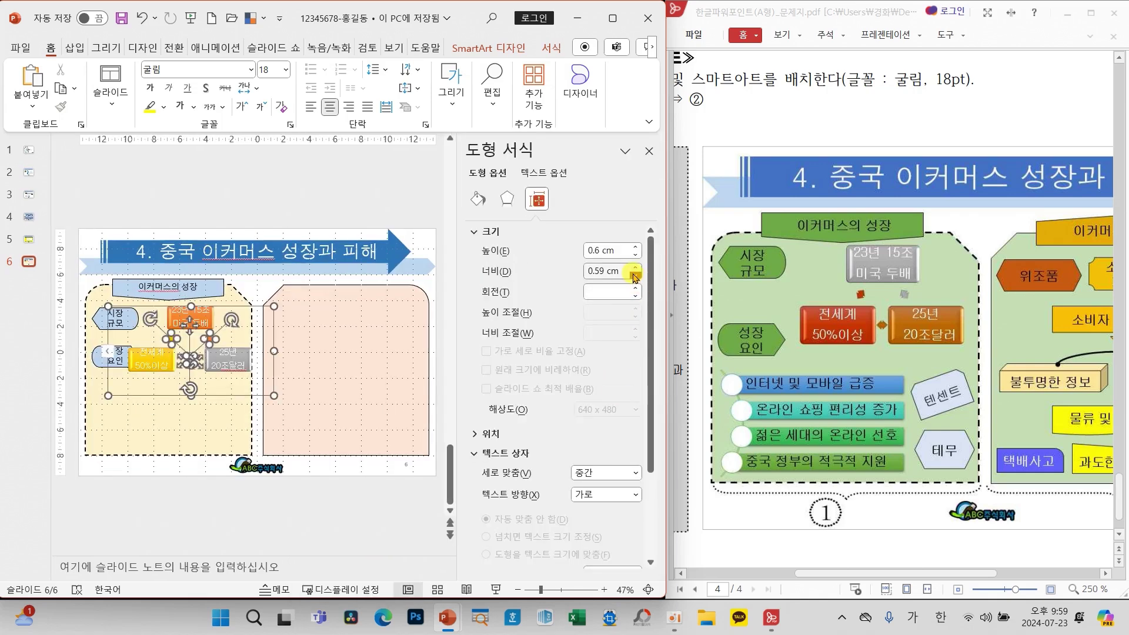
pyautogui.click(635, 275)
pyautogui.click(635, 268)
pyautogui.click(635, 268)
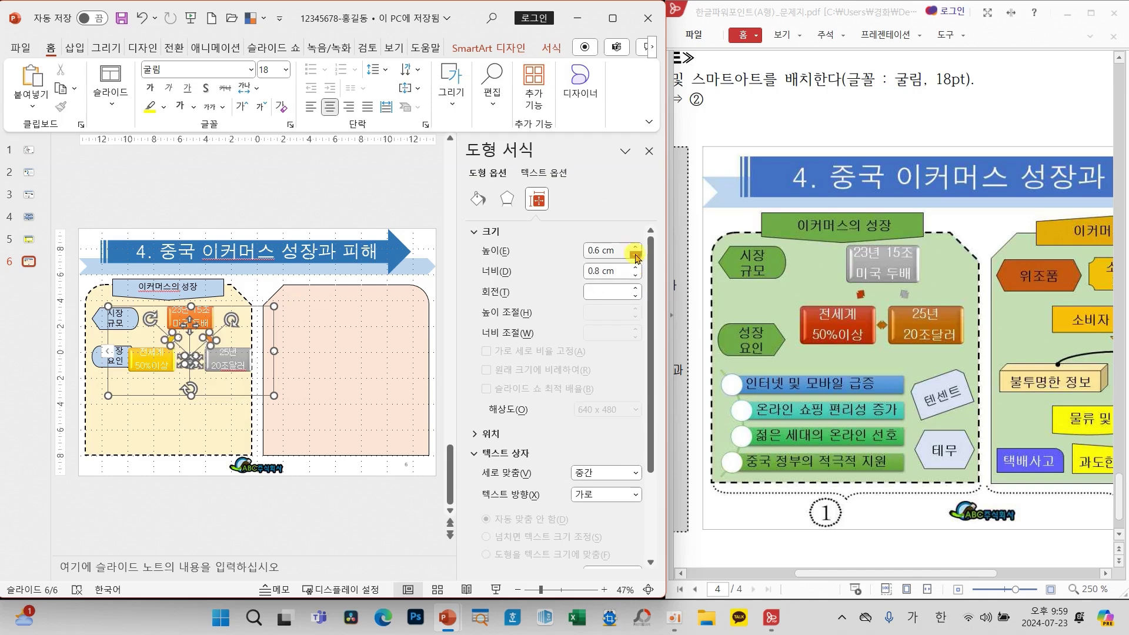
pyautogui.click(427, 186)
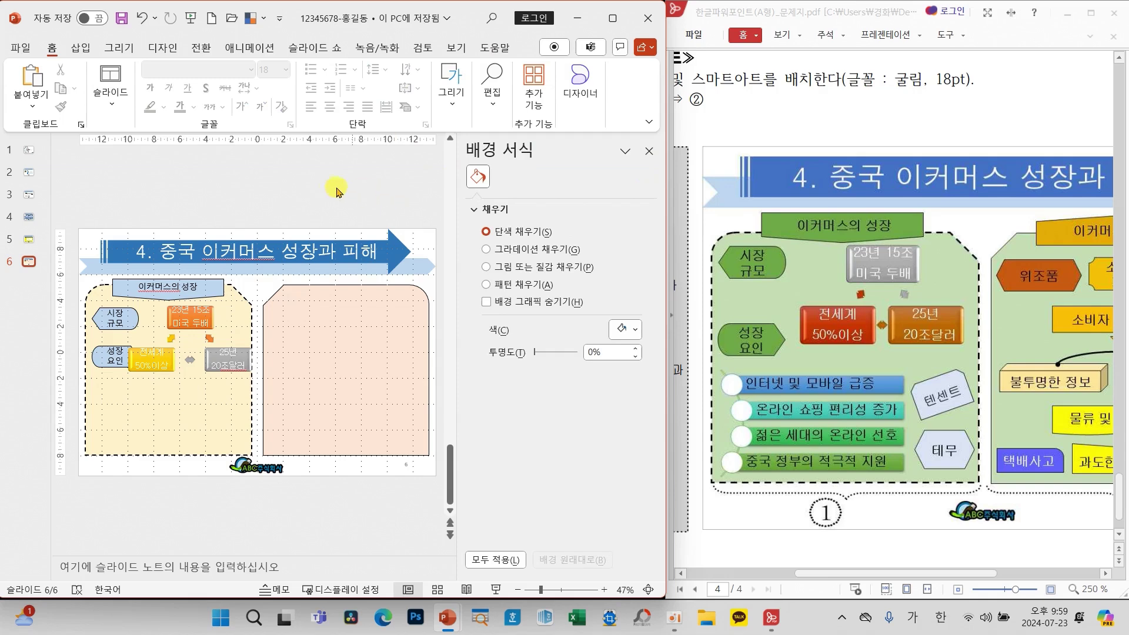
pyautogui.click(649, 151)
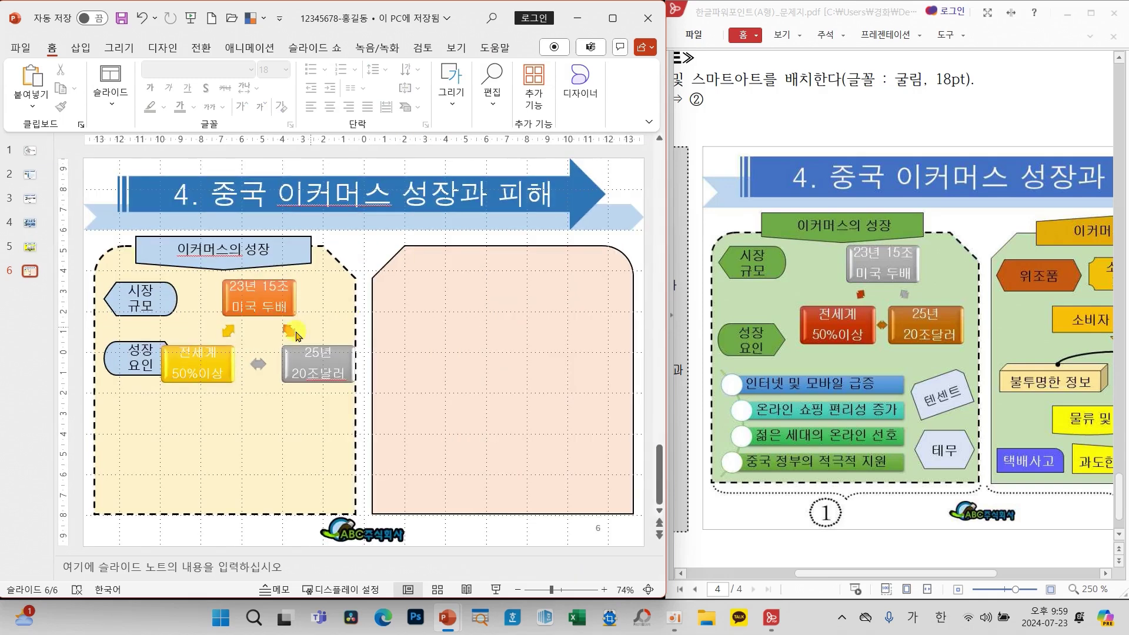
# Nudge the SmartArt's "전세계 50%이상" box right until it clears the "성장 요인" shape
pyautogui.click(227, 372)
pyautogui.hotkey('ctrl', 'Right')
pyautogui.hotkey('ctrl', 'Right')
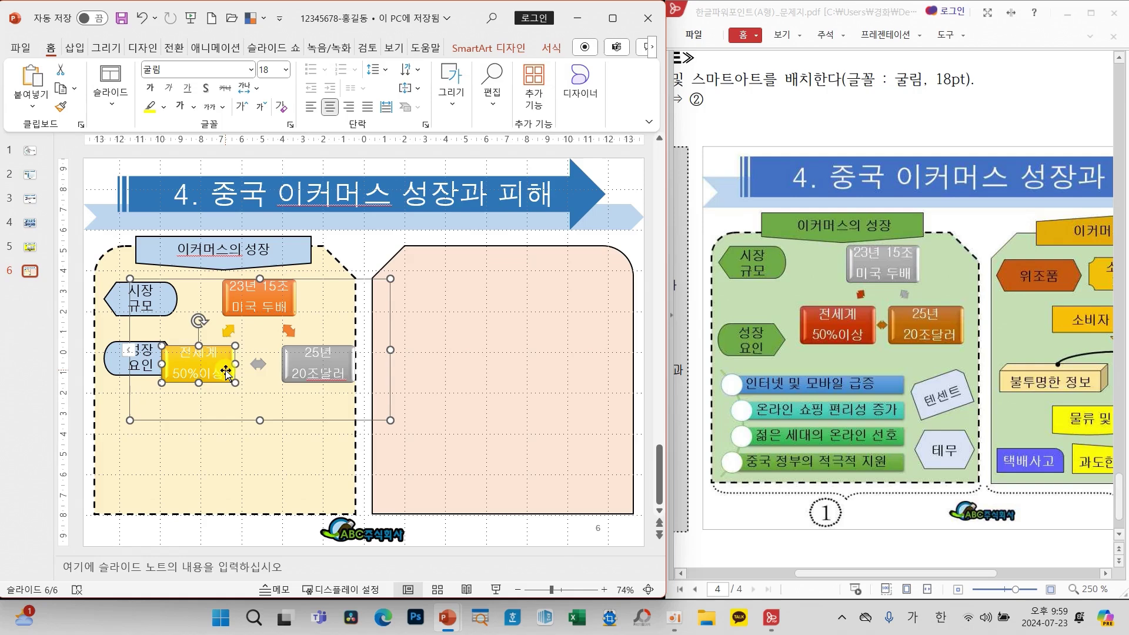
pyautogui.hotkey('ctrl', 'Right')
pyautogui.hotkey('ctrl', 'Right')
pyautogui.hotkey('ctrl', 'Right')
pyautogui.hotkey('ctrl', 'Right')
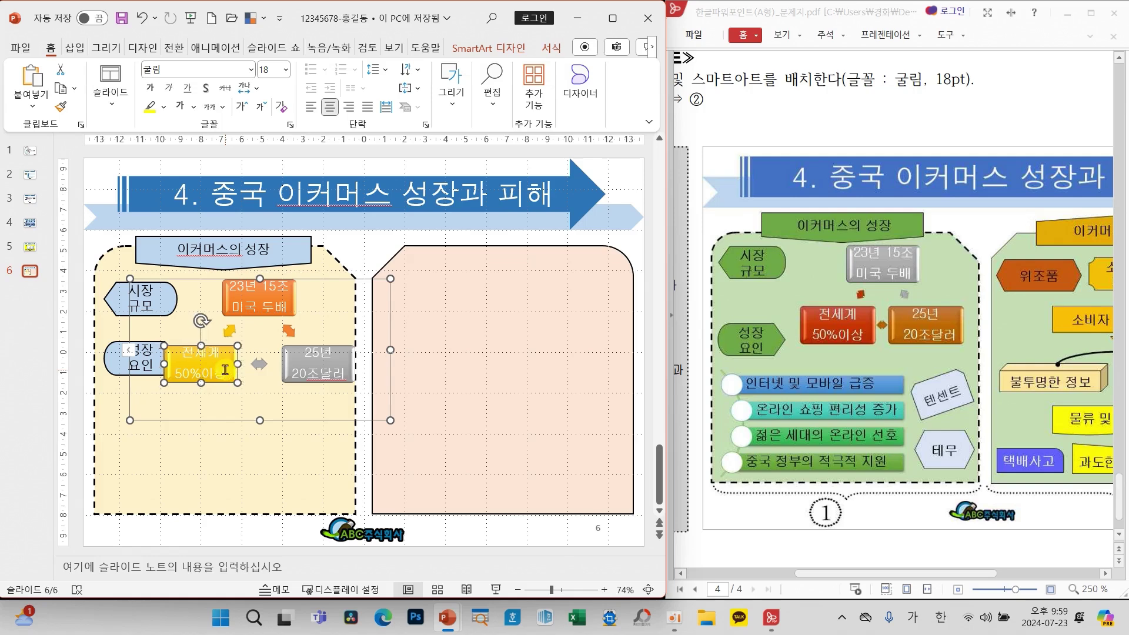
pyautogui.hotkey('ctrl', 'Right')
pyautogui.hotkey('ctrl', 'Right')
pyautogui.hotkey('ctrl', 'Right')
pyautogui.hotkey('ctrl', 'Right')
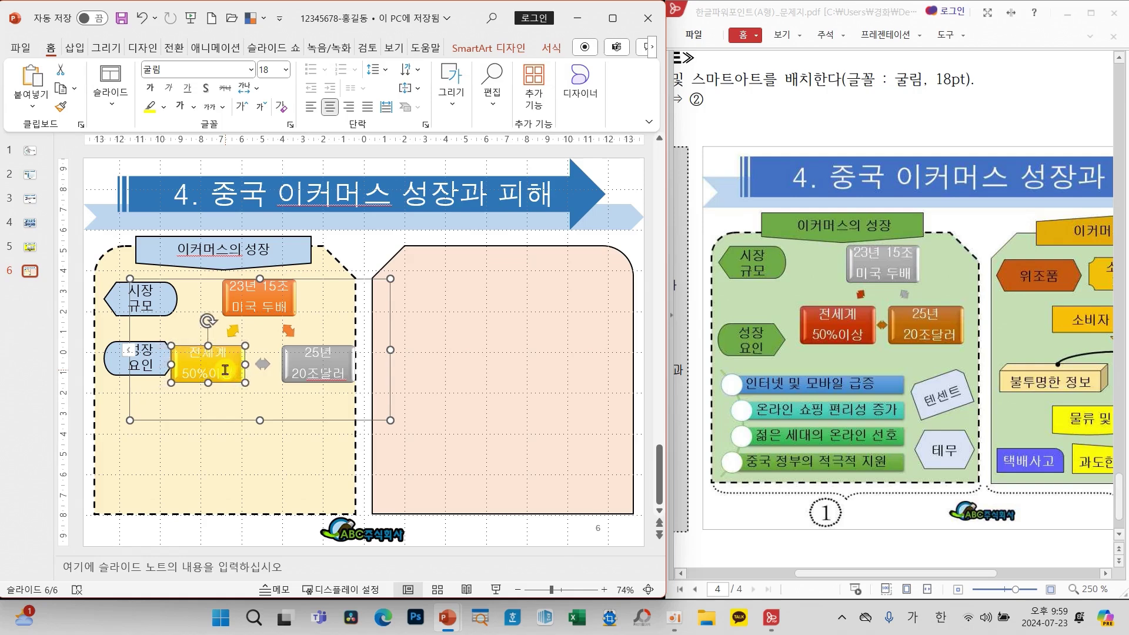
pyautogui.hotkey('ctrl', 'Right')
pyautogui.hotkey('ctrl', 'Right')
pyautogui.hotkey('ctrl', 'Right')
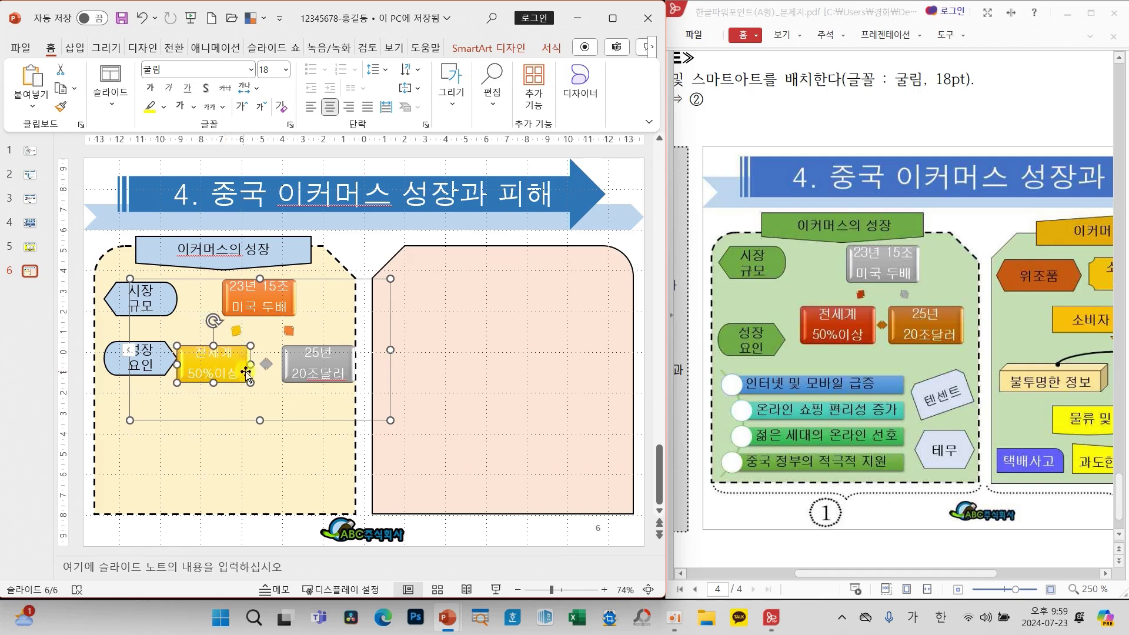
# Nudge the SmartArt's "25년 20조달러" box left inside the gold panel's edge and slightly up
pyautogui.click(351, 359)
pyautogui.hotkey('ctrl', 'Left')
pyautogui.hotkey('ctrl', 'Left')
pyautogui.hotkey('ctrl', 'Left')
pyautogui.hotkey('ctrl', 'Left')
pyautogui.hotkey('ctrl', 'Left')
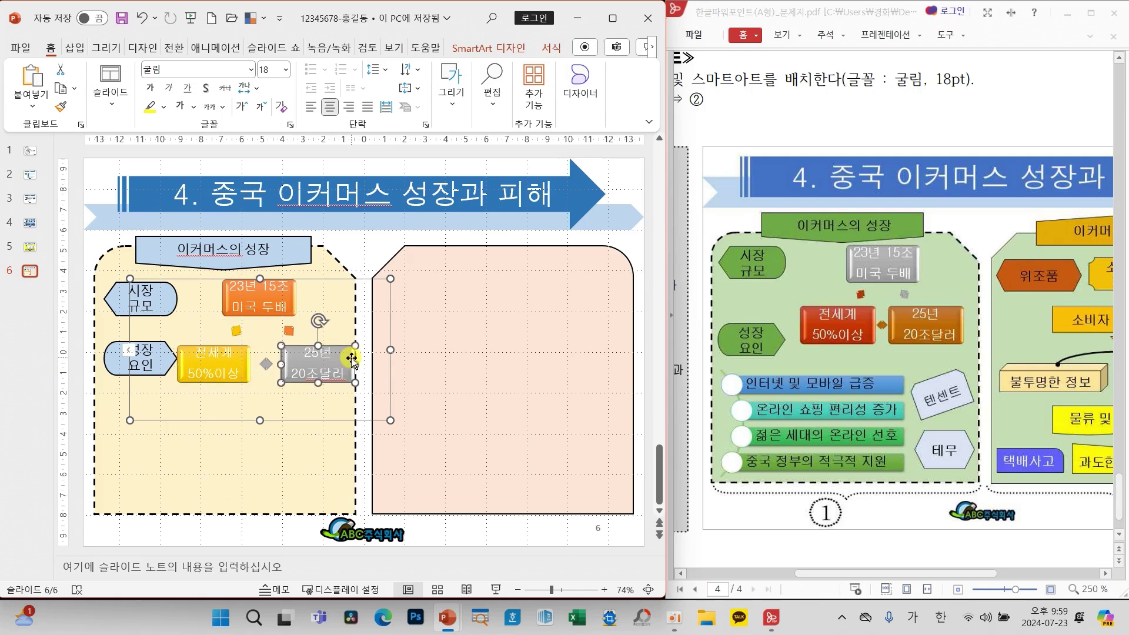
pyautogui.hotkey('ctrl', 'Left')
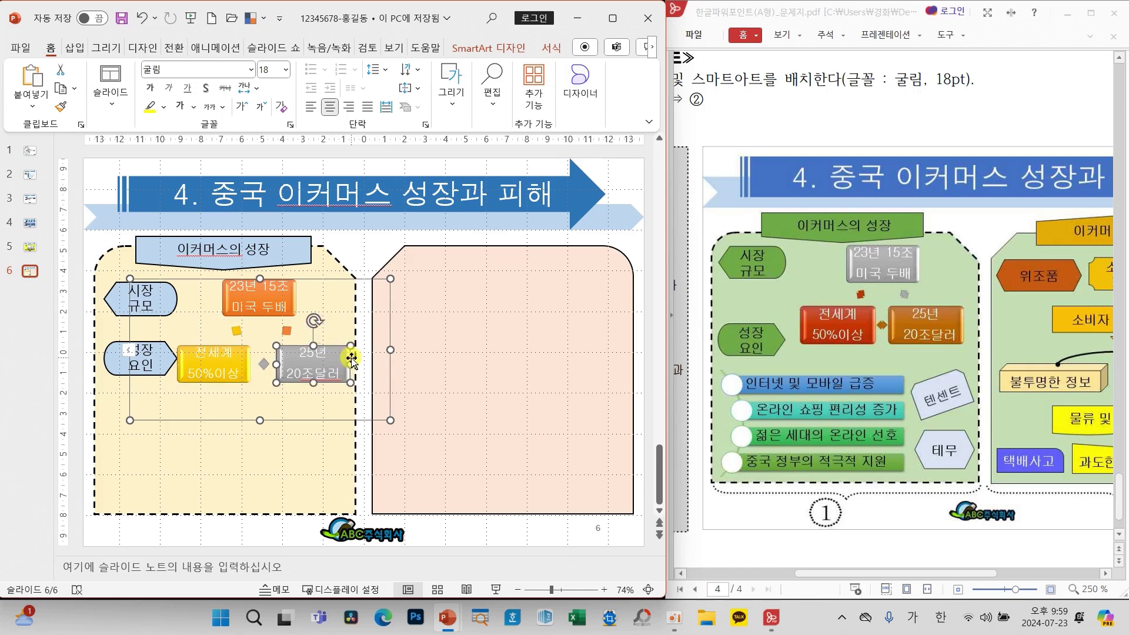
pyautogui.hotkey('ctrl', 'Up')
pyautogui.hotkey('ctrl', 'Up')
pyautogui.hotkey('ctrl', 'Up')
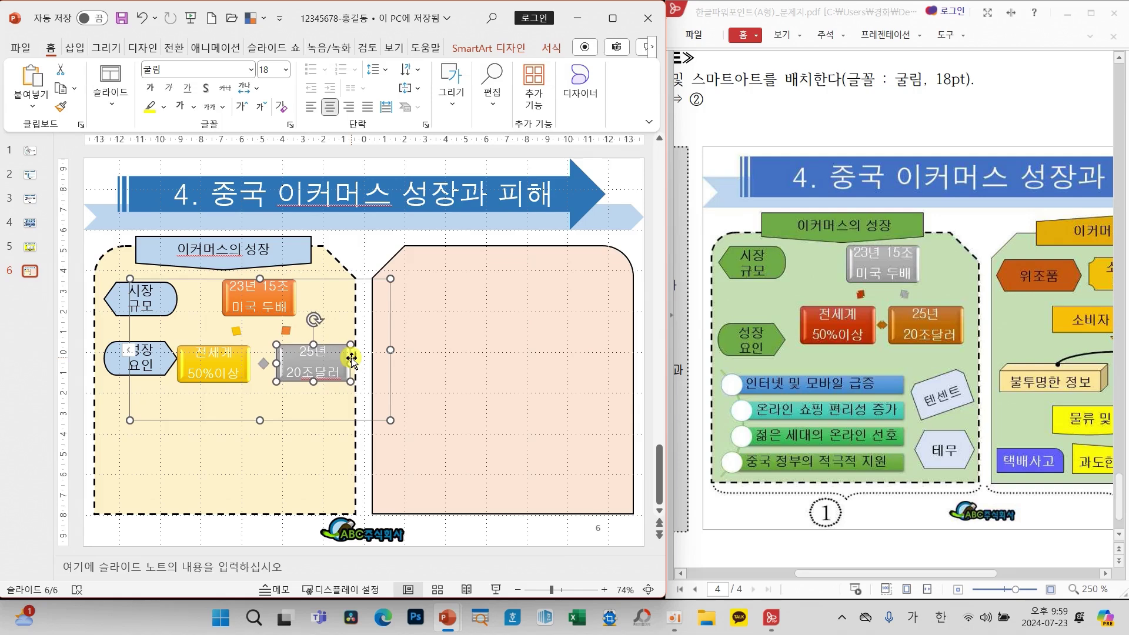
# Nudge the "전세계 50%이상" box slightly up toward the top box, about level with the "25년 20조달러" box
pyautogui.click(250, 372)
pyautogui.hotkey('ctrl', 'Up')
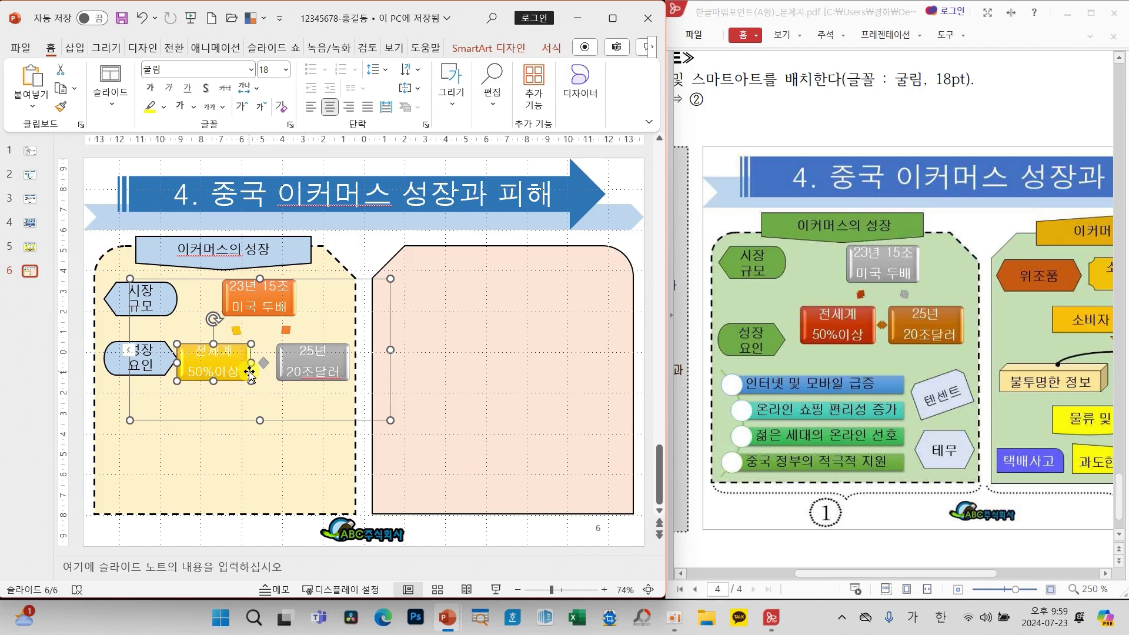
pyautogui.hotkey('ctrl', 'Up')
pyautogui.hotkey('ctrl', 'Up')
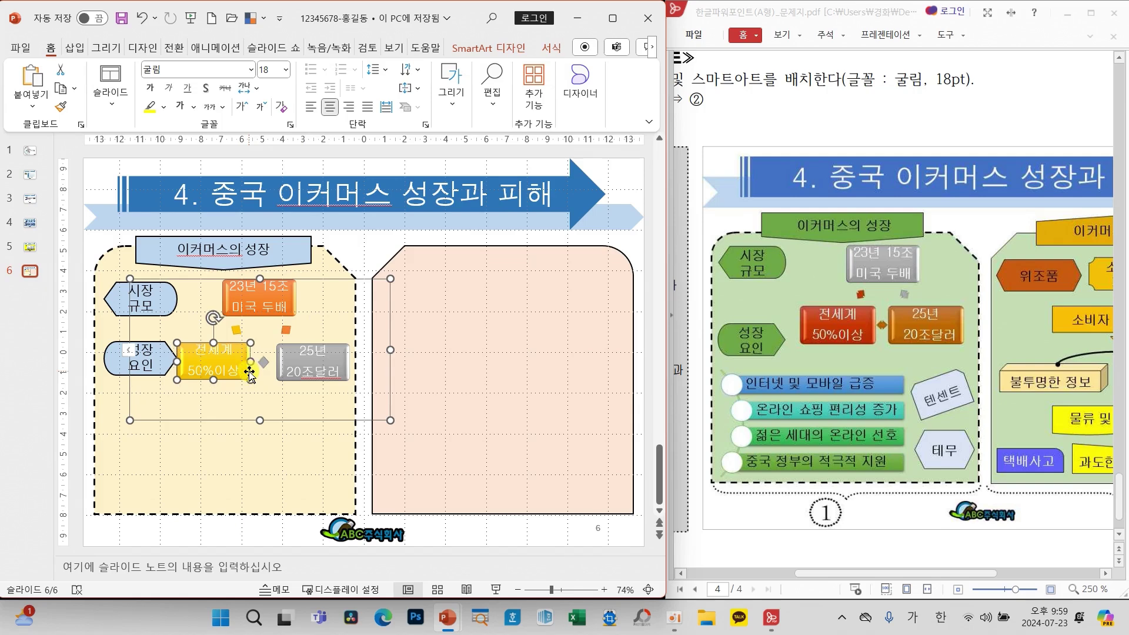
# Increase the width of all three double-headed arrows between the SmartArt boxes to about 0.7 cm
pyautogui.click(290, 331)
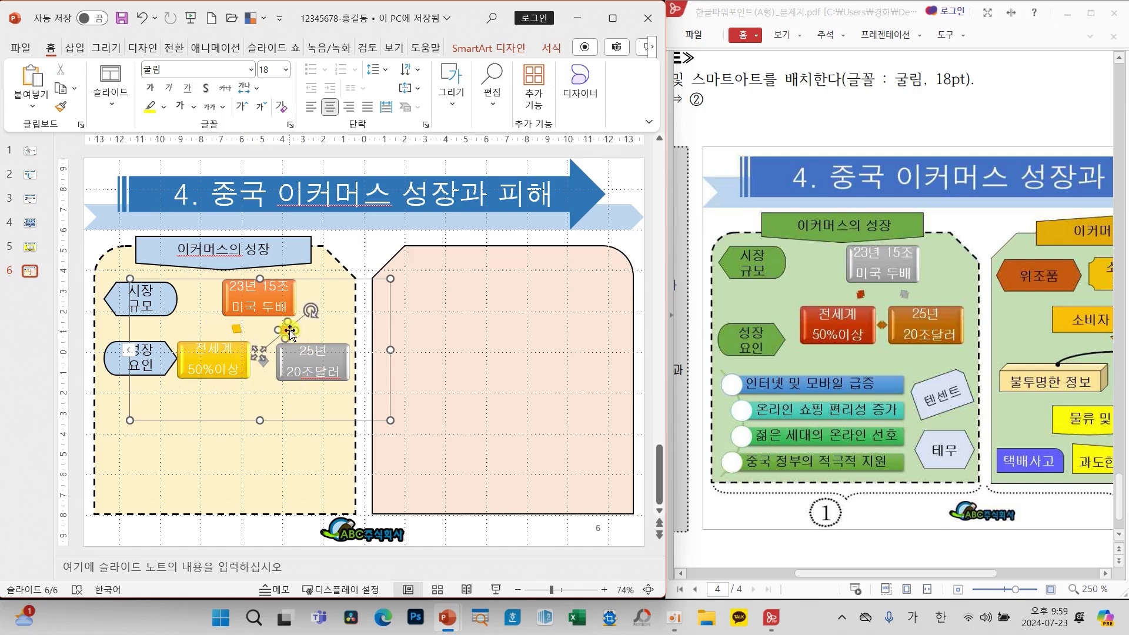
pyautogui.keyDown('shift'); pyautogui.click(265, 364); pyautogui.keyUp('shift')
pyautogui.keyDown('shift'); pyautogui.click(237, 330); pyautogui.keyUp('shift')
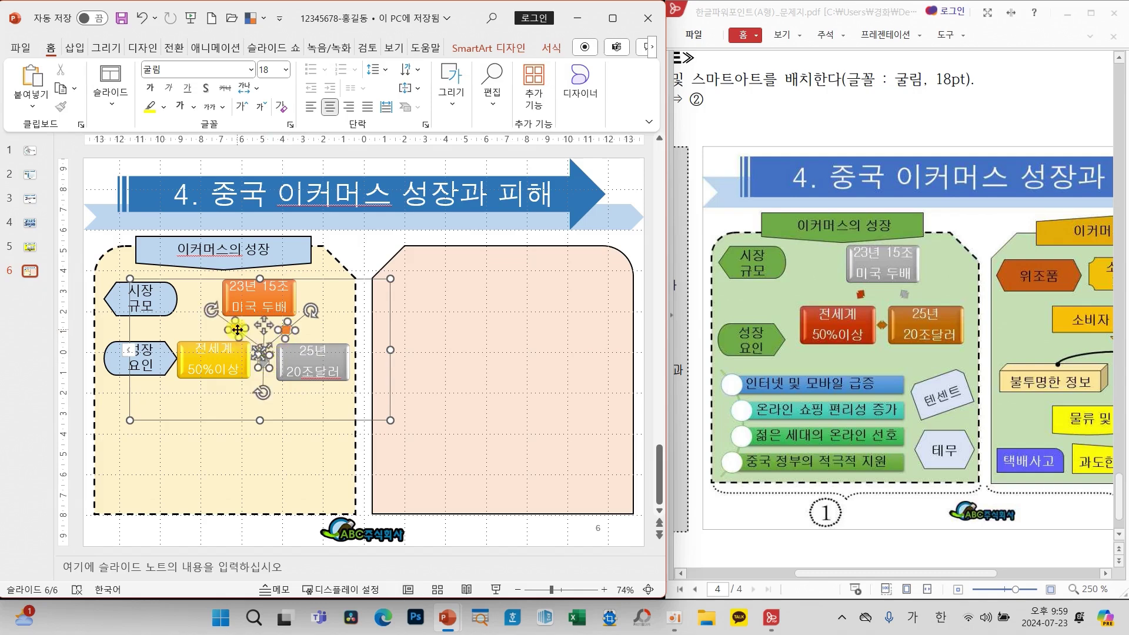
pyautogui.rightClick(237, 329)
pyautogui.click(316, 543)
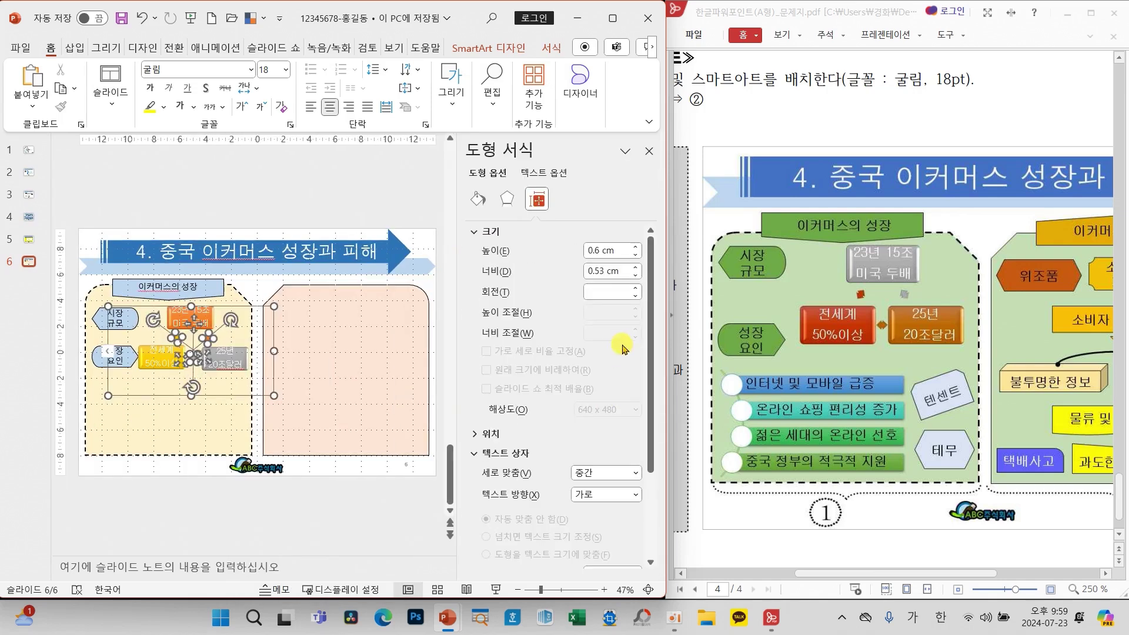
pyautogui.click(635, 274)
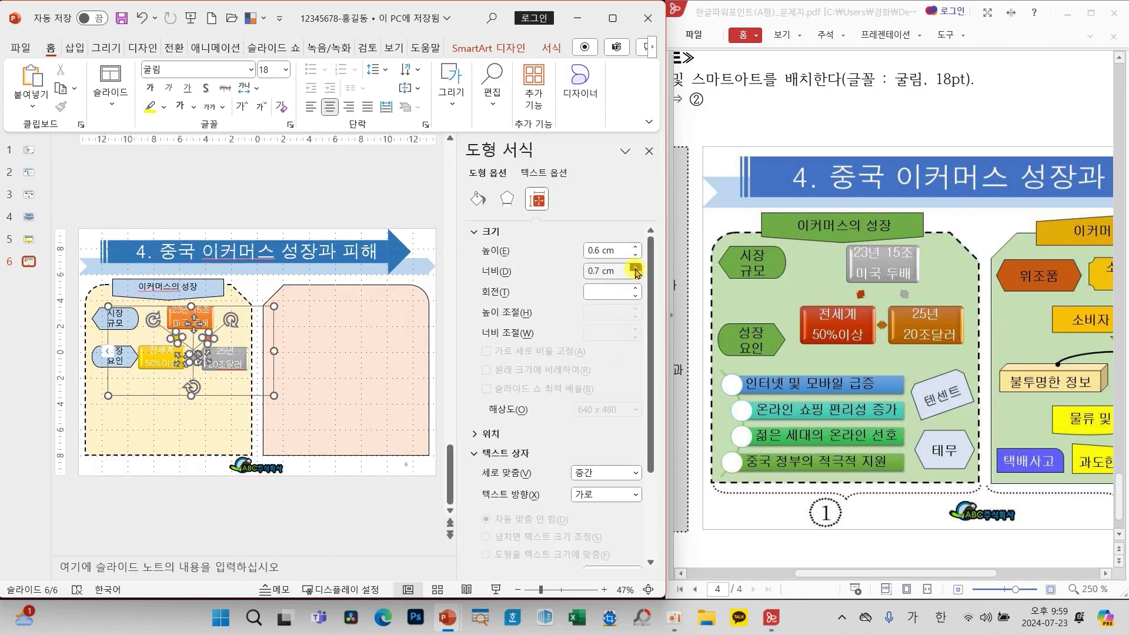
pyautogui.click(635, 271)
pyautogui.click(649, 151)
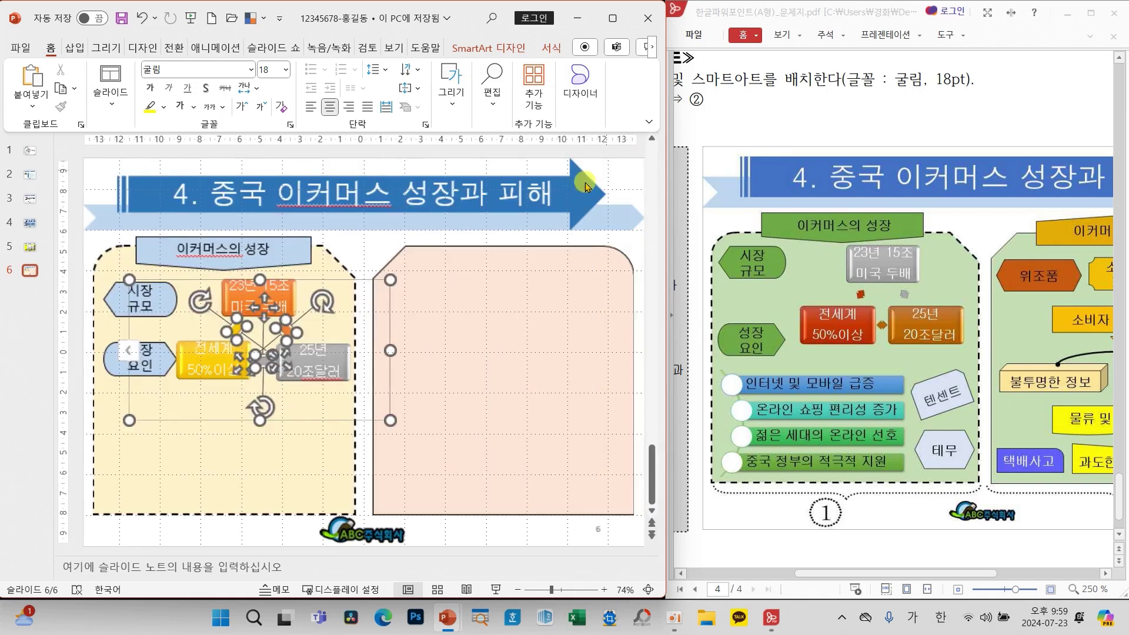
pyautogui.click(356, 256)
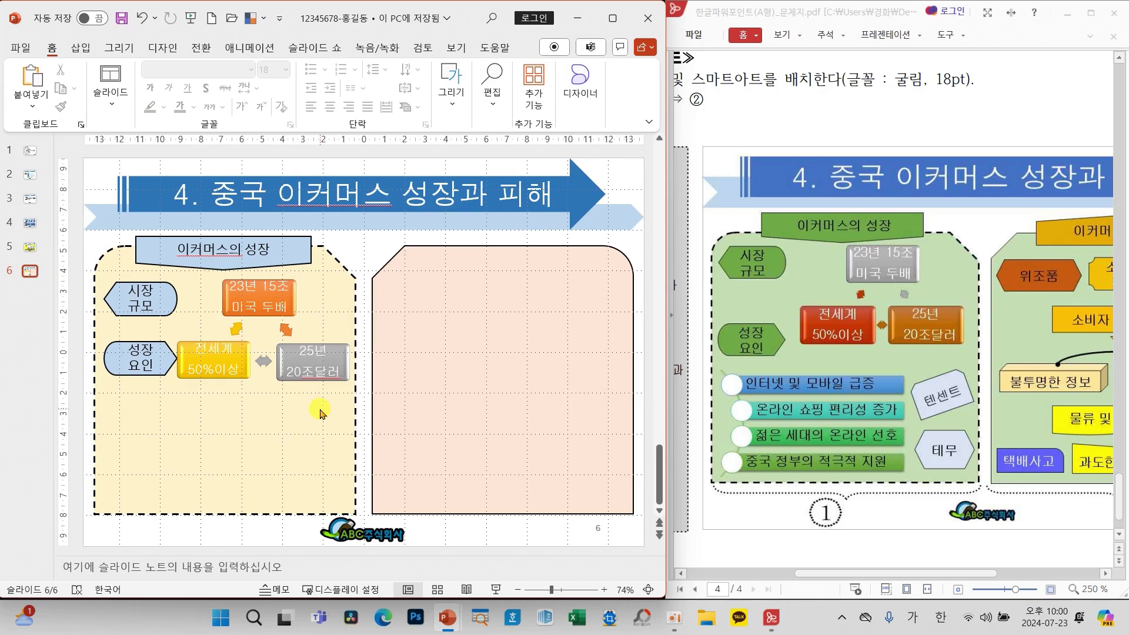
# Move the "성장 요인" shape down and left and shift "시장 규모" left, lining both up near the gold panel's edge
pyautogui.moveTo(117, 365); pyautogui.dragTo(113, 382)
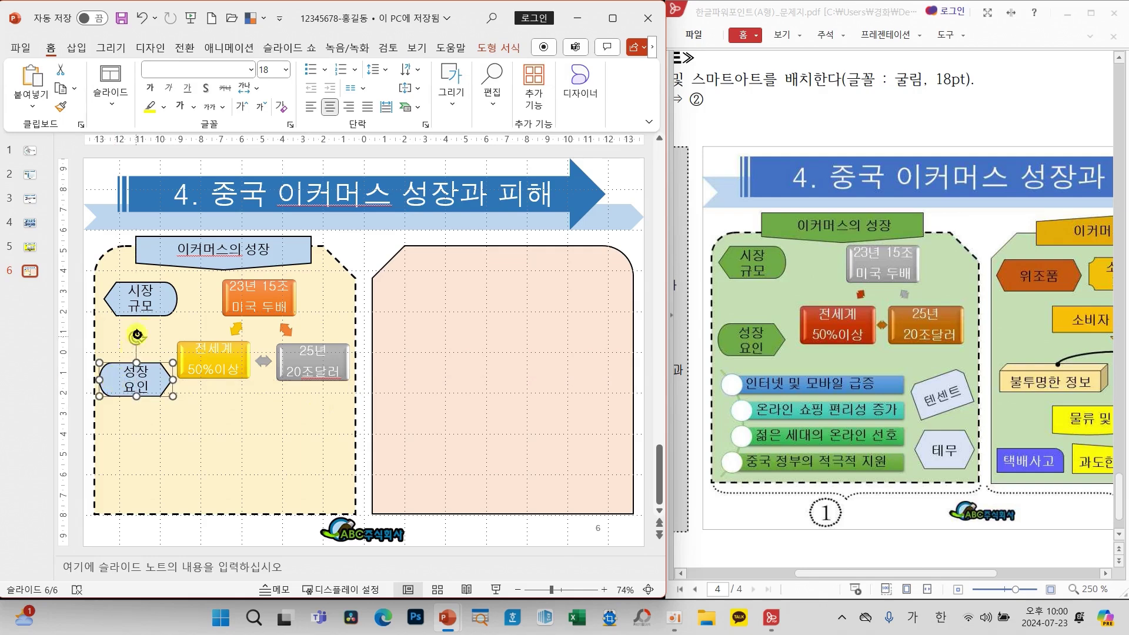
pyautogui.click(159, 302)
pyautogui.moveTo(114, 306); pyautogui.dragTo(108, 305)
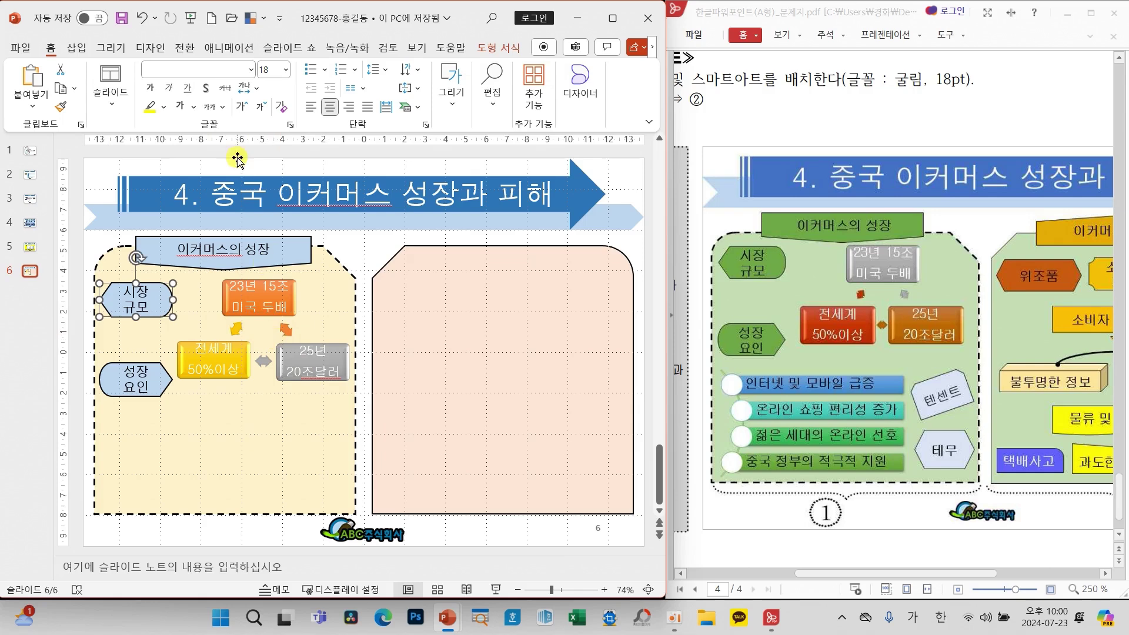
# Insert a second 다방향 주기형 cycle SmartArt and shift it down and right, mostly over the pink panel
pyautogui.click(76, 47)
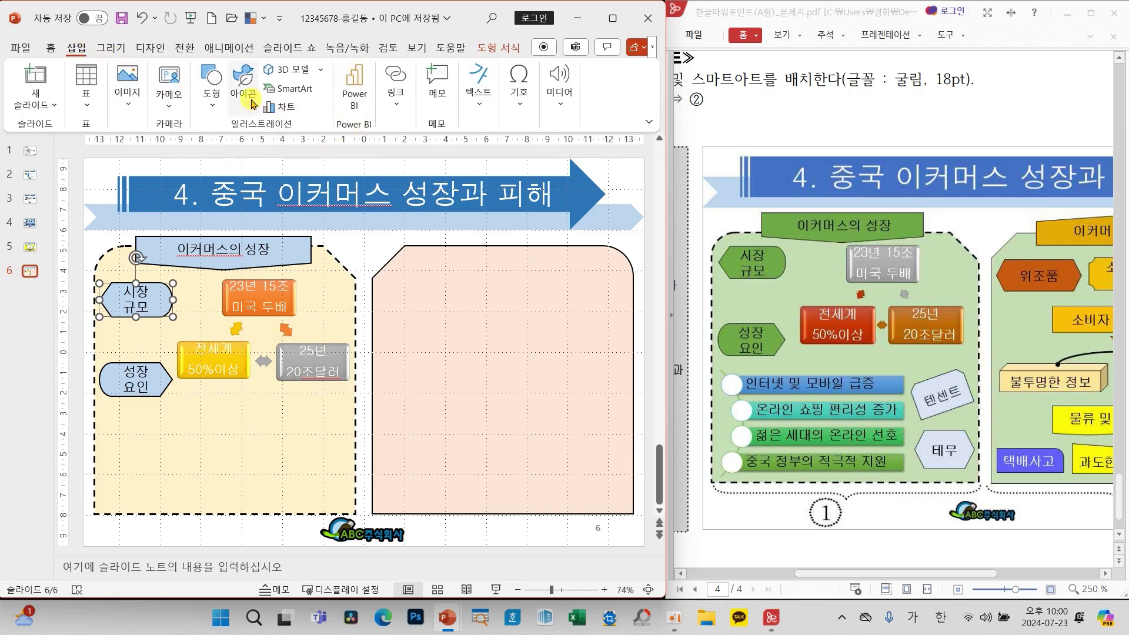
pyautogui.click(289, 89)
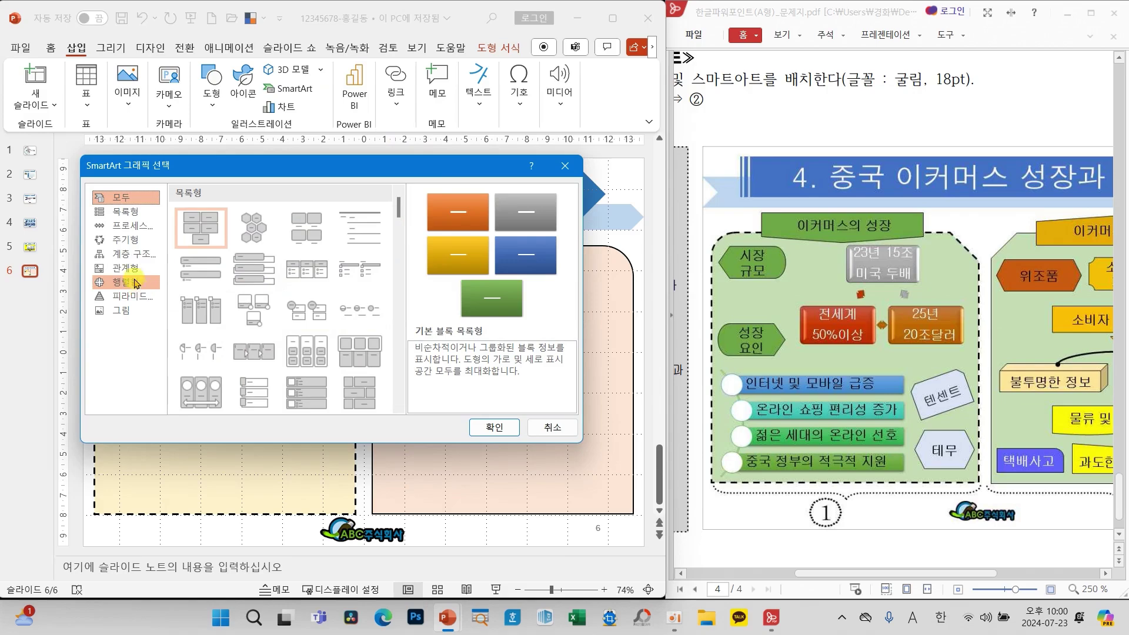
pyautogui.click(124, 240)
pyautogui.click(235, 268)
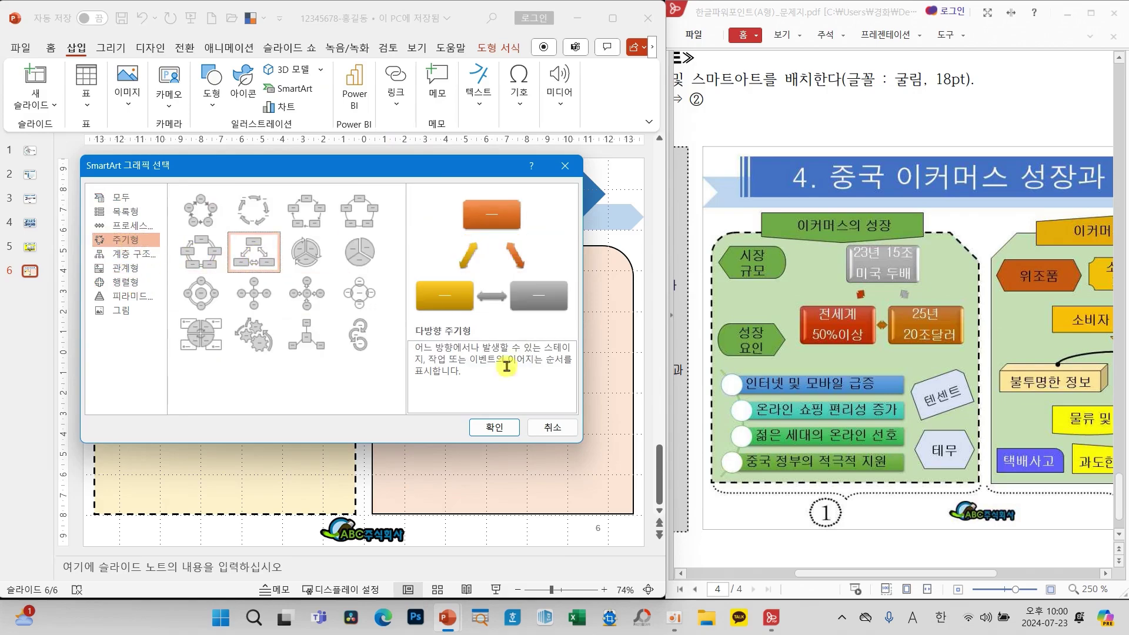
pyautogui.click(494, 426)
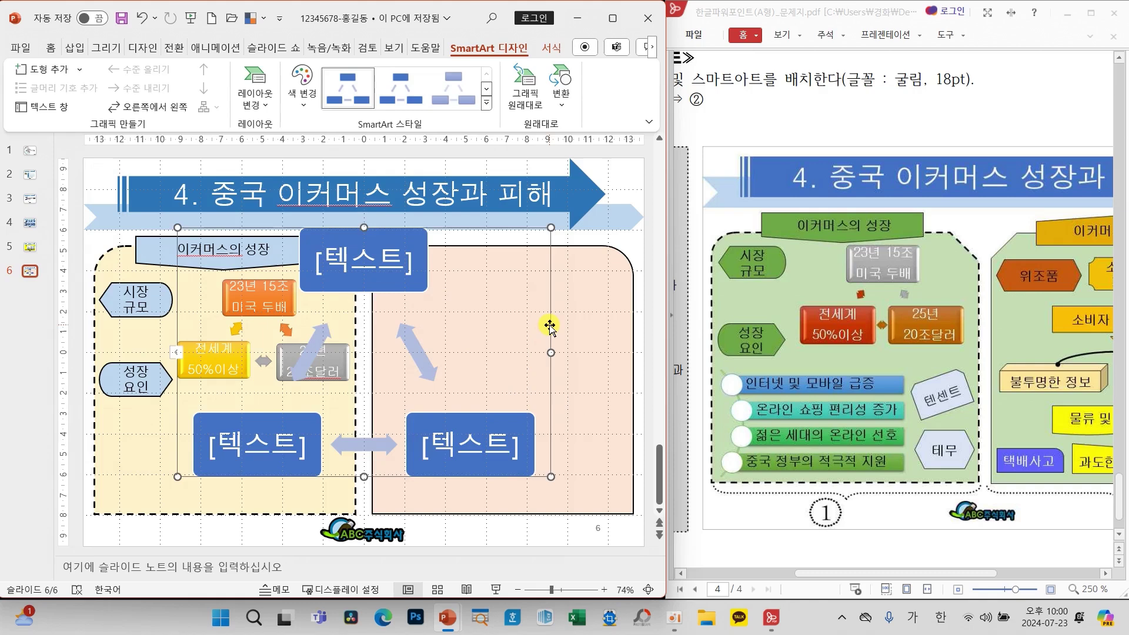
pyautogui.moveTo(549, 327); pyautogui.dragTo(627, 377)
# Recolour the new cycle SmartArt with the first 색상형 palette and give it a bevelled, glossy 3-D style
pyautogui.click(306, 106)
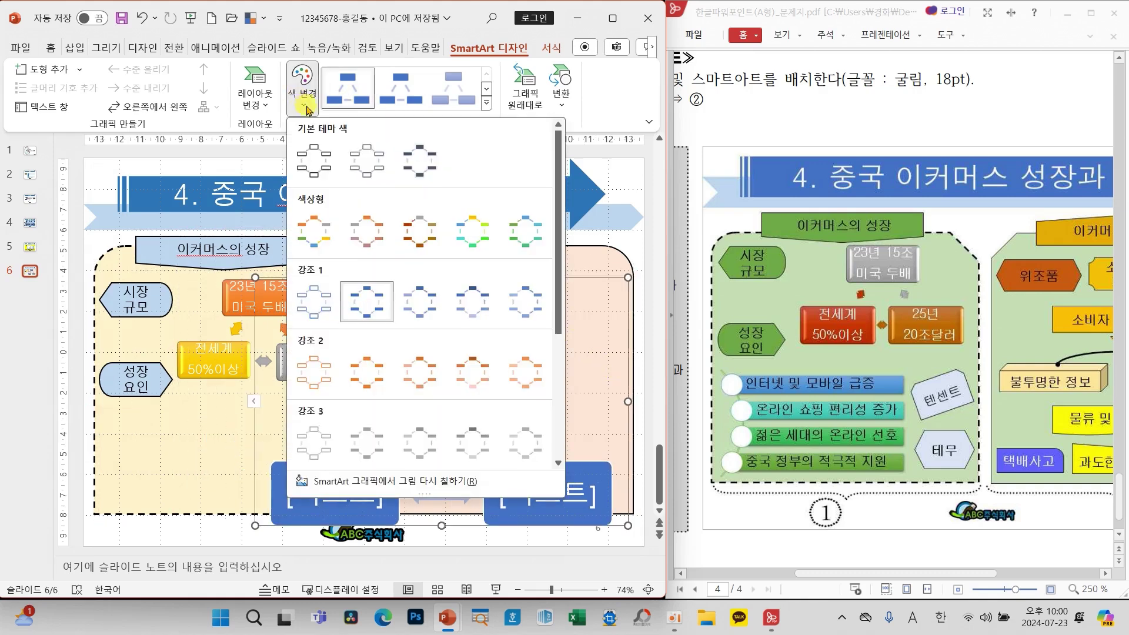
pyautogui.click(314, 231)
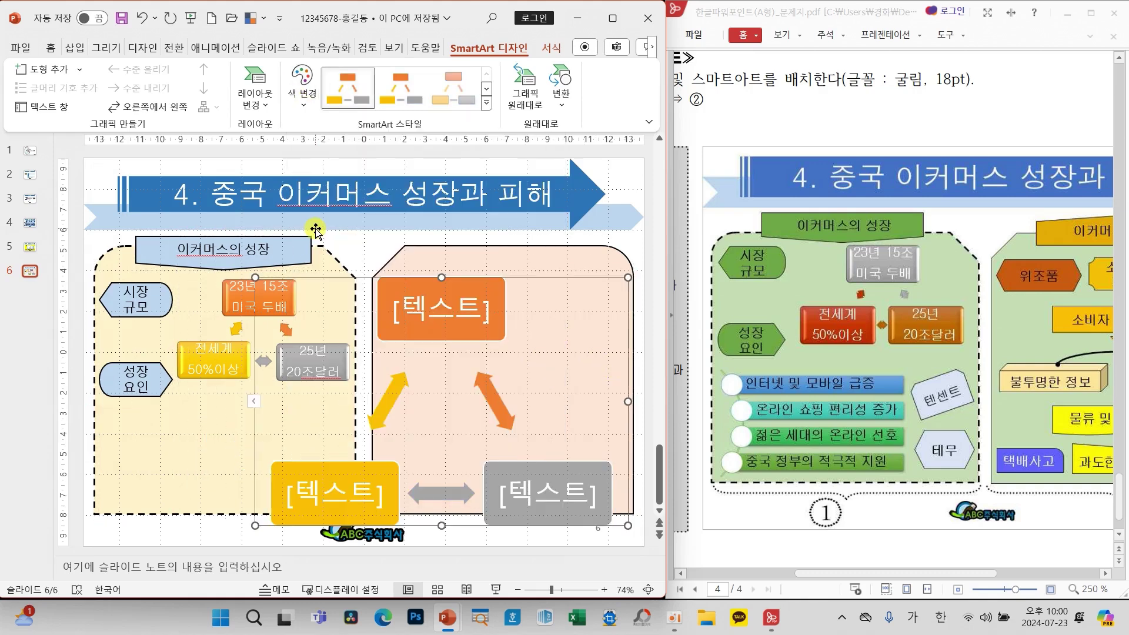
pyautogui.click(486, 103)
pyautogui.click(359, 226)
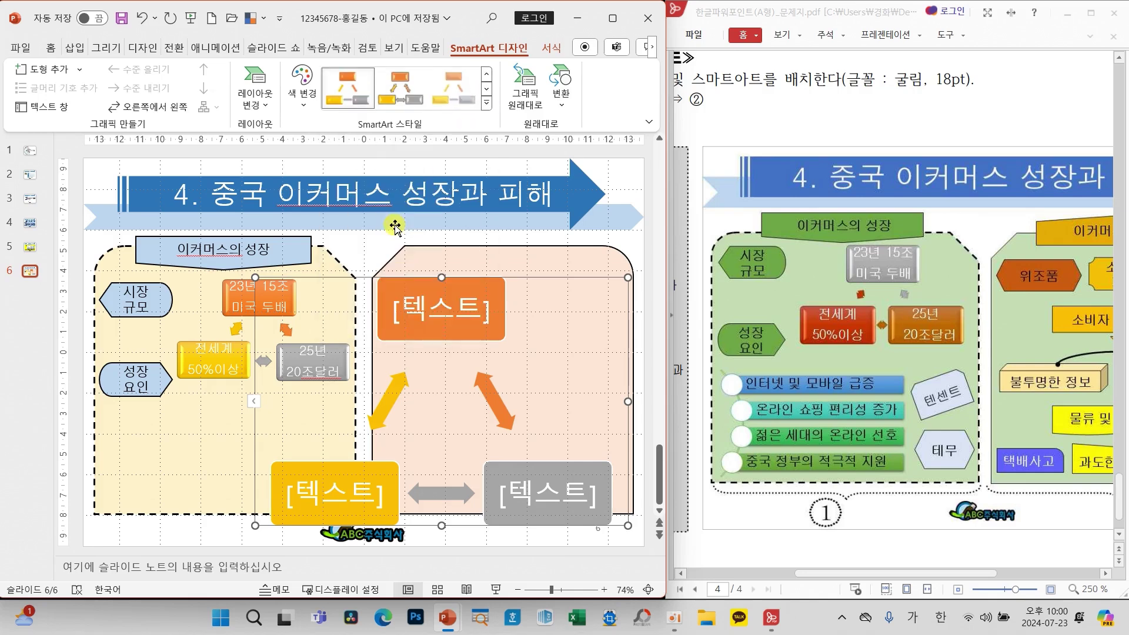
# Set the new SmartArt's text to the 굴림 font at 18 pt
pyautogui.click(51, 47)
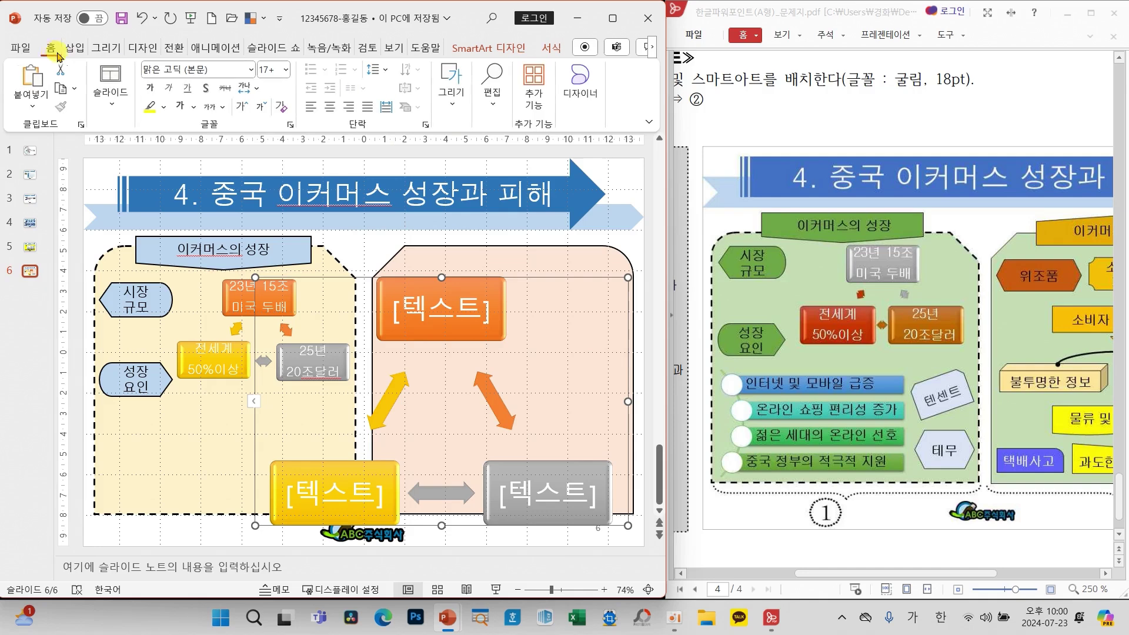
pyautogui.click(250, 70)
pyautogui.click(170, 215)
pyautogui.click(286, 70)
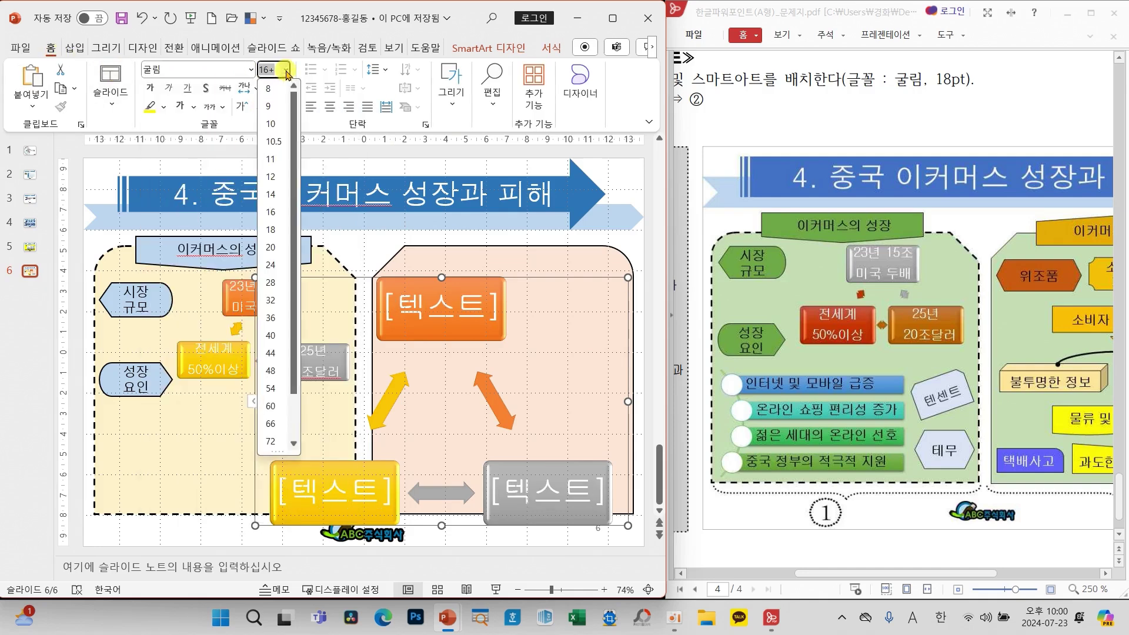
pyautogui.click(269, 230)
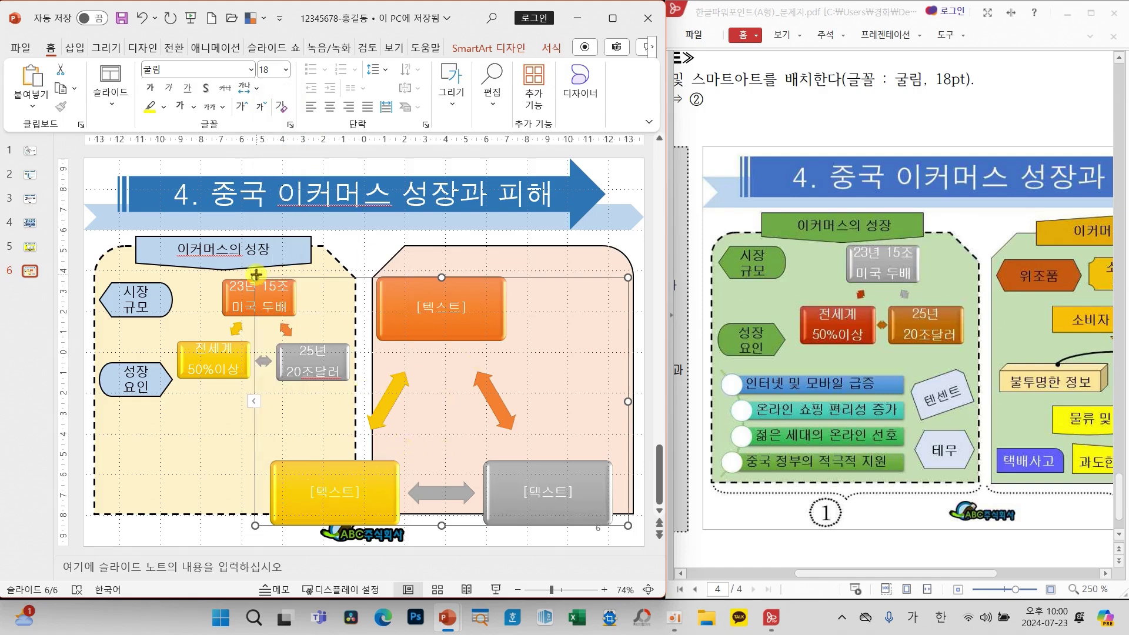
# Shrink the new SmartArt to about the size of the finished cycle graphic and place it in the upper pink panel
pyautogui.moveTo(255, 275); pyautogui.dragTo(186, 275)
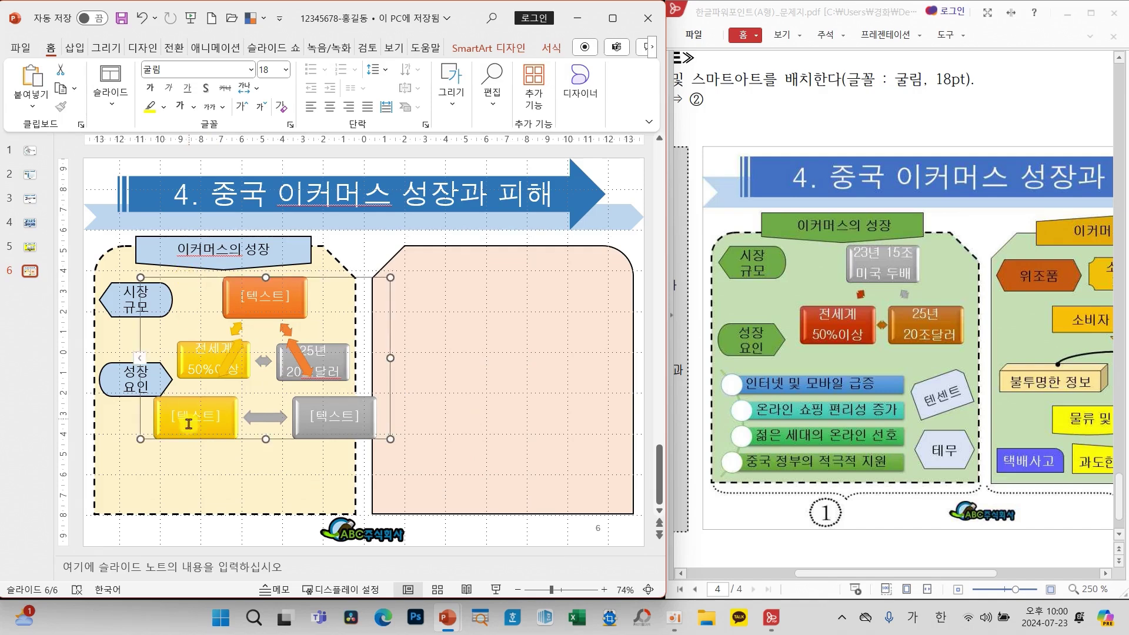
pyautogui.moveTo(140, 439)
pyautogui.mouseDown()
pyautogui.moveTo(170, 398)
pyautogui.moveTo(137, 418)
pyautogui.mouseUp()
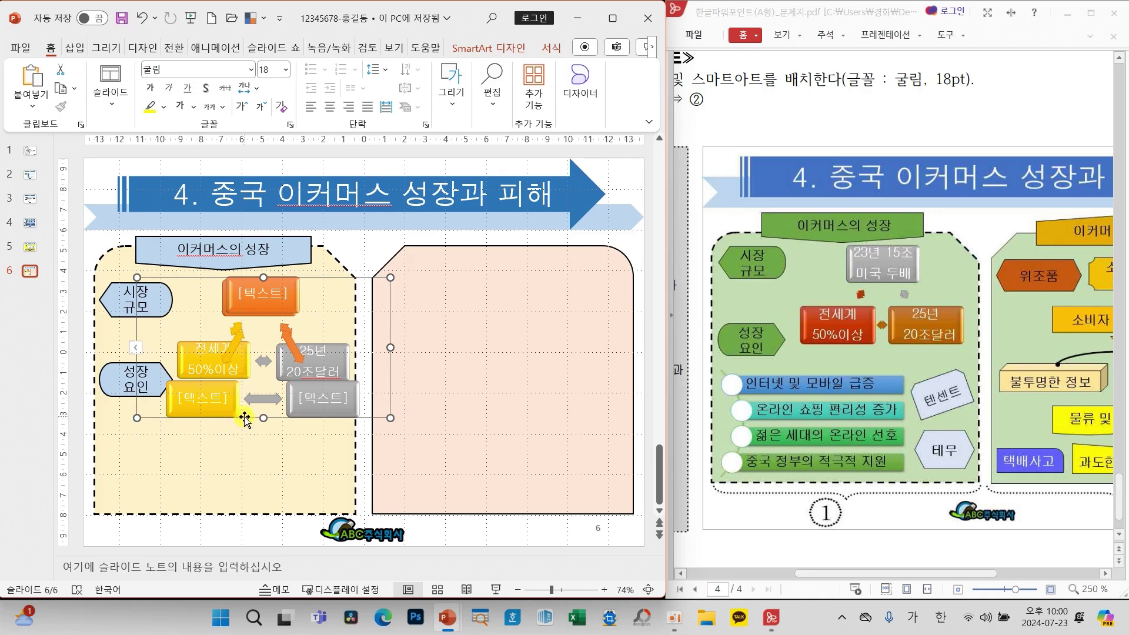
pyautogui.moveTo(246, 421)
pyautogui.mouseDown()
pyautogui.moveTo(432, 457)
pyautogui.moveTo(459, 400)
pyautogui.mouseUp()
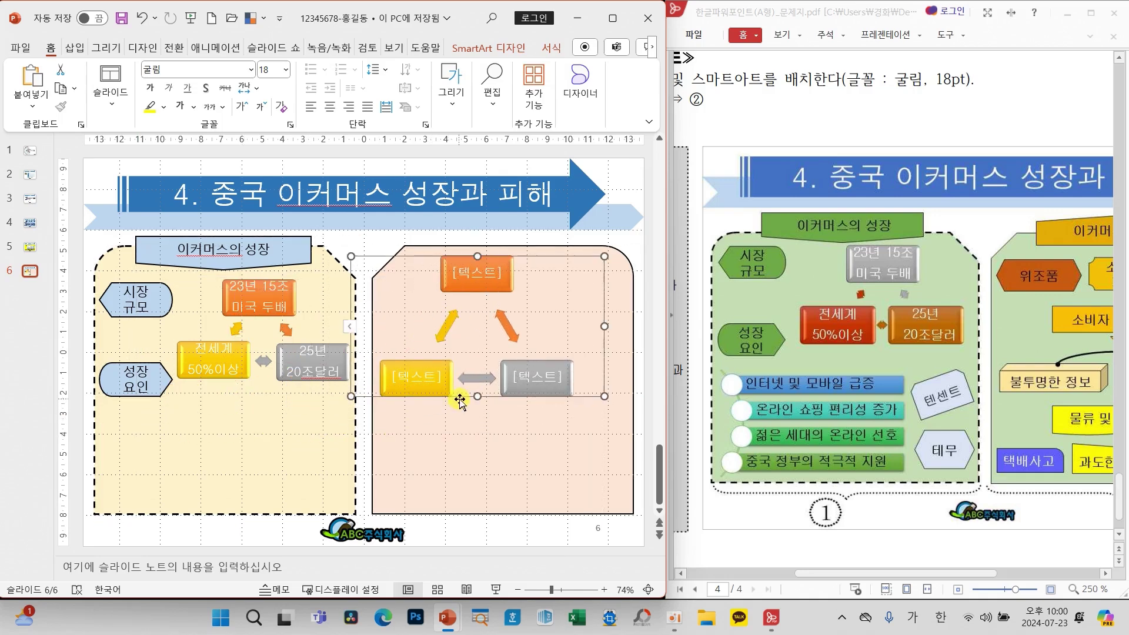
# Move the new SmartArt's two lower boxes and the arrow between them up together, leaving a small gap below the top box
pyautogui.click(430, 395)
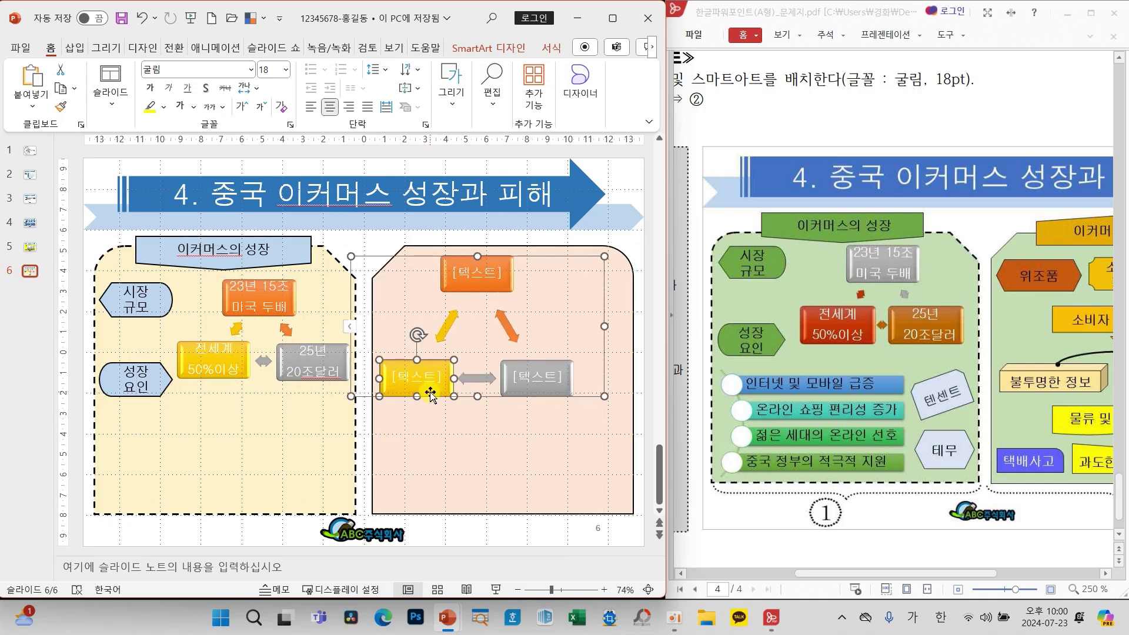
pyautogui.keyDown('shift'); pyautogui.click(559, 372); pyautogui.keyUp('shift')
pyautogui.keyDown('shift'); pyautogui.click(486, 383); pyautogui.keyUp('shift')
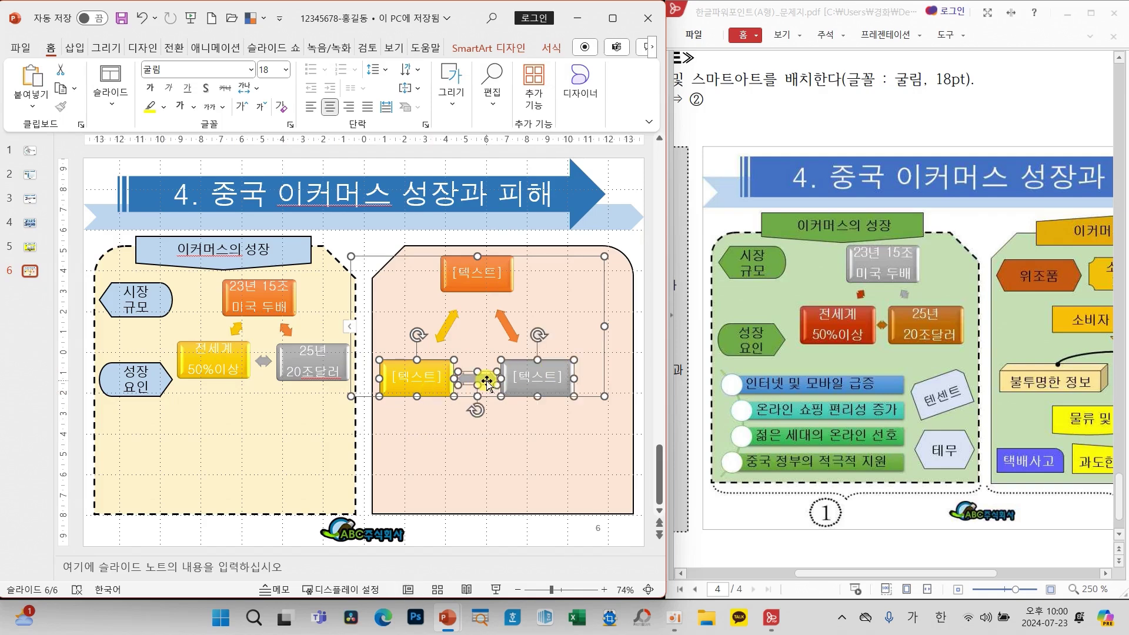
pyautogui.press('Up')
pyautogui.press('Up')
pyautogui.press('Up')
pyautogui.press('Up')
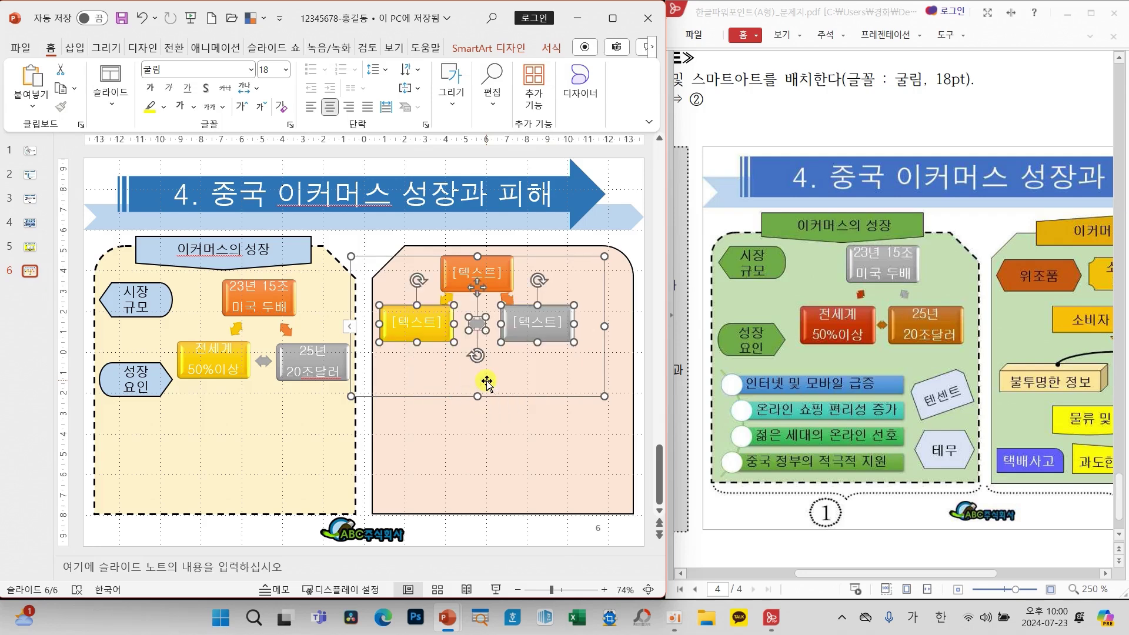
pyautogui.hotkey('ctrl', 'Down')
pyautogui.hotkey('ctrl', 'Down')
pyautogui.hotkey('ctrl', 'Down')
pyautogui.hotkey('ctrl', 'Down')
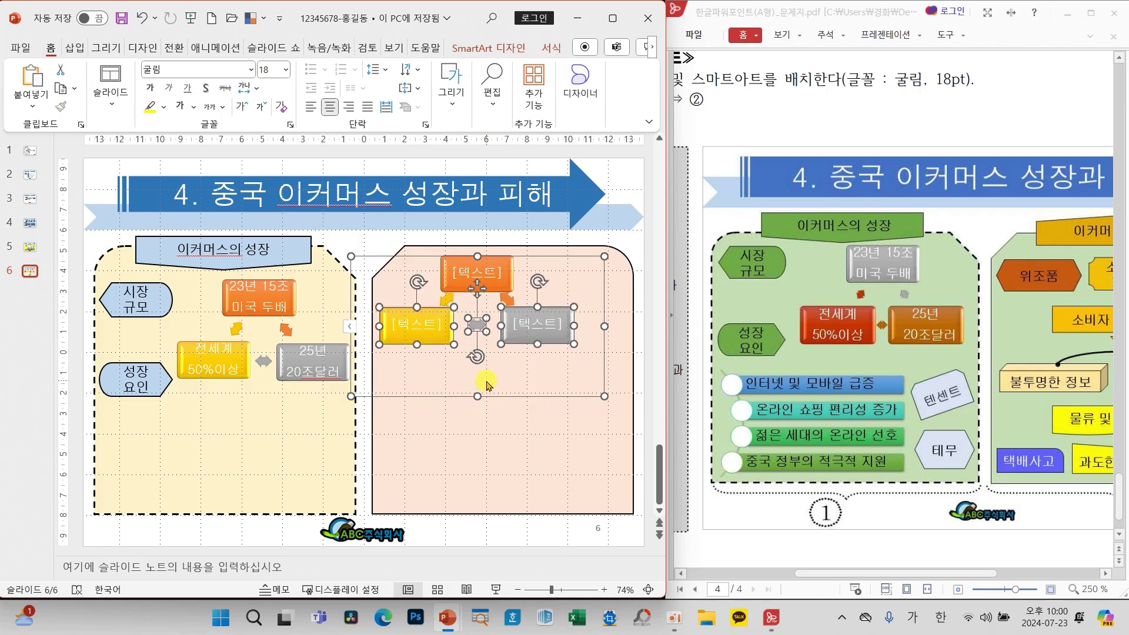
pyautogui.hotkey('ctrl', 'Down')
pyautogui.hotkey('ctrl', 'Down')
pyautogui.hotkey('ctrl', 'Down')
pyautogui.hotkey('ctrl', 'Down')
pyautogui.hotkey('ctrl', 'Down')
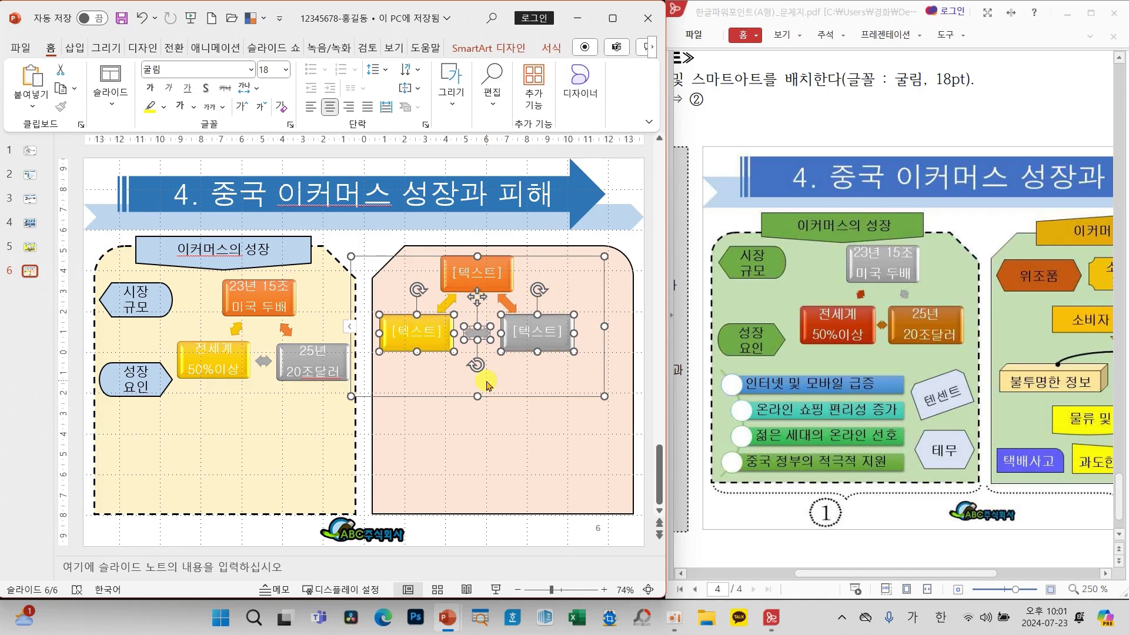
pyautogui.click(372, 256)
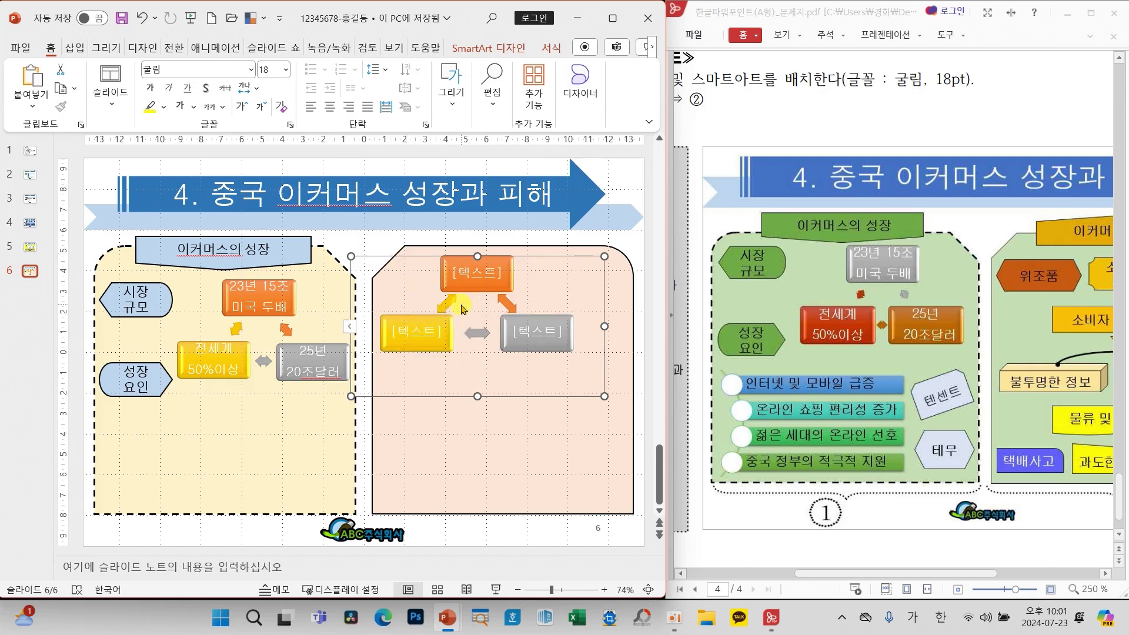
# Nudge the new SmartArt's yellow box right and its grey box left to narrow the gaps around the arrow between them
pyautogui.click(389, 344)
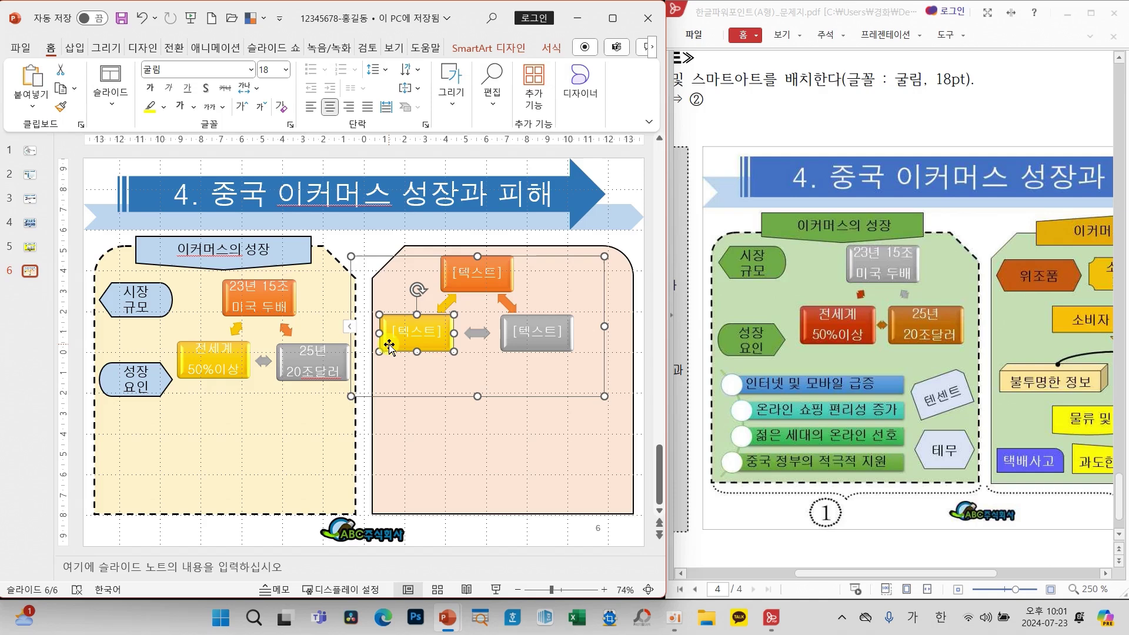
pyautogui.click(510, 346)
pyautogui.hotkey('ctrl', 'Left')
pyautogui.hotkey('ctrl', 'Left')
pyautogui.hotkey('ctrl', 'Left')
pyautogui.hotkey('ctrl', 'Left')
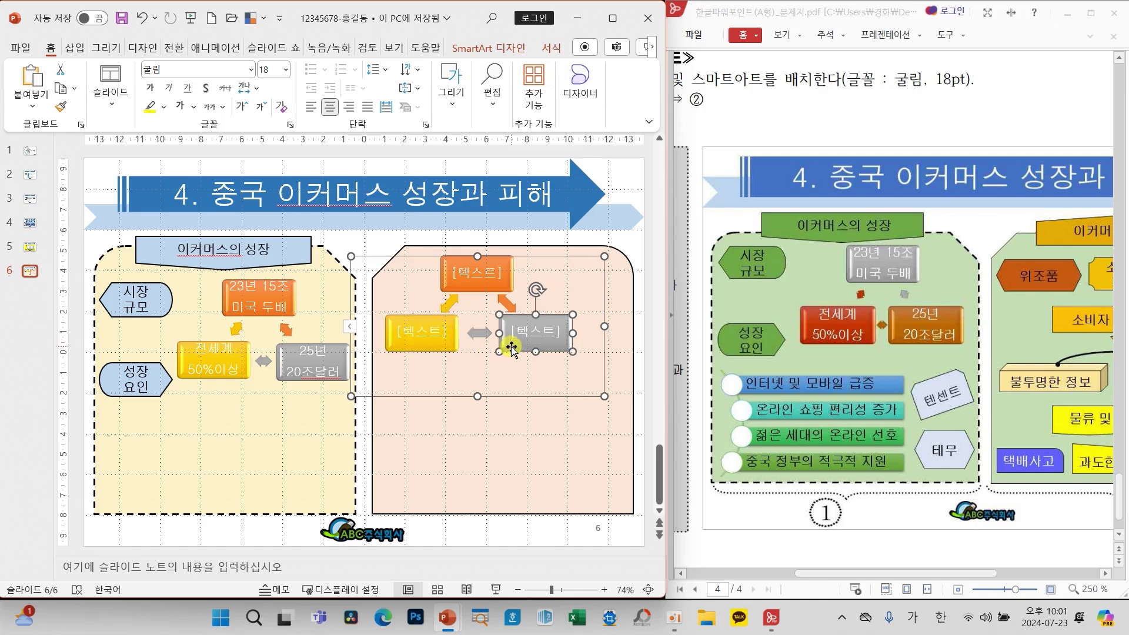
pyautogui.hotkey('ctrl', 'Left')
pyautogui.hotkey('ctrl', 'Left')
pyautogui.hotkey('ctrl', 'Left')
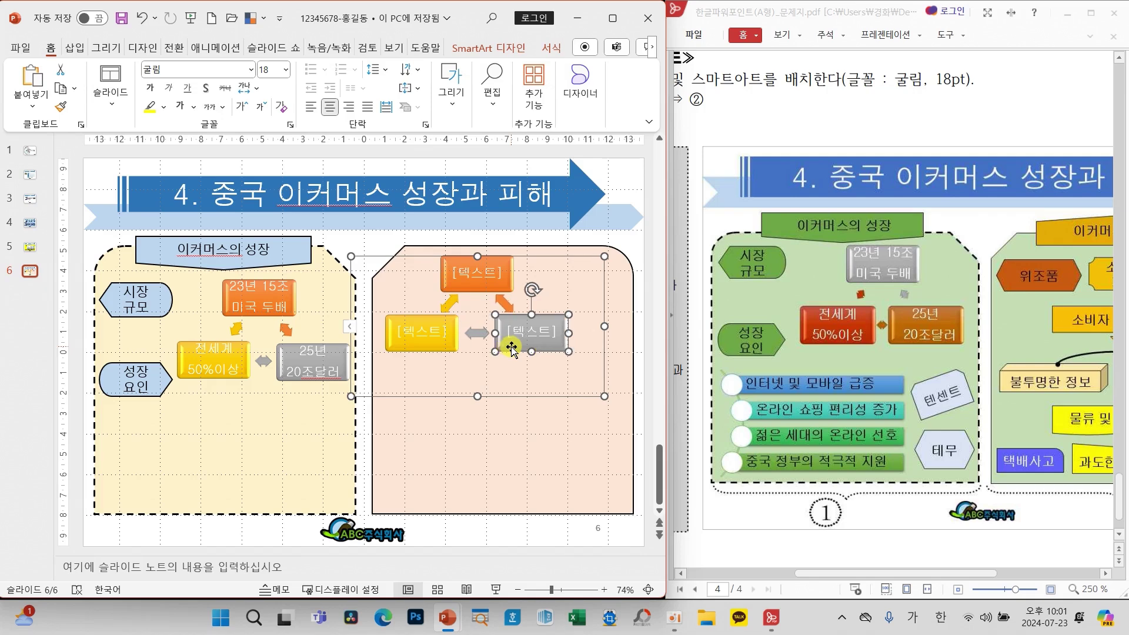
pyautogui.click(447, 351)
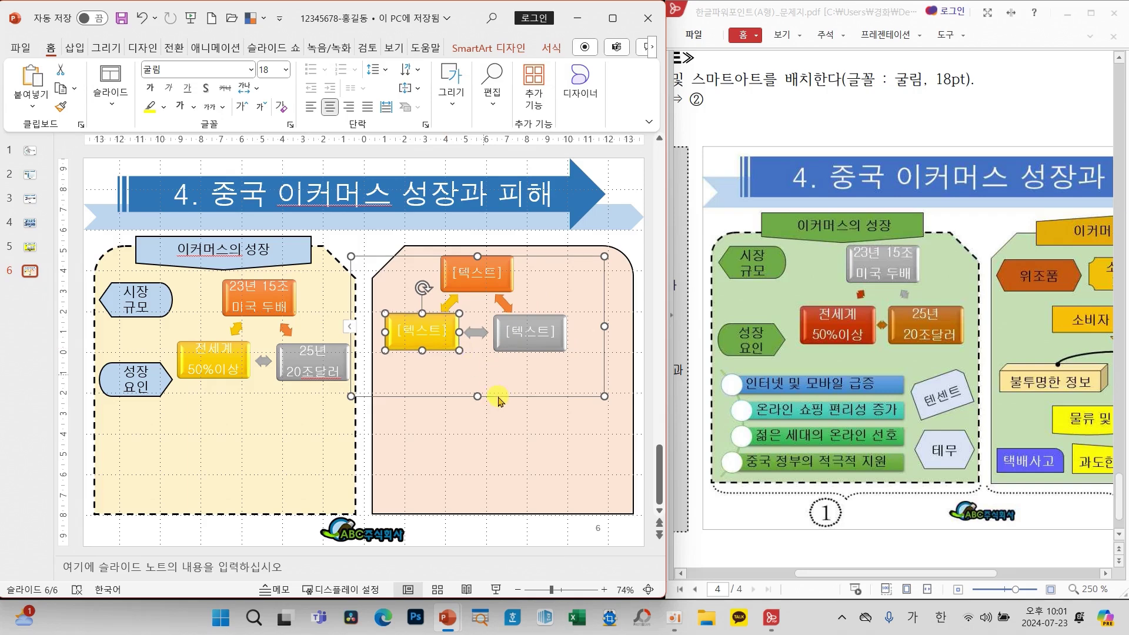
# Enlarge and reposition the SmartArt in the pink panel, then delete the whole graphic
pyautogui.moveTo(477, 395)
pyautogui.mouseDown()
pyautogui.moveTo(482, 365)
pyautogui.moveTo(487, 410)
pyautogui.mouseUp()
pyautogui.moveTo(591, 409); pyautogui.dragTo(621, 445)
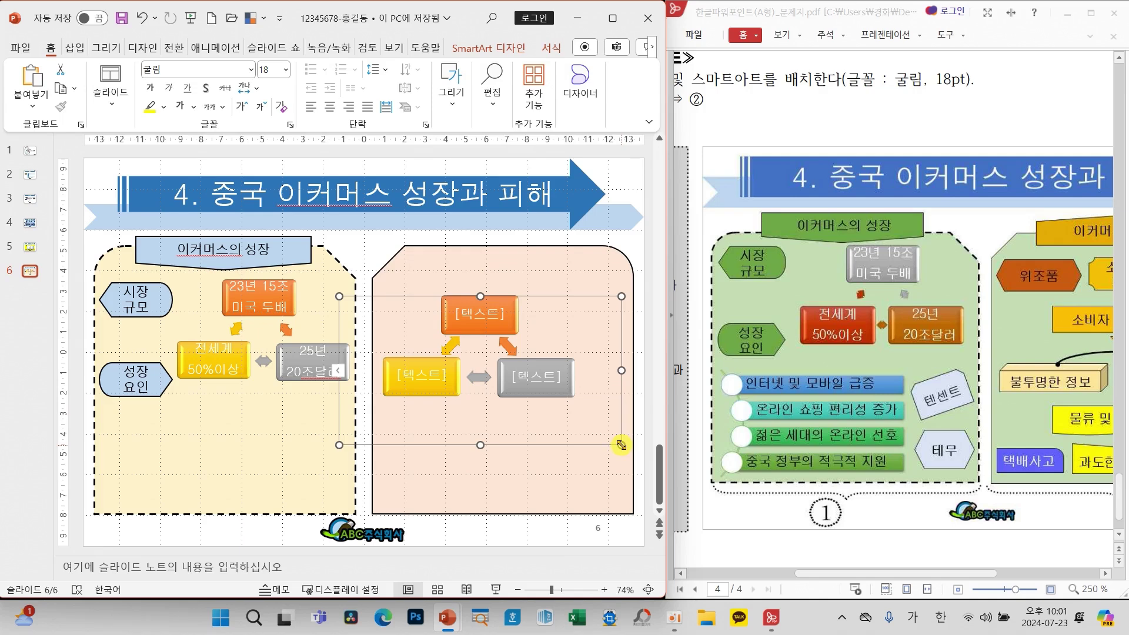
pyautogui.press('Delete')
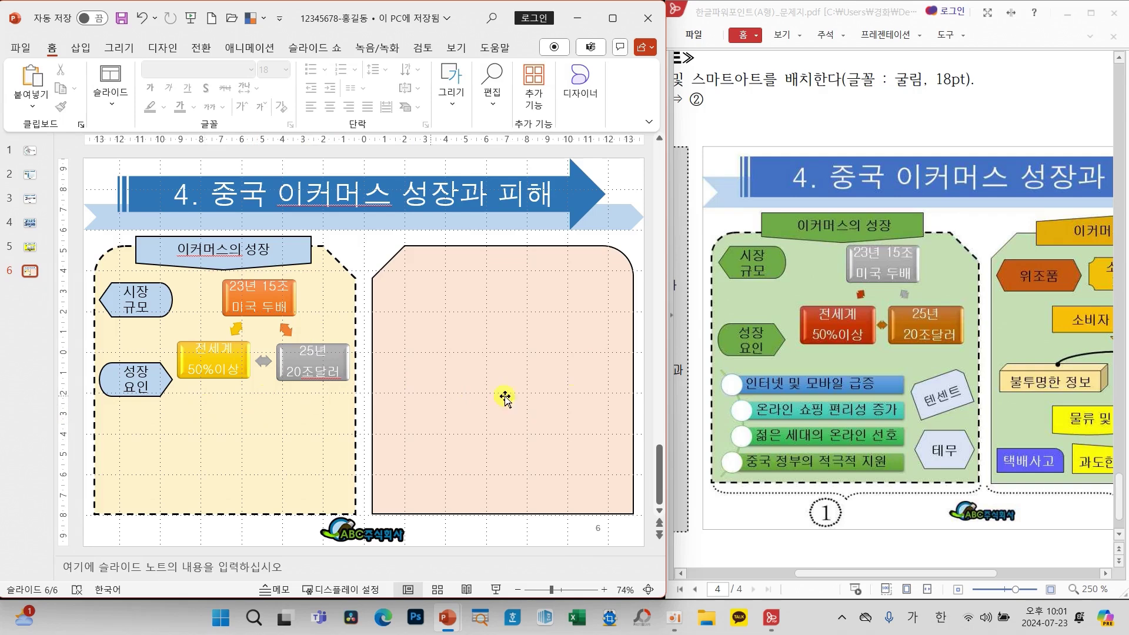
# Insert a vertical curved list SmartArt graphic (세로 곡선 목록형) on slide 6
pyautogui.click(81, 47)
pyautogui.click(294, 89)
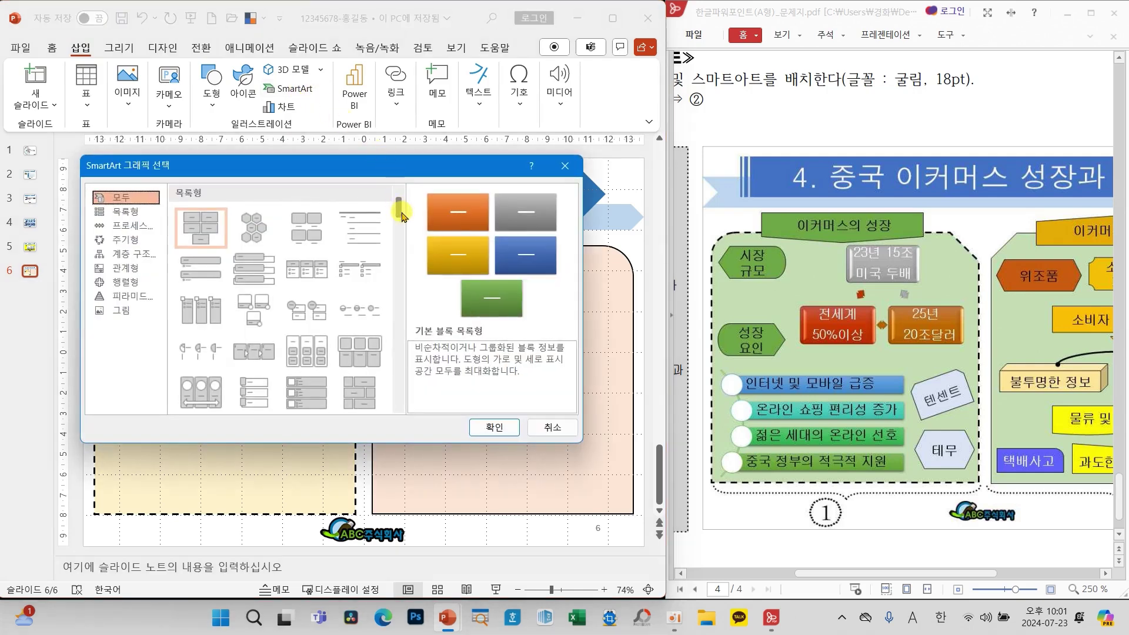
pyautogui.scroll(-1, 398, 218)
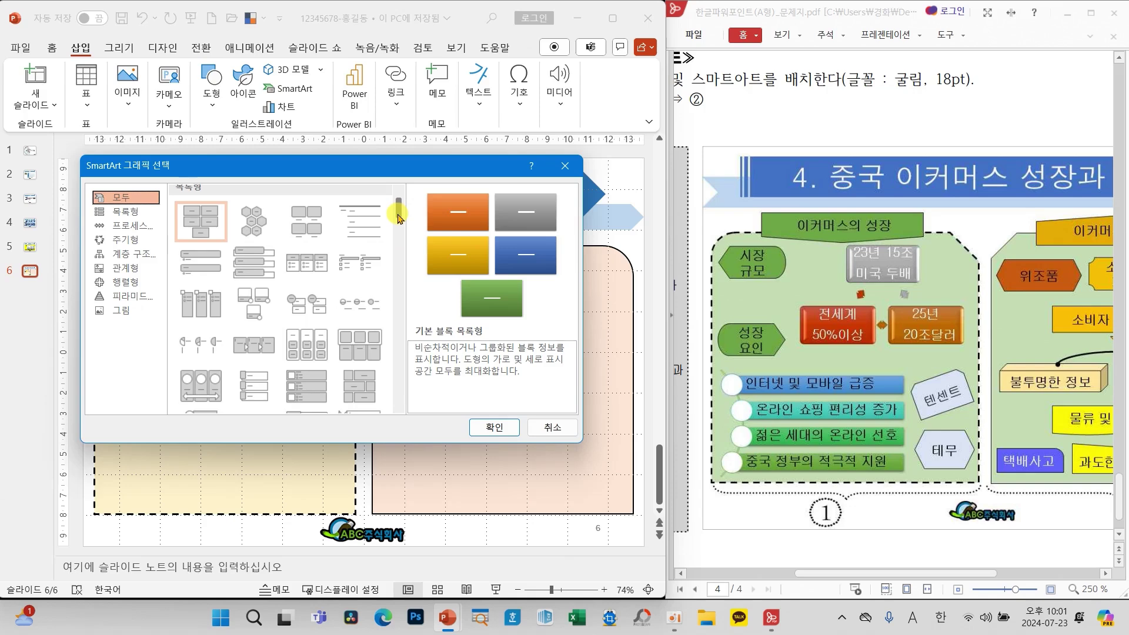
pyautogui.scroll(-2, 398, 220)
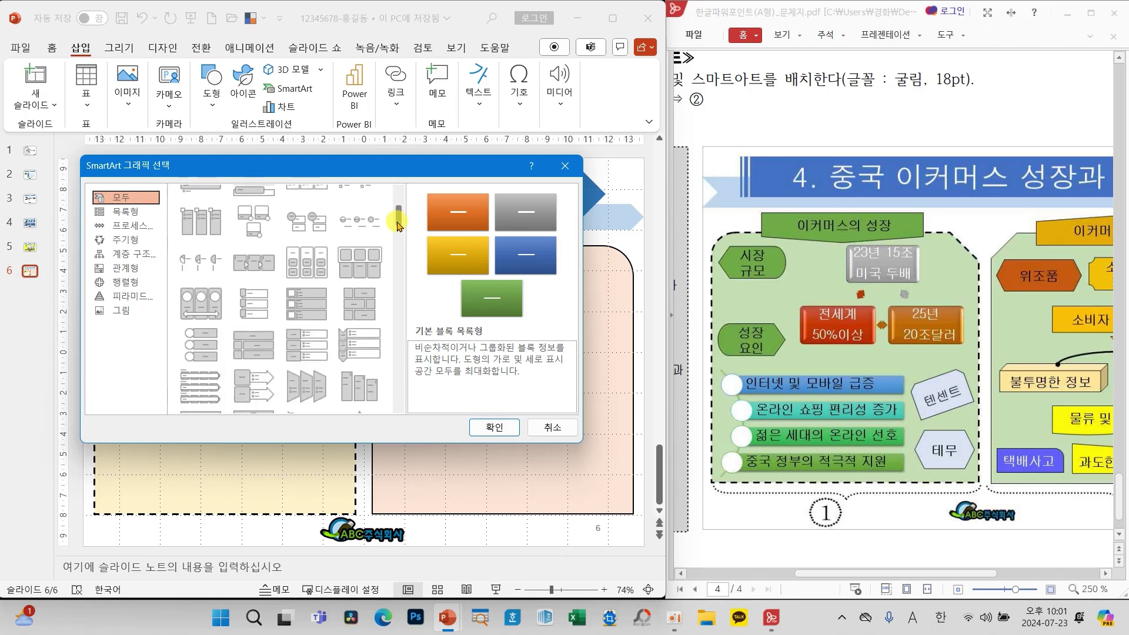
pyautogui.click(201, 345)
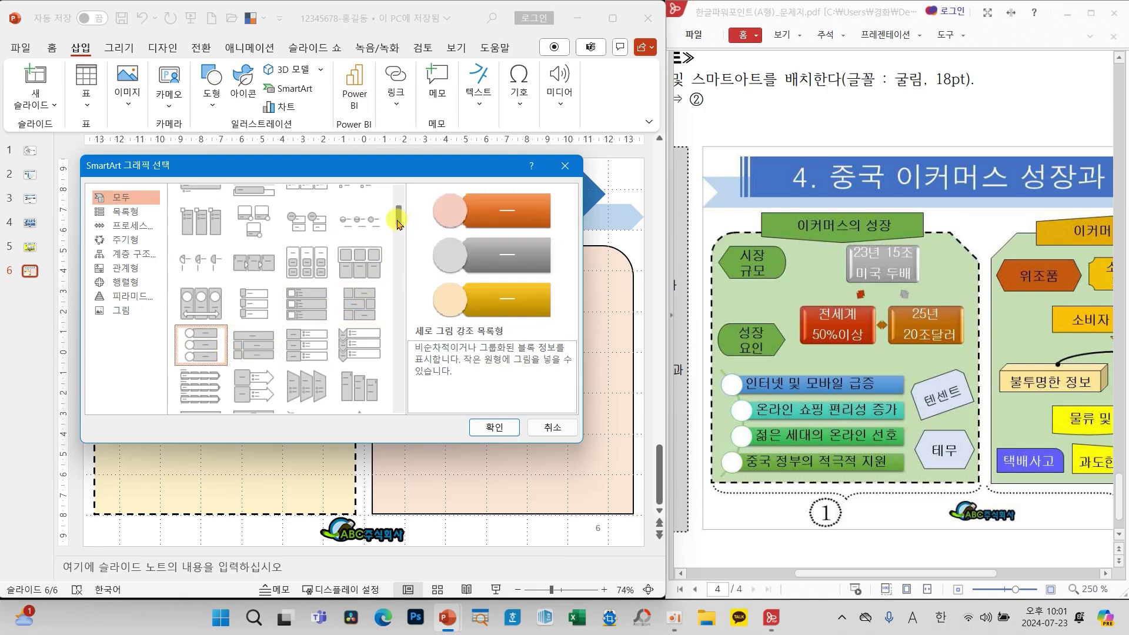
pyautogui.moveTo(398, 221); pyautogui.dragTo(394, 230)
pyautogui.click(300, 332)
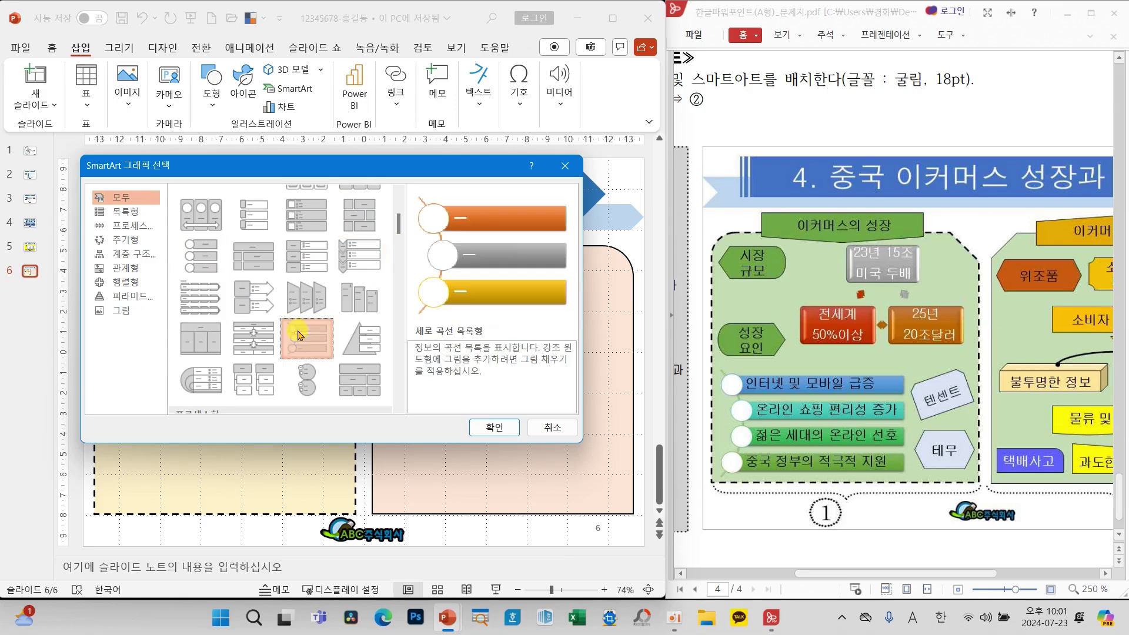
pyautogui.click(481, 425)
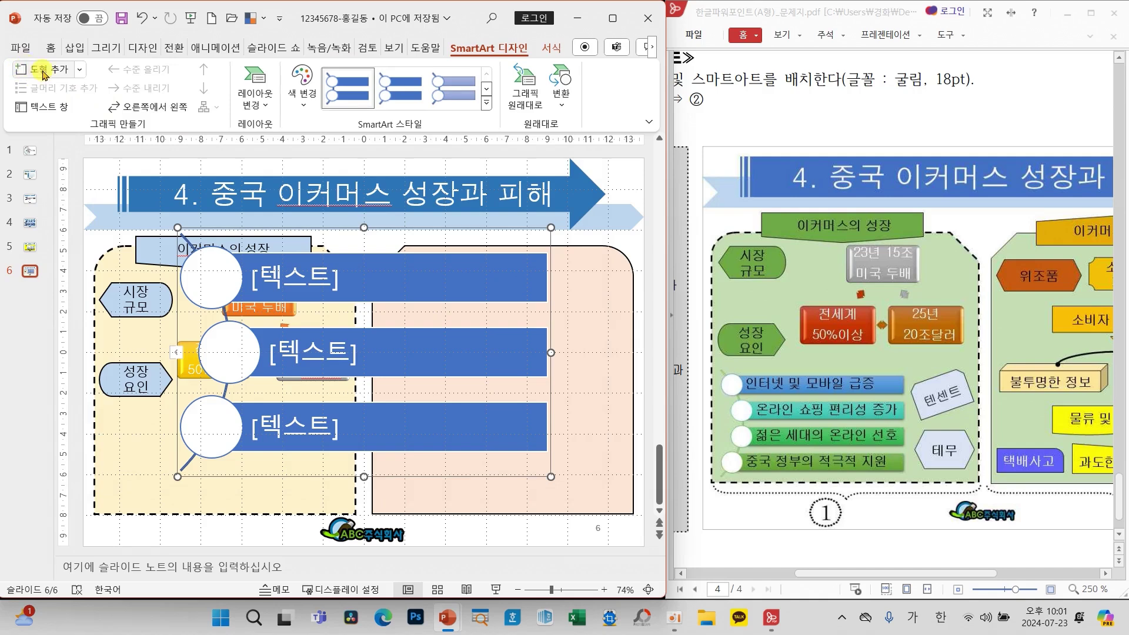
# Add a fourth bar to the list SmartArt and move the graphic down and right, across the two panels
pyautogui.click(24, 71)
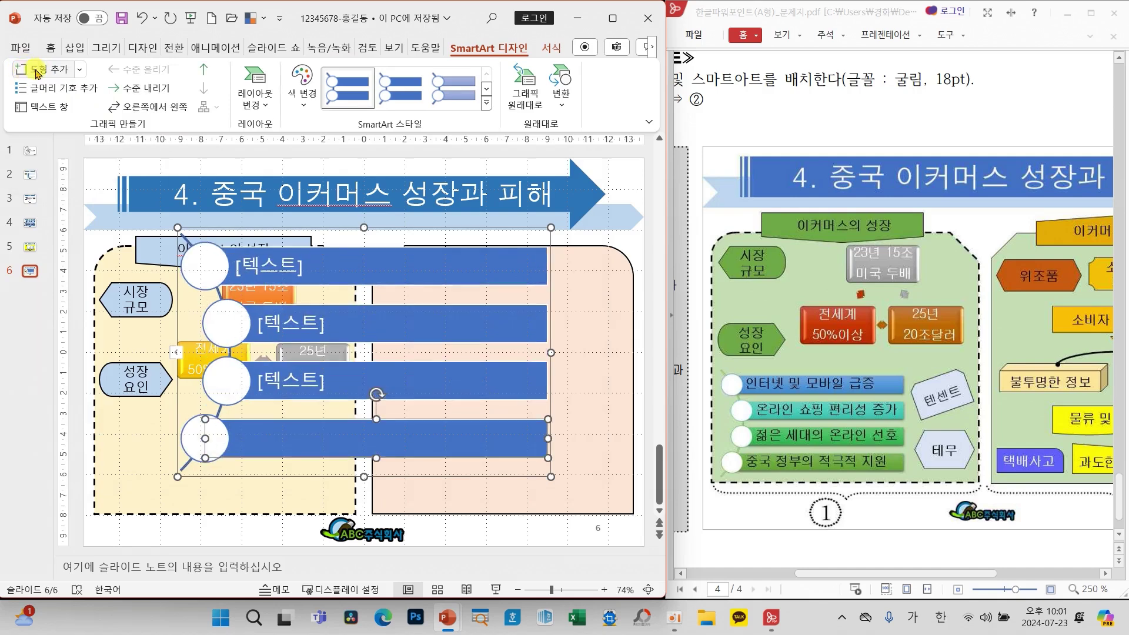
pyautogui.click(549, 241)
pyautogui.moveTo(550, 241); pyautogui.dragTo(611, 289)
pyautogui.click(865, 573)
pyautogui.moveTo(864, 574); pyautogui.dragTo(820, 549)
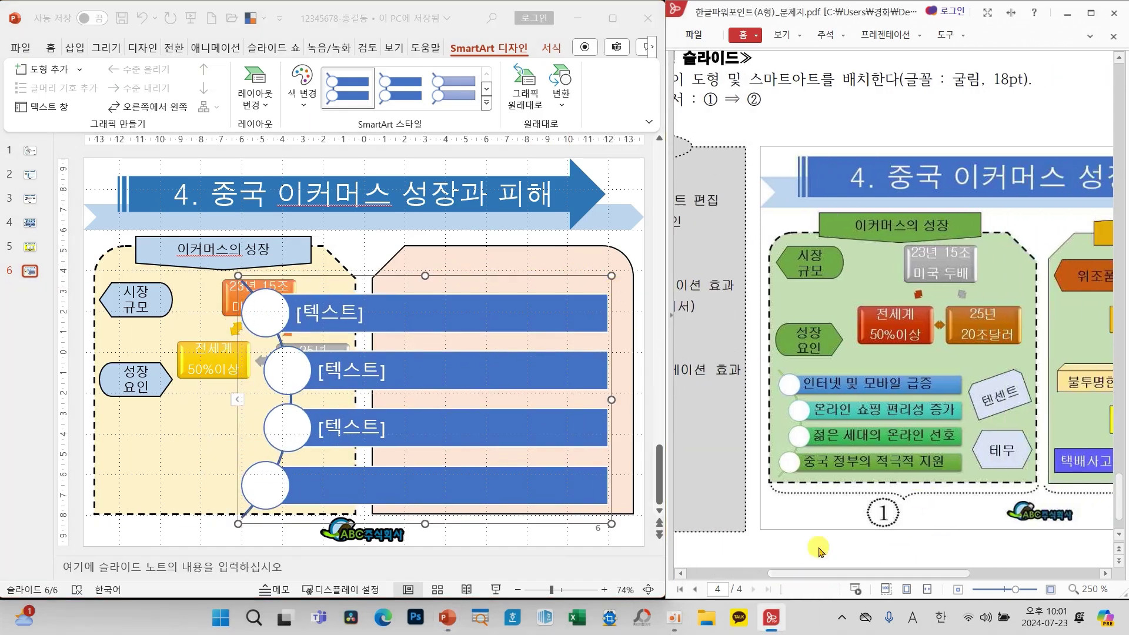
# Recolour the list SmartArt in the multicolour orange, grey, gold and blue set and apply the last best-match style with shaded bars
pyautogui.click(304, 97)
pyautogui.click(304, 97)
pyautogui.click(318, 233)
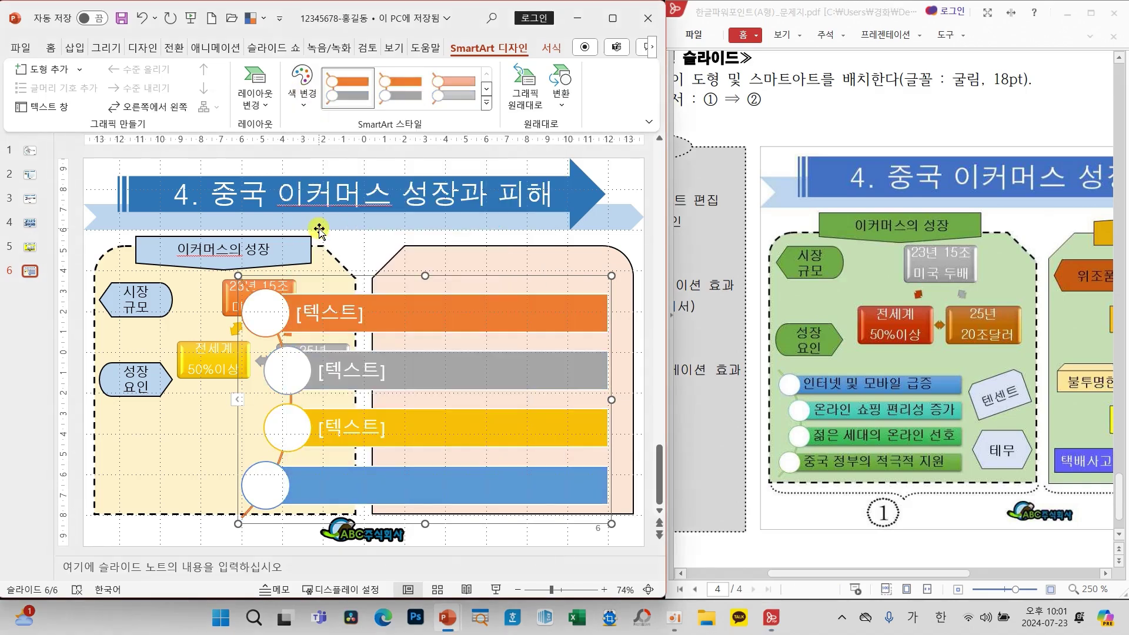
pyautogui.click(486, 104)
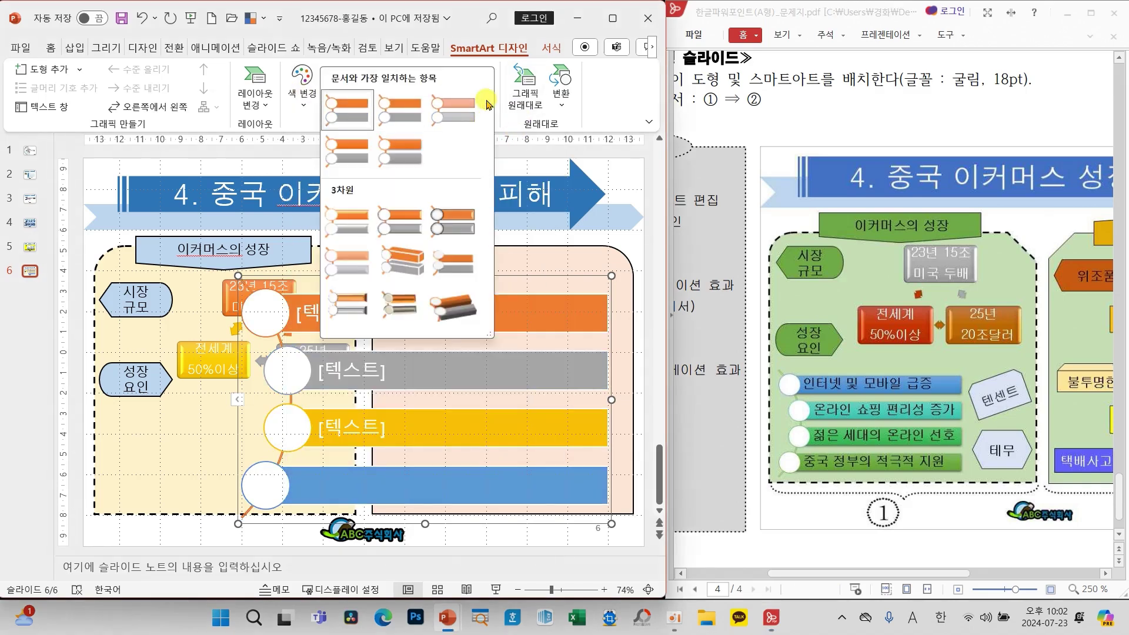
pyautogui.click(405, 151)
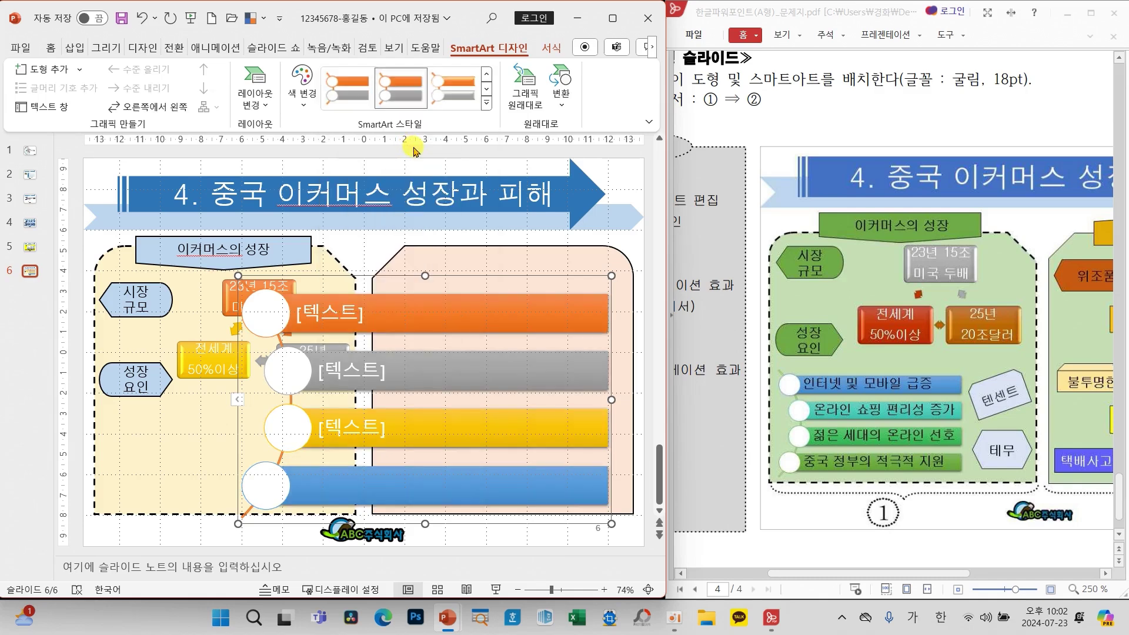
# Format all text in the list SmartArt as 굴림, 18 pt, black
pyautogui.click(51, 47)
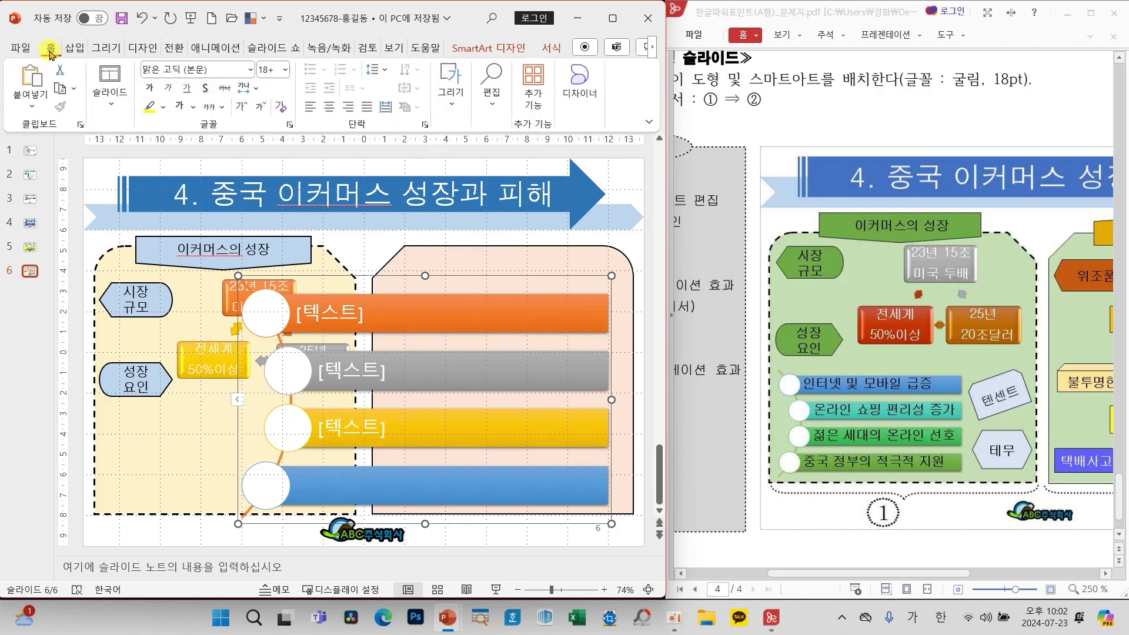
pyautogui.click(252, 69)
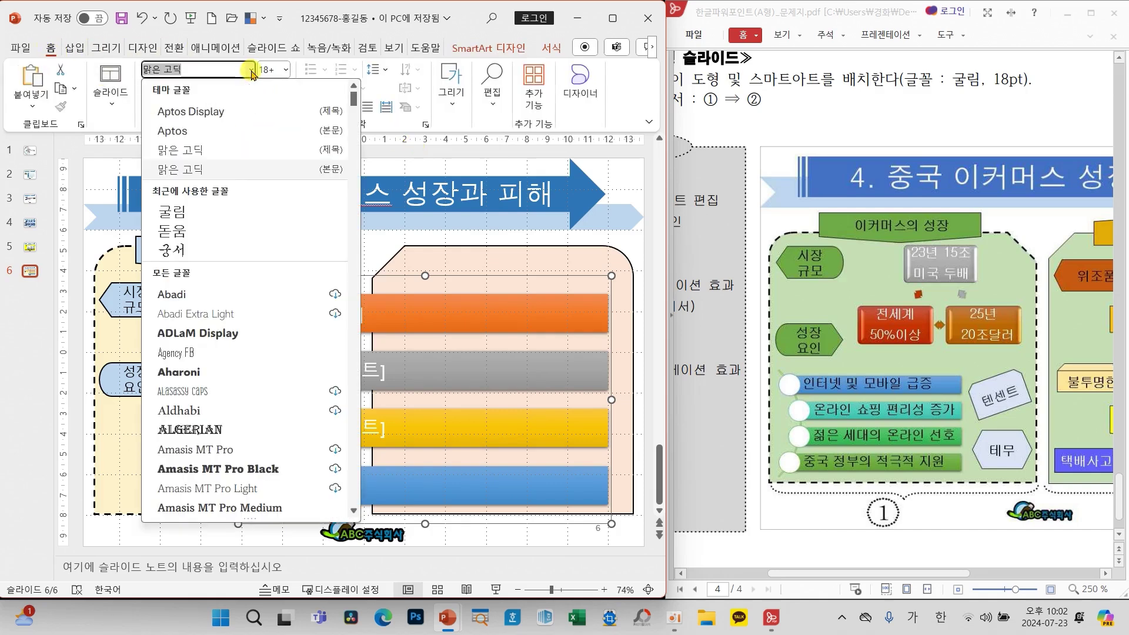
pyautogui.click(167, 214)
pyautogui.click(286, 70)
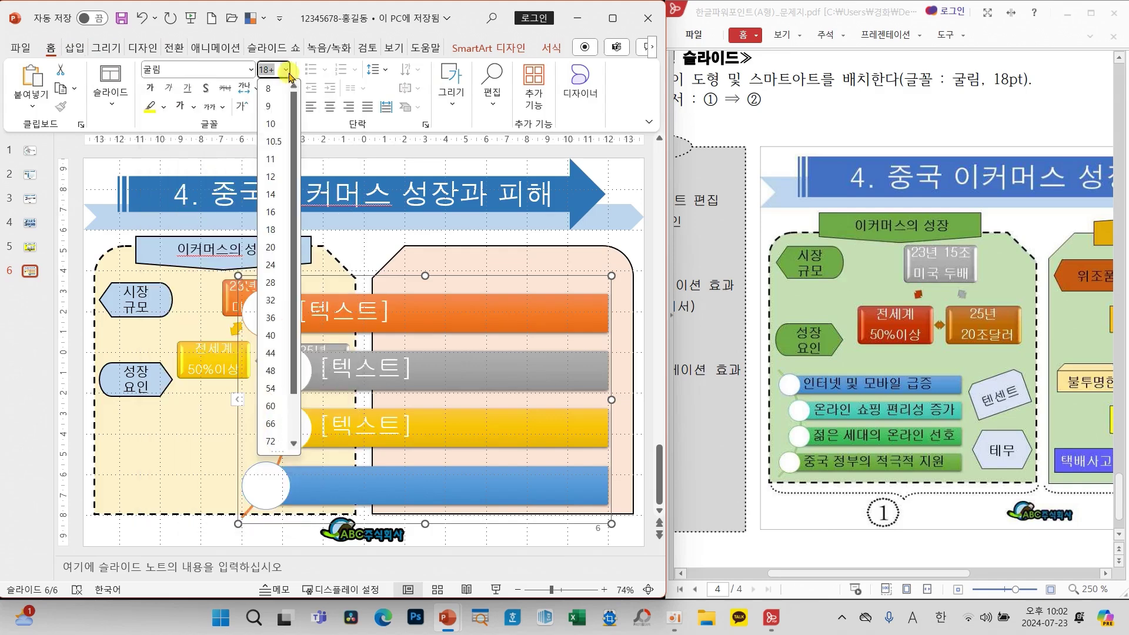
pyautogui.click(272, 230)
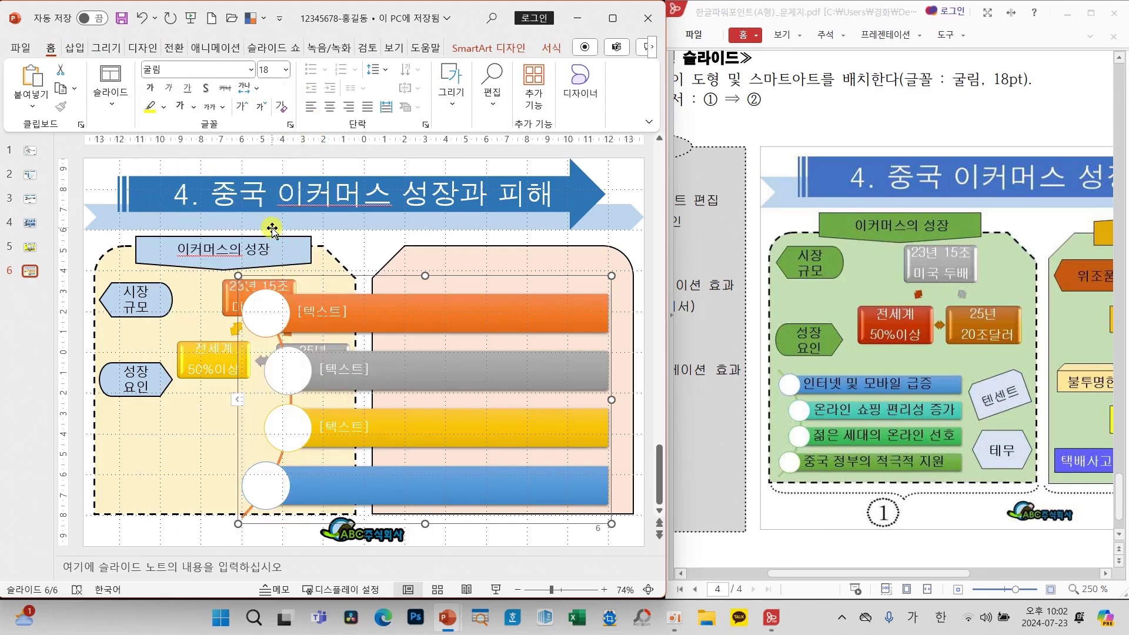
pyautogui.click(195, 111)
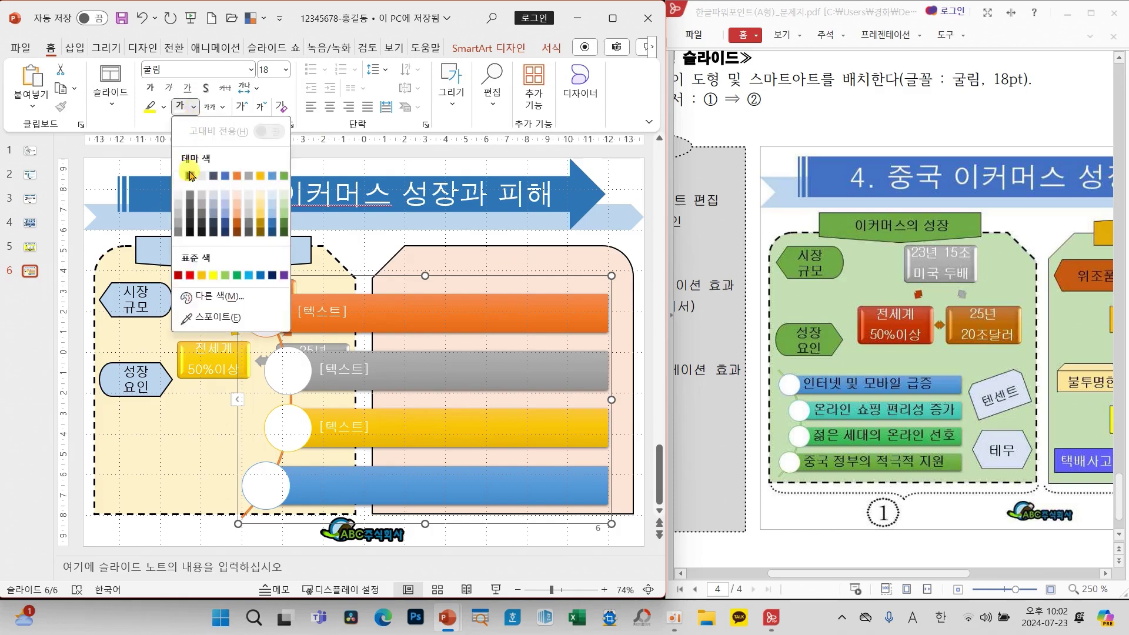
pyautogui.click(190, 172)
# Fill the first two bars of the list with "인터넷 및 모바일 급증" and "온라인 쇼핑 편리성 증가"
pyautogui.click(321, 313)
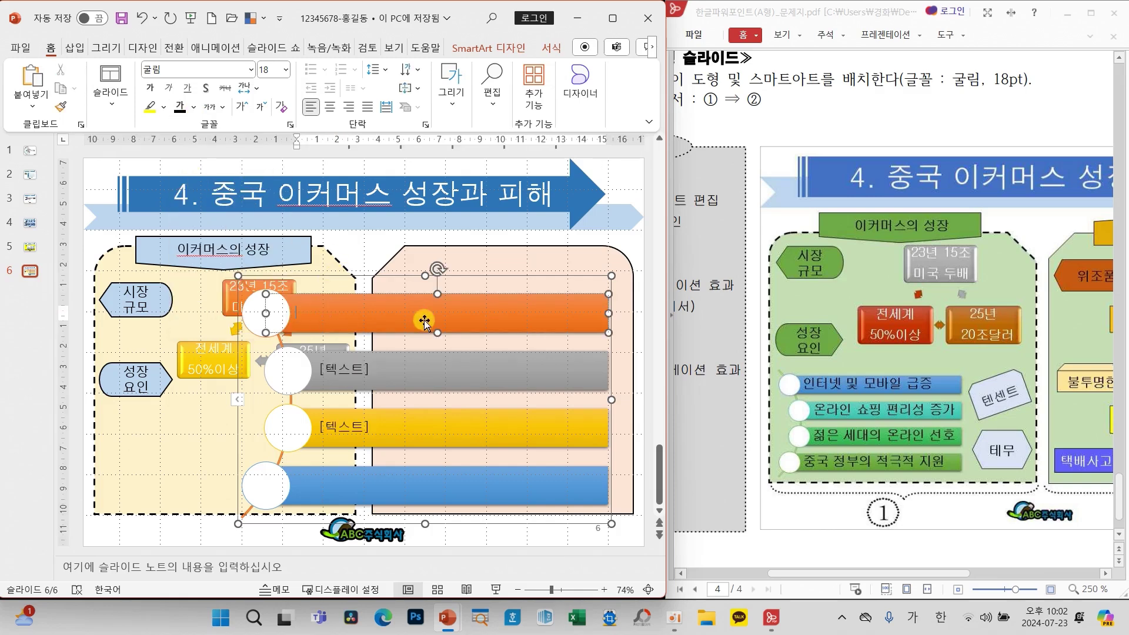
pyautogui.write('인터넷 미')
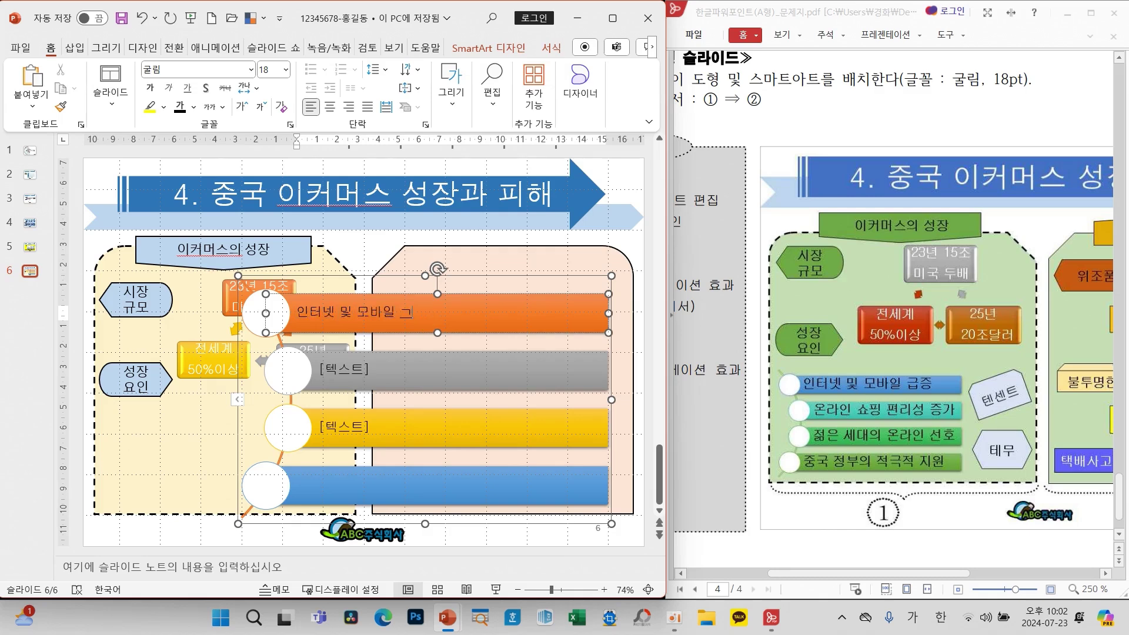
pyautogui.write(' 모바일 급증')
pyautogui.click(353, 368)
pyautogui.write('온라')
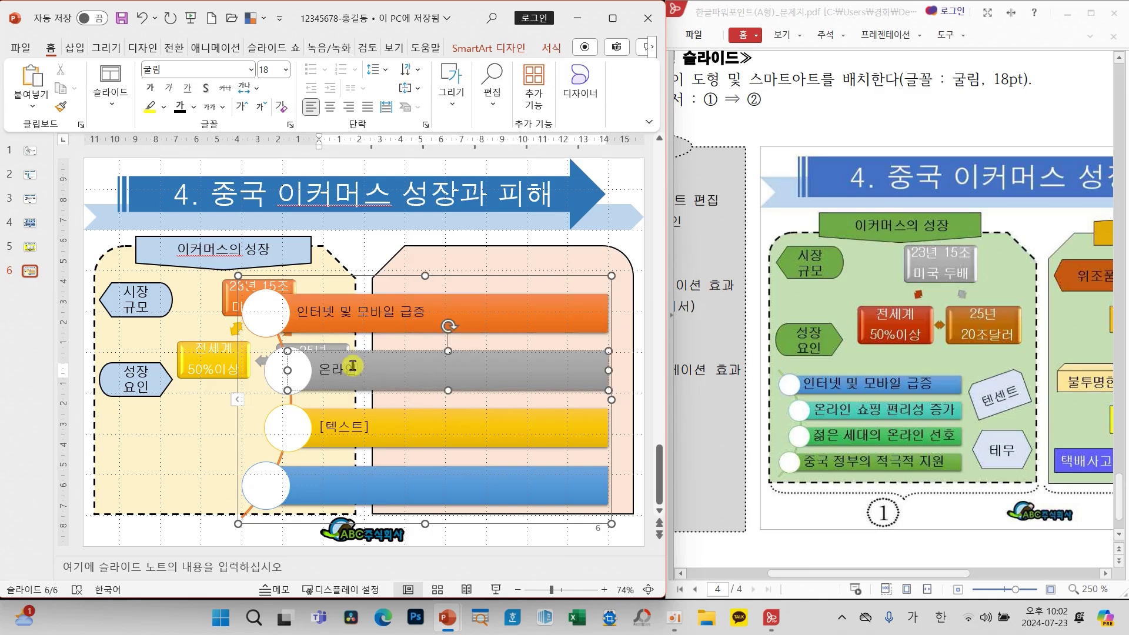
pyautogui.write('인 숖')
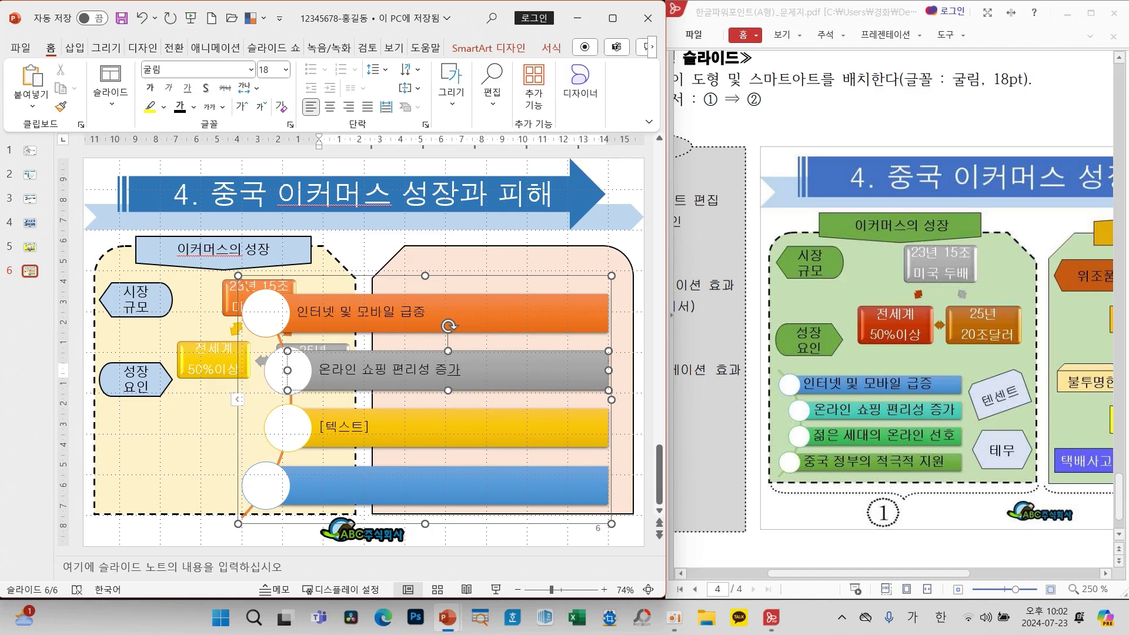
pyautogui.write('핑 편리성 증가')
# Fill the third and fourth bars with "젊은 세대의 온라인 선호" and "중국 정부의 적극적 지원"
pyautogui.click(343, 425)
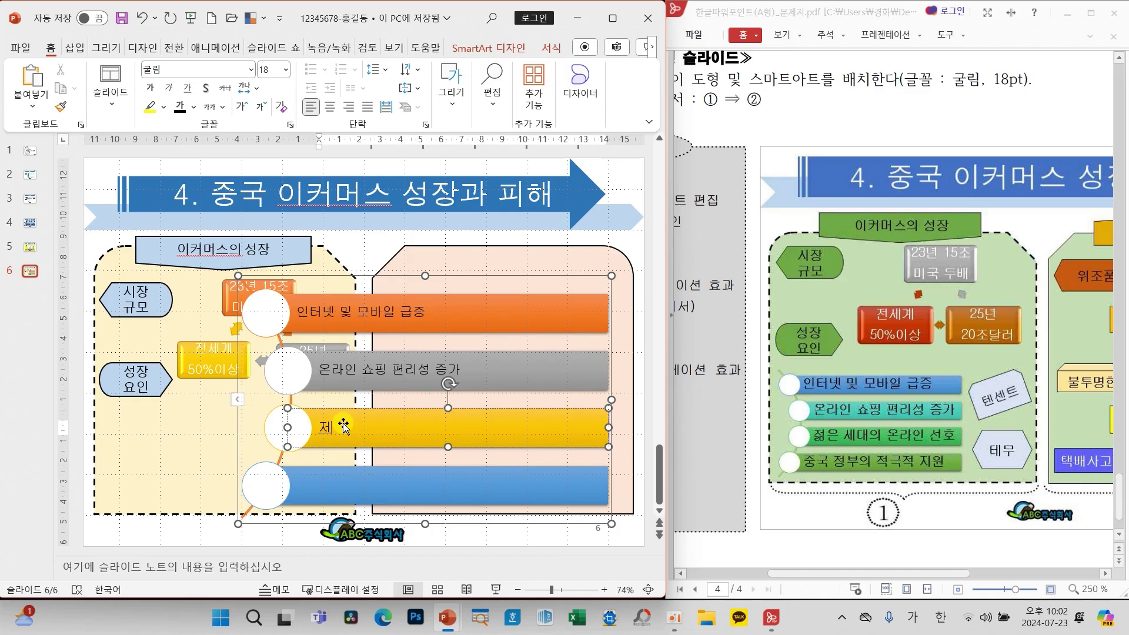
pyautogui.write('점은')
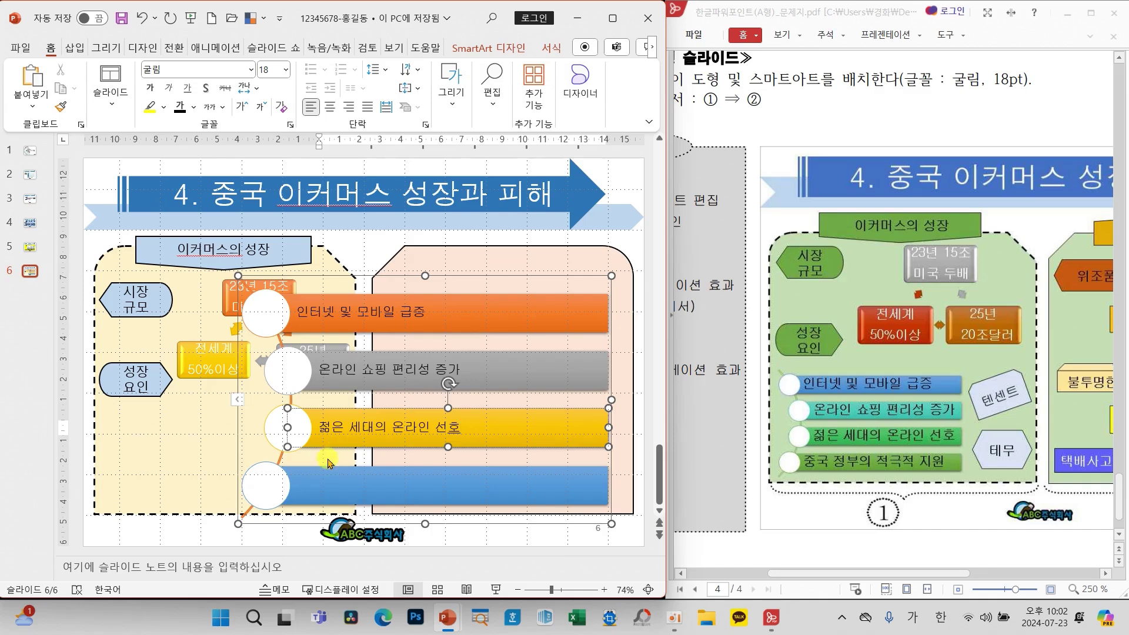
pyautogui.click(327, 483)
pyautogui.write('즈')
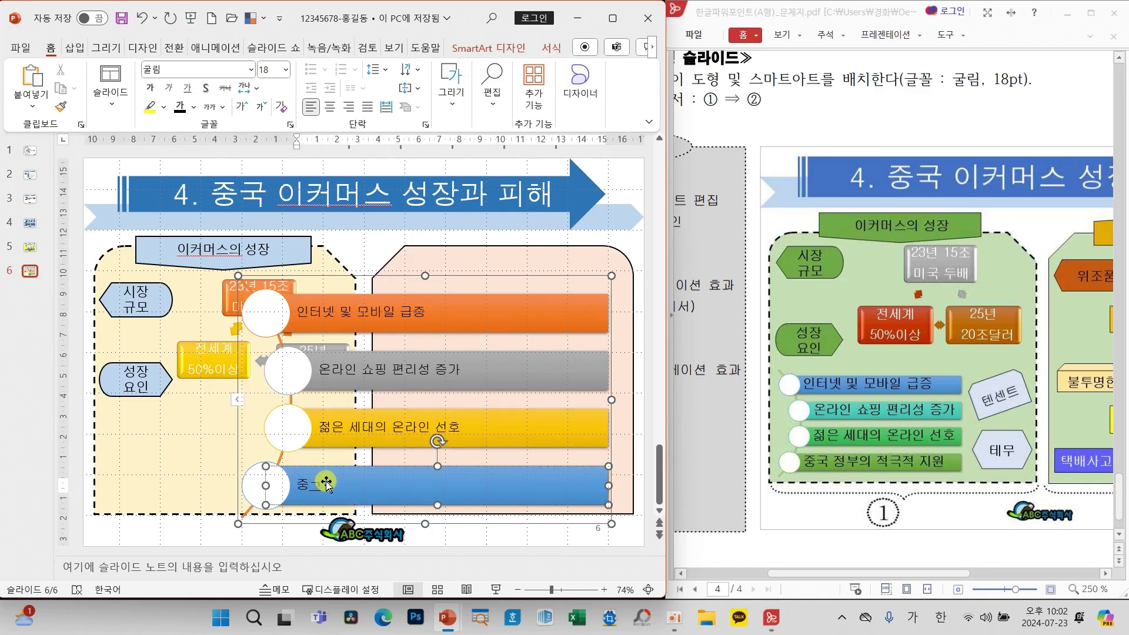
pyautogui.write('국 저')
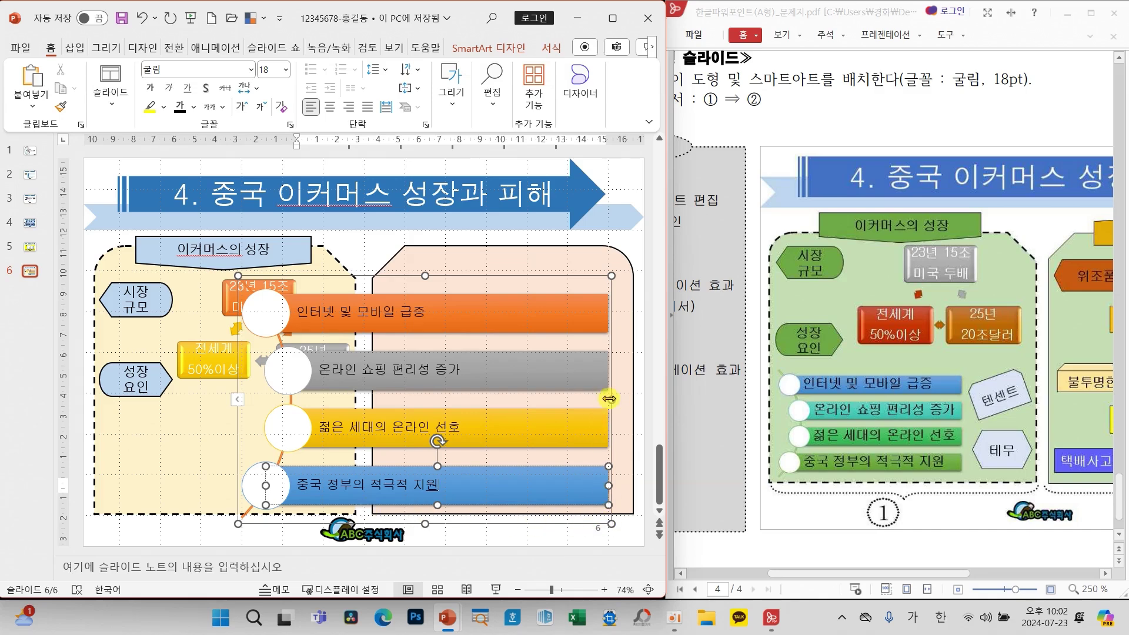
# Reduce the list SmartArt's width and height and move it into the lower part of the yellow panel
pyautogui.moveTo(610, 400); pyautogui.dragTo(503, 400)
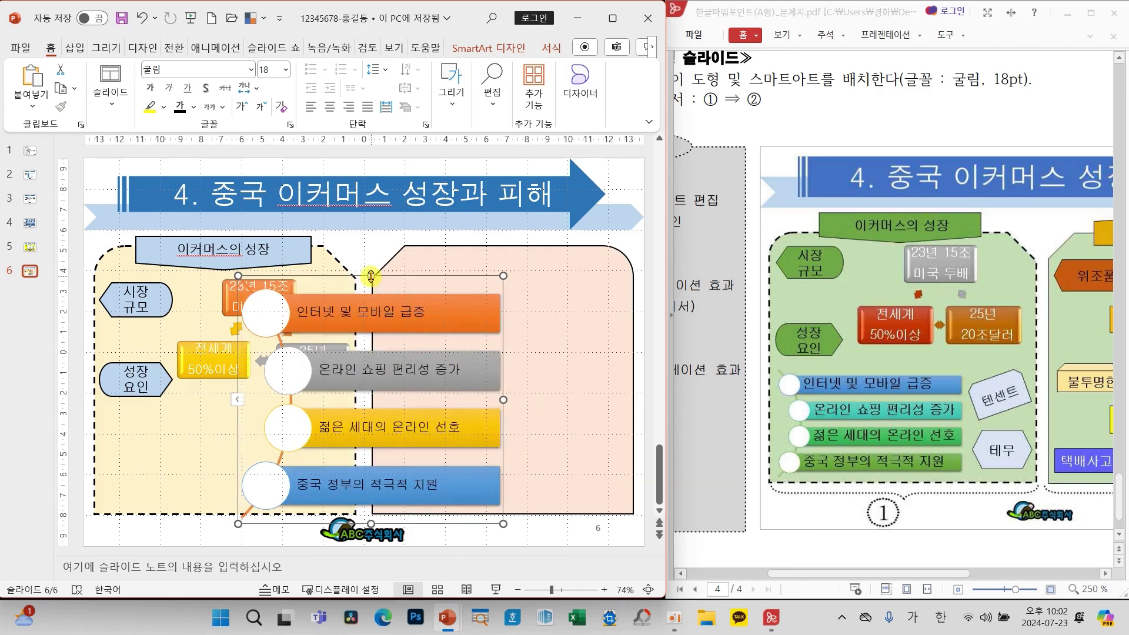
pyautogui.moveTo(370, 281); pyautogui.dragTo(262, 392)
pyautogui.hotkey('ctrl', 'z')
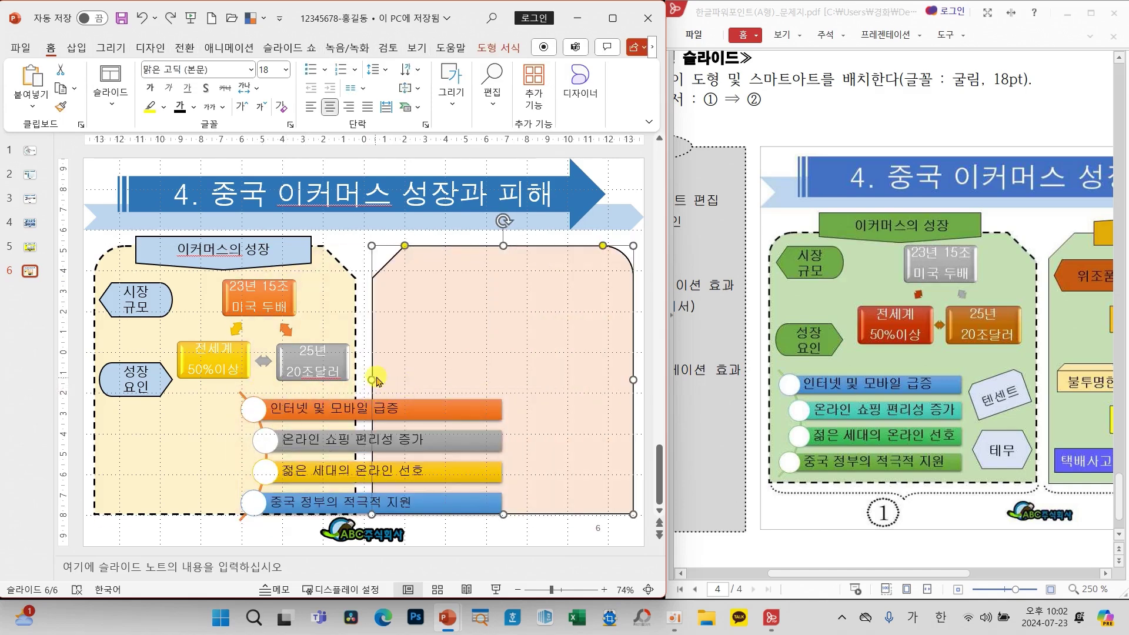
pyautogui.click(385, 407)
pyautogui.moveTo(398, 388); pyautogui.dragTo(258, 383)
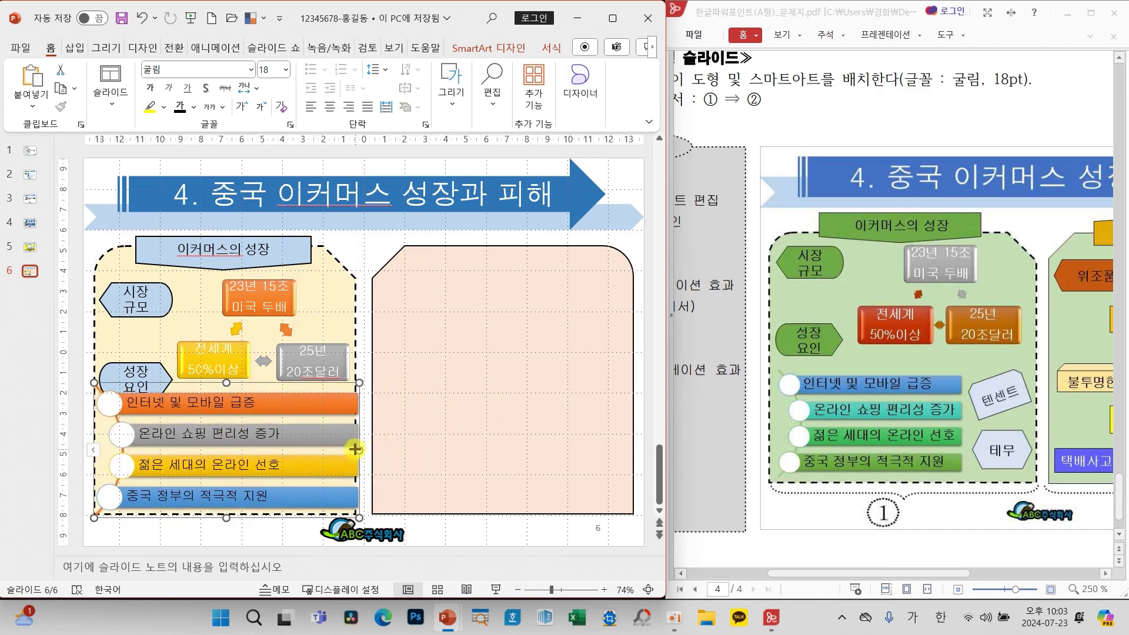
# Narrow the list SmartArt to just fit its text and settle it below the 성장 요인 label, inside the dashed border
pyautogui.moveTo(364, 449); pyautogui.dragTo(296, 450)
pyautogui.moveTo(195, 385); pyautogui.dragTo(230, 403)
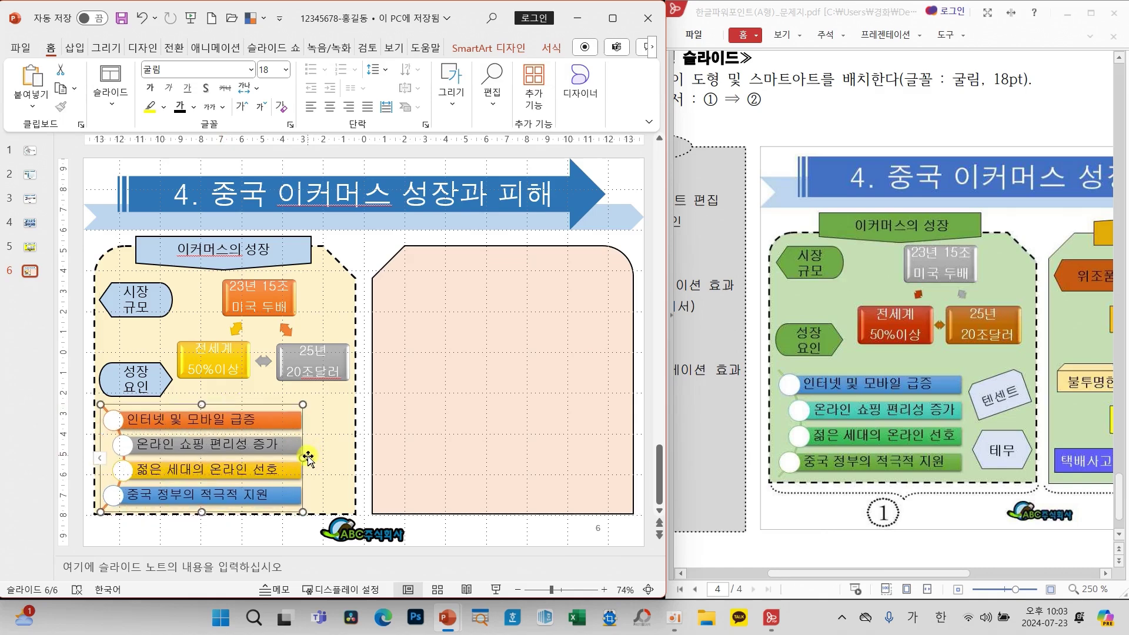
pyautogui.moveTo(304, 457); pyautogui.dragTo(287, 455)
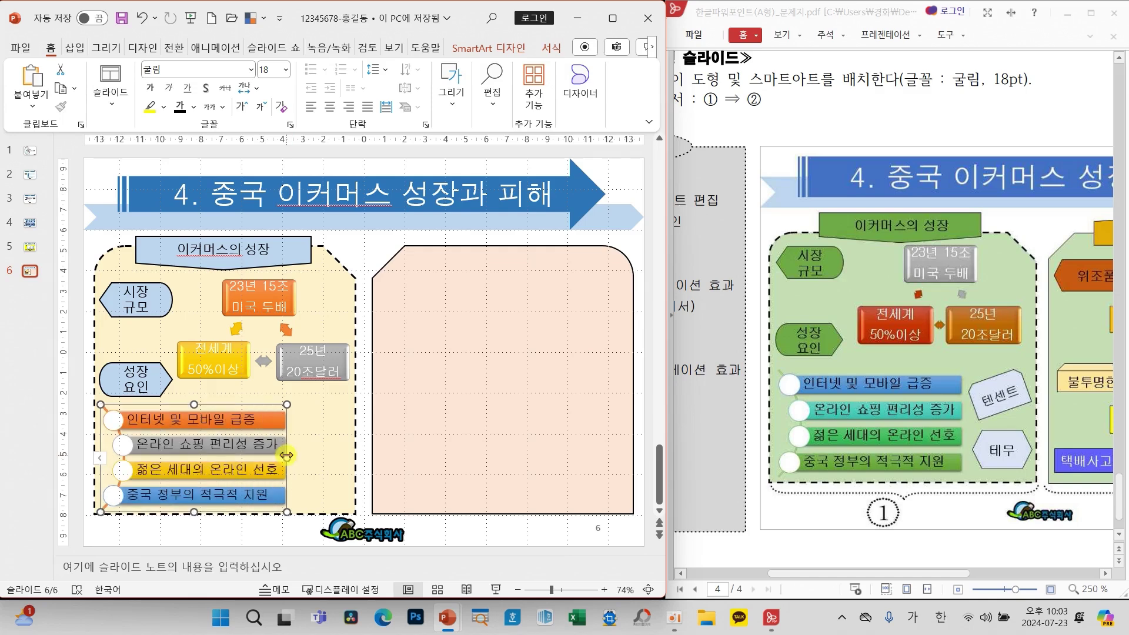
pyautogui.click(137, 534)
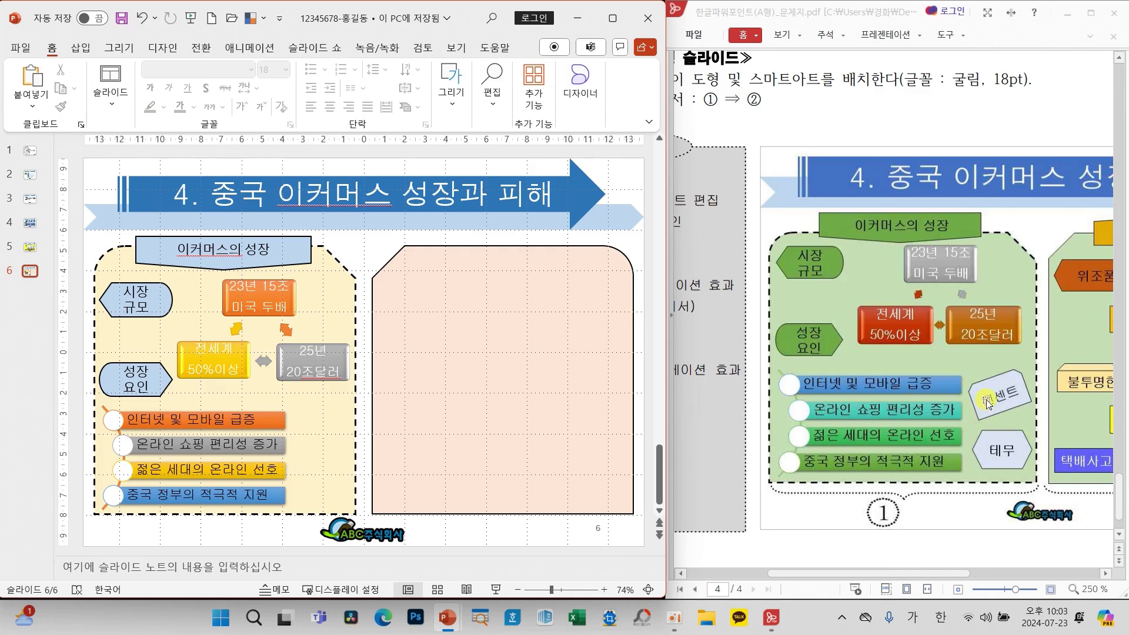
# Draw a small rectangle with snipped upper corners beside the first two bars of the list
pyautogui.click(451, 98)
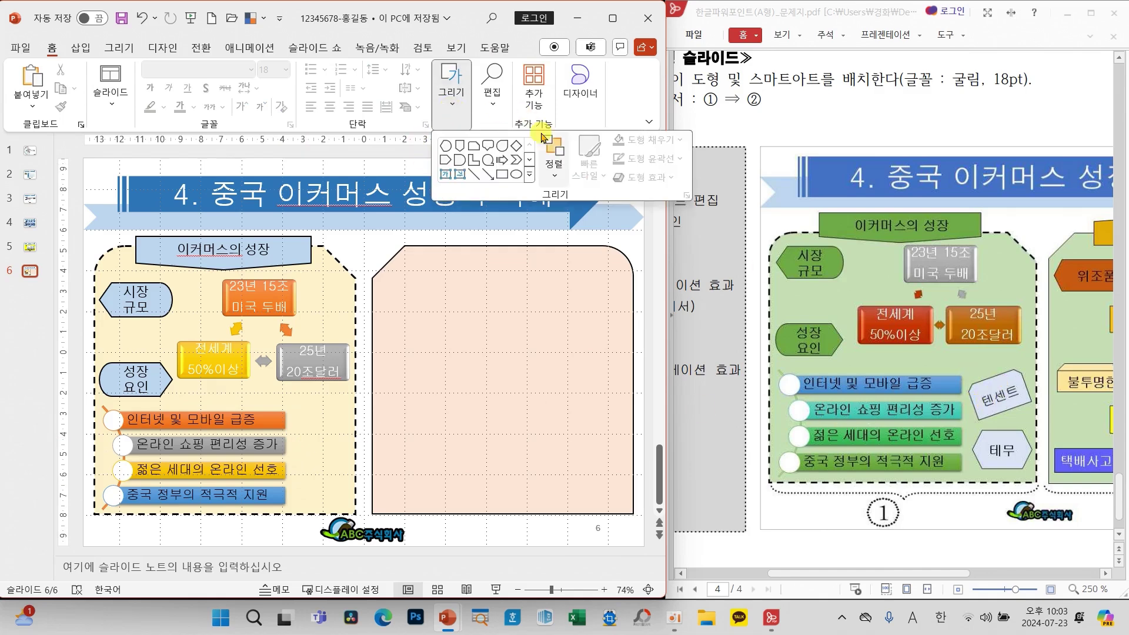
pyautogui.click(530, 176)
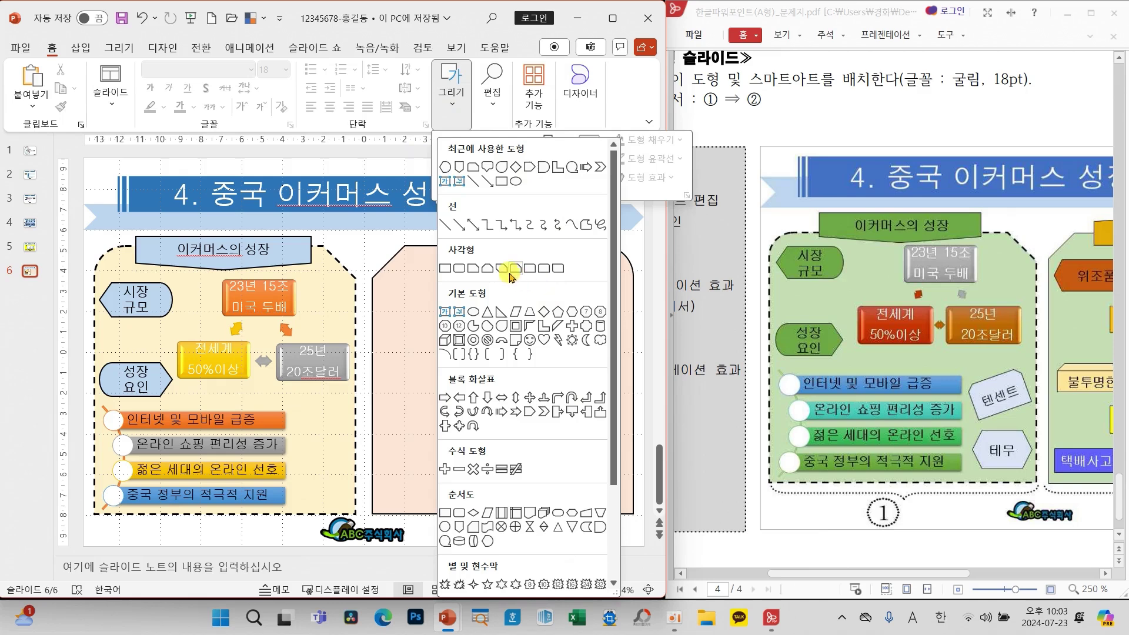
pyautogui.click(488, 268)
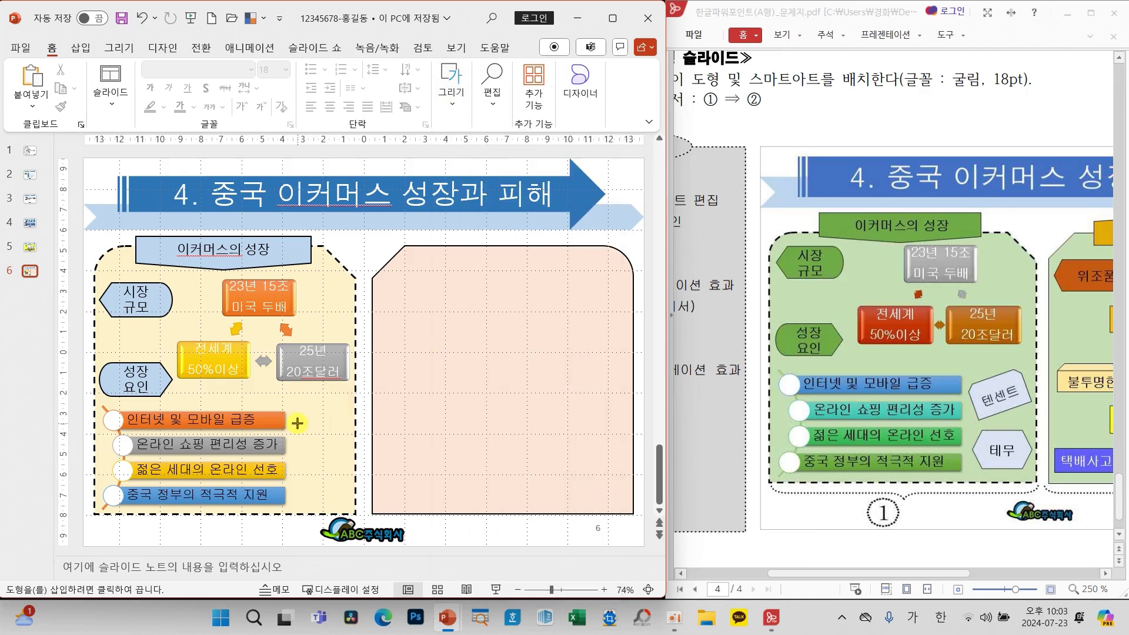
pyautogui.moveTo(291, 419)
pyautogui.mouseDown()
pyautogui.moveTo(359, 464)
pyautogui.moveTo(325, 438)
pyautogui.mouseUp()
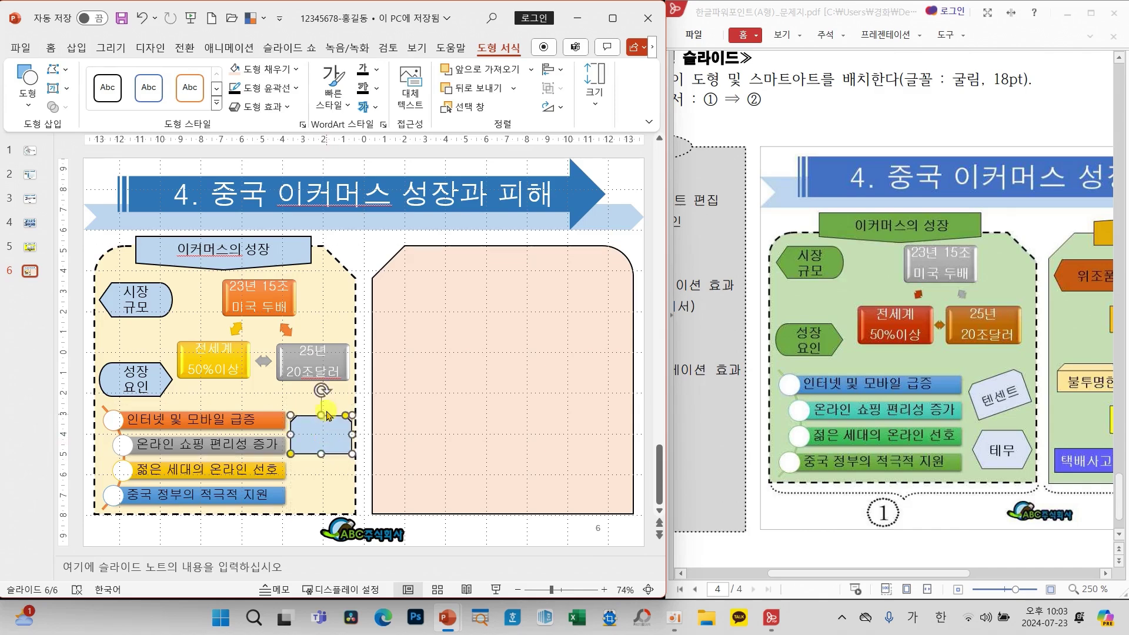
# Tilt the snipped rectangle beside the list slightly counterclockwise and label it "텐센트"
pyautogui.click(323, 405)
pyautogui.click(324, 414)
pyautogui.moveTo(321, 390); pyautogui.dragTo(315, 396)
pyautogui.write('테')
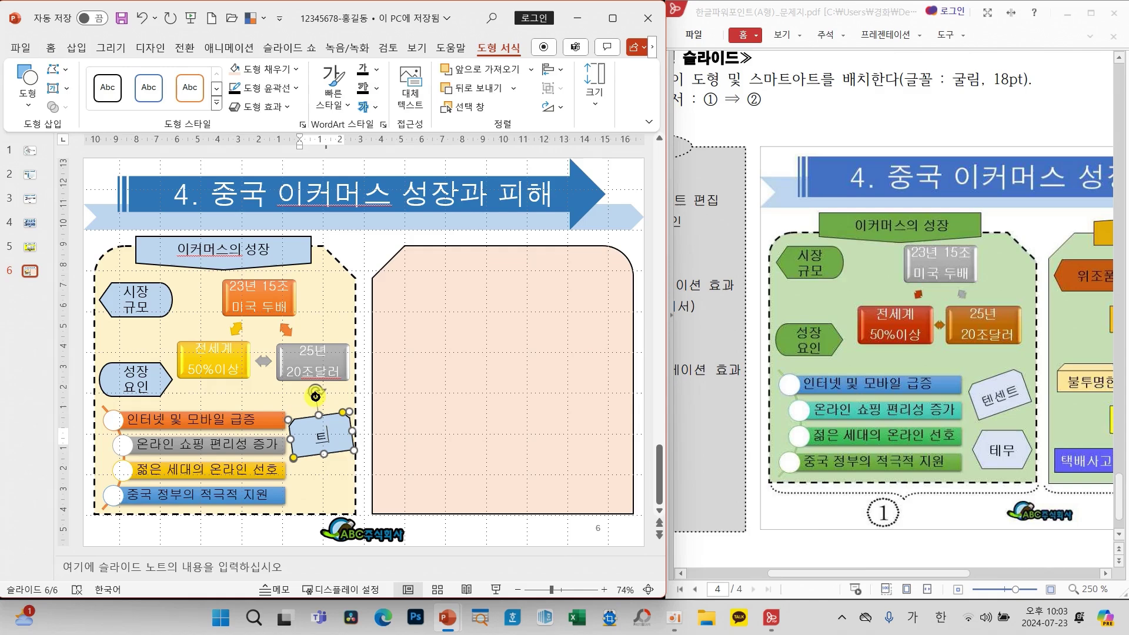
pyautogui.write('ㄴ센트')
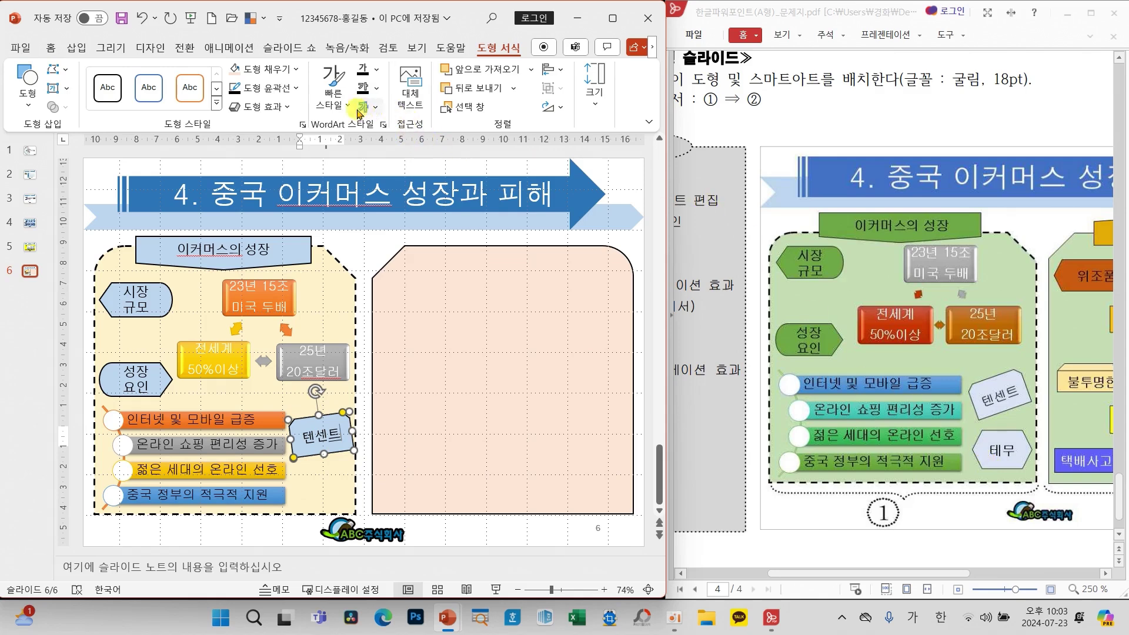
# Draw a small hexagon below the 텐센트 shape, tilt it slightly clockwise, and label it "테무"
pyautogui.click(27, 89)
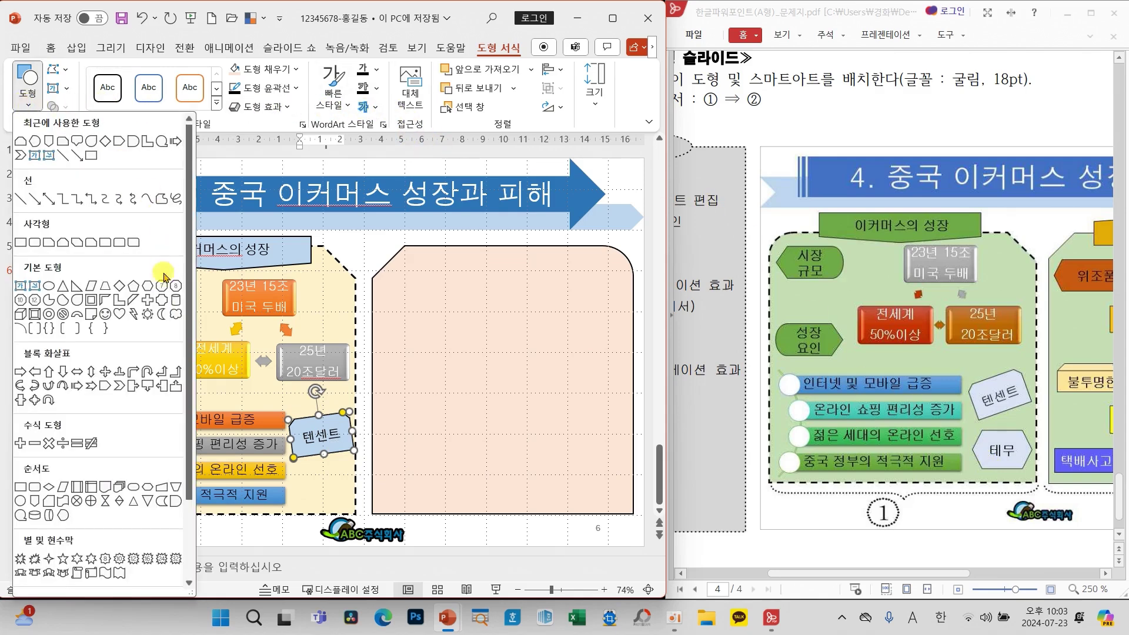
pyautogui.click(148, 292)
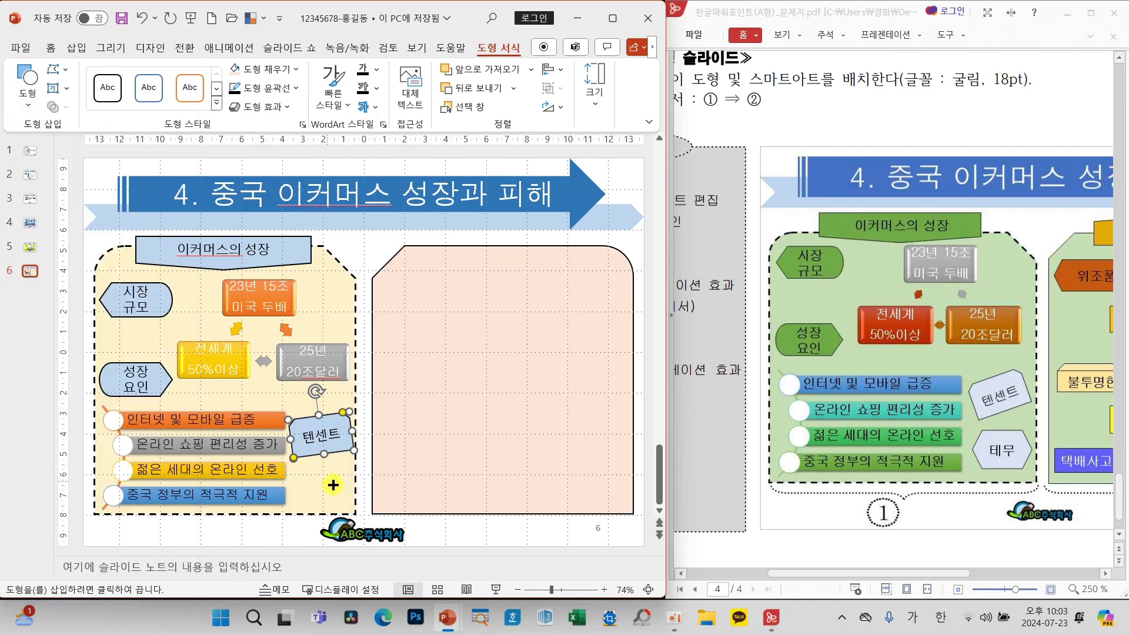
pyautogui.moveTo(295, 469); pyautogui.dragTo(351, 505)
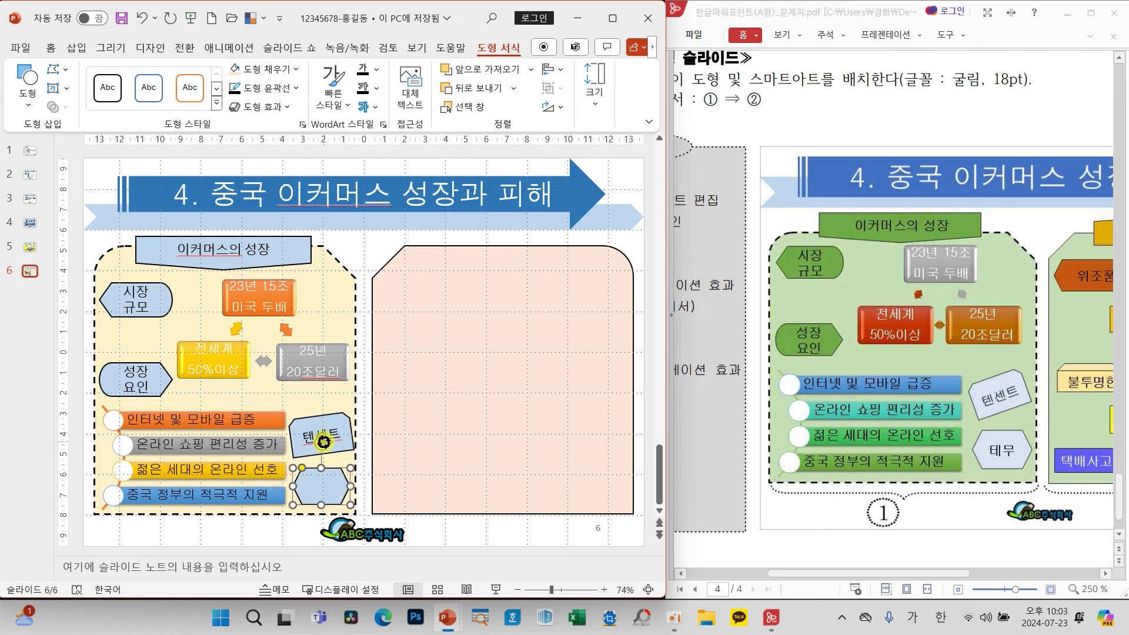
pyautogui.moveTo(323, 442); pyautogui.dragTo(328, 442)
pyautogui.write('티')
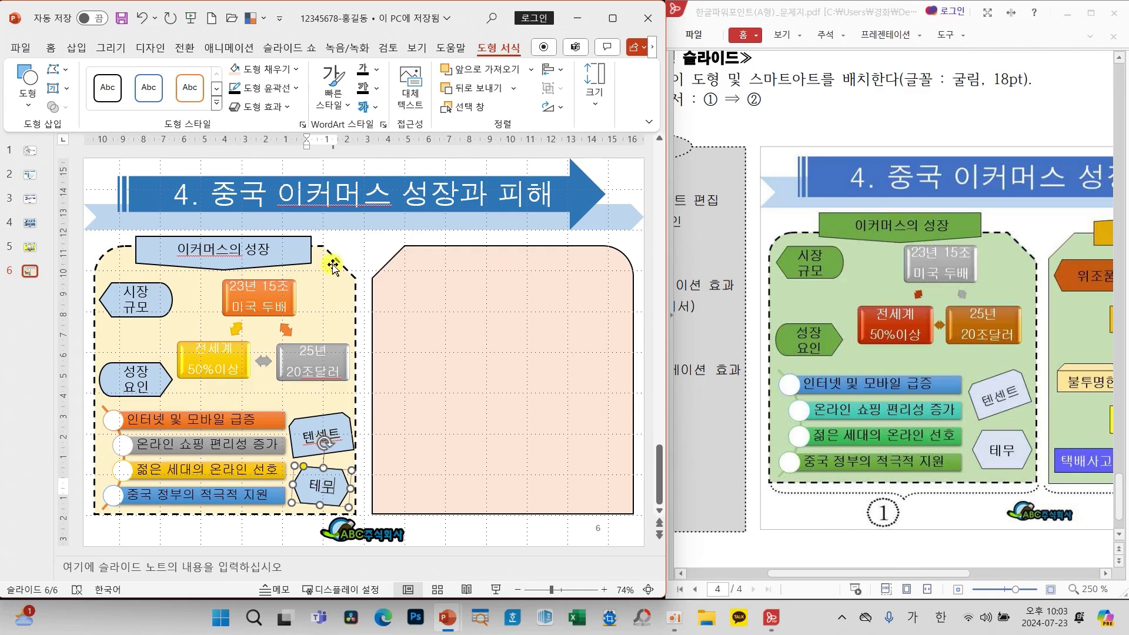
# Set the font of the yellow panel's labelled shapes and list SmartArt to 굴림
pyautogui.click(365, 233)
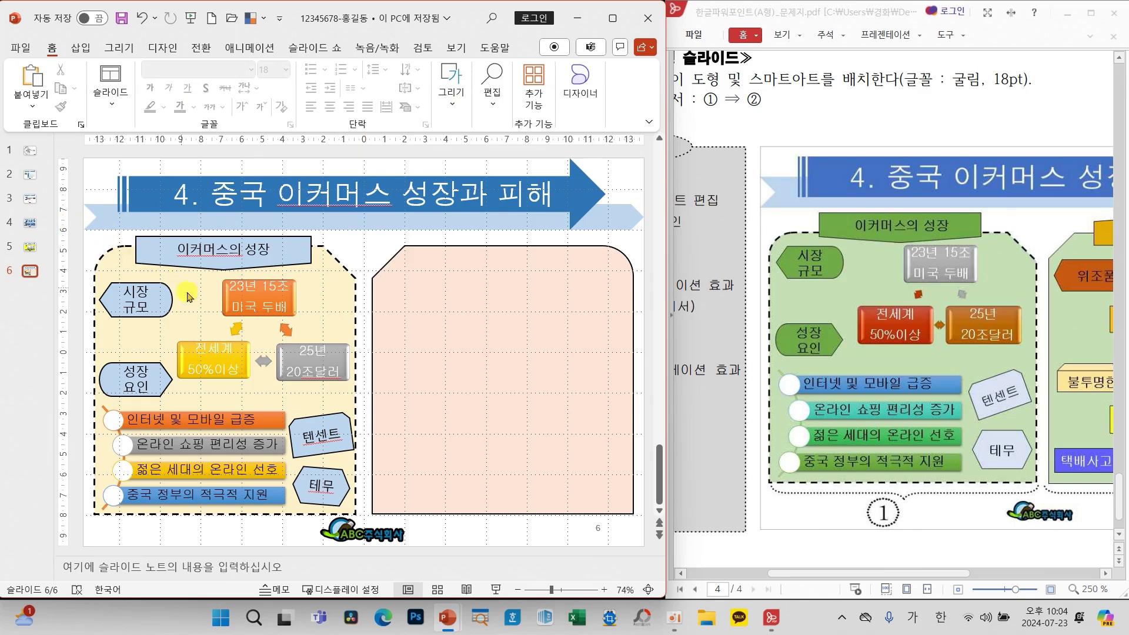
pyautogui.moveTo(75, 220); pyautogui.dragTo(386, 529)
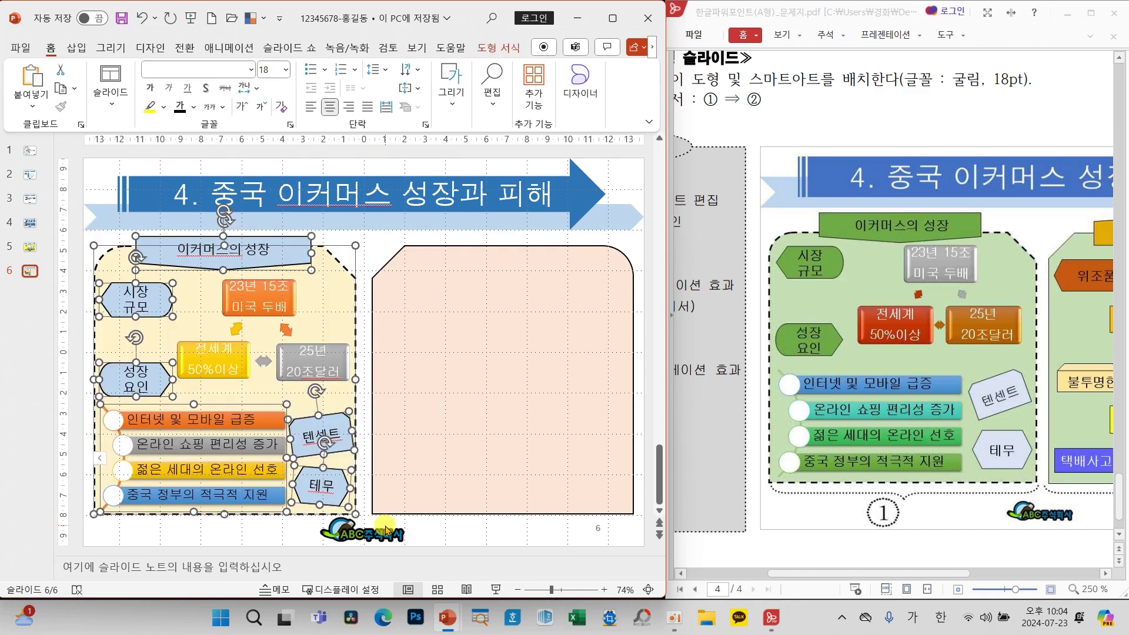
pyautogui.click(252, 71)
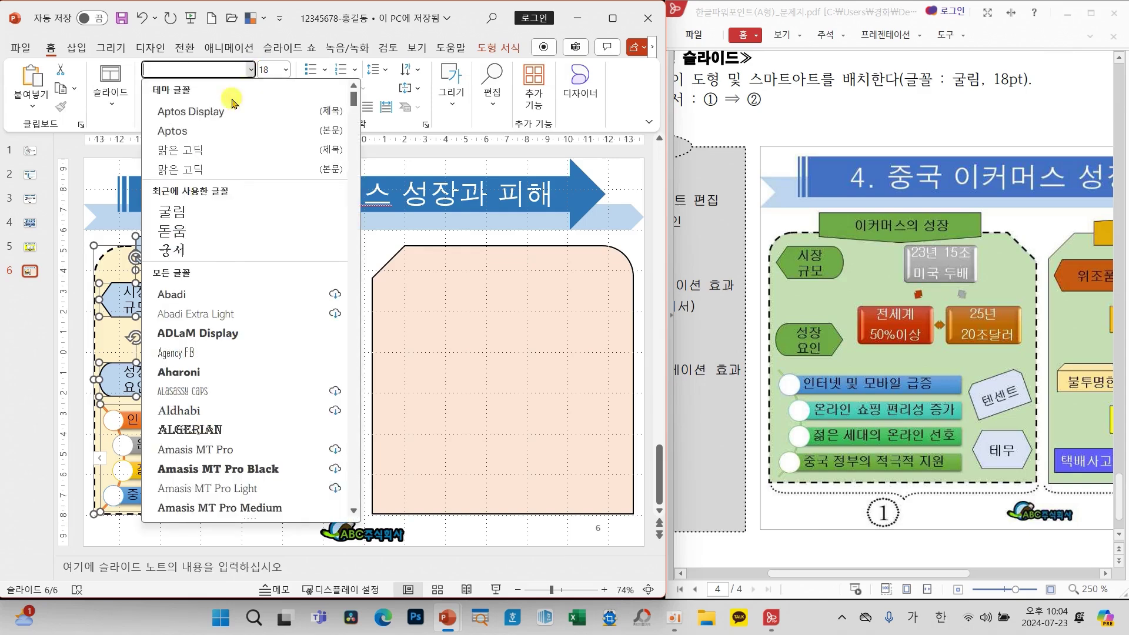
pyautogui.click(184, 220)
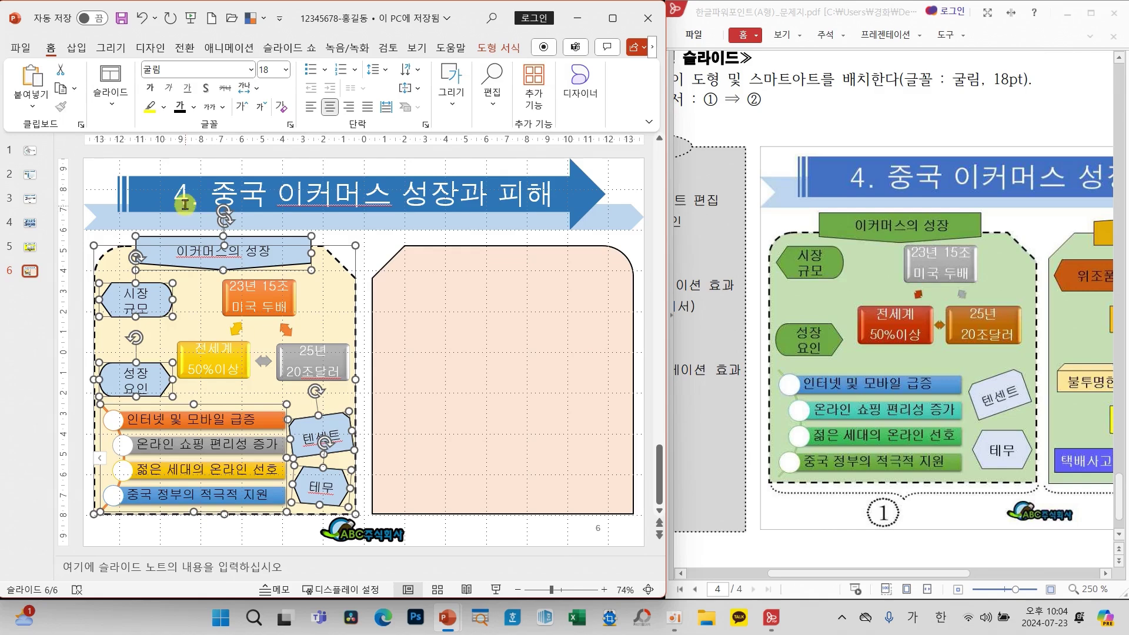
pyautogui.moveTo(879, 573); pyautogui.dragTo(803, 579)
pyautogui.click(453, 105)
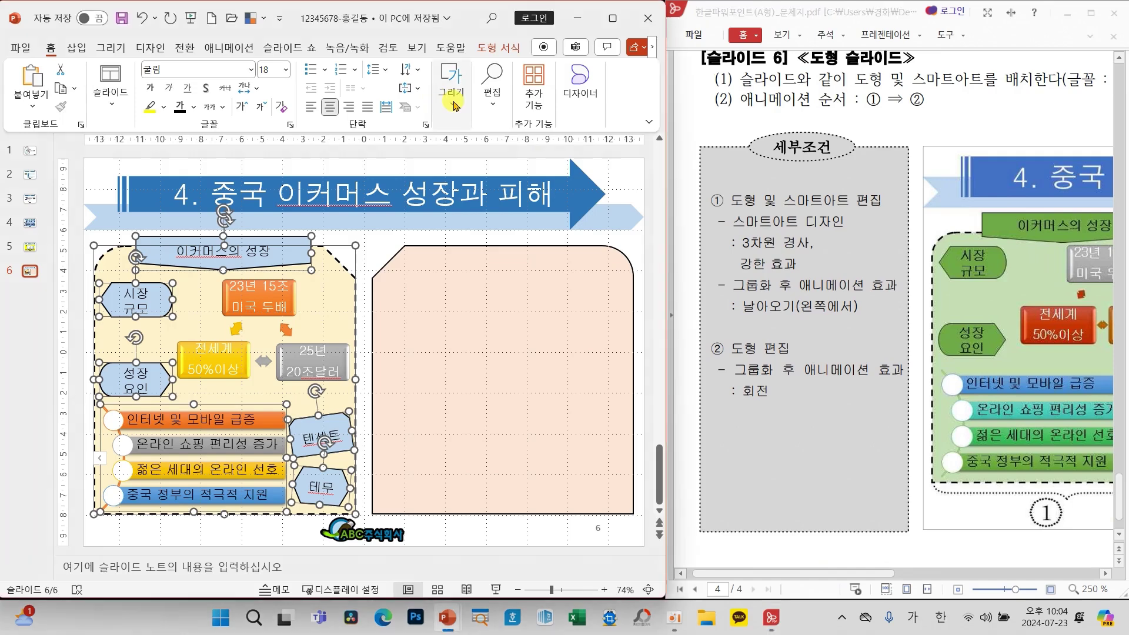
pyautogui.click(453, 106)
pyautogui.click(555, 171)
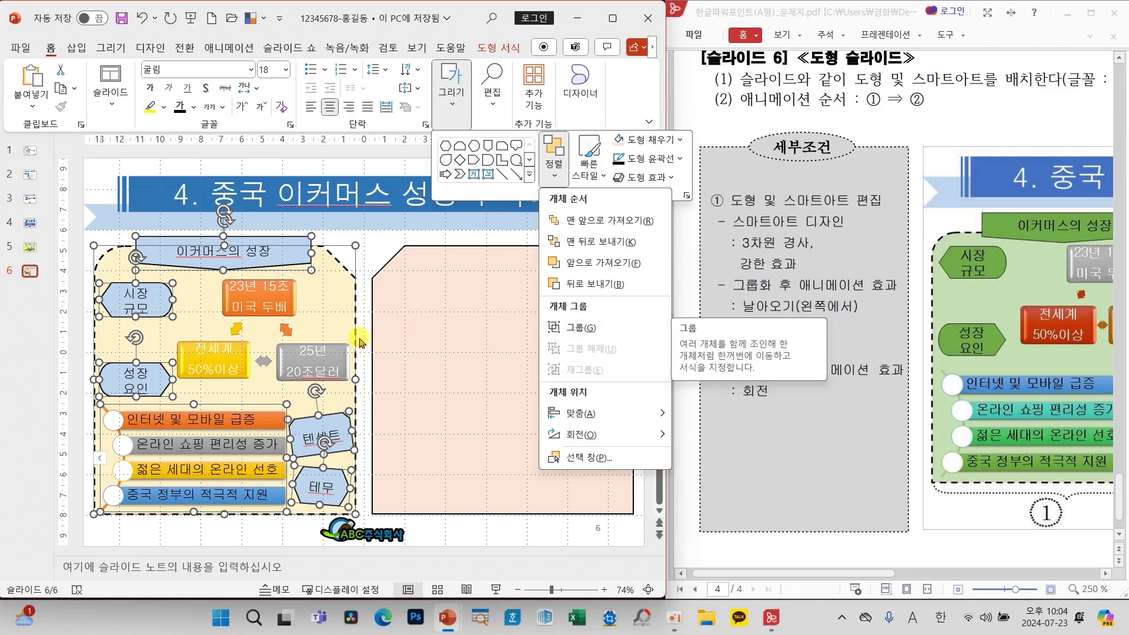
pyautogui.click(73, 207)
# Group the yellow panel with all its labelled shapes and both SmartArt graphics into one object
pyautogui.moveTo(74, 194); pyautogui.dragTo(454, 523)
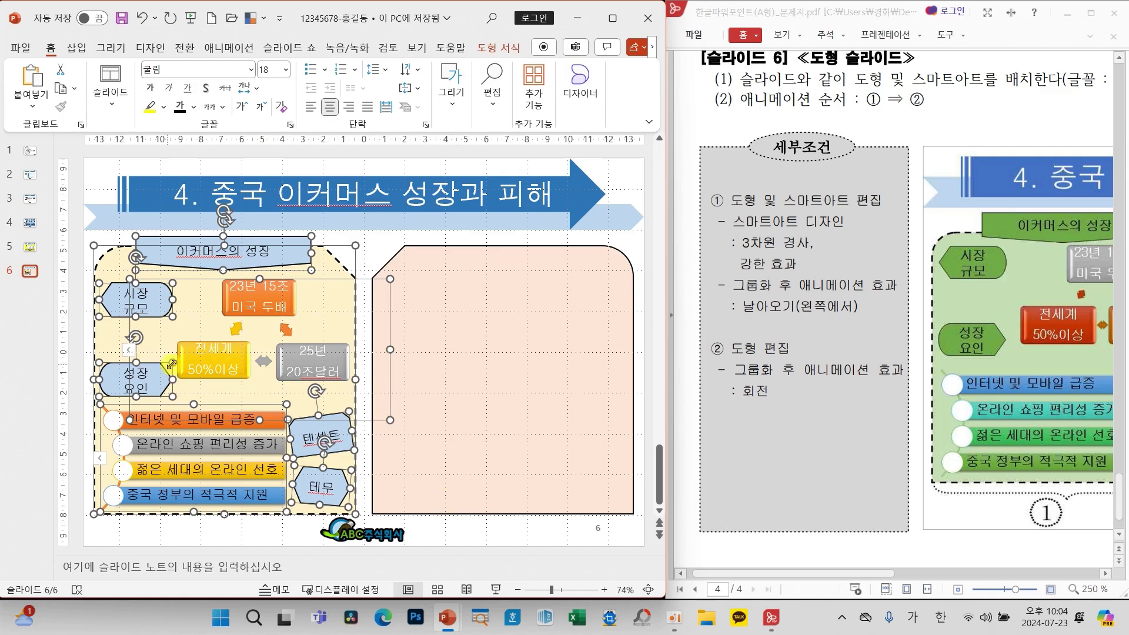
pyautogui.moveTo(148, 335)
pyautogui.mouseDown()
pyautogui.moveTo(116, 375)
pyautogui.moveTo(152, 336)
pyautogui.mouseUp()
pyautogui.moveTo(121, 447)
pyautogui.mouseDown()
pyautogui.moveTo(86, 458)
pyautogui.moveTo(129, 471)
pyautogui.moveTo(127, 439)
pyautogui.mouseUp()
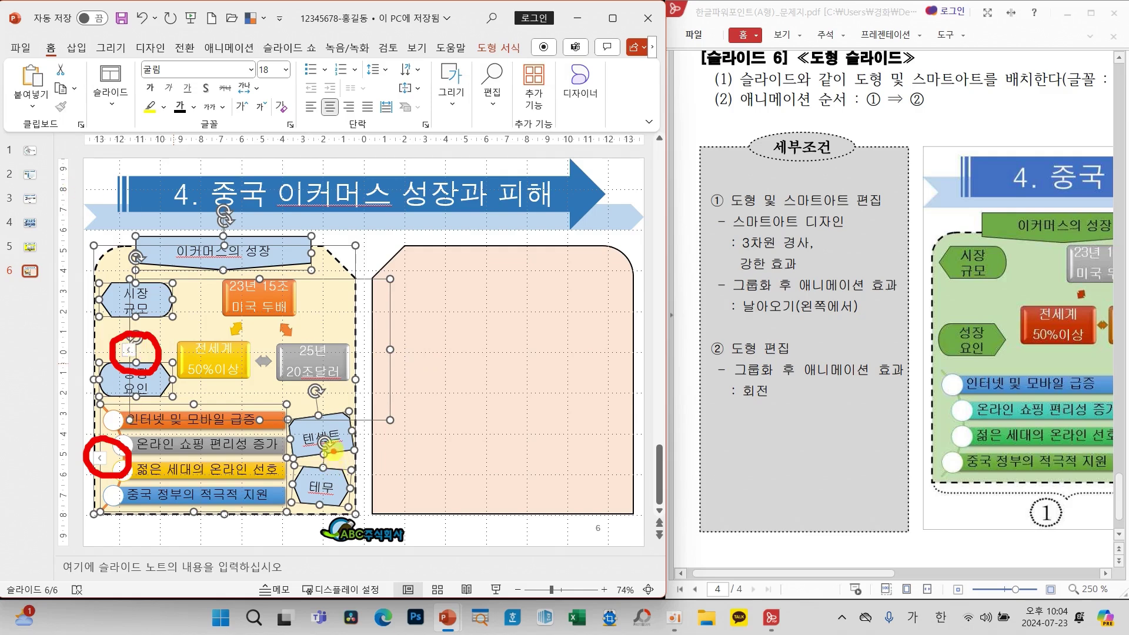
pyautogui.click(452, 94)
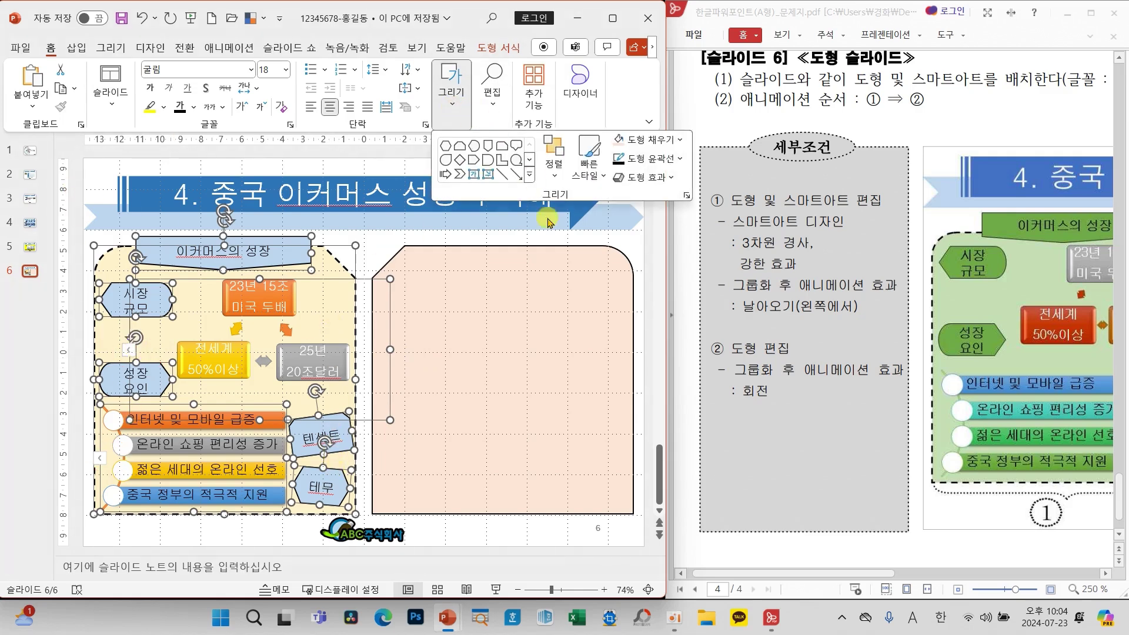
pyautogui.click(551, 170)
pyautogui.click(585, 330)
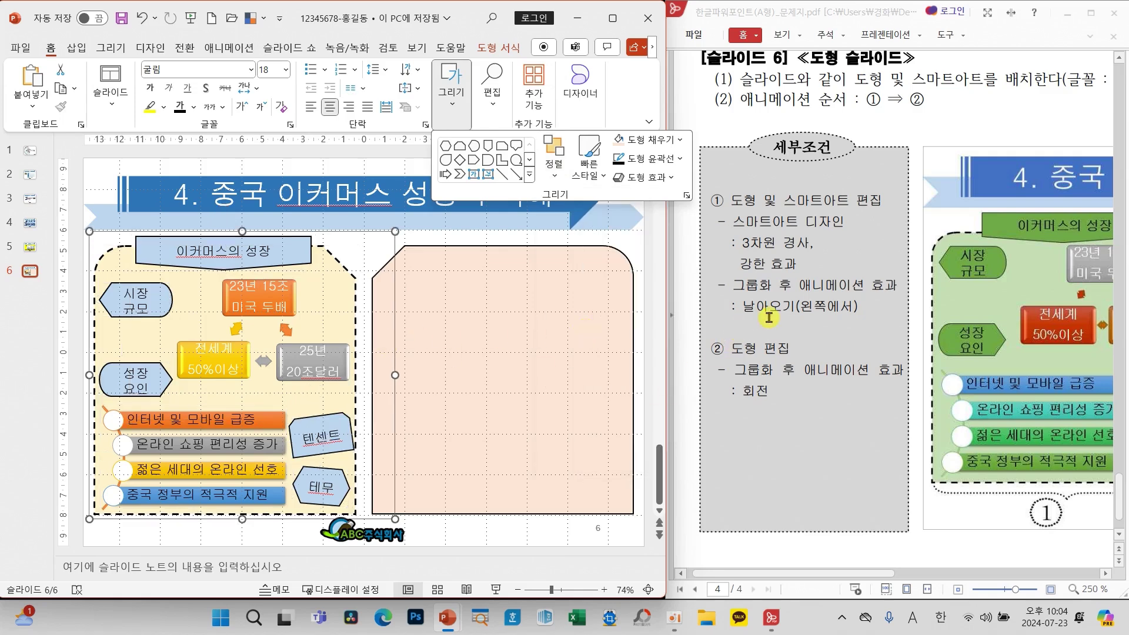
# Apply the 날아오기 animation to the grouped yellow panel with the direction 왼쪽에서
pyautogui.click(223, 47)
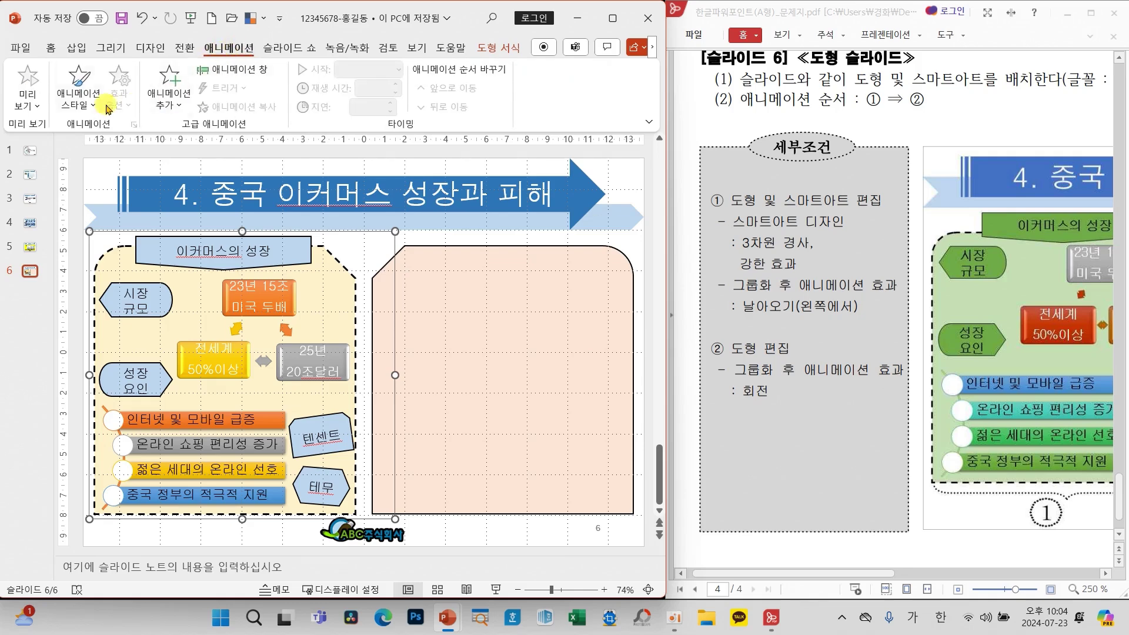
pyautogui.click(106, 108)
pyautogui.click(210, 233)
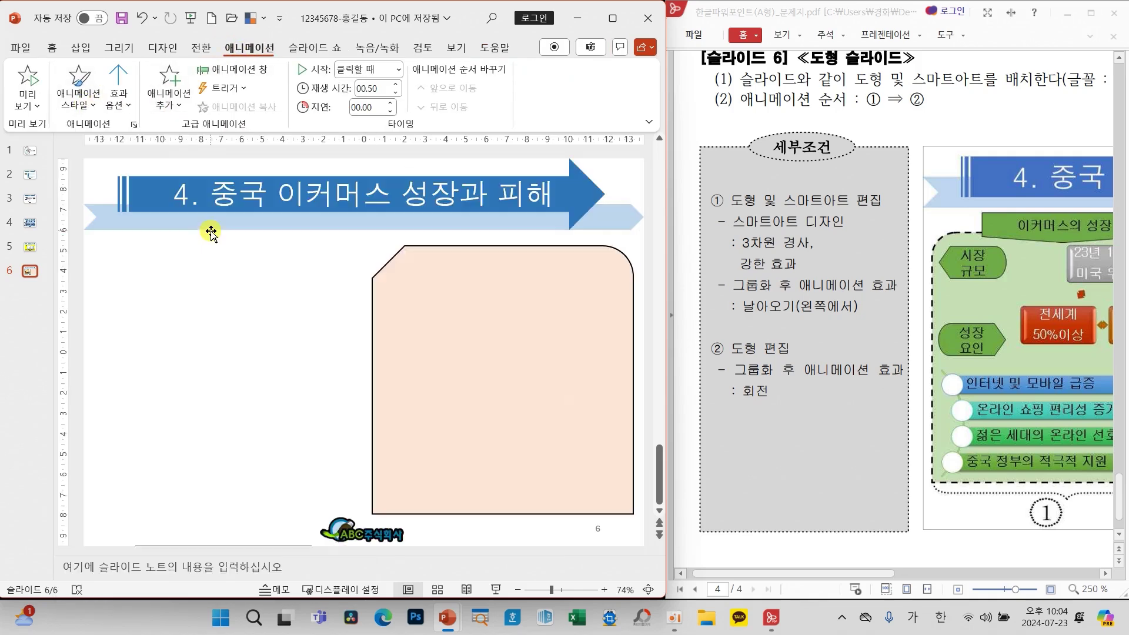
pyautogui.click(119, 97)
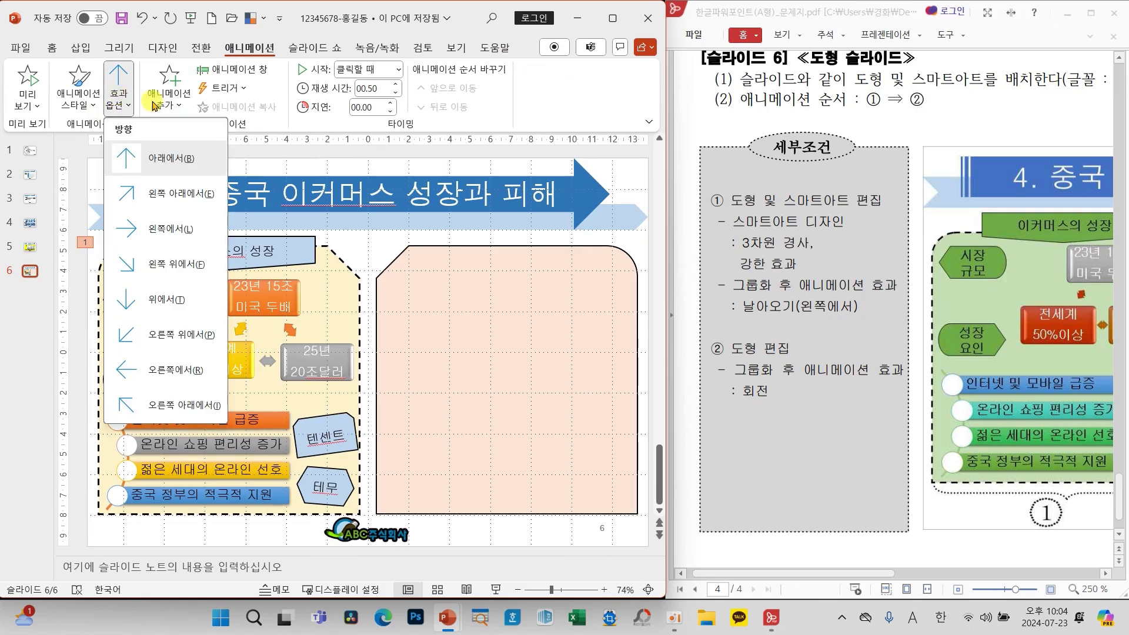
pyautogui.click(173, 228)
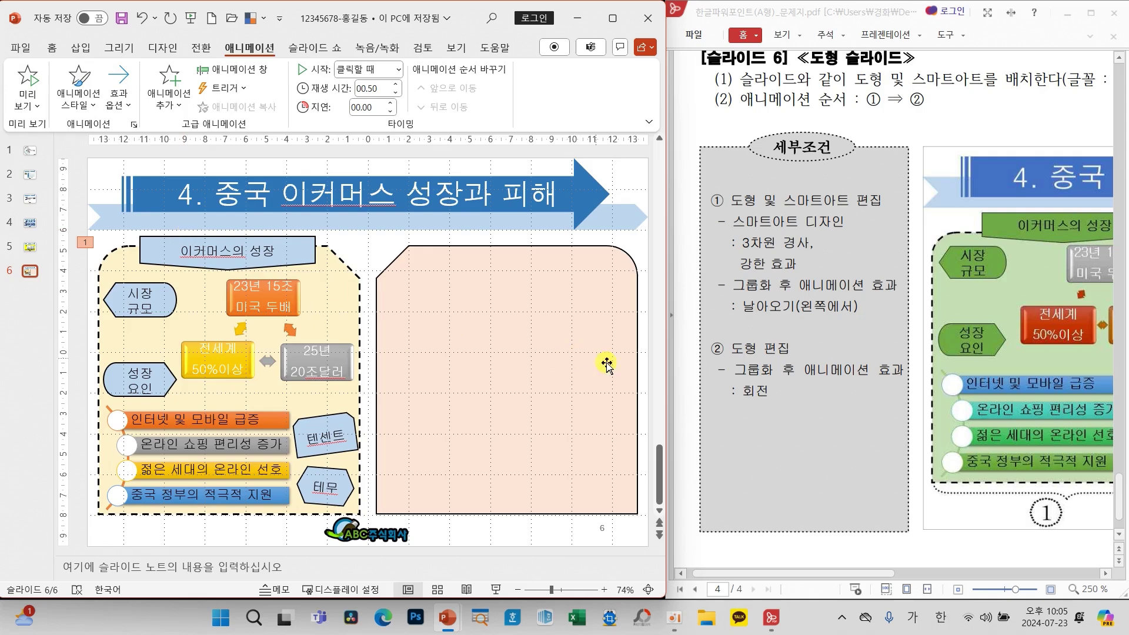
# Open the full shape gallery to choose a shape for the empty pink panel
pyautogui.moveTo(862, 574); pyautogui.dragTo(1067, 579)
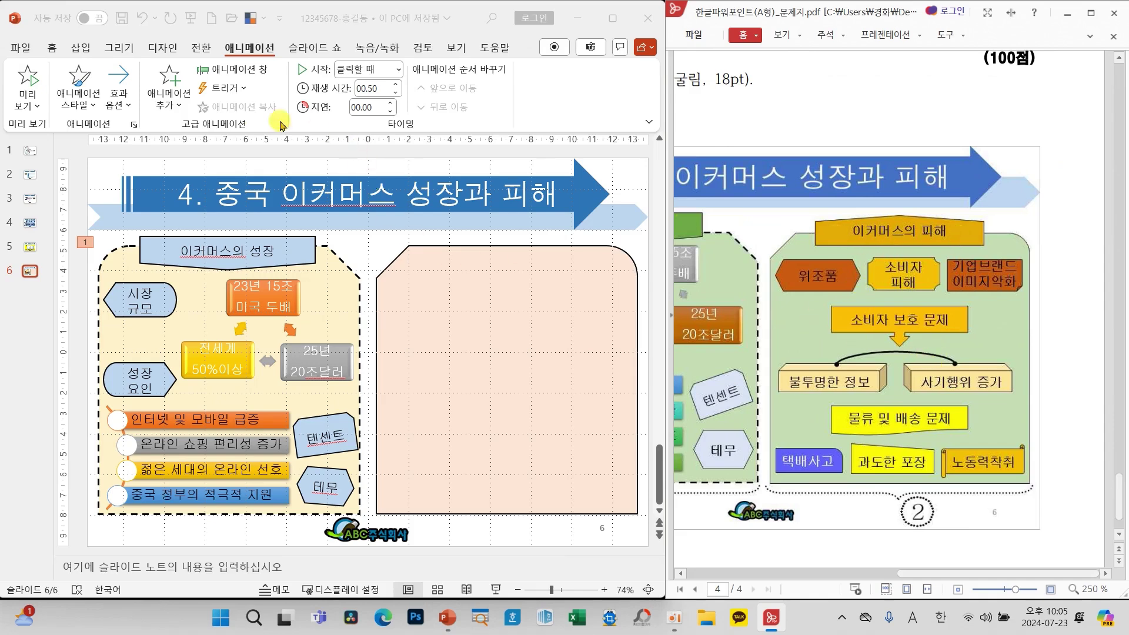
pyautogui.click(51, 54)
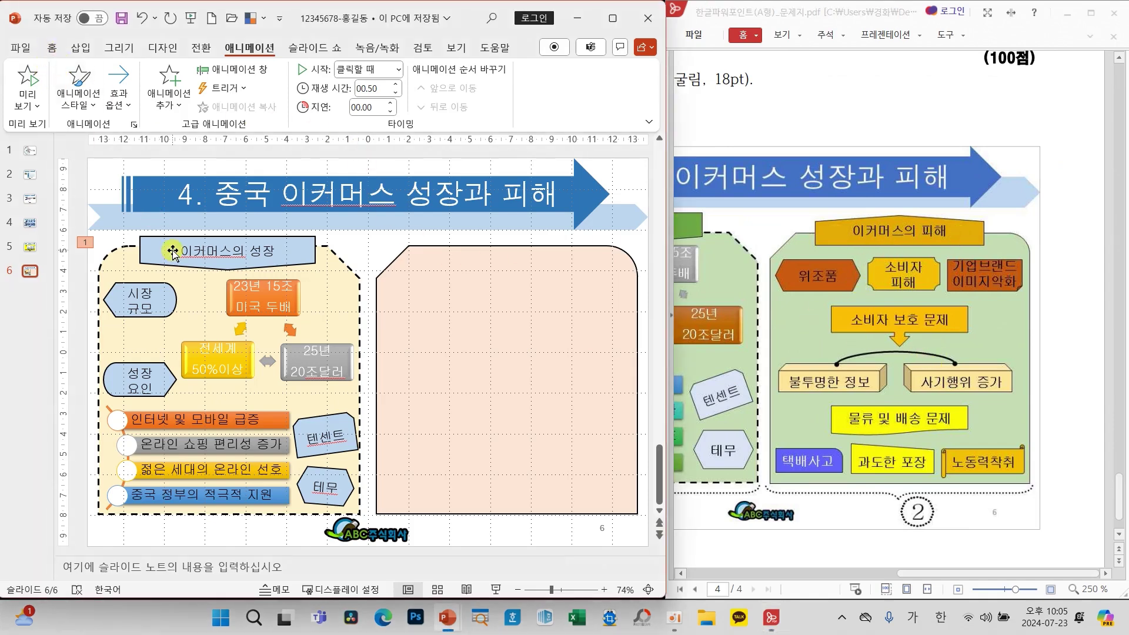
pyautogui.click(52, 47)
pyautogui.click(451, 82)
pyautogui.click(529, 175)
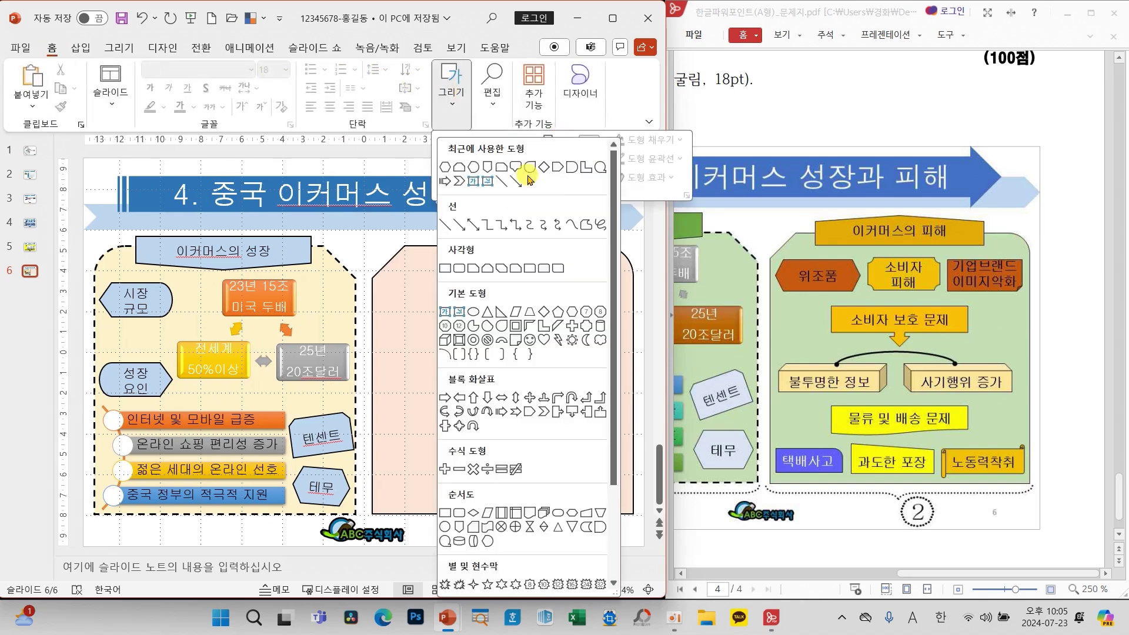